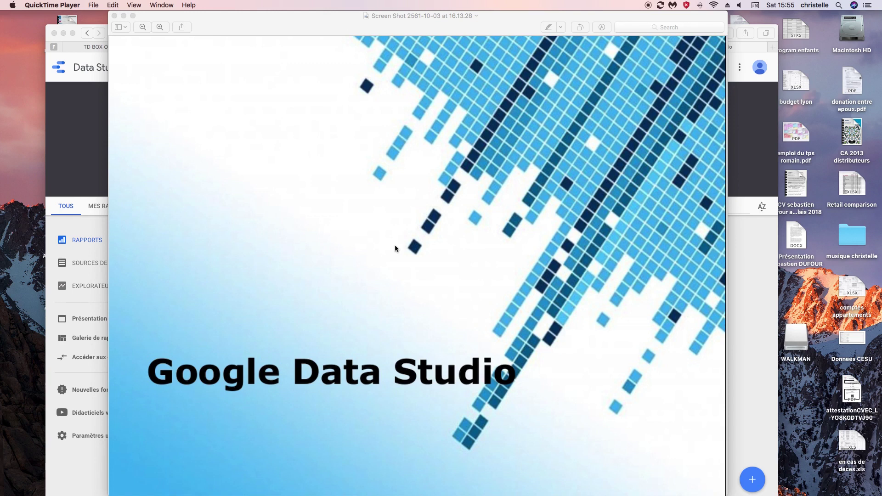
# - Switch to the Data Studio home page in Safari and start creating a new data source
pyautogui.click(98, 133)
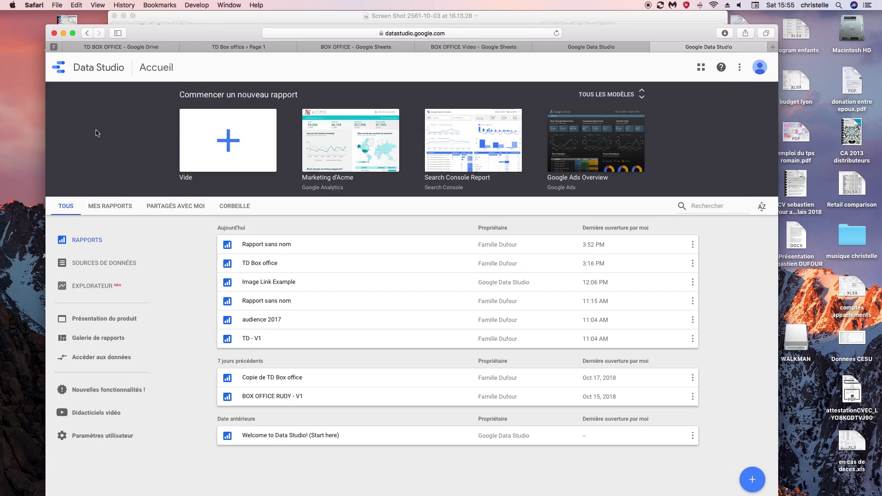
pyautogui.click(119, 265)
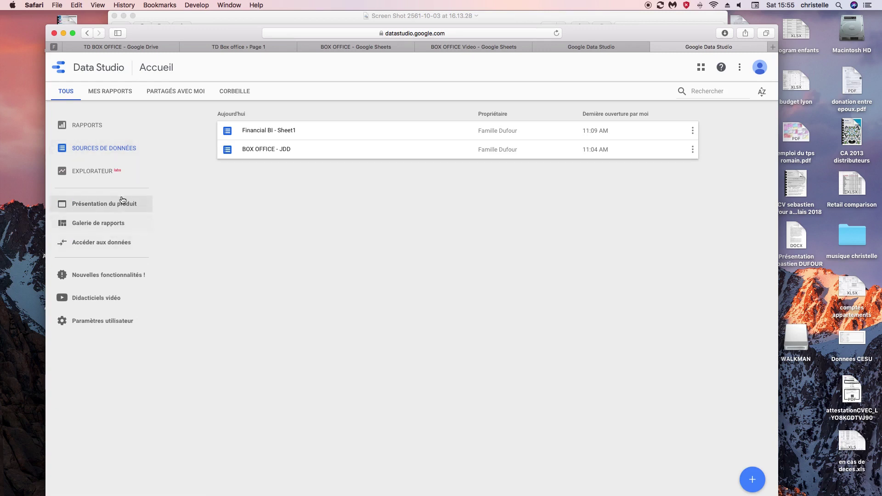
pyautogui.click(753, 481)
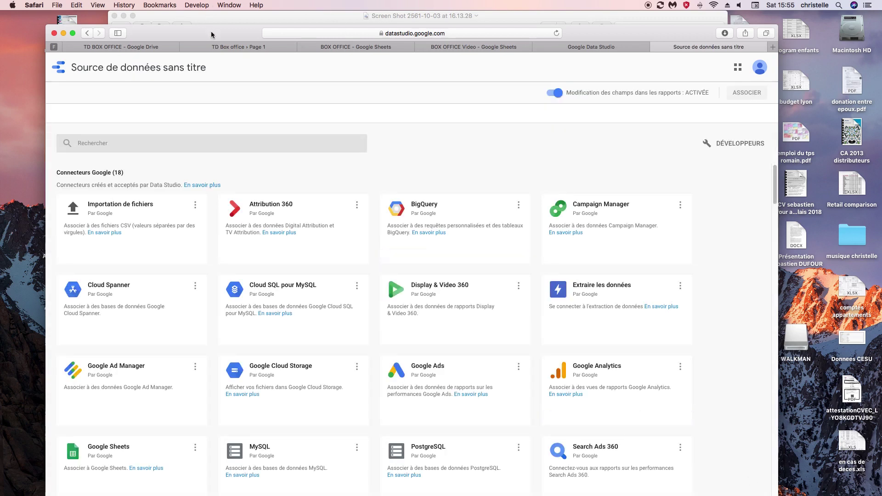
pyautogui.moveTo(211, 34); pyautogui.dragTo(221, 6)
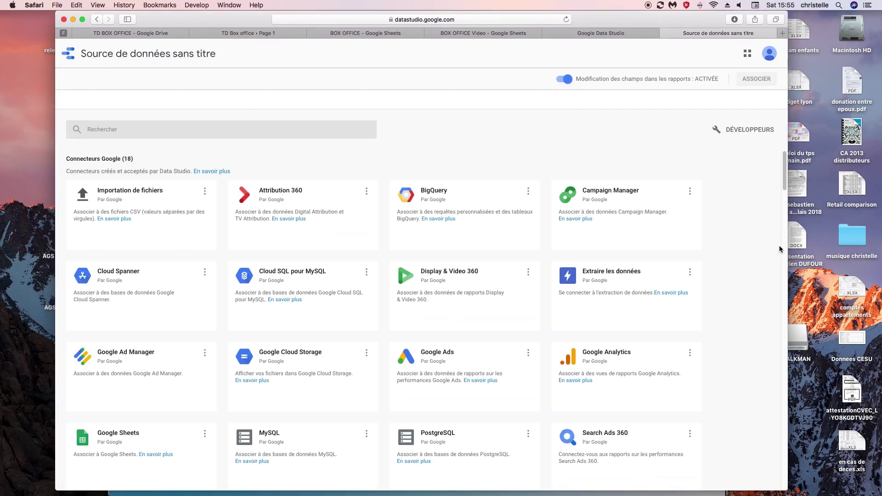
# - Connect the data source to the JDD sheet of the BOX OFFICE Video spreadsheet using the Google Sheets connector
pyautogui.moveTo(785, 187); pyautogui.dragTo(785, 189)
pyautogui.moveTo(629, 257)
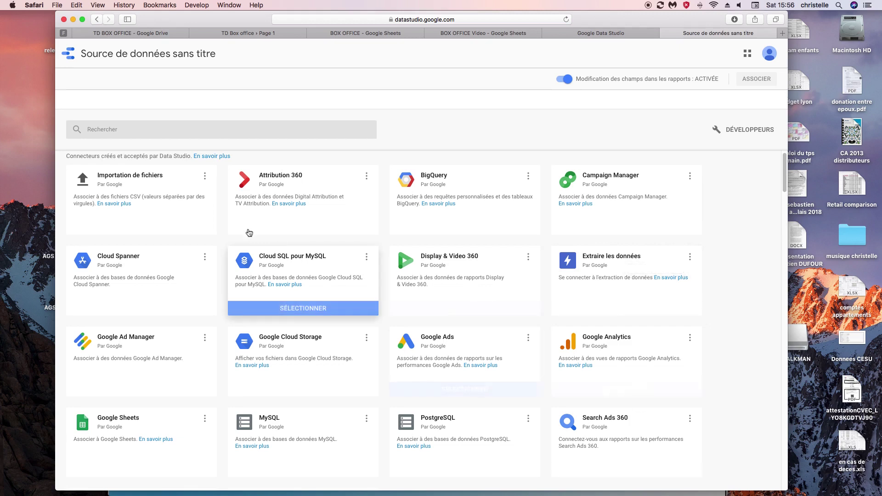
pyautogui.moveTo(194, 194)
pyautogui.moveTo(353, 306)
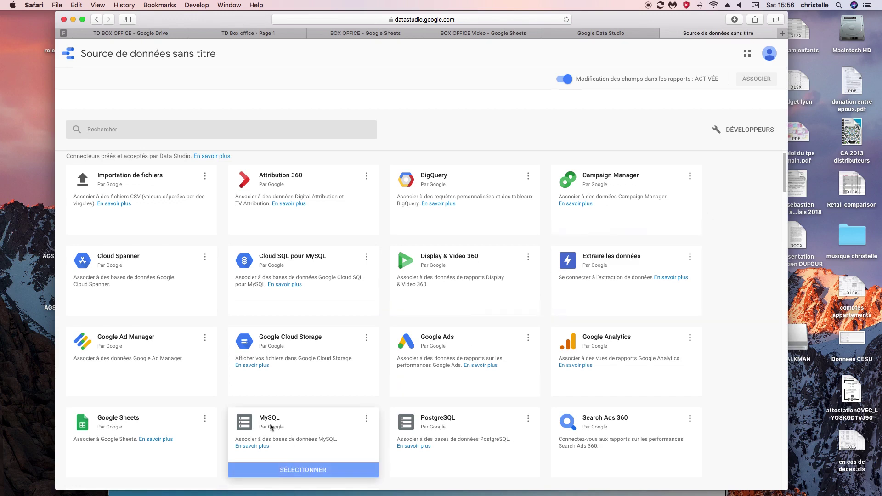
pyautogui.moveTo(784, 189)
pyautogui.mouseDown()
pyautogui.moveTo(782, 254)
pyautogui.moveTo(786, 183)
pyautogui.moveTo(785, 203)
pyautogui.mouseUp()
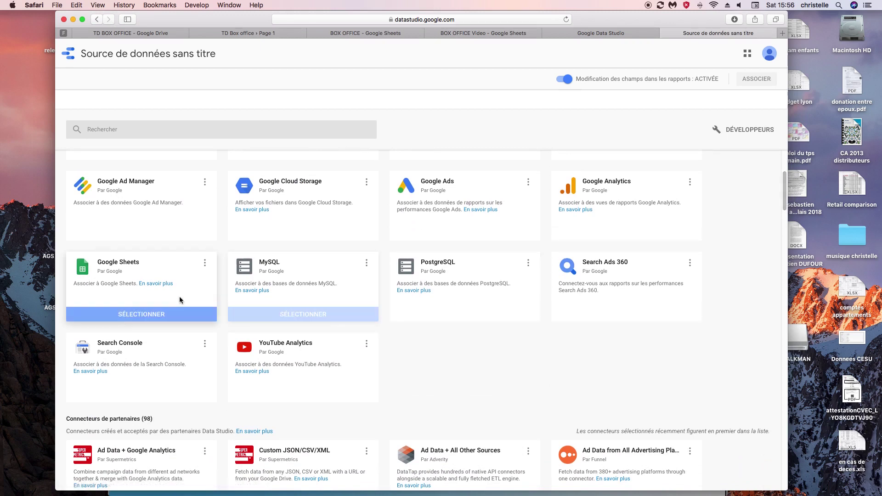
pyautogui.click(150, 315)
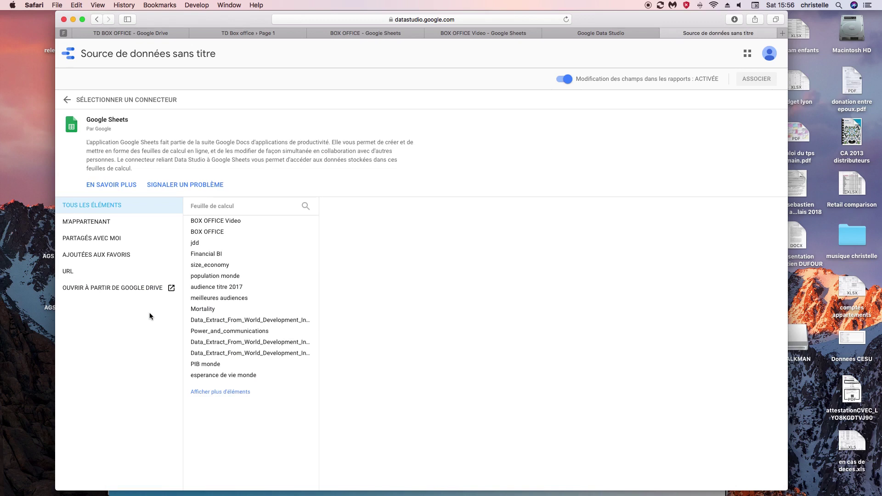
pyautogui.click(207, 222)
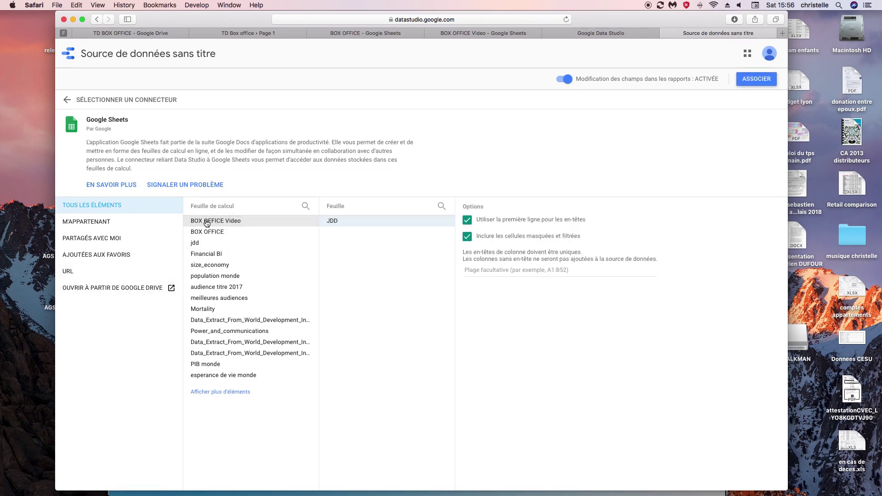
pyautogui.click(754, 81)
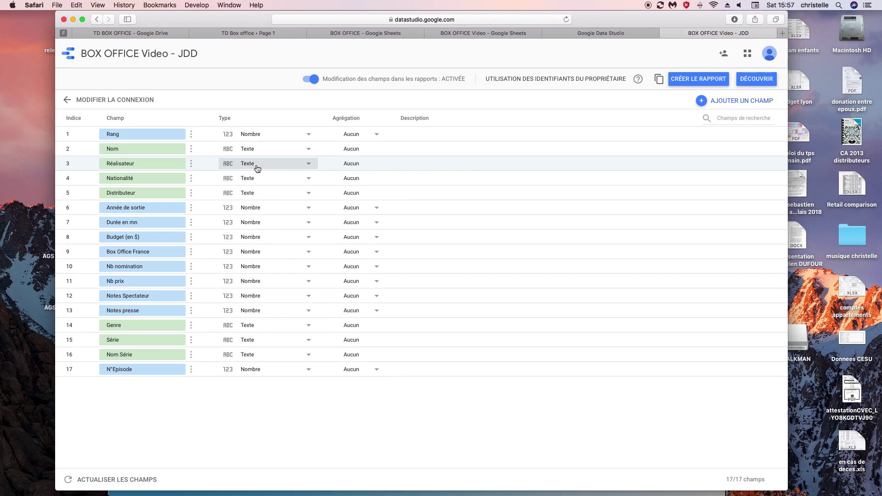
# - Change the type of the Nationalité field to the geographic type Pays and accept the change
pyautogui.click(309, 179)
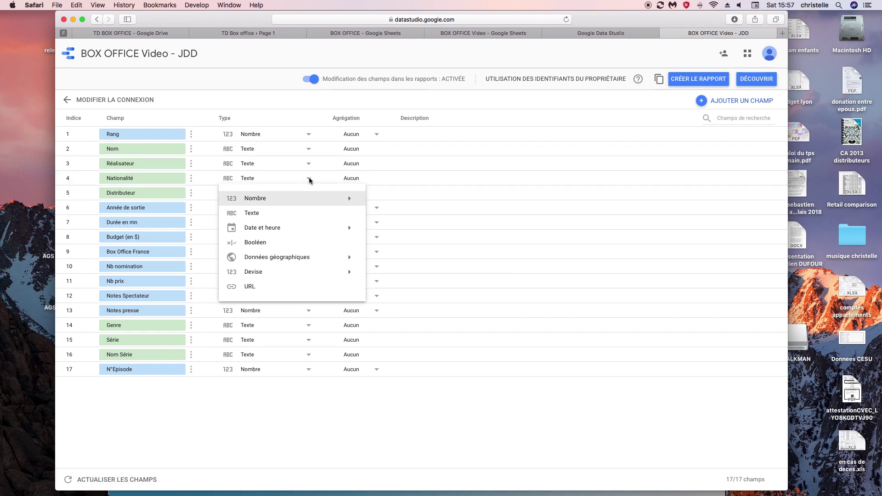
pyautogui.moveTo(312, 257)
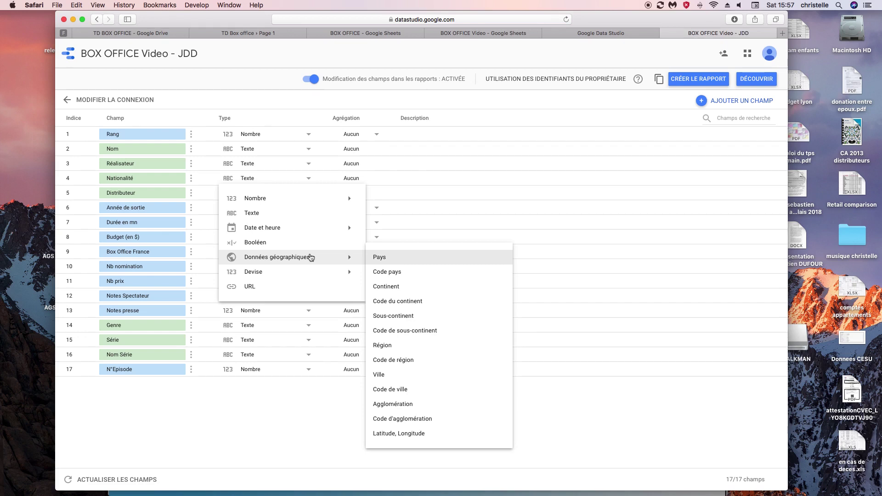
pyautogui.click(383, 260)
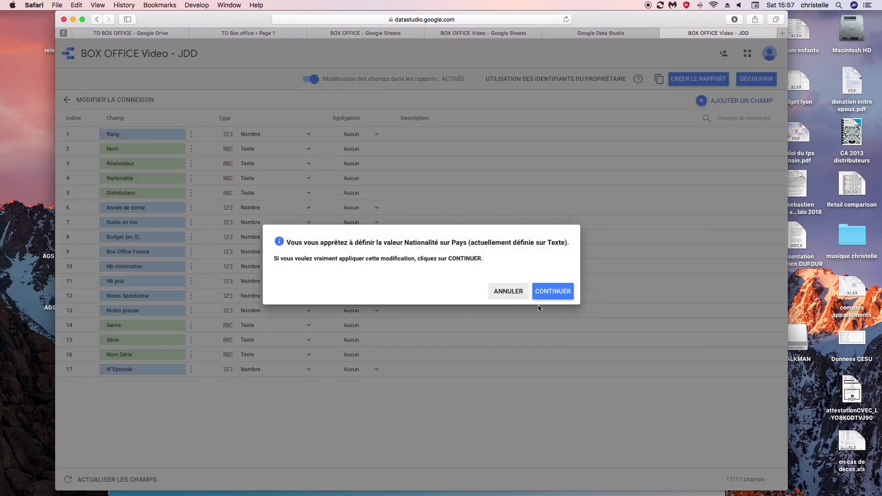
pyautogui.click(540, 292)
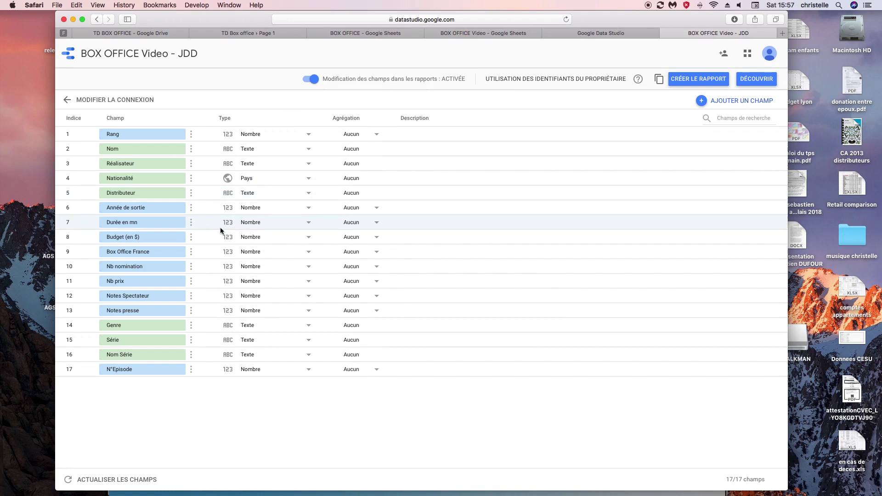
# - Change the type of the Année de sortie field to the date type Année (AAAA) and accept the change
pyautogui.click(311, 211)
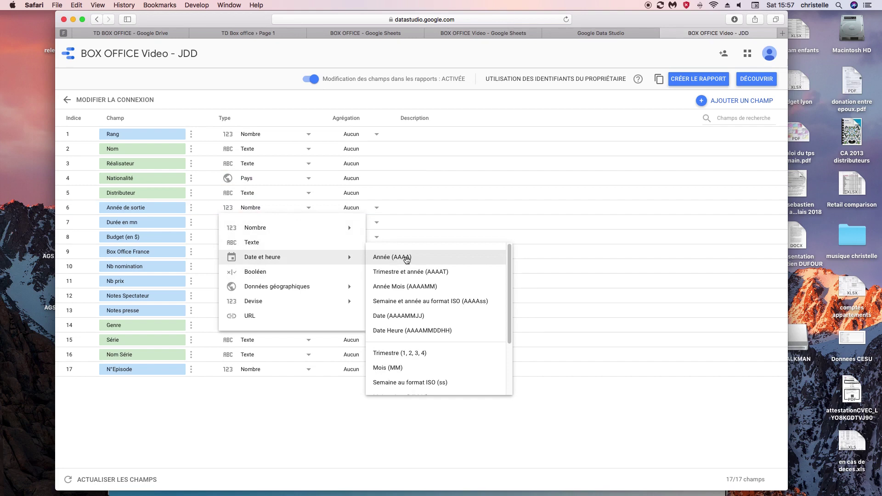
pyautogui.click(407, 258)
pyautogui.click(582, 292)
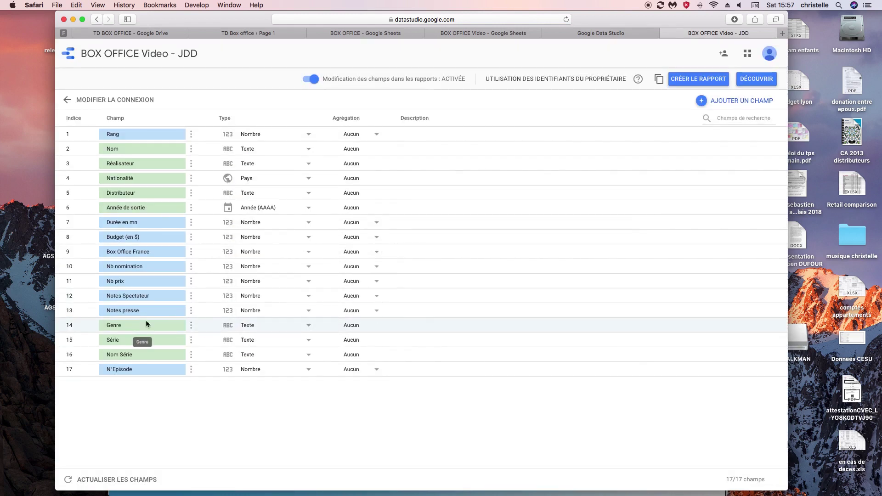
# - Change the type of the Budget (en $) field to the currency USD - Dollar américain ($)
pyautogui.click(311, 239)
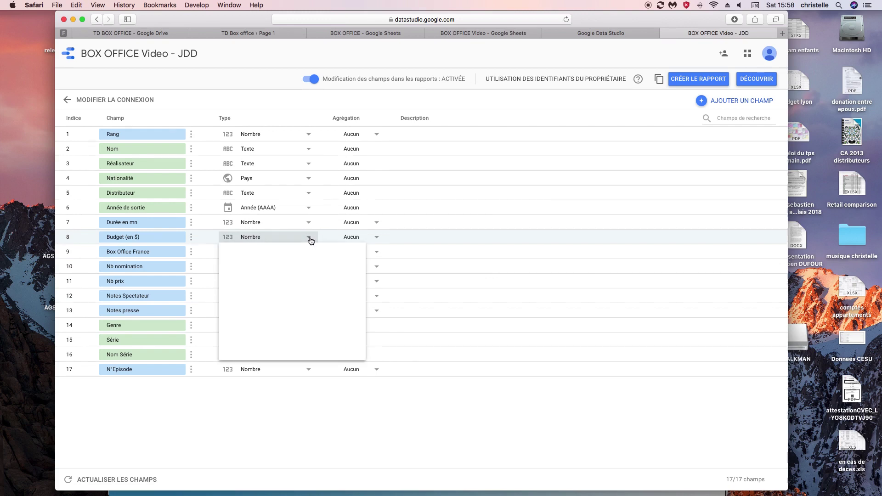
pyautogui.moveTo(309, 335)
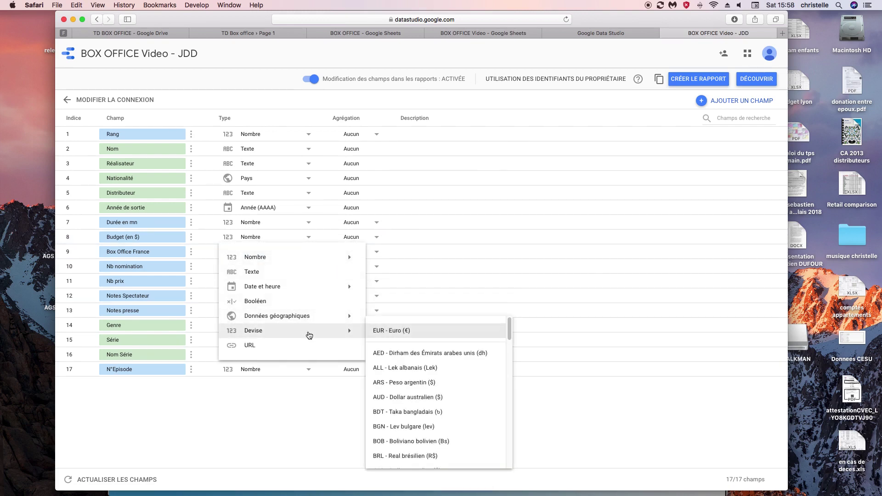
pyautogui.moveTo(510, 337); pyautogui.dragTo(521, 463)
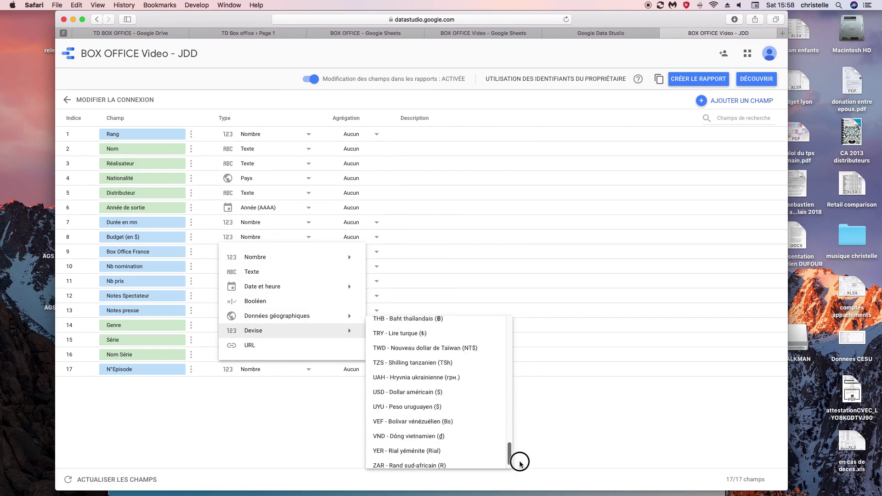
pyautogui.click(415, 393)
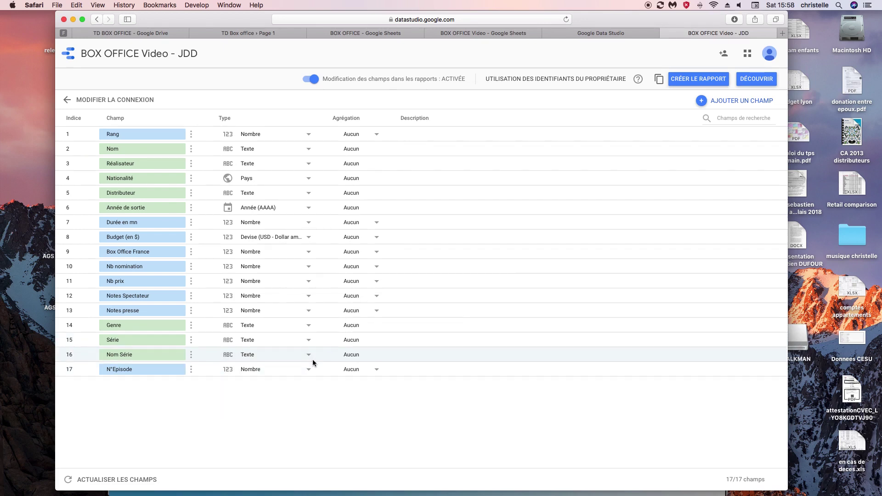
# - Create a report from the BOX OFFICE Video - JDD data source and rename it TD Box Office Video
pyautogui.click(693, 79)
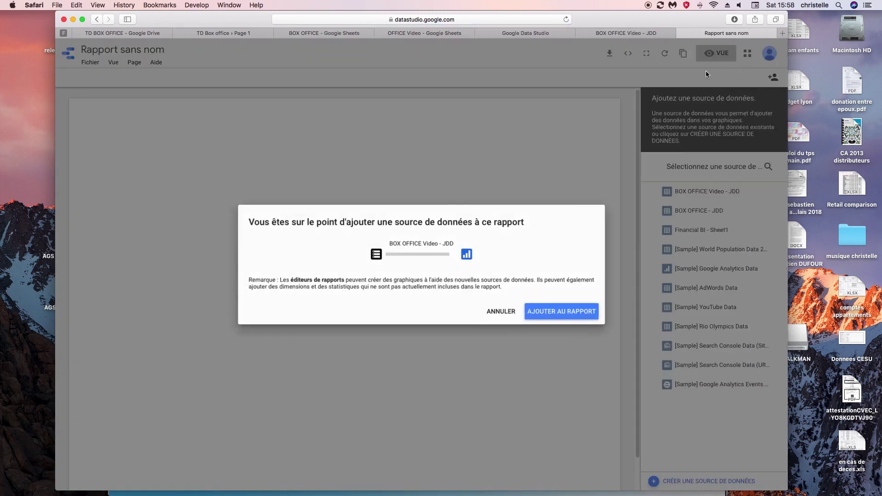
pyautogui.click(557, 310)
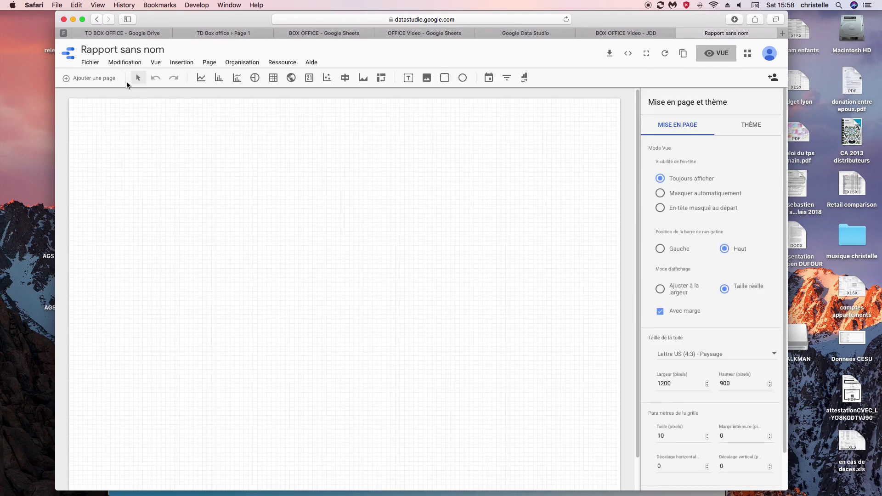
pyautogui.click(163, 53)
pyautogui.press('BackSpace')
pyautogui.press('BackSpace')
pyautogui.press('BackSpace')
pyautogui.press('BackSpace')
pyautogui.press('BackSpace')
pyautogui.press('BackSpace')
pyautogui.press('BackSpace')
pyautogui.press('BackSpace')
pyautogui.press('BackSpace')
pyautogui.press('BackSpace')
pyautogui.press('BackSpace')
pyautogui.press('BackSpace')
pyautogui.press('BackSpace')
pyautogui.press('BackSpace')
pyautogui.press('BackSpace')
pyautogui.press('BackSpace')
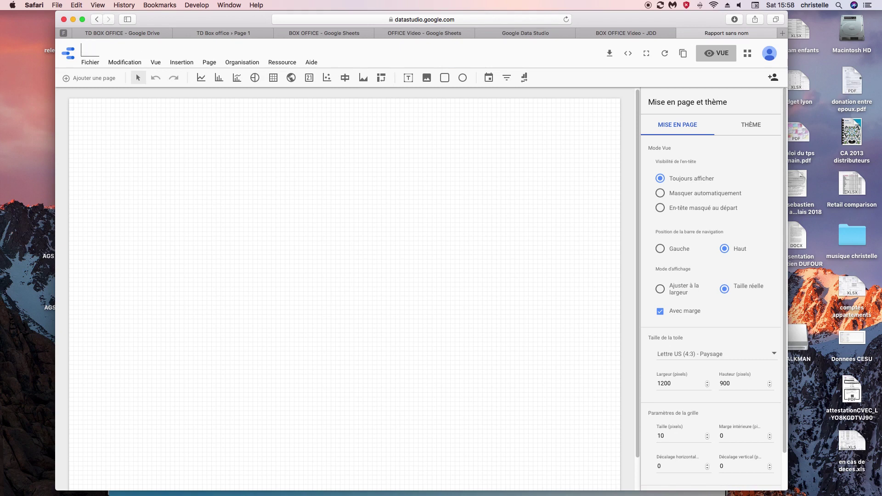
pyautogui.write('TD Box Office Video')
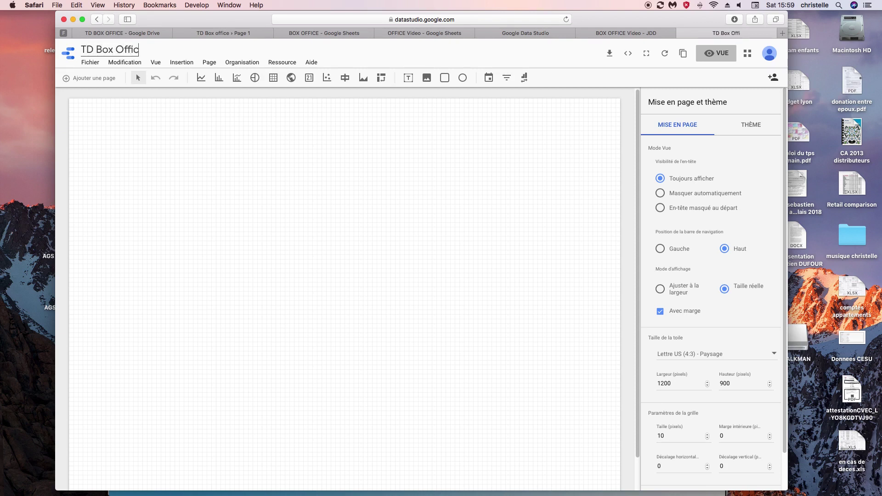
pyautogui.click(329, 145)
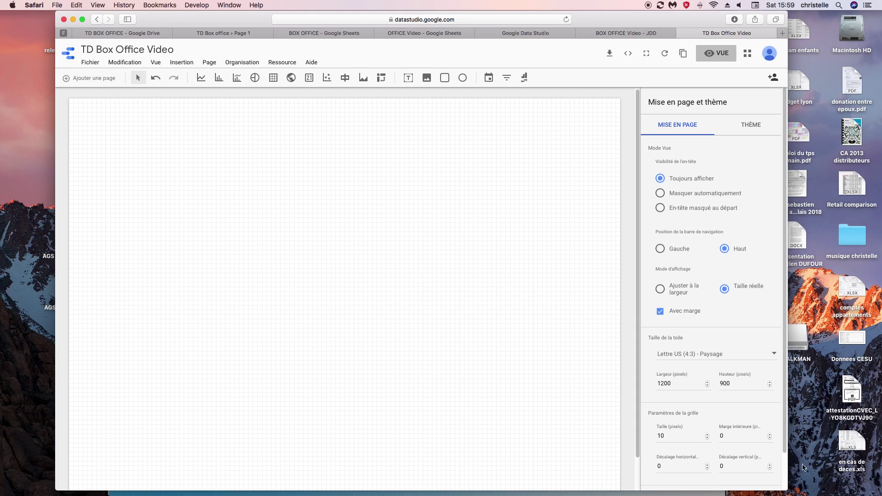
# - Set the report's canvas size to Écran (16:9) - Portrait
pyautogui.click(774, 357)
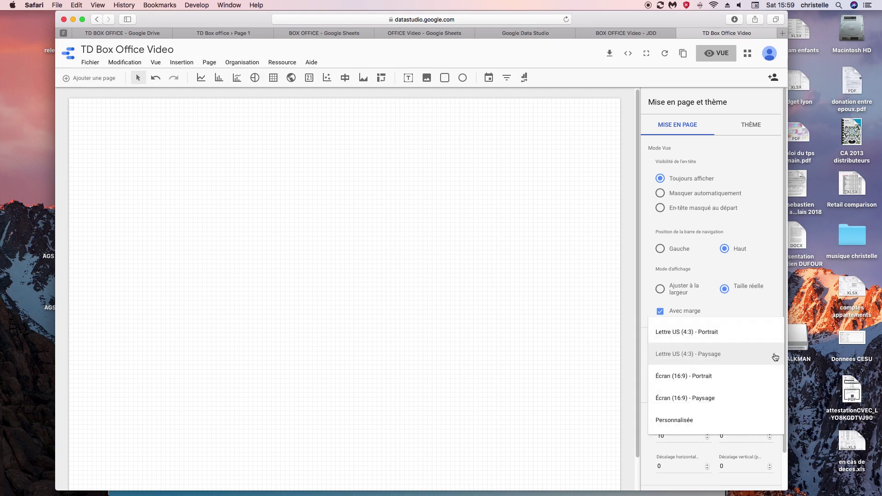
pyautogui.click(722, 378)
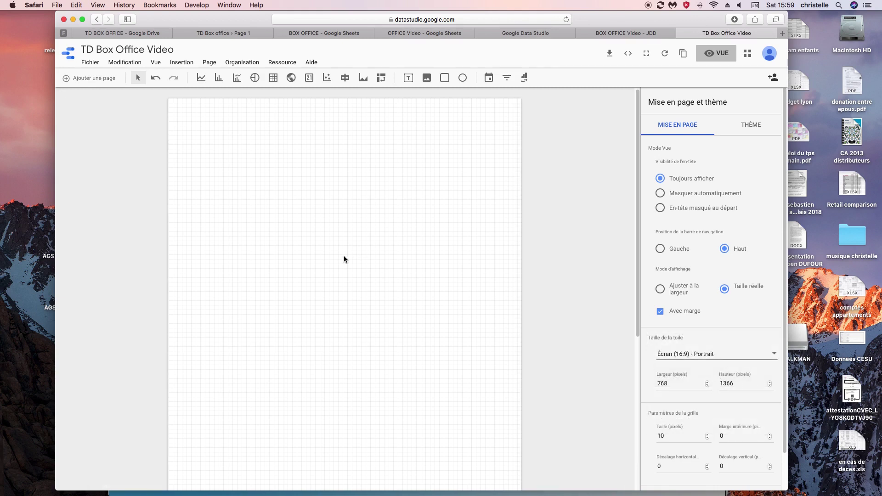
pyautogui.click(210, 63)
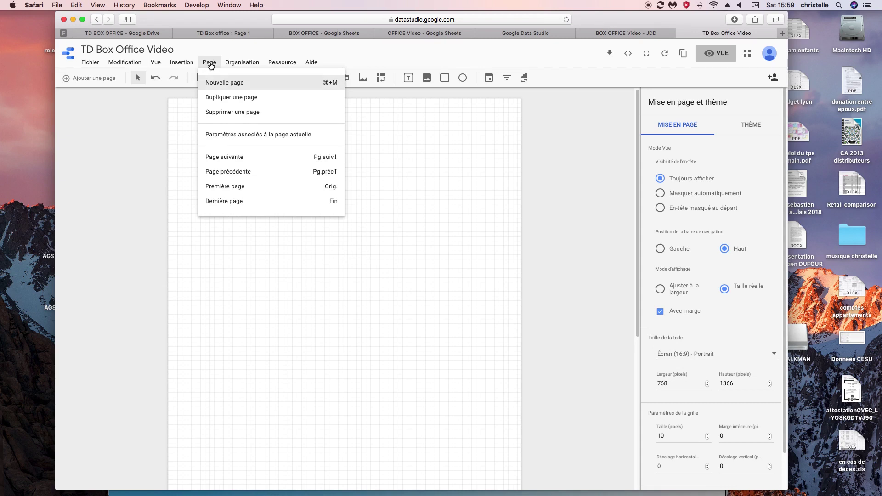
pyautogui.click(242, 63)
pyautogui.moveTo(350, 85)
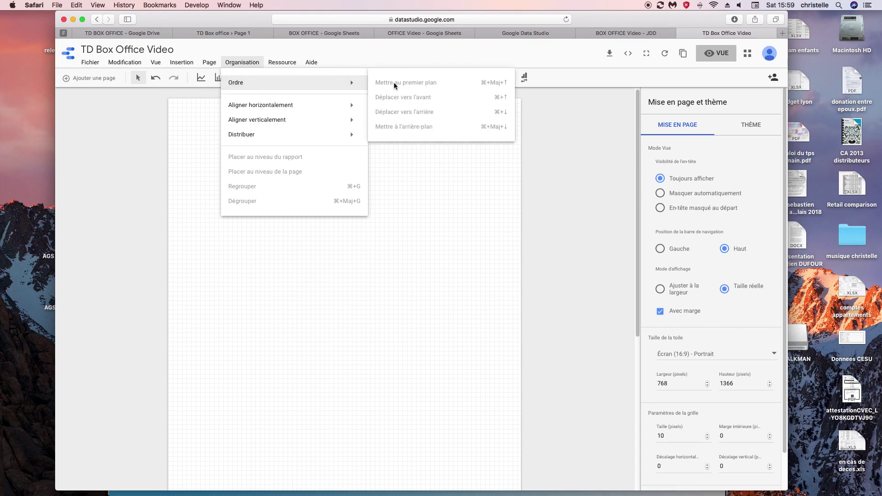
pyautogui.moveTo(125, 62)
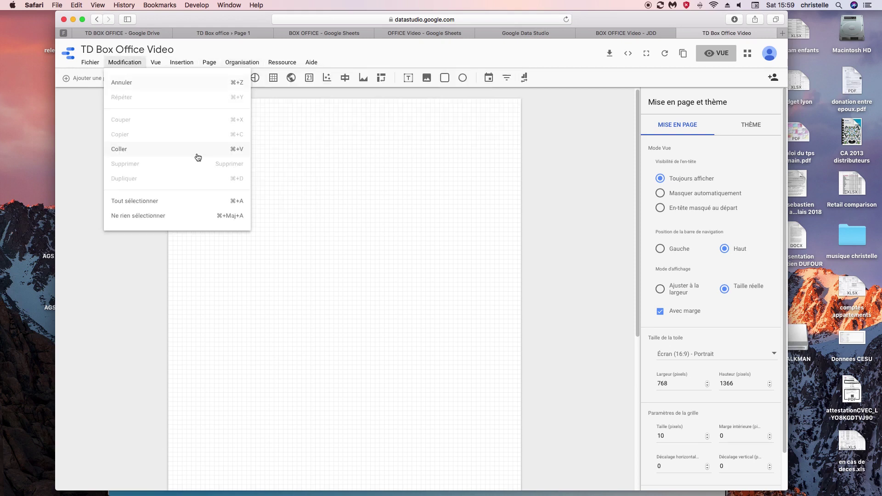
pyautogui.click(334, 169)
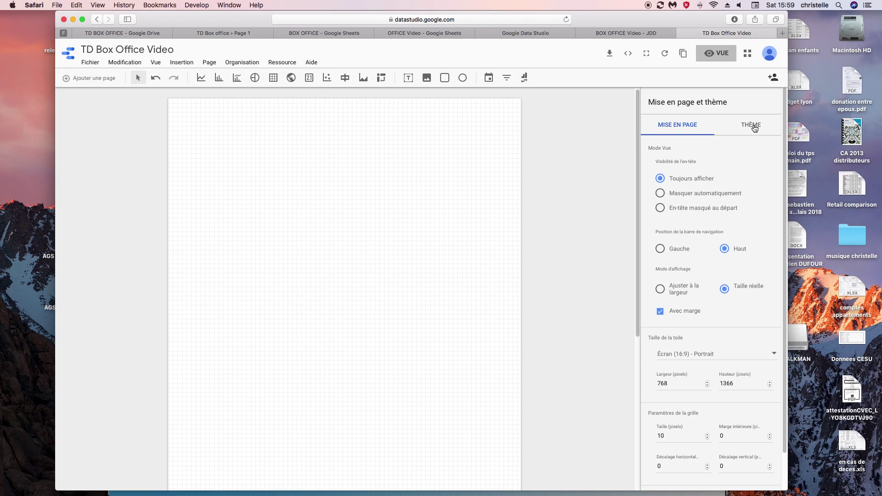
# - Apply the Foncé simple theme to the report
pyautogui.click(755, 128)
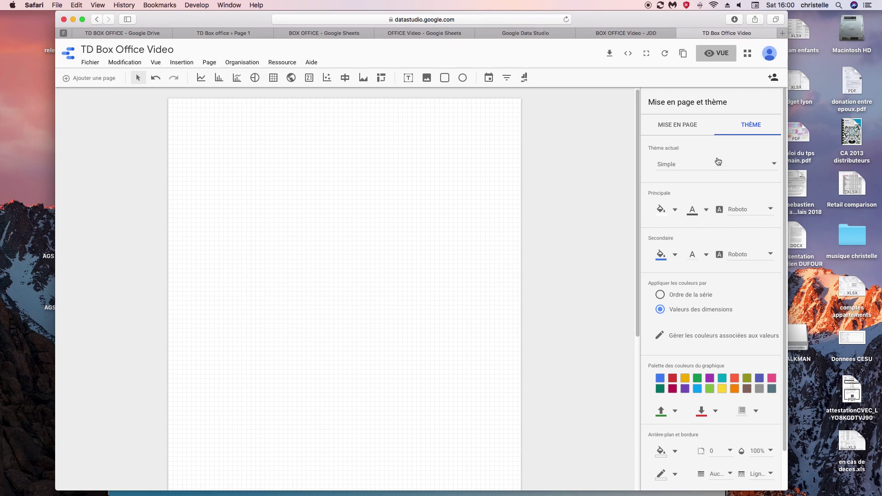
pyautogui.click(776, 167)
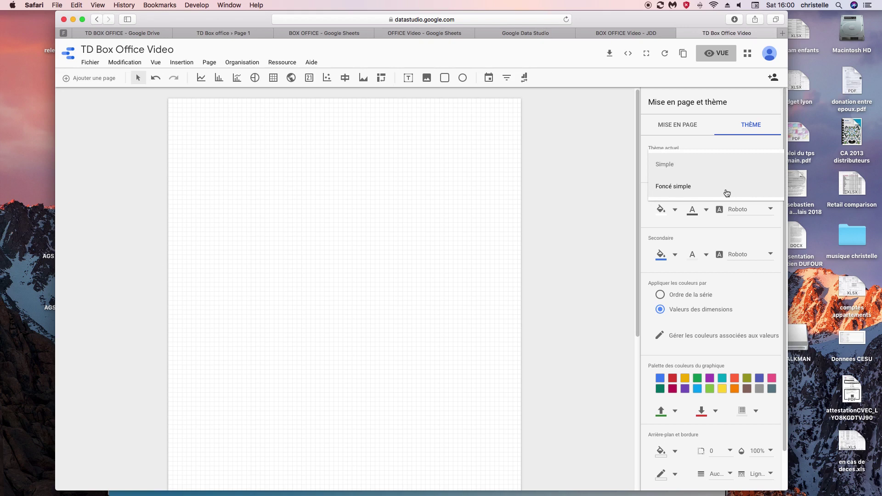
pyautogui.click(726, 192)
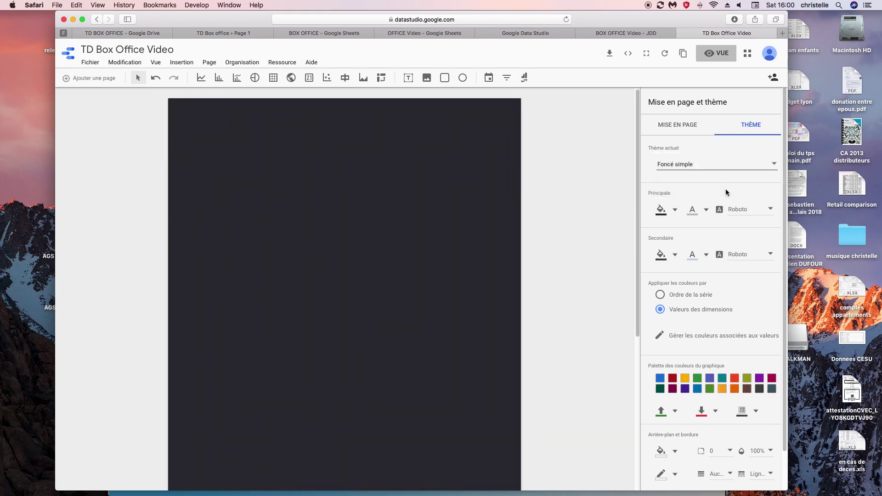
# - Add a low text box across the page's upper edge reading "TD ADVANCED GOOGLE DATA STUDIO" and, below it, "Les 200 meilleurs Box Office en France"
pyautogui.click(407, 78)
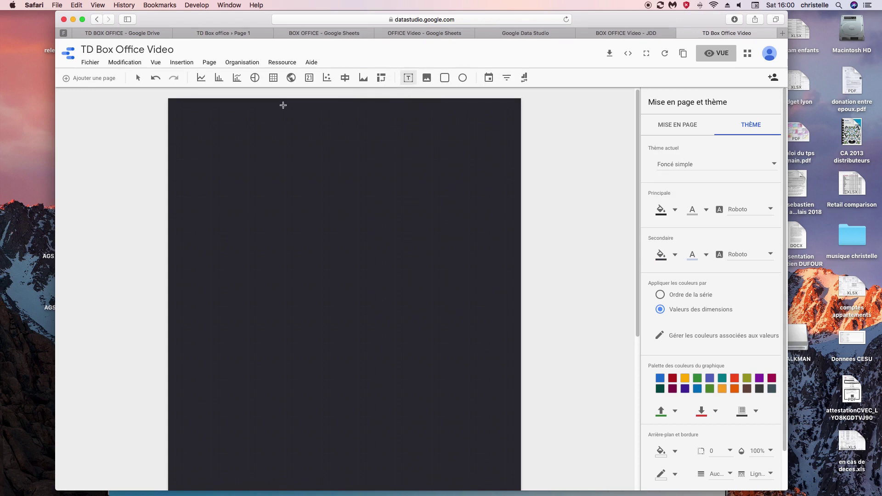
pyautogui.moveTo(246, 100); pyautogui.dragTo(519, 134)
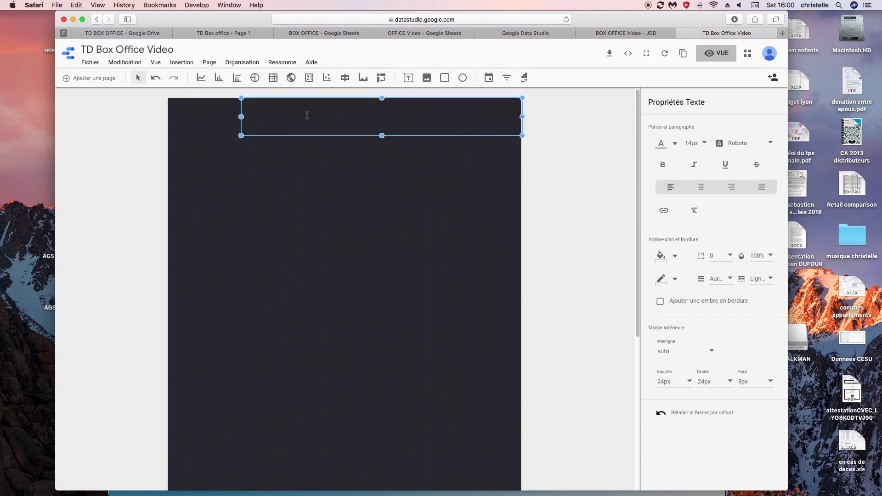
pyautogui.write('TD ADVANCED GOOGLE DATA STUDIO')
pyautogui.press('Return')
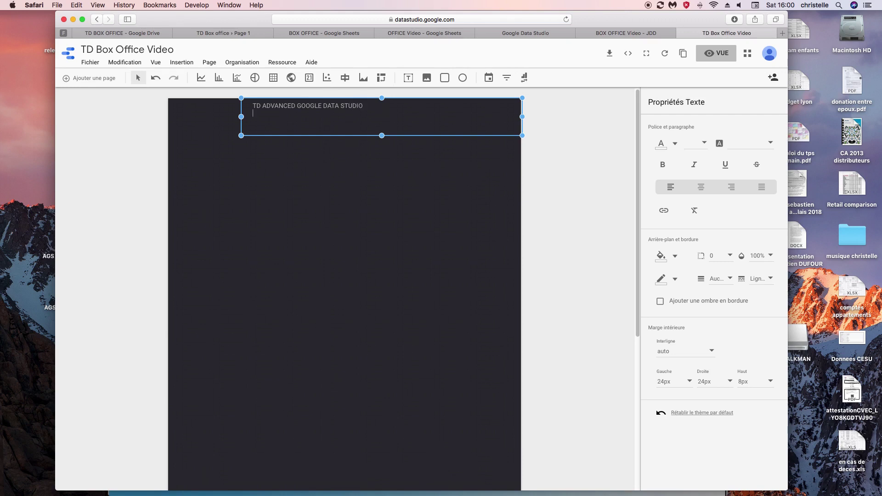
pyautogui.write('Les 200 meilleurs Box Offffice en France')
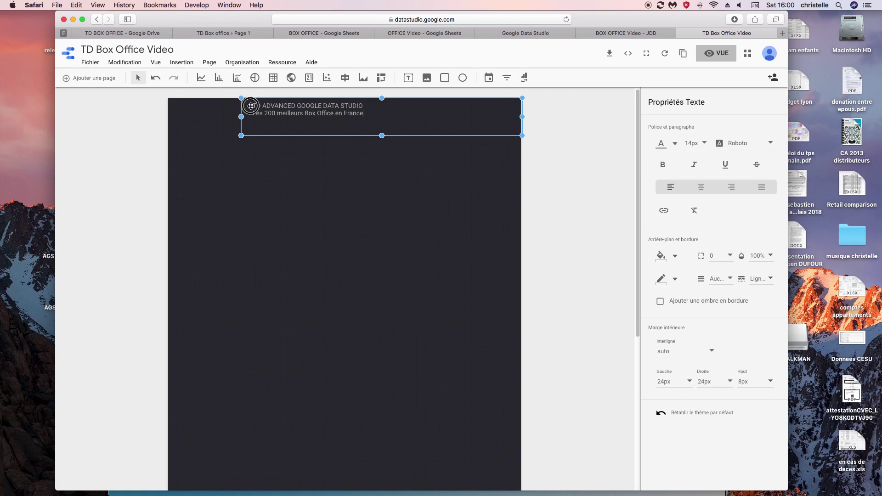
pyautogui.click(376, 165)
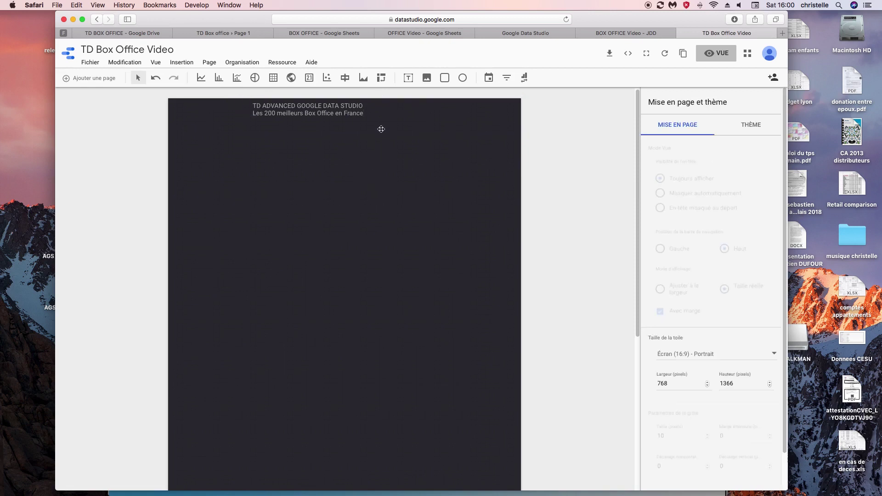
pyautogui.click(259, 108)
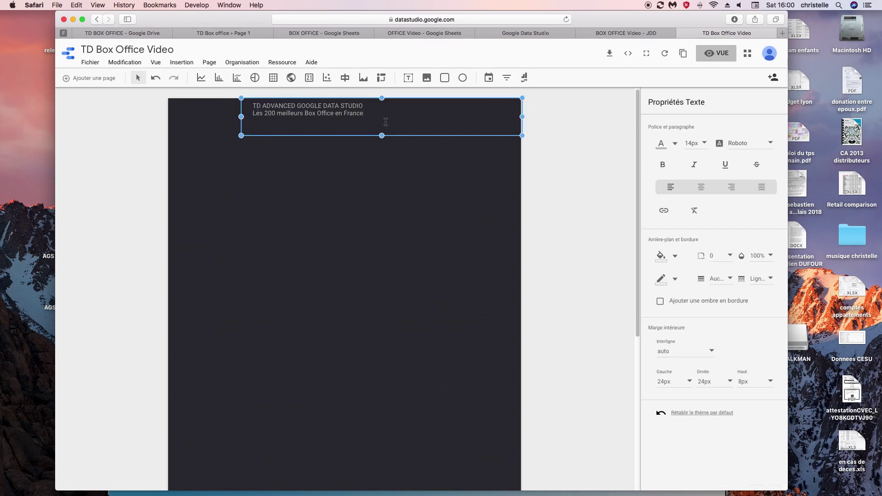
pyautogui.moveTo(382, 135); pyautogui.dragTo(381, 127)
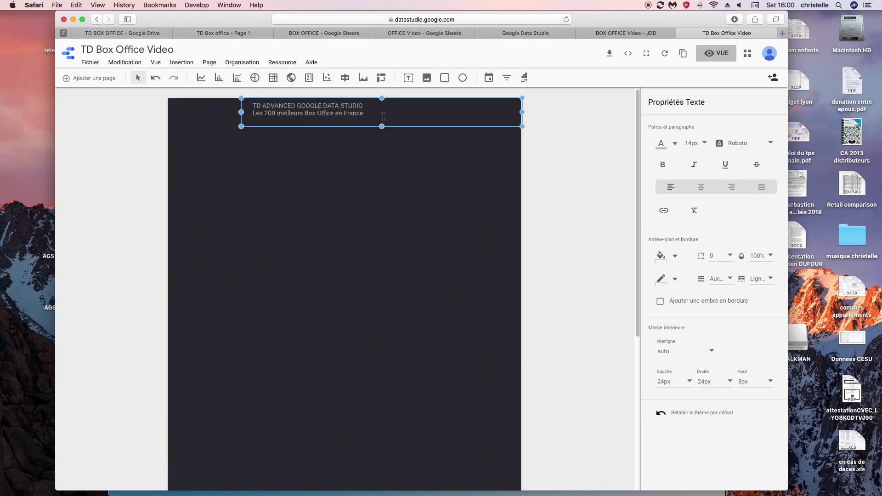
# - Format both header lines as centred 18px text and add a hyphen after "TD" in the title
pyautogui.doubleClick(274, 108)
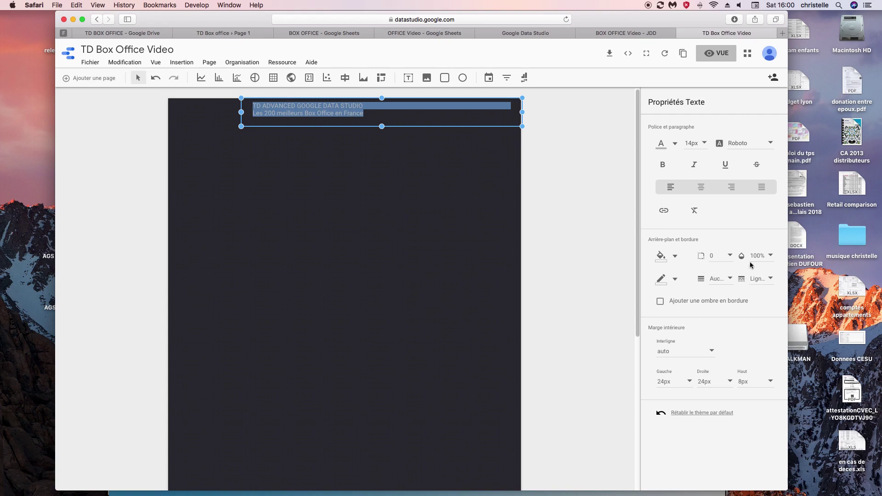
pyautogui.click(703, 143)
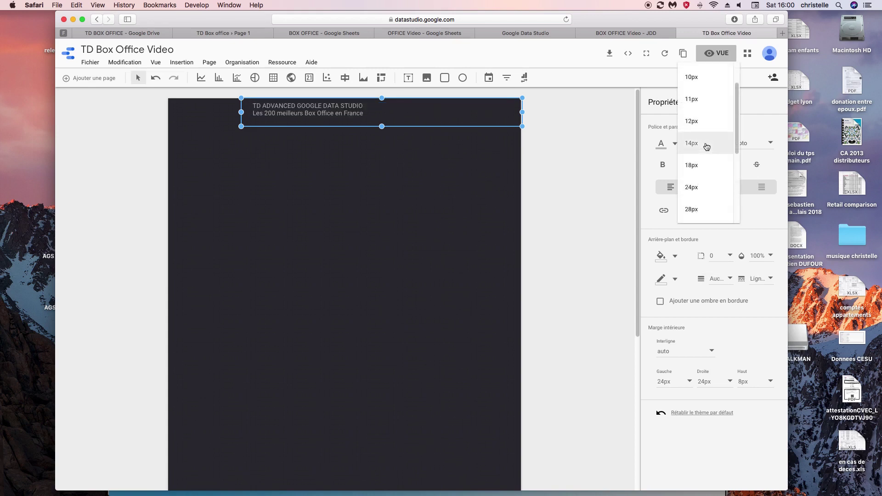
pyautogui.click(698, 167)
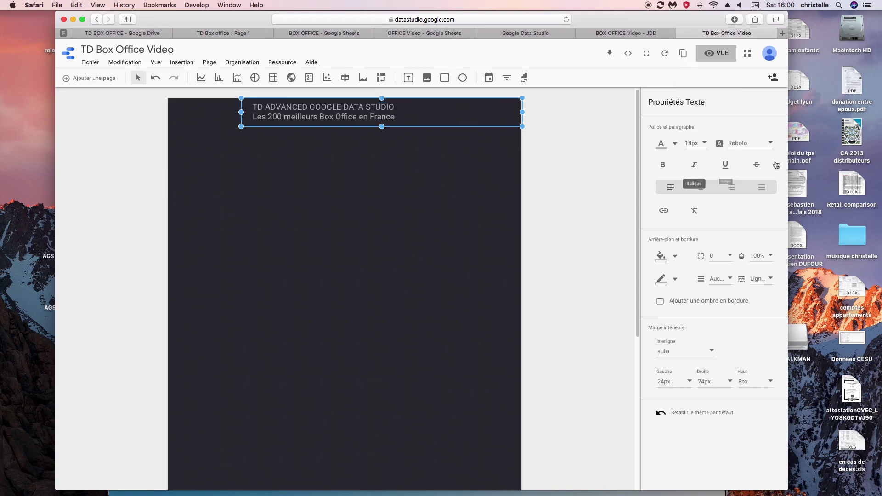
pyautogui.click(704, 187)
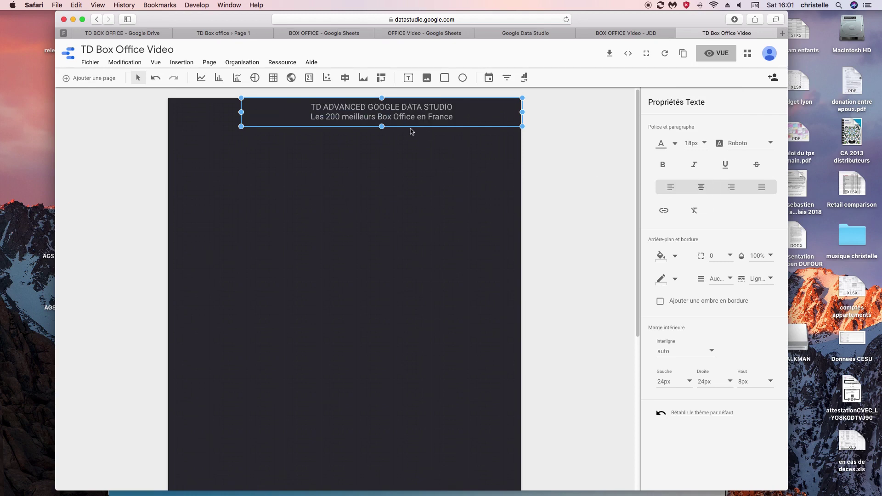
pyautogui.click(323, 108)
pyautogui.write('-')
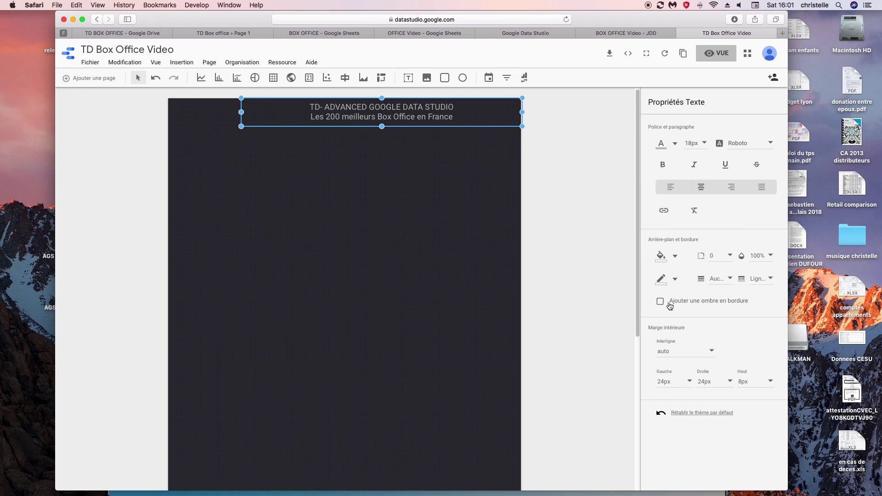
# - Fill the header text box with orange and set the colour of both text lines to black
pyautogui.click(675, 256)
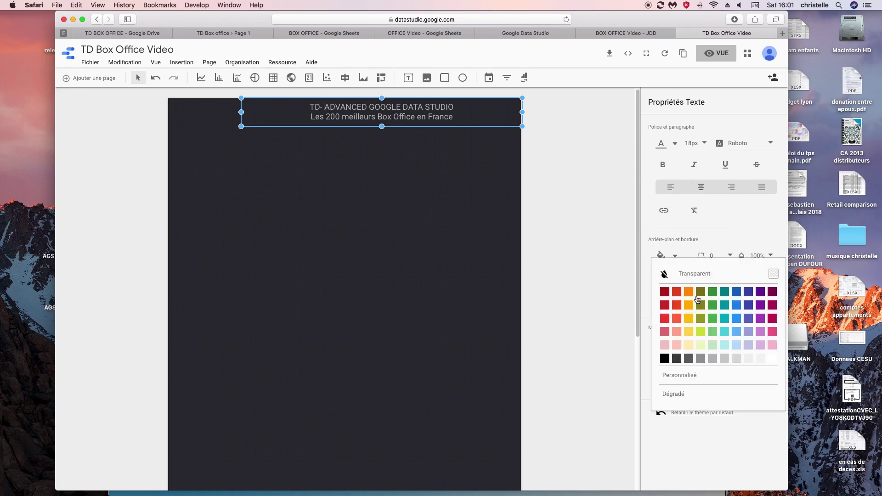
pyautogui.click(690, 305)
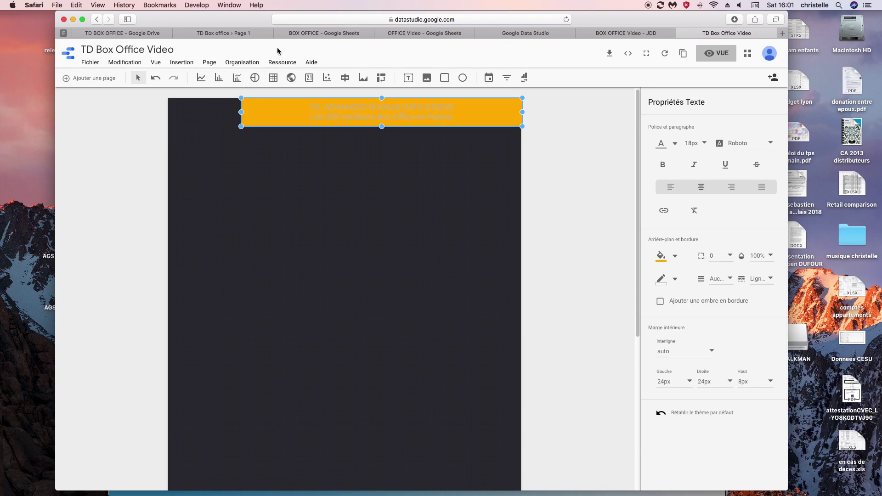
pyautogui.click(311, 106)
pyautogui.moveTo(311, 106); pyautogui.dragTo(452, 117)
pyautogui.click(675, 146)
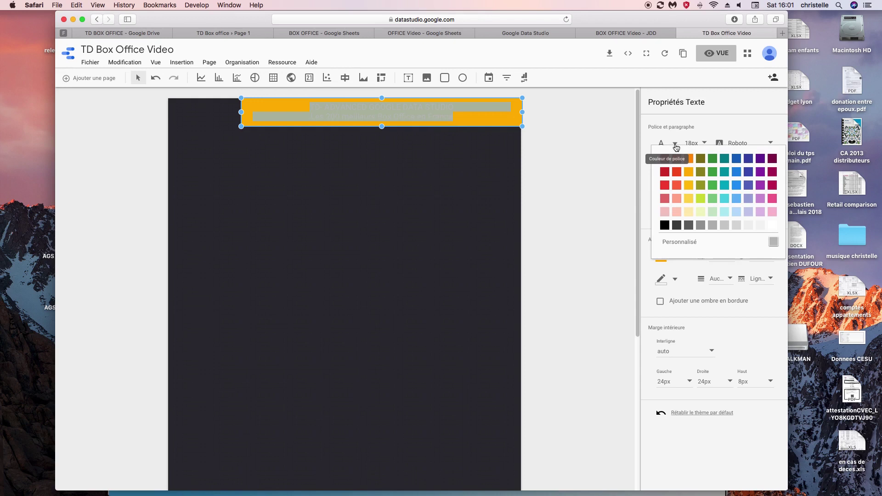
pyautogui.click(663, 222)
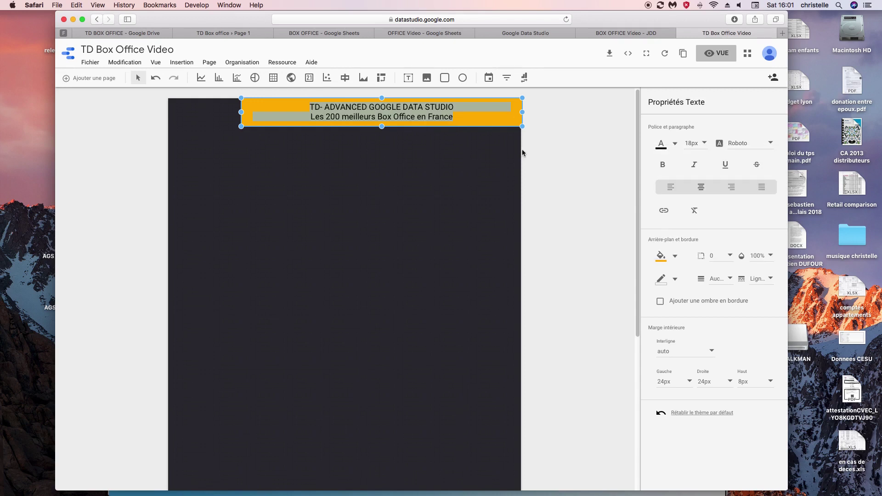
pyautogui.click(333, 162)
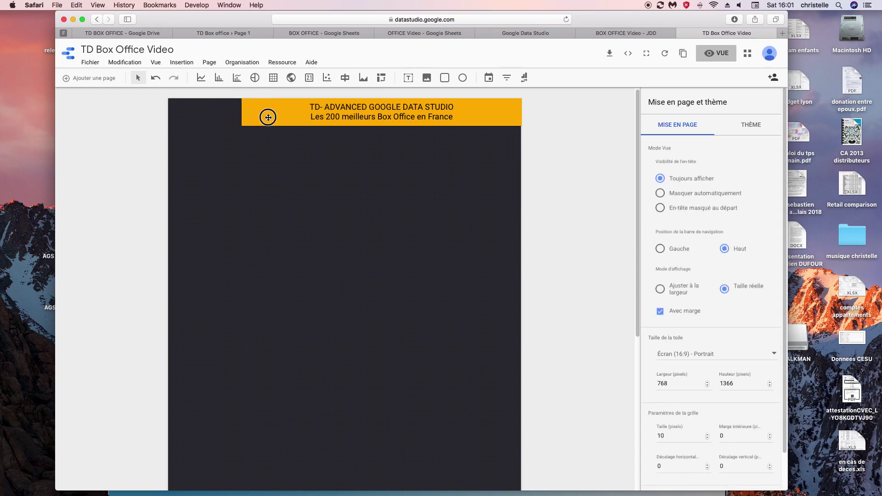
# - Insert the "univ lyon 2" image beside the orange header, and fit the image frame and header so they meet edge to edge
pyautogui.click(268, 115)
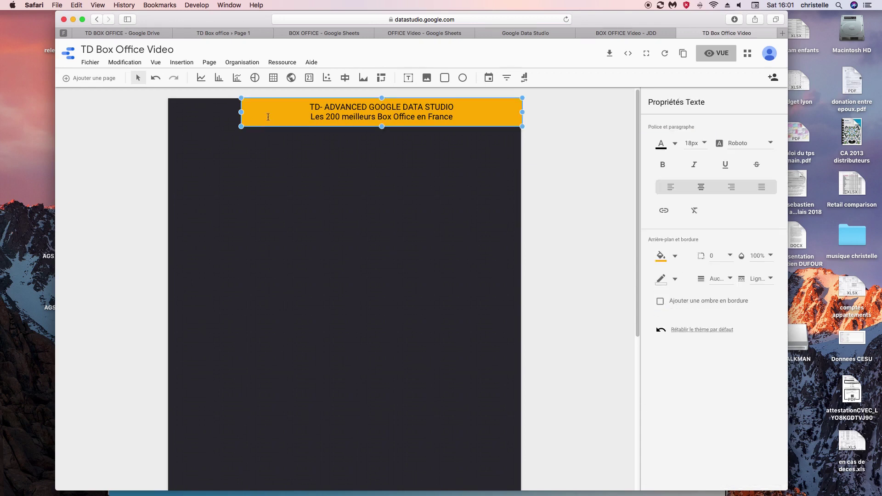
pyautogui.click(427, 78)
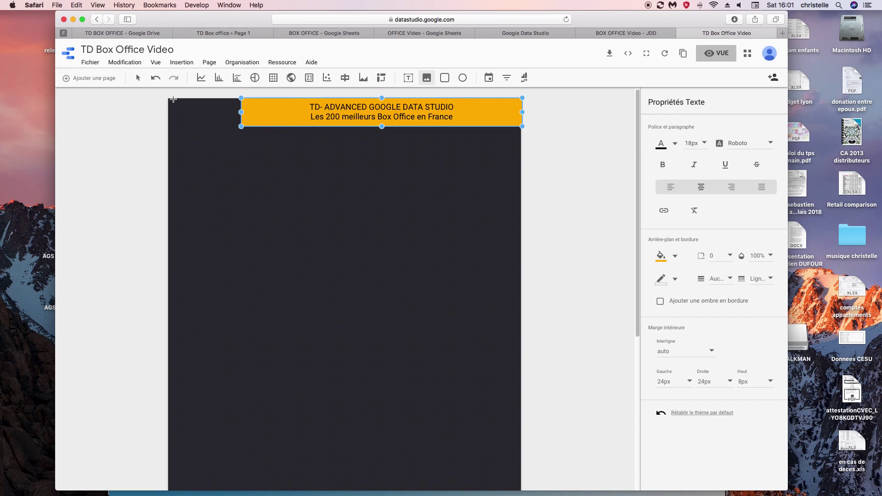
pyautogui.moveTo(170, 98); pyautogui.dragTo(239, 125)
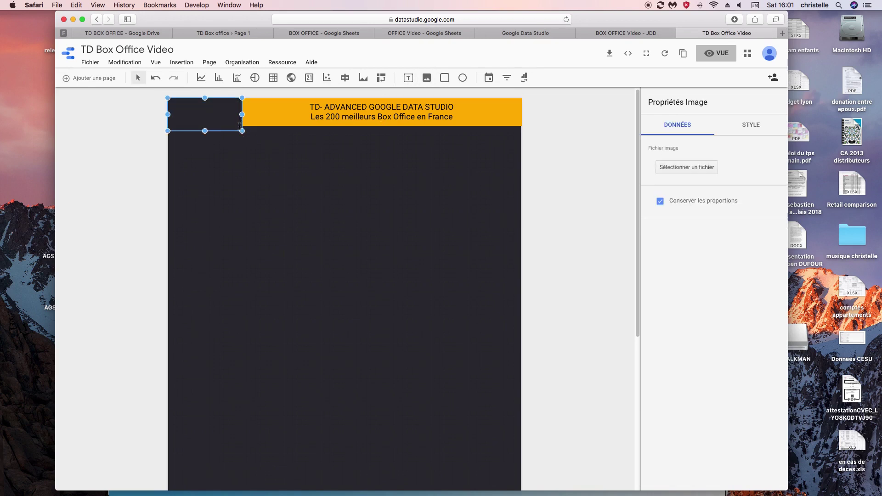
pyautogui.click(686, 168)
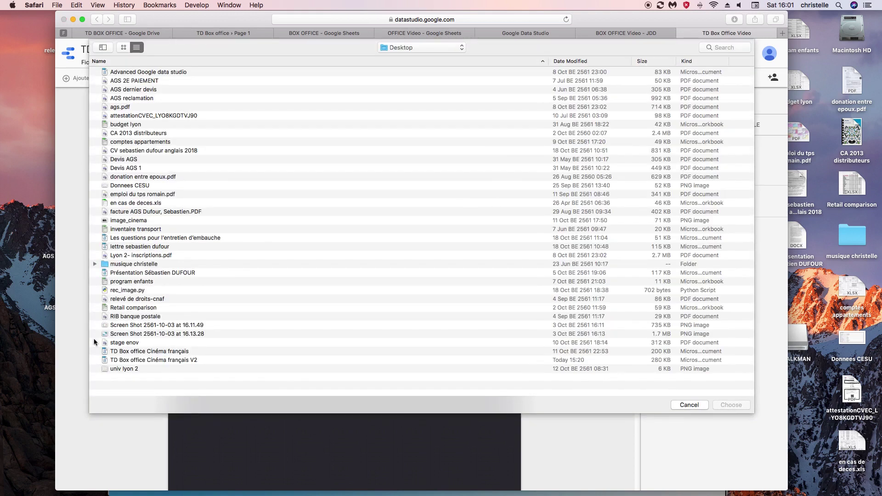
pyautogui.doubleClick(123, 368)
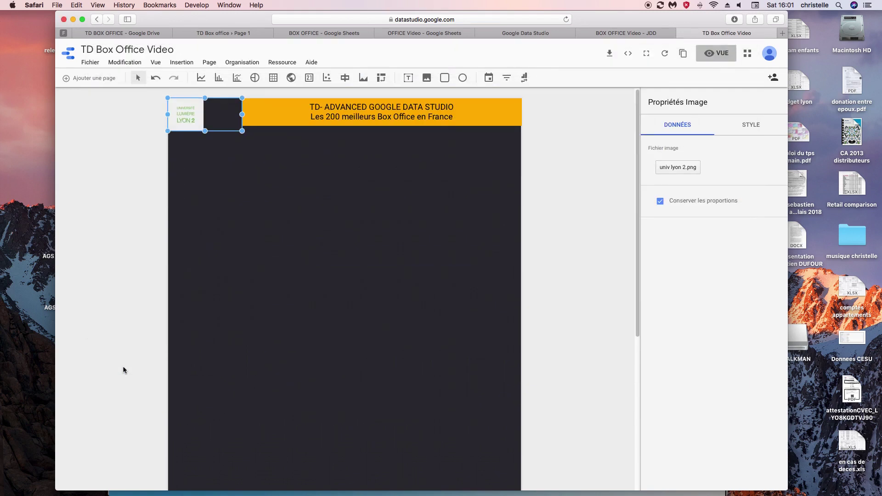
pyautogui.moveTo(240, 116); pyautogui.dragTo(207, 126)
pyautogui.click(257, 110)
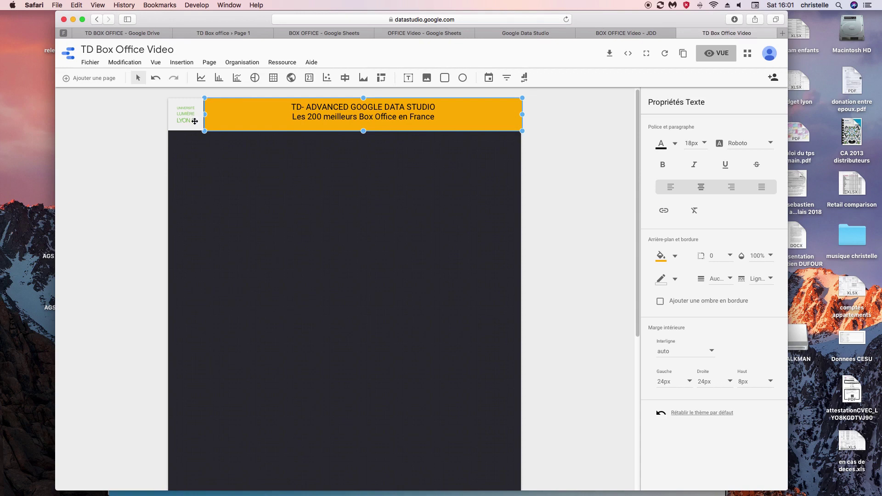
# - Group the logo with the orange header and place the group at report level
pyautogui.keyDown('shift'); pyautogui.click(195, 121); pyautogui.keyUp('shift')
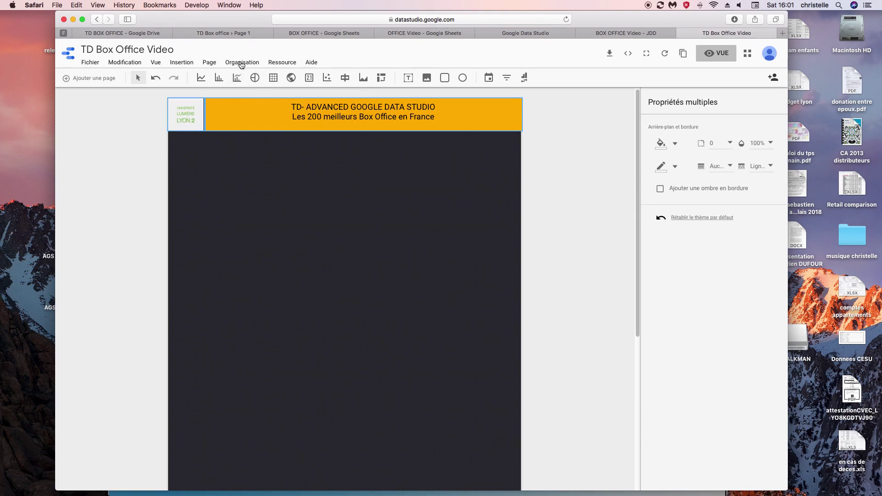
pyautogui.click(241, 62)
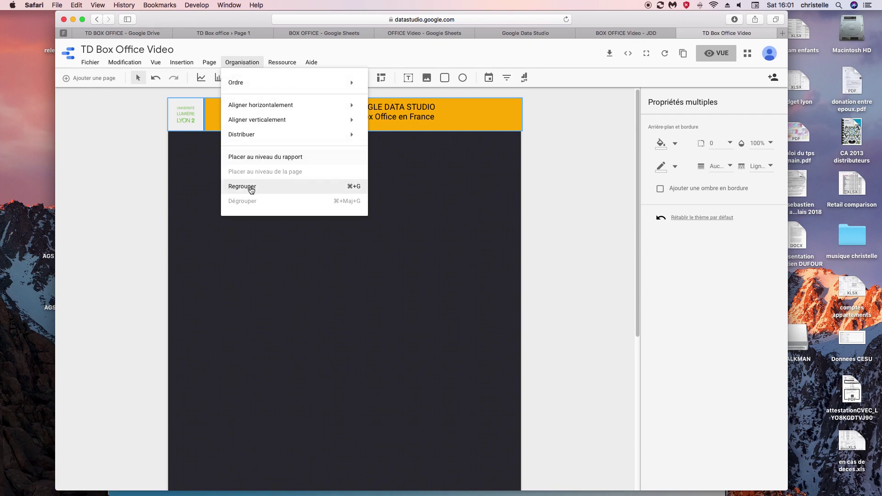
pyautogui.click(251, 186)
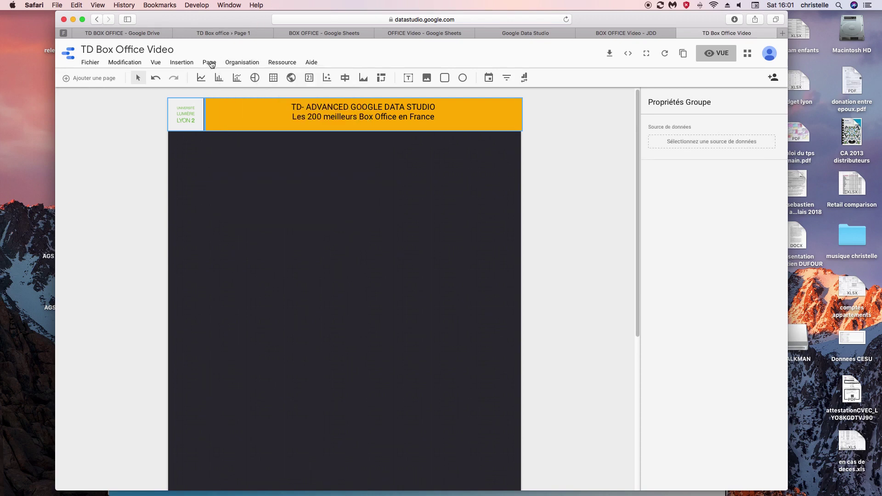
pyautogui.click(210, 63)
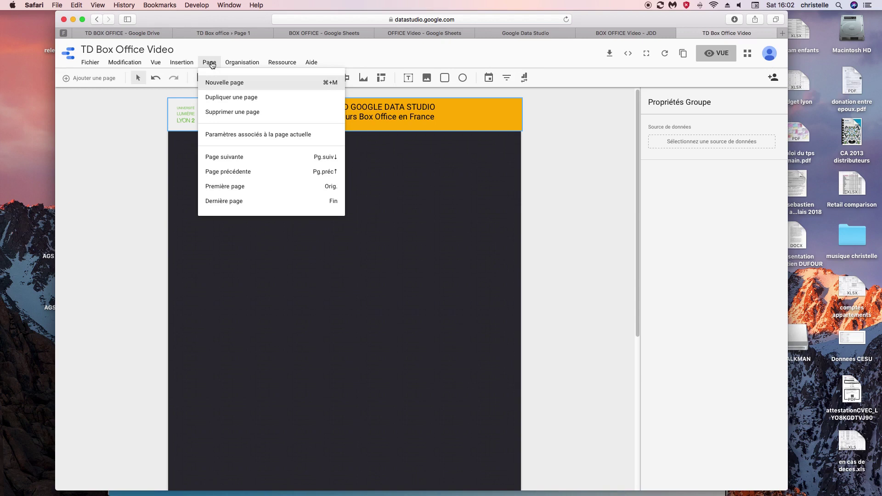
pyautogui.moveTo(248, 63)
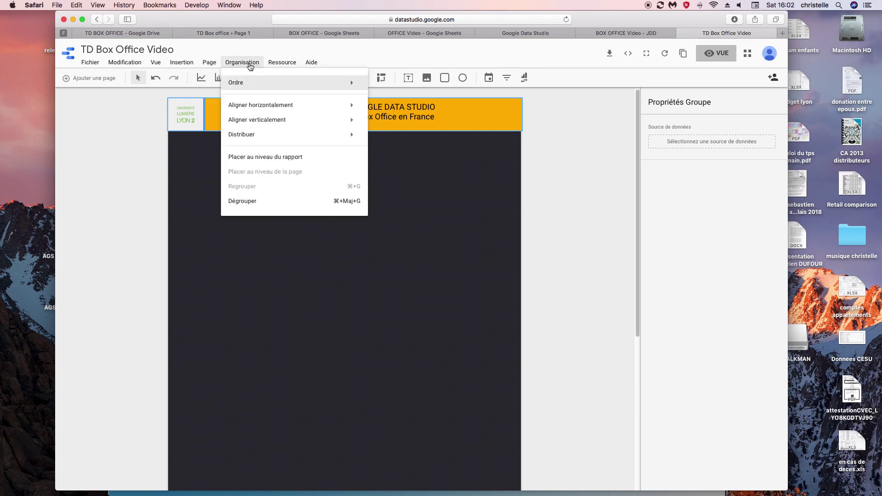
pyautogui.click(267, 157)
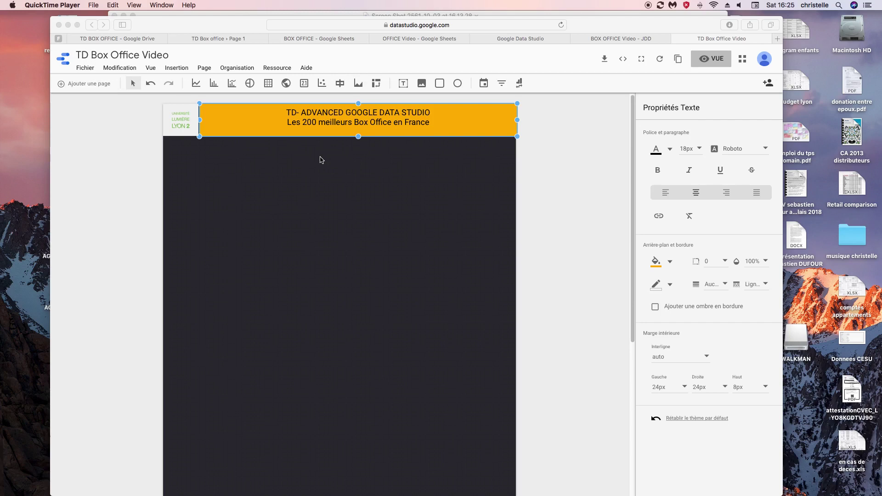
# - Make the subtitle "Les 200 meilleurs Box Office en France" italic at 14px and insert a blank line above it
pyautogui.click(433, 126)
pyautogui.moveTo(431, 122); pyautogui.dragTo(285, 122)
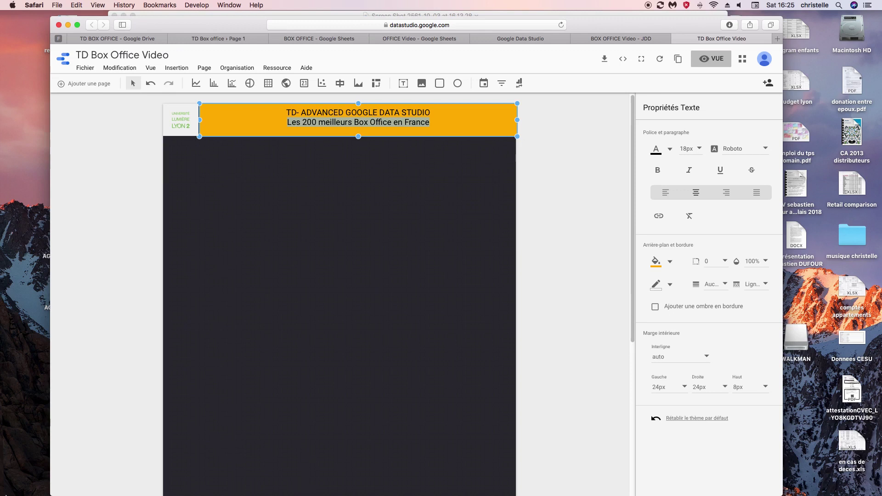
pyautogui.click(691, 172)
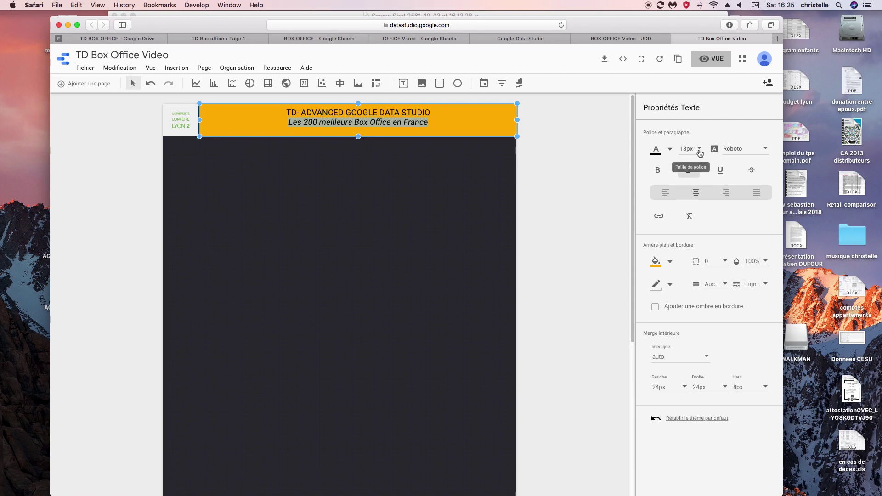
pyautogui.click(700, 154)
pyautogui.click(693, 126)
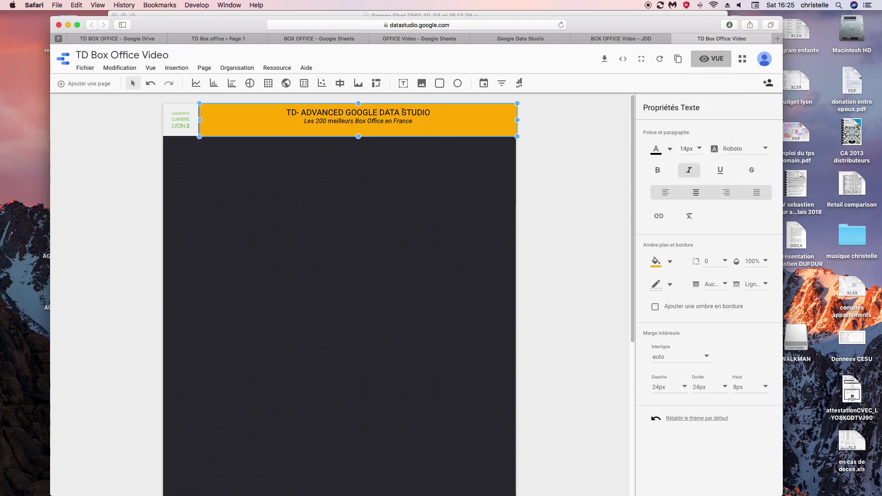
pyautogui.click(438, 112)
pyautogui.press('Return')
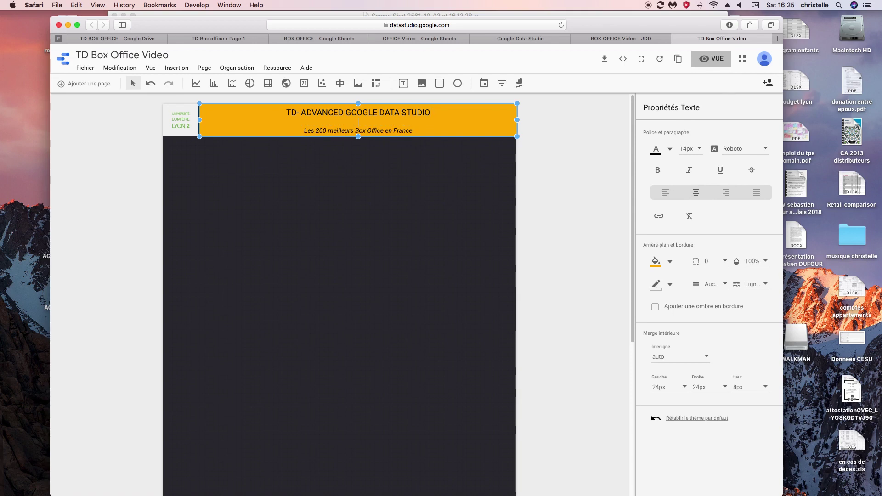
# - Increase the orange header's height slightly and enlarge the university logo to match it
pyautogui.moveTo(358, 137); pyautogui.dragTo(358, 141)
pyautogui.click(194, 127)
pyautogui.moveTo(198, 137); pyautogui.dragTo(205, 141)
pyautogui.click(327, 169)
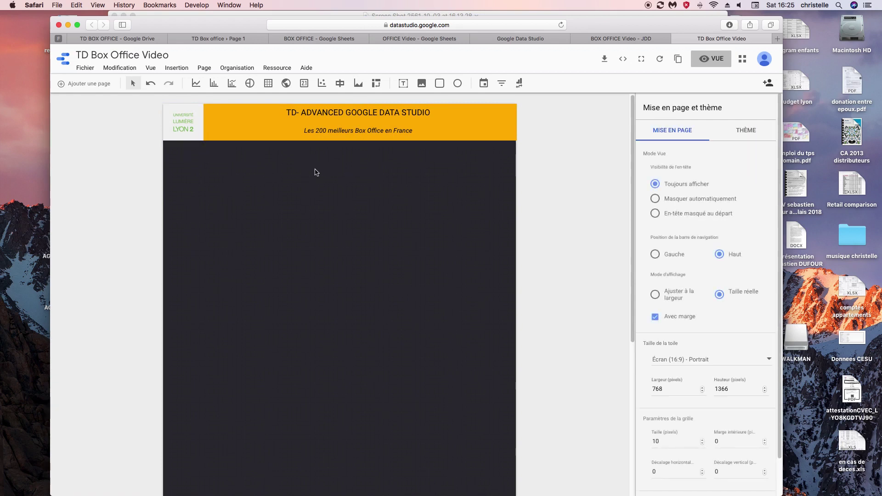
pyautogui.click(284, 111)
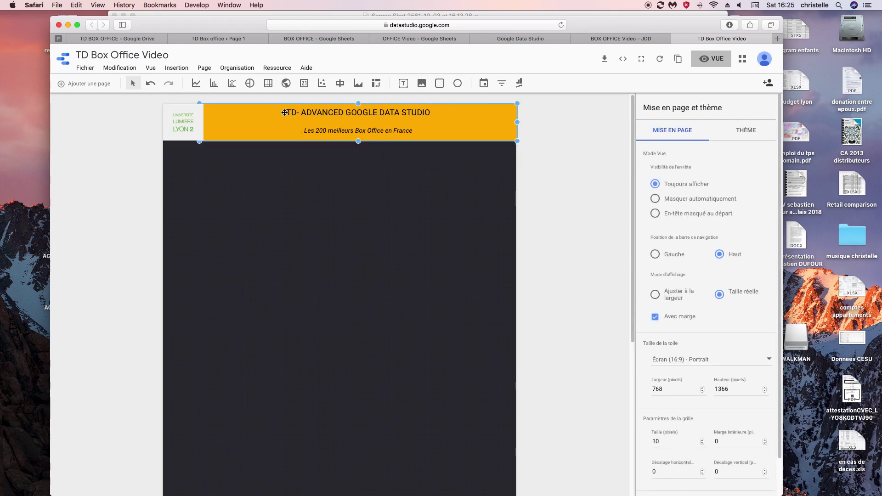
# - Underline the header title "TD- ADVANCED GOOGLE DATA STUDIO"
pyautogui.moveTo(285, 112); pyautogui.dragTo(441, 113)
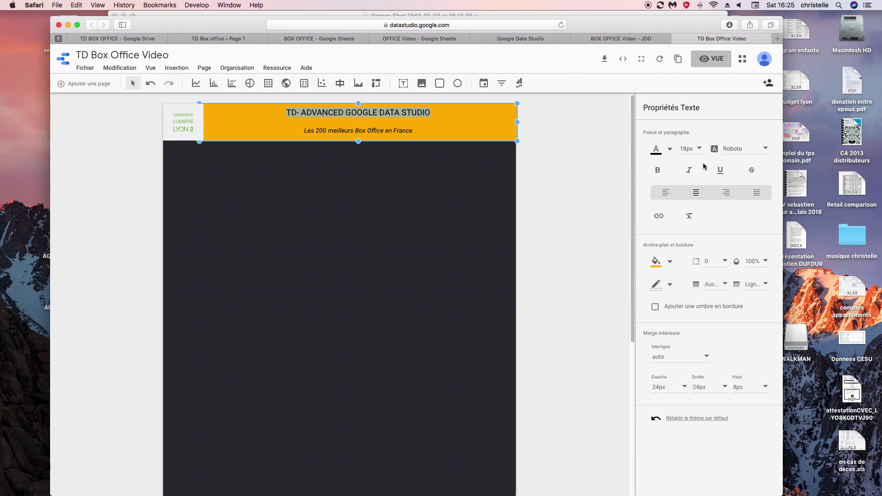
pyautogui.click(727, 174)
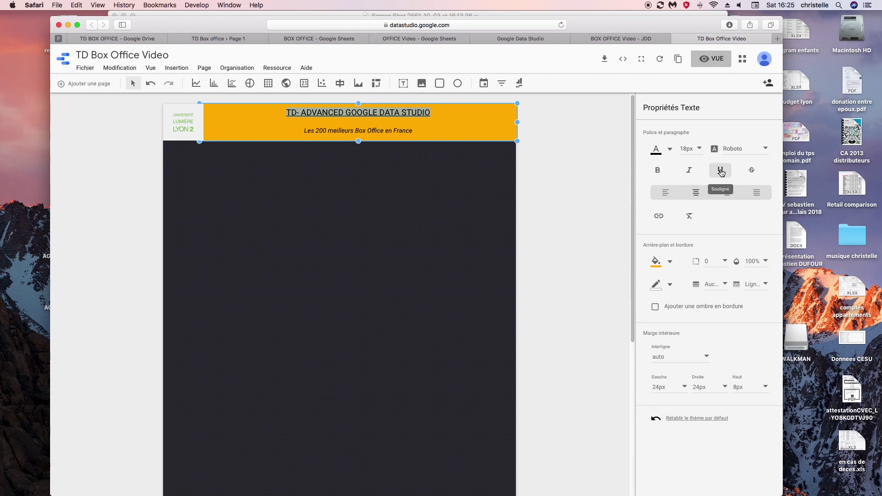
pyautogui.click(188, 191)
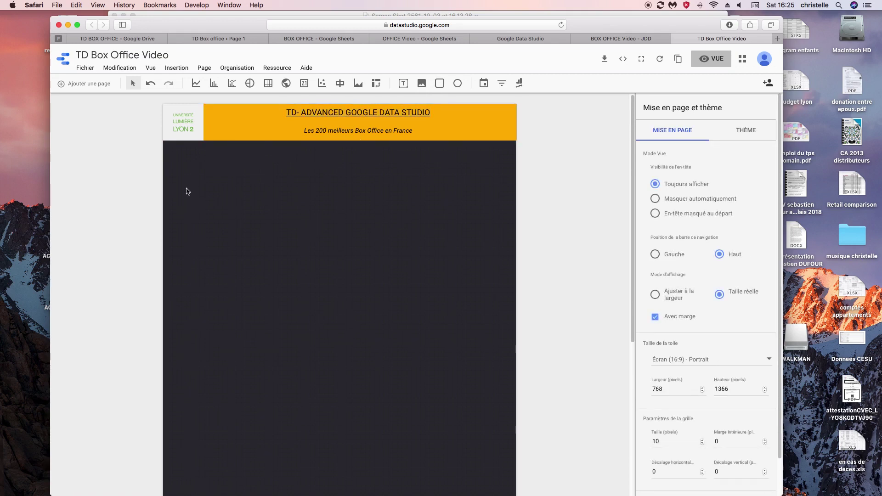
# - Insert a table of film names below the header, with Box Office France replacing Rang as its metric
pyautogui.click(268, 86)
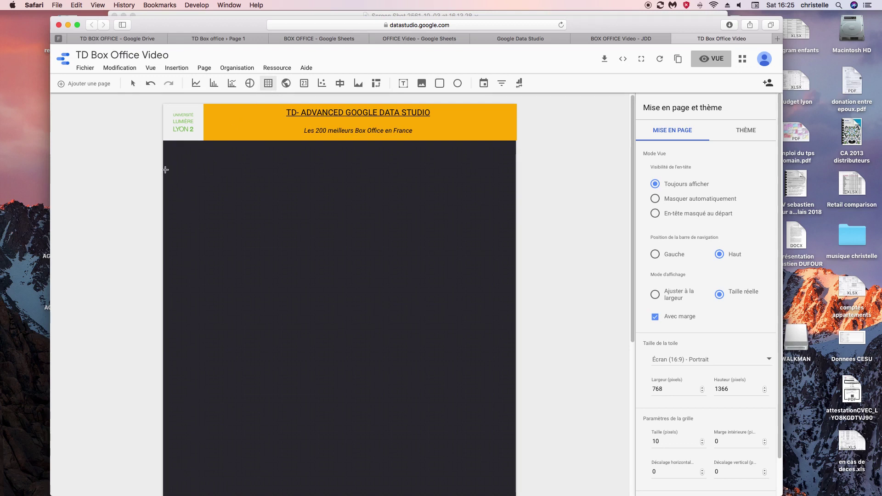
pyautogui.moveTo(165, 169); pyautogui.dragTo(337, 412)
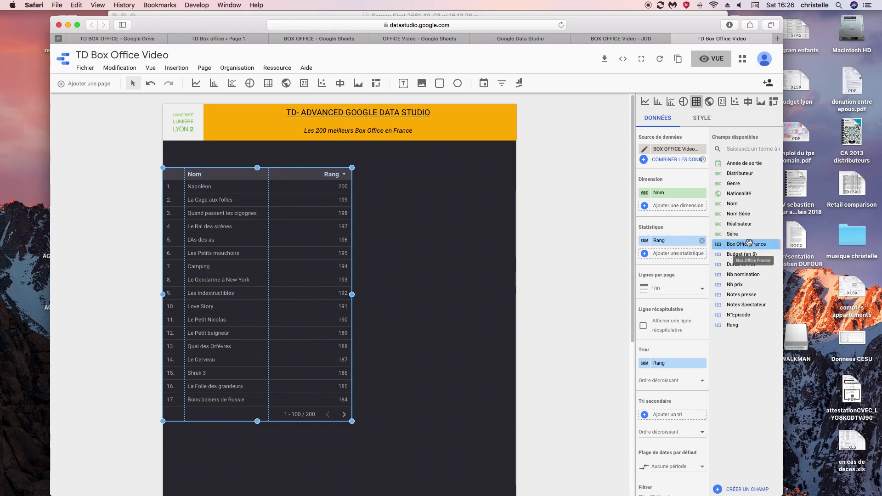
pyautogui.click(735, 249)
pyautogui.moveTo(735, 248); pyautogui.dragTo(664, 247)
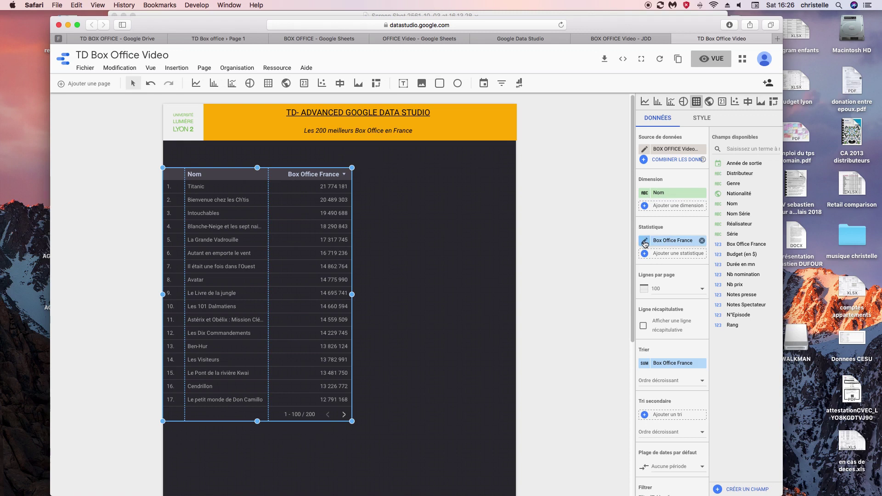
# - Add Année de sortie as the table's second dimension and rename it "Année"
pyautogui.moveTo(750, 164); pyautogui.dragTo(677, 207)
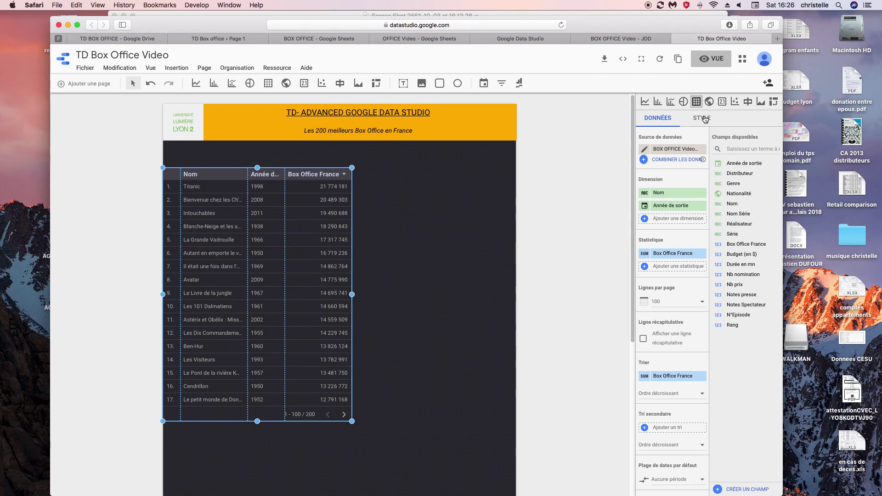
pyautogui.click(646, 208)
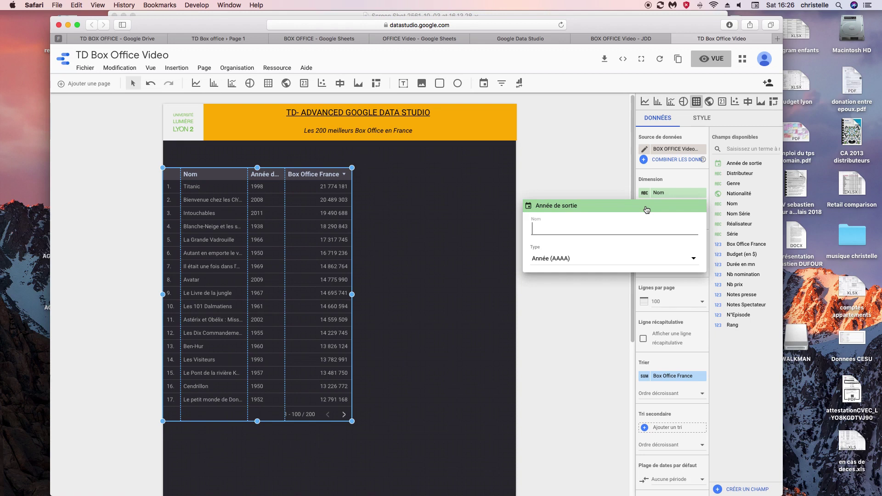
pyautogui.write('Année')
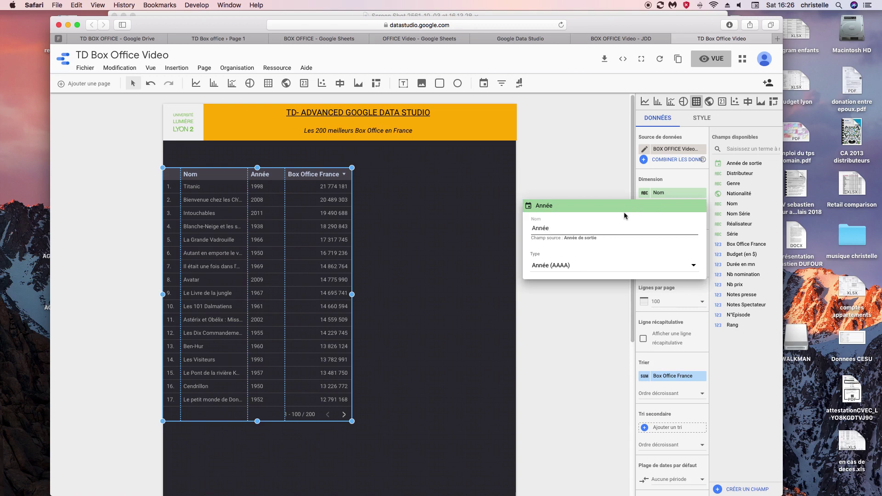
pyautogui.press('Return')
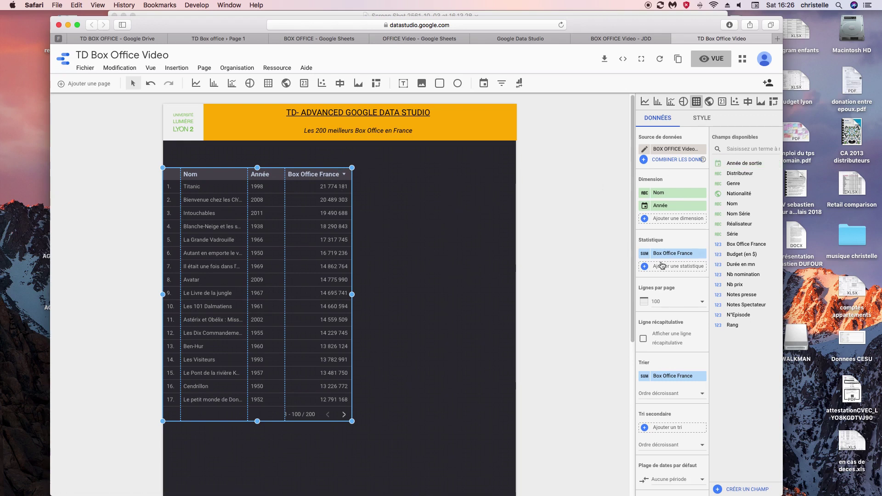
# - Rename the table's Box Office France metric as "Nb Entrées"
pyautogui.click(645, 256)
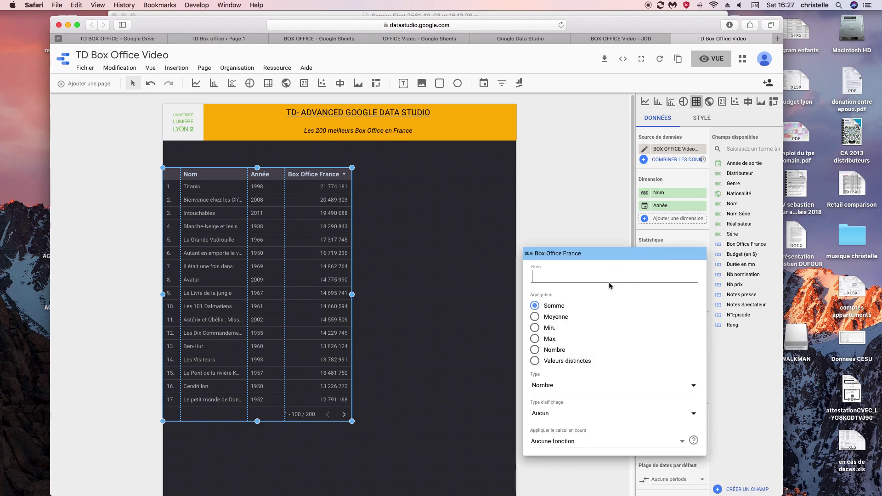
pyautogui.write('Nb E,n')
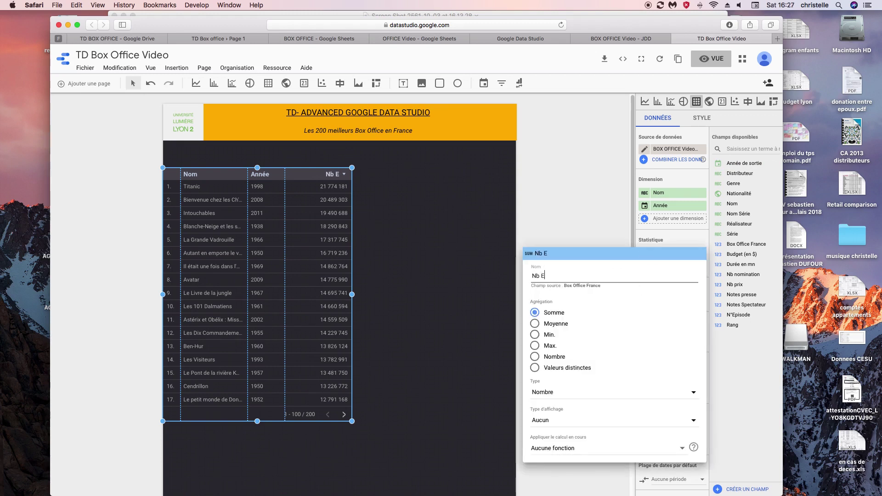
pyautogui.press('BackSpace')
pyautogui.press('BackSpace')
pyautogui.write('ntrées')
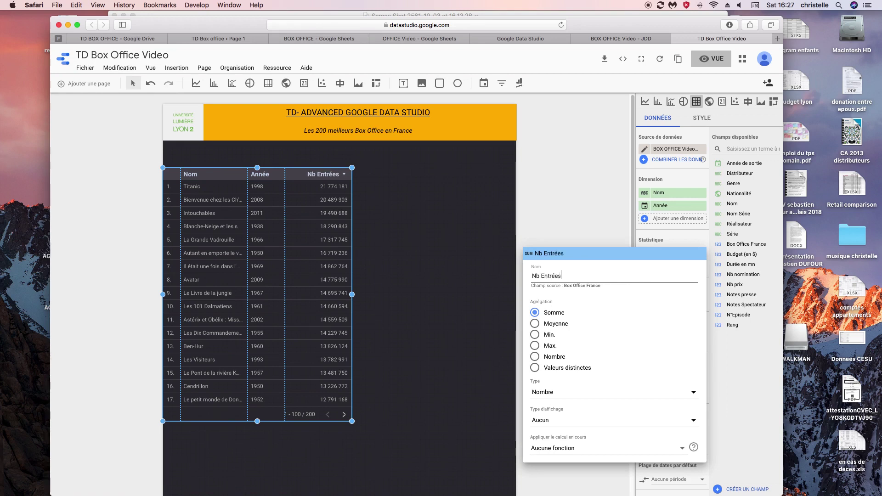
pyautogui.click(411, 232)
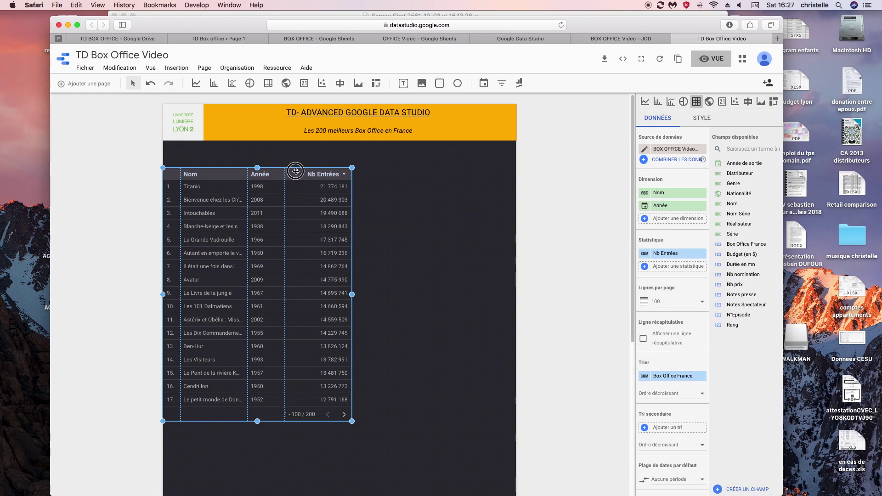
# - Color the table's header row dark blue
pyautogui.click(703, 123)
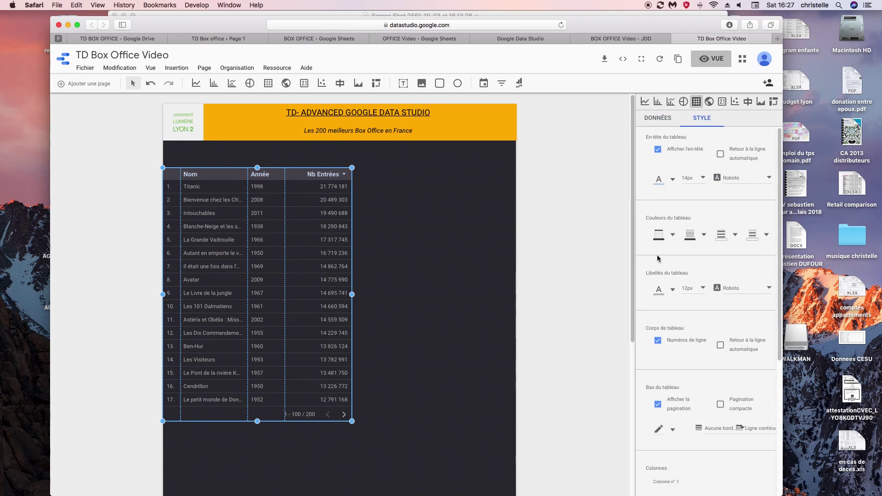
pyautogui.click(670, 237)
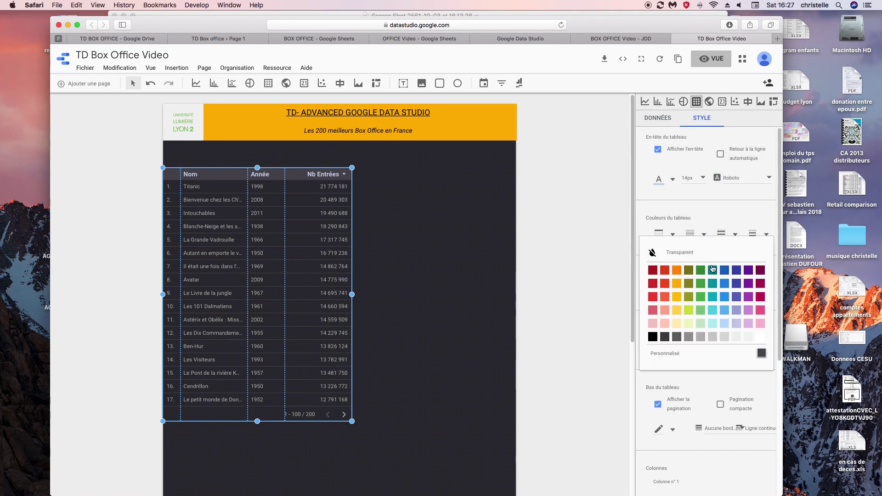
pyautogui.click(725, 272)
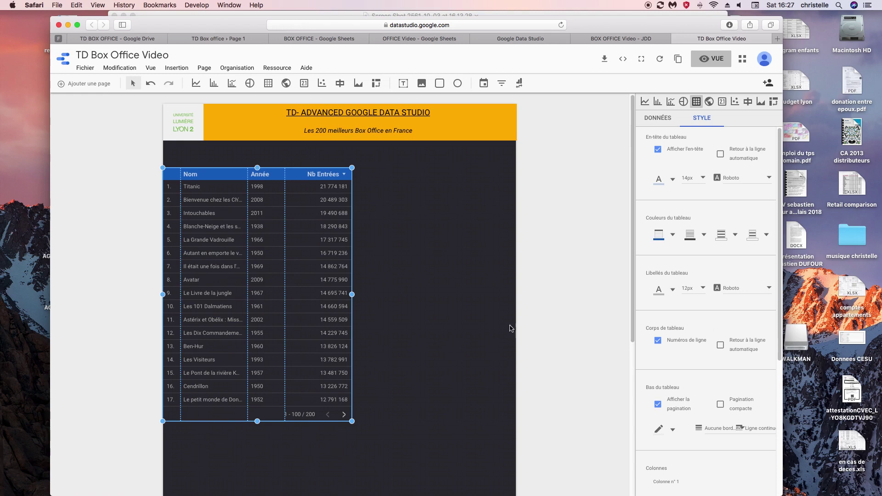
# - Hide the table's pagination and display the Nb Entrées column as compact numbers
pyautogui.moveTo(778, 288); pyautogui.dragTo(784, 400)
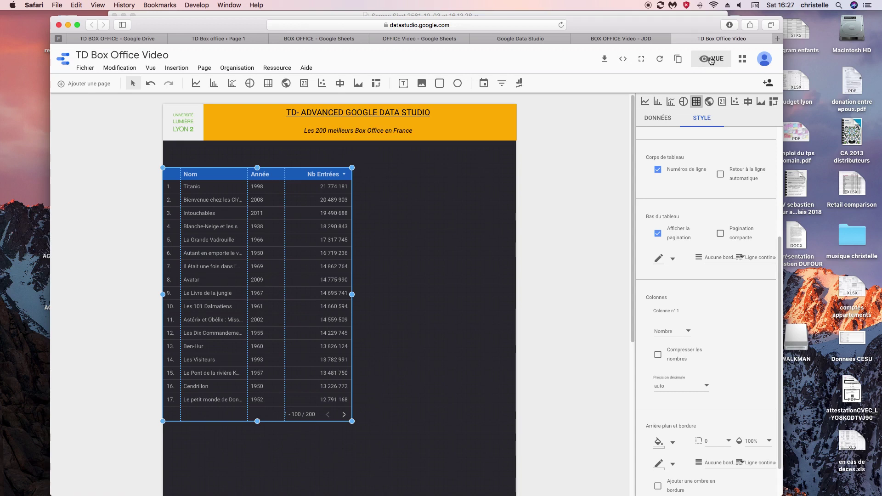
pyautogui.click(657, 234)
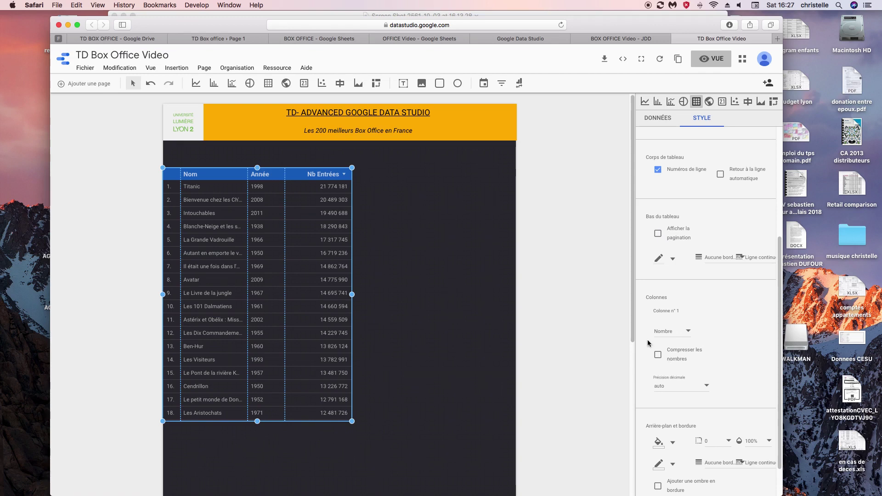
pyautogui.click(658, 358)
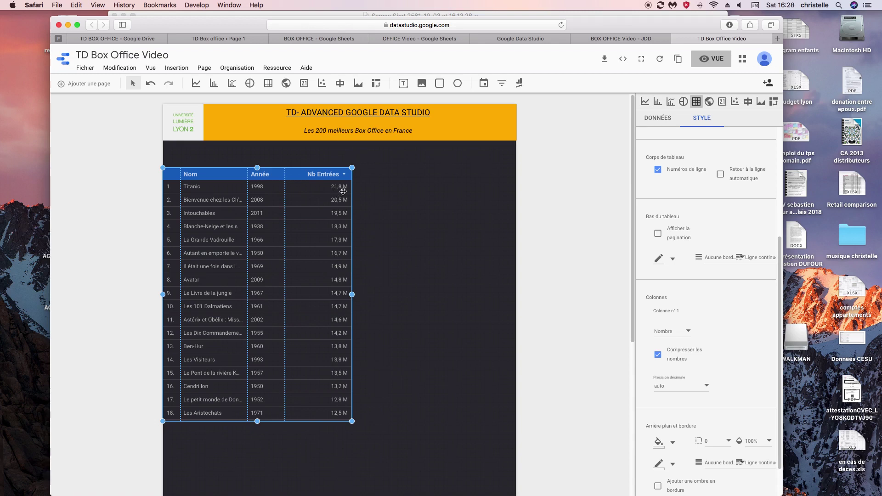
# - Narrow the table to a little under half the page width, keeping it near the page's left edge
pyautogui.click(353, 295)
pyautogui.moveTo(353, 294); pyautogui.dragTo(316, 297)
pyautogui.moveTo(260, 267); pyautogui.dragTo(270, 271)
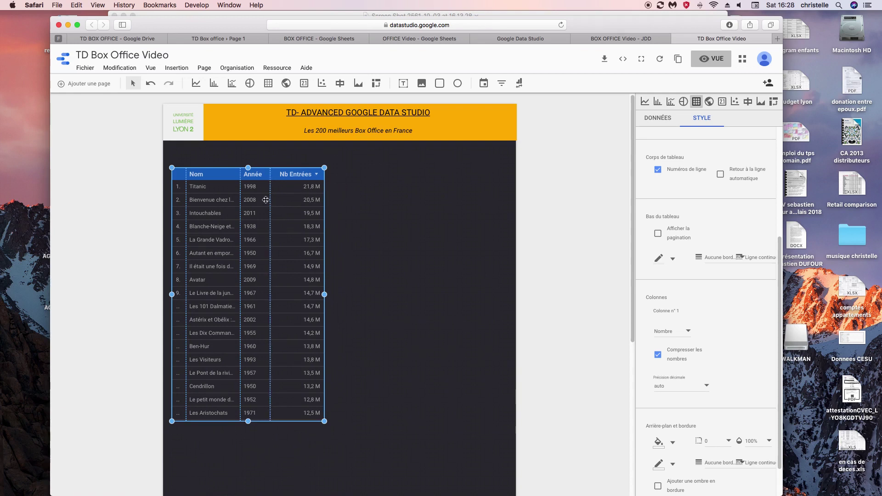
pyautogui.moveTo(172, 294); pyautogui.dragTo(167, 294)
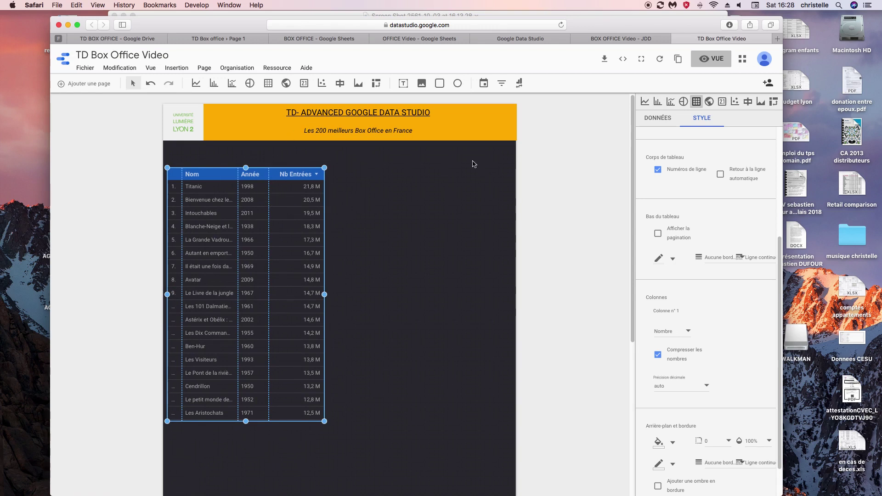
# - Give the table a dark blue border matching its header row
pyautogui.scroll(-2, 772, 399)
pyautogui.click(674, 426)
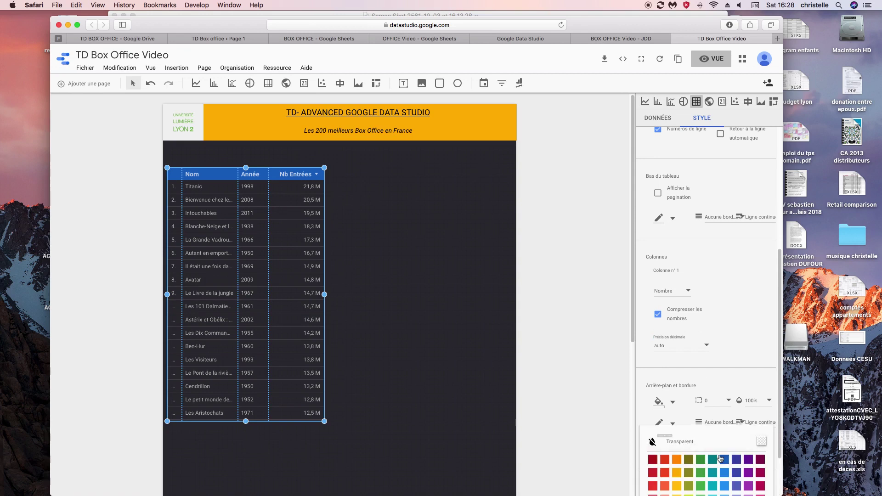
pyautogui.click(725, 459)
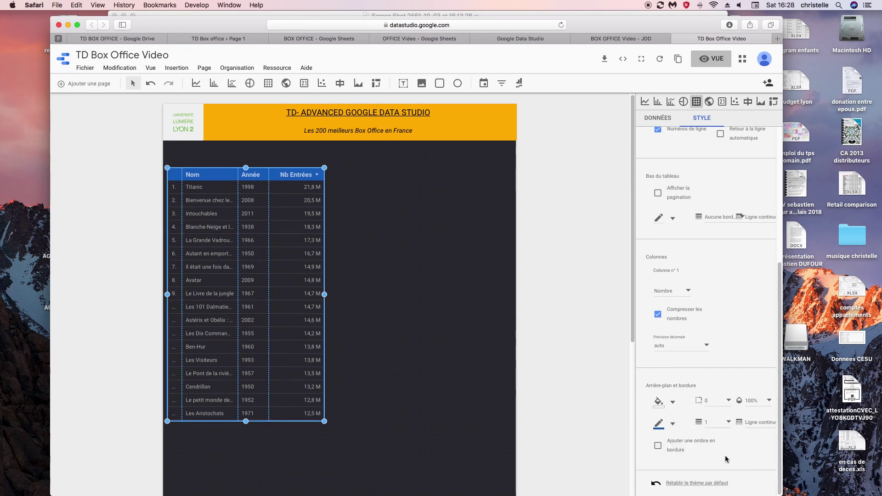
pyautogui.click(354, 246)
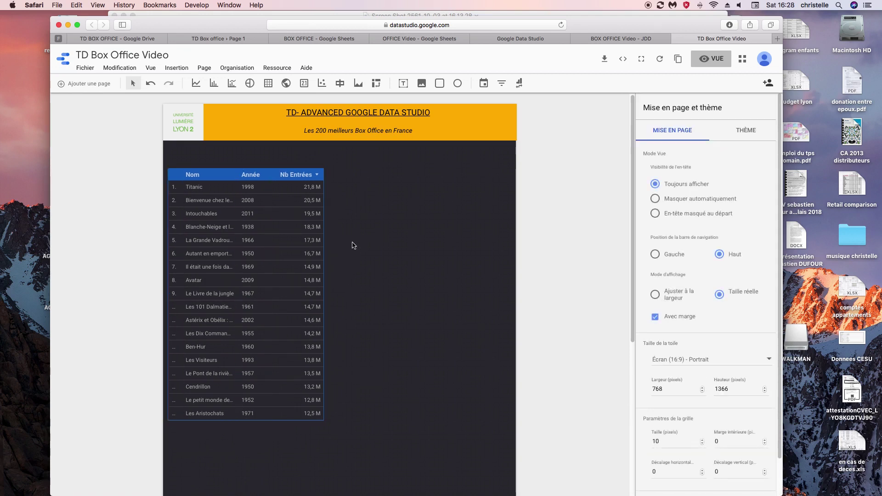
# - Widen the Nom column, narrow the Année and Nb Entrées columns, and shift the table down against the page's left edge
pyautogui.click(248, 187)
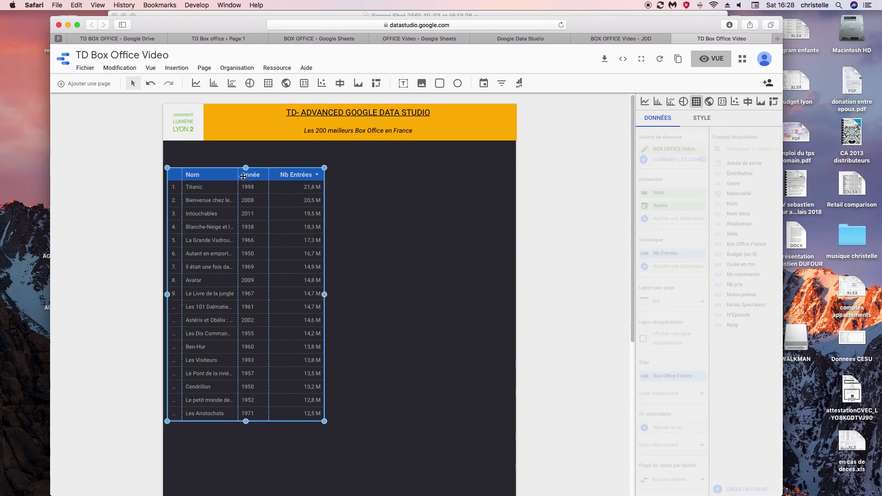
pyautogui.moveTo(236, 177); pyautogui.dragTo(287, 179)
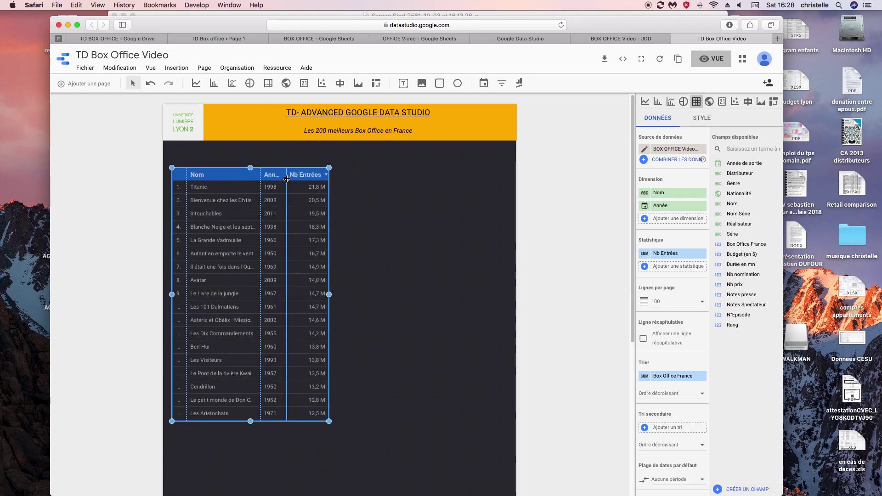
pyautogui.moveTo(228, 171)
pyautogui.mouseDown()
pyautogui.moveTo(221, 174)
pyautogui.moveTo(225, 159)
pyautogui.mouseUp()
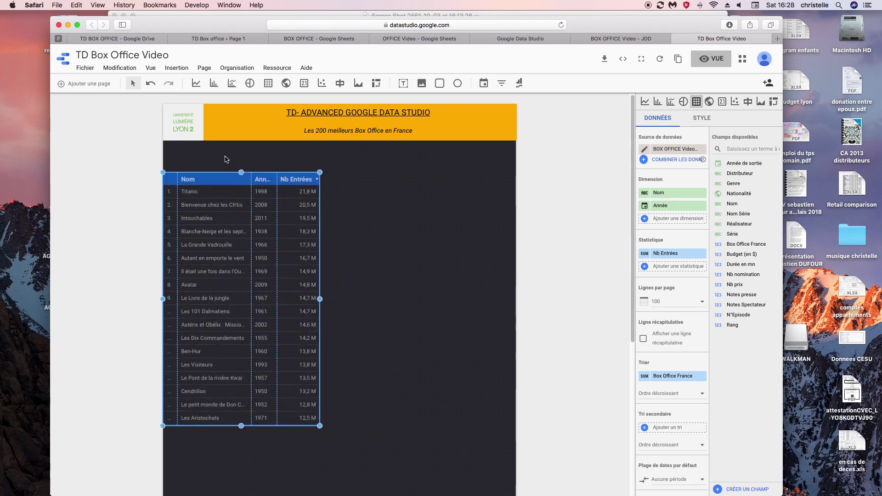
# - Insert a text box between the header and the table, with black text and a dark orange background
pyautogui.click(403, 84)
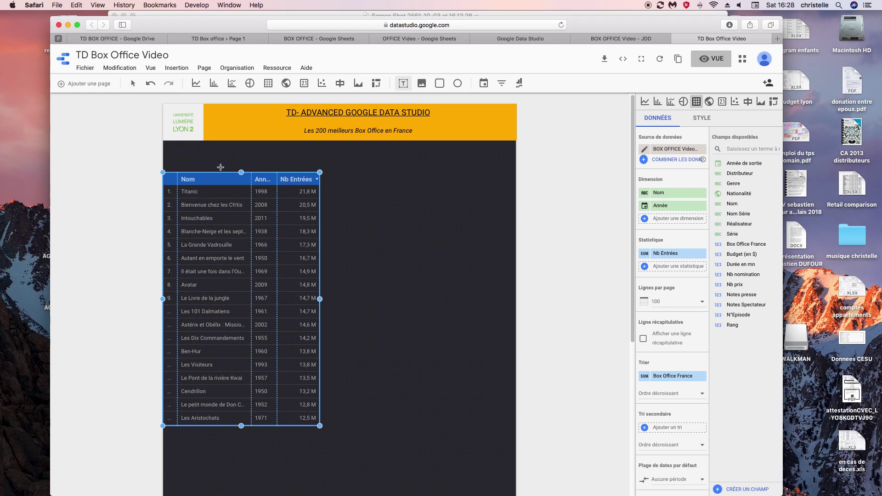
pyautogui.moveTo(179, 145); pyautogui.dragTo(306, 165)
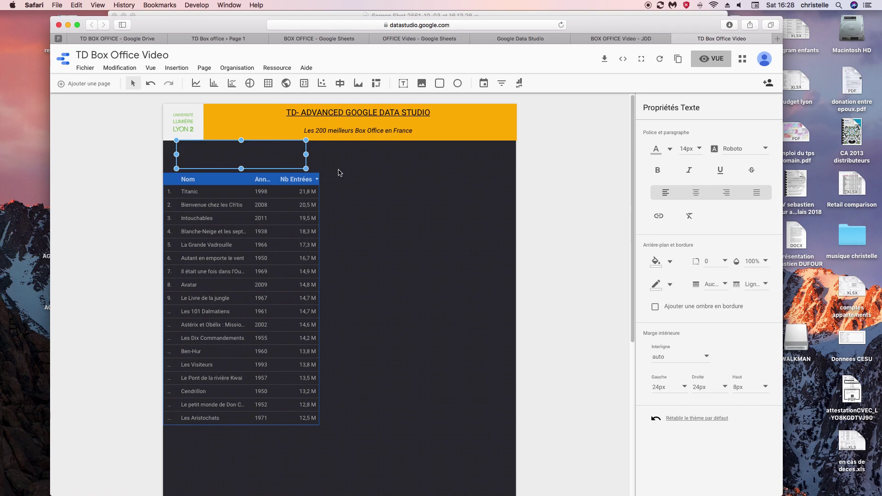
pyautogui.click(671, 153)
pyautogui.click(660, 230)
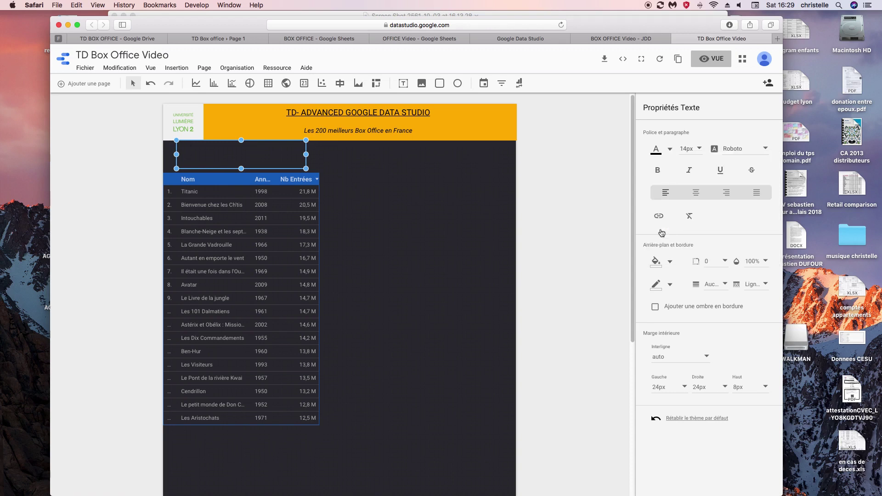
pyautogui.click(671, 262)
pyautogui.click(684, 298)
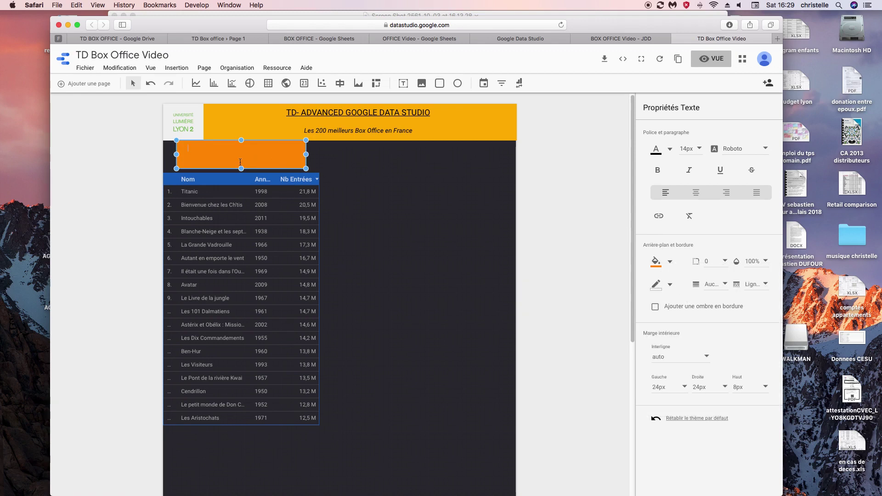
# - Title the orange text box "Classement des Meilleurs Box Office" and underline the text
pyautogui.write('Classeme')
pyautogui.write('x Office')
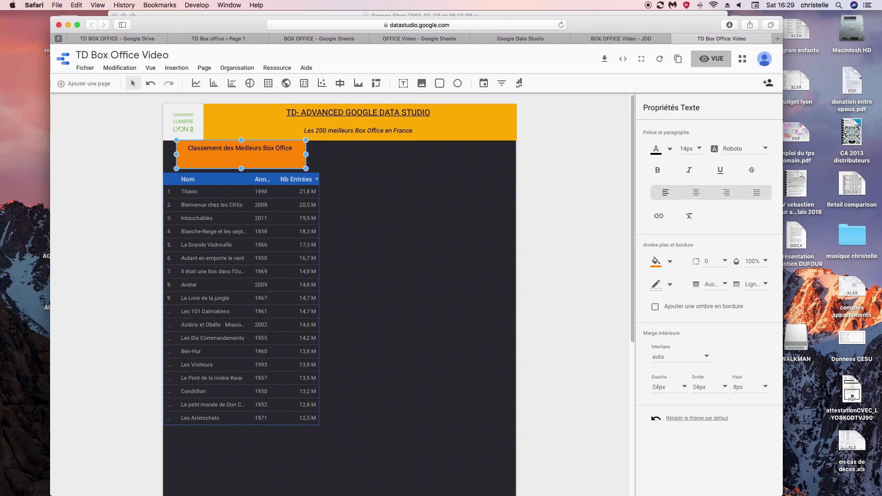
pyautogui.moveTo(188, 149); pyautogui.dragTo(299, 150)
pyautogui.click(719, 171)
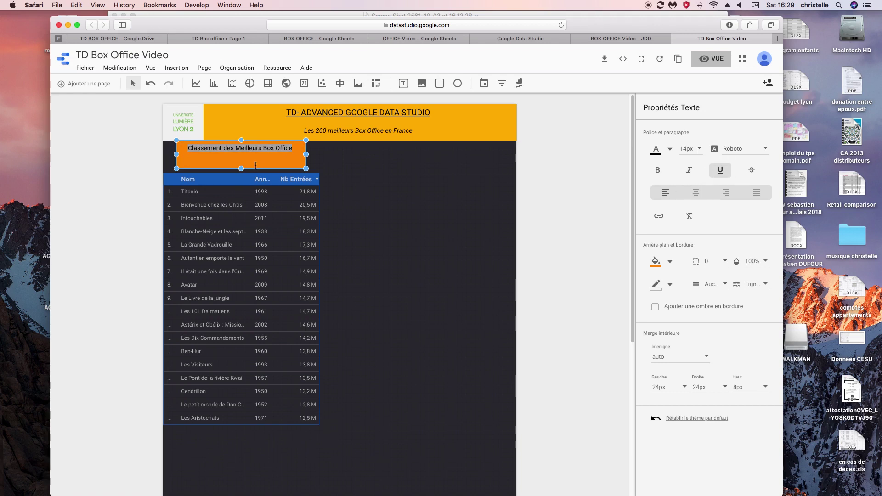
# - Shorten the orange title box and bring it and the table together so the title sits directly on the table's header row
pyautogui.moveTo(243, 140); pyautogui.dragTo(237, 175)
pyautogui.click(402, 234)
pyautogui.click(237, 179)
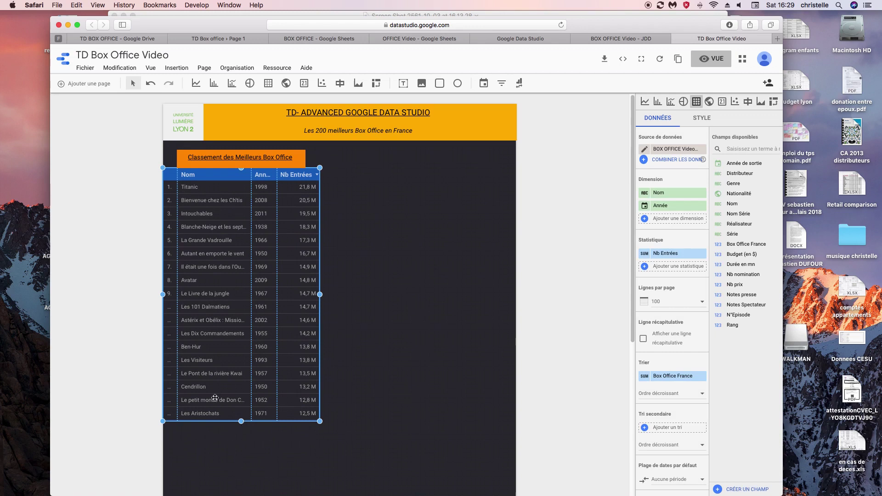
# - Widen the ranking table's row-number column slightly and lengthen the table down to row 20
pyautogui.moveTo(178, 178); pyautogui.dragTo(181, 178)
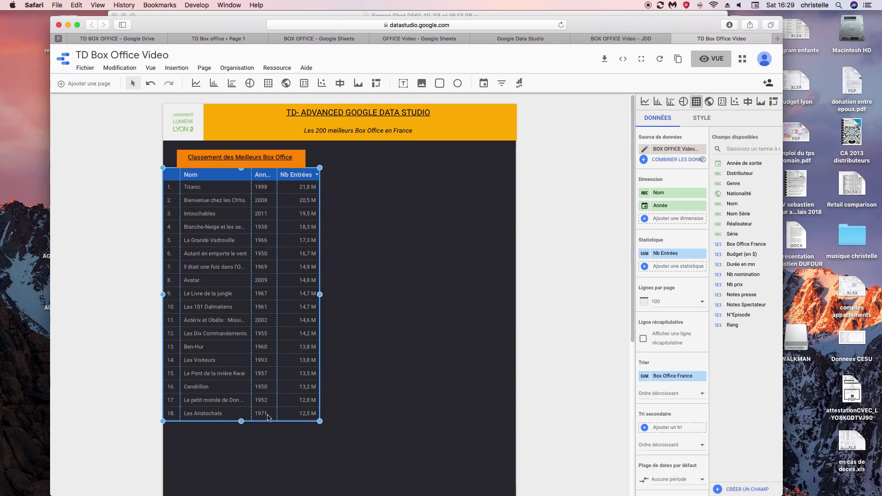
pyautogui.moveTo(241, 421); pyautogui.dragTo(242, 449)
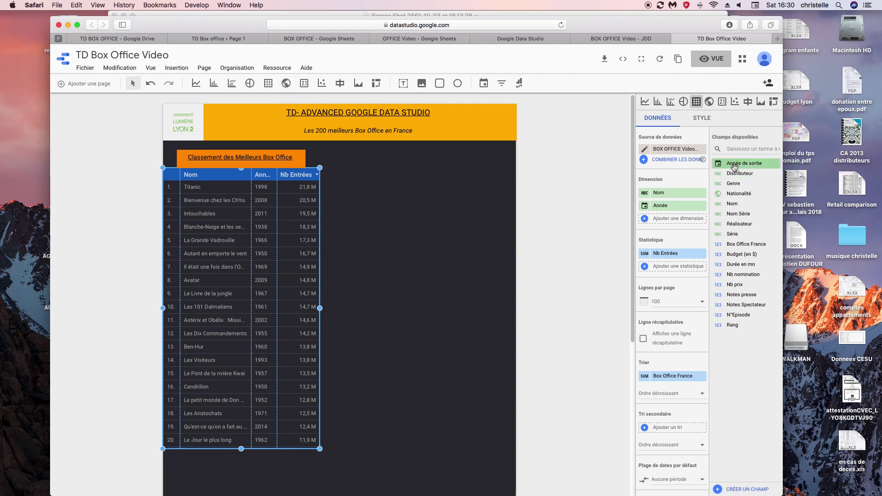
# - Insert a geo map of the world in the empty area beside the ranking table and widen it slightly toward the table
pyautogui.click(286, 84)
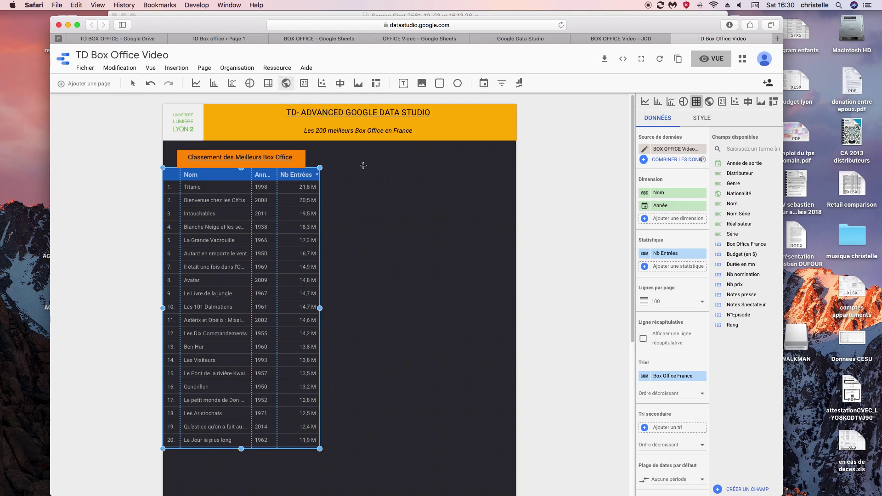
pyautogui.moveTo(343, 155); pyautogui.dragTo(508, 269)
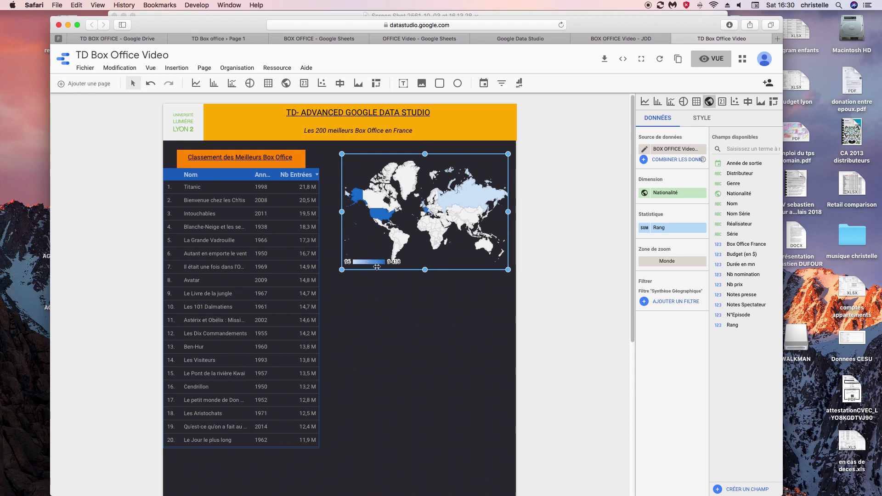
pyautogui.moveTo(342, 212); pyautogui.dragTo(333, 212)
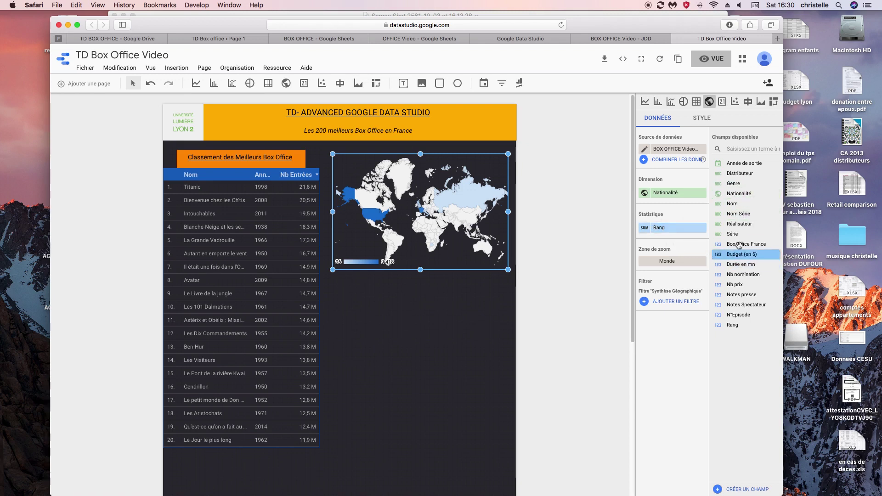
# - Set the world map's metric to Box Office France and enlarge the map slightly to fill the space beside the table
pyautogui.moveTo(741, 245); pyautogui.dragTo(664, 231)
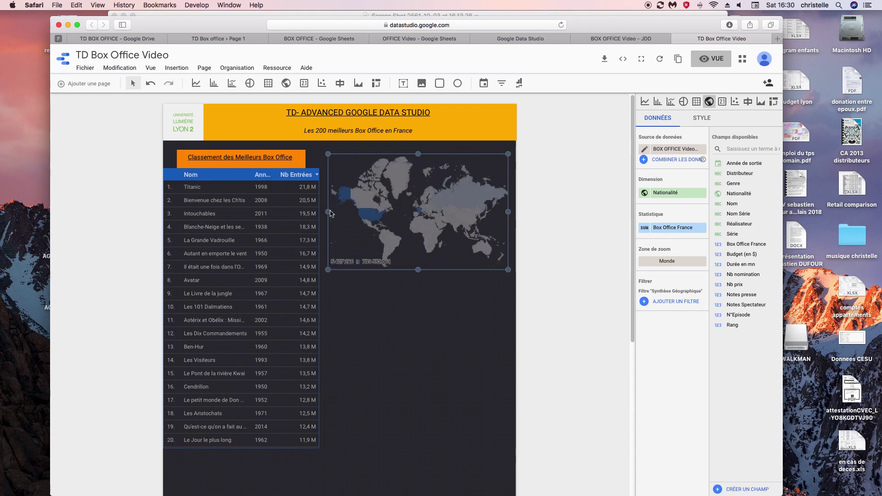
pyautogui.moveTo(419, 153); pyautogui.dragTo(420, 149)
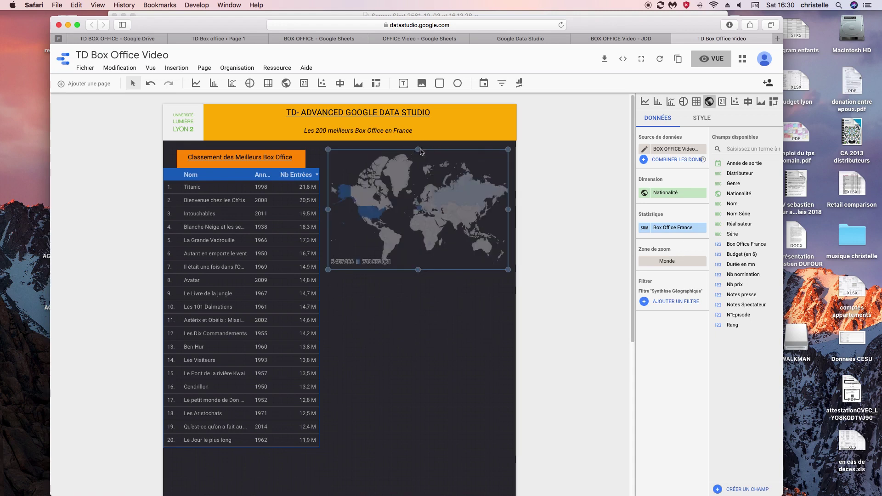
pyautogui.moveTo(507, 209); pyautogui.dragTo(511, 208)
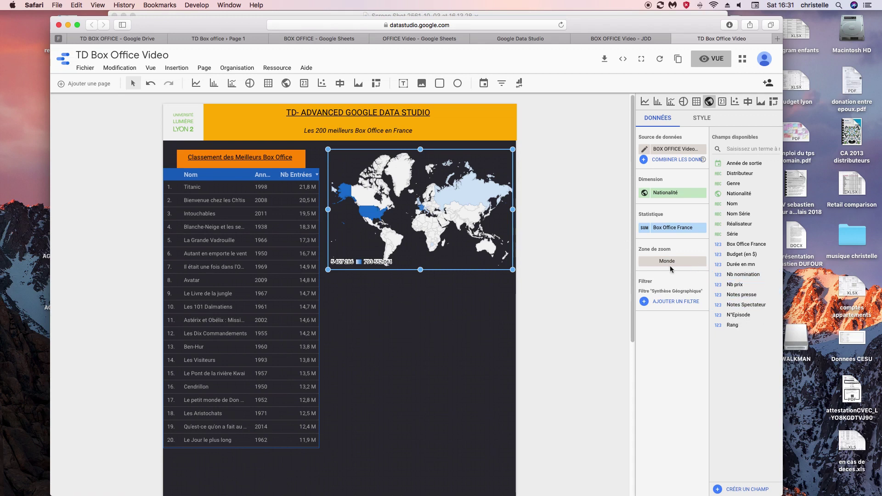
# - Insert a second, smaller geo map below the world map and set its zoom area to the continent Europe
pyautogui.click(286, 84)
pyautogui.moveTo(328, 279); pyautogui.dragTo(454, 362)
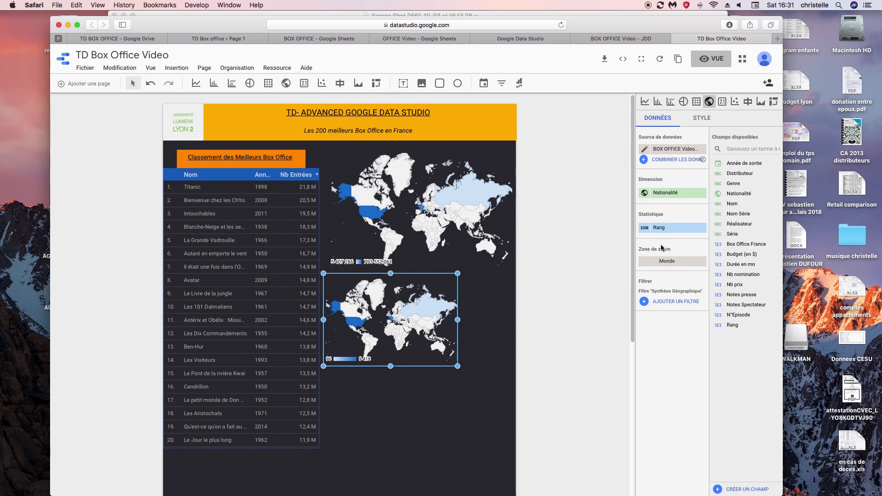
pyautogui.click(663, 265)
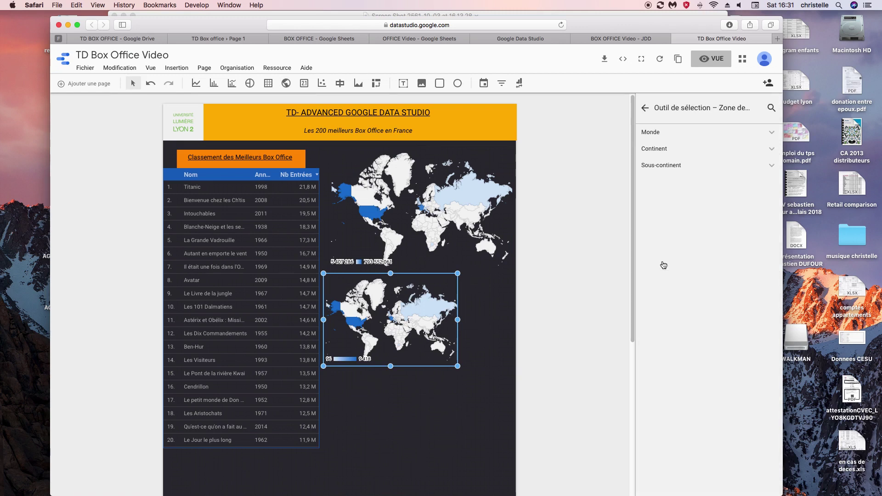
pyautogui.click(653, 151)
pyautogui.click(662, 232)
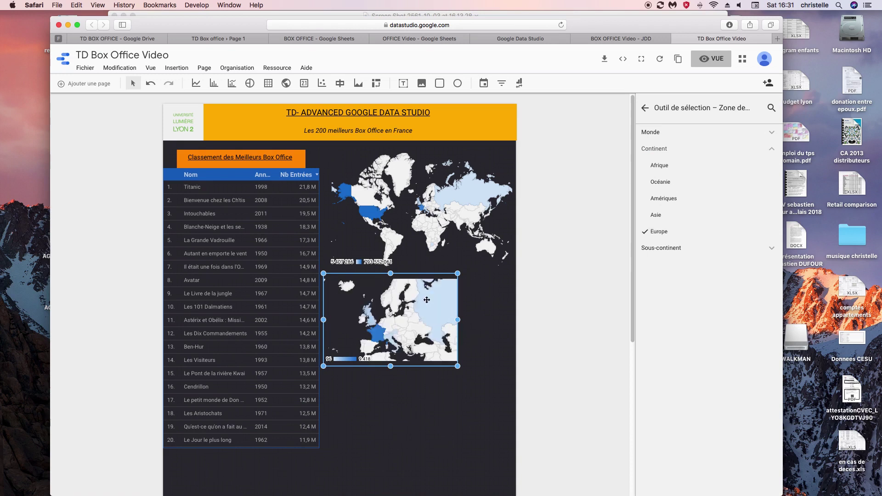
pyautogui.click(396, 270)
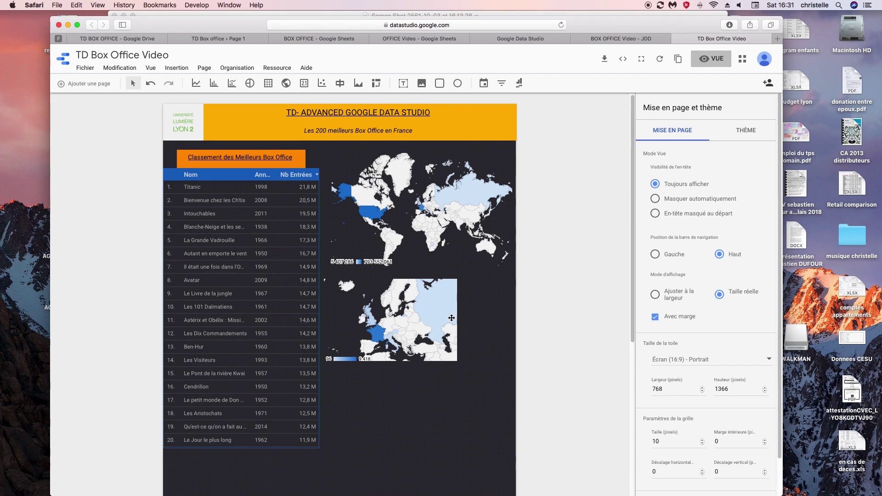
# - Set the Europe map's metric to Box Office France
pyautogui.click(388, 344)
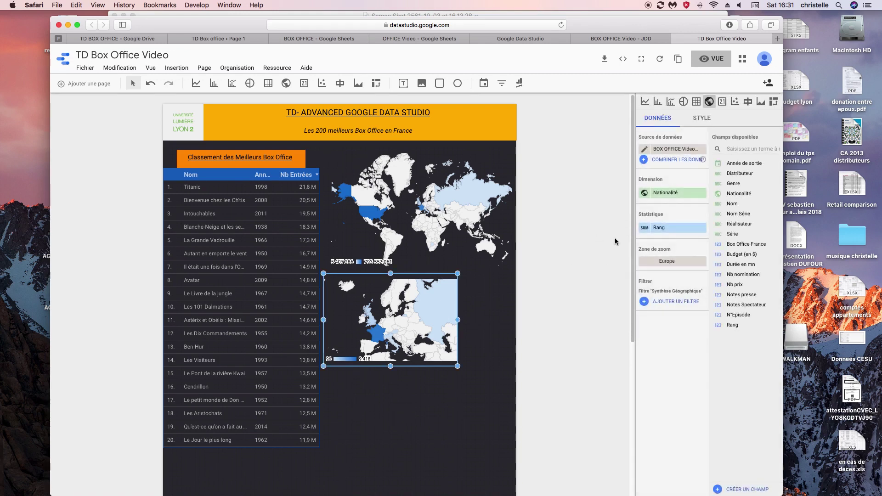
pyautogui.click(677, 228)
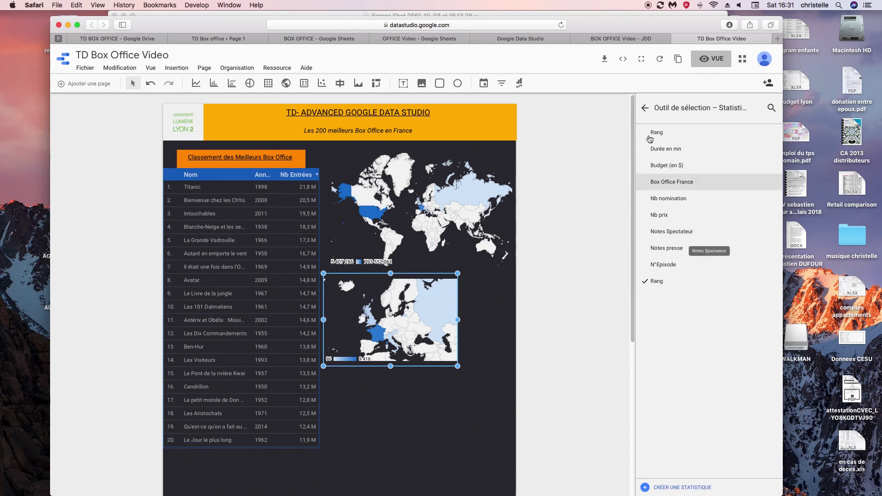
pyautogui.click(671, 183)
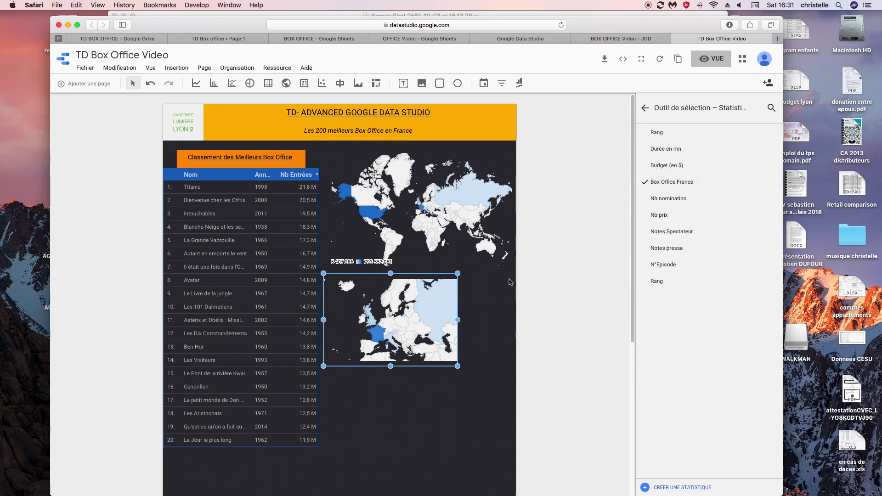
pyautogui.click(494, 313)
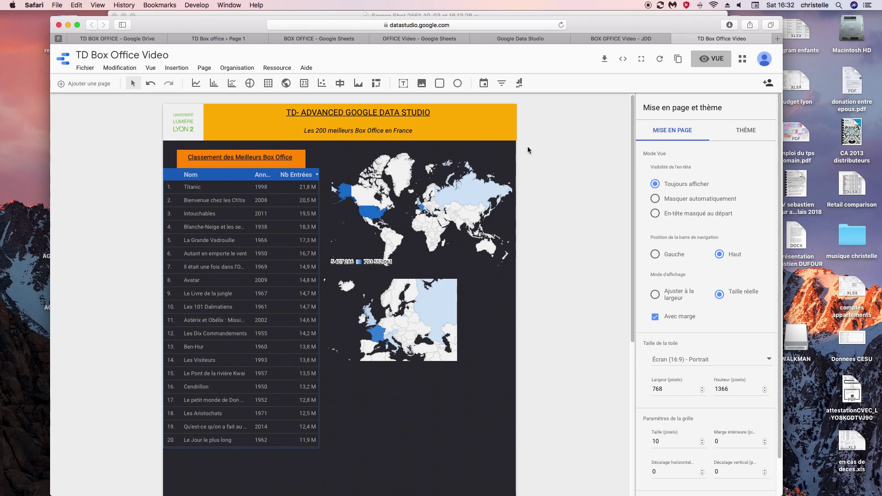
# - Create a calculated field in the Europe map's data source and name it "Provenance"
pyautogui.click(375, 341)
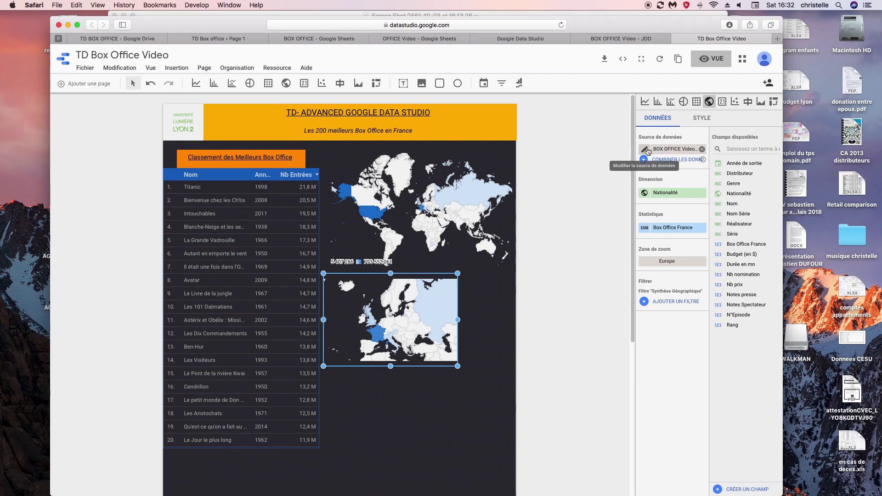
pyautogui.click(718, 490)
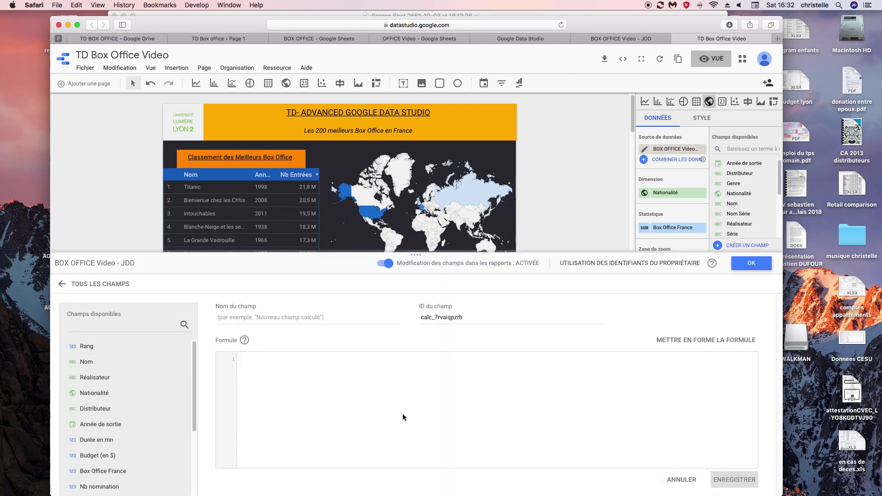
pyautogui.click(293, 320)
pyautogui.write('provenance')
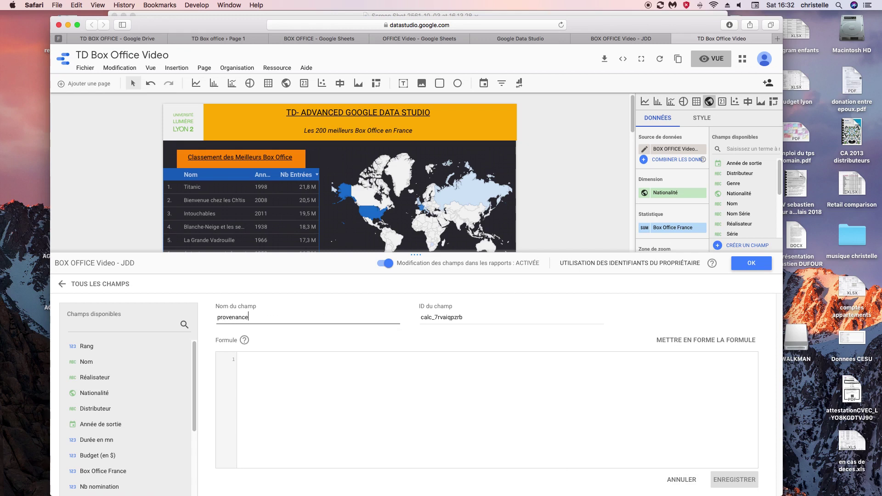
pyautogui.click(220, 317)
pyautogui.press('BackSpace')
pyautogui.write('P')
pyautogui.click(270, 359)
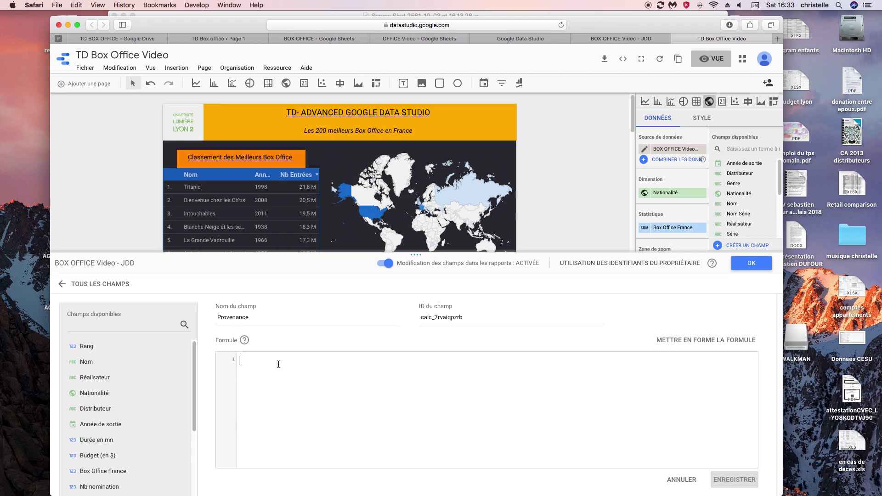
# - Begin the Provenance formula with CASE and the line WHEN Nationalité="France" THEN "France"
pyautogui.write('CASE')
pyautogui.press('Return')
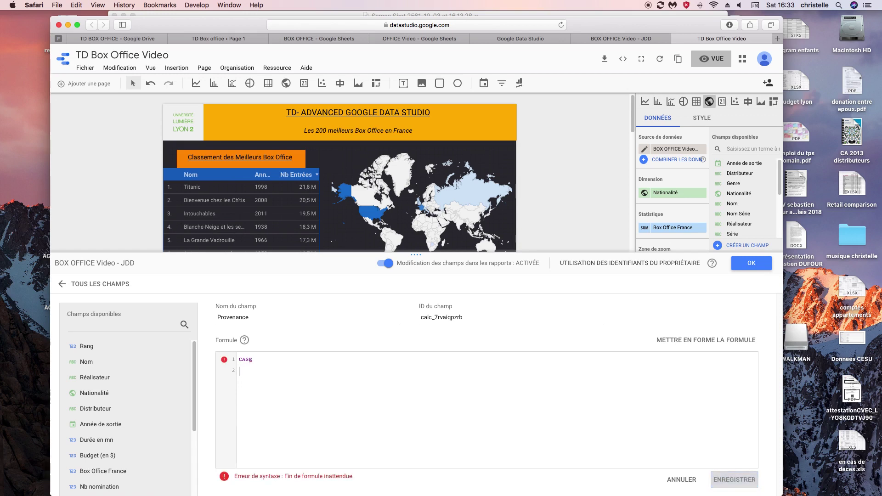
pyautogui.write('WHEN')
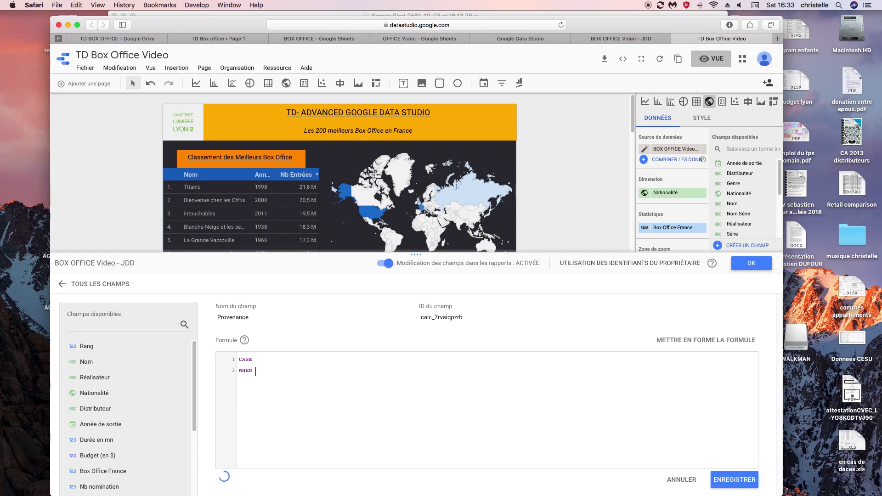
pyautogui.moveTo(192, 409)
pyautogui.mouseDown()
pyautogui.moveTo(195, 421)
pyautogui.moveTo(198, 413)
pyautogui.mouseUp()
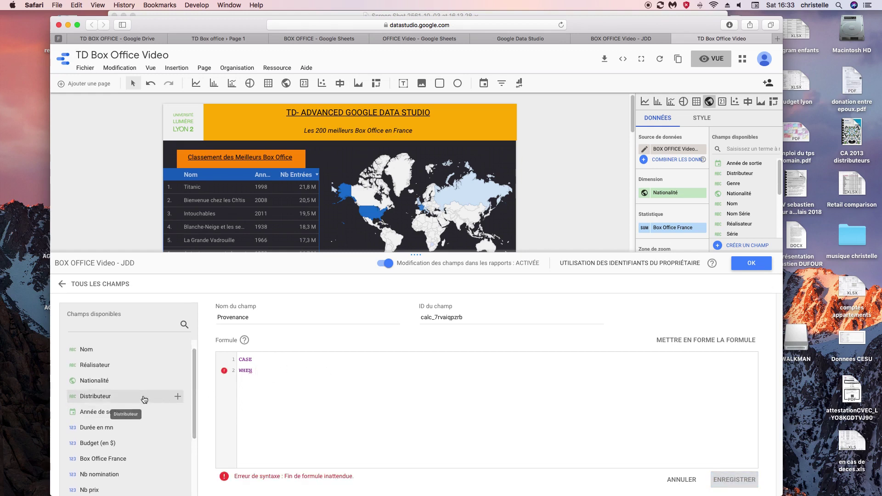
pyautogui.moveTo(192, 405); pyautogui.dragTo(193, 444)
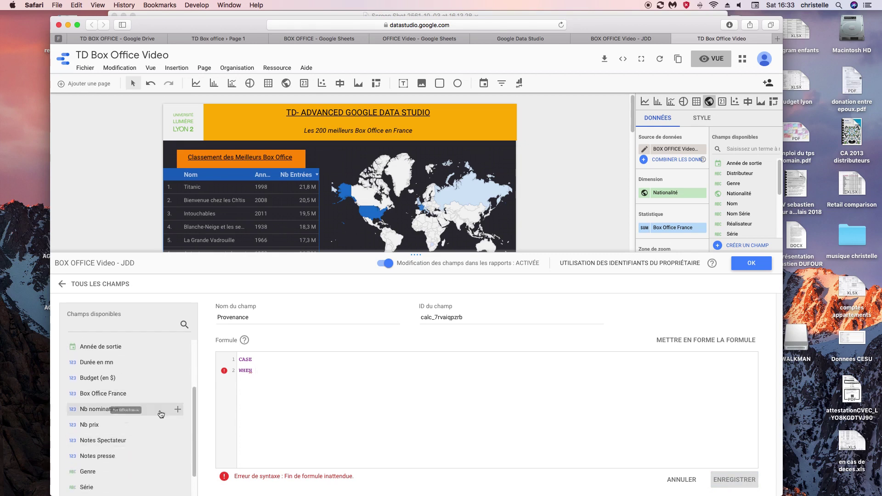
pyautogui.moveTo(193, 412); pyautogui.dragTo(182, 381)
pyautogui.moveTo(102, 374); pyautogui.dragTo(290, 373)
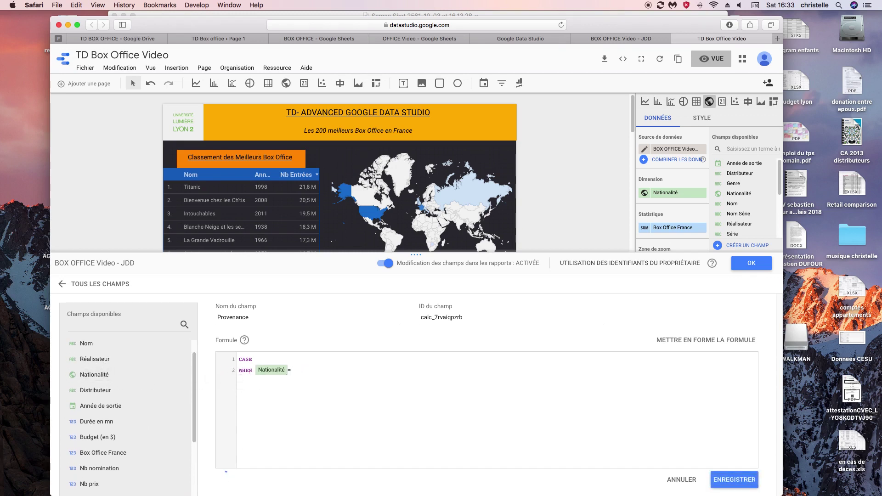
pyautogui.write('="France" THEN "France')
# - Duplicate the WHEN line for France onto a new line of the formula
pyautogui.moveTo(377, 365); pyautogui.dragTo(233, 368)
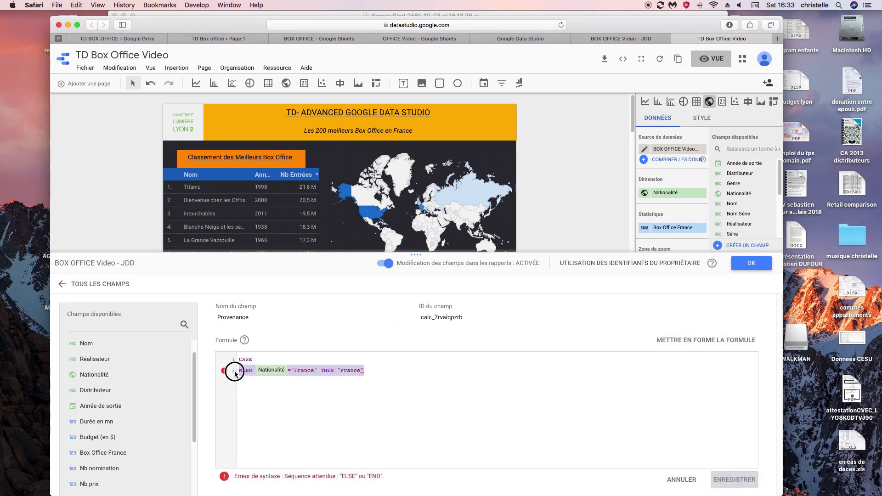
pyautogui.rightClick(250, 370)
pyautogui.click(266, 396)
pyautogui.click(379, 370)
pyautogui.press('Return')
pyautogui.rightClick(243, 381)
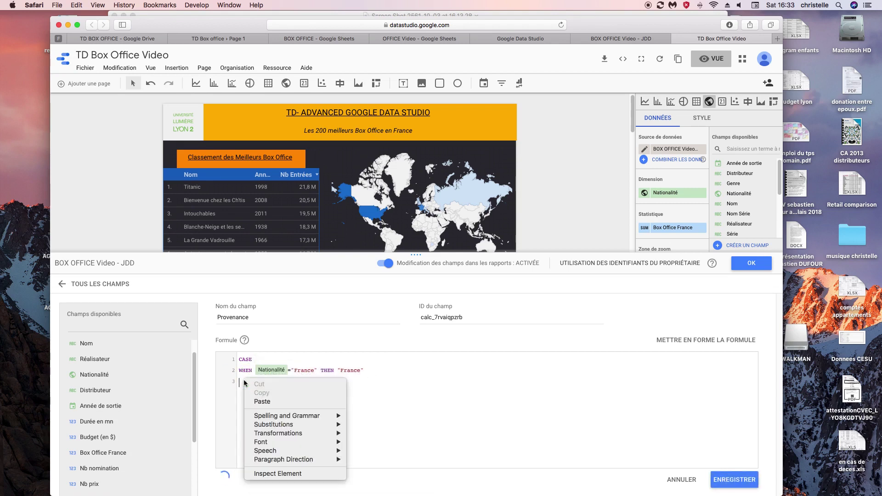
pyautogui.click(262, 403)
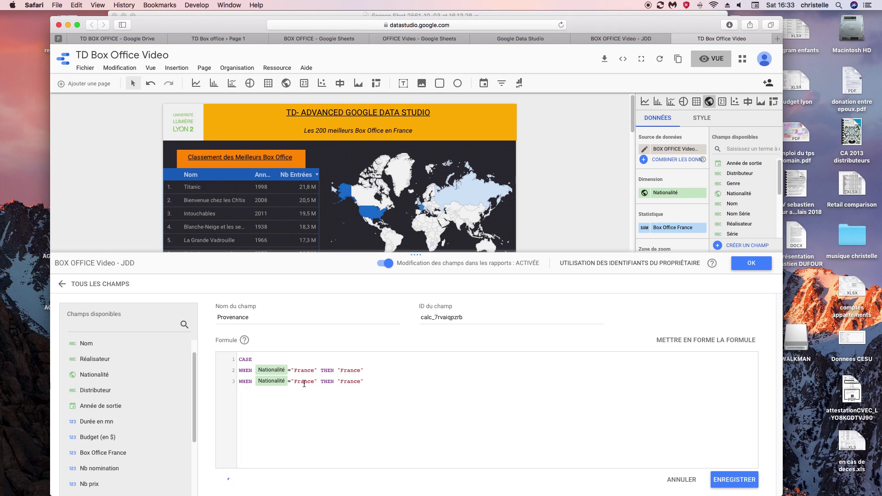
# - Change the duplicated line's condition value to "Etats_Unis" and its result to "Etats-Unis"
pyautogui.doubleClick(315, 381)
pyautogui.press('BackSpace')
pyautogui.write('Etats_Unis')
pyautogui.doubleClick(367, 382)
pyautogui.press('BackSpace')
pyautogui.write('Etats-Unis')
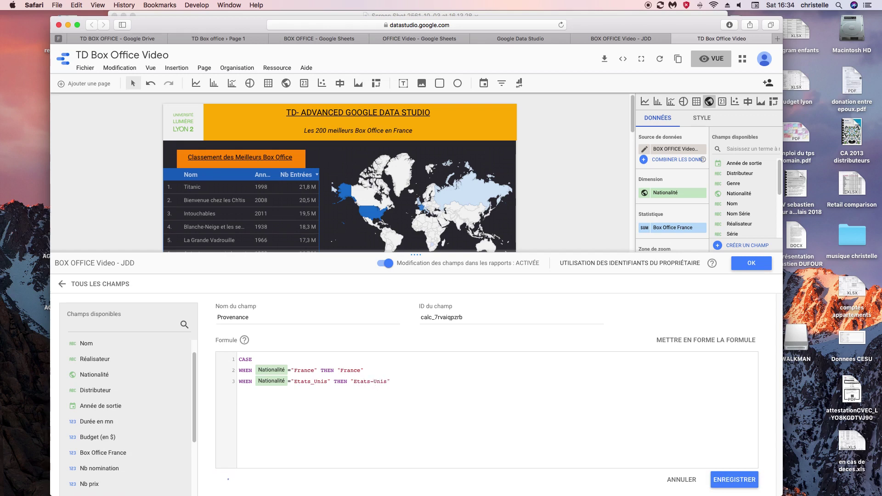
# - Complete the formula with ELSE "Autres" and a closing END line
pyautogui.press('Return')
pyautogui.write('ELSE')
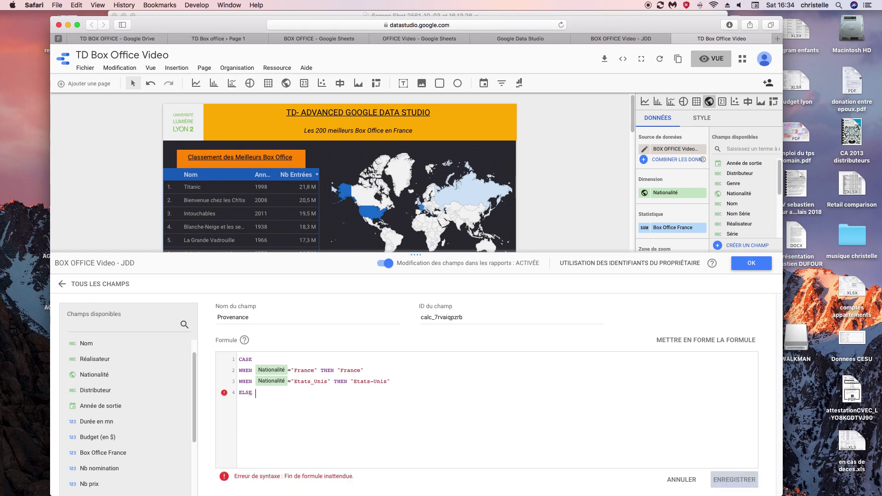
pyautogui.write(' "Dive')
pyautogui.press('BackSpace')
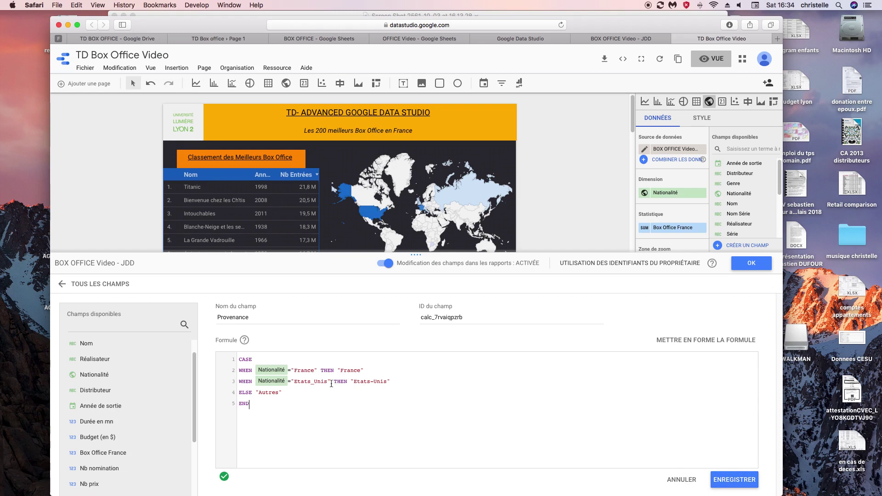
# - Correct the second condition's value to "Etats-Unis", then save the Provenance field and close the data source editor
pyautogui.click(314, 382)
pyautogui.press('BackSpace')
pyautogui.write('-')
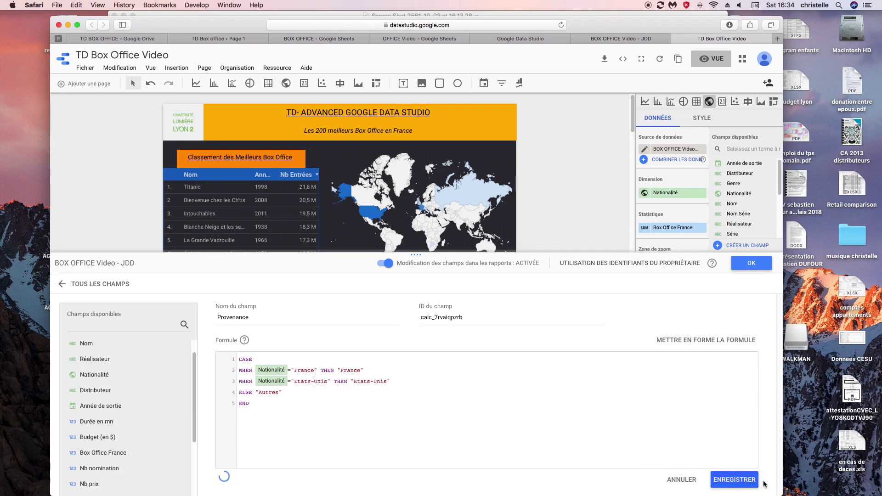
pyautogui.click(741, 481)
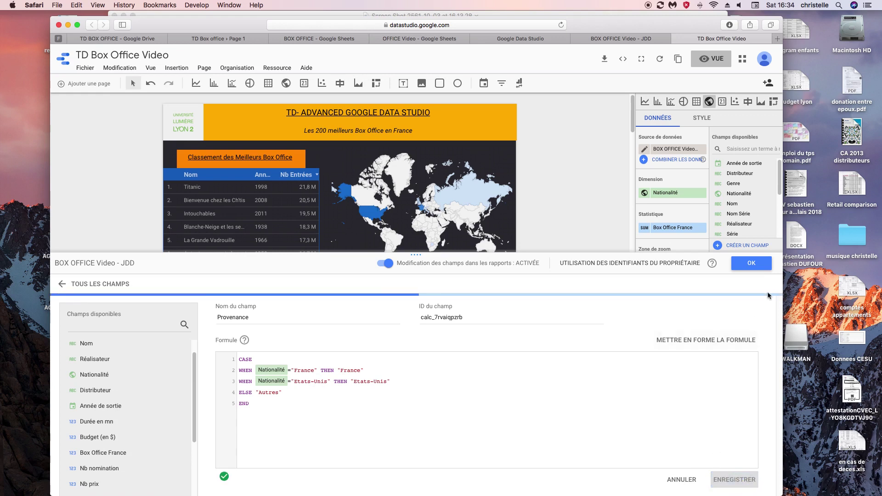
pyautogui.click(751, 264)
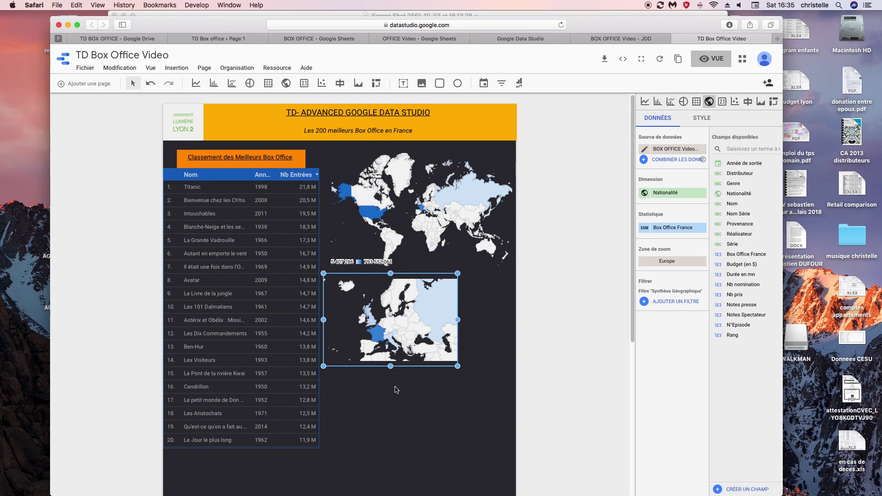
# - Insert a table below the Europe map with Provenance as its only dimension
pyautogui.click(268, 84)
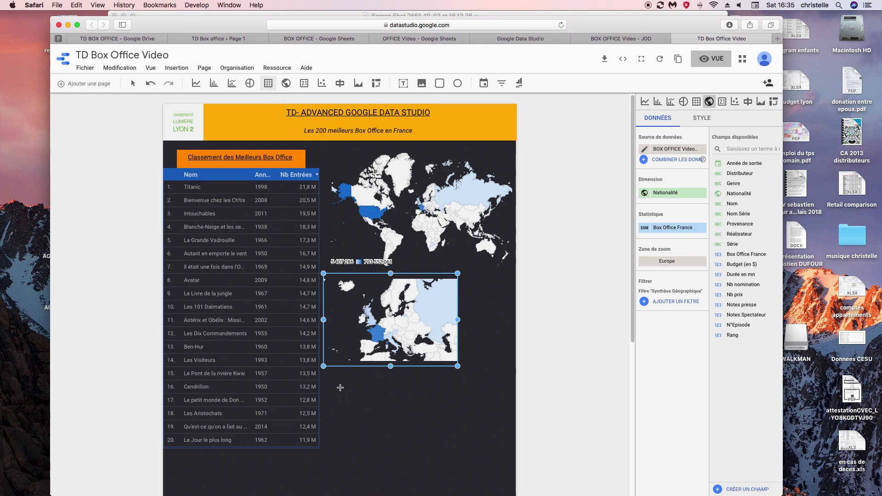
pyautogui.moveTo(339, 374); pyautogui.dragTo(493, 442)
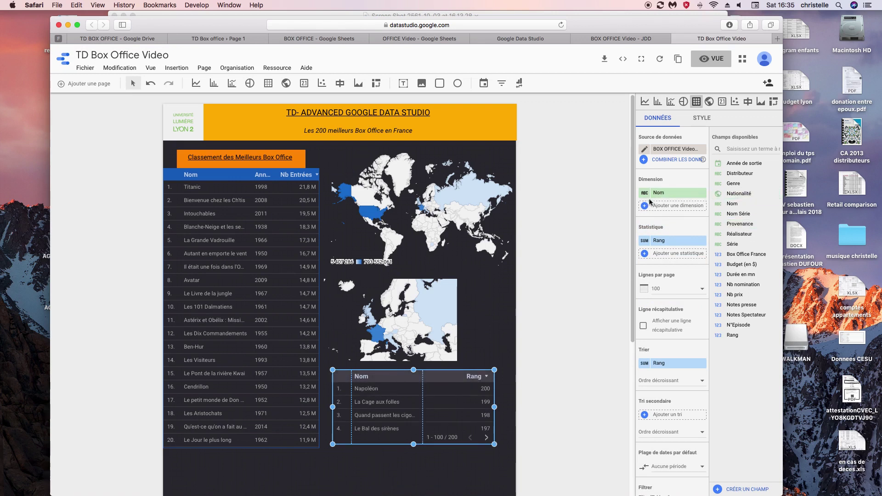
pyautogui.moveTo(731, 225); pyautogui.dragTo(661, 202)
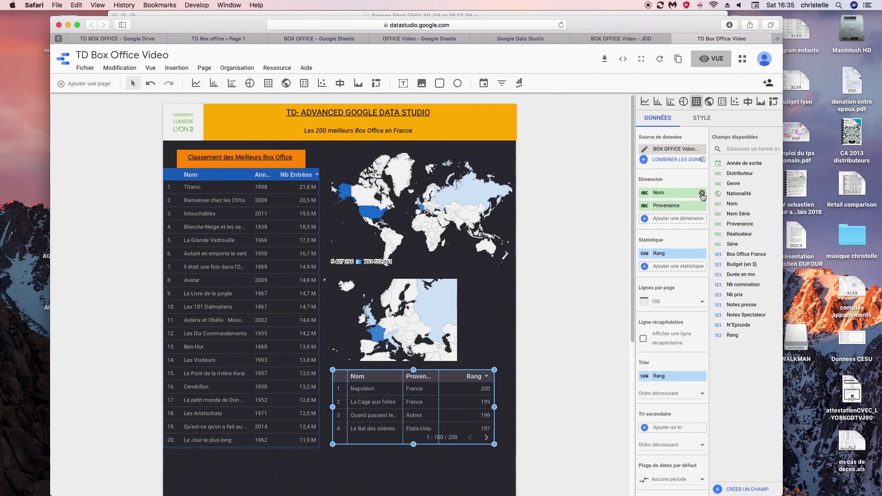
pyautogui.click(702, 193)
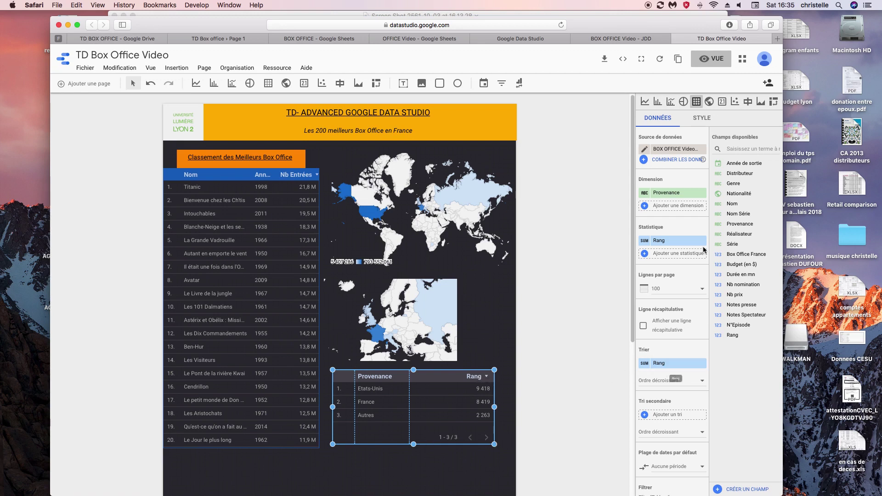
# - Change the aggregation of the new table's Rang metric to Nombre
pyautogui.moveTo(645, 244)
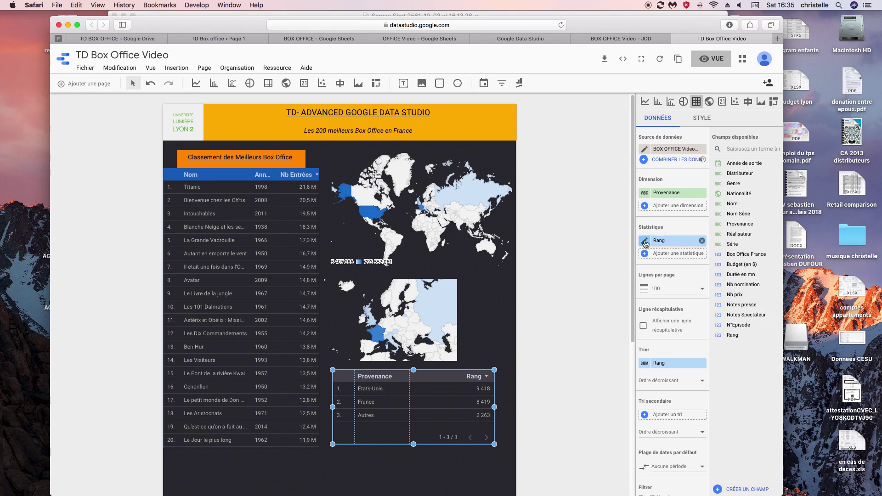
pyautogui.click(646, 242)
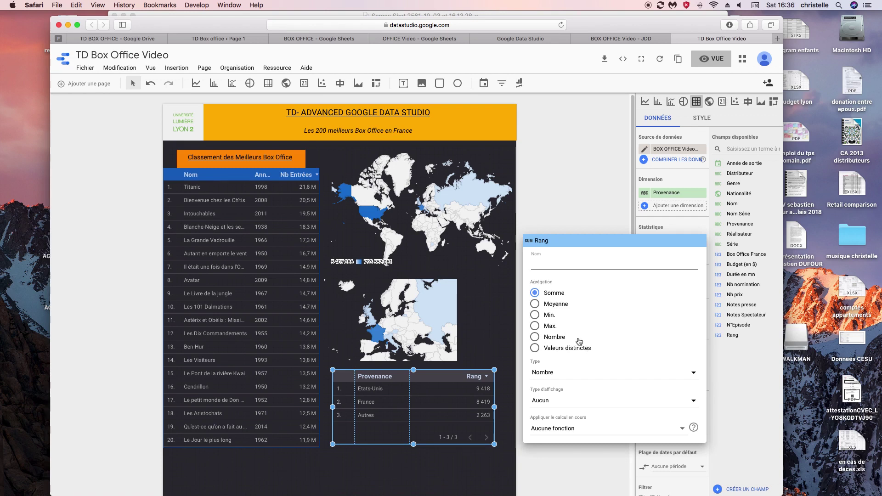
pyautogui.click(535, 337)
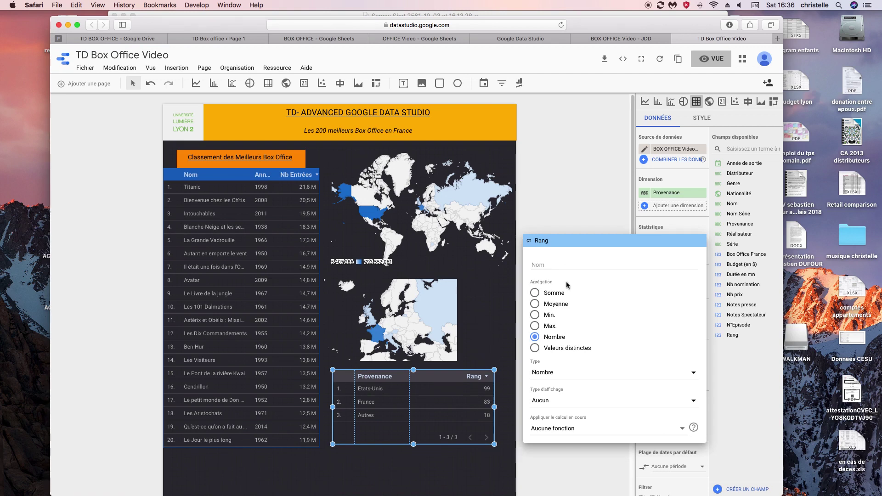
pyautogui.click(537, 218)
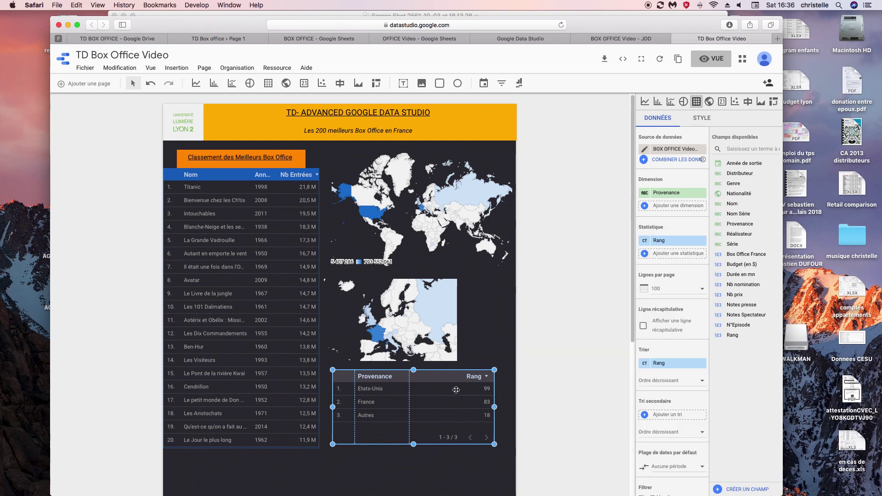
# - Narrow the Provenance table, shrink the Europe map, and place the table directly to the map's right under the world map
pyautogui.moveTo(333, 406); pyautogui.dragTo(420, 407)
pyautogui.click(442, 323)
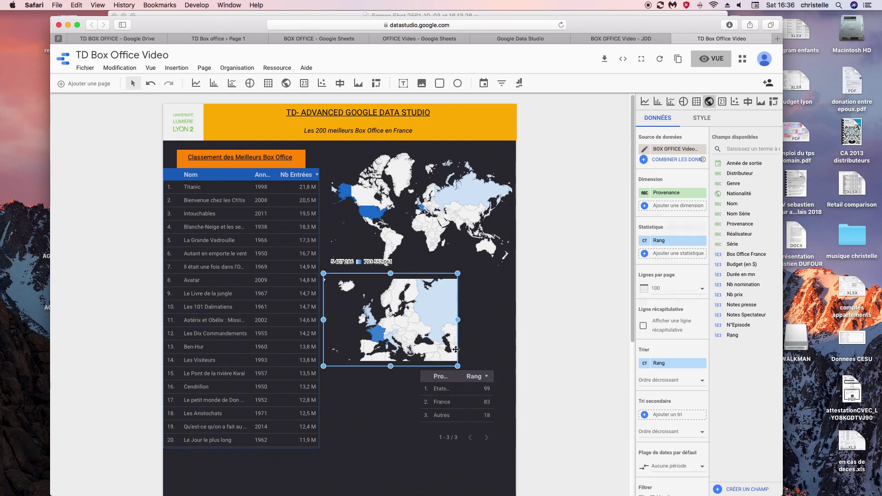
pyautogui.click(447, 375)
pyautogui.click(448, 337)
pyautogui.moveTo(457, 366); pyautogui.dragTo(469, 279)
pyautogui.moveTo(506, 311)
pyautogui.mouseDown()
pyautogui.moveTo(517, 311)
pyautogui.moveTo(483, 309)
pyautogui.moveTo(490, 306)
pyautogui.mouseUp()
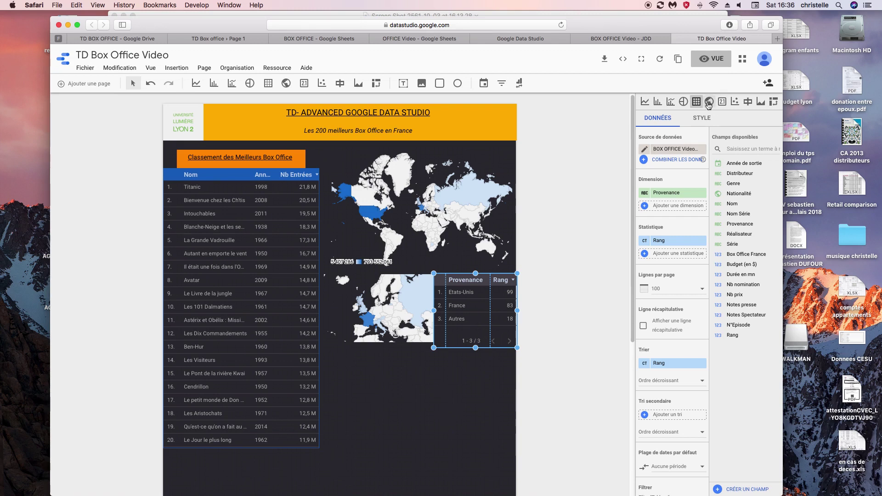
# - Give the Provenance table header a blue background matching the film ranking table
pyautogui.click(701, 118)
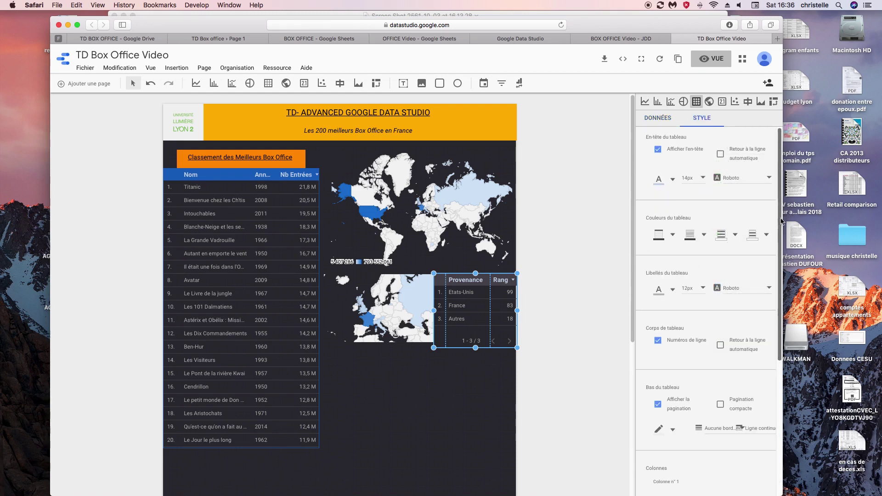
pyautogui.click(704, 235)
pyautogui.click(727, 273)
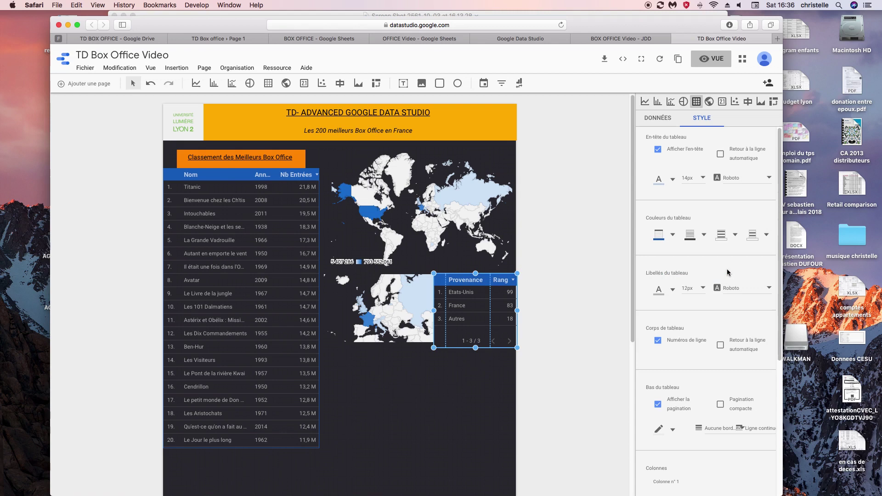
# - Hide the Provenance table's pagination and row numbers, and shorten its frame to fit the three rows
pyautogui.click(658, 405)
pyautogui.click(658, 341)
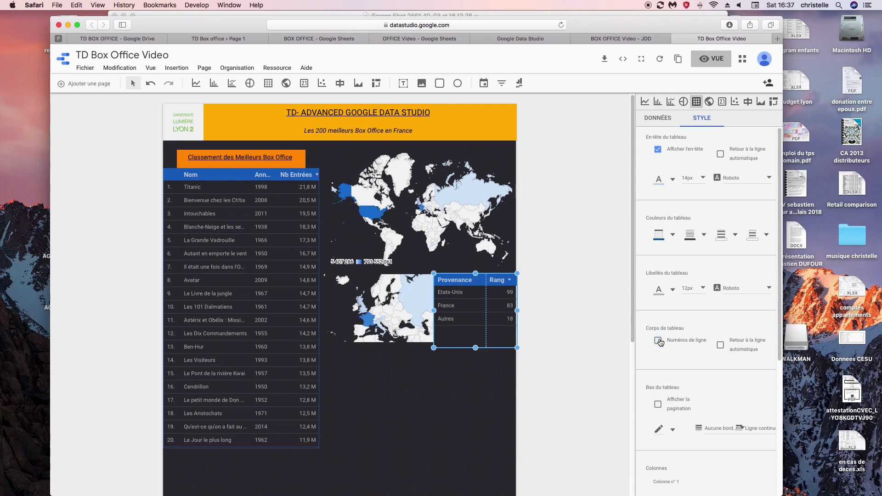
pyautogui.moveTo(475, 348); pyautogui.dragTo(481, 331)
pyautogui.click(490, 344)
# - Rename the Provenance table's Rang metric as "Nb films" and widen its column to fit the full header
pyautogui.click(501, 281)
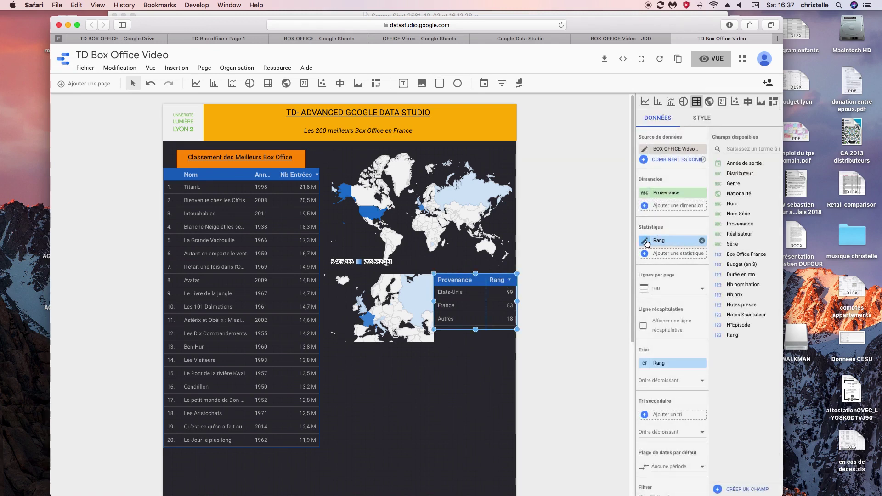
pyautogui.click(646, 241)
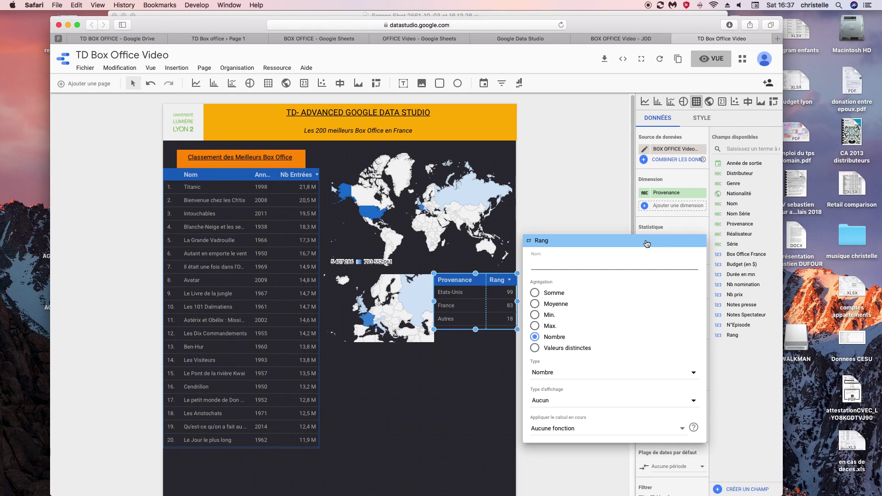
pyautogui.write('Nb')
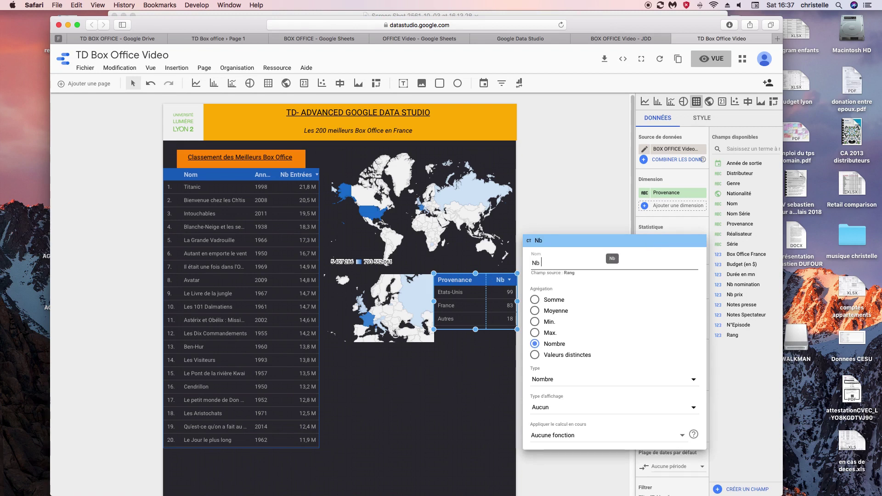
pyautogui.write(' films')
pyautogui.click(468, 363)
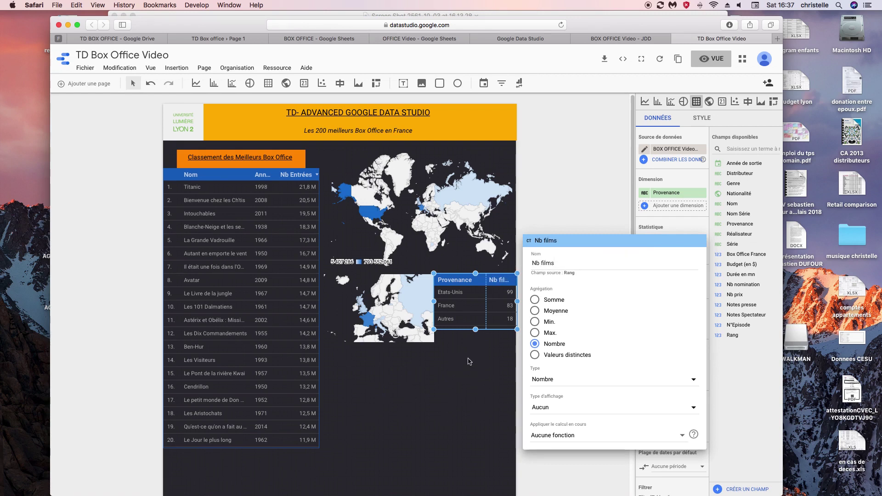
pyautogui.moveTo(485, 289); pyautogui.dragTo(482, 290)
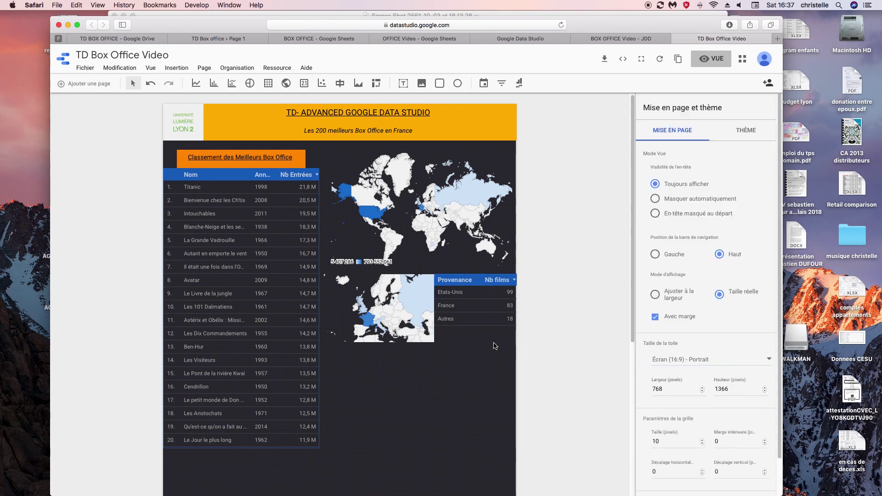
# - Set the Provenance table's footer border to thickness 1 in blue
pyautogui.click(488, 316)
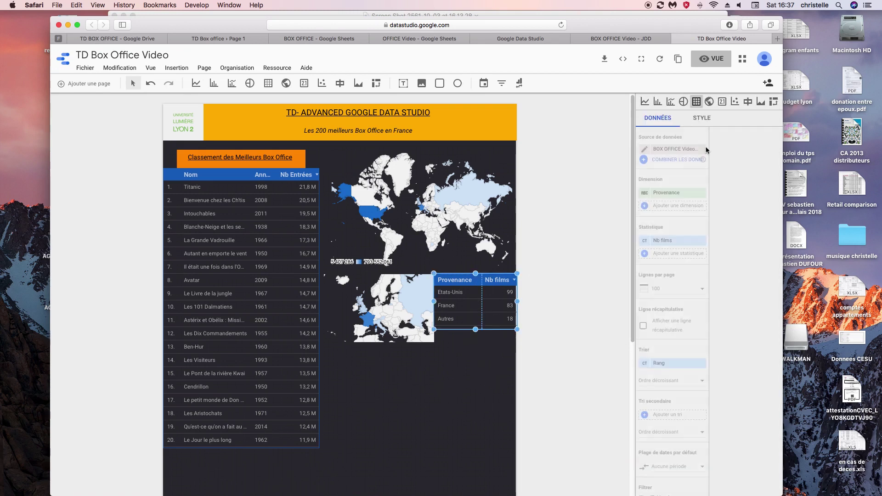
pyautogui.click(703, 119)
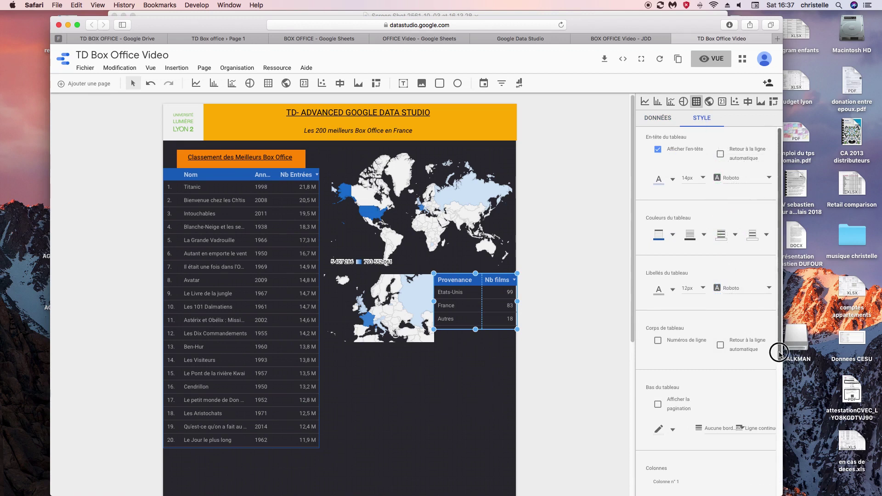
pyautogui.moveTo(780, 352); pyautogui.dragTo(781, 431)
pyautogui.click(712, 309)
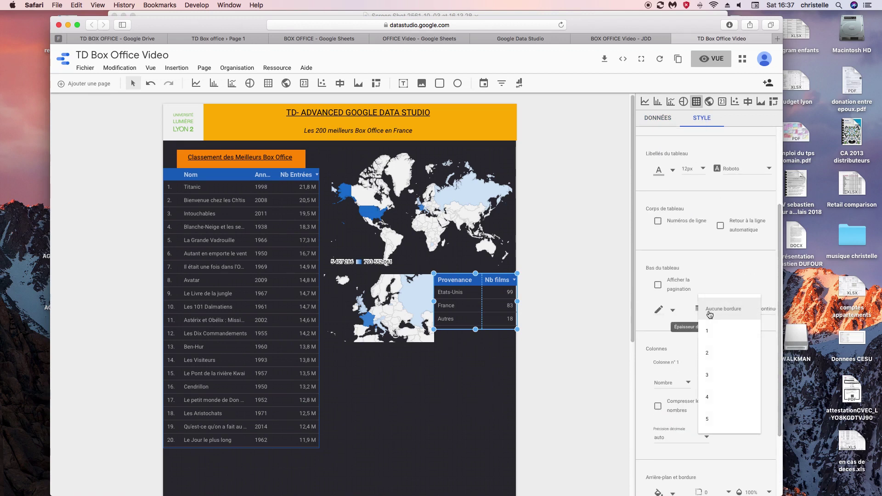
pyautogui.click(707, 332)
pyautogui.click(673, 310)
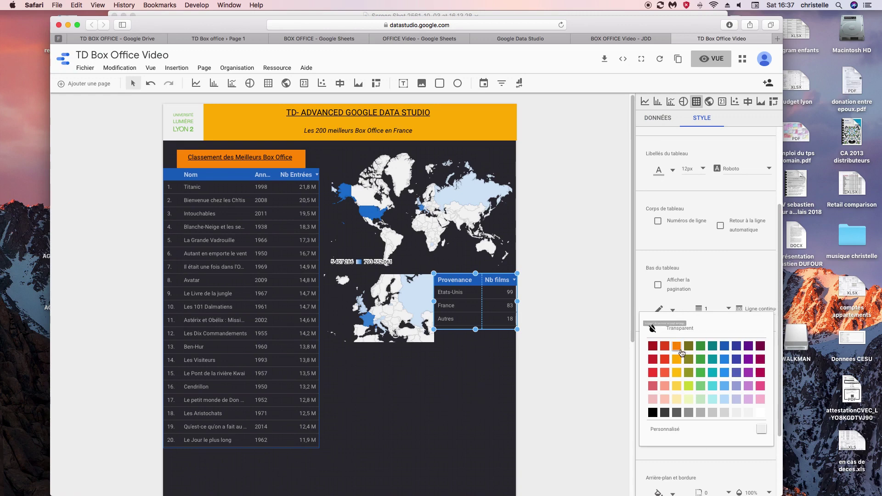
pyautogui.click(724, 350)
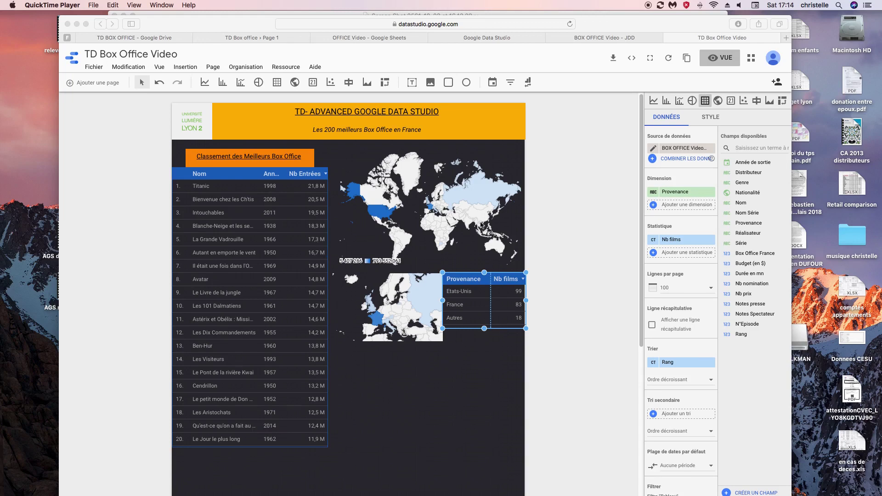
# - Insert a pie chart below the film ranking table with Genre as dimension and Box Office France as metric
pyautogui.moveTo(640, 238); pyautogui.dragTo(631, 334)
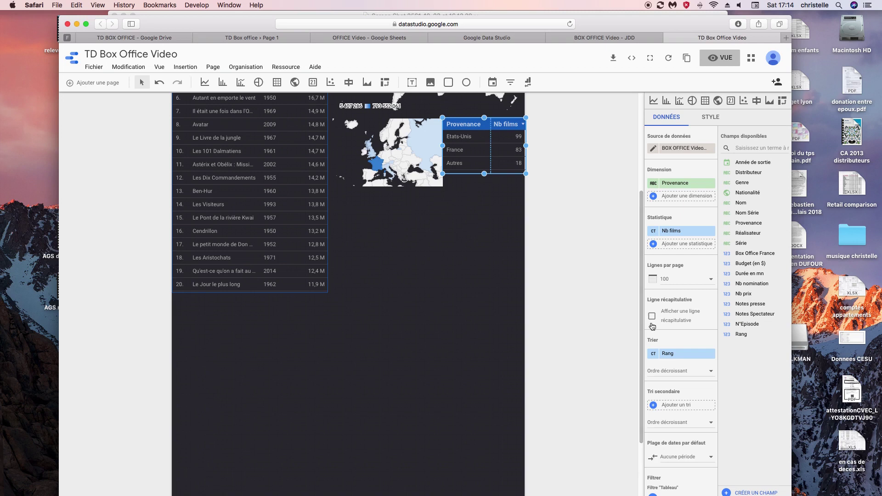
pyautogui.moveTo(639, 325); pyautogui.dragTo(642, 339)
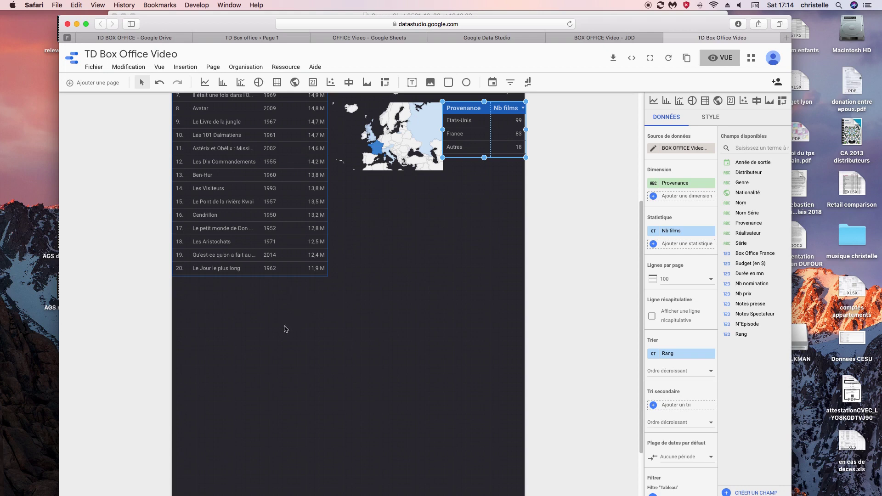
pyautogui.click(259, 83)
pyautogui.moveTo(173, 302); pyautogui.dragTo(331, 458)
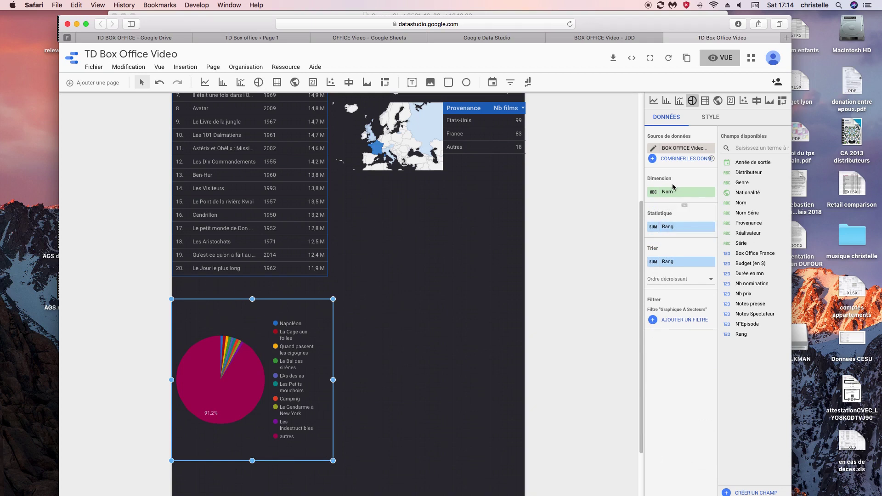
pyautogui.moveTo(730, 183); pyautogui.dragTo(675, 195)
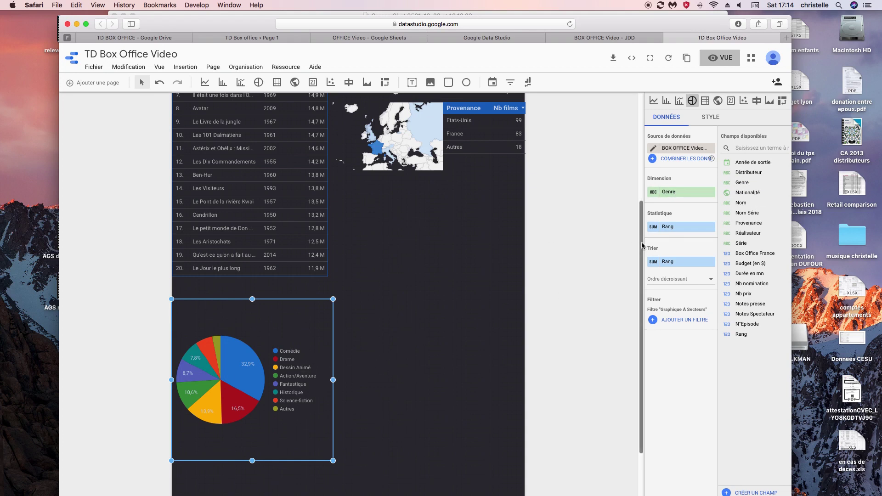
pyautogui.moveTo(740, 253); pyautogui.dragTo(673, 230)
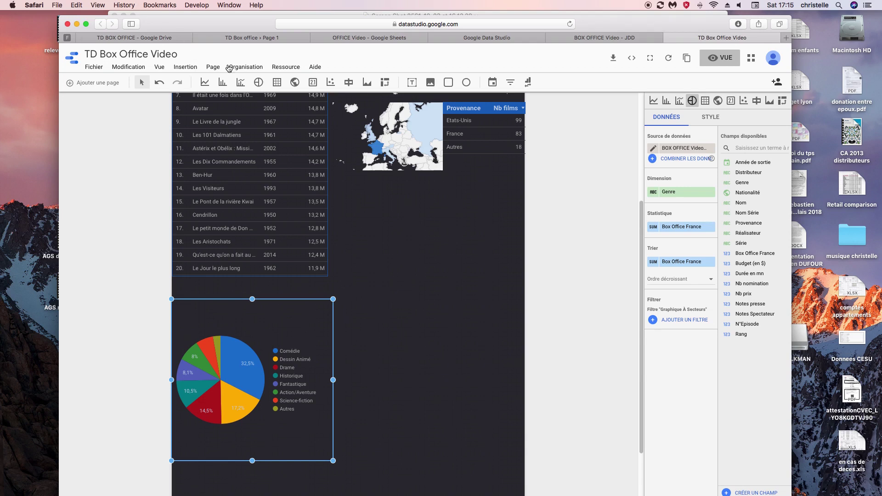
# - Insert a smaller second pie chart beside the first, using Genre as dimension and Box Office France as metric
pyautogui.click(258, 82)
pyautogui.moveTo(345, 298); pyautogui.dragTo(419, 367)
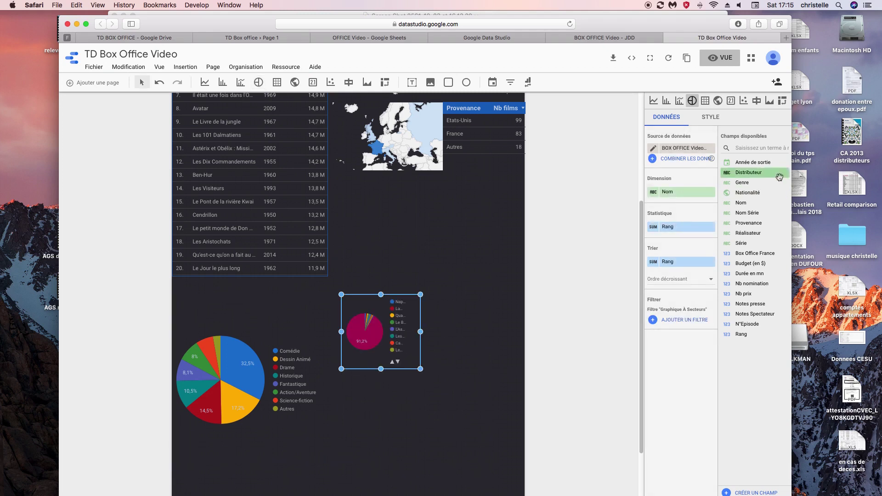
pyautogui.moveTo(745, 183); pyautogui.dragTo(666, 191)
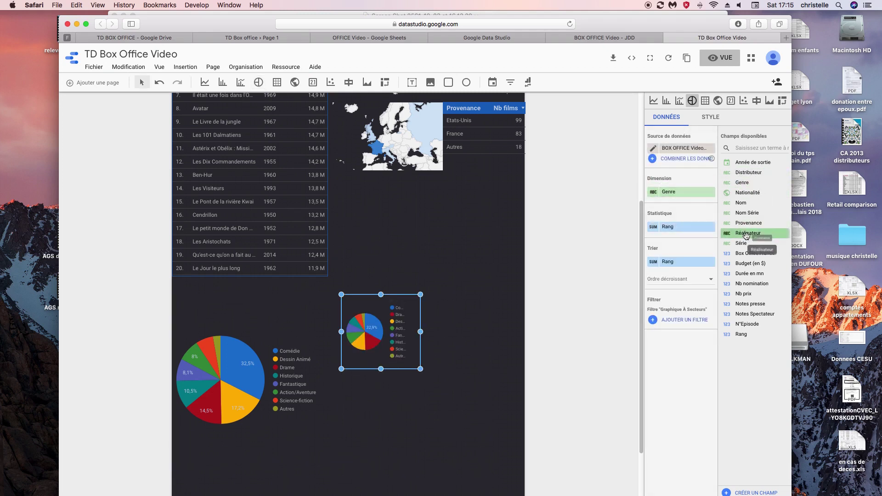
pyautogui.moveTo(749, 256); pyautogui.dragTo(671, 232)
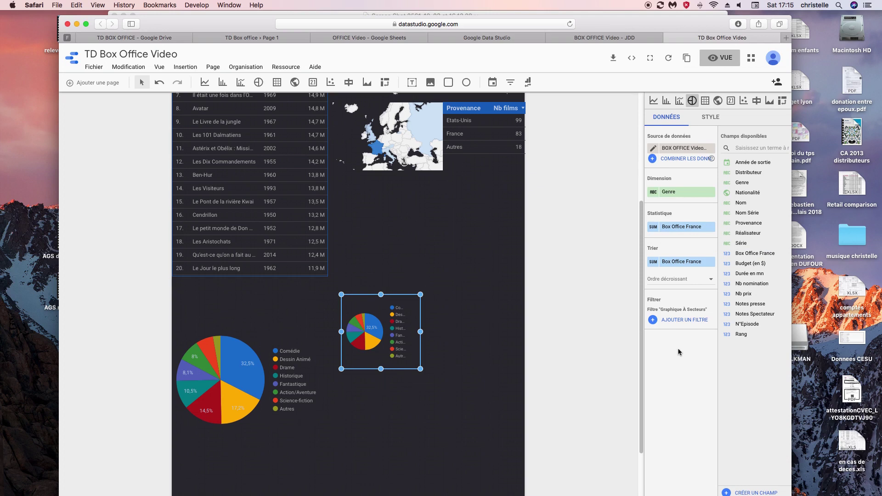
# - Create and apply a filter named "film français" to the smaller pie chart, including only records where Nationalité equals France
pyautogui.click(653, 320)
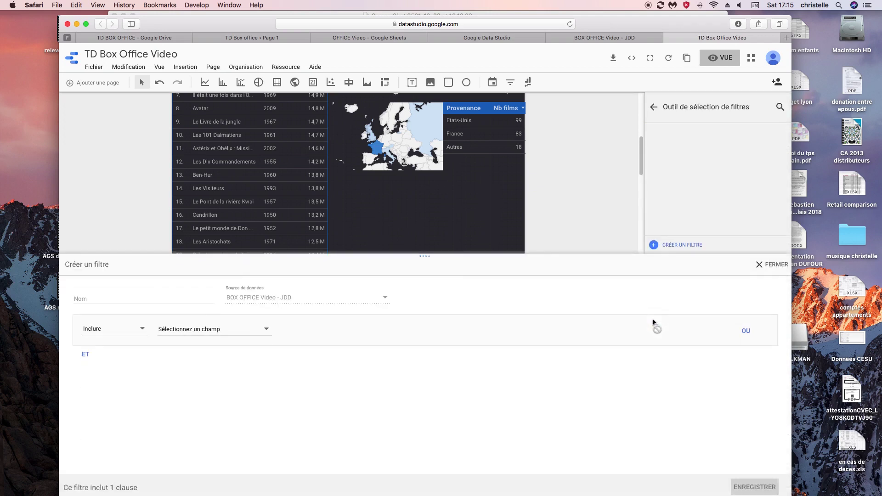
pyautogui.click(93, 299)
pyautogui.write('film français')
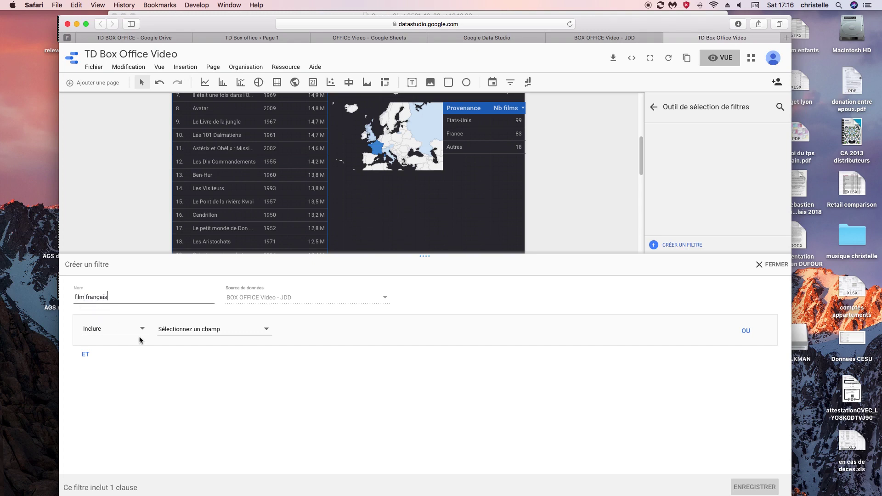
pyautogui.click(265, 329)
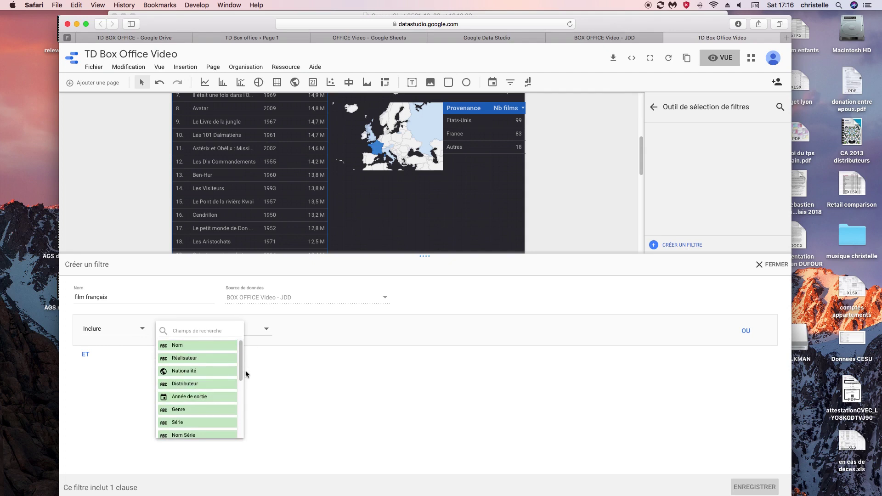
pyautogui.click(191, 370)
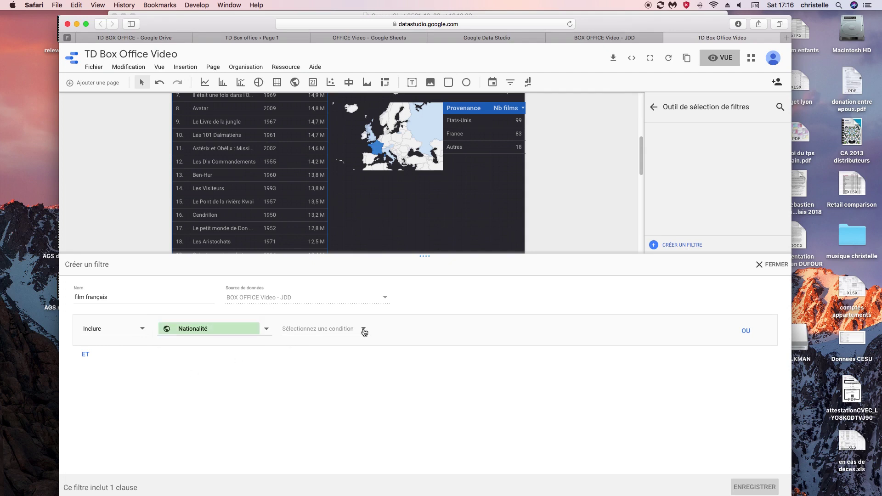
pyautogui.click(323, 330)
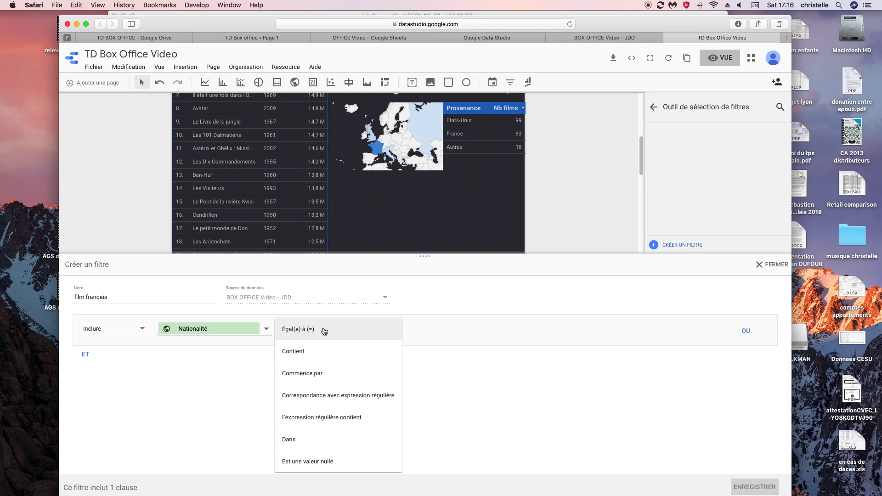
pyautogui.click(310, 332)
pyautogui.click(374, 329)
pyautogui.write('France')
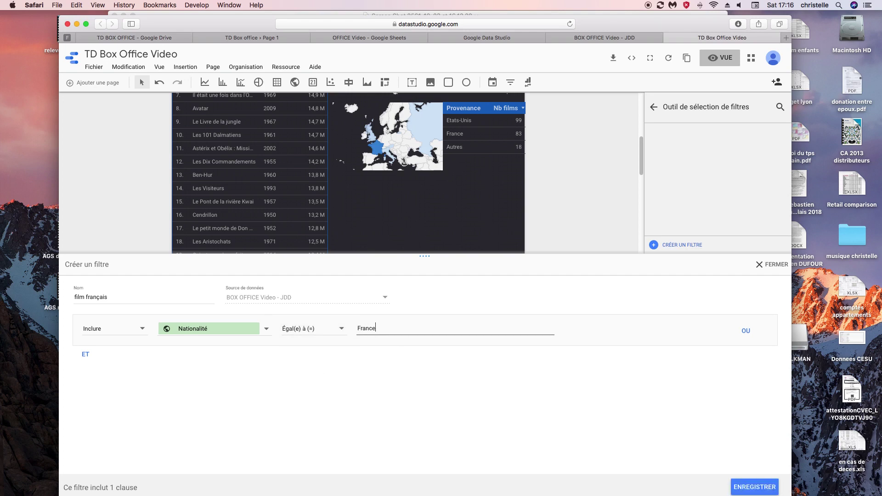
pyautogui.click(757, 487)
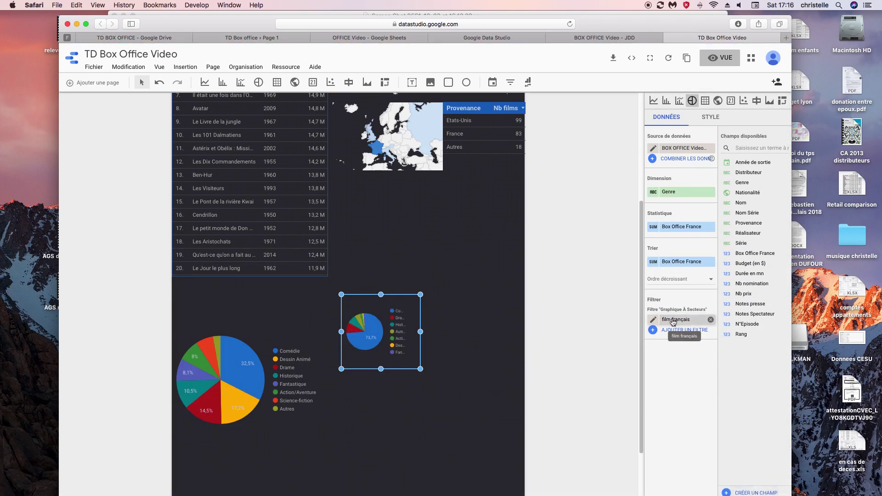
# - Enlarge the French-filtered pie chart moderately and shift it closer to the large pie chart, just below the film ranking table's level
pyautogui.moveTo(420, 295); pyautogui.dragTo(454, 290)
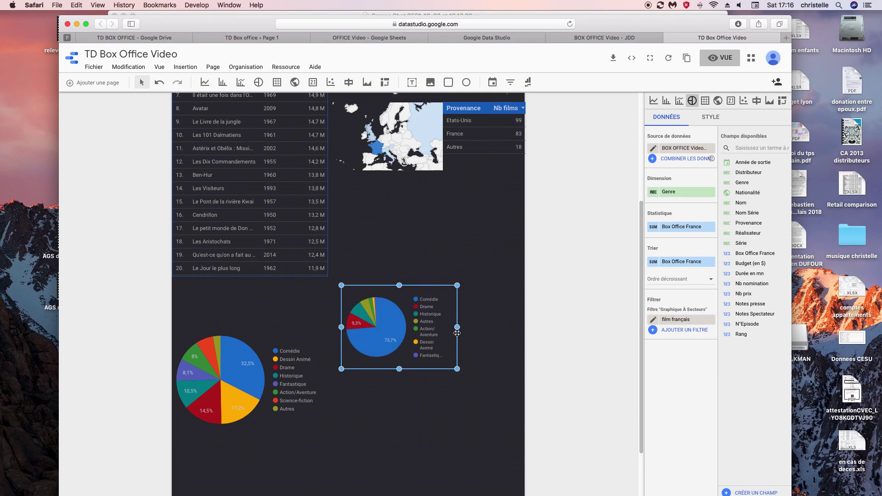
pyautogui.moveTo(396, 315); pyautogui.dragTo(386, 315)
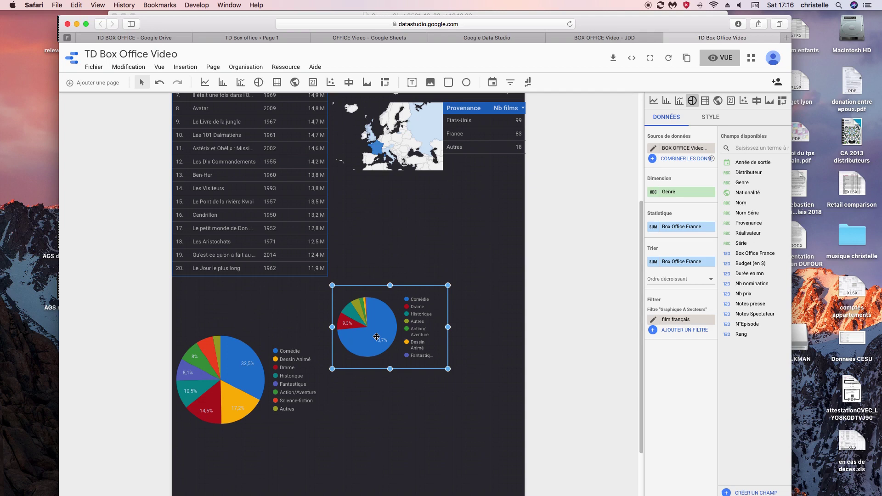
pyautogui.click(381, 286)
pyautogui.moveTo(381, 287); pyautogui.dragTo(362, 288)
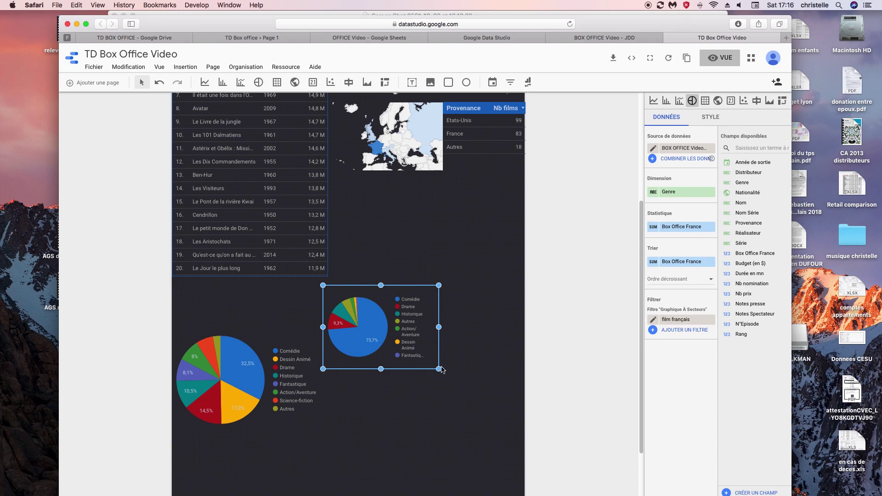
pyautogui.moveTo(438, 369); pyautogui.dragTo(429, 364)
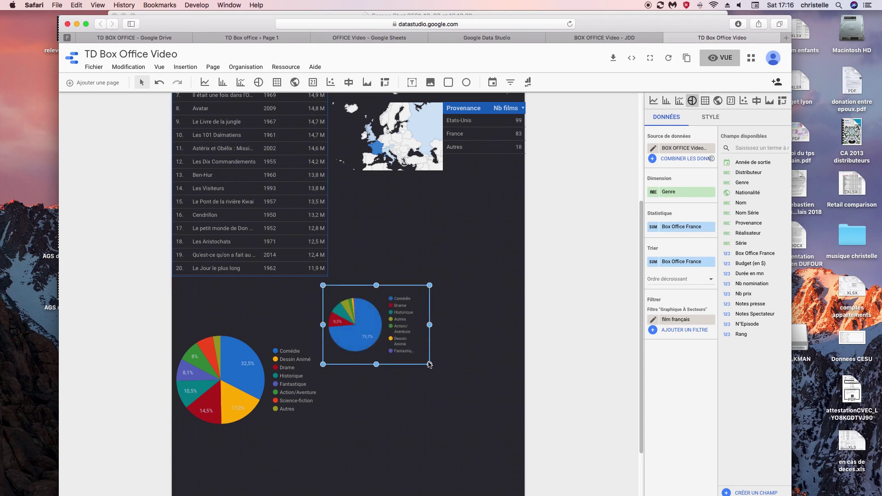
# - Duplicate the French-filtered pie chart and align the copy beside it at the page's right edge
pyautogui.rightClick(404, 286)
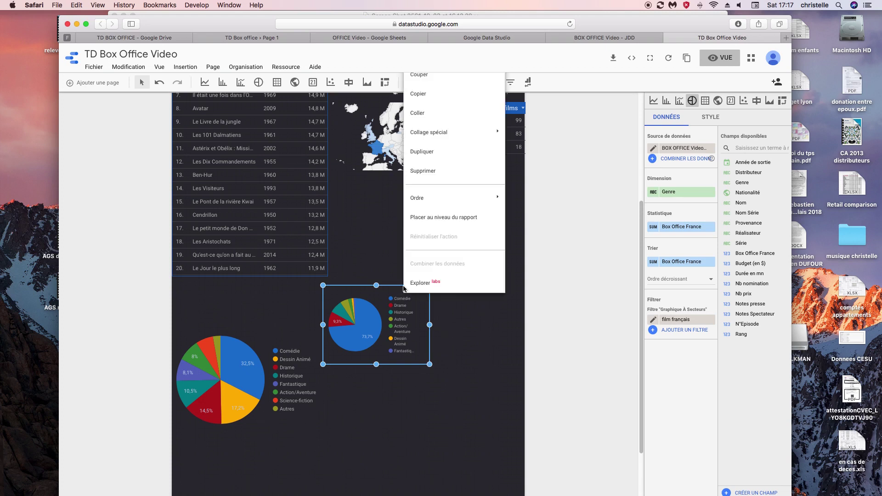
pyautogui.click(460, 288)
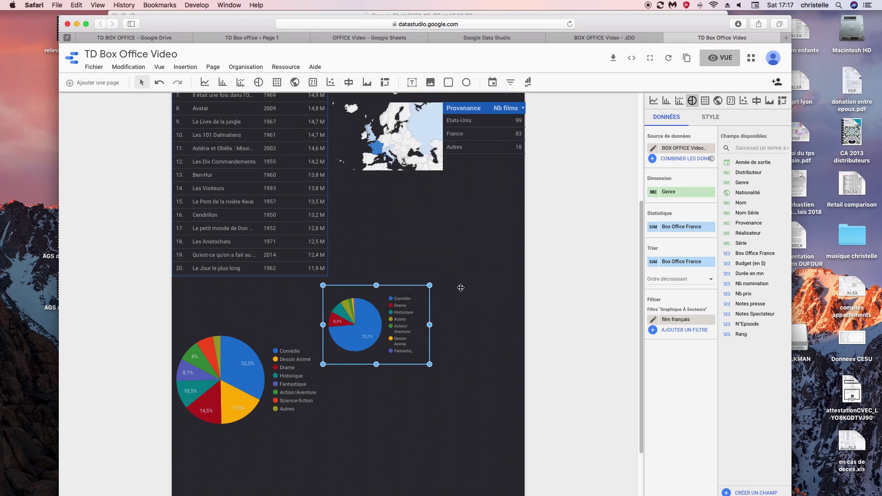
pyautogui.rightClick(441, 305)
pyautogui.click(467, 354)
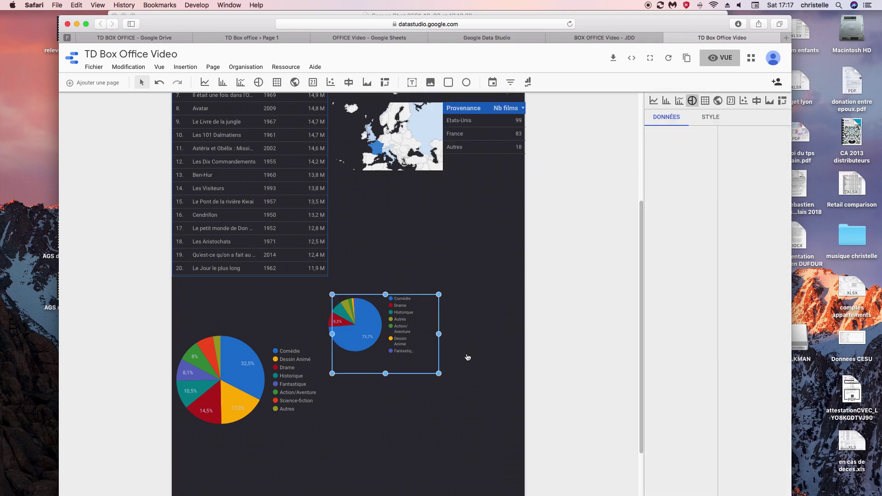
pyautogui.moveTo(394, 317); pyautogui.dragTo(483, 315)
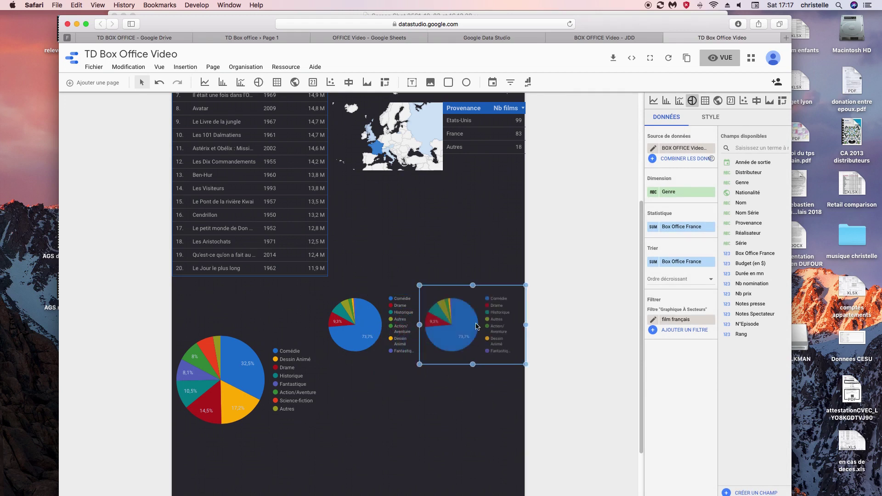
# - Replace the duplicate pie chart's "film français" filter with a new "film américain" filter including only Nationalité equal to Etats-Unis
pyautogui.click(655, 333)
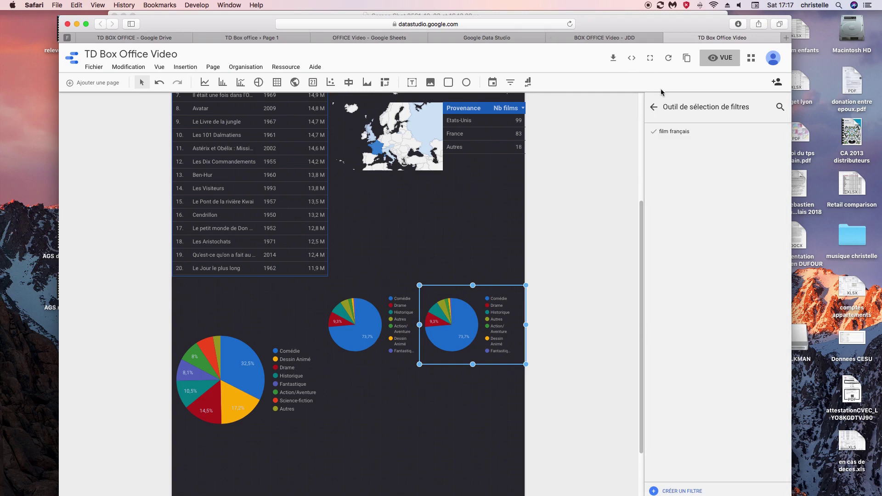
pyautogui.click(654, 492)
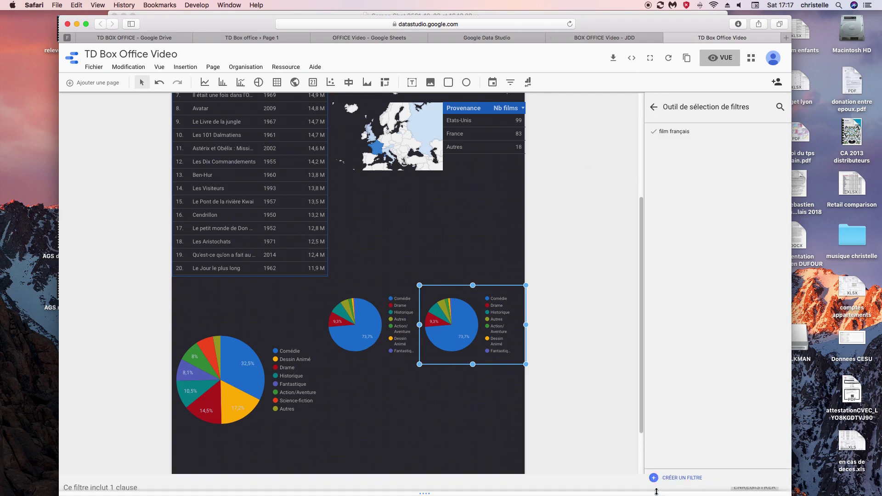
pyautogui.click(118, 301)
pyautogui.write('film américain')
pyautogui.click(265, 330)
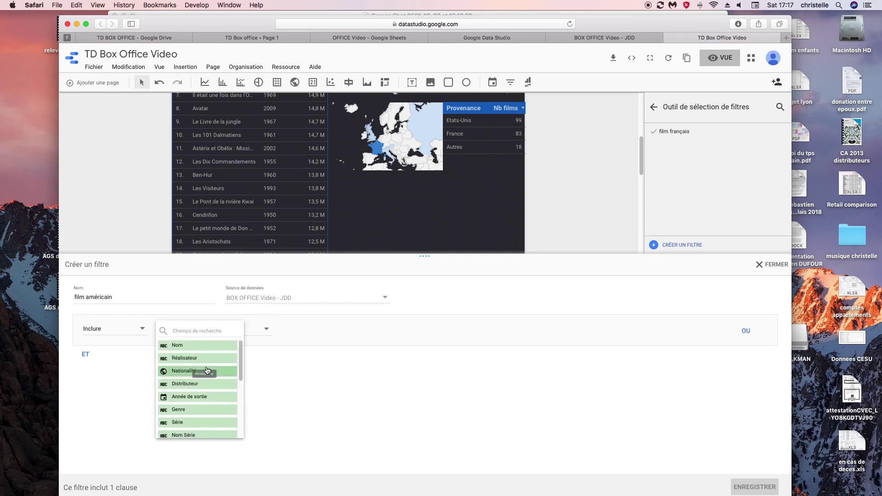
pyautogui.click(193, 371)
pyautogui.click(313, 332)
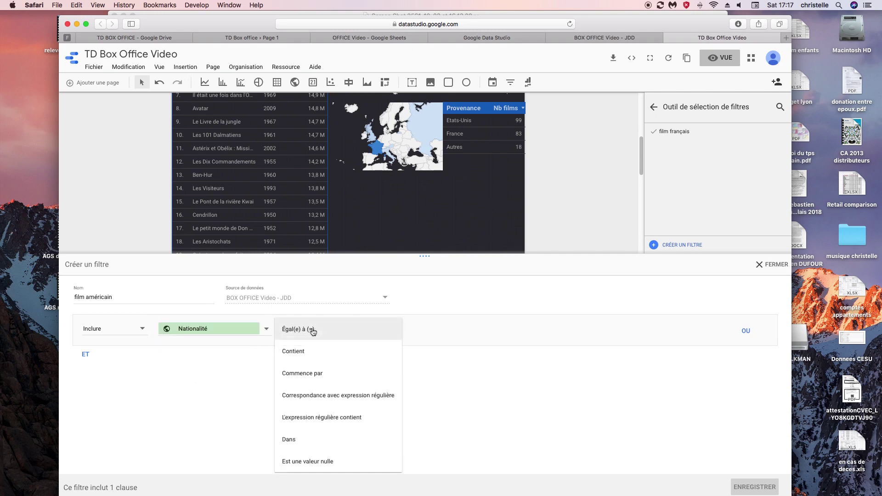
pyautogui.click(367, 331)
pyautogui.click(400, 329)
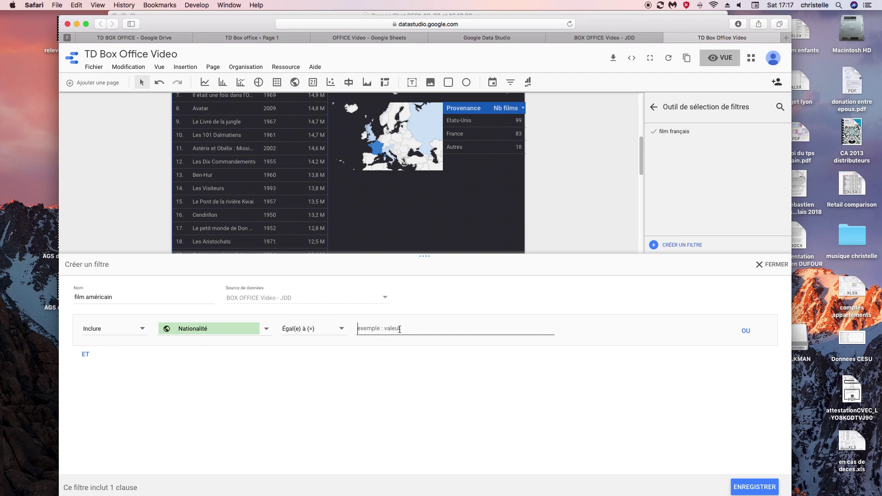
pyautogui.write('Etats-Unis')
pyautogui.click(753, 486)
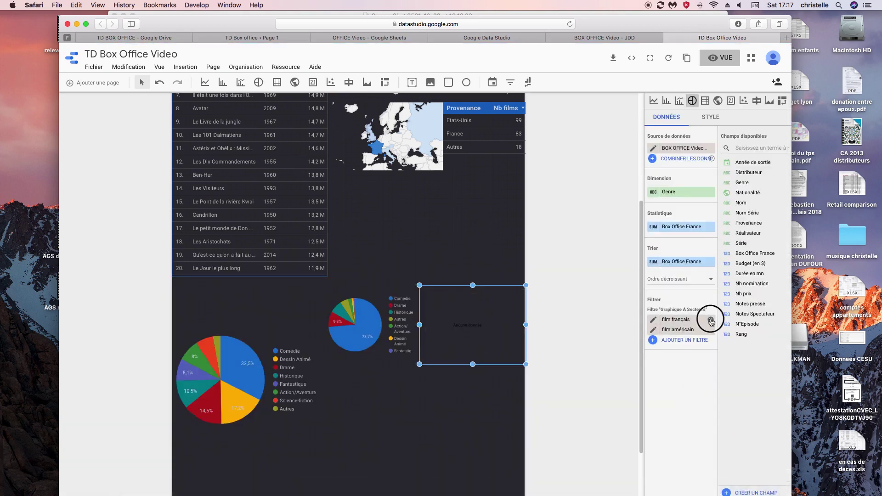
pyautogui.click(710, 319)
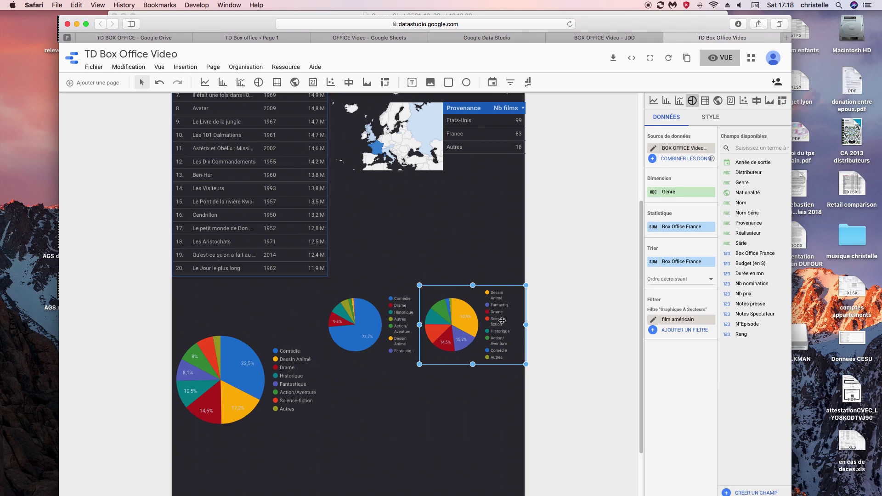
# - Add an underlined text label "film français" below the French-filtered pie chart
pyautogui.click(388, 404)
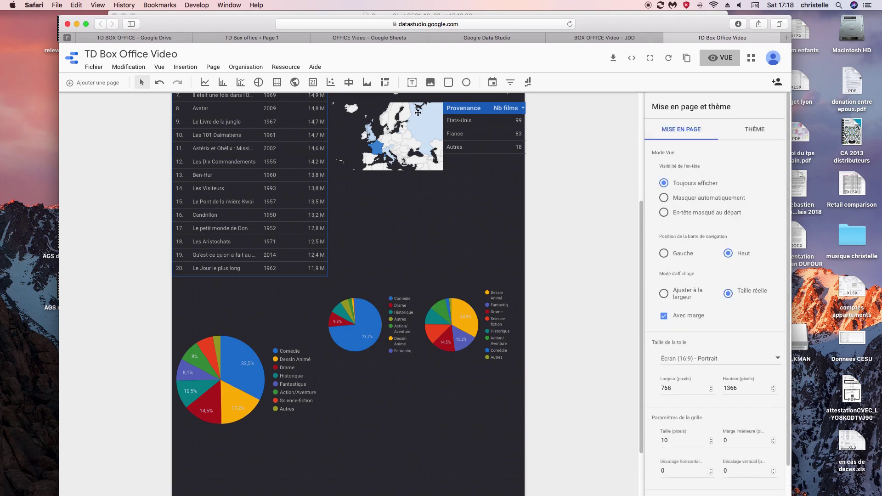
pyautogui.click(412, 82)
pyautogui.moveTo(340, 366); pyautogui.dragTo(398, 380)
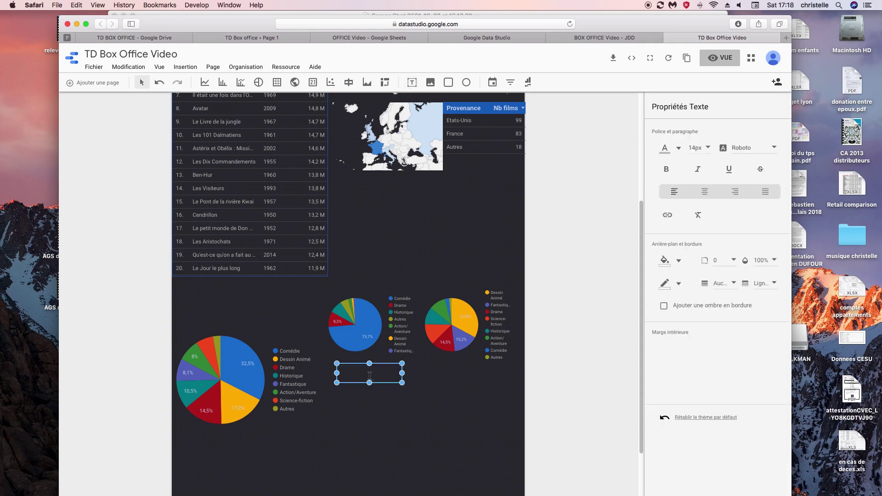
pyautogui.write('fil')
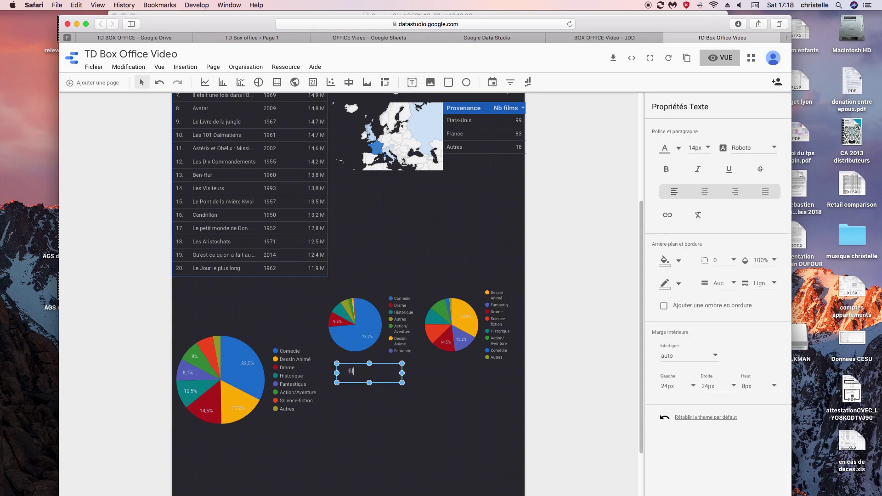
pyautogui.write('m français')
pyautogui.moveTo(386, 371); pyautogui.dragTo(347, 371)
pyautogui.click(728, 169)
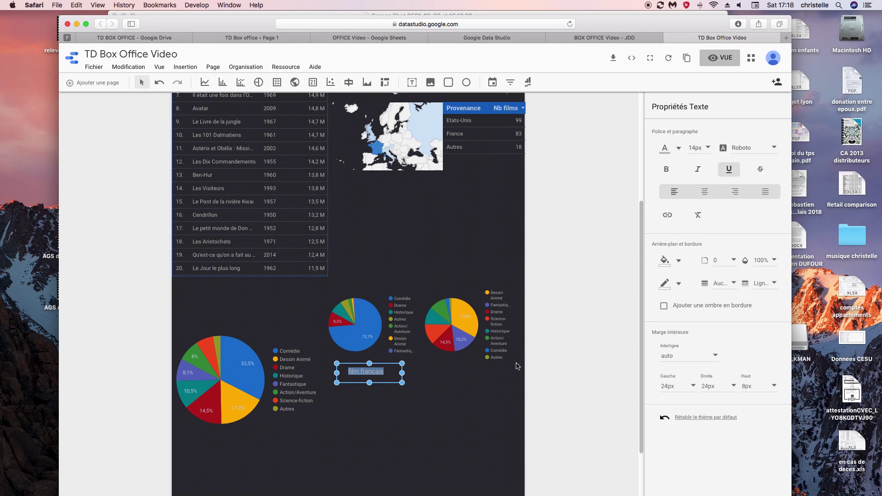
# - Add an underlined text label "film américain" below the American-filtered pie chart
pyautogui.click(452, 375)
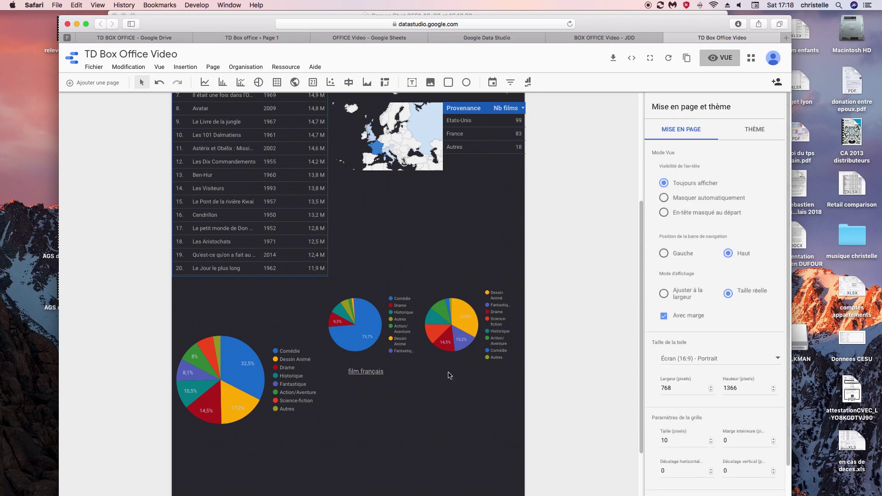
pyautogui.click(418, 82)
pyautogui.moveTo(422, 368); pyautogui.dragTo(504, 381)
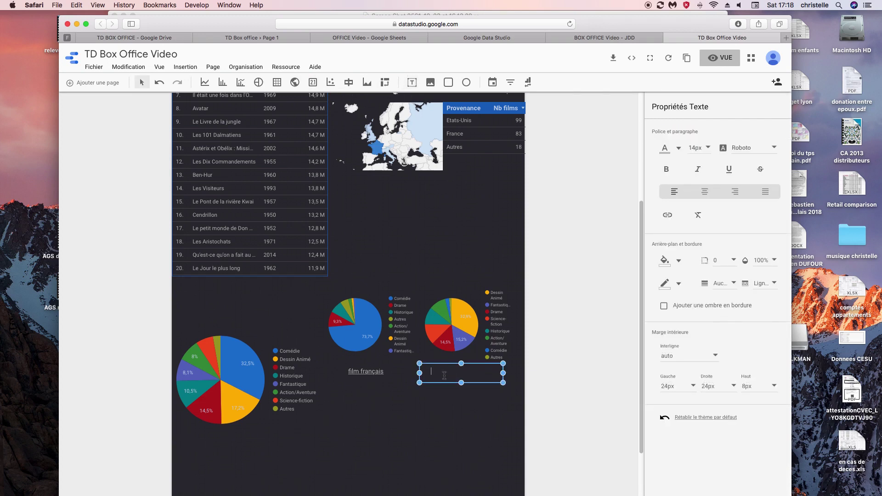
pyautogui.write('film américain')
pyautogui.moveTo(431, 373); pyautogui.dragTo(482, 373)
pyautogui.click(729, 169)
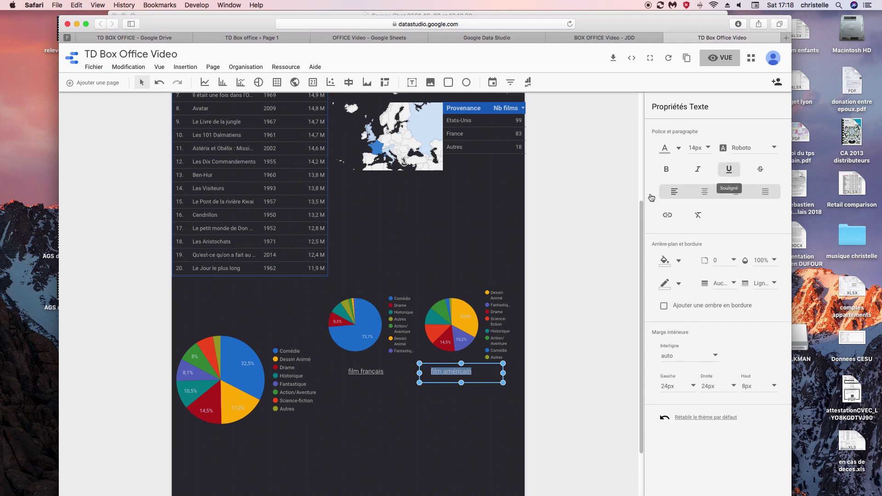
# - Move the large pie chart up slightly and add the two-line title "Répartition des genres de film et répartition par provenance" above it
pyautogui.moveTo(233, 361); pyautogui.dragTo(235, 349)
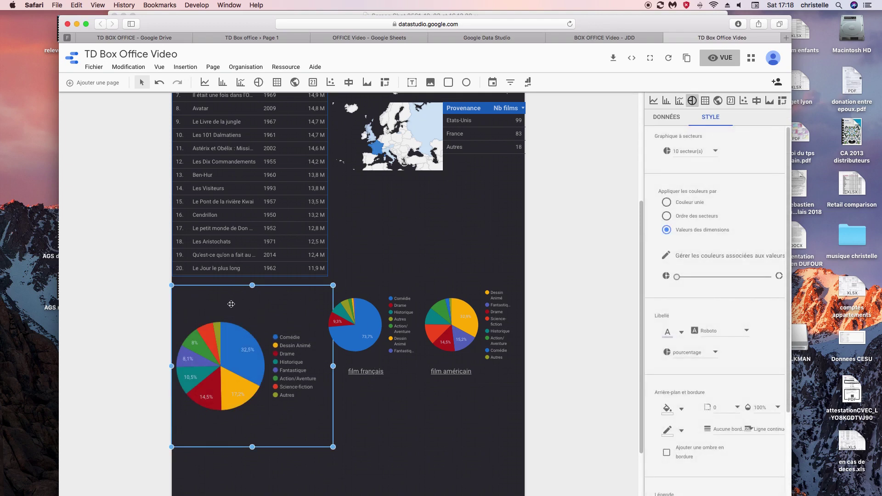
pyautogui.click(411, 83)
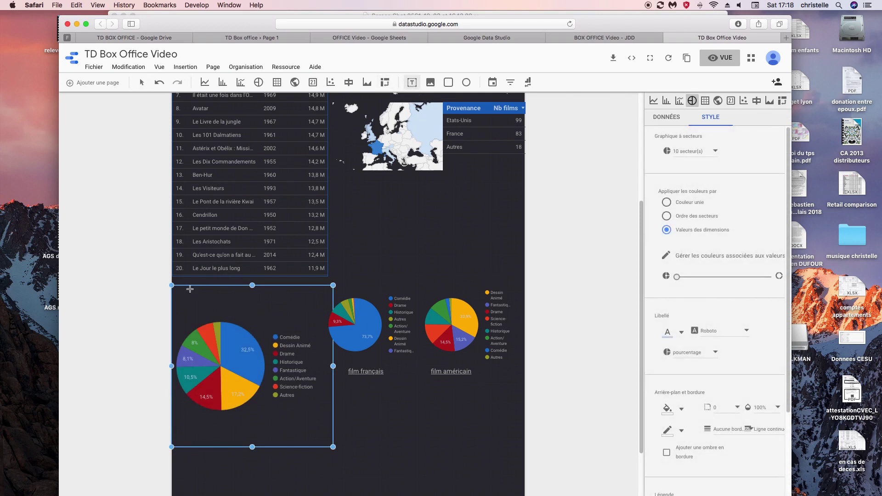
pyautogui.moveTo(182, 281); pyautogui.dragTo(308, 312)
pyautogui.doubleClick(266, 309)
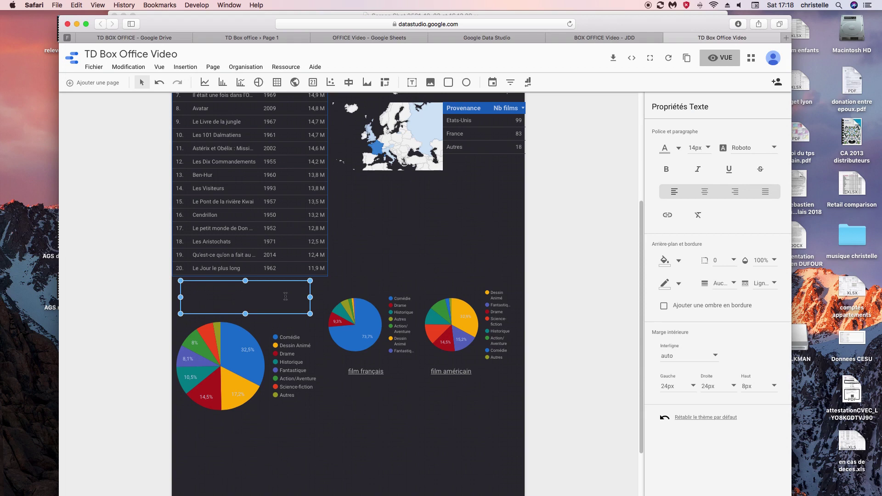
pyautogui.write('répartition des genres de film')
pyautogui.press('Return')
pyautogui.write('et répartition par ')
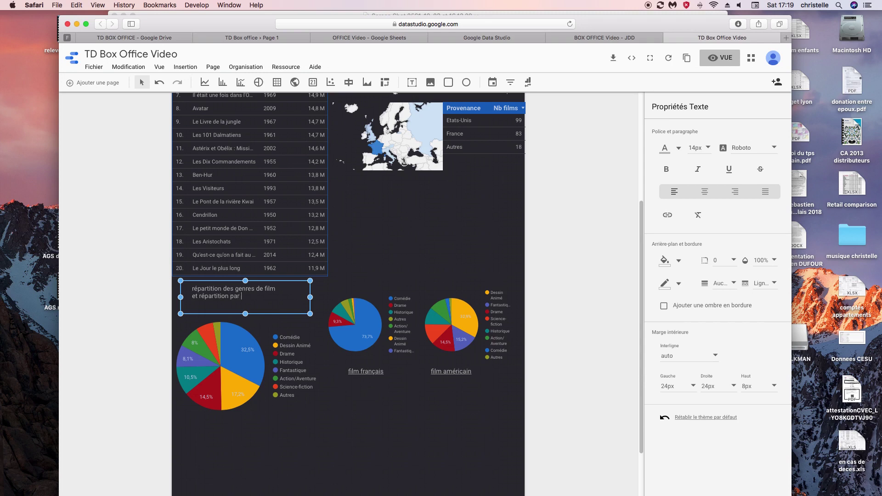
pyautogui.write('provenance')
pyautogui.press('BackSpace')
pyautogui.write('R')
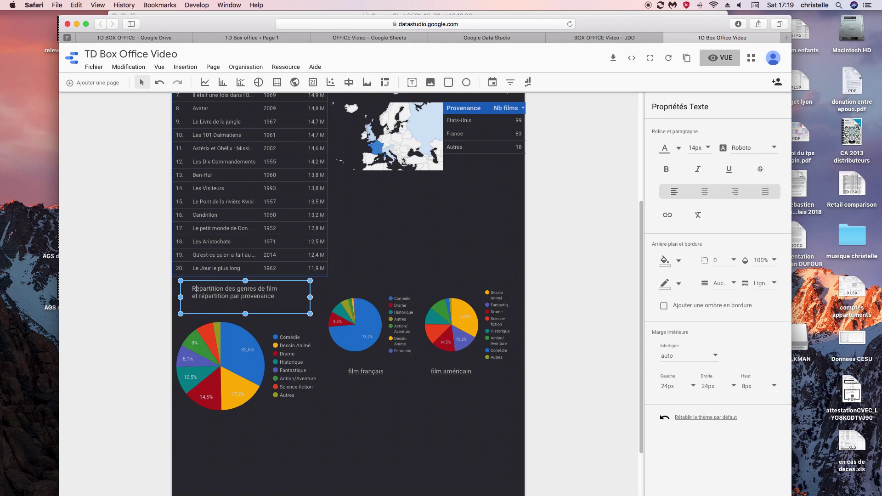
pyautogui.moveTo(188, 288); pyautogui.dragTo(280, 296)
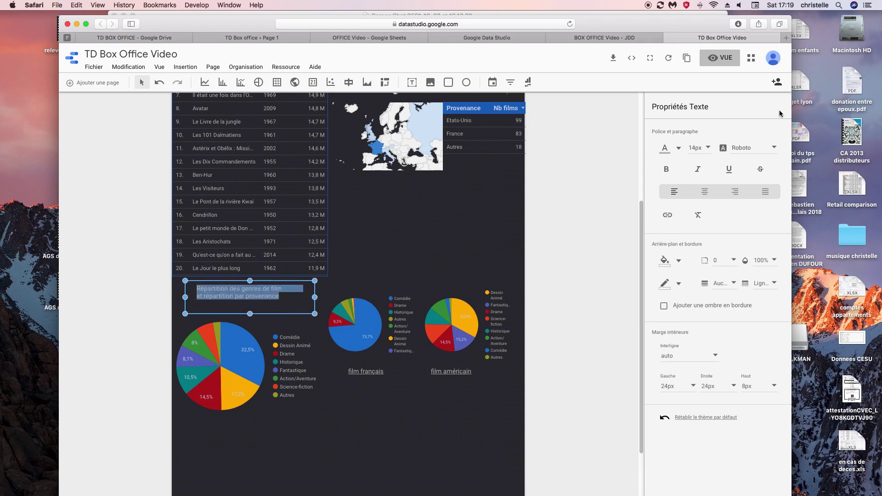
# - Format the two-line genre distribution title with black underlined text on an orange background
pyautogui.click(678, 147)
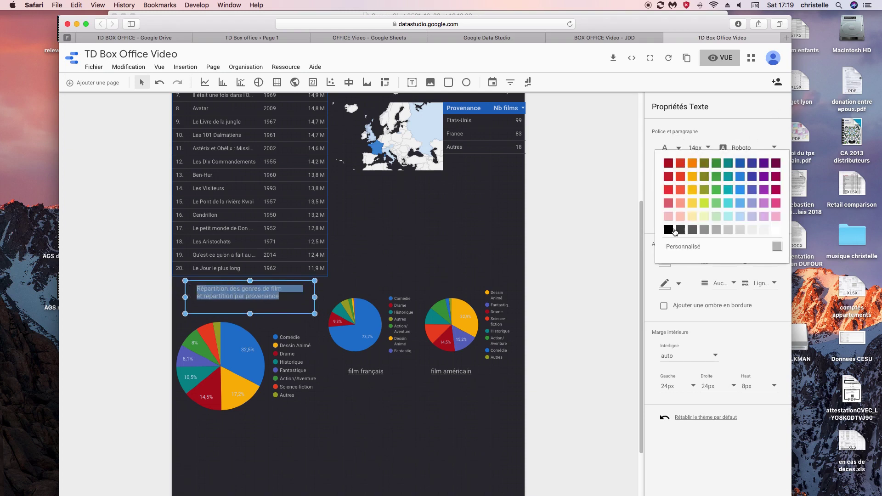
pyautogui.click(669, 230)
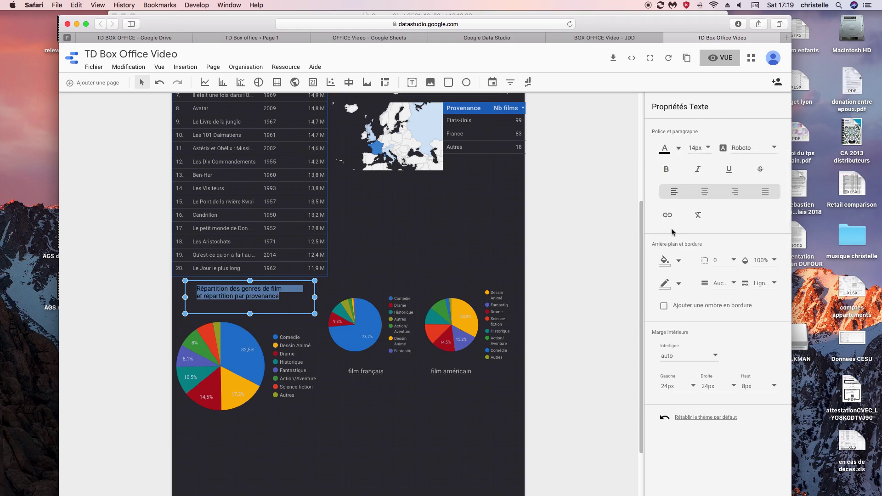
pyautogui.click(678, 261)
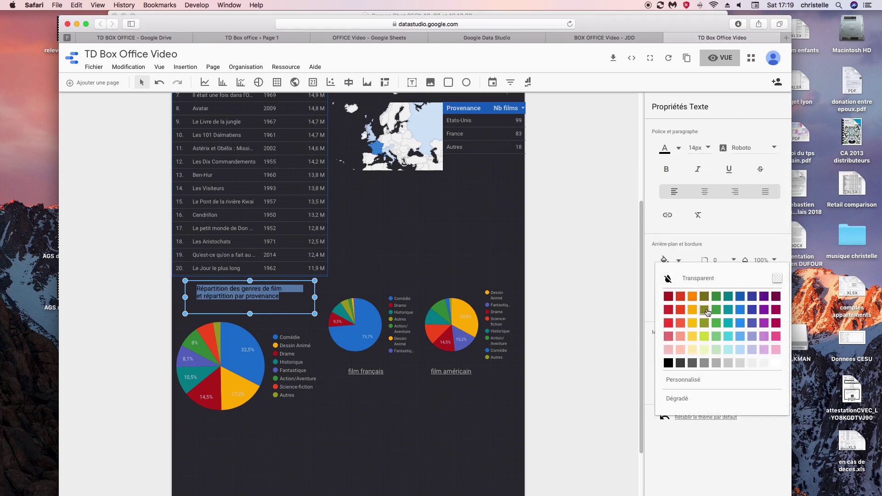
pyautogui.click(693, 295)
pyautogui.click(728, 169)
# - Reduce the orange title box's height to fit its two lines and move it down slightly
pyautogui.moveTo(250, 313); pyautogui.dragTo(250, 305)
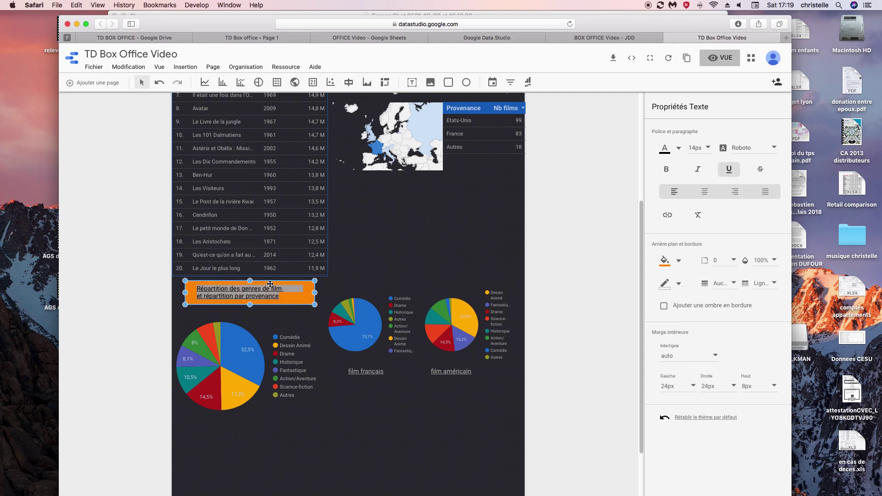
pyautogui.click(269, 285)
pyautogui.moveTo(269, 286); pyautogui.dragTo(268, 291)
pyautogui.click(393, 286)
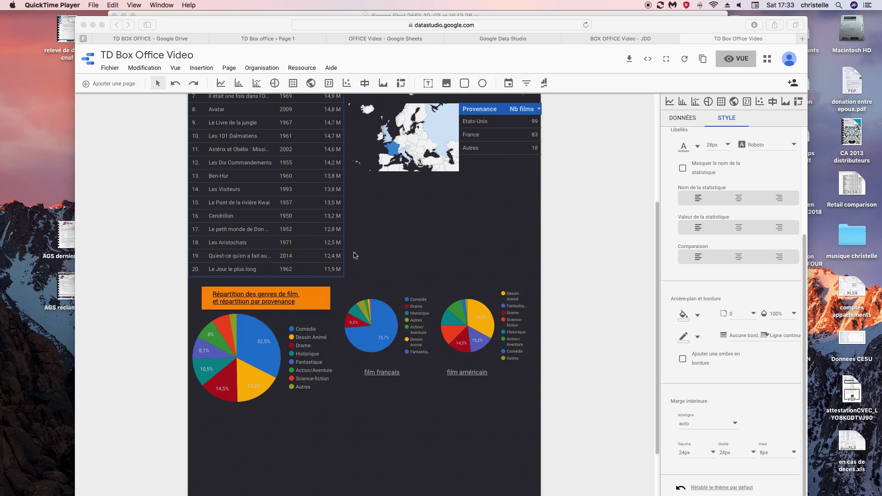
# - Add a scorecard below the large genre pie chart
pyautogui.click(471, 335)
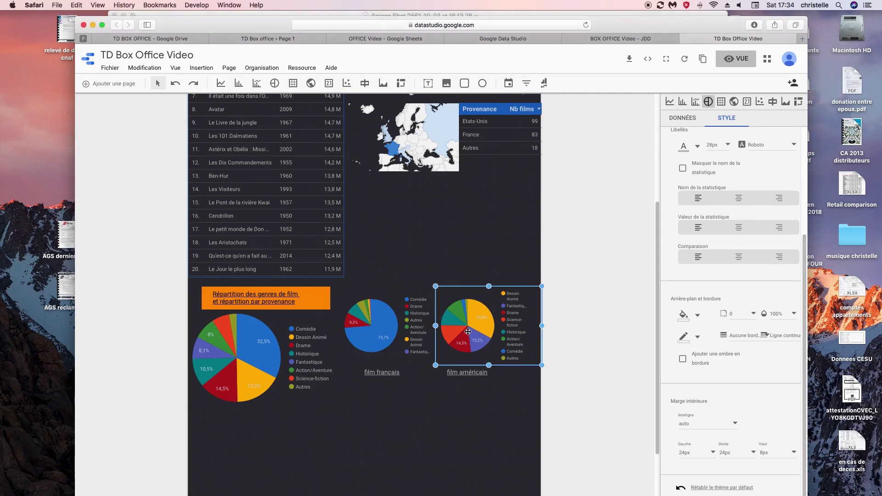
pyautogui.click(695, 120)
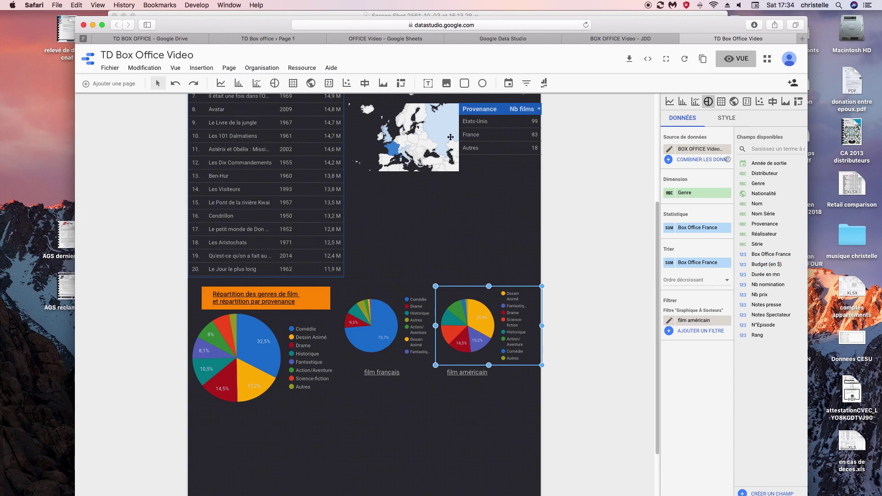
pyautogui.click(329, 83)
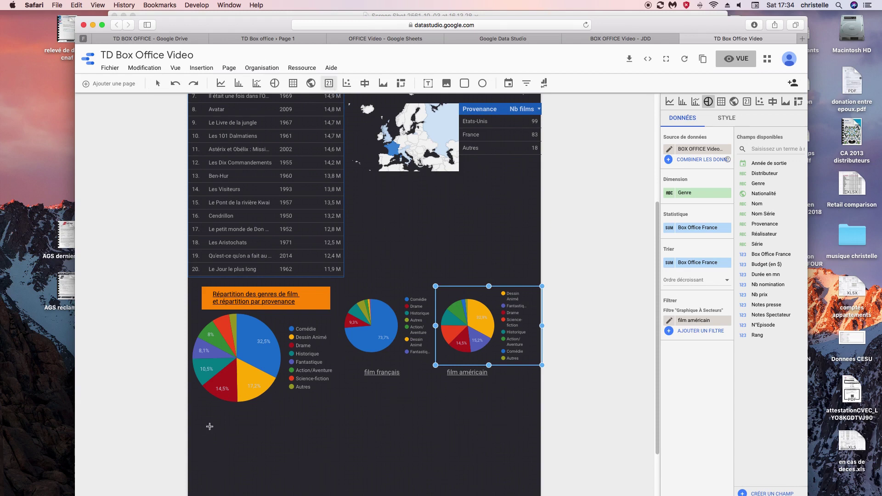
pyautogui.click(200, 409)
pyautogui.moveTo(200, 410); pyautogui.dragTo(299, 442)
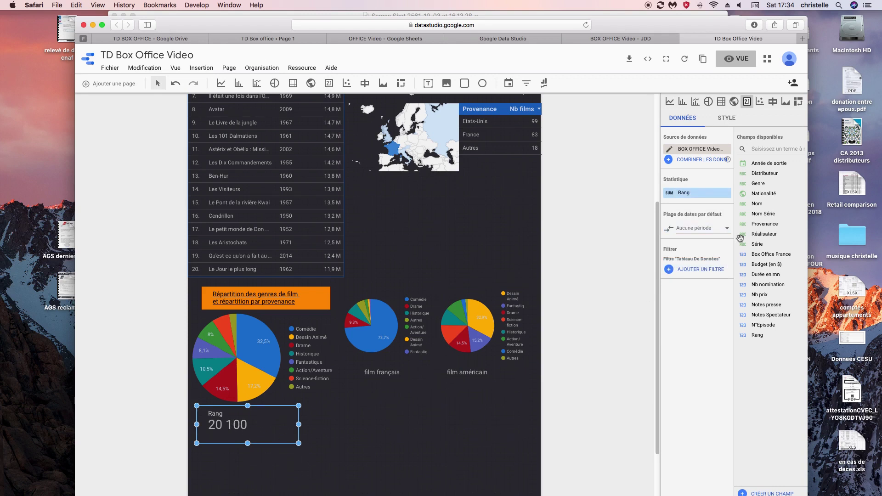
# - Set the scorecard's metric to Budget (en $), aggregated as Moyenne and named "Budget moyen par film"
pyautogui.moveTo(766, 254); pyautogui.dragTo(691, 199)
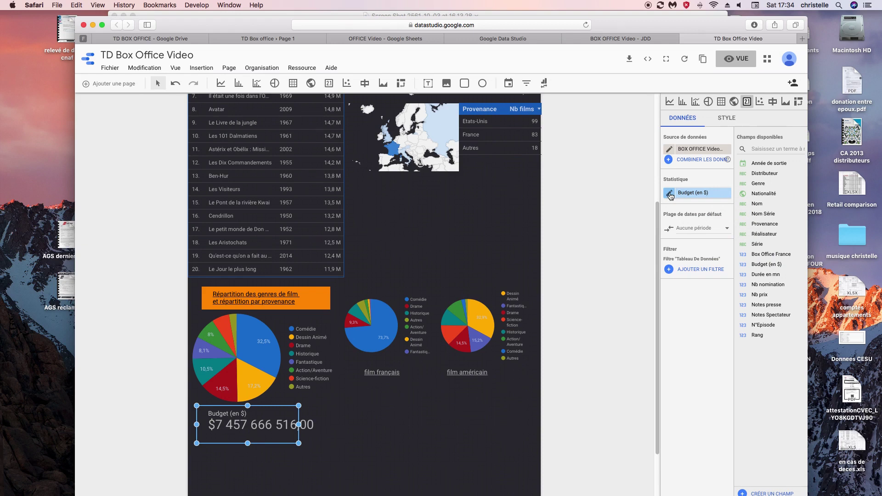
pyautogui.click(669, 194)
pyautogui.click(560, 257)
pyautogui.click(563, 216)
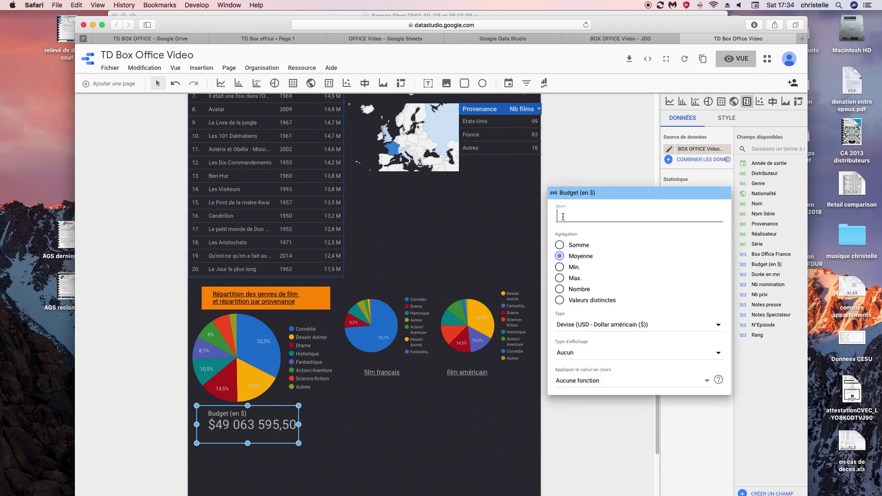
pyautogui.write('Budget')
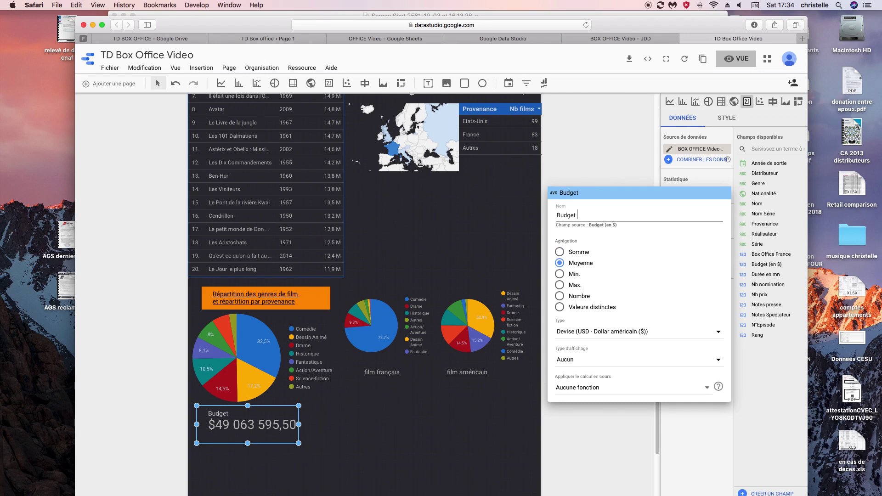
pyautogui.write(' moyen par film')
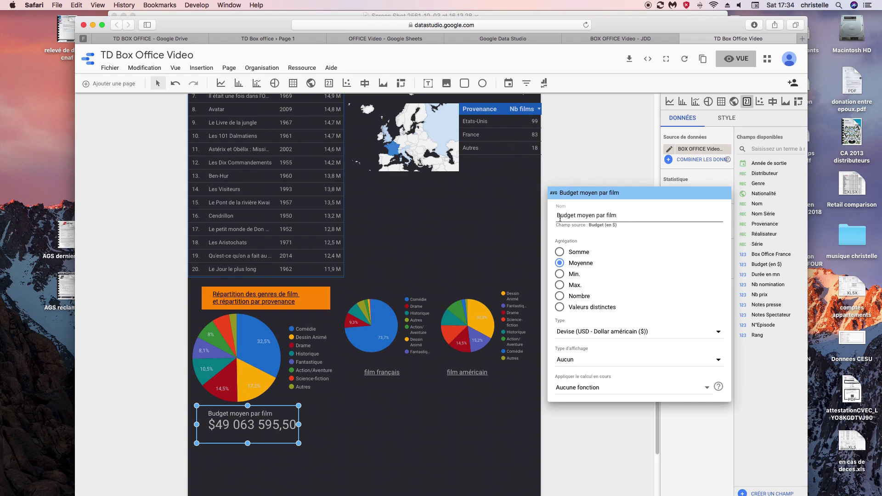
pyautogui.click(341, 460)
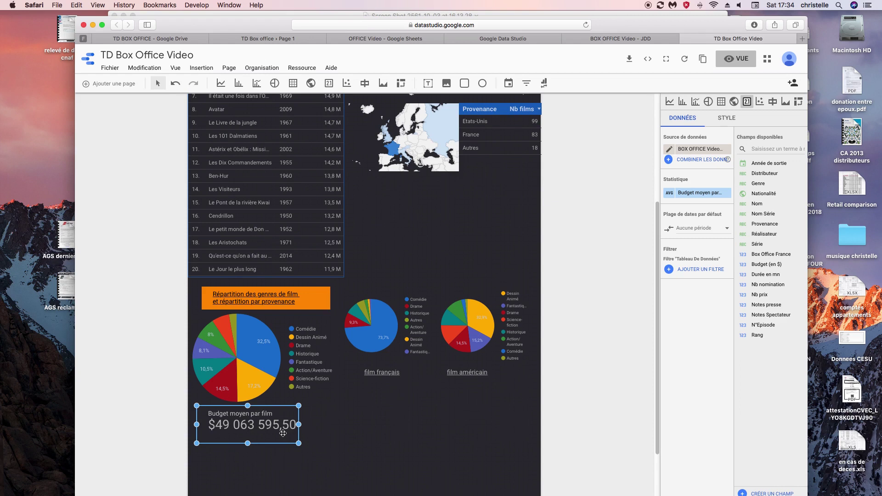
# - Compress the scorecard's main number and reduce the box height slightly
pyautogui.click(726, 119)
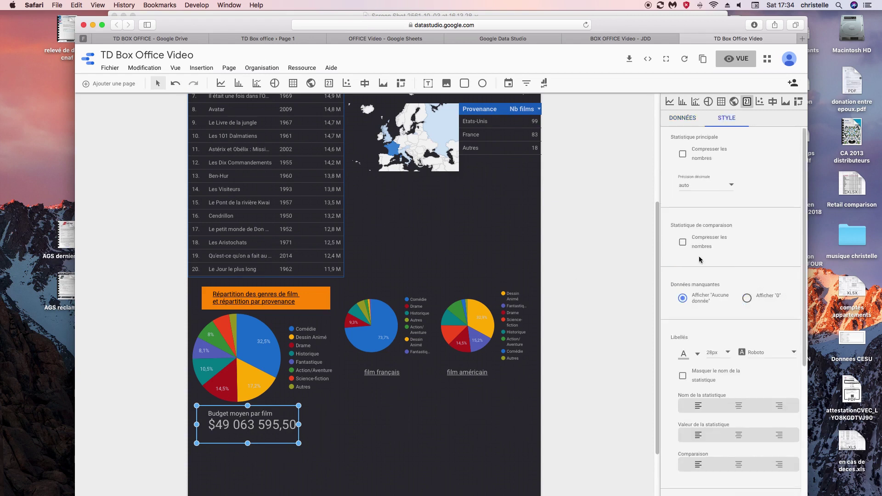
pyautogui.click(682, 153)
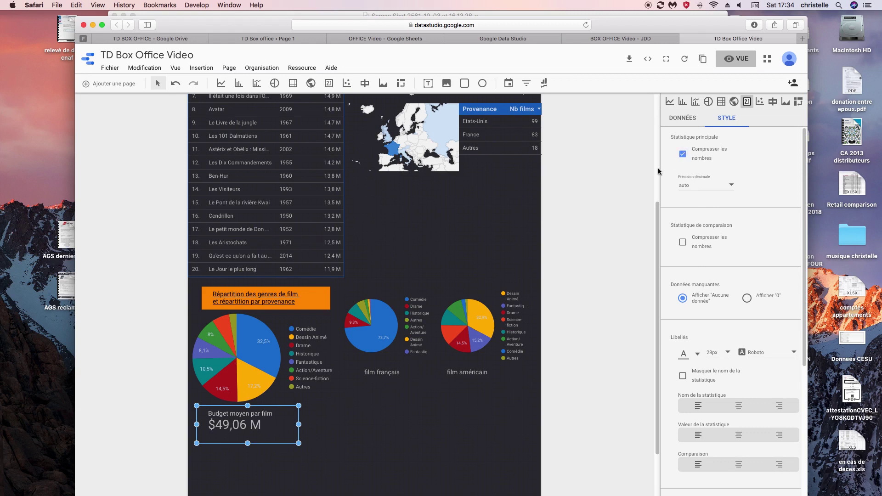
pyautogui.moveTo(248, 443); pyautogui.dragTo(247, 434)
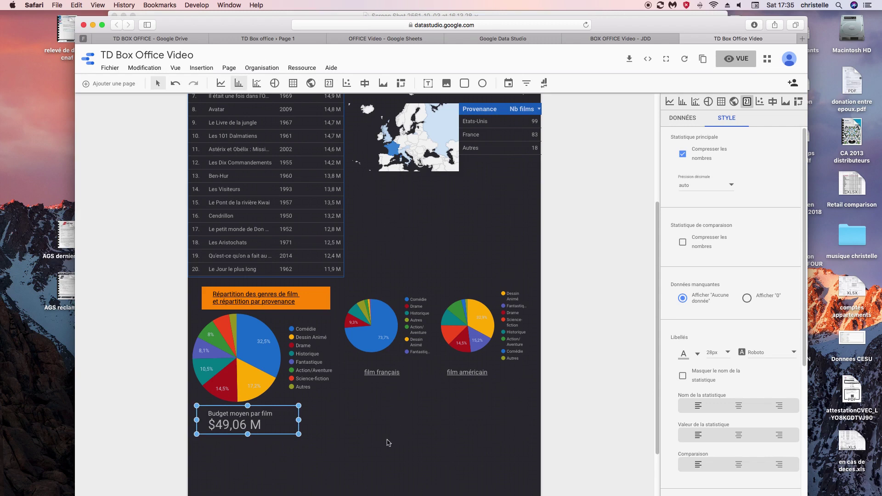
pyautogui.click(389, 443)
pyautogui.click(258, 427)
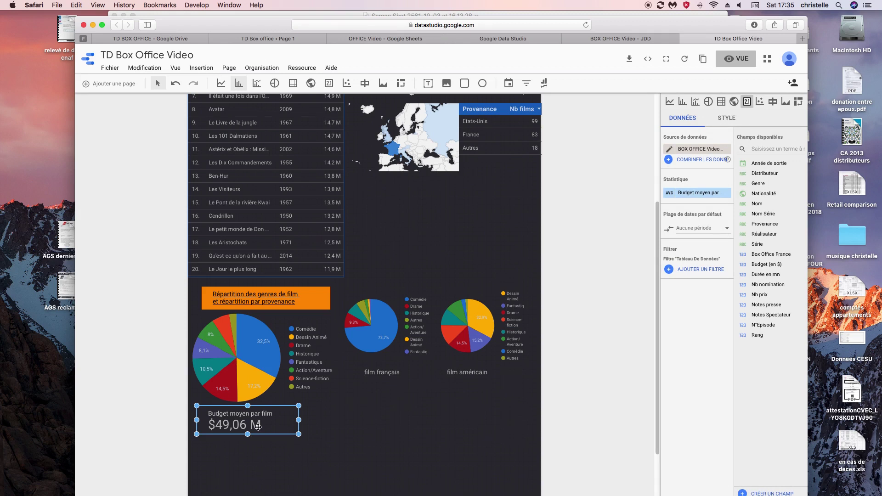
# - Examine the Budget (en $) column in the BOX OFFICE Video Google Sheets file for missing values, and return to the Data Studio report
pyautogui.click(379, 40)
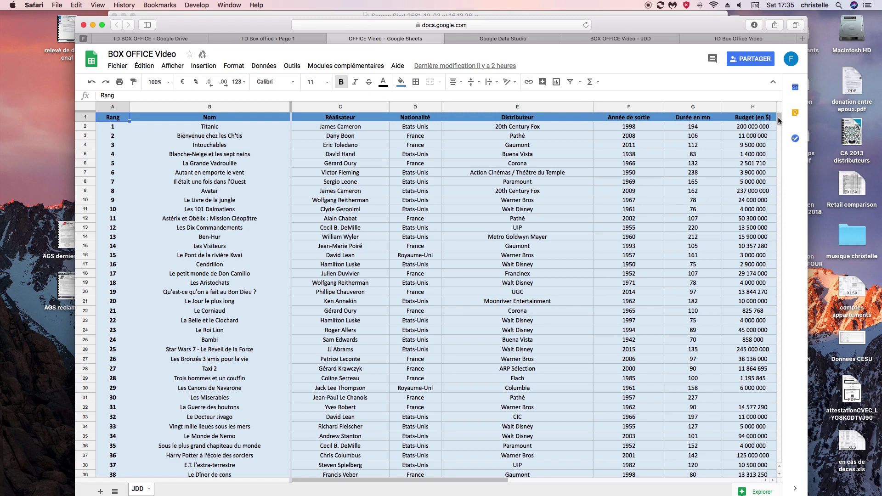
pyautogui.click(750, 398)
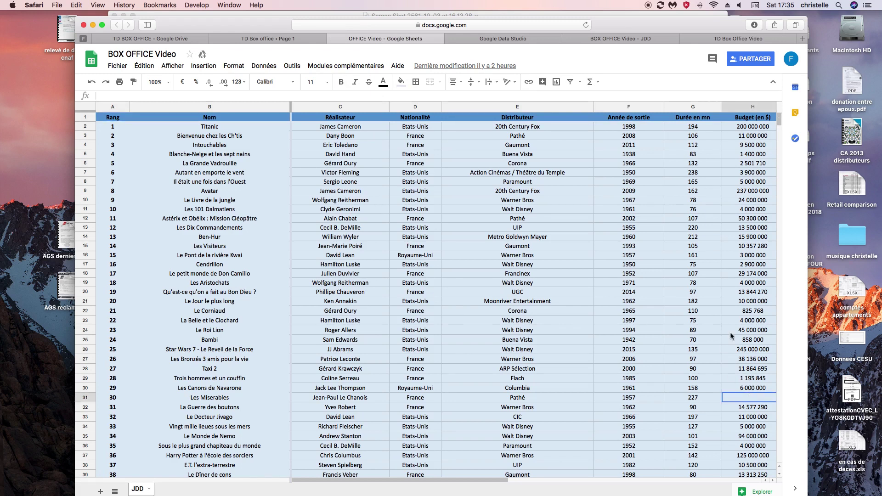
pyautogui.moveTo(779, 120)
pyautogui.mouseDown()
pyautogui.moveTo(780, 142)
pyautogui.moveTo(778, 113)
pyautogui.mouseUp()
pyautogui.click(708, 40)
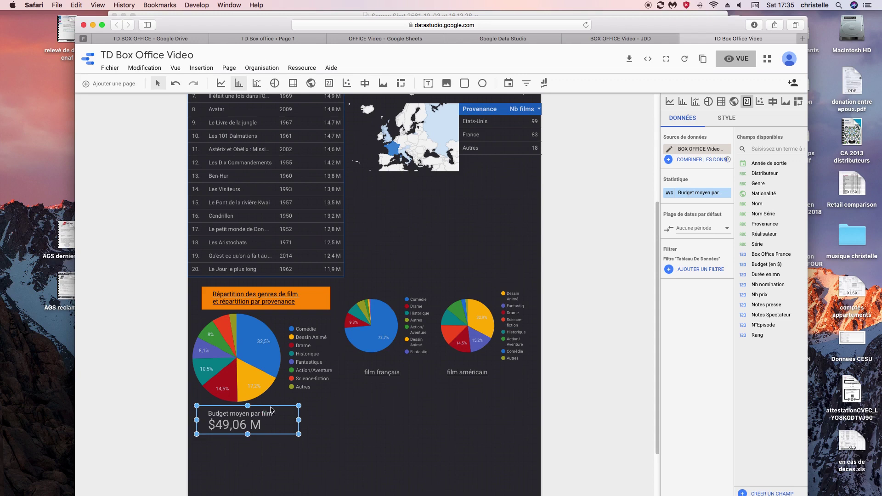
# - Duplicate the "Budget moyen par film" scorecard twice, placing one copy under the "film français" label and one under "film américain"
pyautogui.rightClick(270, 410)
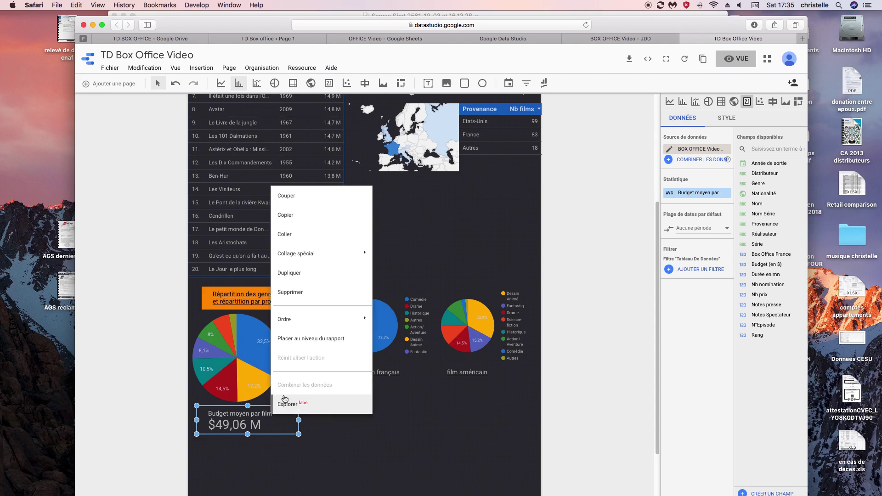
pyautogui.click(298, 274)
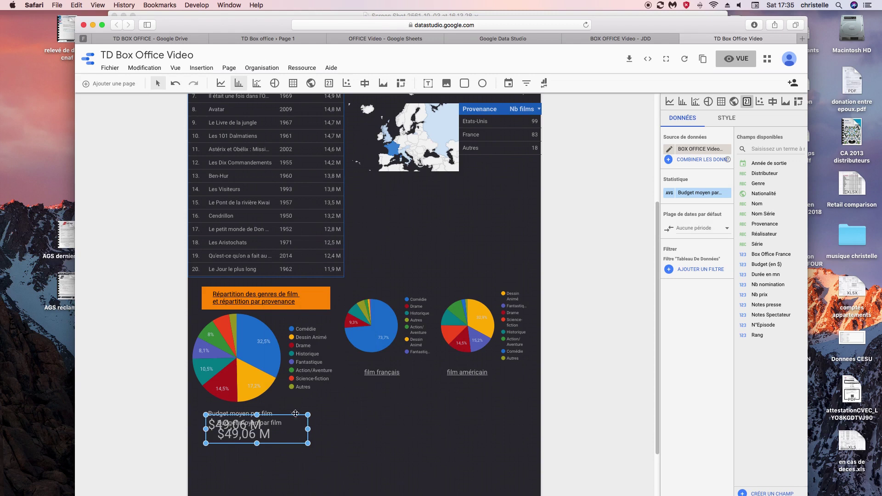
pyautogui.moveTo(361, 413); pyautogui.dragTo(390, 387)
pyautogui.rightClick(411, 386)
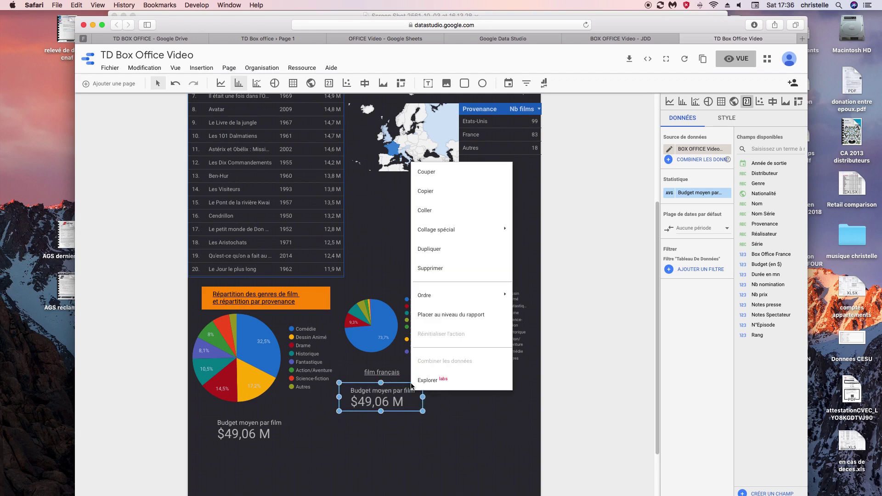
pyautogui.click(436, 249)
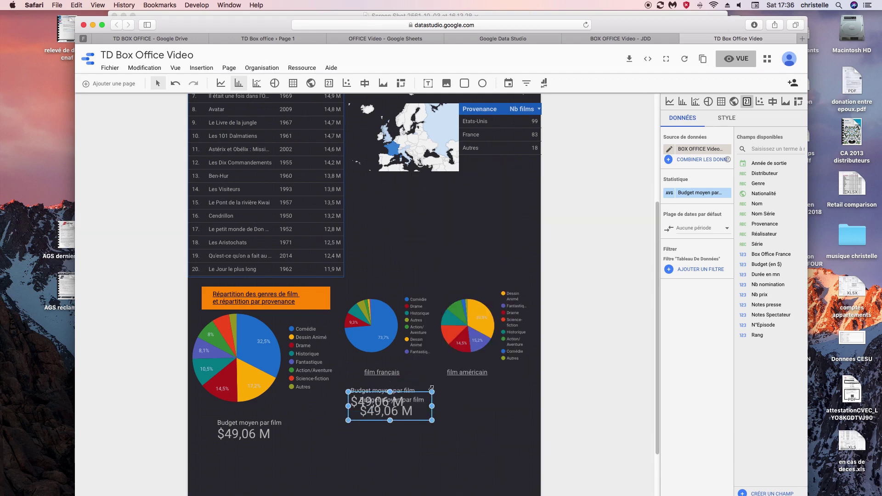
pyautogui.moveTo(424, 392); pyautogui.dragTo(510, 383)
# - Apply the existing "film français" filter to the scorecard below the French pie chart
pyautogui.click(402, 400)
pyautogui.click(676, 270)
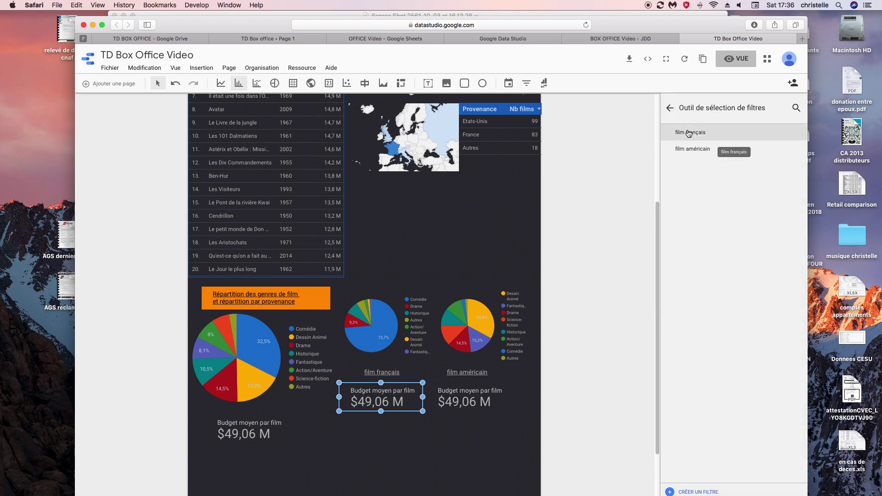
pyautogui.click(689, 133)
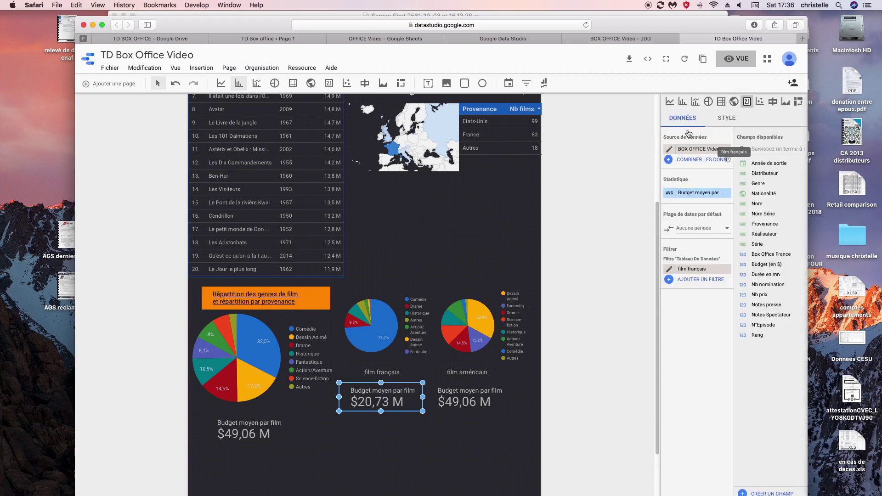
# - Apply the existing "film américain" filter to the scorecard below the American pie chart and shift it slightly right
pyautogui.click(459, 402)
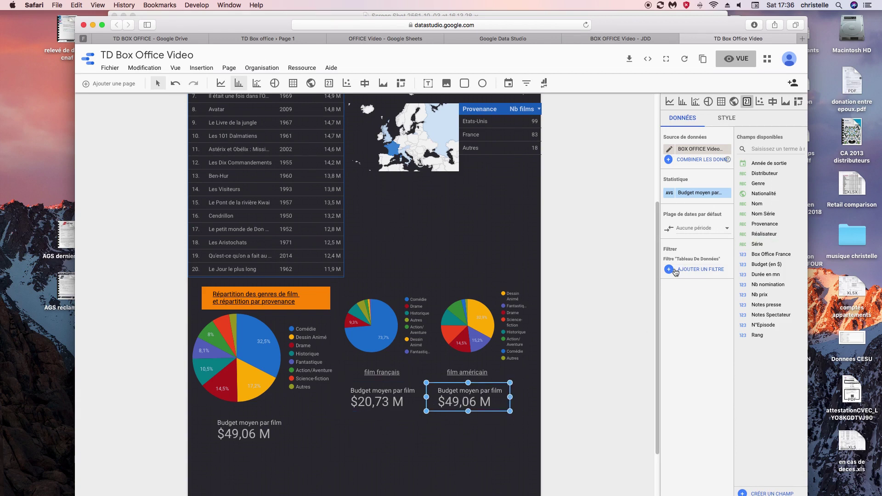
pyautogui.click(674, 273)
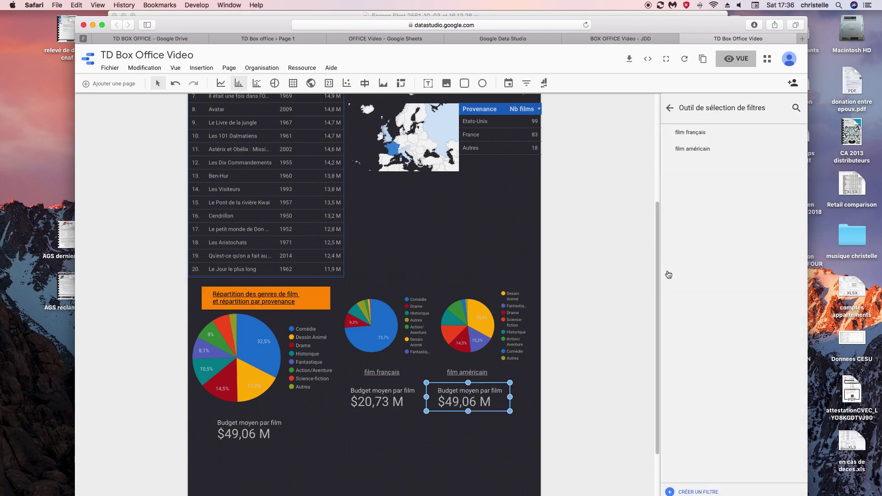
pyautogui.click(691, 150)
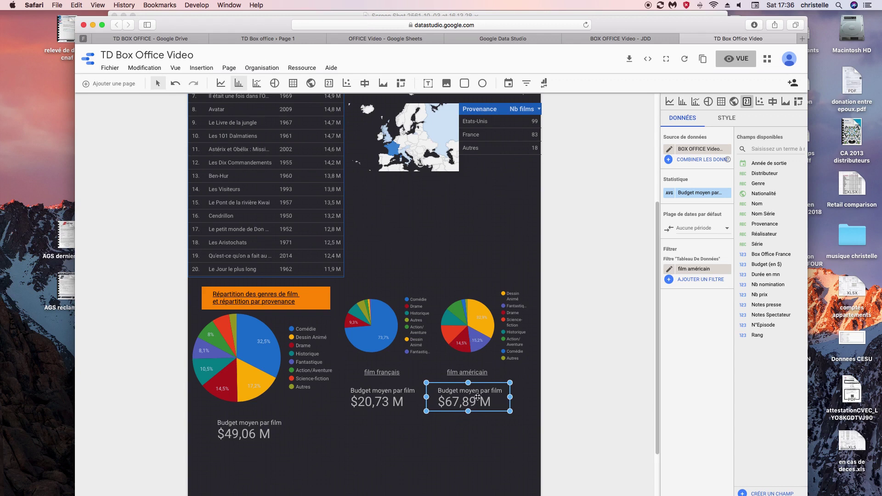
pyautogui.moveTo(487, 386); pyautogui.dragTo(491, 386)
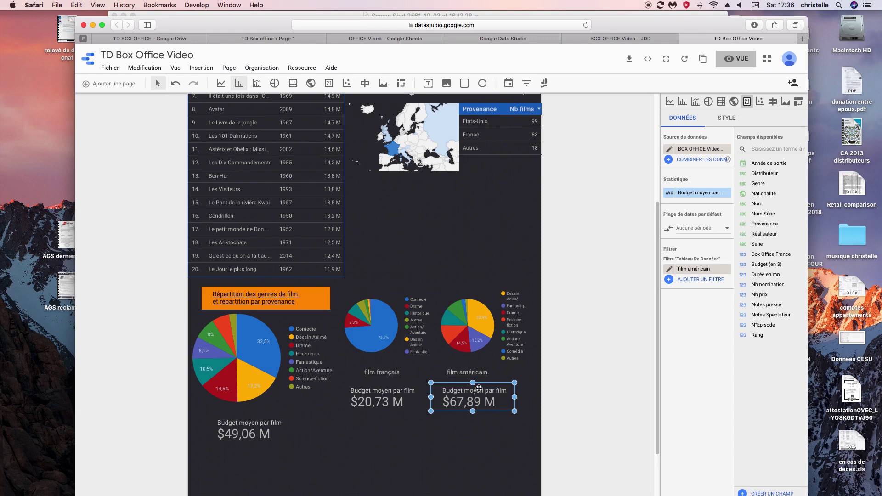
# - Give the budget scorecard below "film français" a red background
pyautogui.click(403, 397)
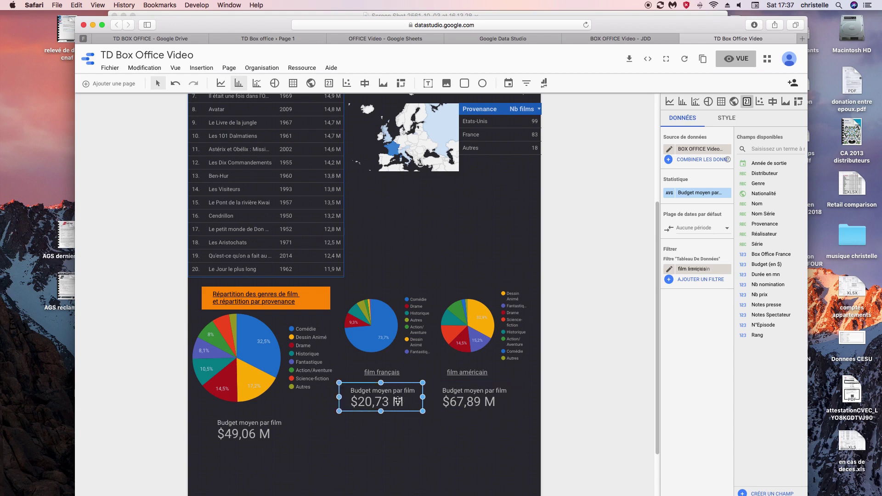
pyautogui.click(725, 118)
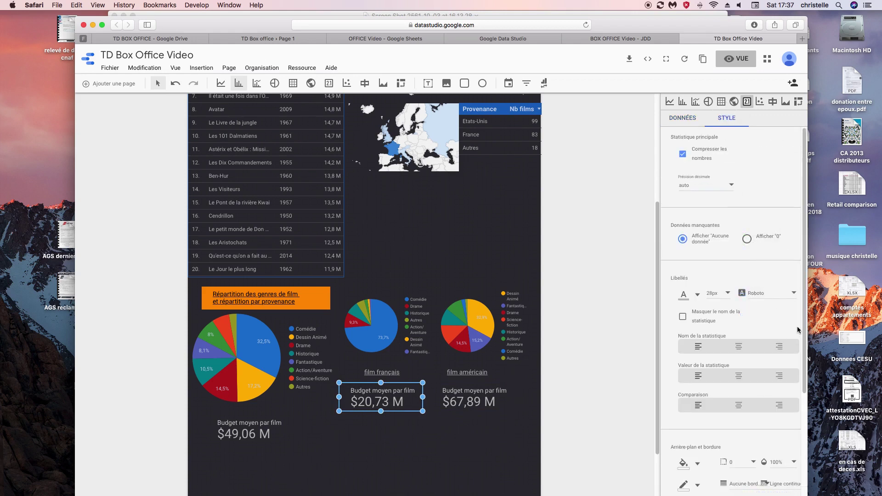
pyautogui.moveTo(802, 324); pyautogui.dragTo(804, 372)
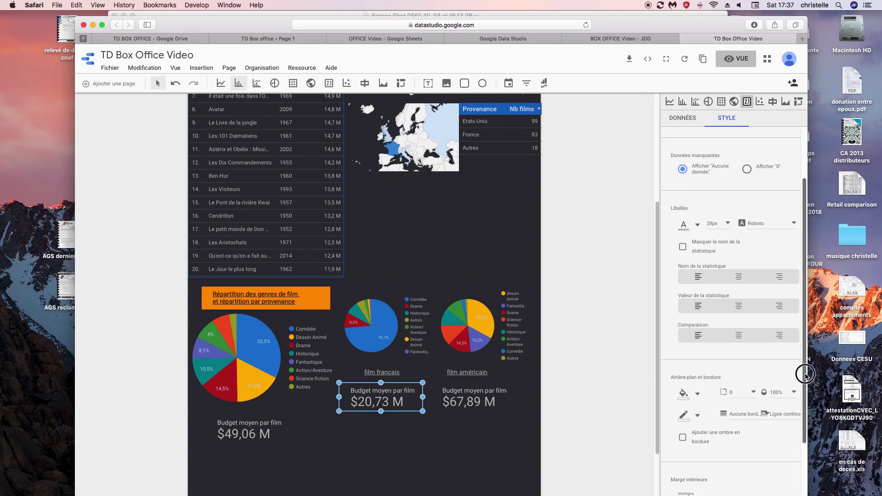
pyautogui.click(699, 394)
pyautogui.click(678, 393)
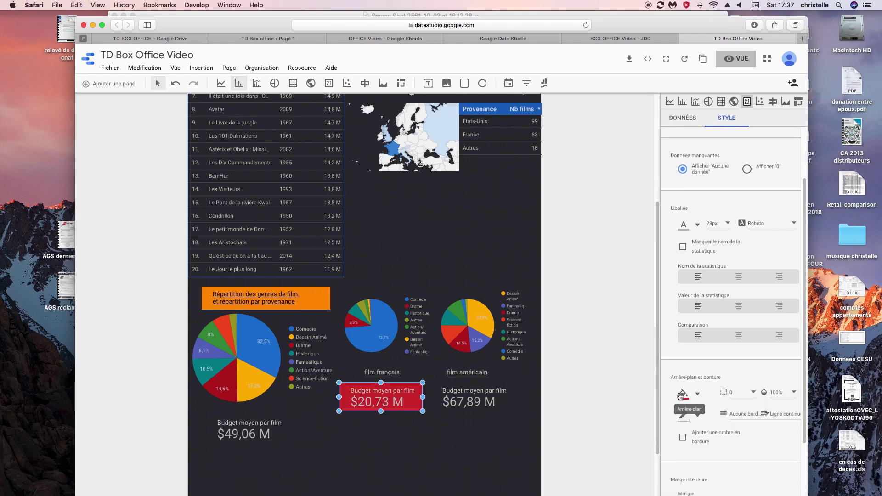
# - Give the budget scorecard below "film américain" the same red background as the French one
pyautogui.click(453, 395)
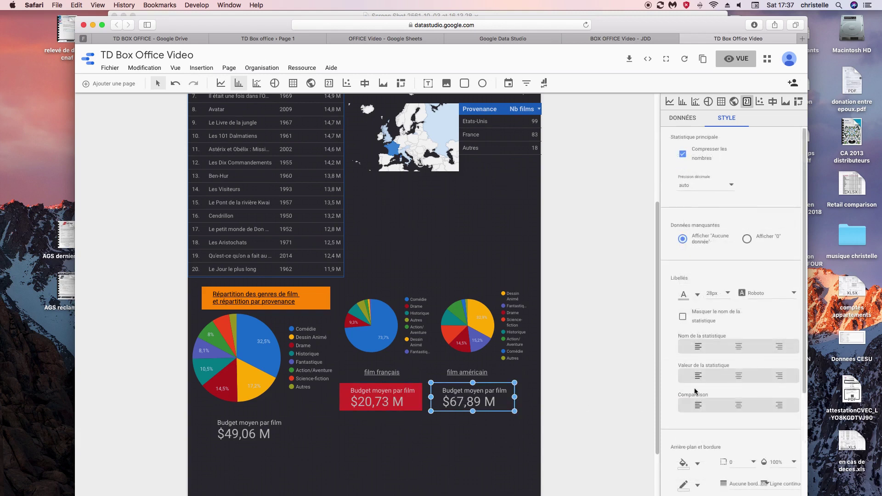
pyautogui.click(698, 464)
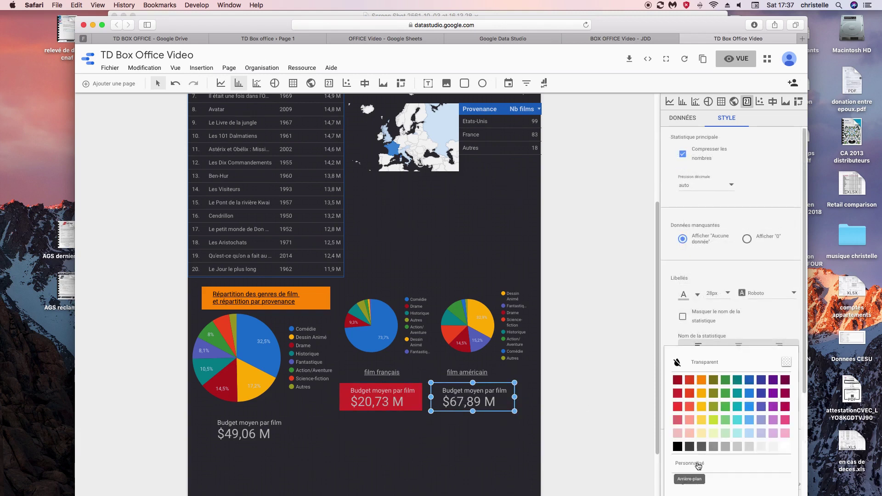
pyautogui.click(677, 394)
pyautogui.click(428, 448)
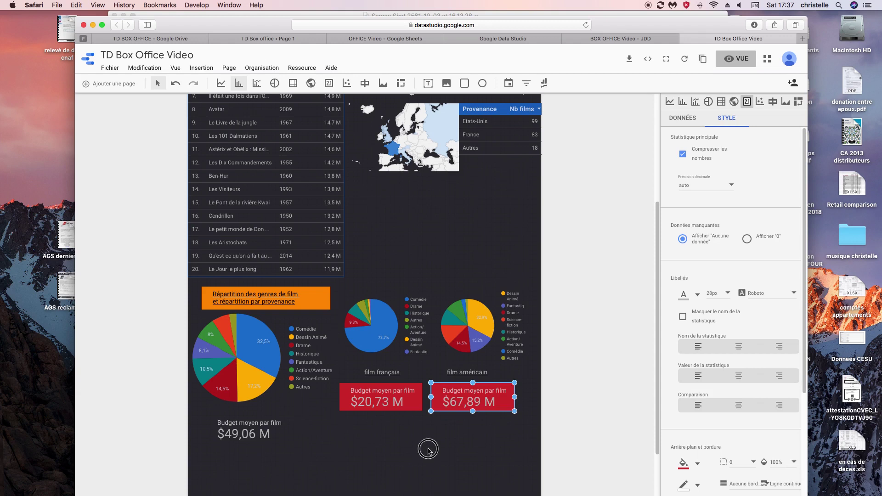
# - Give the overall budget scorecard below the large pie chart a blue border with a thickness of 1
pyautogui.click(243, 433)
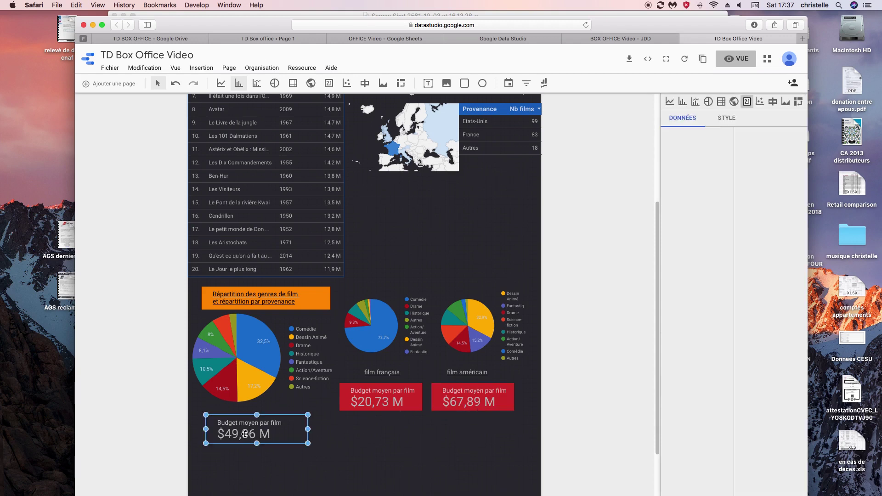
pyautogui.click(244, 415)
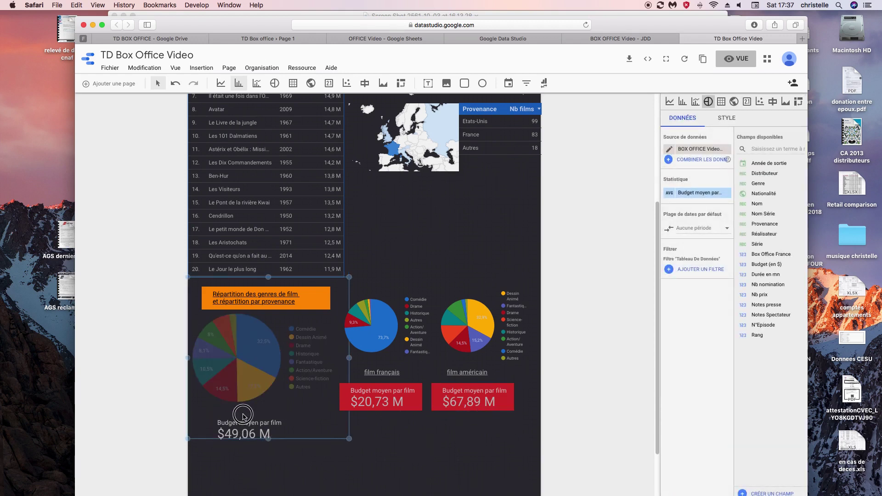
pyautogui.click(246, 418)
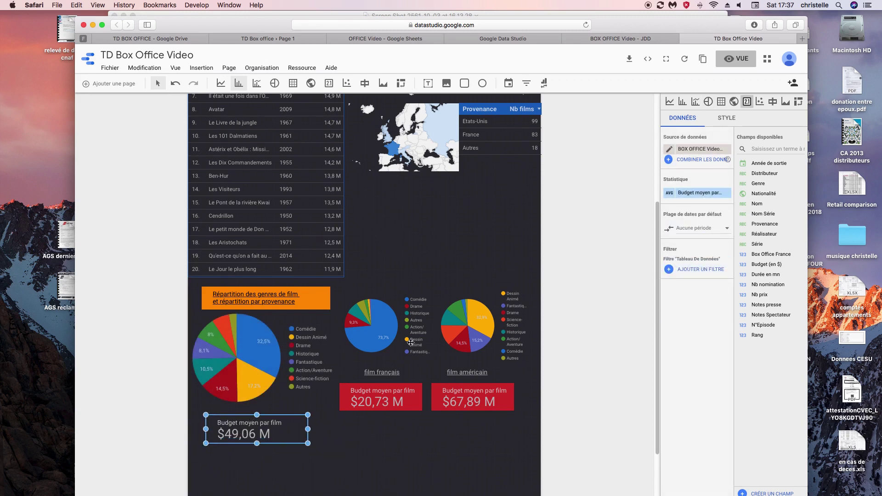
pyautogui.click(365, 442)
pyautogui.click(279, 431)
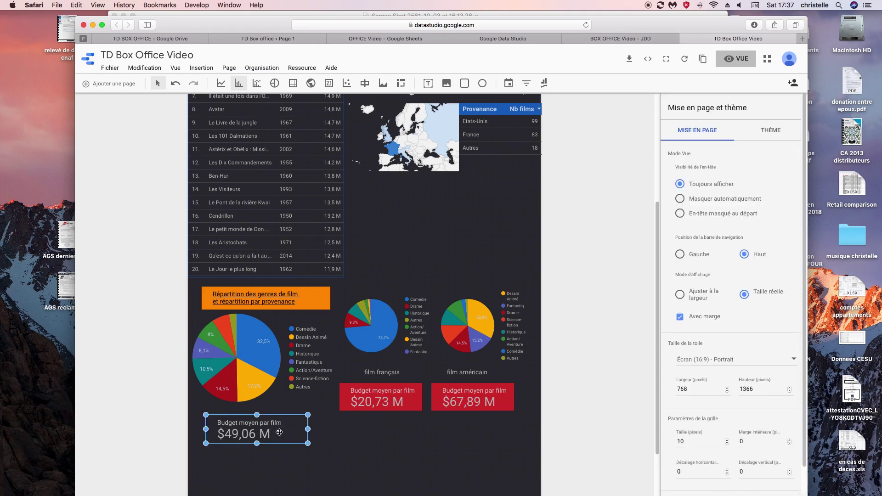
pyautogui.click(726, 118)
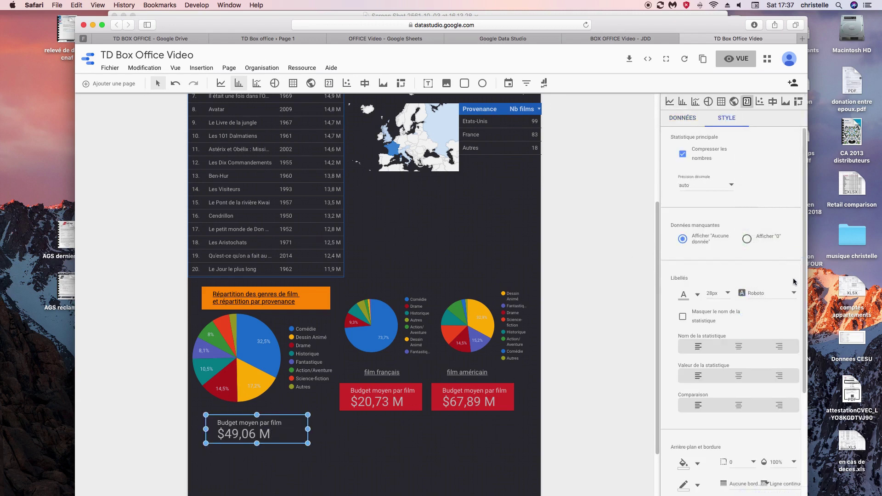
pyautogui.moveTo(804, 276); pyautogui.dragTo(807, 400)
pyautogui.click(727, 335)
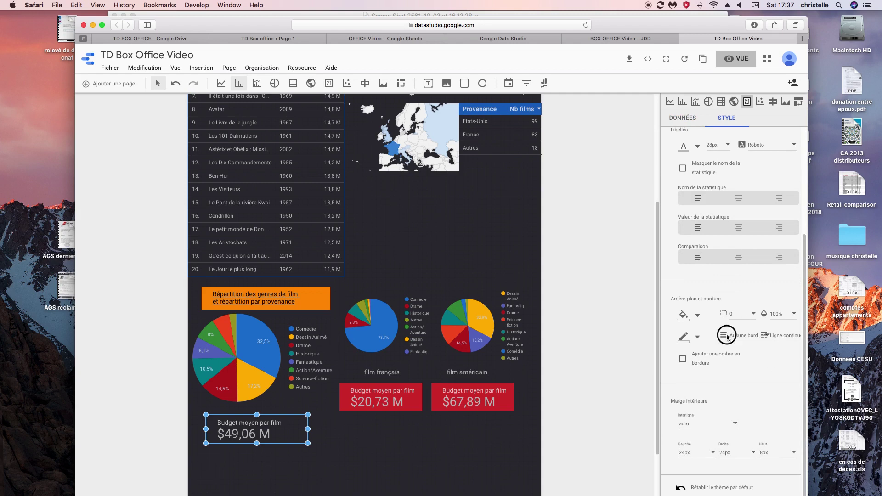
pyautogui.click(723, 336)
pyautogui.click(730, 338)
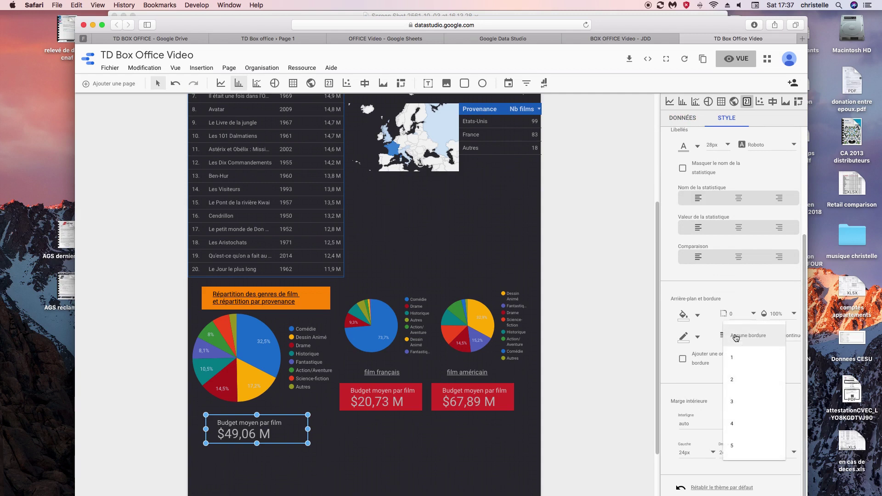
pyautogui.click(732, 360)
pyautogui.click(698, 338)
pyautogui.click(750, 368)
pyautogui.click(348, 455)
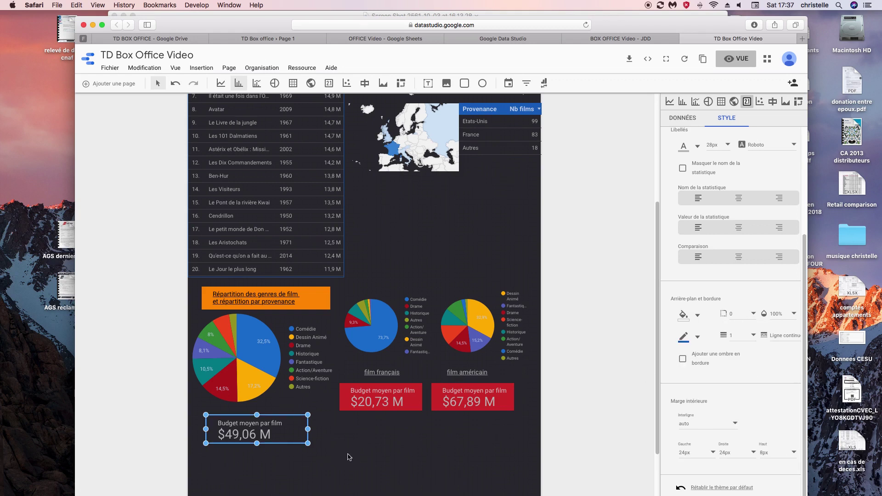
# - Set the overall budget scorecard's border radius to 5 and move it slightly closer to the large pie chart
pyautogui.click(298, 440)
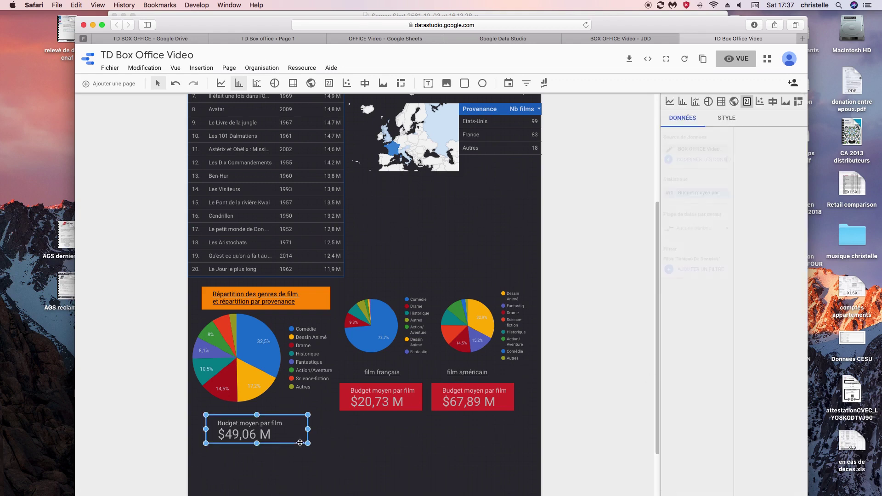
pyautogui.click(726, 118)
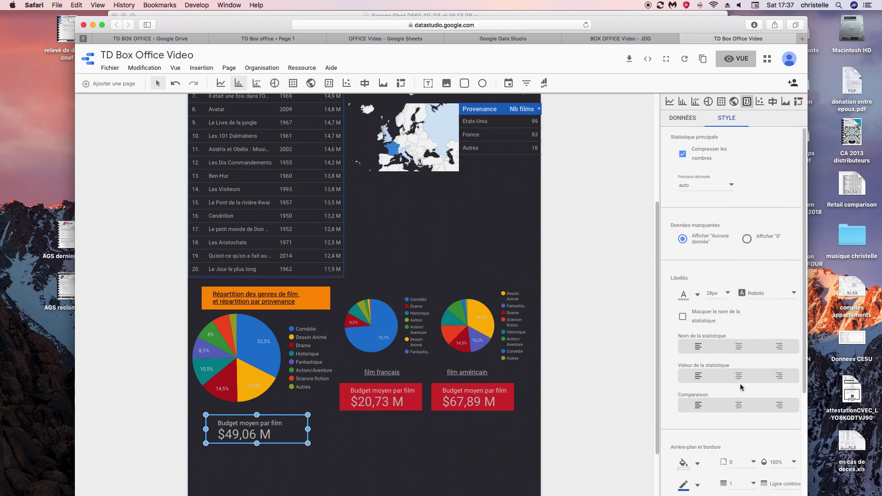
pyautogui.click(754, 463)
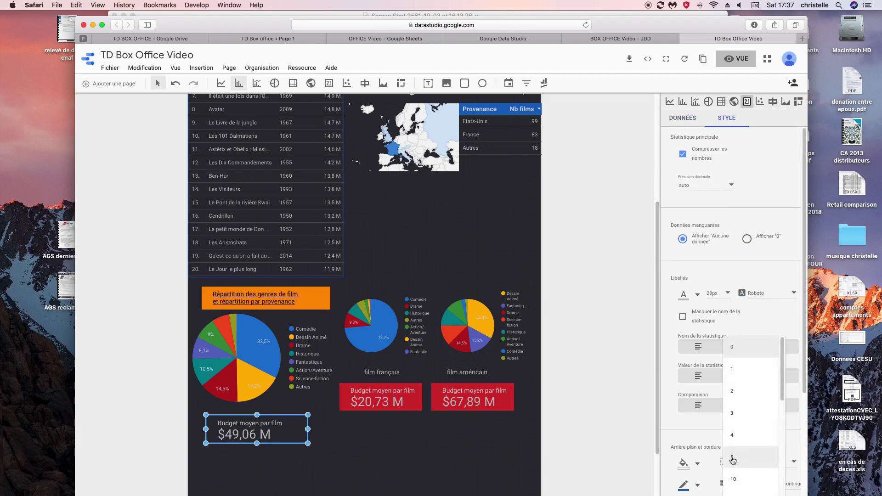
pyautogui.click(731, 461)
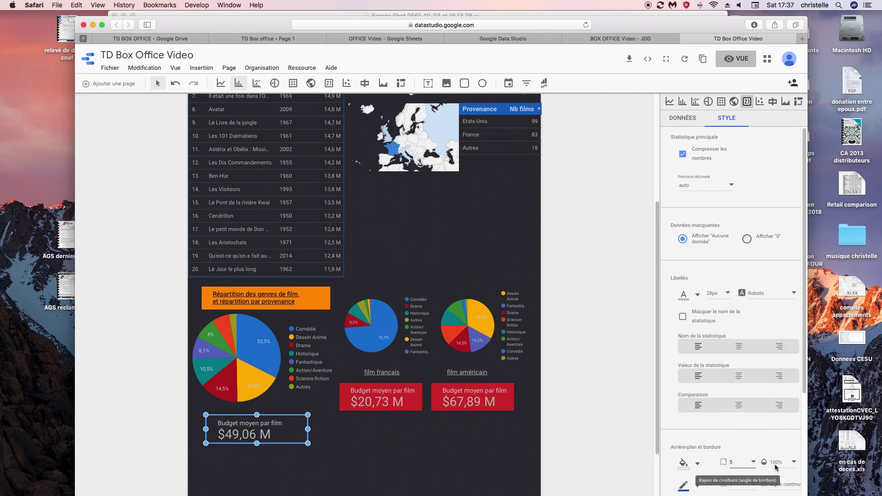
pyautogui.click(407, 464)
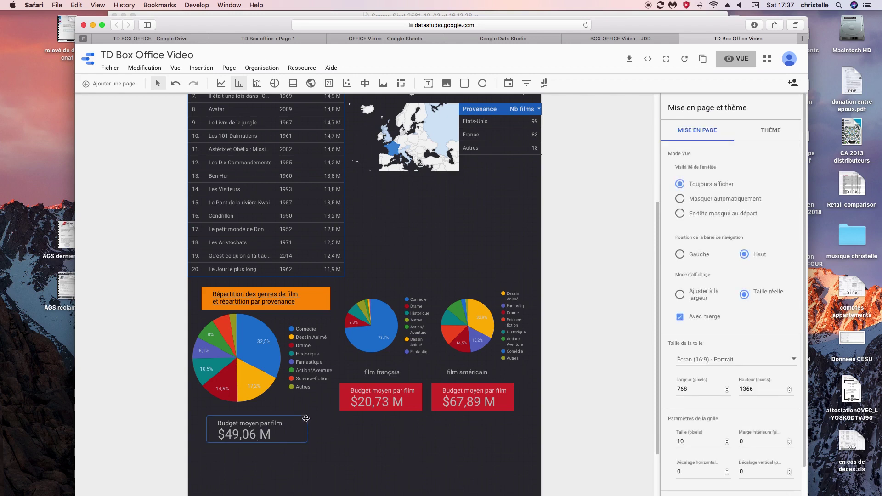
pyautogui.moveTo(278, 417); pyautogui.dragTo(272, 412)
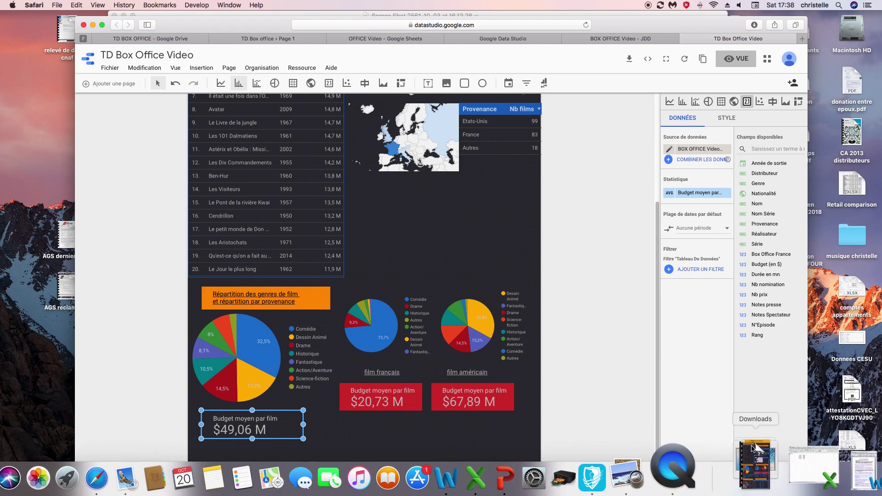
# - Create a new calculated field in the BOX OFFICE Video data source and name it "Ecart type budget"
pyautogui.click(744, 493)
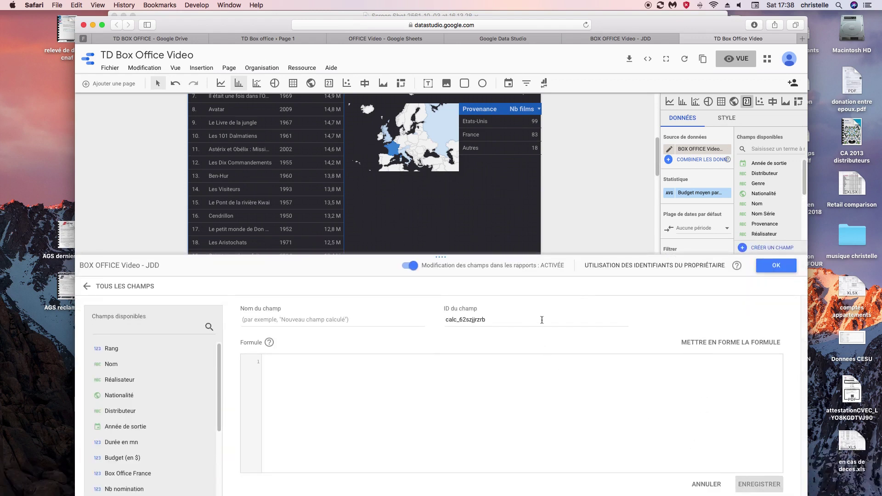
pyautogui.moveTo(329, 265); pyautogui.dragTo(329, 246)
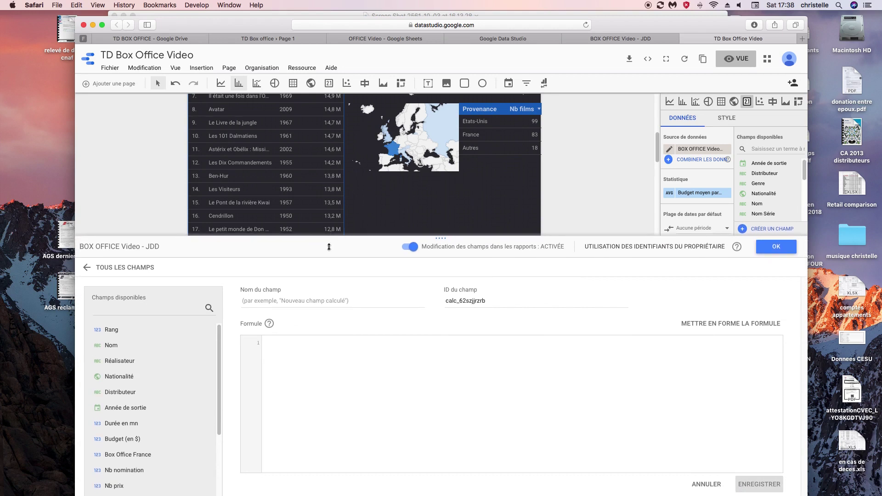
pyautogui.click(286, 299)
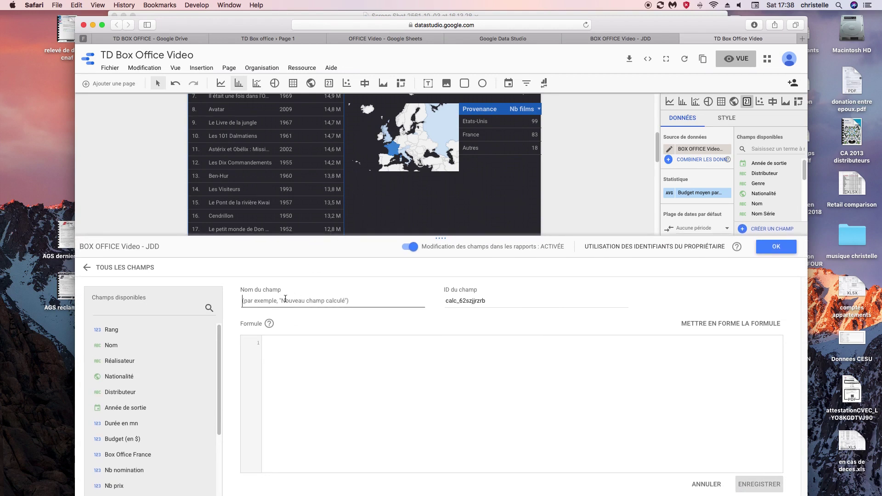
pyautogui.write('ec')
pyautogui.write('art type budget')
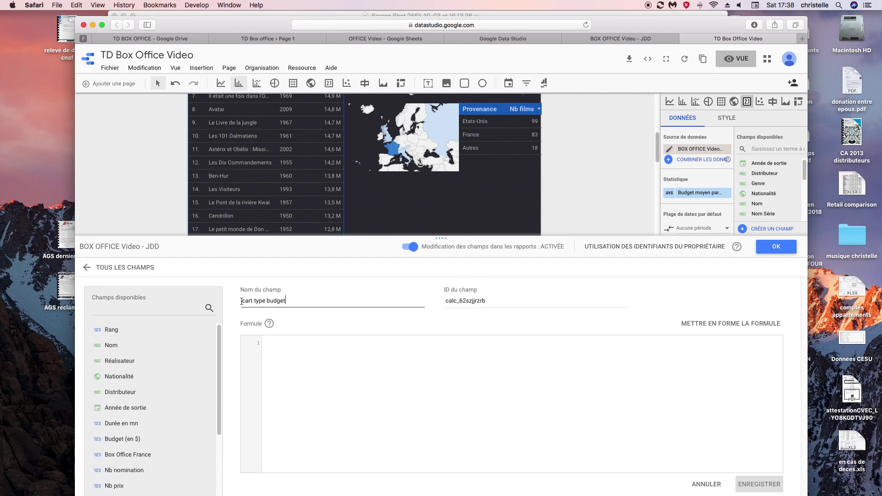
pyautogui.click(242, 301)
pyautogui.write('É')
# - Look up the standard deviation function and its syntax in the Data Studio help's function list, then return to the formula editor
pyautogui.click(268, 325)
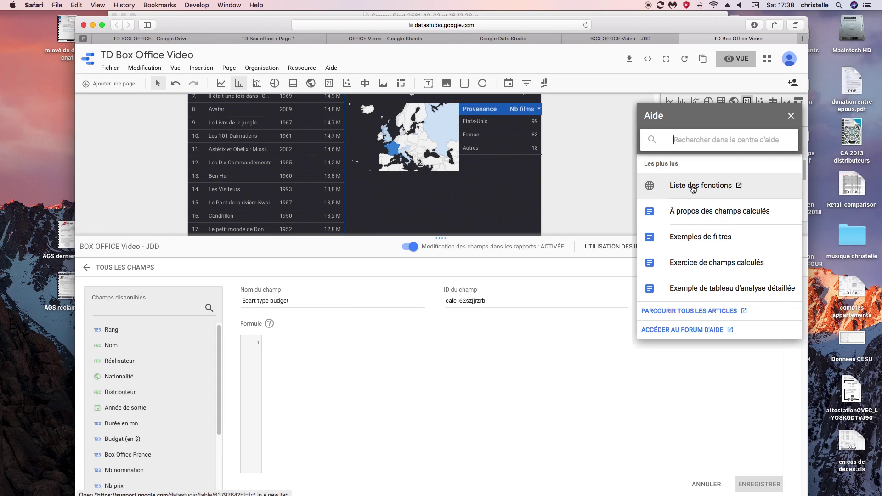
pyautogui.click(693, 186)
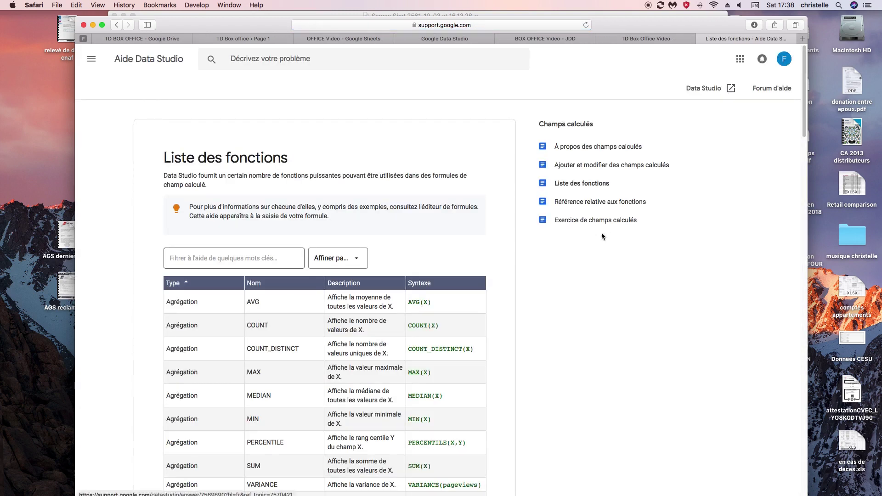
pyautogui.moveTo(804, 128); pyautogui.dragTo(804, 175)
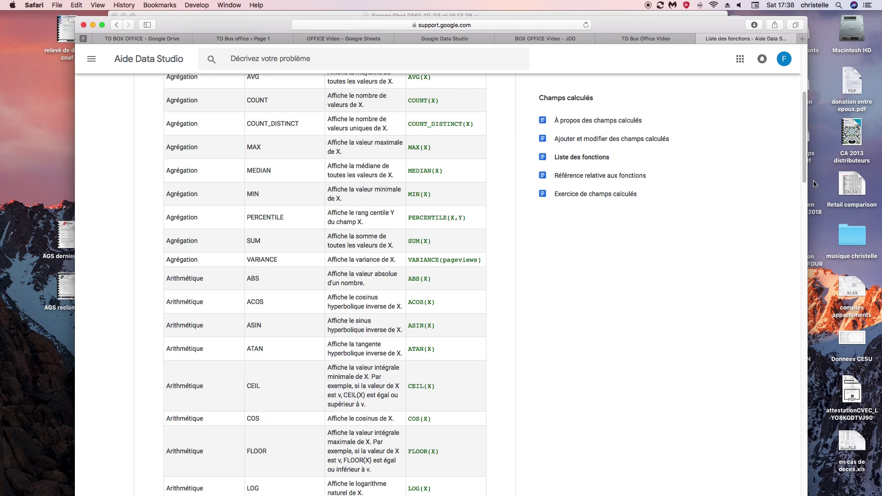
pyautogui.moveTo(802, 176); pyautogui.dragTo(802, 309)
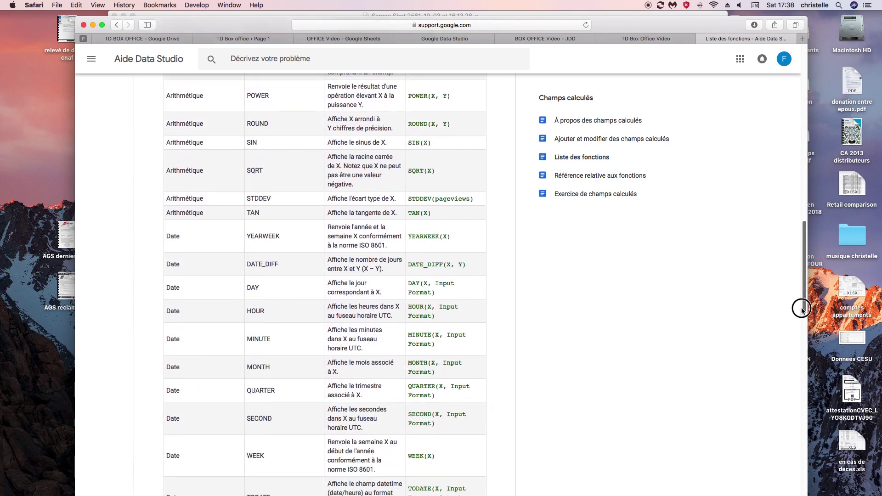
pyautogui.doubleClick(263, 199)
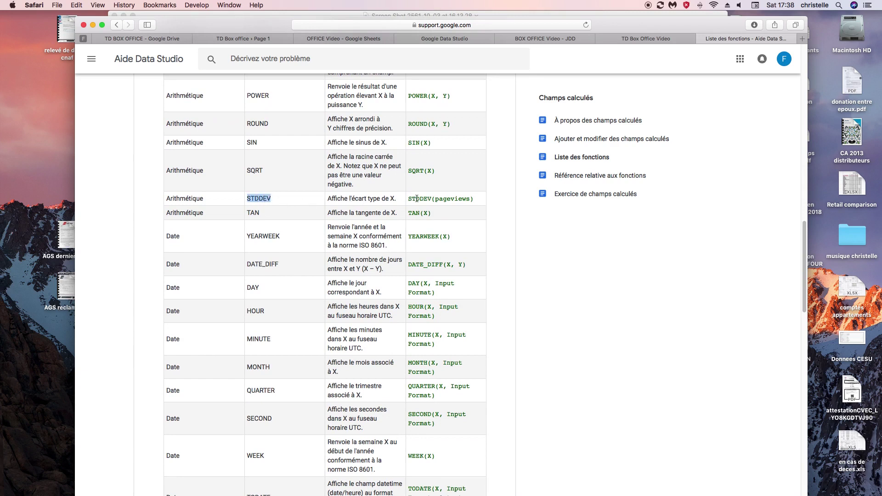
pyautogui.click(116, 26)
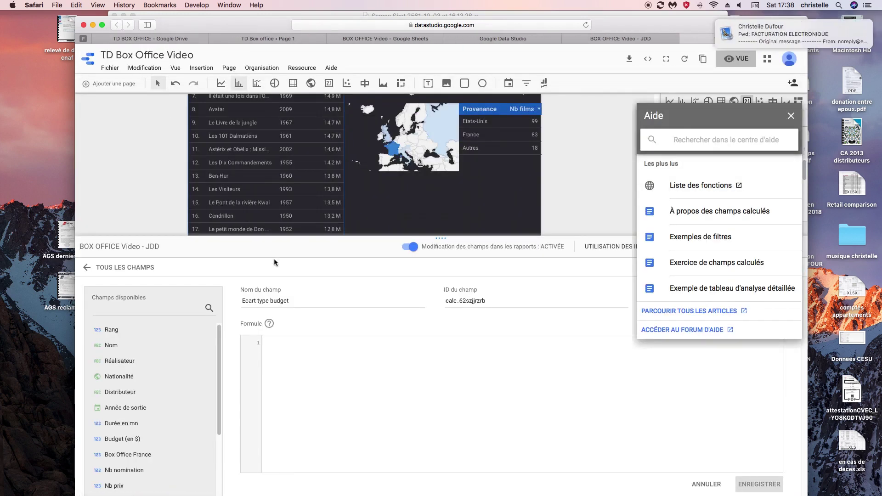
# - Insert the STDDEV() function into the calculated field's formula
pyautogui.click(282, 339)
pyautogui.write('STE-')
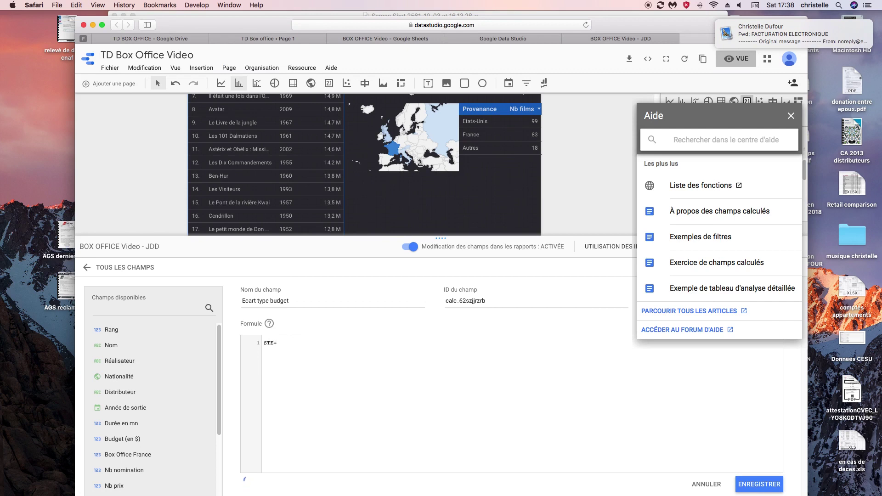
pyautogui.press('BackSpace')
pyautogui.press('BackSpace')
pyautogui.click(275, 359)
pyautogui.write('D')
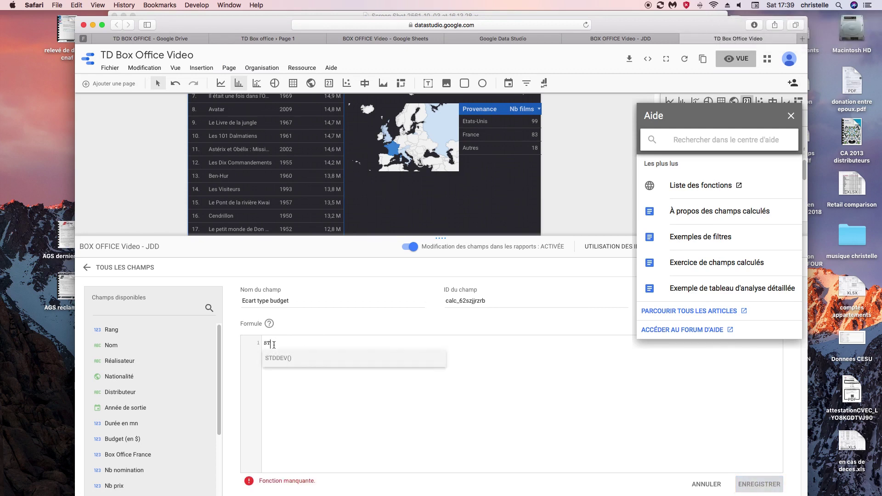
pyautogui.click(296, 362)
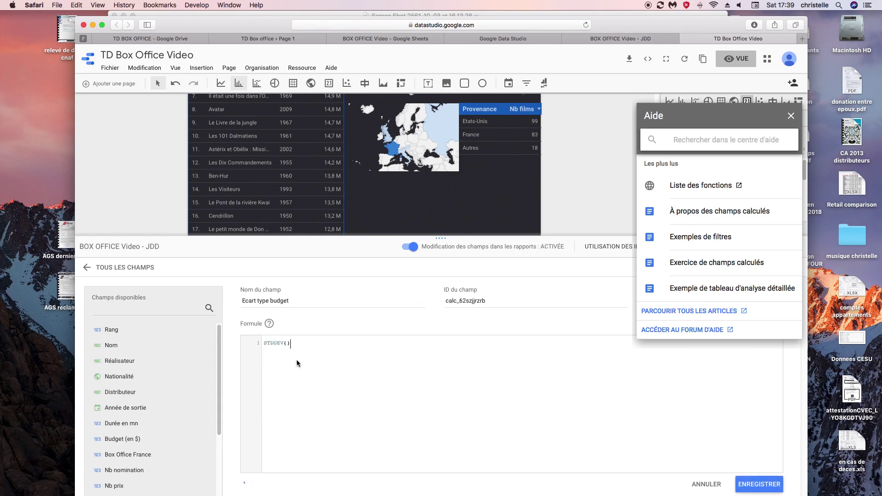
# - Complete the formula as STDDEV(Budget (en $)), close the help, and save the calculated field
pyautogui.click(286, 344)
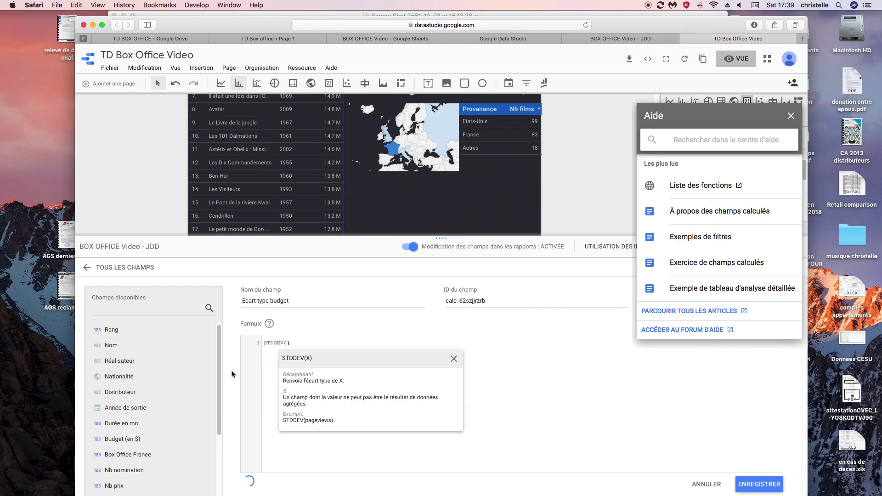
pyautogui.moveTo(195, 438); pyautogui.dragTo(294, 345)
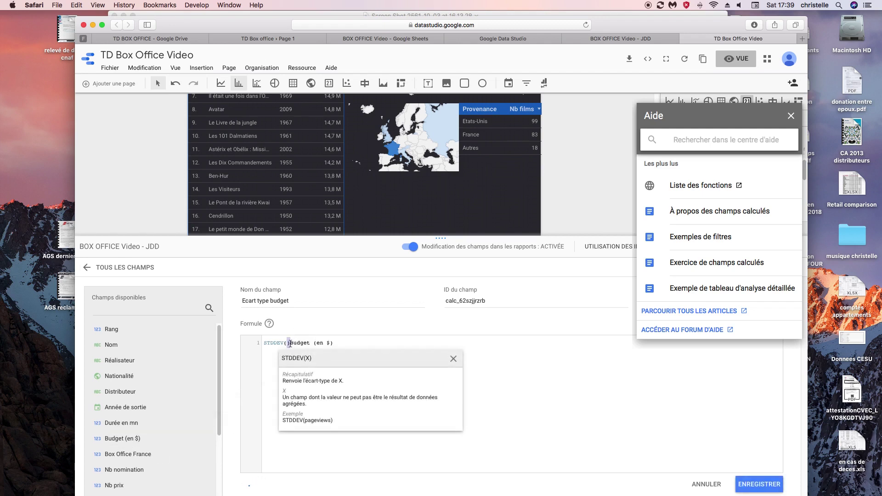
pyautogui.click(291, 344)
pyautogui.press('BackSpace')
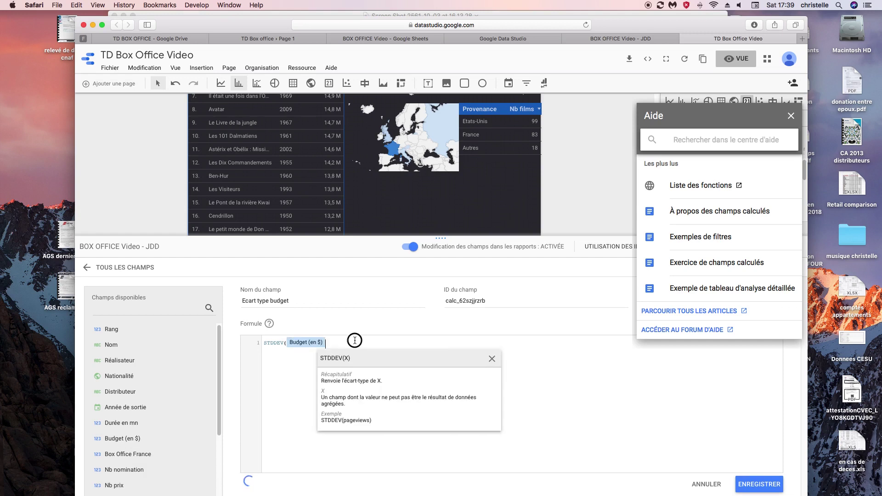
pyautogui.write(')')
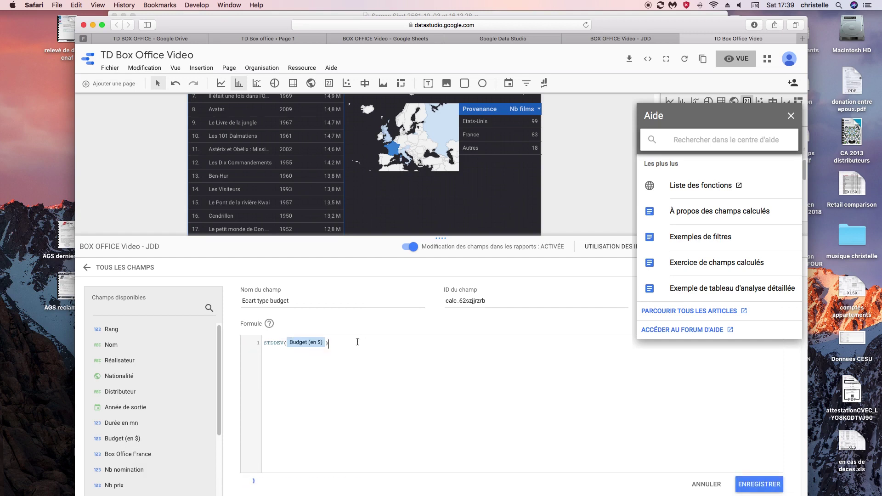
pyautogui.click(790, 116)
pyautogui.click(756, 484)
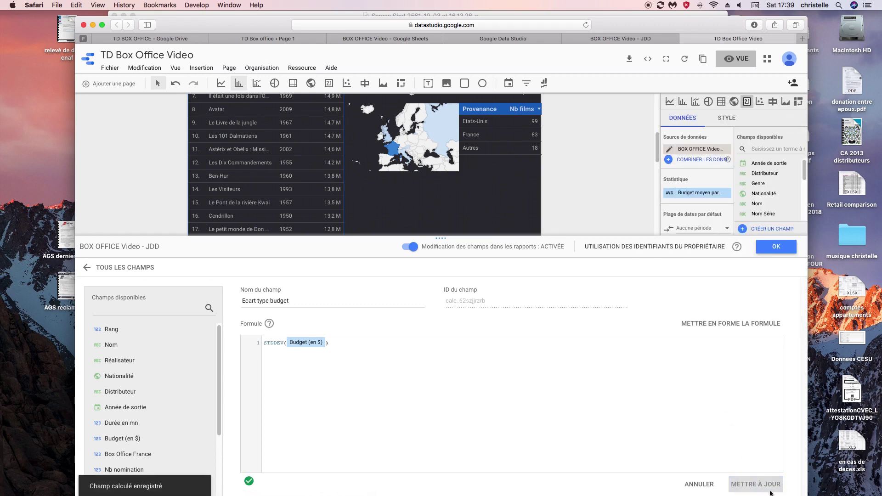
pyautogui.click(776, 247)
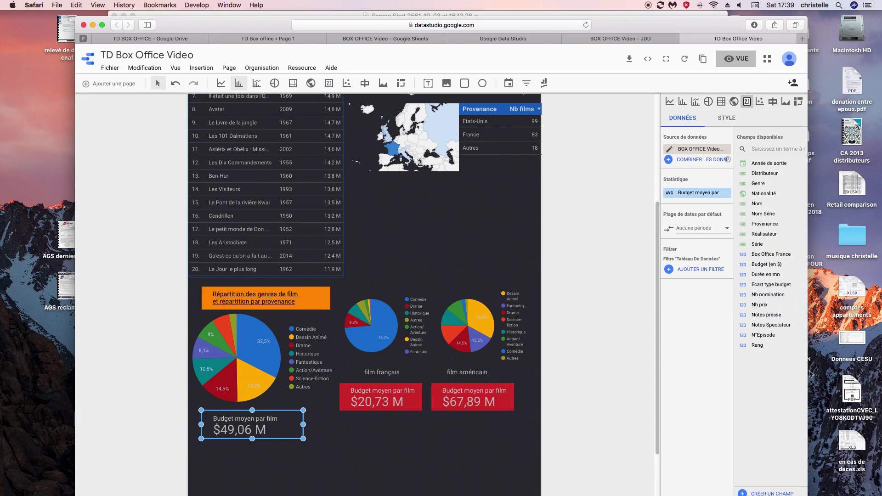
# - Add a scorecard below the overall "Budget moyen par film" scorecard and use Ecart type budget as its metric
pyautogui.moveTo(657, 353); pyautogui.dragTo(657, 392)
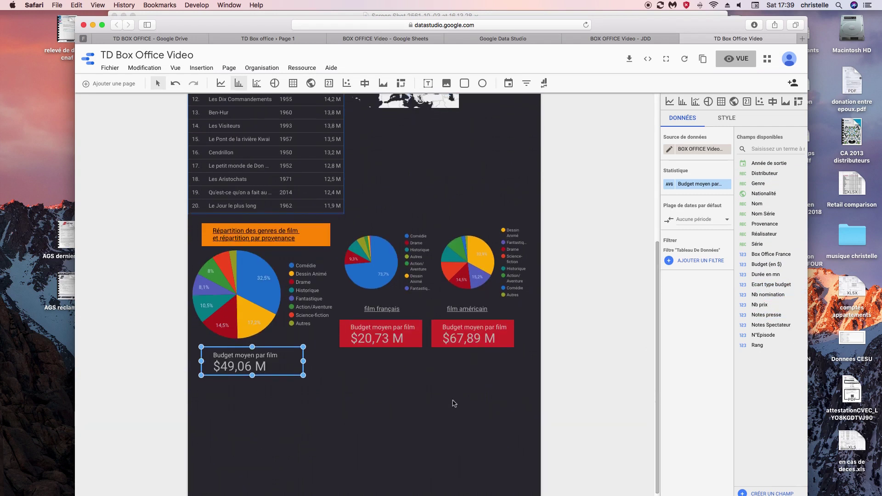
pyautogui.click(329, 83)
pyautogui.moveTo(202, 386); pyautogui.dragTo(308, 417)
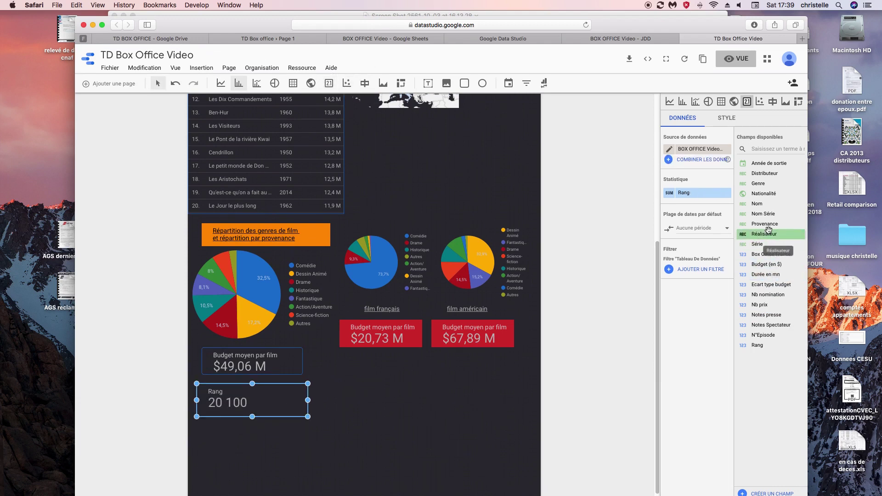
pyautogui.click(759, 287)
pyautogui.moveTo(758, 287); pyautogui.dragTo(684, 195)
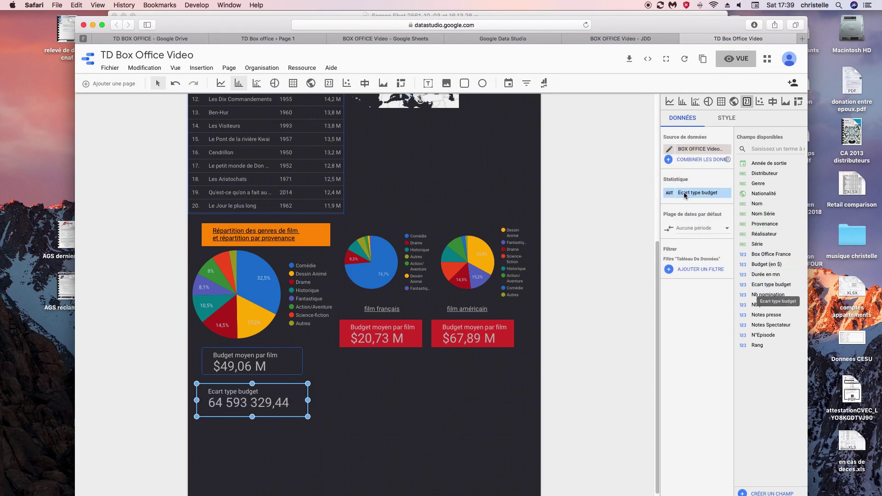
# - Compact the numbers in the Ecart type budget scorecard and narrow the card beneath the overall average budget
pyautogui.click(722, 120)
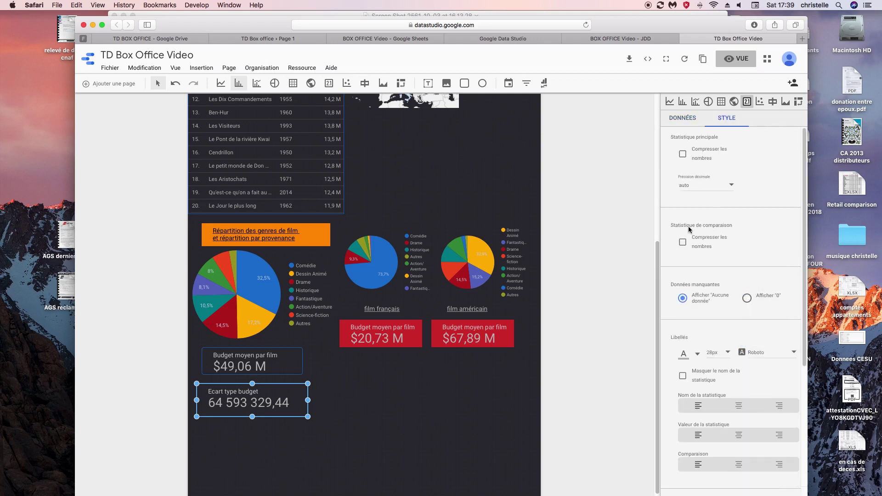
pyautogui.click(682, 154)
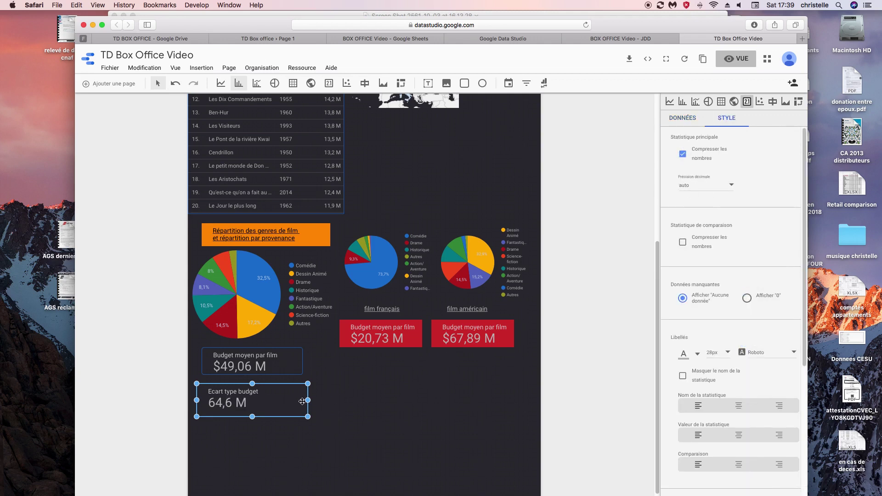
pyautogui.moveTo(308, 400); pyautogui.dragTo(260, 382)
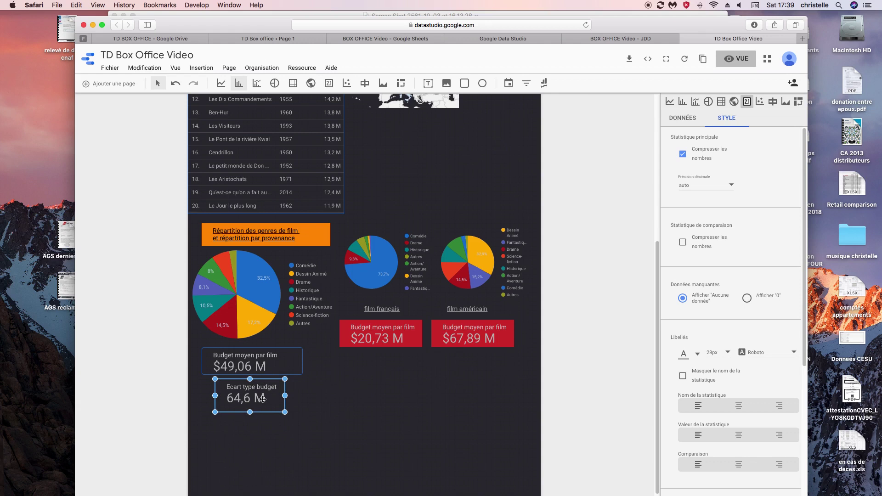
pyautogui.rightClick(275, 412)
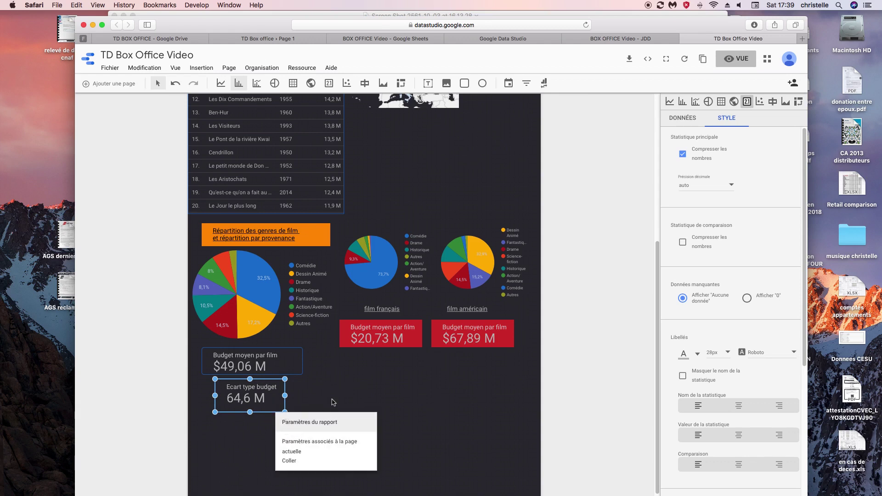
pyautogui.press('Escape')
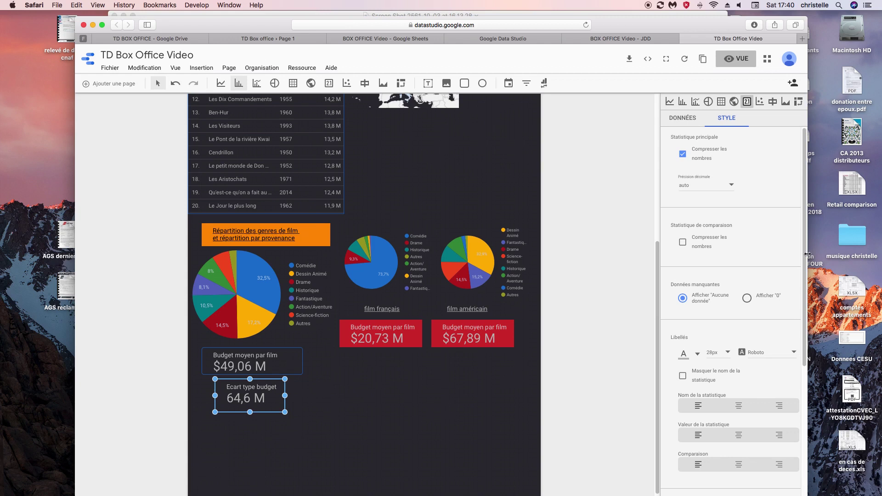
# - Give the Ecart type budget scorecard a corner radius of 5 and a blue border of weight 1
pyautogui.moveTo(802, 250); pyautogui.dragTo(801, 366)
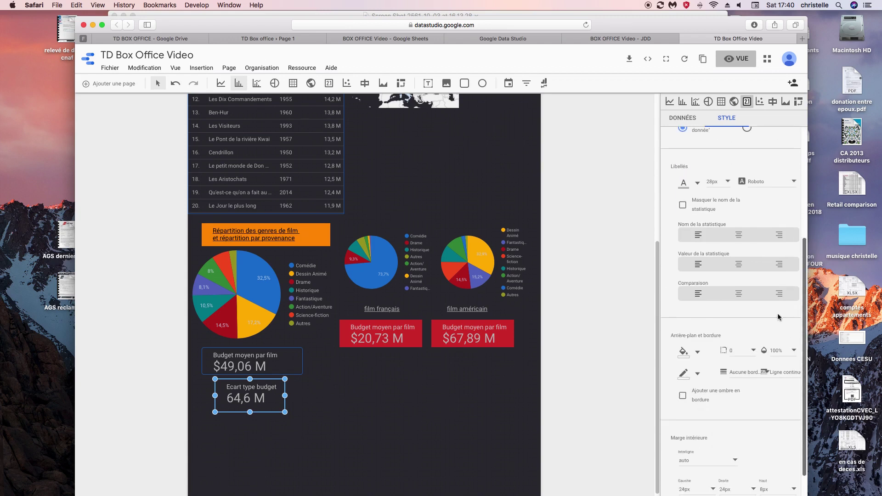
pyautogui.click(753, 351)
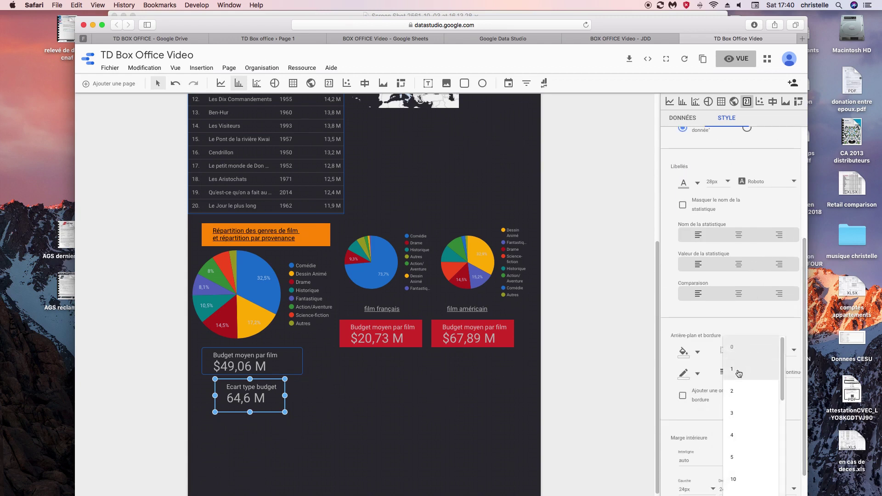
pyautogui.click(717, 410)
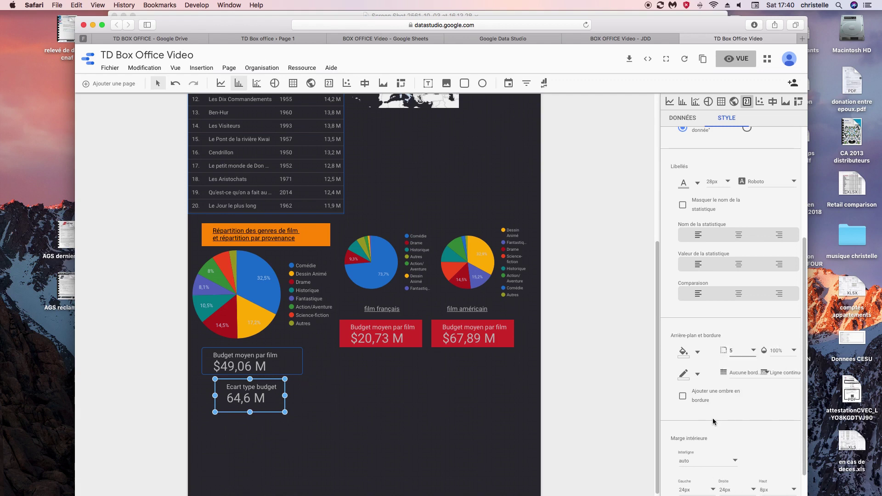
pyautogui.click(696, 374)
pyautogui.click(749, 409)
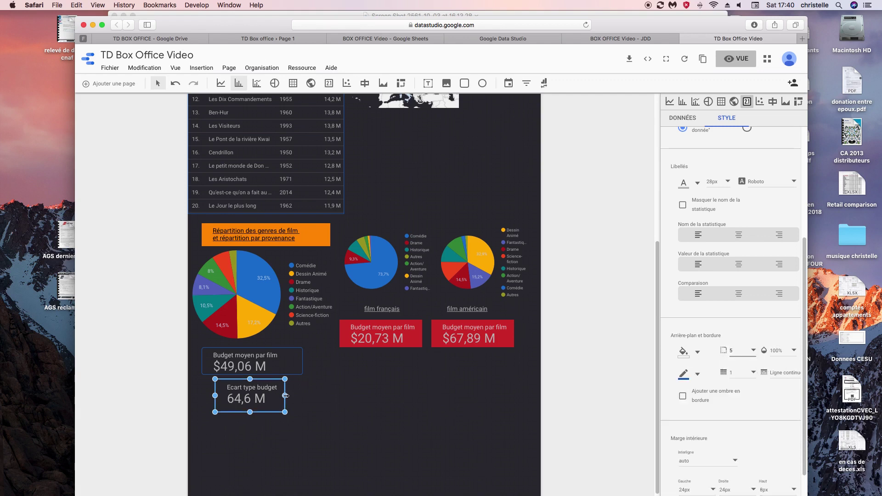
# - Place the Ecart type budget scorecard directly beside the overall Budget moyen par film card and resize both to fit side by side
pyautogui.moveTo(264, 382); pyautogui.dragTo(342, 350)
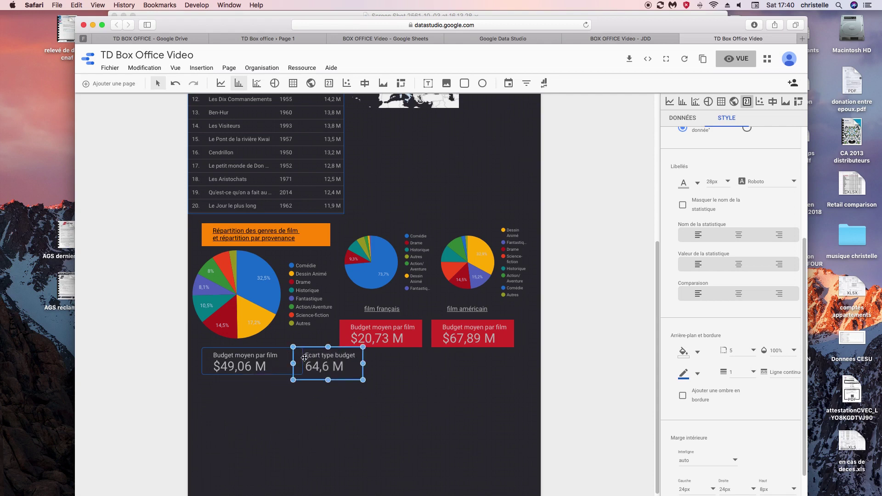
pyautogui.moveTo(253, 349); pyautogui.dragTo(311, 375)
pyautogui.click(309, 391)
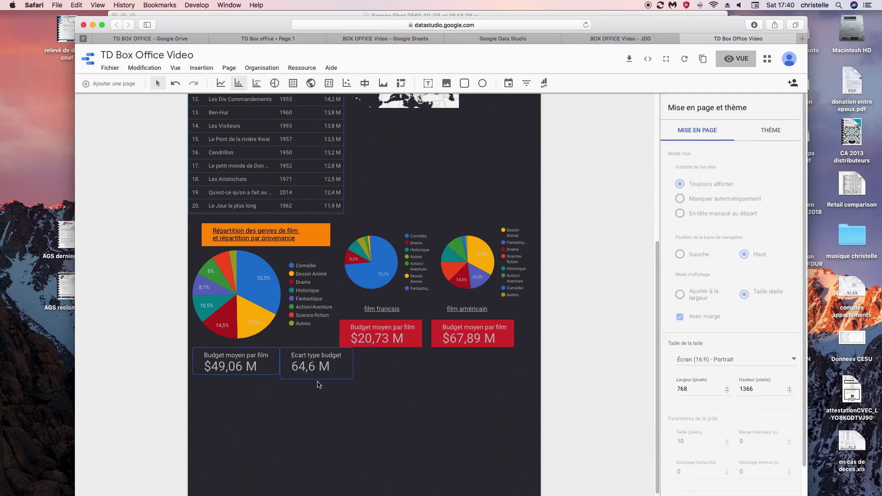
pyautogui.click(311, 372)
pyautogui.moveTo(316, 374); pyautogui.dragTo(344, 362)
pyautogui.click(370, 383)
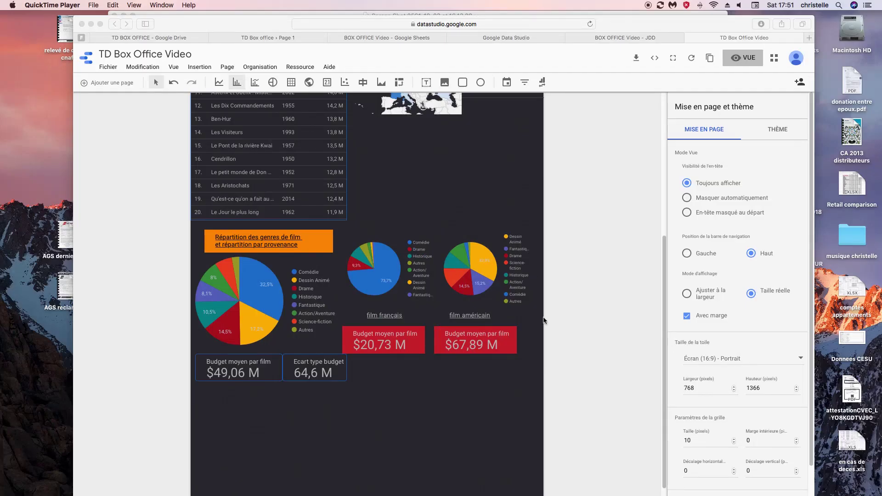
# - Insert a pie chart in the empty area between the map and the film français and film américain charts
pyautogui.click(492, 294)
pyautogui.click(476, 285)
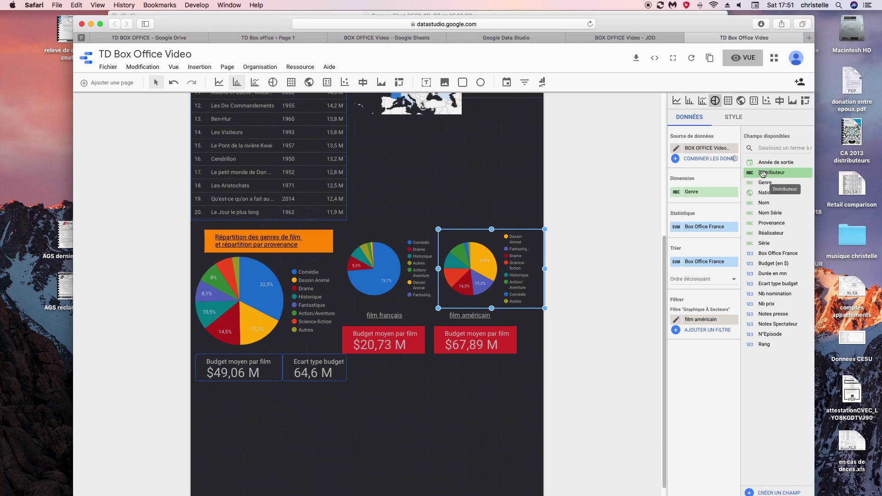
pyautogui.click(273, 82)
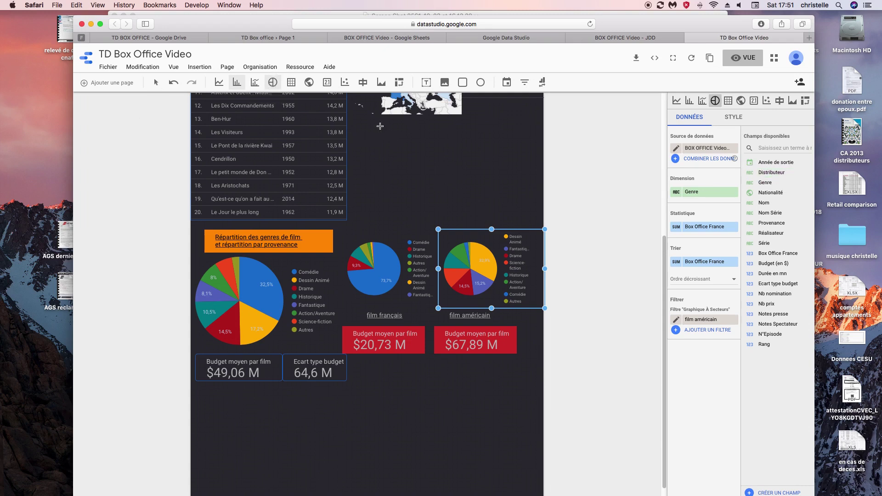
pyautogui.moveTo(380, 124); pyautogui.dragTo(488, 214)
pyautogui.moveTo(486, 217); pyautogui.dragTo(494, 221)
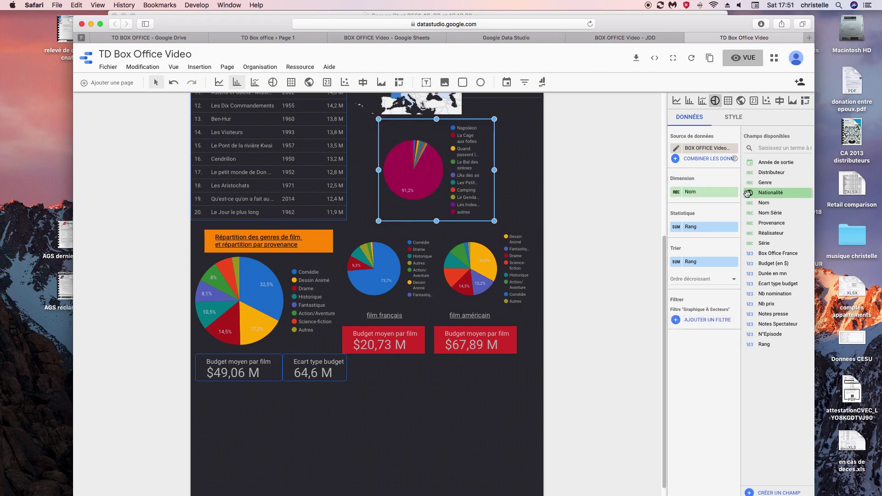
# - Set the new pie chart's dimension to Distributeur and its metric to Box Office France, and widen the chart slightly
pyautogui.moveTo(753, 172); pyautogui.dragTo(692, 193)
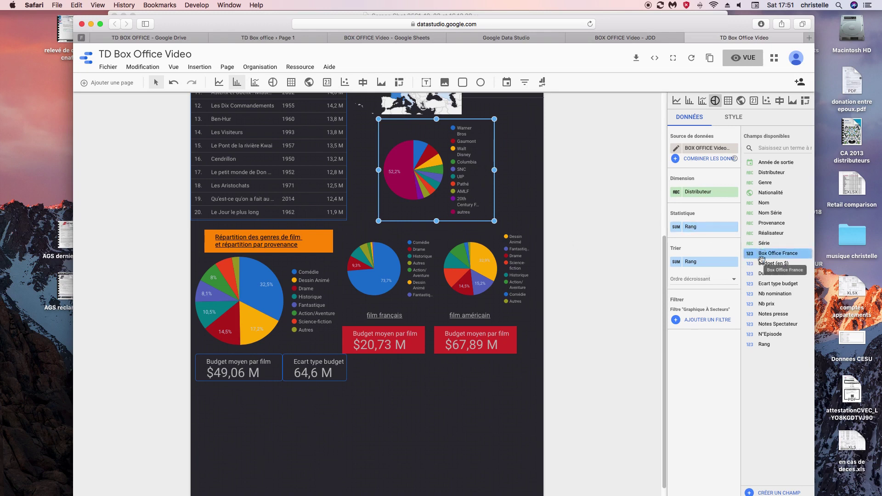
pyautogui.moveTo(763, 256); pyautogui.dragTo(695, 232)
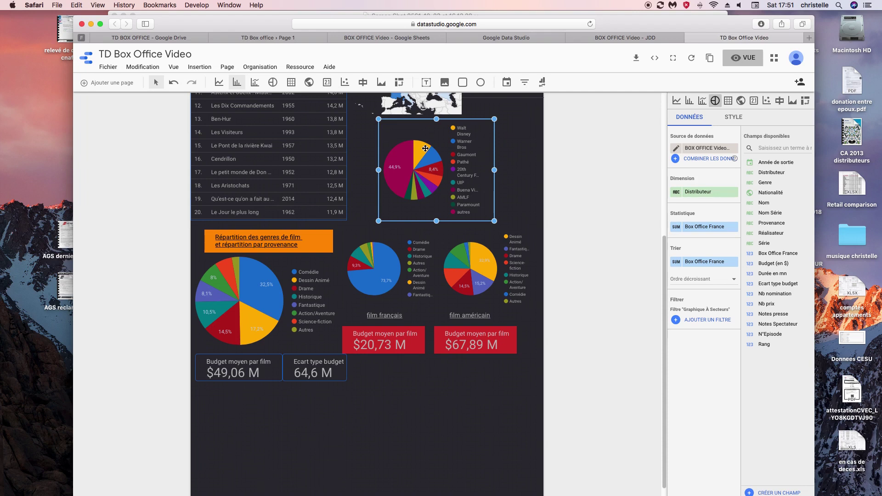
pyautogui.moveTo(497, 171); pyautogui.dragTo(509, 170)
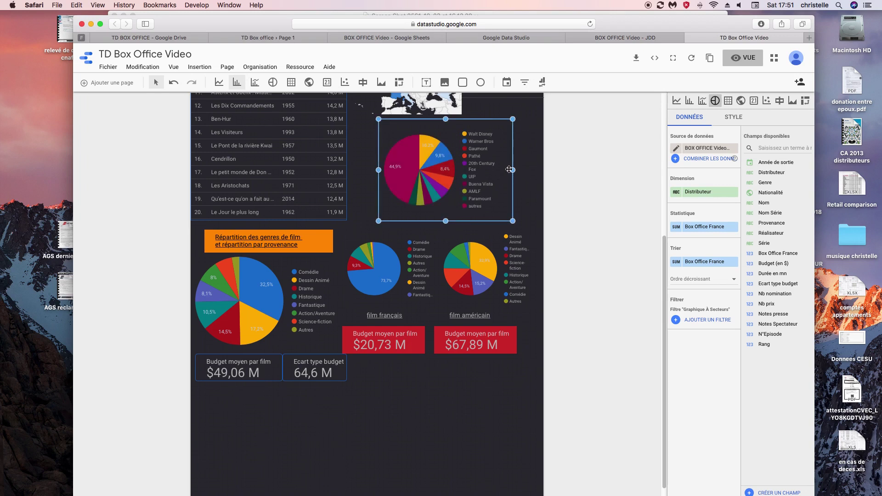
# - Set the distributor pie chart to display 20 slices
pyautogui.click(734, 118)
pyautogui.click(738, 153)
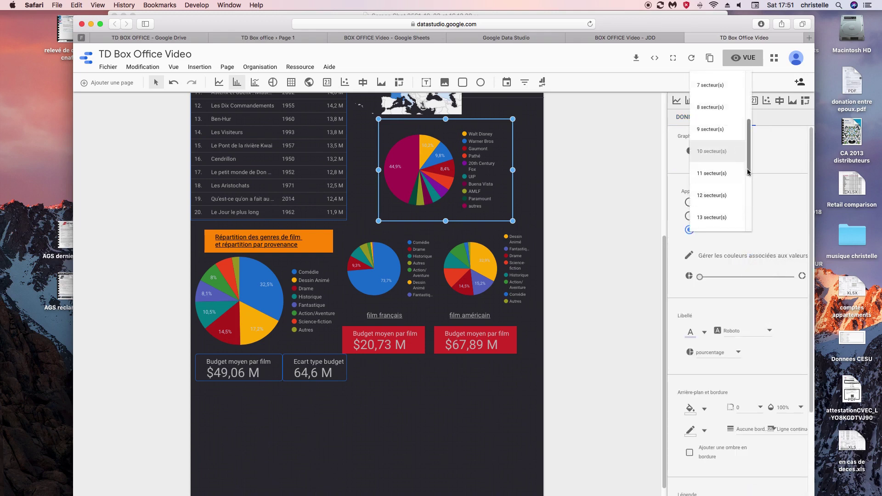
pyautogui.moveTo(748, 172); pyautogui.dragTo(750, 226)
pyautogui.click(713, 220)
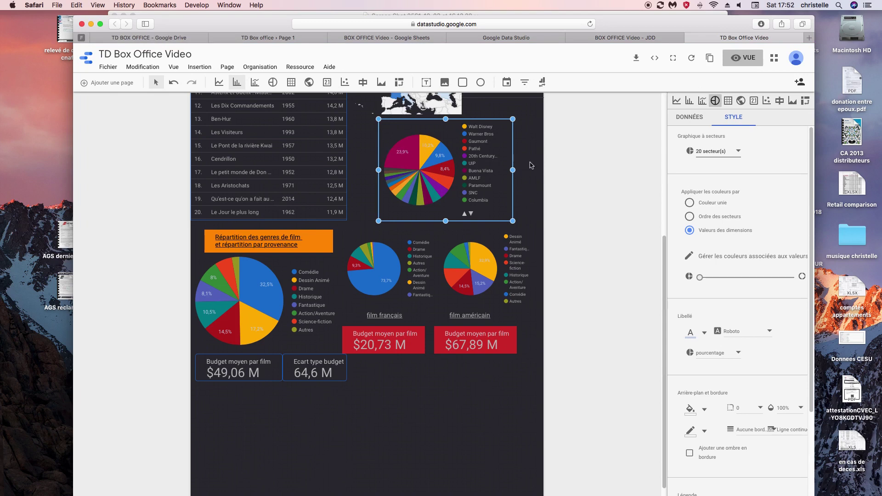
pyautogui.click(531, 168)
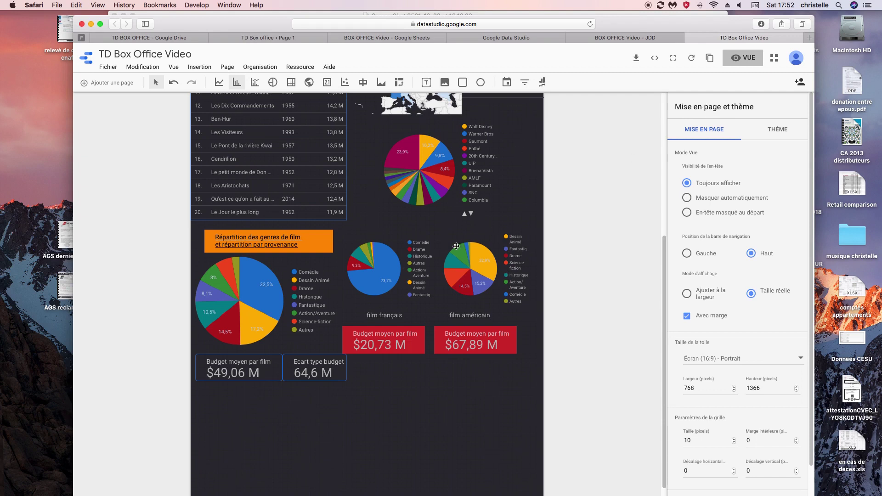
# - Insert a table in the empty area below the overall budget scorecards, reaching down to the page's lower edge
pyautogui.click(483, 288)
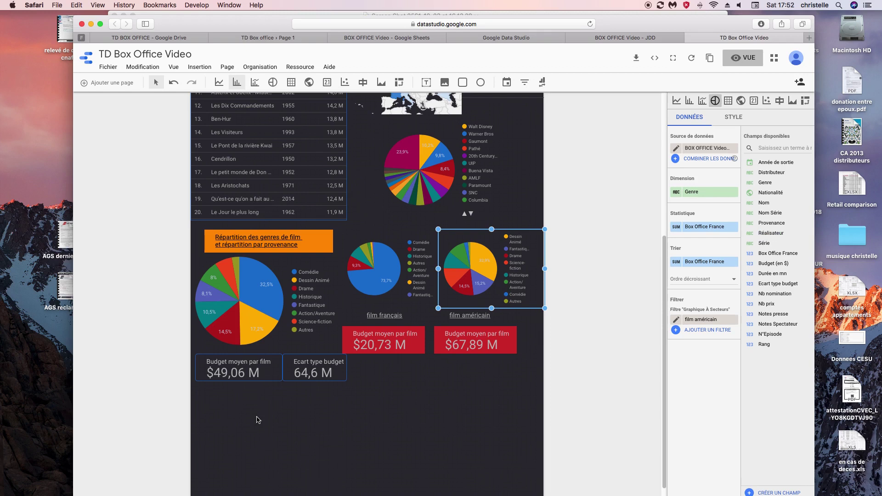
pyautogui.click(292, 84)
pyautogui.moveTo(204, 392); pyautogui.dragTo(354, 467)
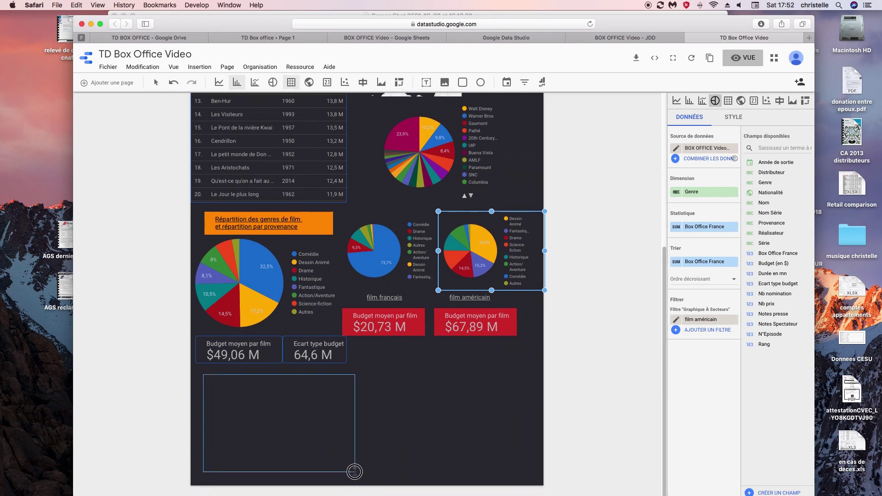
pyautogui.moveTo(294, 371); pyautogui.dragTo(294, 380)
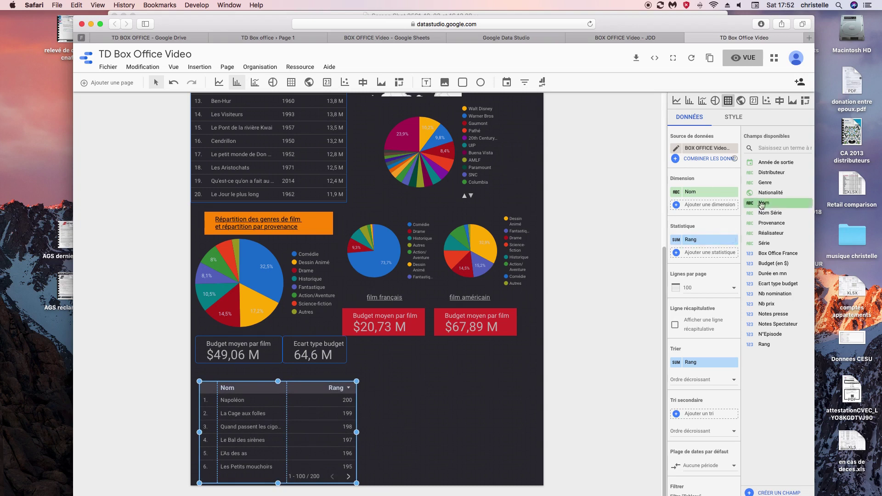
# - Set the new table's dimension to Réalisateur and replace its Rang metric with Box Office France
pyautogui.moveTo(765, 233); pyautogui.dragTo(704, 198)
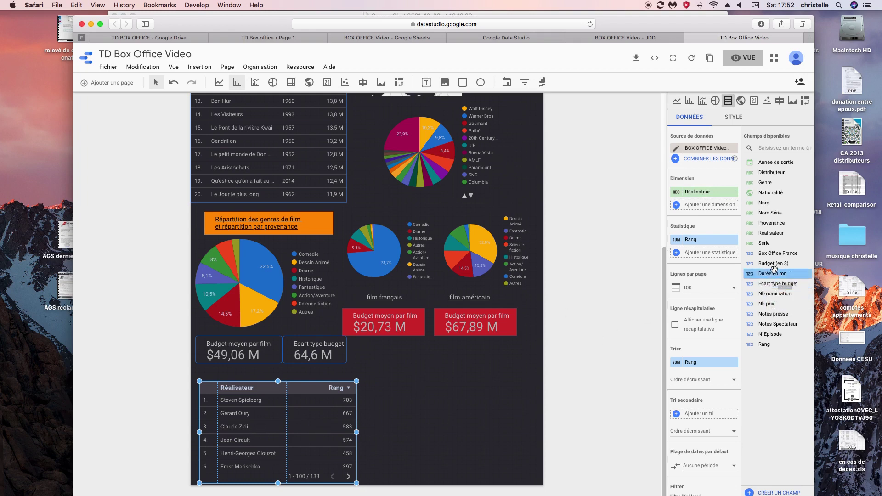
pyautogui.moveTo(777, 253); pyautogui.dragTo(703, 249)
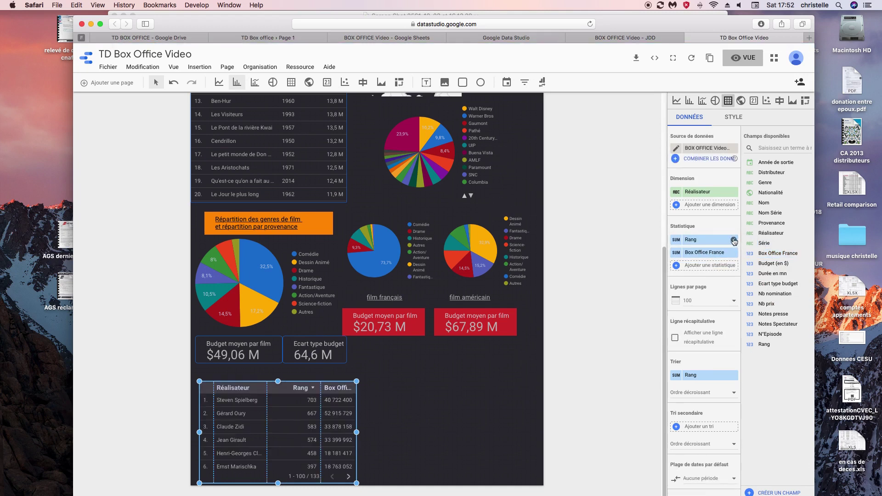
pyautogui.click(733, 240)
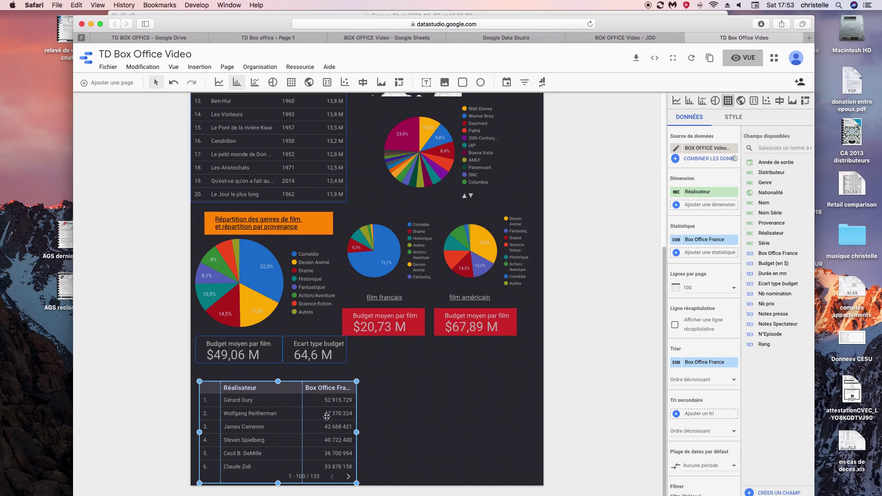
# - Hide the row numbers and the pagination of the Réalisateur table
pyautogui.click(731, 117)
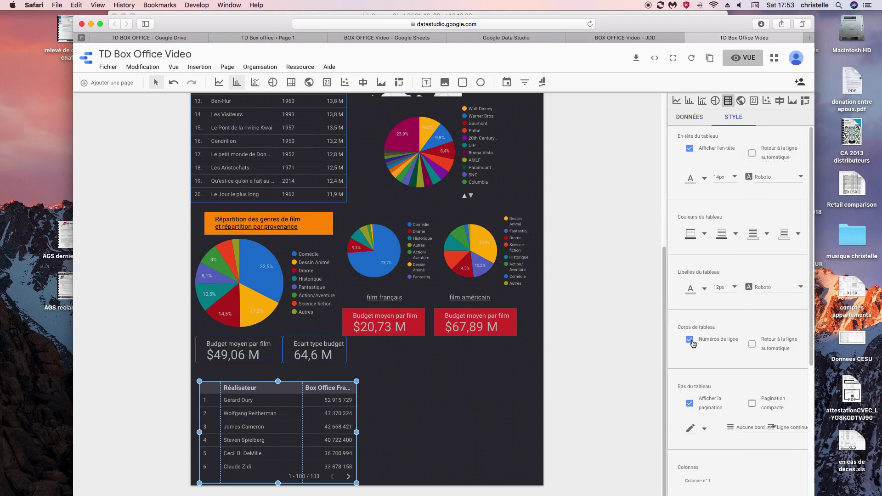
pyautogui.click(690, 340)
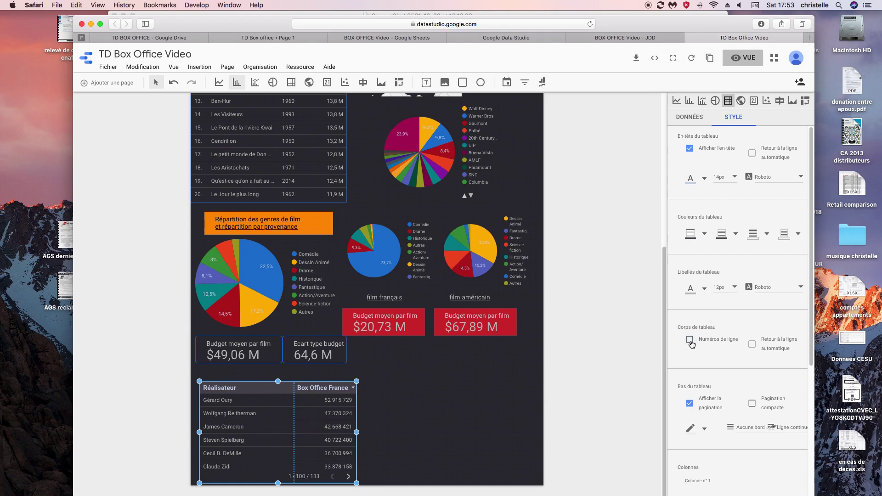
pyautogui.click(690, 404)
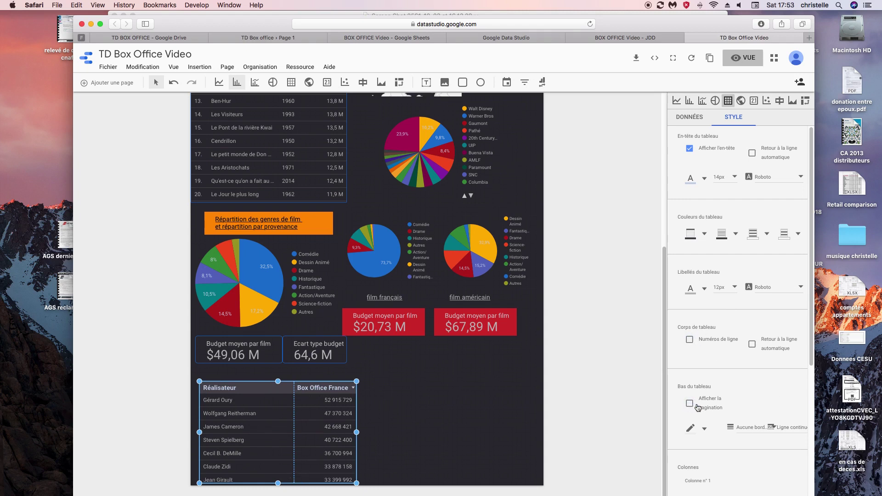
# - Give the Réalisateur table a blue border of weight 1
pyautogui.moveTo(810, 359); pyautogui.dragTo(811, 494)
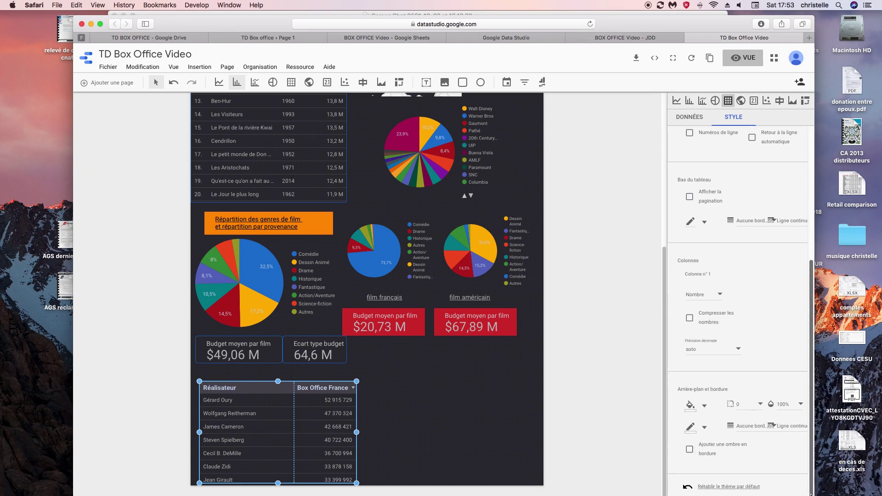
pyautogui.click(754, 429)
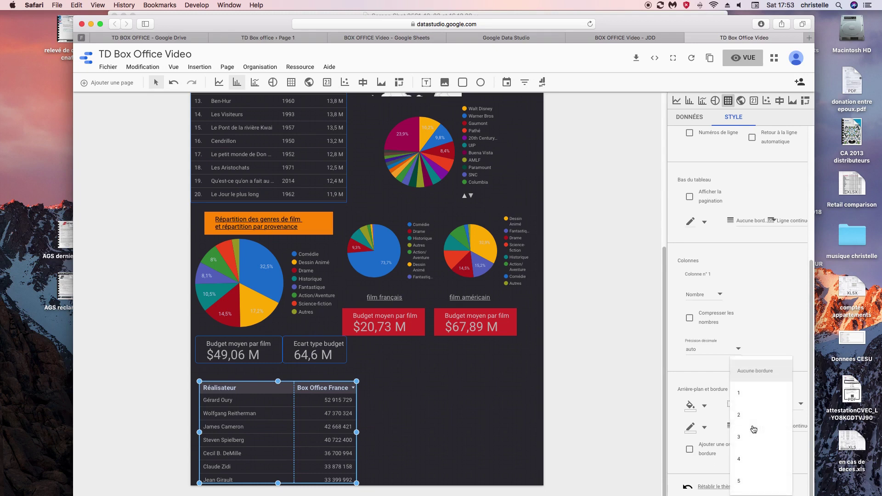
pyautogui.click(740, 392)
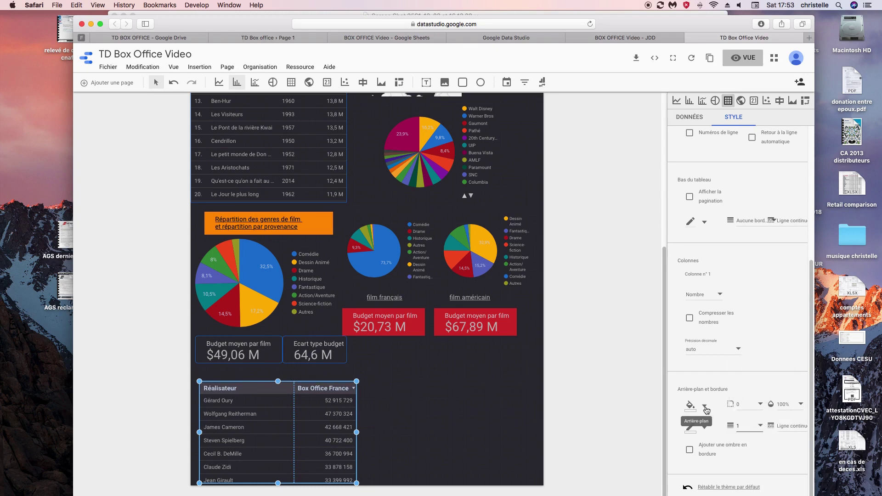
pyautogui.click(705, 428)
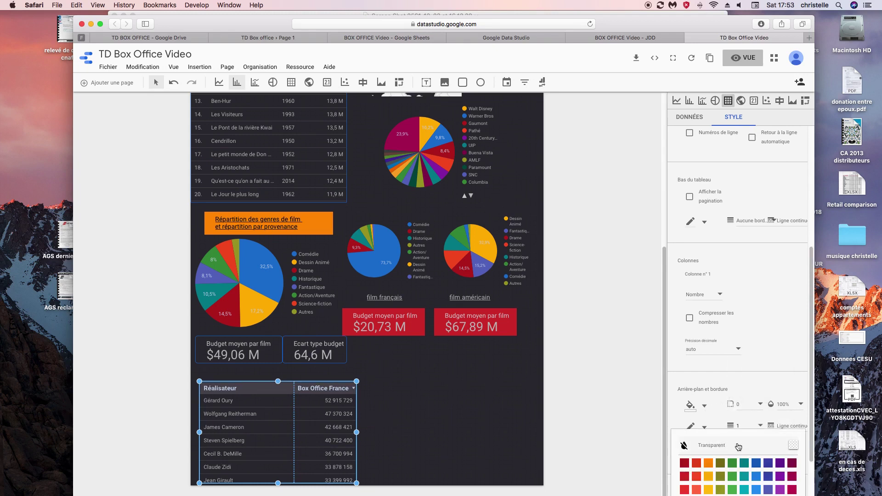
pyautogui.click(756, 463)
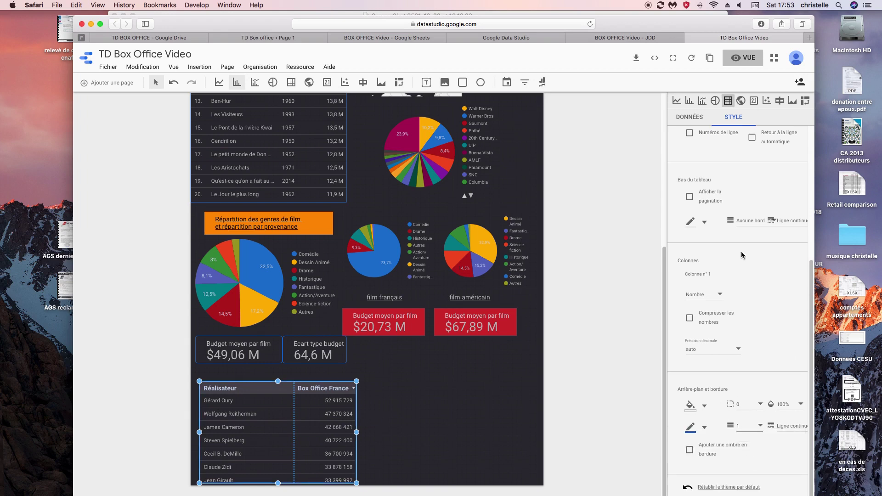
# - Color the Réalisateur table's header blue and compact the numbers of its Box Office France column
pyautogui.moveTo(807, 266); pyautogui.dragTo(801, 152)
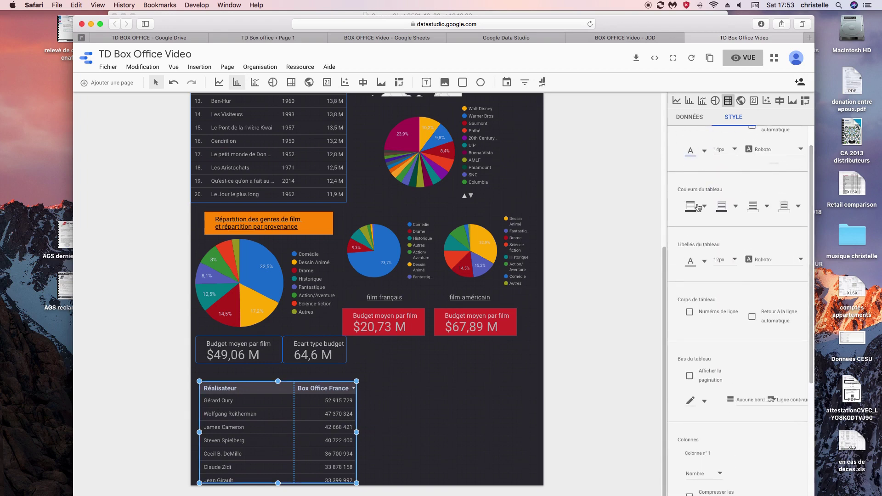
pyautogui.click(703, 206)
pyautogui.click(758, 242)
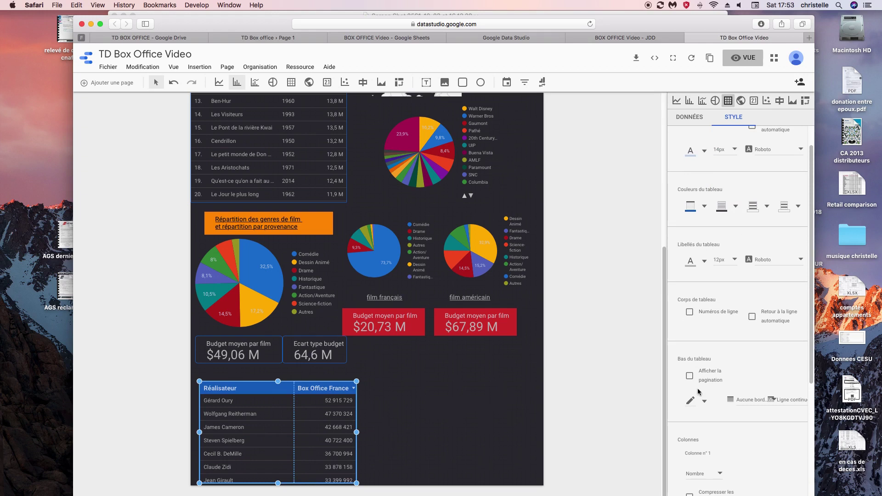
pyautogui.moveTo(812, 296); pyautogui.dragTo(815, 395)
pyautogui.click(689, 350)
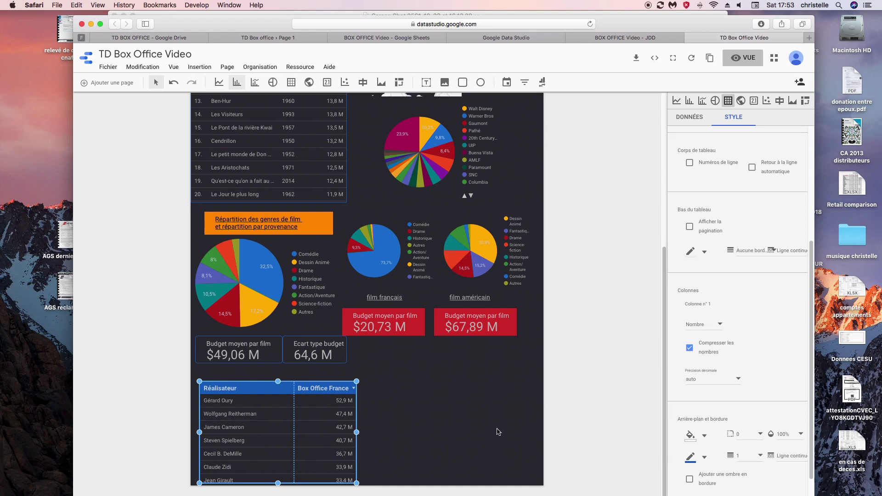
# - Add Rang as a metric before Box Office France in the Réalisateur table and set its aggregation to Nombre
pyautogui.click(688, 117)
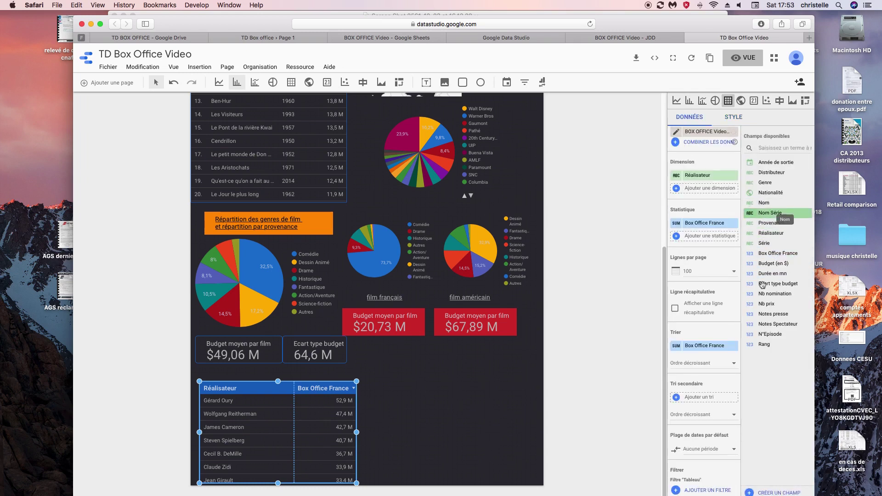
pyautogui.moveTo(758, 345); pyautogui.dragTo(702, 225)
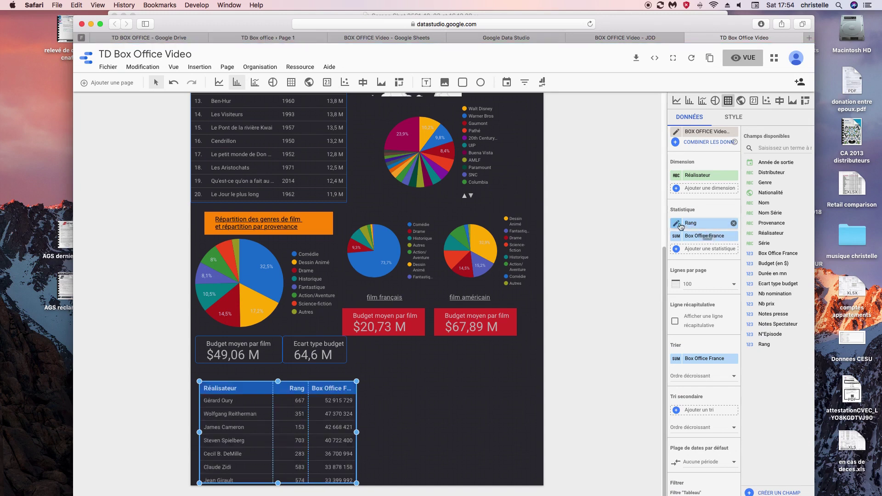
pyautogui.click(677, 224)
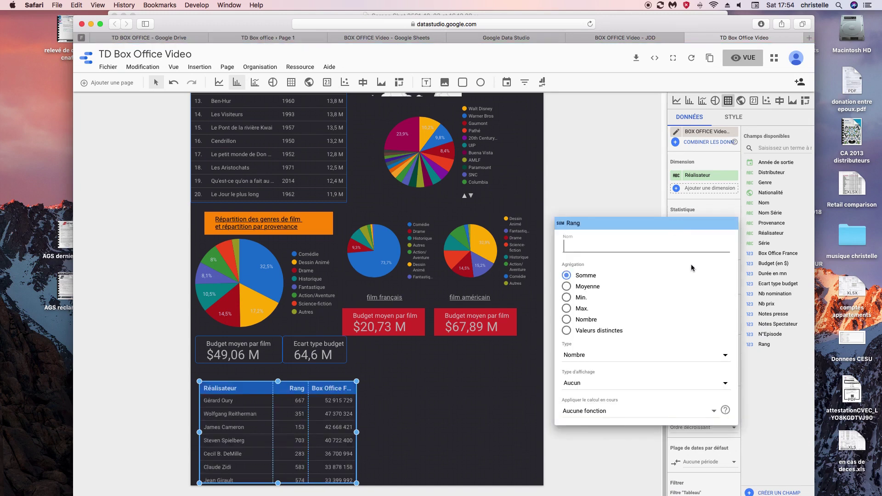
pyautogui.click(566, 320)
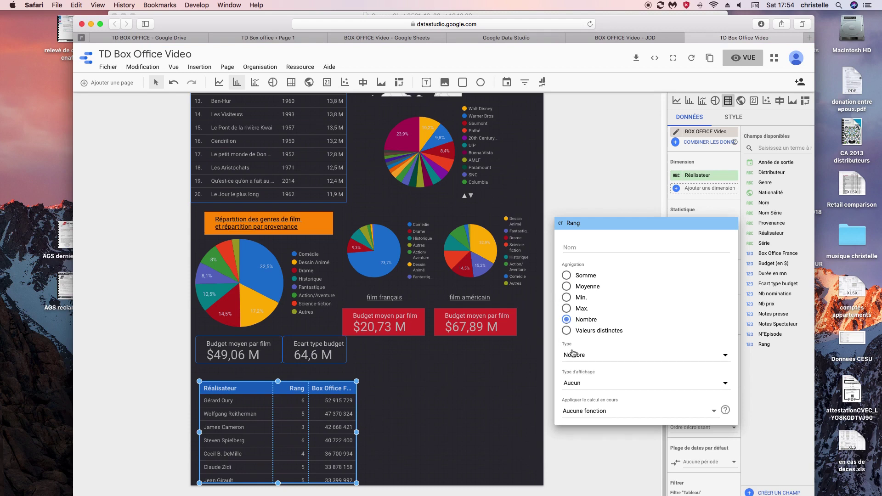
pyautogui.click(464, 420)
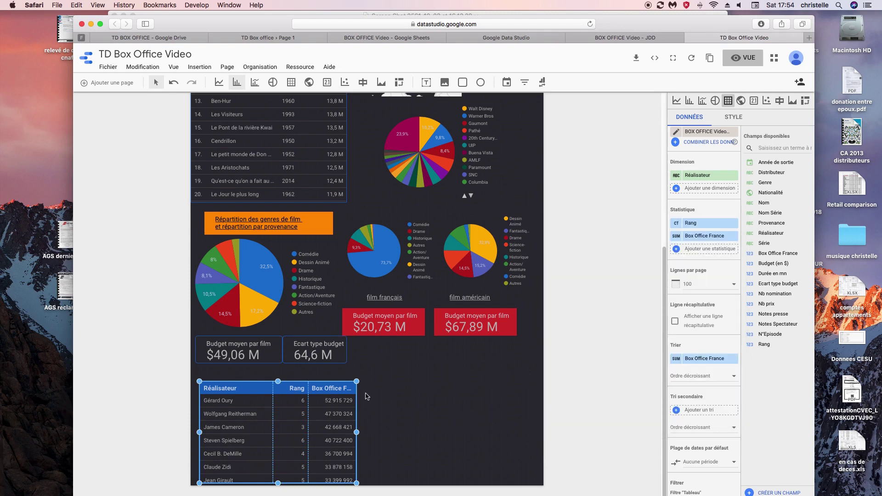
# - Compact the numbers of the Réalisateur table's second metric column and turn compacting off for the first one
pyautogui.click(733, 119)
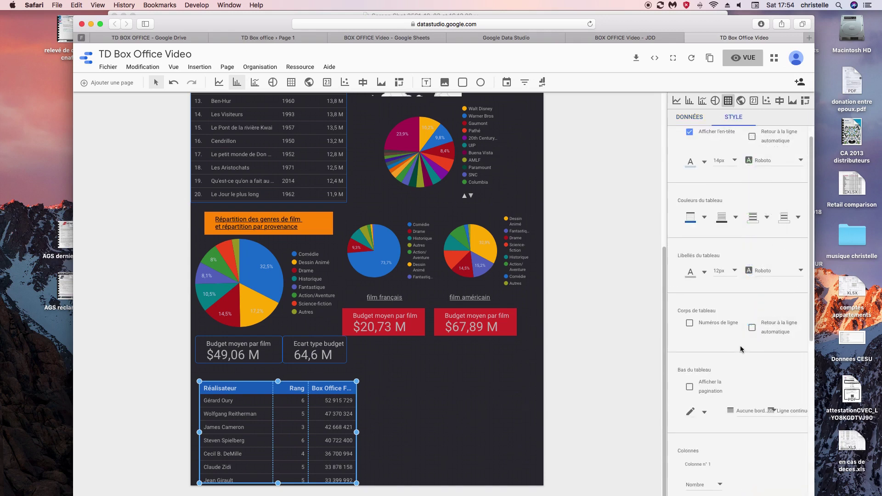
pyautogui.moveTo(812, 337); pyautogui.dragTo(810, 459)
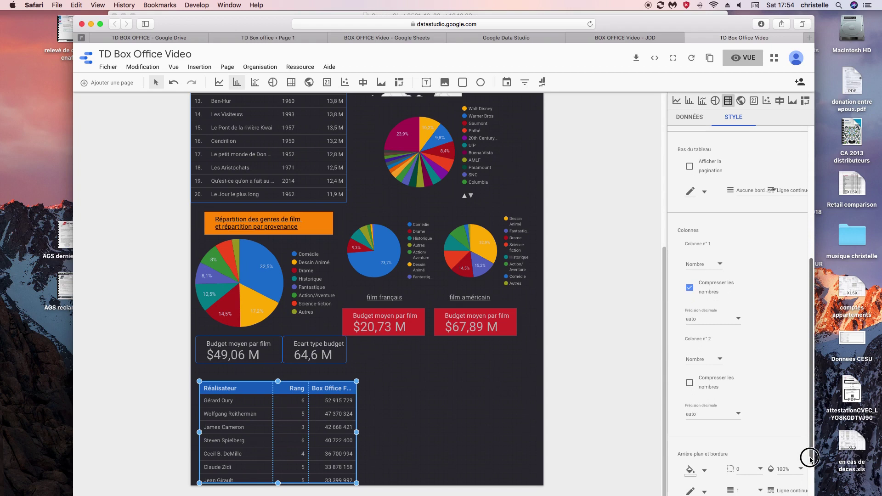
pyautogui.click(689, 383)
pyautogui.click(689, 287)
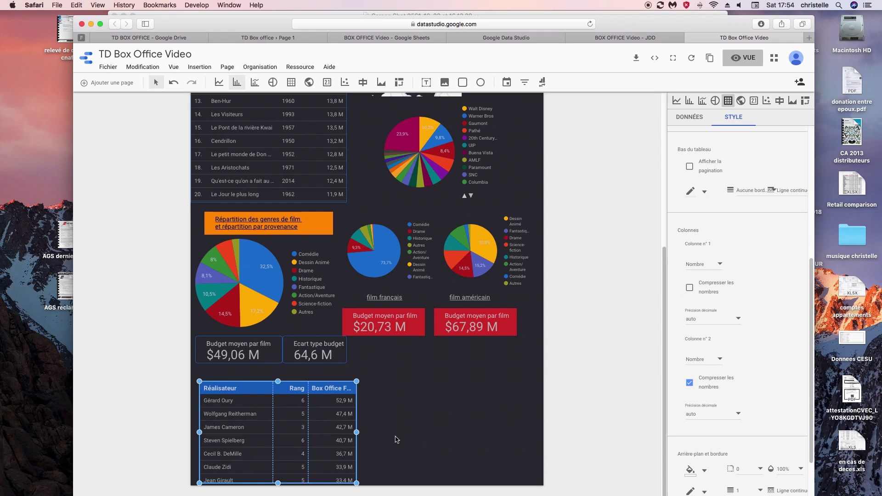
pyautogui.click(394, 419)
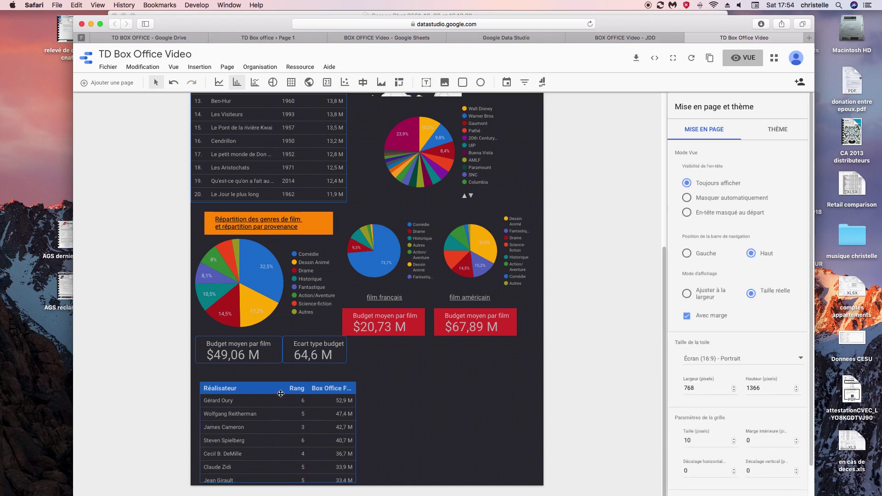
# - Narrow the Rang column of the Réalisateur table to give the Box Office France column more width
pyautogui.click(293, 394)
pyautogui.moveTo(308, 391); pyautogui.dragTo(300, 391)
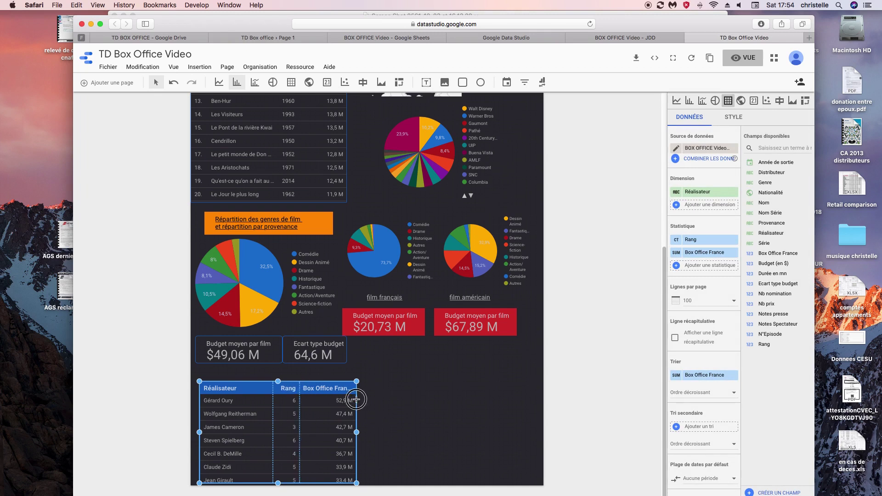
pyautogui.click(356, 400)
pyautogui.click(356, 399)
pyautogui.click(351, 400)
pyautogui.click(359, 398)
pyautogui.click(325, 424)
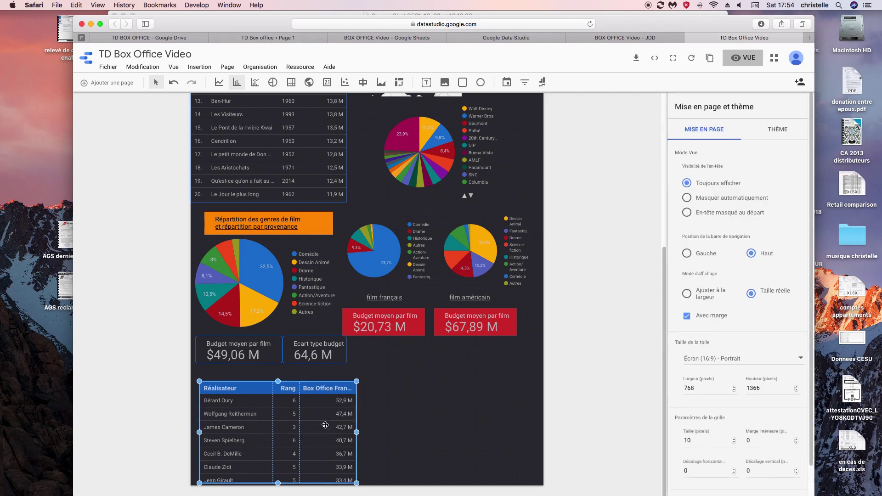
# - Rename the Réalisateur table's Rang metric as Nb
pyautogui.click(681, 242)
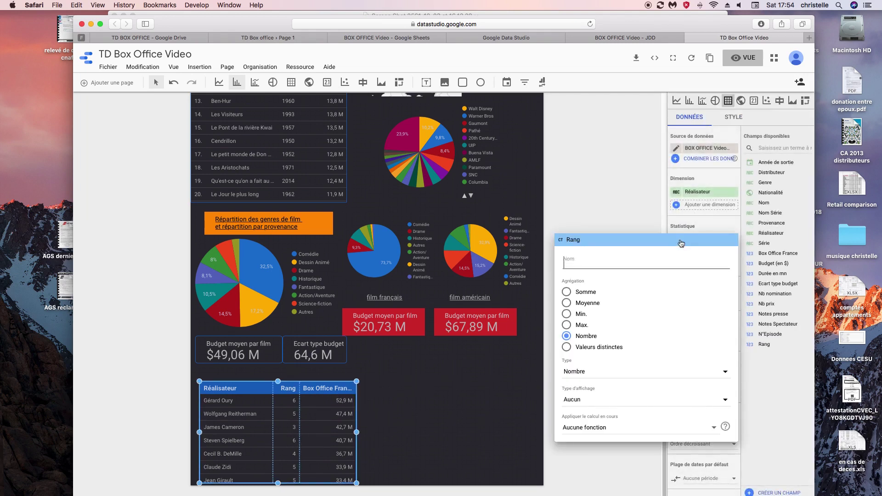
pyautogui.write('N')
pyautogui.press('BackSpace')
pyautogui.write('Nb')
pyautogui.click(583, 217)
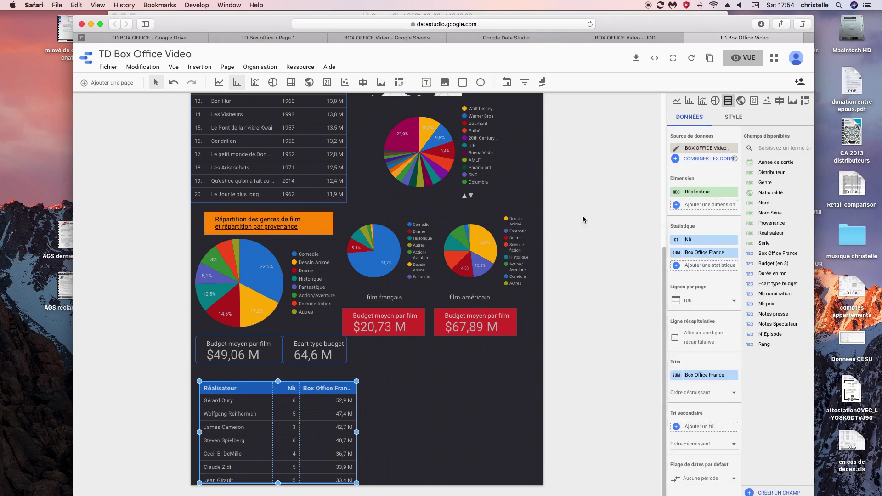
# - Rename the Réalisateur table's Box Office France metric as Nb Entrées
pyautogui.click(675, 255)
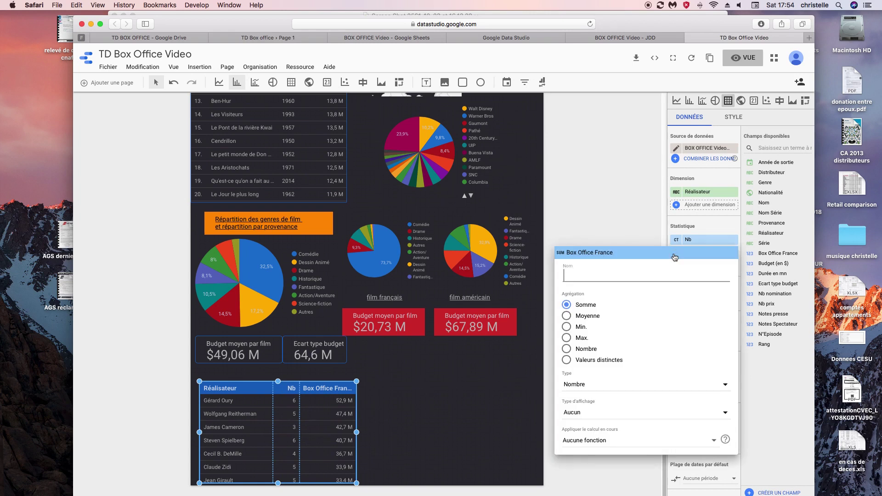
pyautogui.write('N')
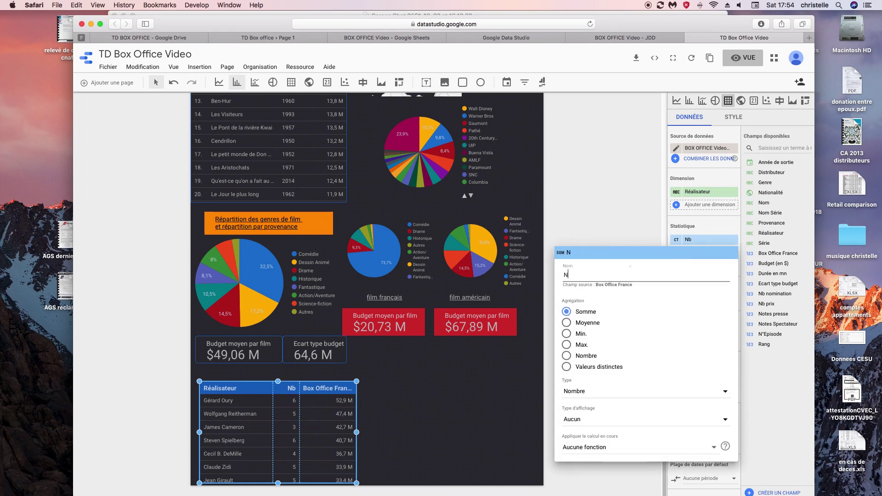
pyautogui.write('b Entrées')
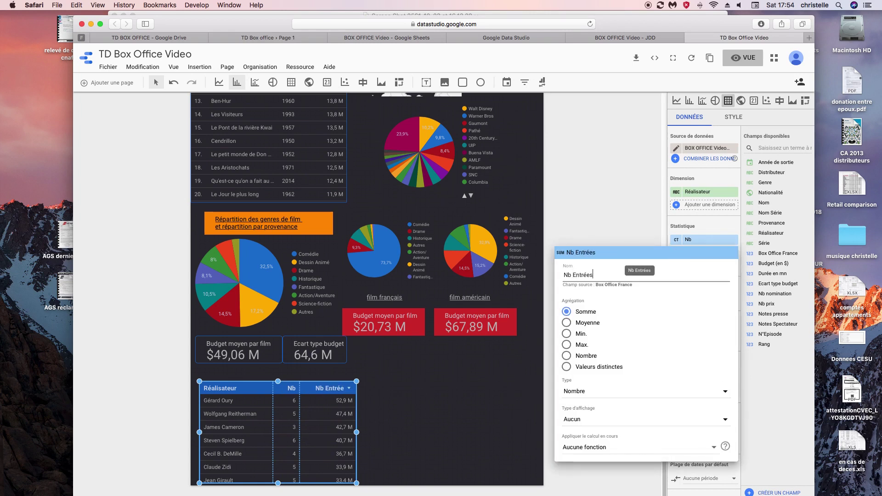
pyautogui.click(419, 416)
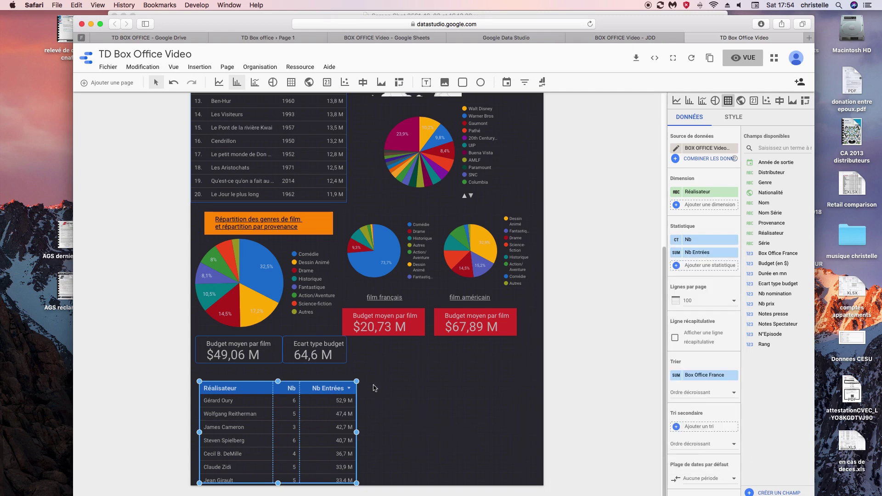
# - Move the overall average budget and Ecart type budget scorecards slightly up to free space above the Réalisateur table
pyautogui.click(310, 382)
pyautogui.moveTo(310, 383); pyautogui.dragTo(309, 381)
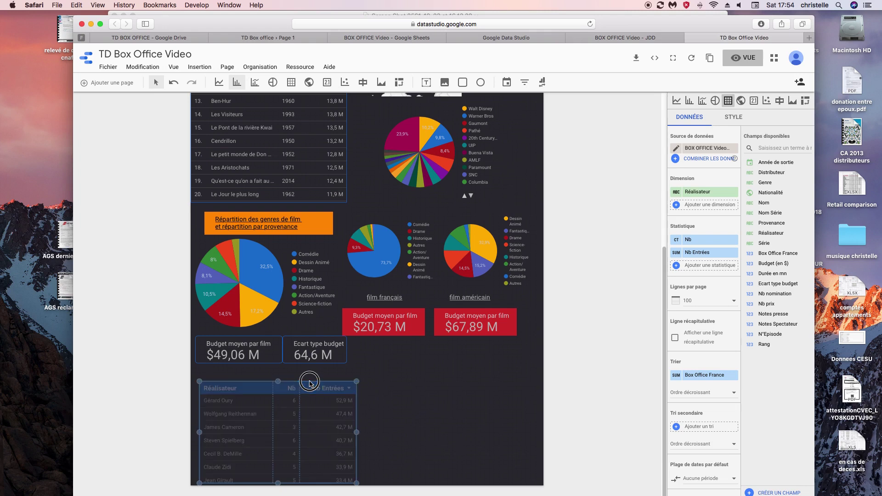
pyautogui.moveTo(255, 341); pyautogui.dragTo(254, 335)
pyautogui.moveTo(309, 335); pyautogui.dragTo(309, 335)
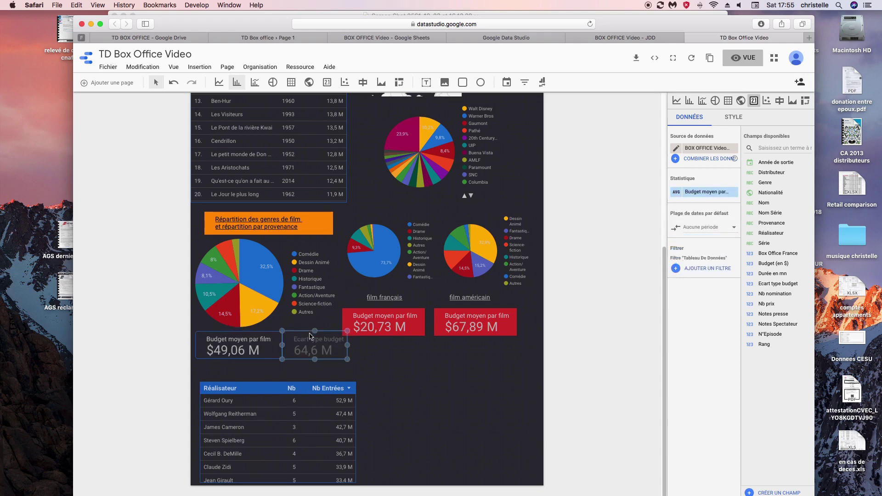
# - Duplicate the orange genre distribution title and place the copy just above the Réalisateur table
pyautogui.click(320, 236)
pyautogui.rightClick(310, 234)
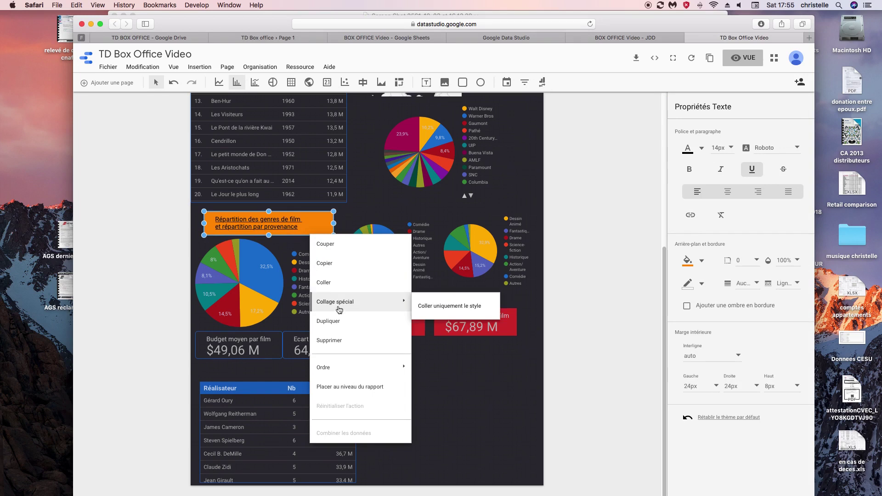
pyautogui.click(338, 324)
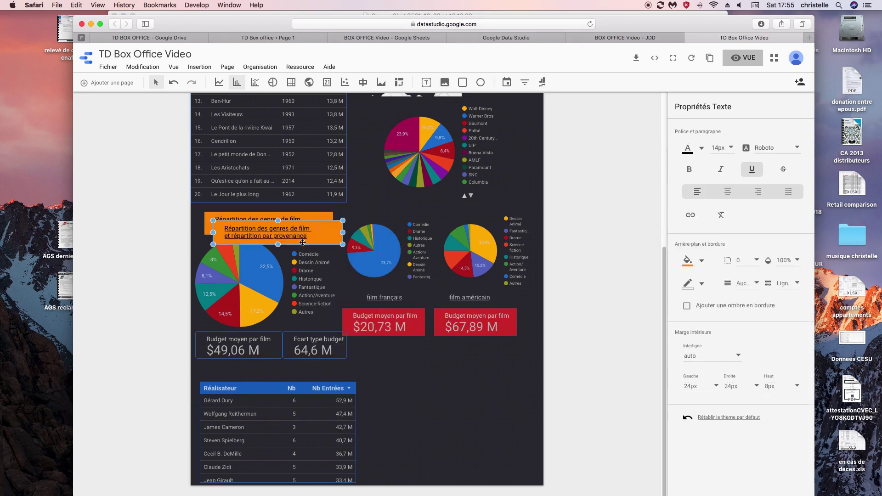
pyautogui.moveTo(302, 245); pyautogui.dragTo(389, 370)
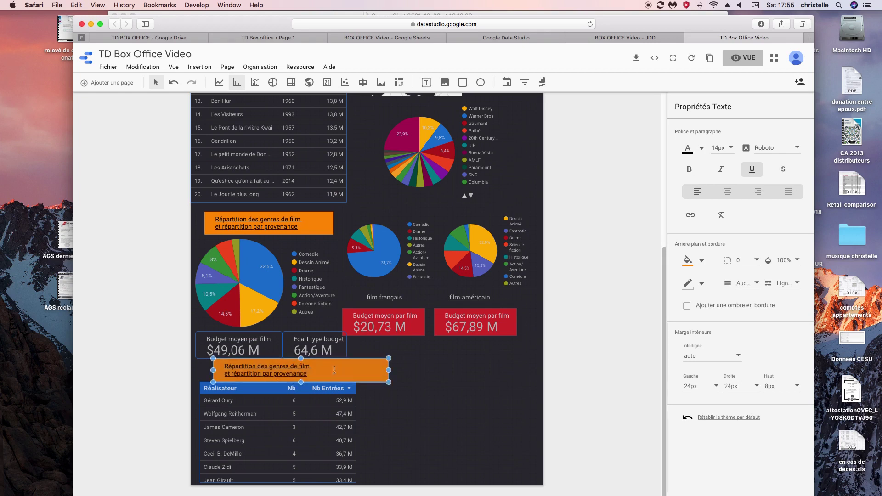
# - Replace the text of the duplicated title with "Classement par réalisateur"
pyautogui.tripleClick(221, 372)
pyautogui.press('BackSpace')
pyautogui.press('BackSpace')
pyautogui.press('BackSpace')
pyautogui.press('BackSpace')
pyautogui.press('BackSpace')
pyautogui.press('BackSpace')
pyautogui.press('BackSpace')
pyautogui.press('BackSpace')
pyautogui.write('Classement')
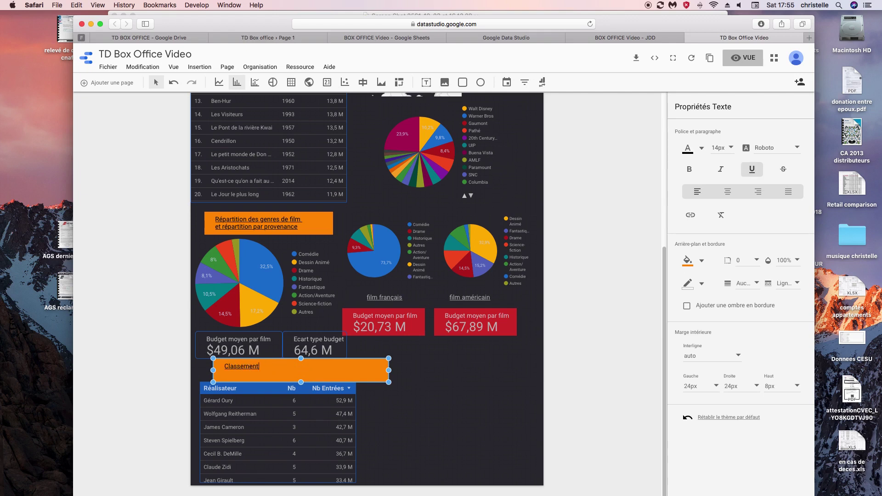
pyautogui.write(' par réalisateur')
# - Shrink the "Classement par réalisateur" title box around its text and position it between the overall scorecards and the table
pyautogui.moveTo(301, 383); pyautogui.dragTo(302, 372)
pyautogui.moveTo(389, 366); pyautogui.dragTo(315, 366)
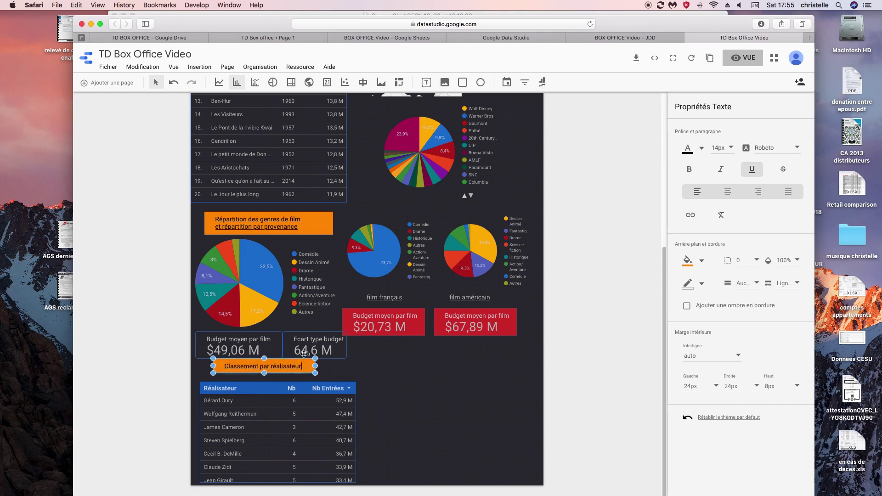
pyautogui.click(303, 358)
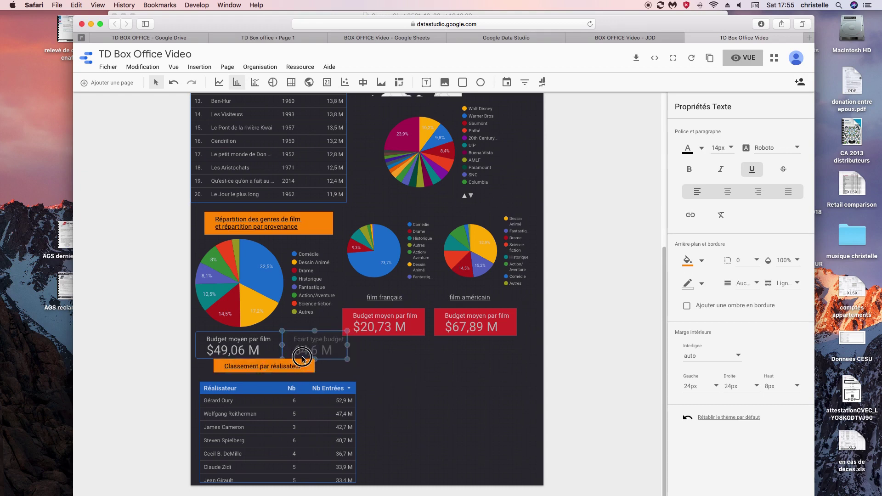
pyautogui.click(275, 371)
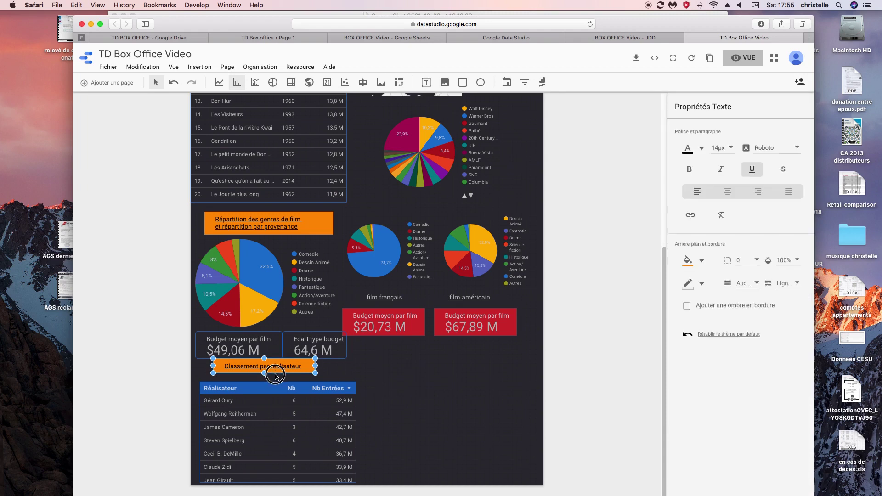
pyautogui.click(276, 373)
pyautogui.click(282, 373)
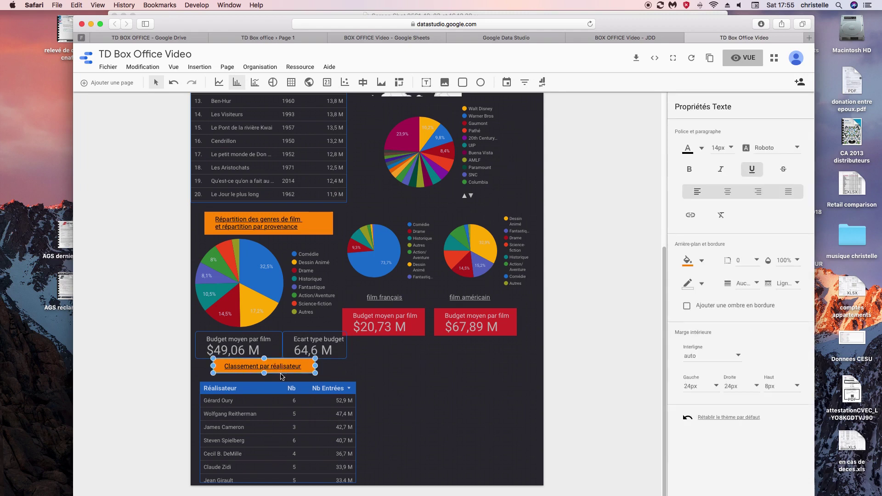
pyautogui.moveTo(281, 373); pyautogui.dragTo(284, 375)
pyautogui.click(404, 404)
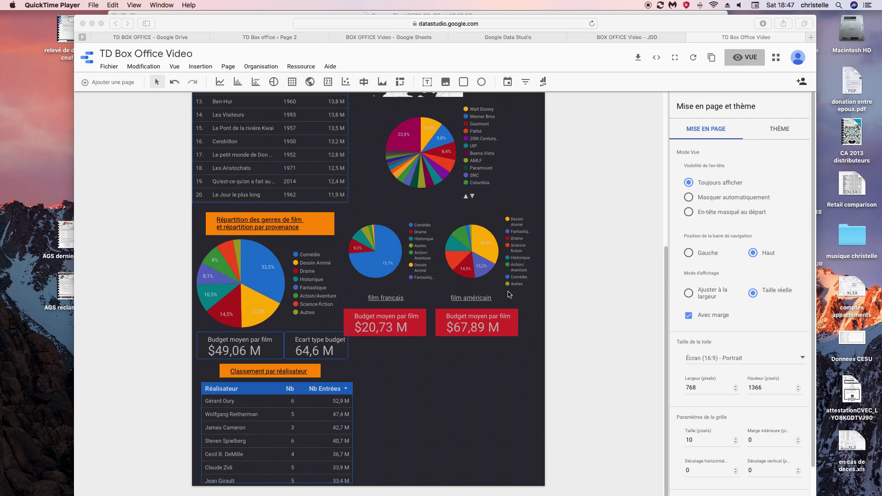
# - Shift the American film budget scorecard and its "film américain" label slightly to the right
pyautogui.click(491, 333)
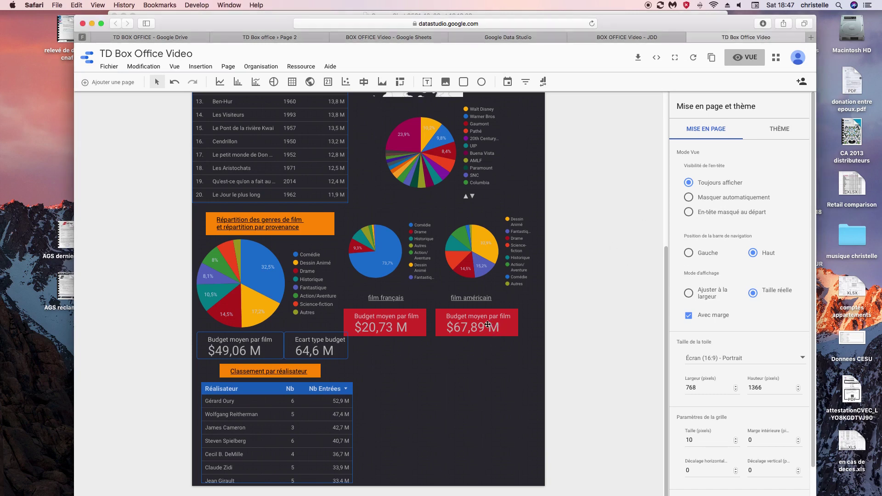
pyautogui.click(486, 323)
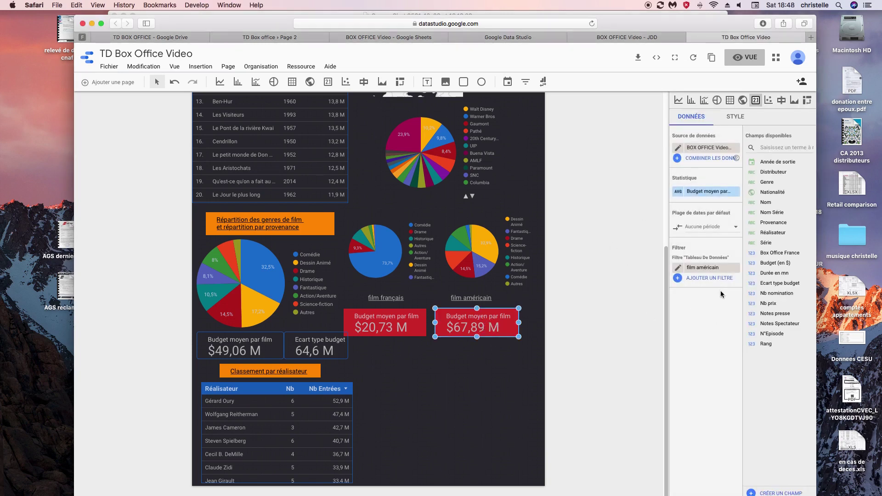
pyautogui.moveTo(773, 222); pyautogui.dragTo(767, 199)
pyautogui.click(386, 370)
pyautogui.moveTo(465, 315)
pyautogui.mouseDown()
pyautogui.moveTo(474, 315)
pyautogui.moveTo(466, 300)
pyautogui.moveTo(475, 301)
pyautogui.mouseUp()
# - Shift the French film budget scorecard and its "film français" label slightly right, clear of the Ecart type budget scorecard
pyautogui.click(411, 310)
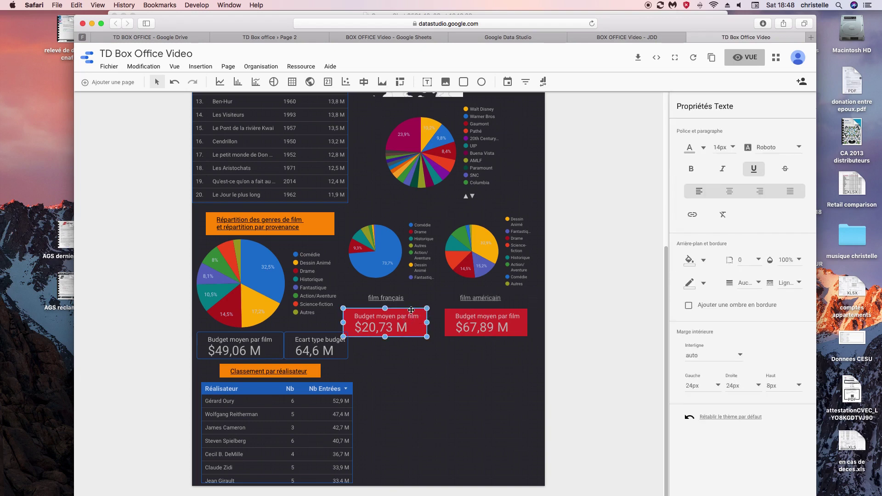
pyautogui.moveTo(410, 310)
pyautogui.mouseDown()
pyautogui.moveTo(420, 310)
pyautogui.moveTo(400, 299)
pyautogui.mouseUp()
pyautogui.click(396, 299)
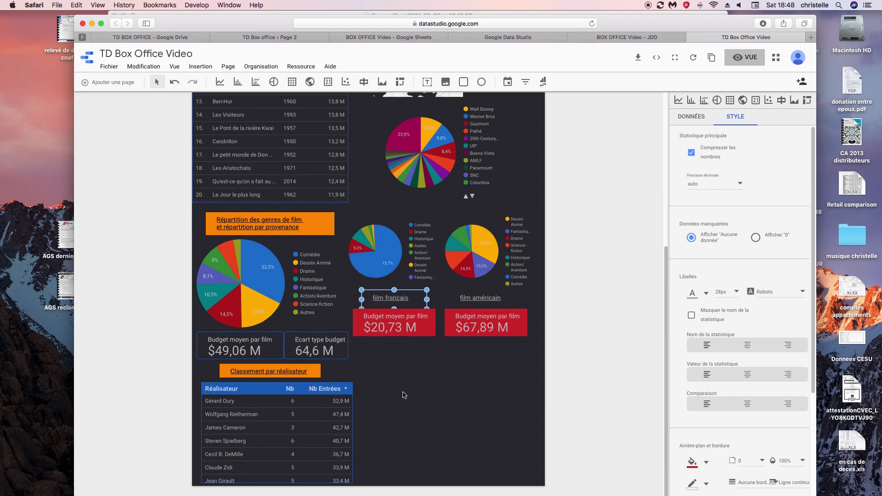
# - Narrow the director ranking table slightly so its edge lines up with the overall budget scorecards above it
pyautogui.click(392, 395)
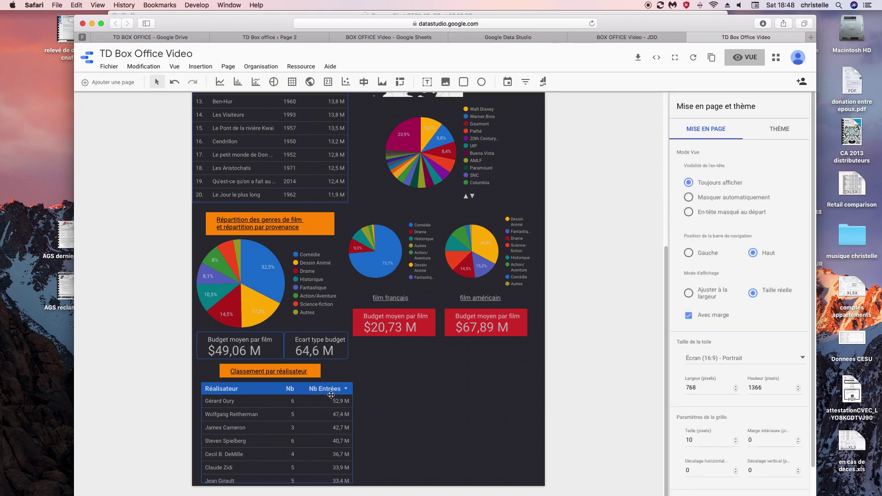
pyautogui.click(330, 395)
pyautogui.click(353, 388)
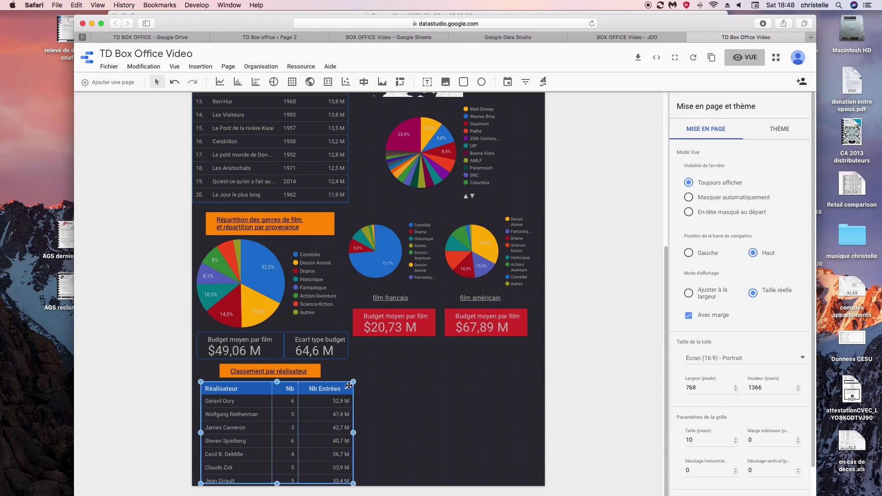
pyautogui.click(347, 386)
pyautogui.moveTo(347, 386); pyautogui.dragTo(348, 383)
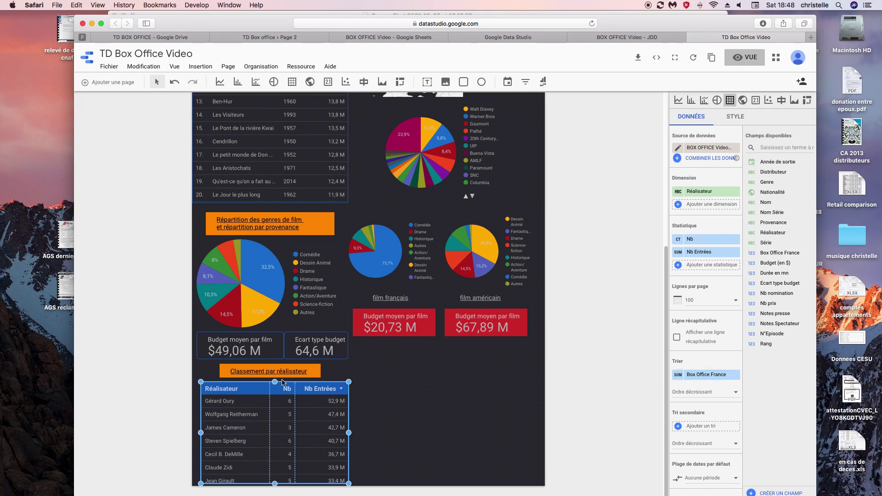
# - Rename the film count metric in the director ranking table to "Nbre"
pyautogui.click(678, 239)
pyautogui.write('re')
pyautogui.click(605, 213)
# - Insert a scorecard below the French and American budget scorecards and set its metric to Nom Série
pyautogui.click(331, 86)
pyautogui.moveTo(394, 343)
pyautogui.mouseDown()
pyautogui.moveTo(488, 383)
pyautogui.moveTo(491, 374)
pyautogui.mouseUp()
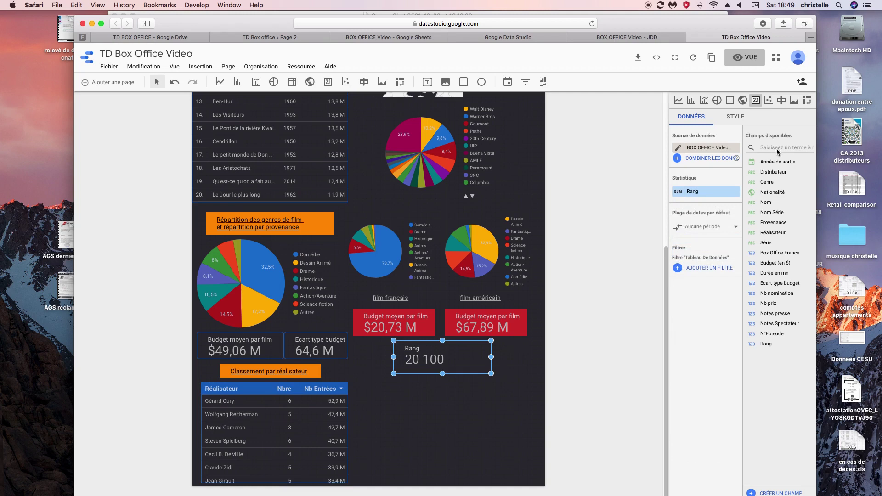
pyautogui.moveTo(772, 213); pyautogui.dragTo(700, 193)
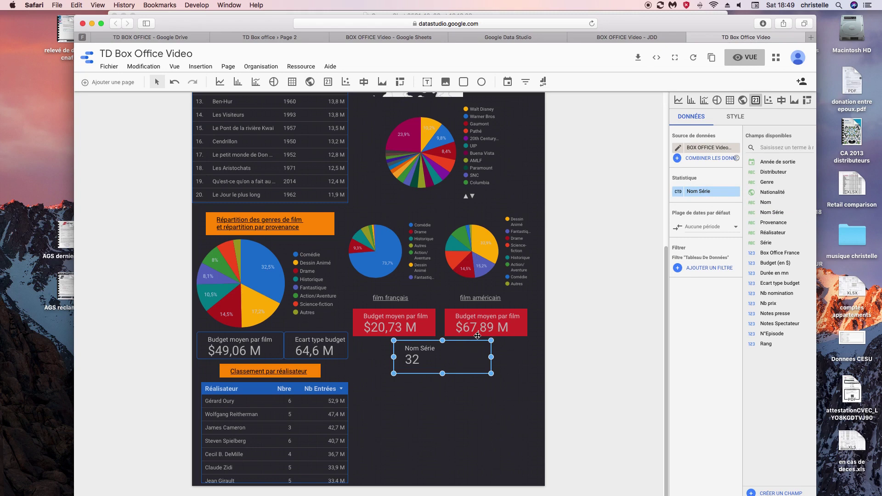
# - Set the new scorecard metric's aggregation to Nombre and rename it "Nombre d'épisodes de séries"
pyautogui.click(680, 192)
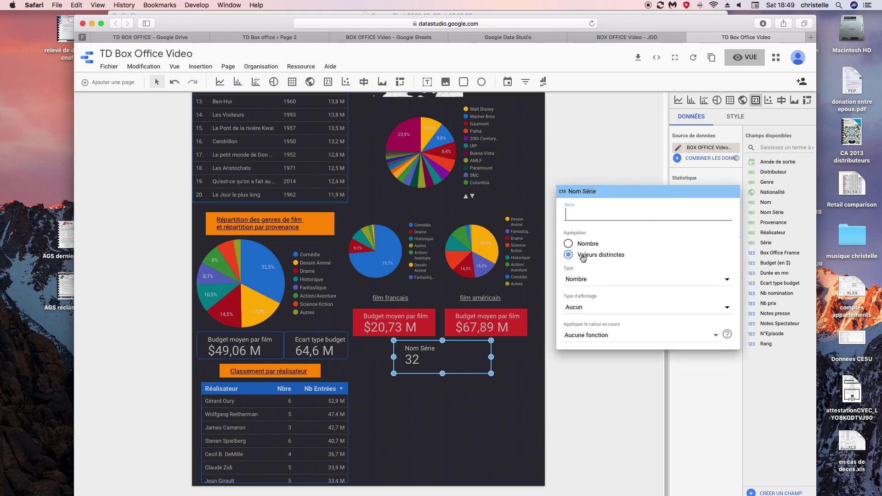
pyautogui.click(569, 244)
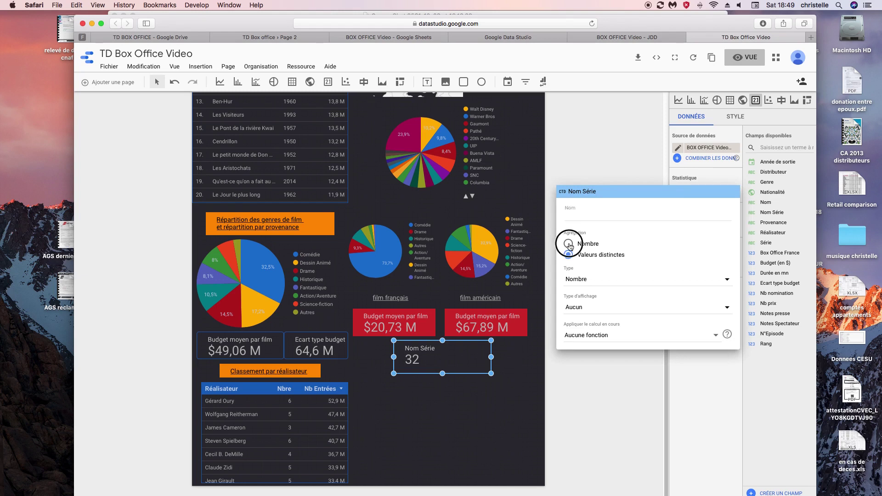
pyautogui.click(575, 217)
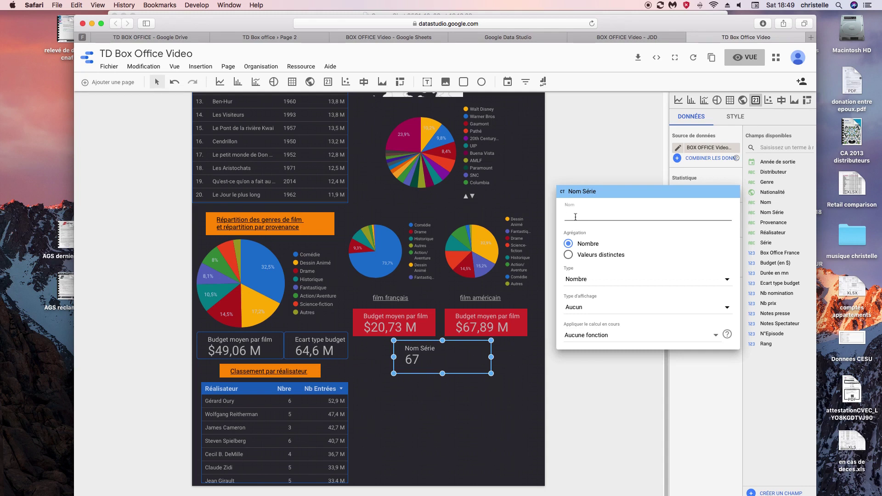
pyautogui.write('Nom')
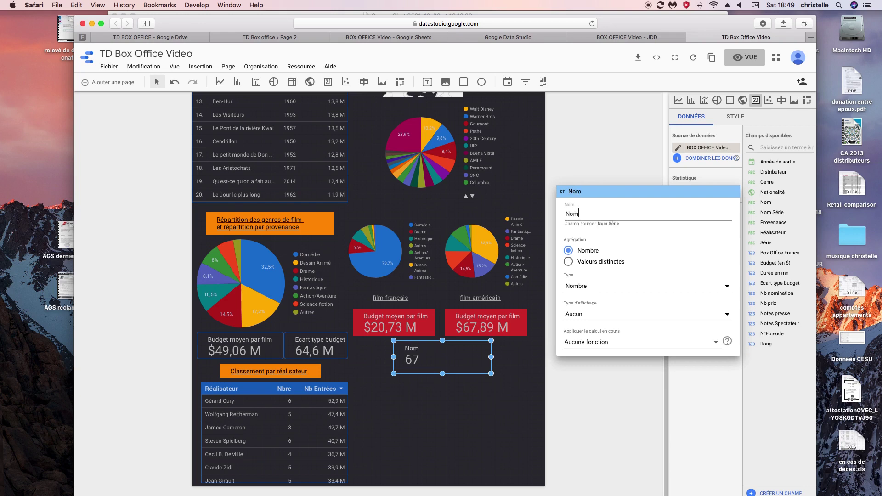
pyautogui.write("bre d'épisodes ")
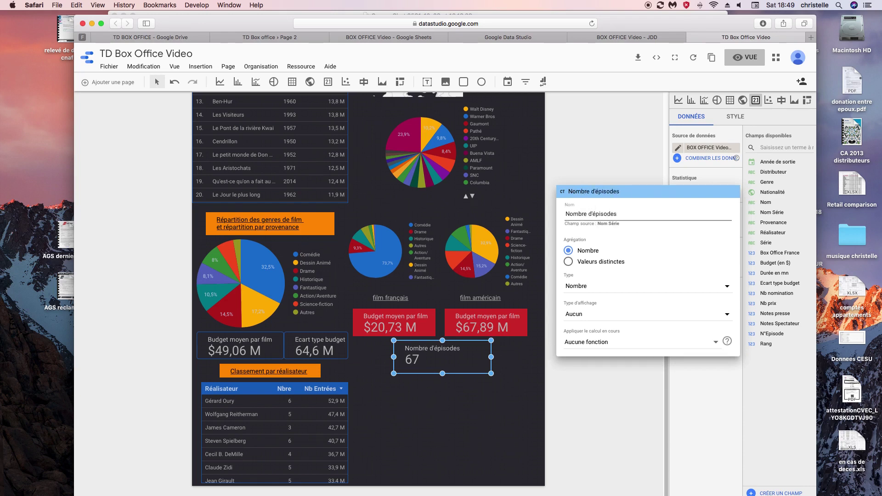
pyautogui.write('de sé')
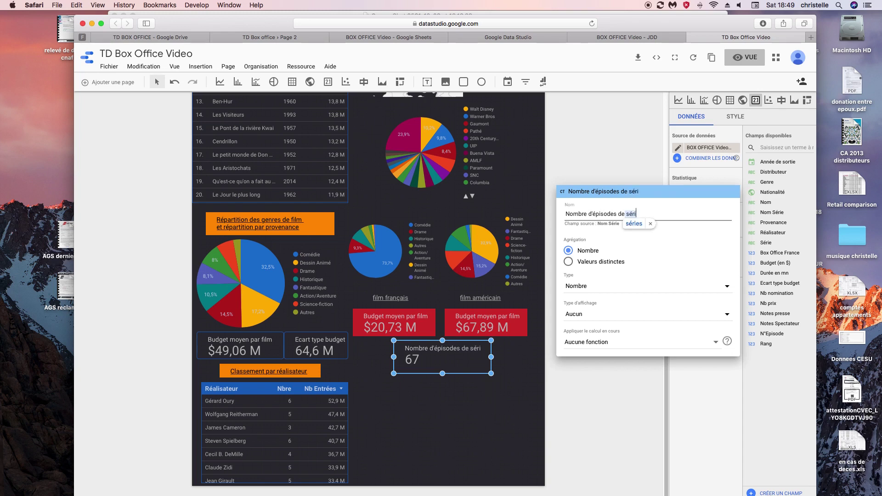
pyautogui.write('ries')
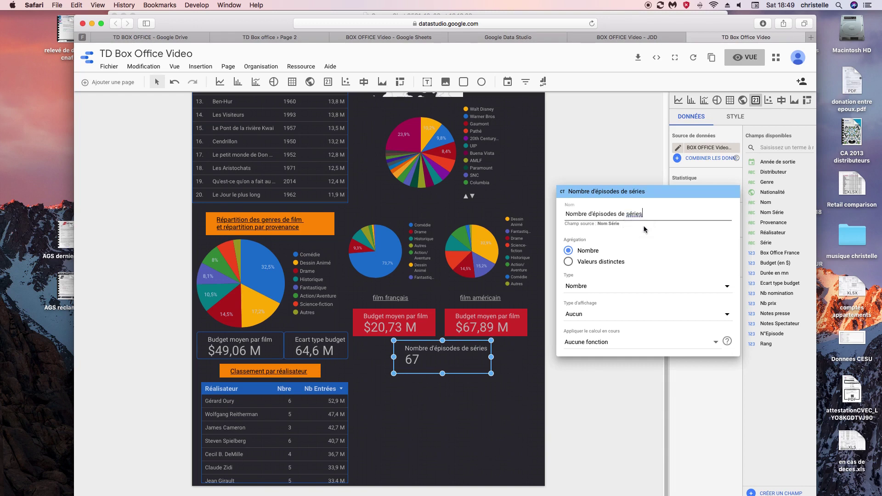
pyautogui.click(570, 161)
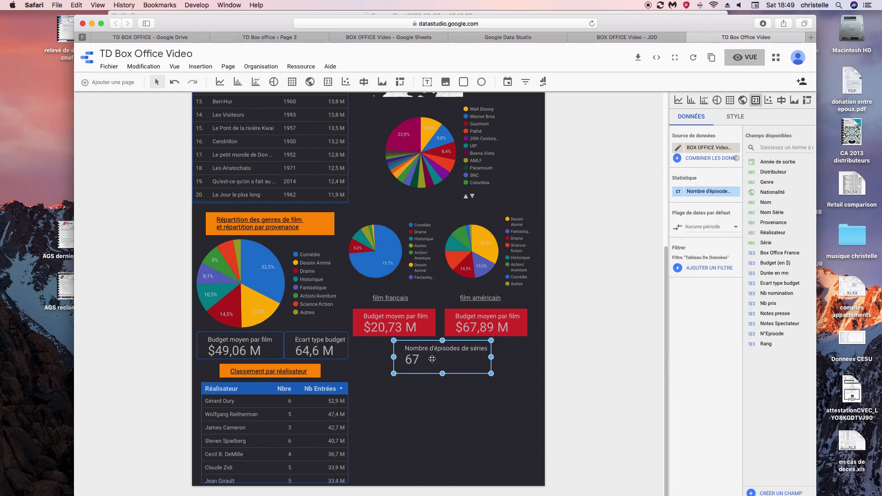
# - Give the series episodes scorecard a corner radius of 5 and a blue border
pyautogui.click(735, 116)
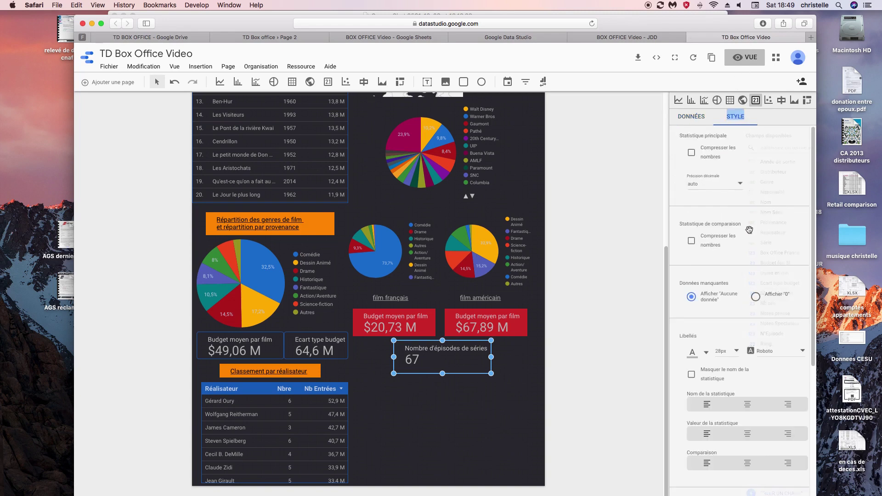
pyautogui.moveTo(811, 350); pyautogui.dragTo(822, 476)
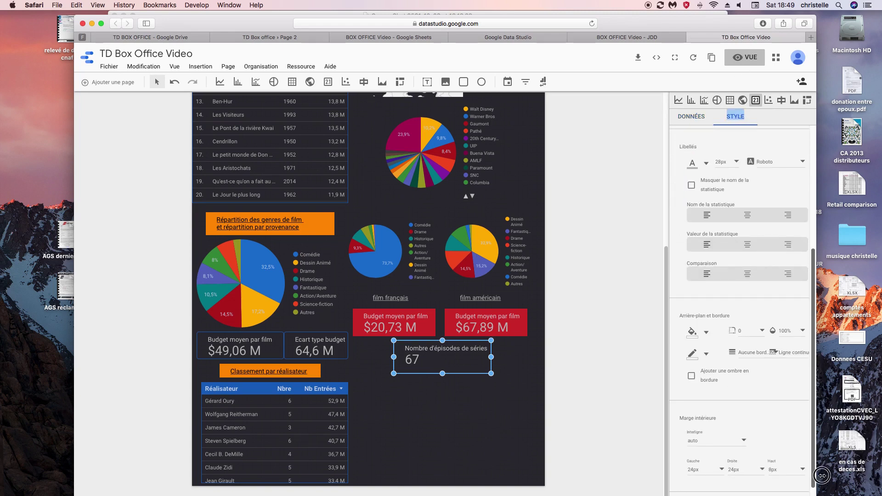
pyautogui.click(756, 315)
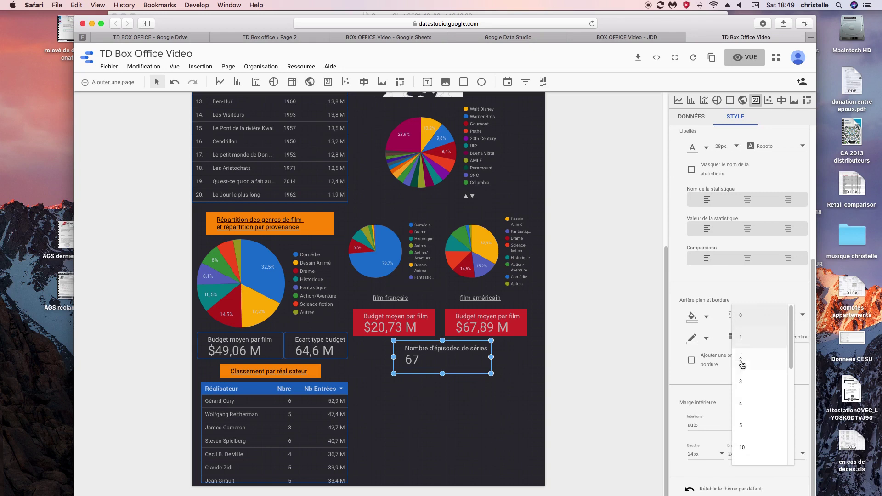
pyautogui.click(740, 425)
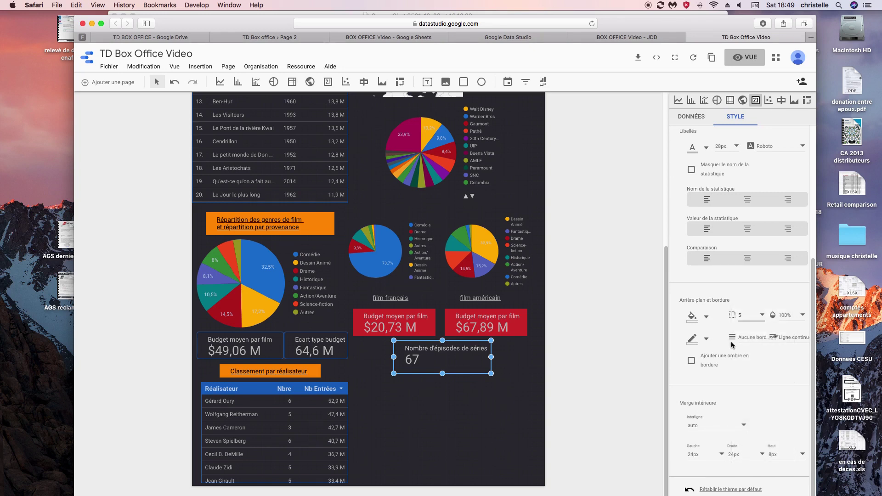
pyautogui.click(696, 339)
pyautogui.click(758, 375)
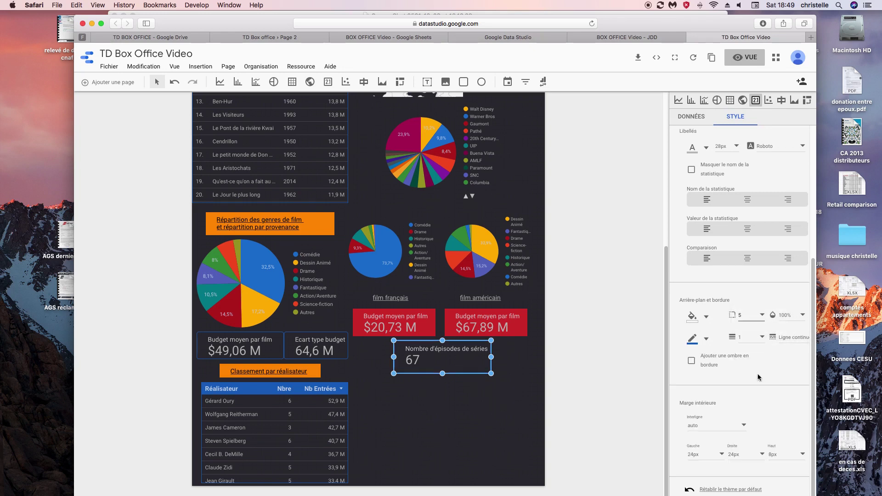
# - Change the label font color of the series episodes scorecard to red
pyautogui.scroll(8, 807, 223)
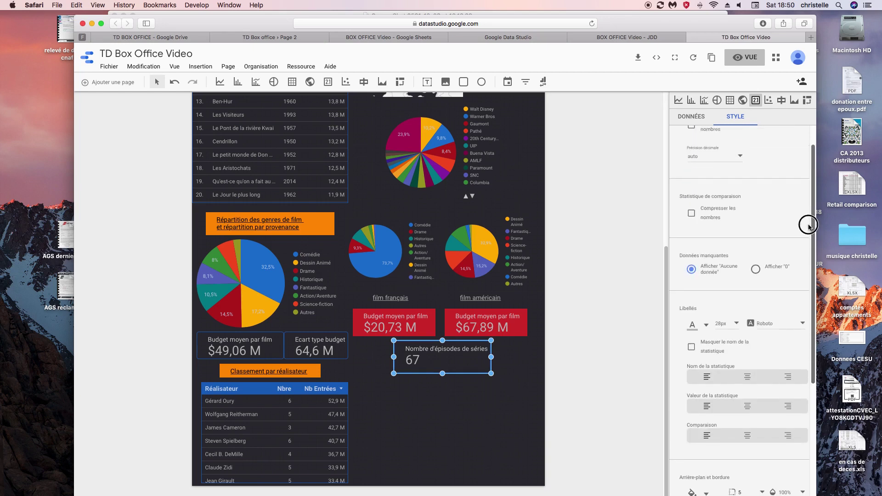
pyautogui.click(706, 352)
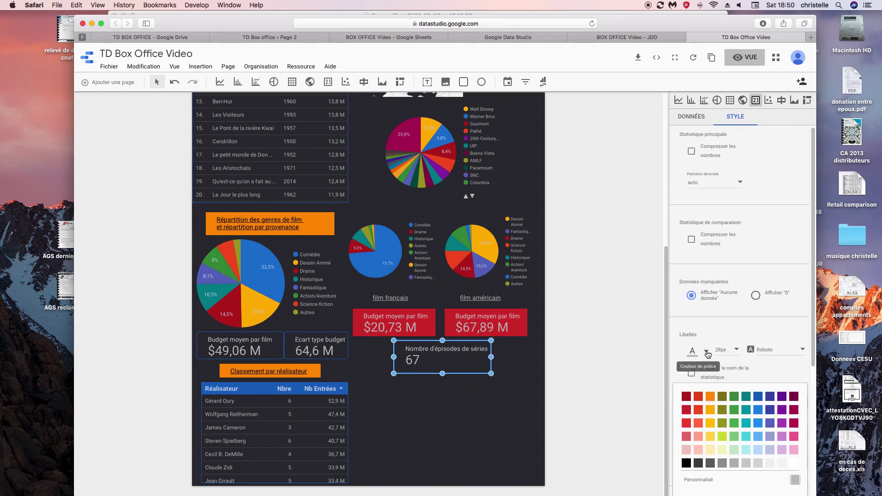
pyautogui.click(686, 409)
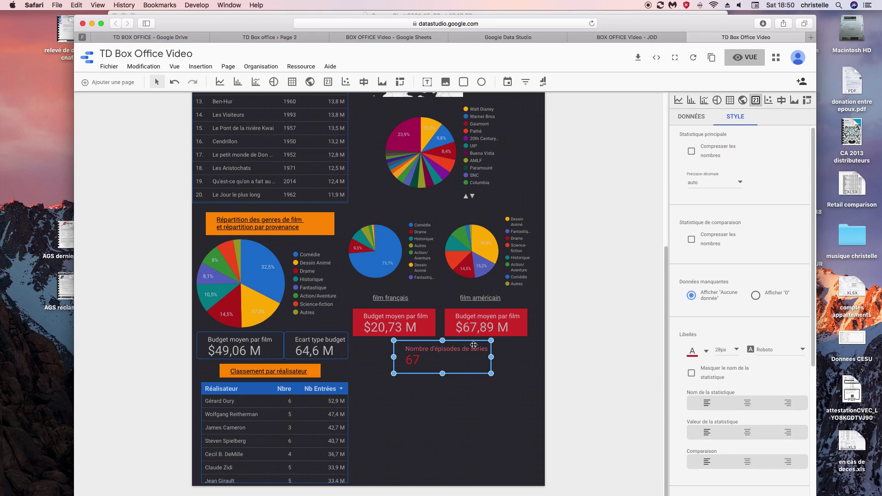
# - Reduce the height of the series episodes scorecard slightly from its lower edge
pyautogui.click(442, 377)
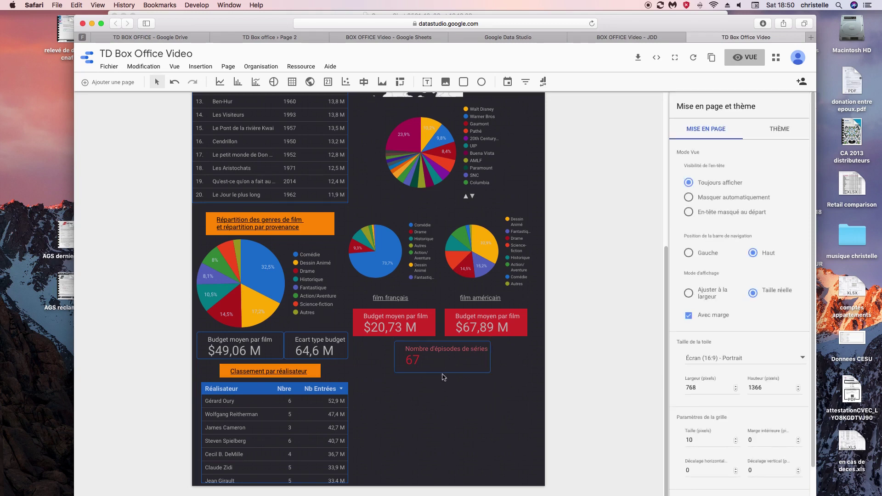
pyautogui.click(428, 371)
pyautogui.click(442, 370)
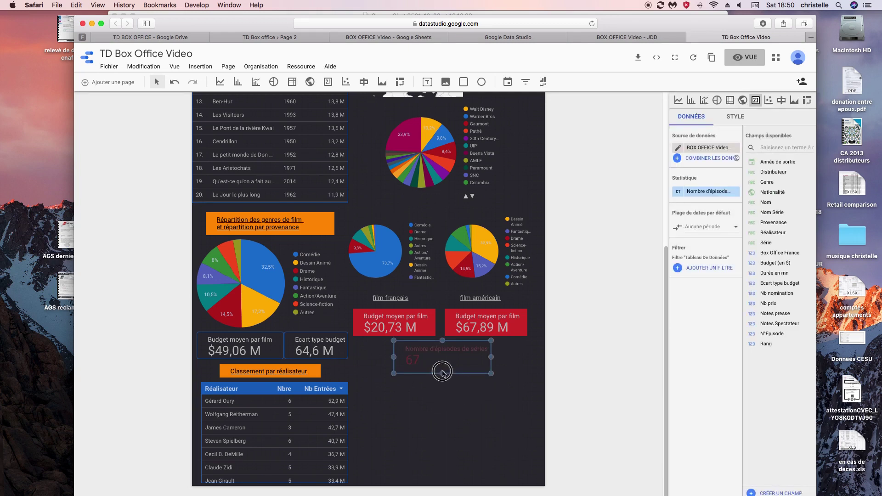
pyautogui.click(606, 369)
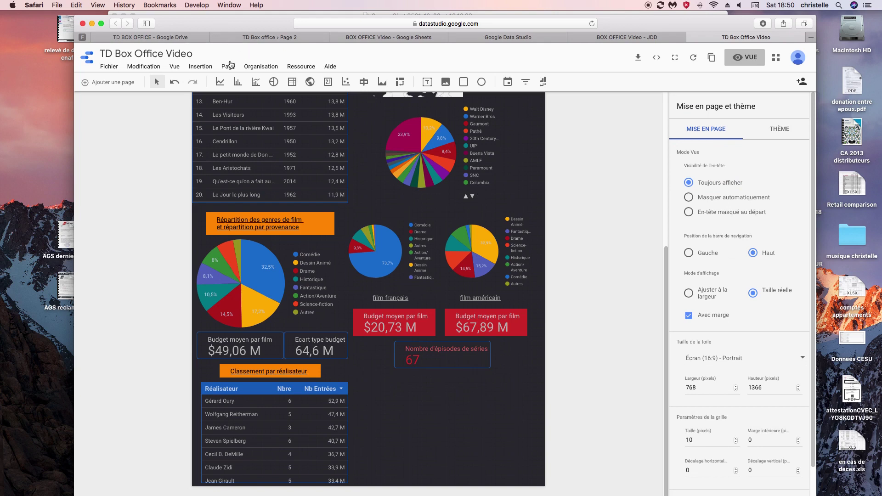
# - Insert a table below the series episodes scorecard with Nom Série as its only dimension and Box Office France as its metric
pyautogui.click(292, 81)
pyautogui.moveTo(370, 376); pyautogui.dragTo(534, 473)
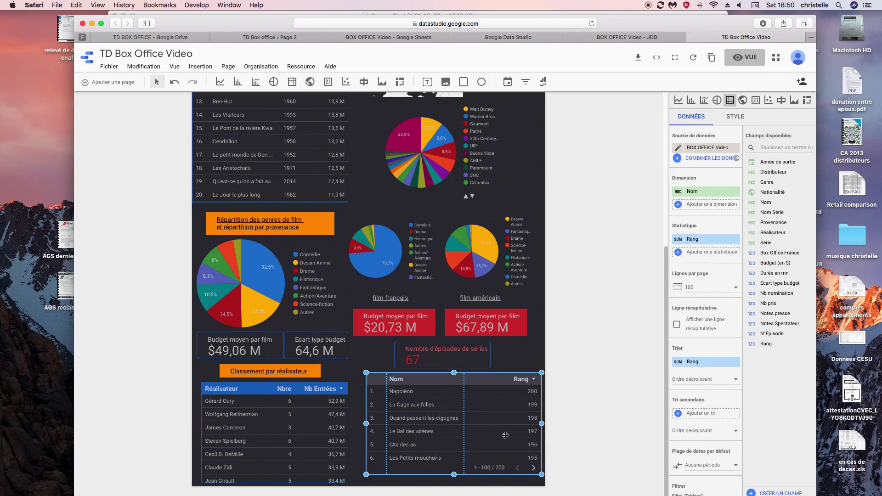
pyautogui.moveTo(759, 215); pyautogui.dragTo(687, 198)
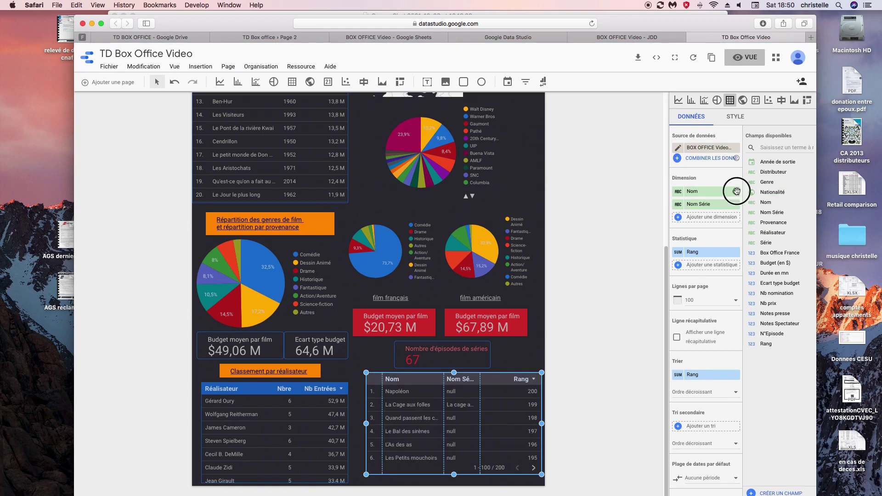
pyautogui.click(736, 191)
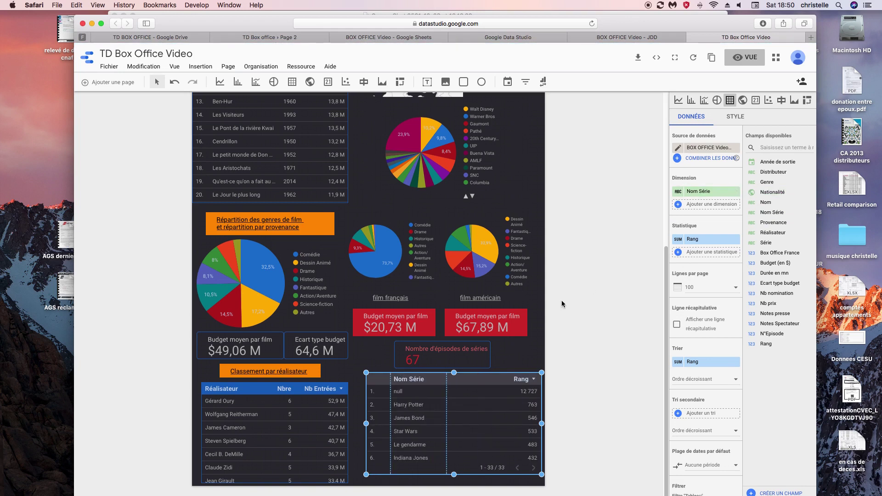
pyautogui.moveTo(762, 253); pyautogui.dragTo(707, 239)
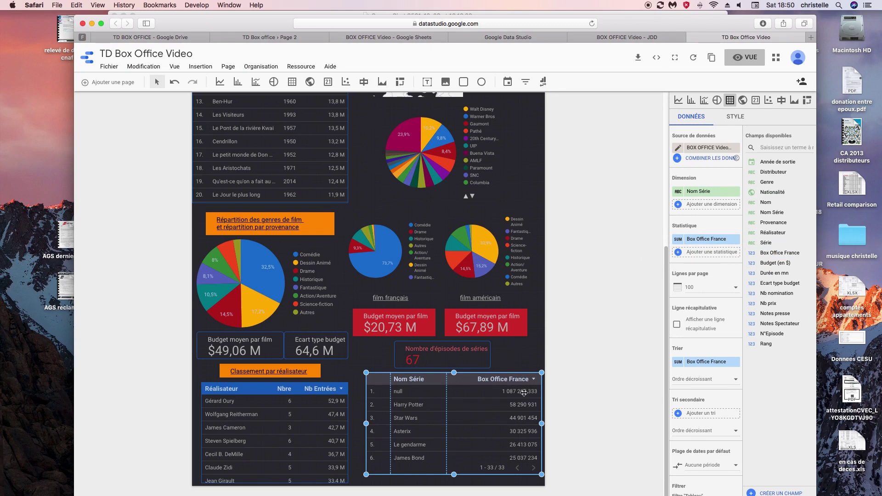
pyautogui.moveTo(509, 374); pyautogui.dragTo(505, 375)
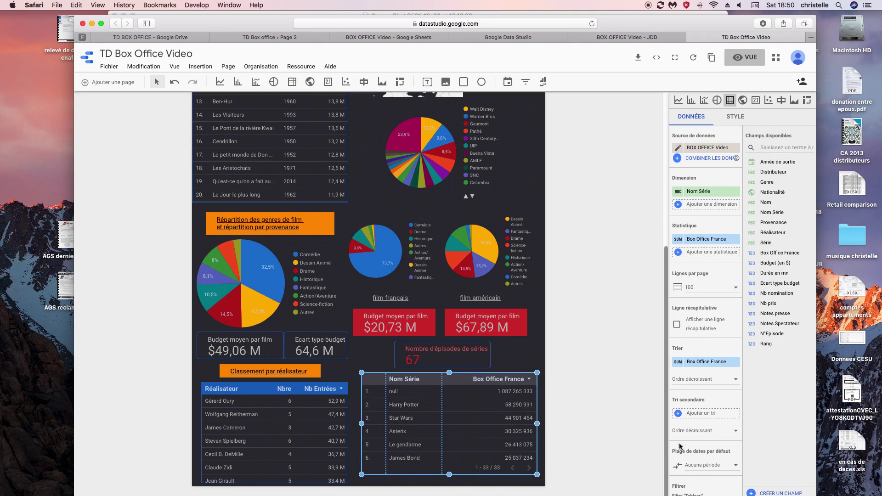
# - Create a new filter for the series table and name it "série O"
pyautogui.scroll(-1, 704, 474)
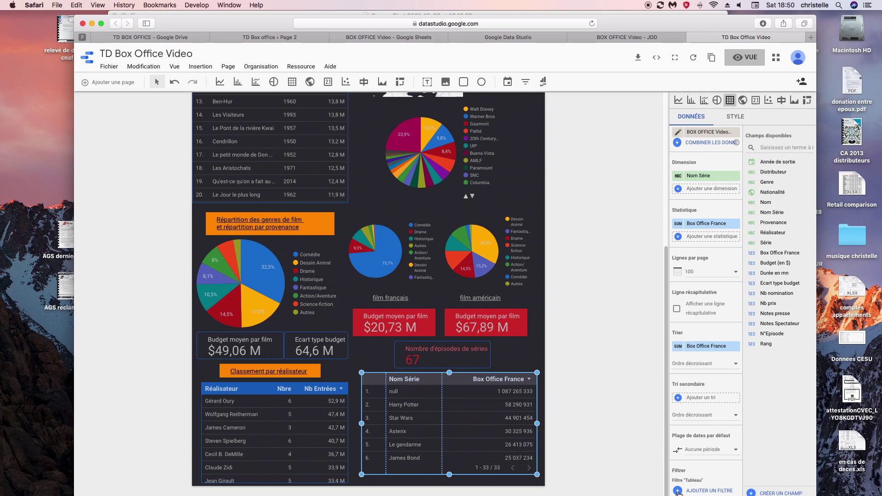
pyautogui.click(677, 491)
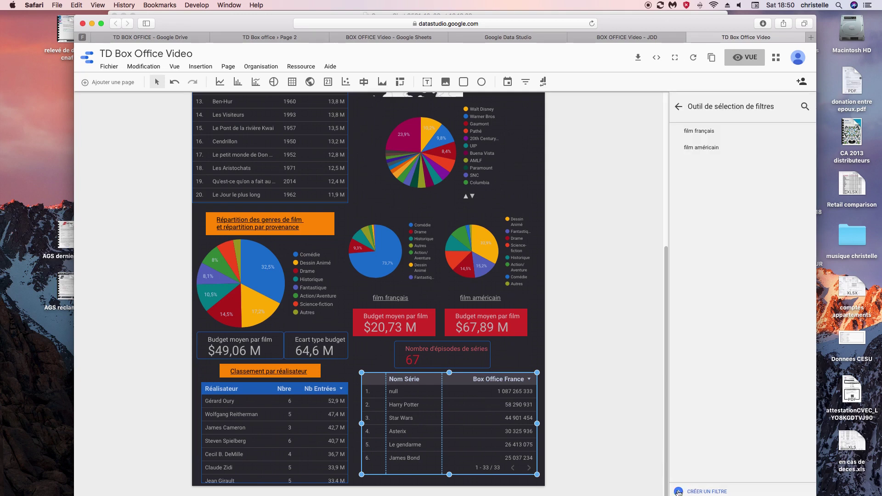
pyautogui.click(678, 491)
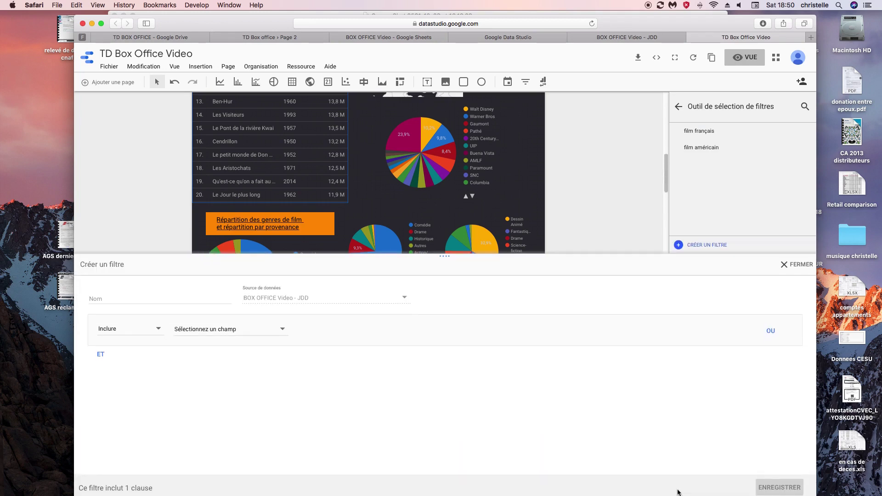
pyautogui.click(176, 296)
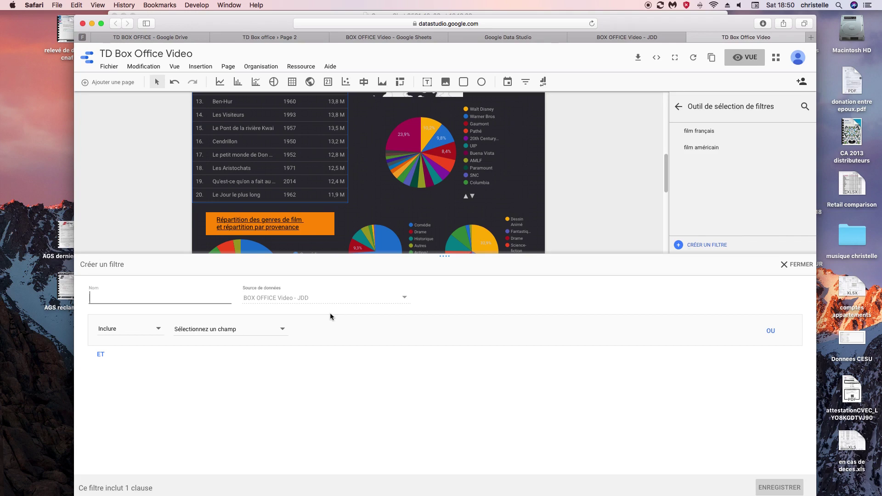
pyautogui.write('séri')
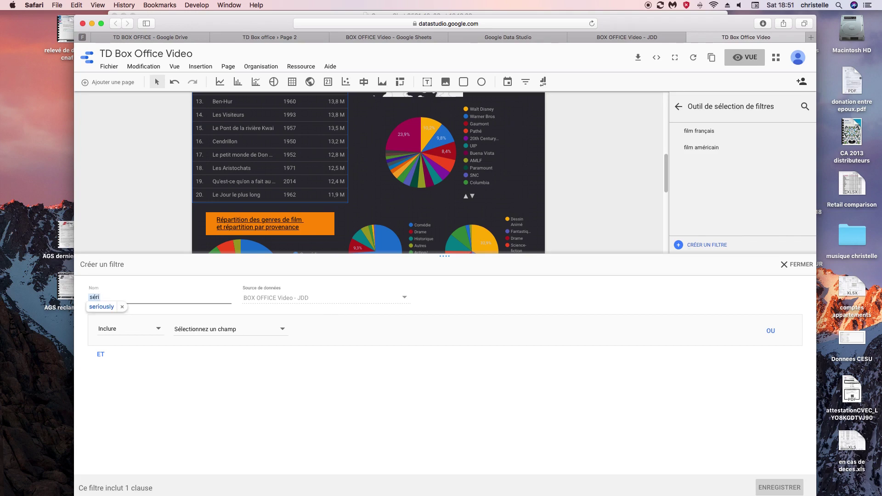
pyautogui.write('e ')
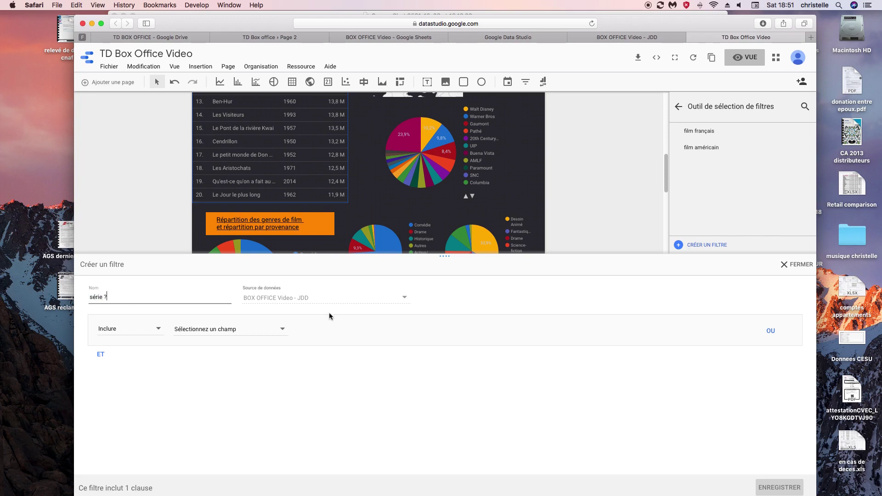
pyautogui.write('O')
# - Set the filter to include rows where Série is equal to (Égal(e) à) O, and save it
pyautogui.click(251, 328)
pyautogui.click(271, 332)
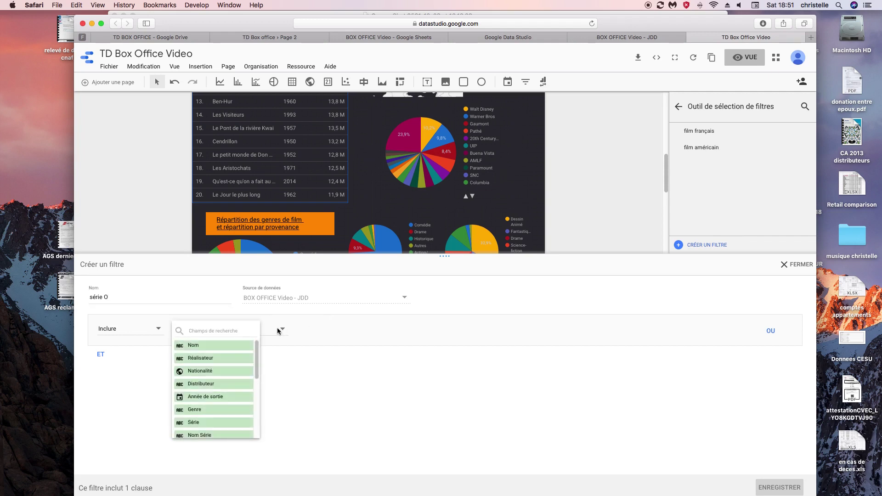
pyautogui.moveTo(257, 349); pyautogui.dragTo(257, 372)
pyautogui.click(199, 368)
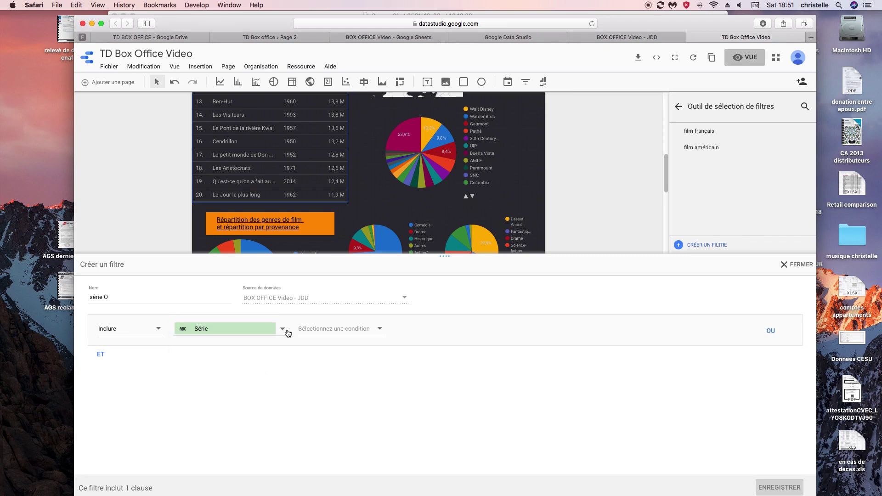
pyautogui.click(379, 329)
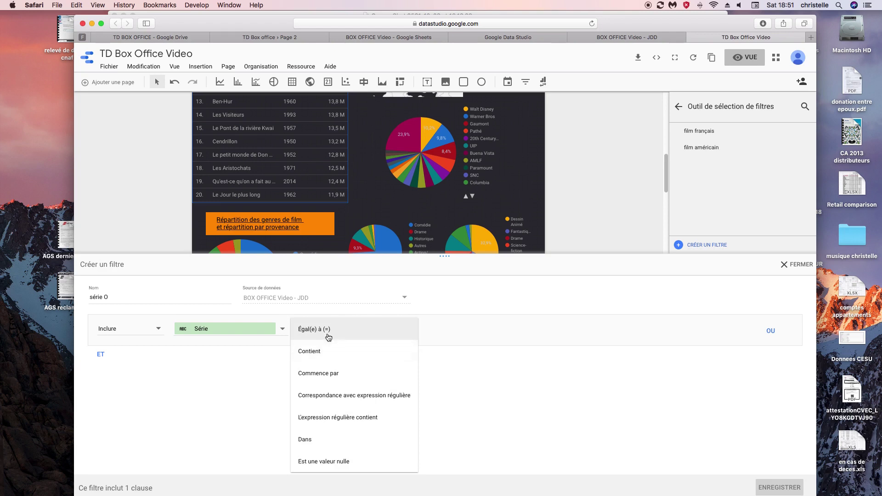
pyautogui.click(329, 338)
pyautogui.write('o')
pyautogui.press('BackSpace')
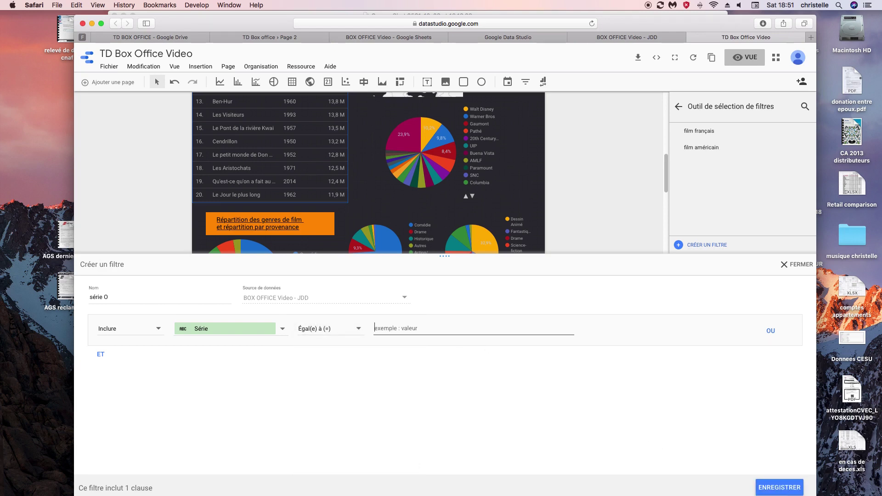
pyautogui.write('O')
pyautogui.click(784, 487)
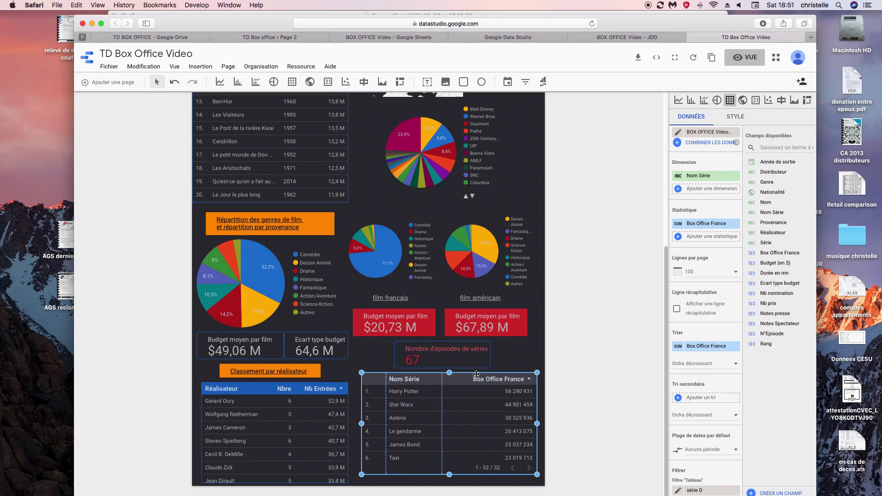
# - Shift the series table slightly down and to the left, and add Nom Série as a metric before Box Office France
pyautogui.moveTo(477, 374); pyautogui.dragTo(430, 388)
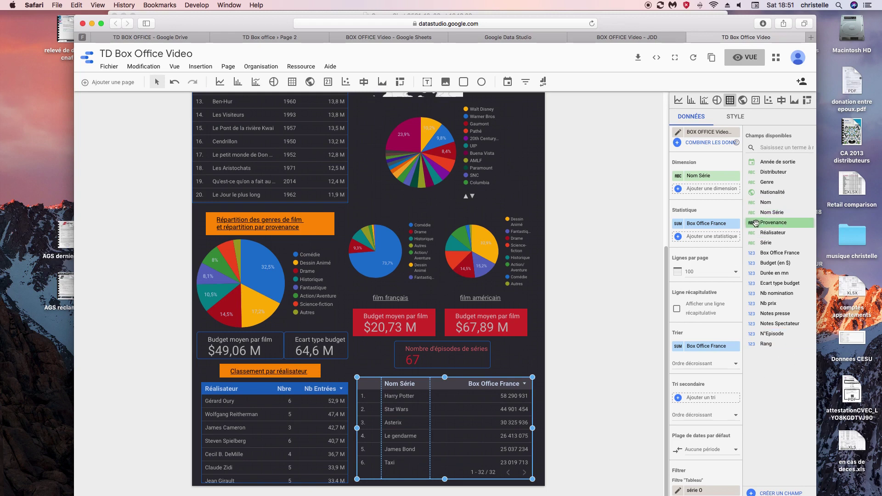
pyautogui.moveTo(768, 214); pyautogui.dragTo(699, 192)
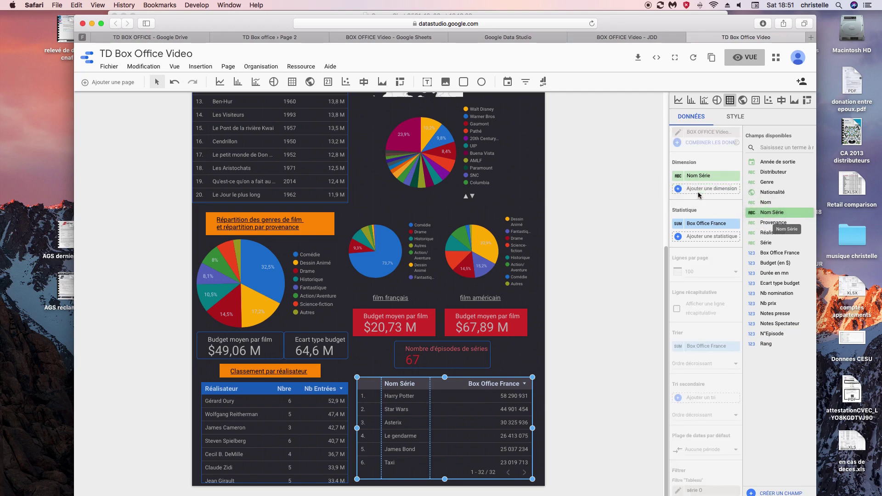
pyautogui.click(735, 190)
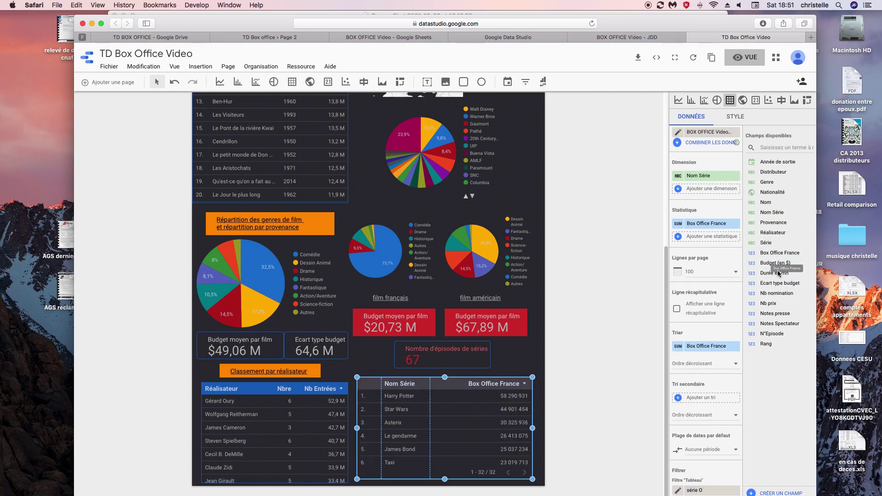
pyautogui.moveTo(762, 242); pyautogui.dragTo(709, 235)
pyautogui.moveTo(766, 212); pyautogui.dragTo(698, 226)
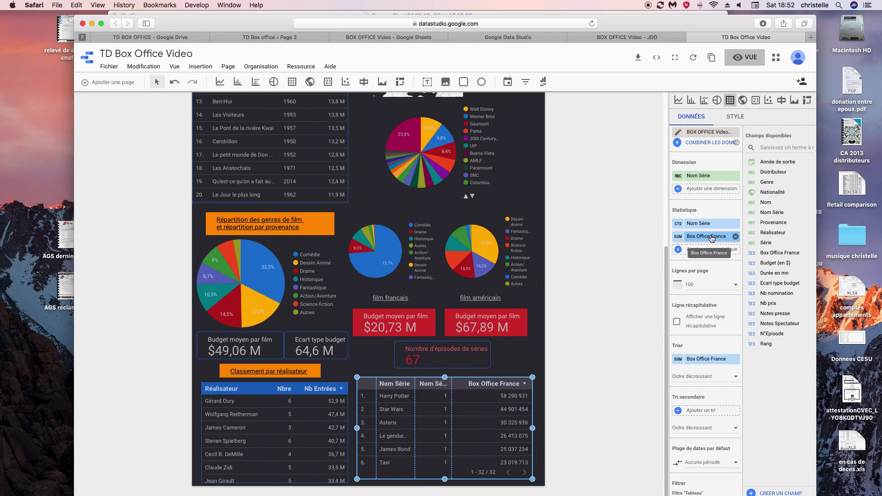
# - Set the Nom Série metric's aggregation to Nombre and rename the metric Nbre
pyautogui.click(708, 223)
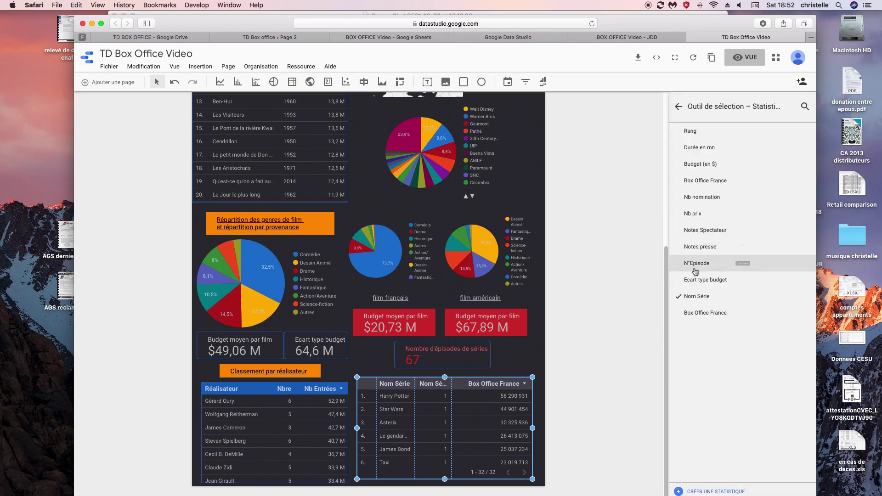
pyautogui.click(679, 106)
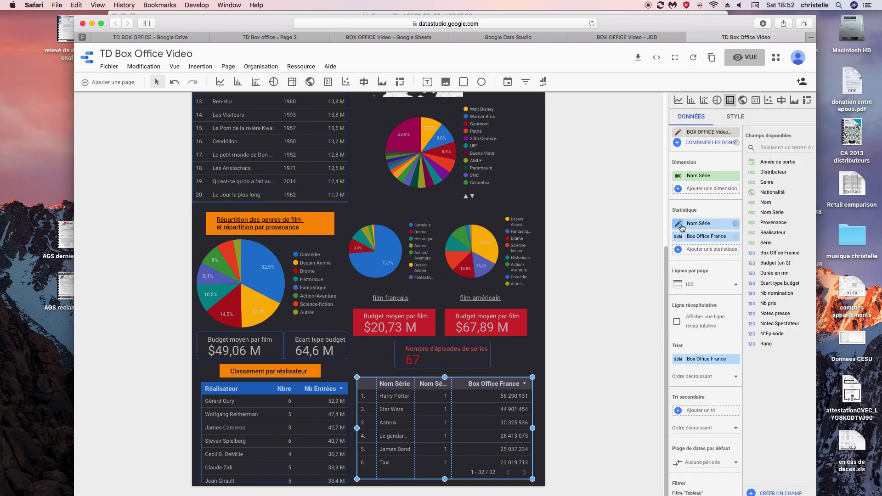
pyautogui.click(679, 224)
pyautogui.click(568, 275)
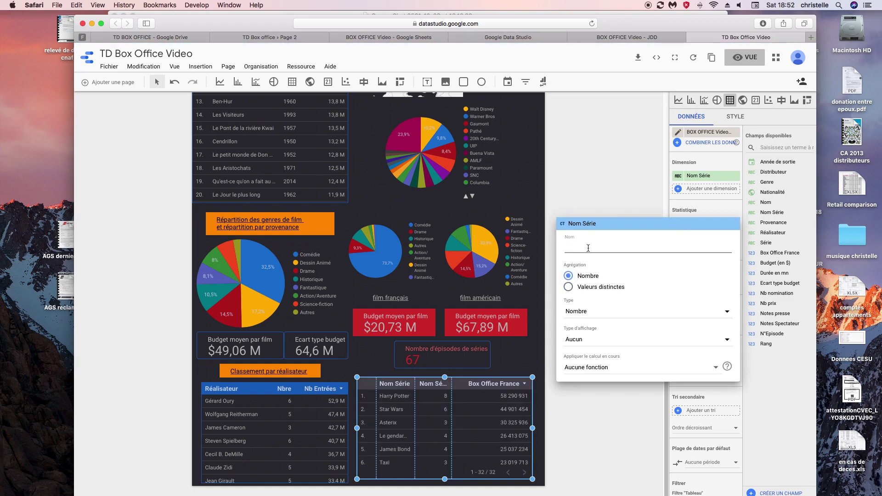
pyautogui.write('Nbre')
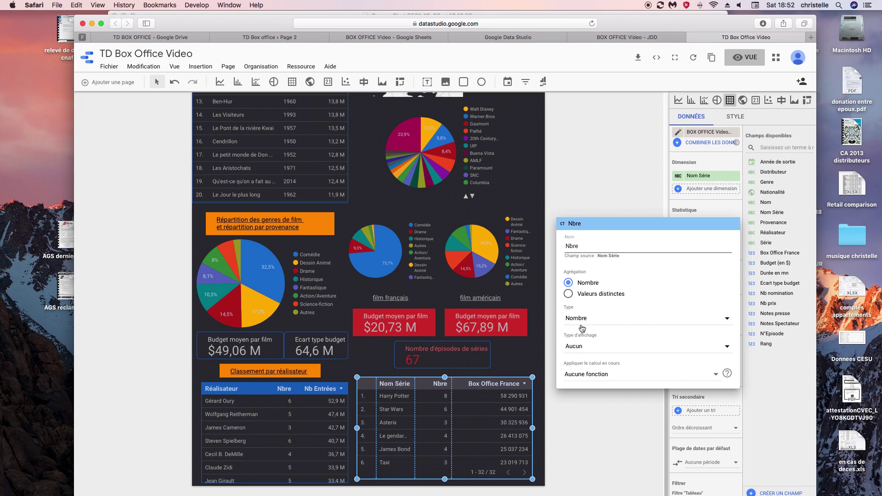
pyautogui.click(603, 206)
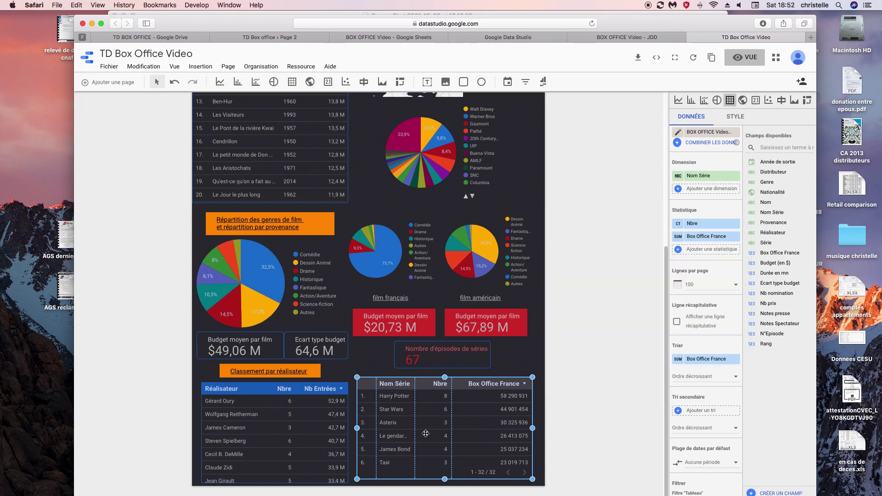
# - Widen the Nom Série column slightly and color the series table's header blue
pyautogui.moveTo(415, 385); pyautogui.dragTo(421, 385)
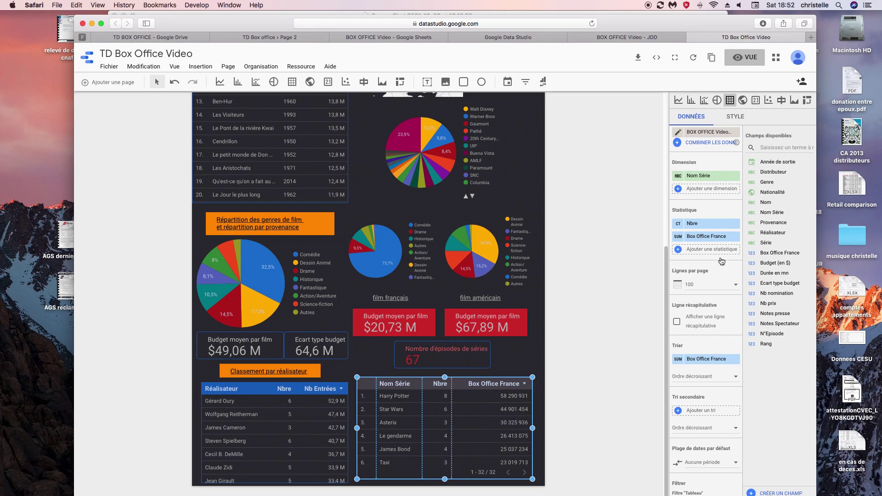
pyautogui.click(737, 116)
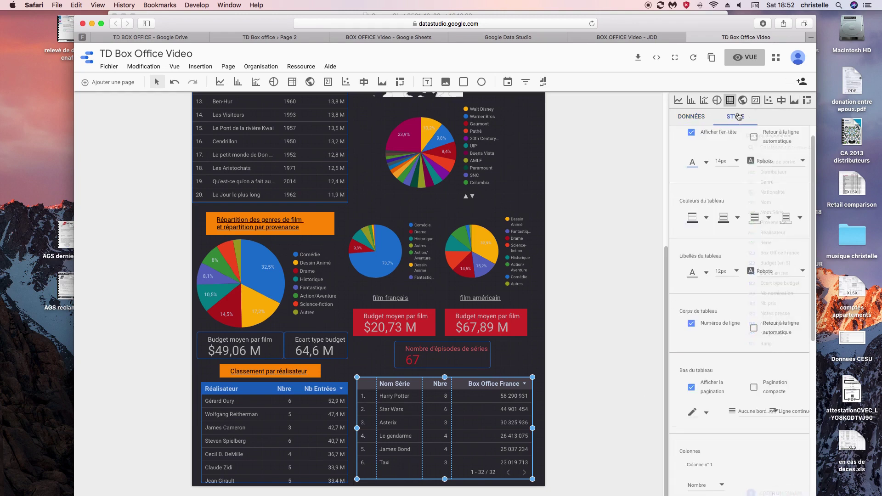
pyautogui.click(706, 224)
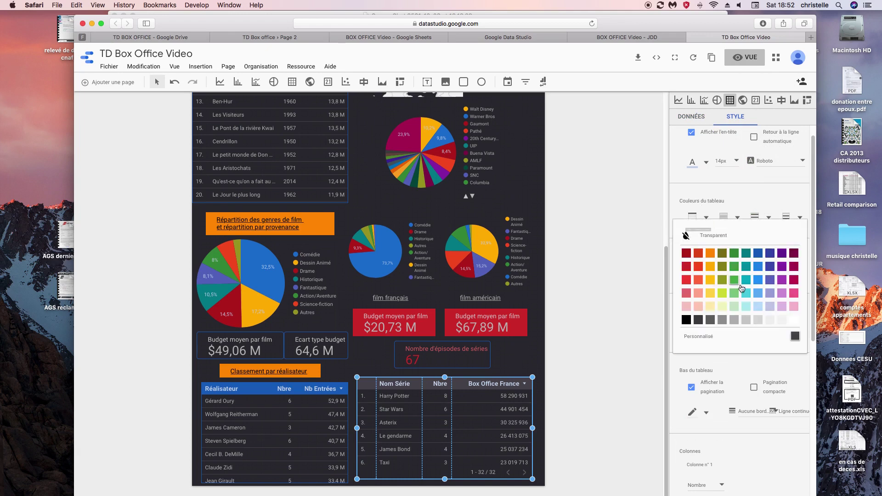
pyautogui.click(761, 255)
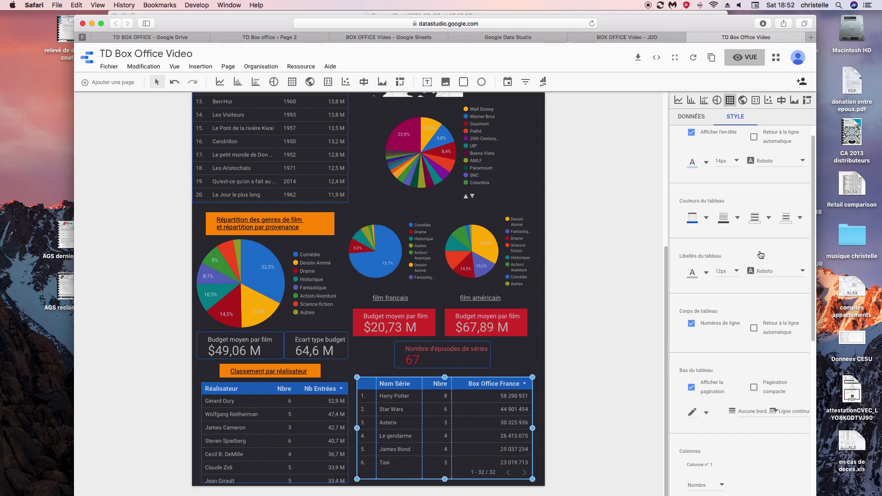
# - Hide the series table's pagination and extend its lower edge slightly downward
pyautogui.click(691, 387)
pyautogui.moveTo(444, 480); pyautogui.dragTo(445, 484)
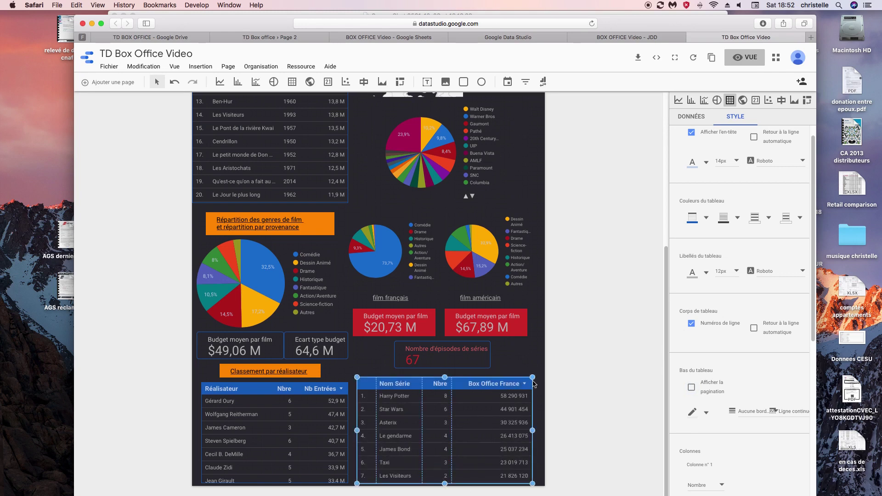
# - Add Box Office France again as the third metric, aggregated as Moyenne and named Moyen
pyautogui.click(692, 117)
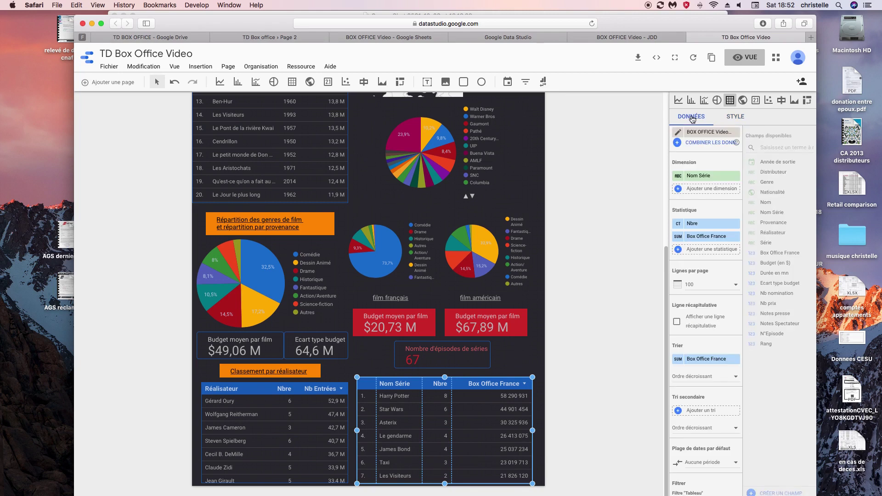
pyautogui.click(773, 255)
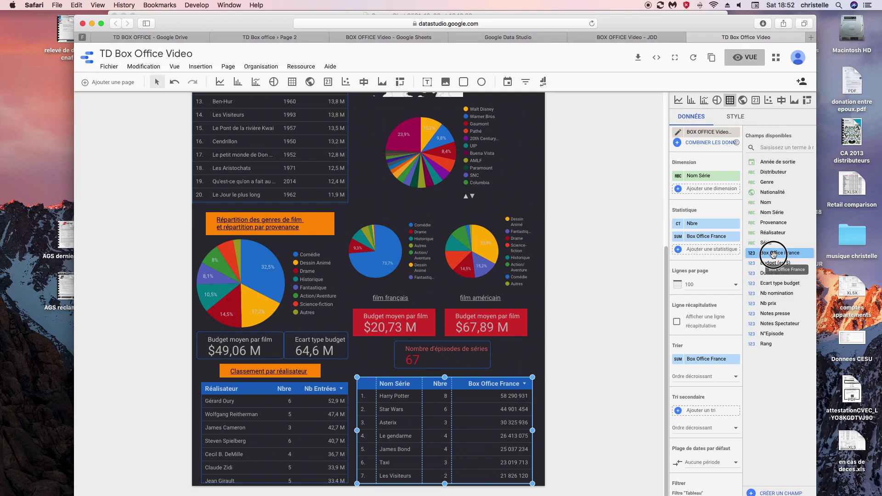
pyautogui.moveTo(773, 255); pyautogui.dragTo(702, 252)
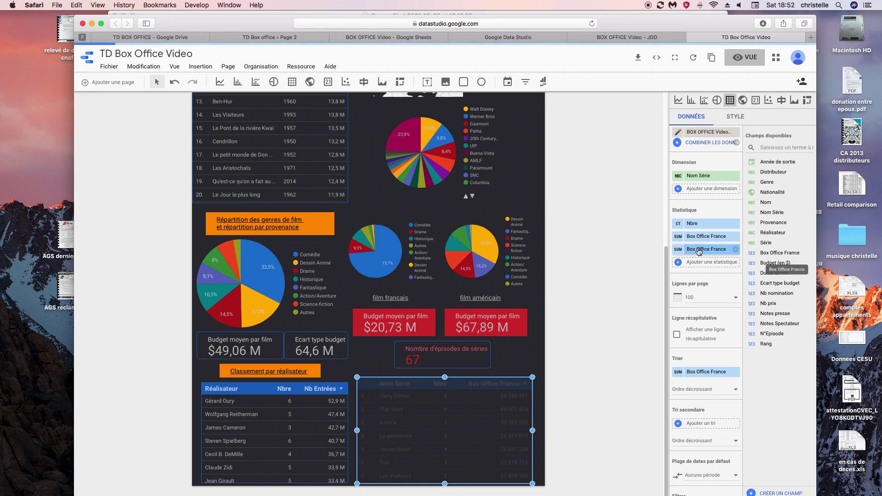
pyautogui.click(679, 250)
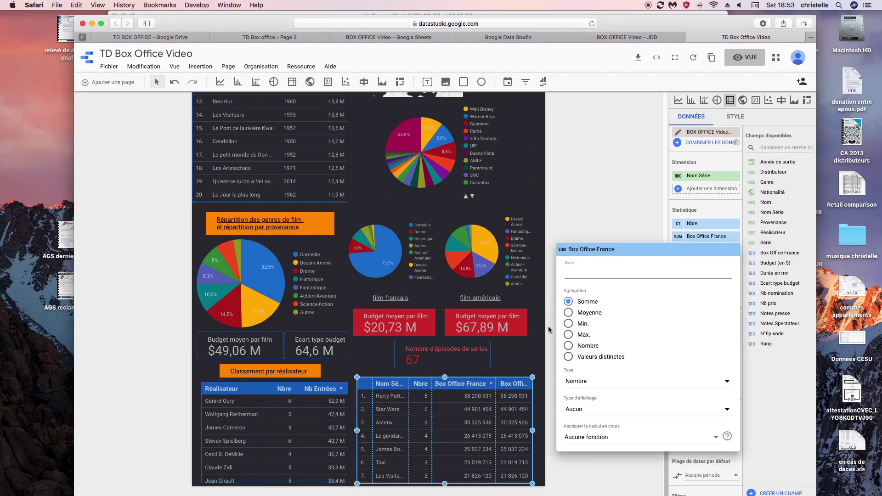
pyautogui.click(568, 313)
pyautogui.click(575, 273)
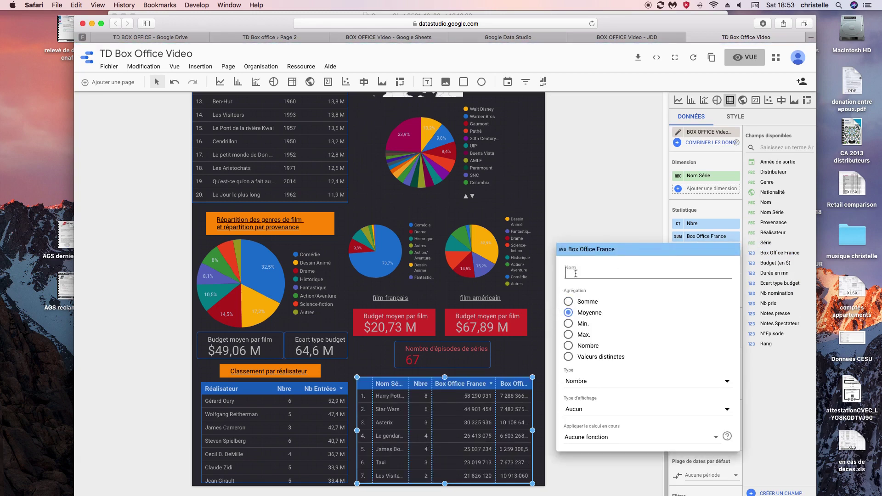
pyautogui.write('Moyen')
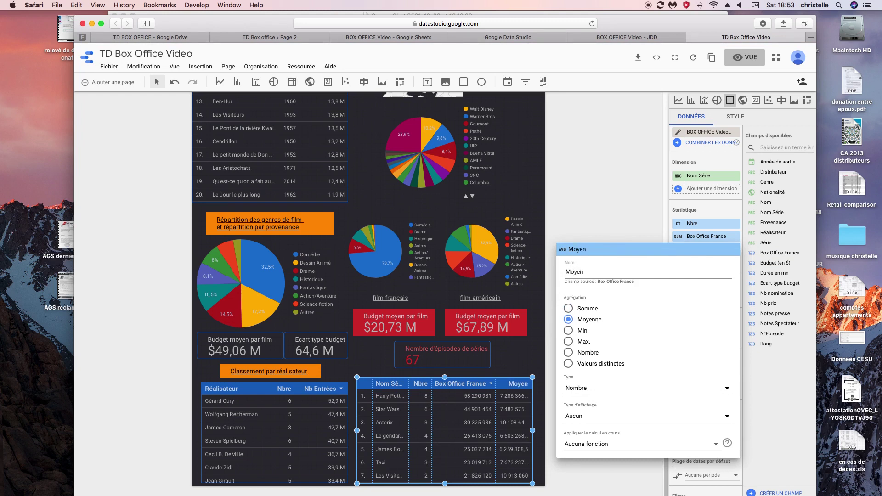
pyautogui.click(593, 209)
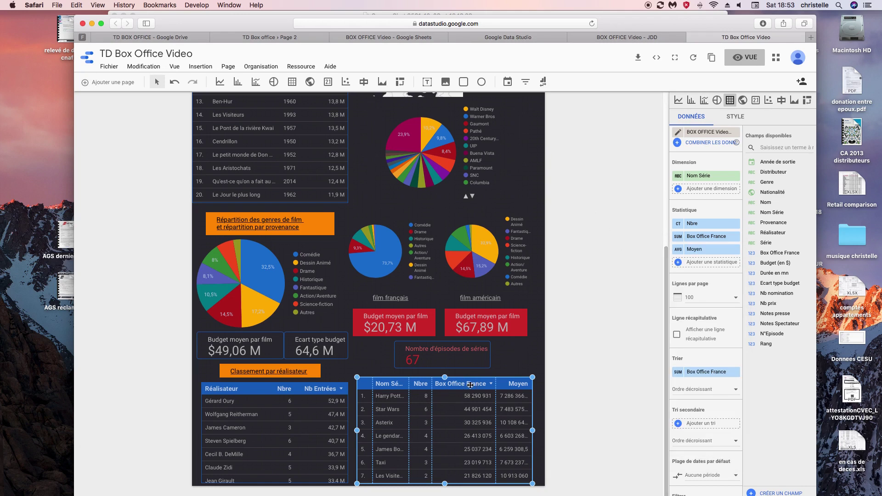
# - Turn on compressed numbers for the Box Office France column, column 2 of the series table
pyautogui.click(735, 116)
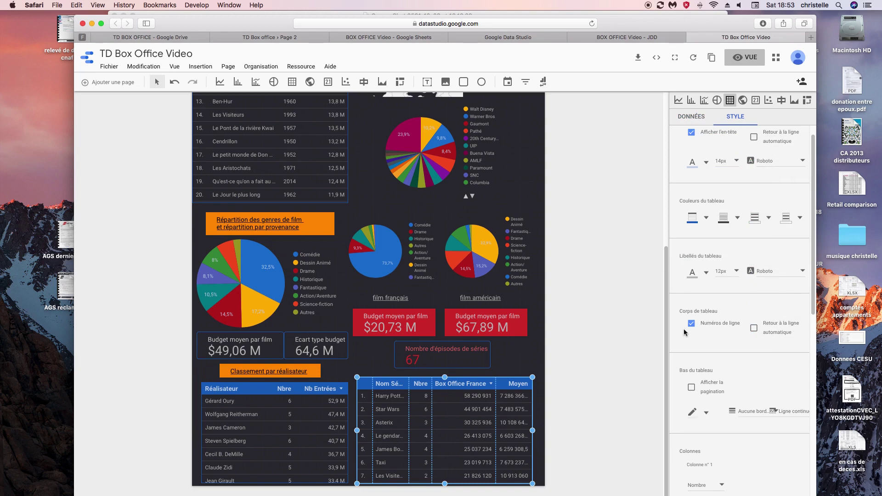
pyautogui.moveTo(814, 304); pyautogui.dragTo(813, 445)
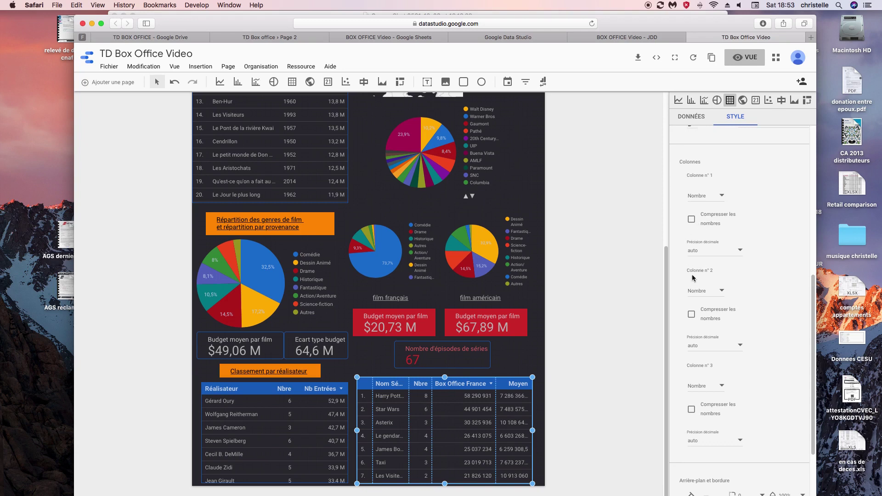
pyautogui.click(692, 315)
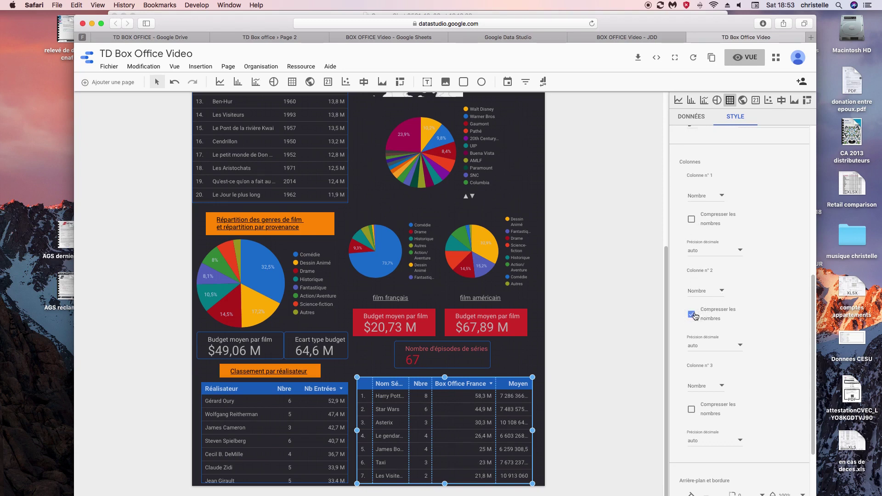
# - Turn on compressed numbers for the series table's Moyen column and widen its Nbre column slightly
pyautogui.click(691, 410)
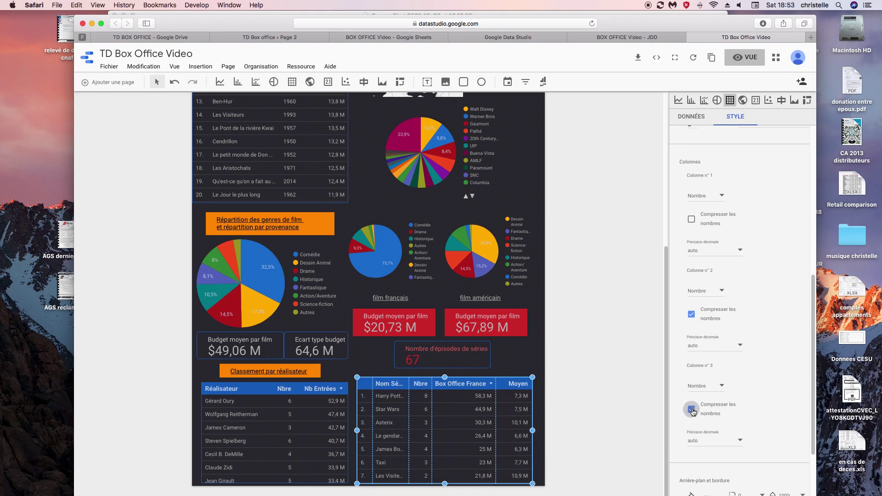
pyautogui.moveTo(431, 385); pyautogui.dragTo(438, 385)
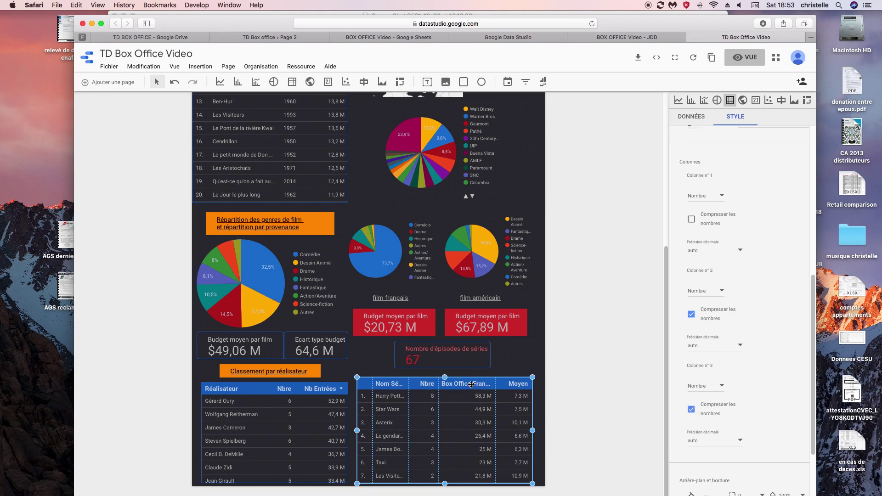
# - Rename the series table's Box Office France metric Total and widen the Nom Série column to show the full series names
pyautogui.click(696, 119)
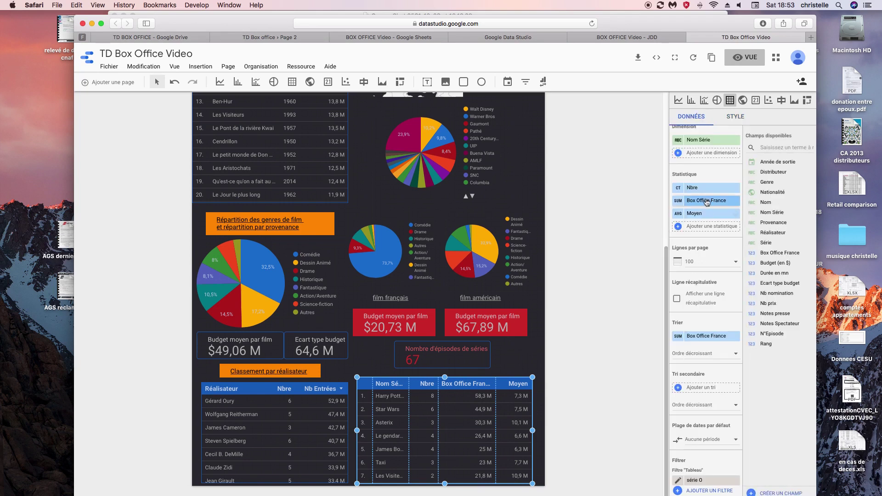
pyautogui.click(678, 201)
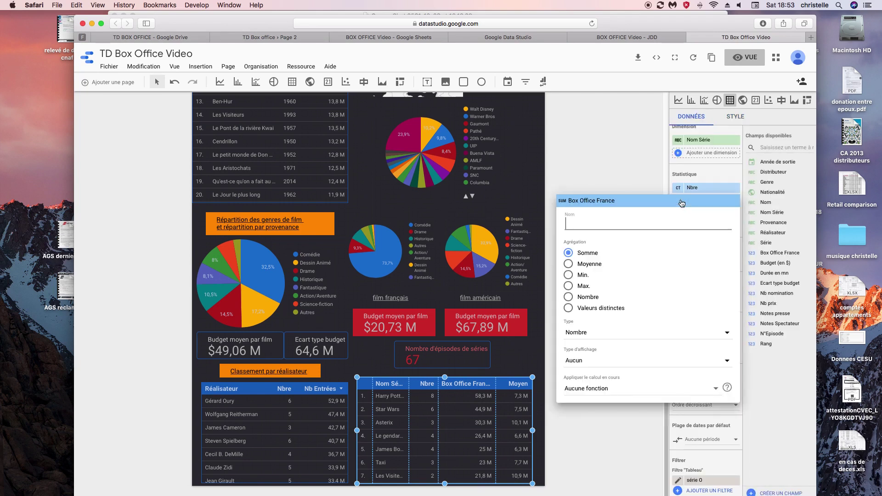
pyautogui.click(571, 224)
pyautogui.write('Total')
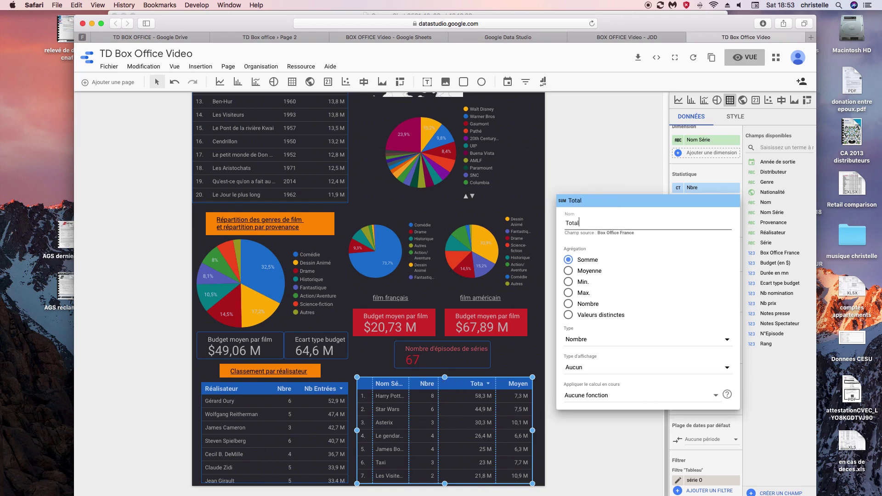
pyautogui.click(525, 355)
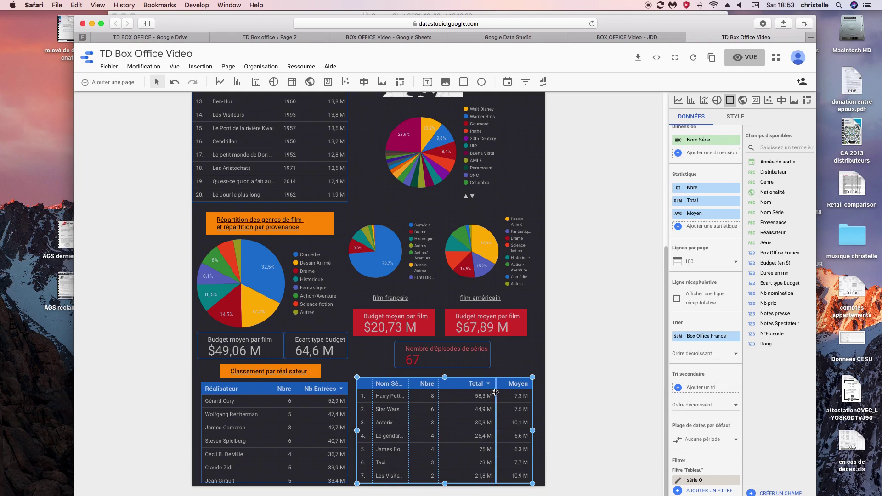
pyautogui.click(504, 380)
pyautogui.moveTo(405, 384); pyautogui.dragTo(429, 384)
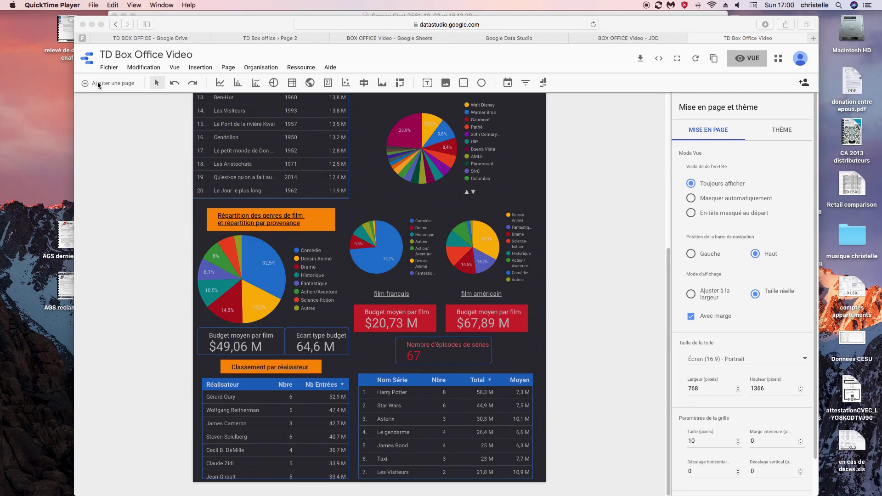
# - Add a second page to the report
pyautogui.click(85, 83)
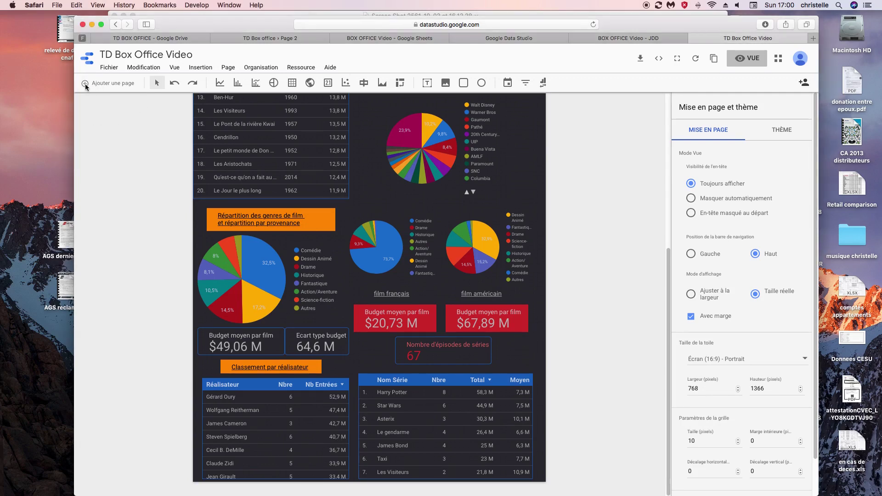
pyautogui.click(85, 84)
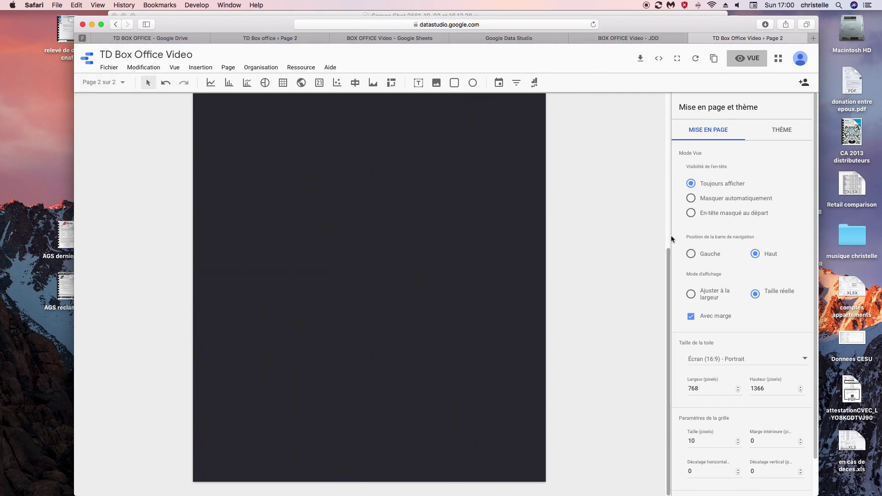
pyautogui.scroll(5, 664, 232)
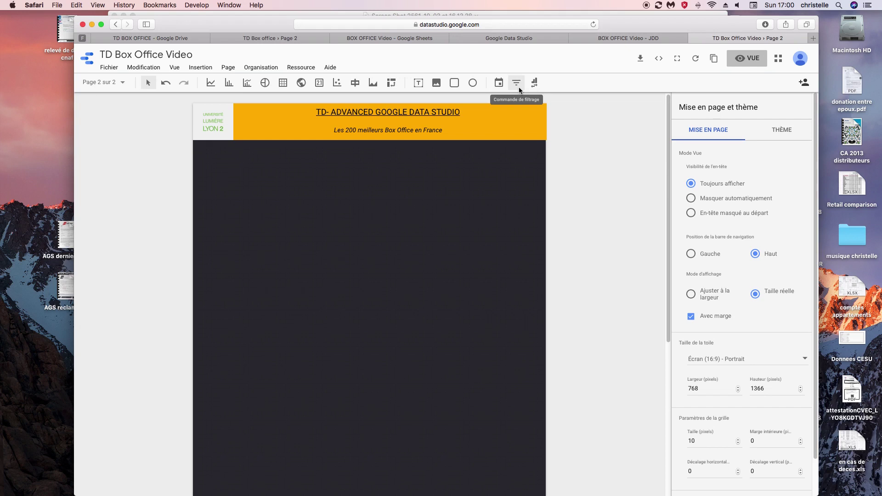
# - Copy the Classement des Meilleurs Box Office title and its film ranking table from Page 1
pyautogui.click(121, 82)
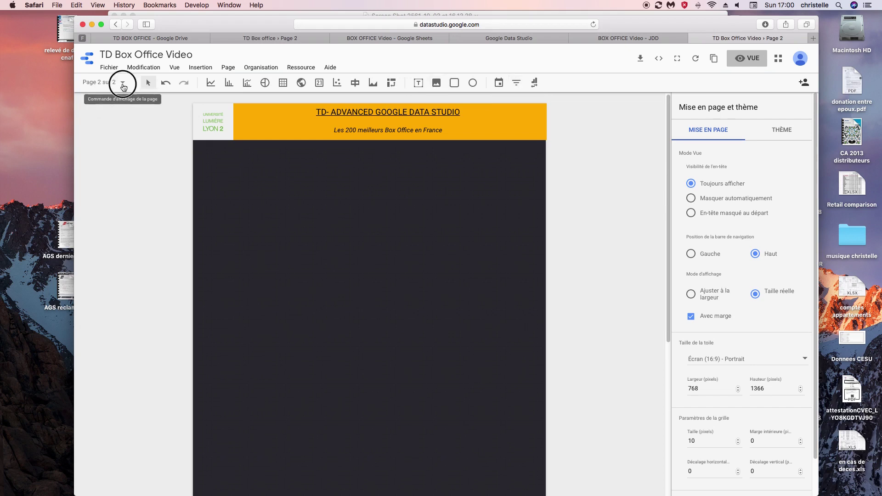
pyautogui.click(109, 121)
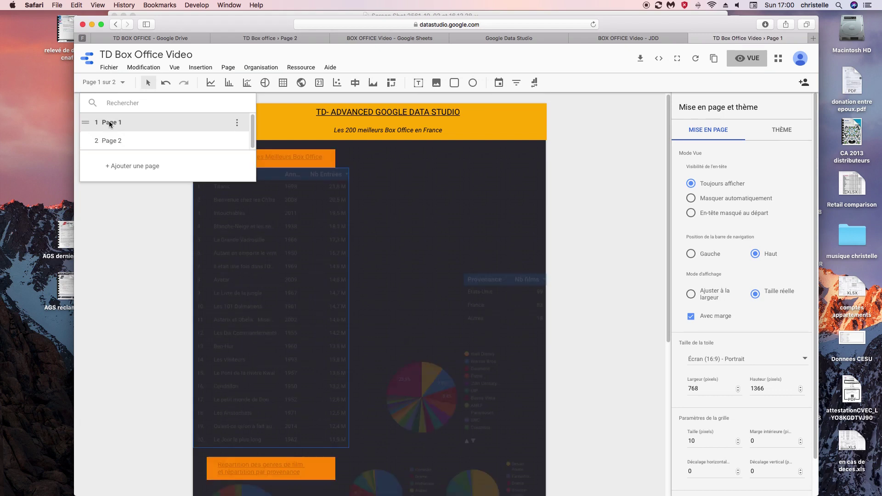
pyautogui.click(288, 161)
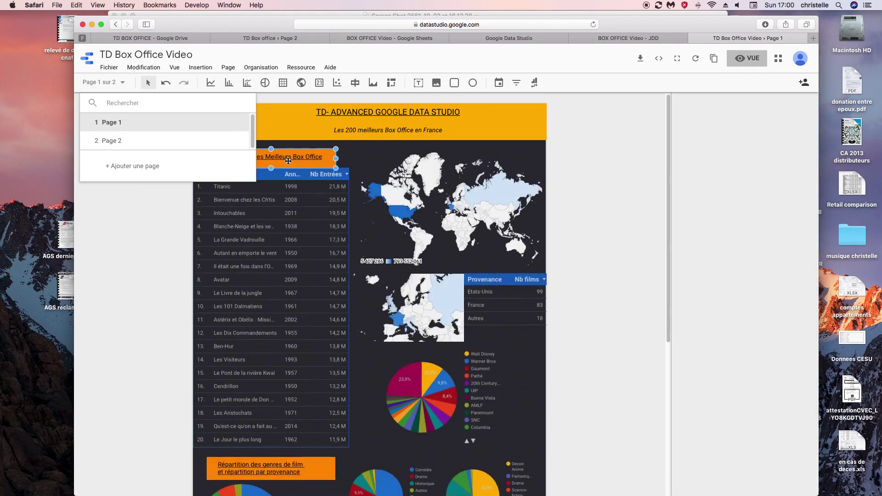
pyautogui.keyDown('shift'); pyautogui.click(241, 176); pyautogui.keyUp('shift')
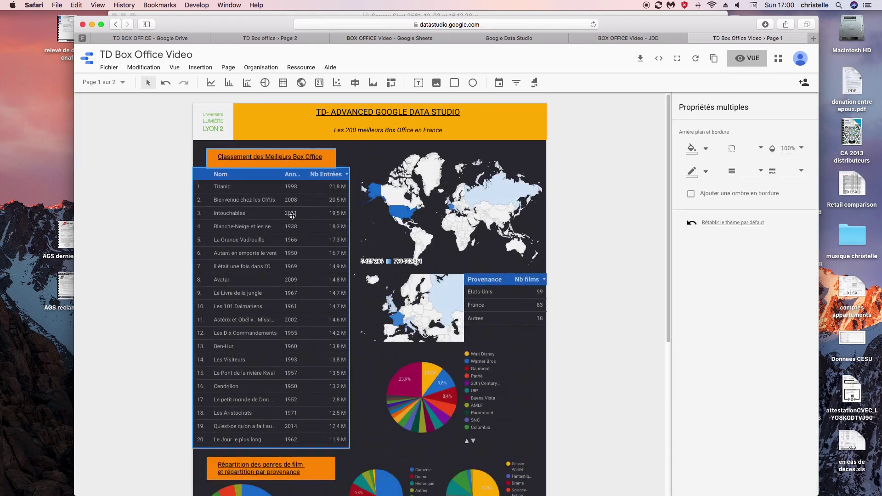
pyautogui.click(108, 67)
pyautogui.moveTo(144, 67)
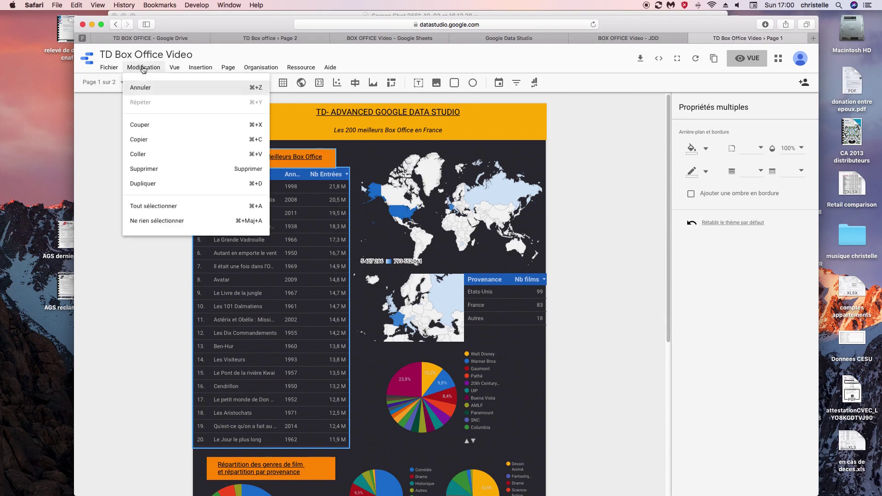
pyautogui.click(141, 140)
# - Paste the copied title and ranking table onto Page 2 and move them up close beneath the orange header
pyautogui.click(122, 83)
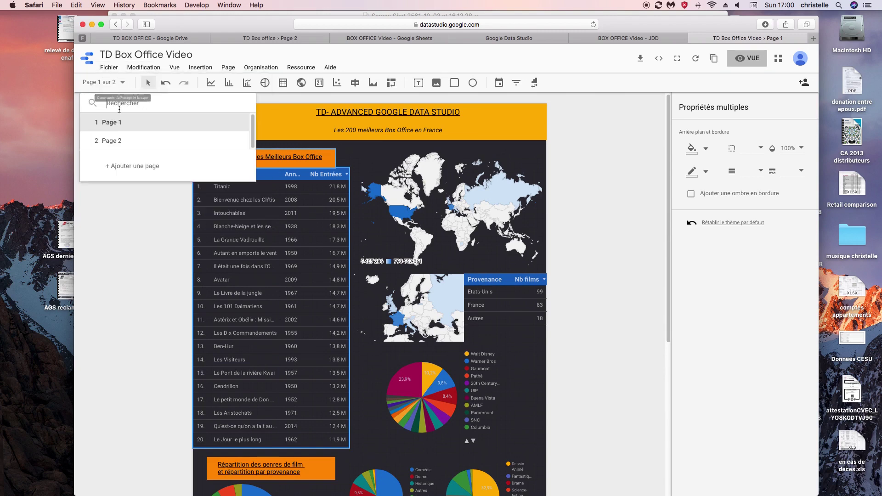
pyautogui.click(113, 141)
pyautogui.click(280, 154)
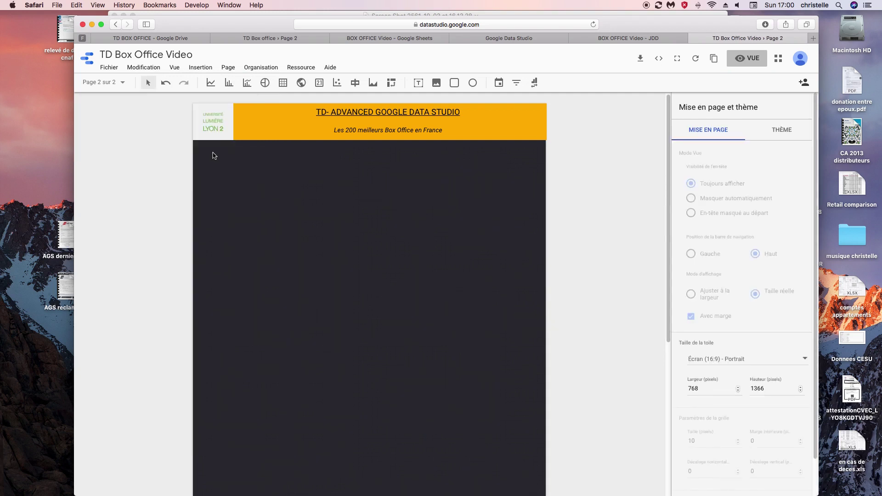
pyautogui.rightClick(206, 153)
pyautogui.click(225, 201)
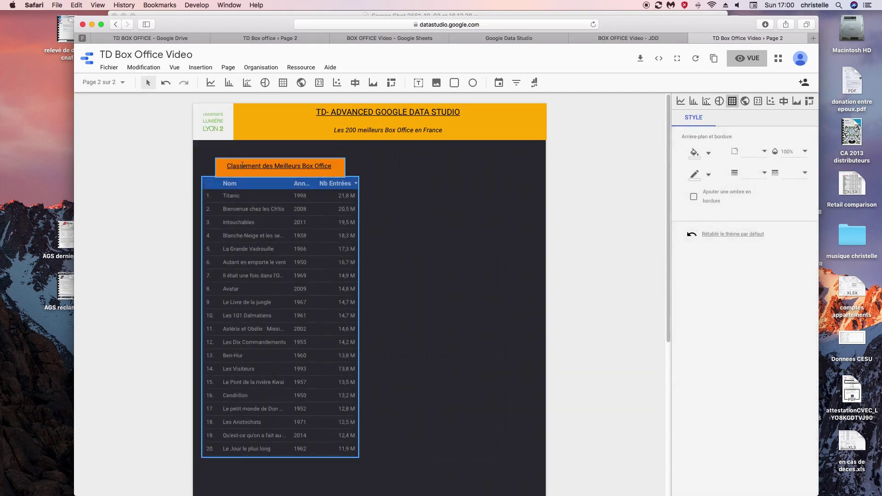
pyautogui.moveTo(252, 161); pyautogui.dragTo(227, 152)
# - Change the pasted title on Page 2 to Filtrage des Meilleurs Box Office
pyautogui.click(261, 152)
pyautogui.click(256, 152)
pyautogui.write('Filtrage')
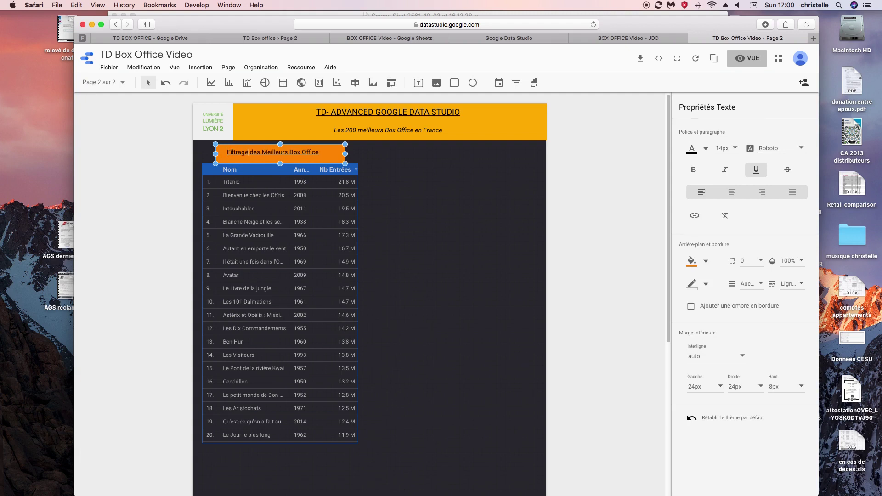
# - Add a filter control to the right of the Filtrage title, using Provenance as its dimension
pyautogui.moveTo(517, 82); pyautogui.dragTo(374, 148)
pyautogui.click(516, 82)
pyautogui.moveTo(364, 144); pyautogui.dragTo(436, 166)
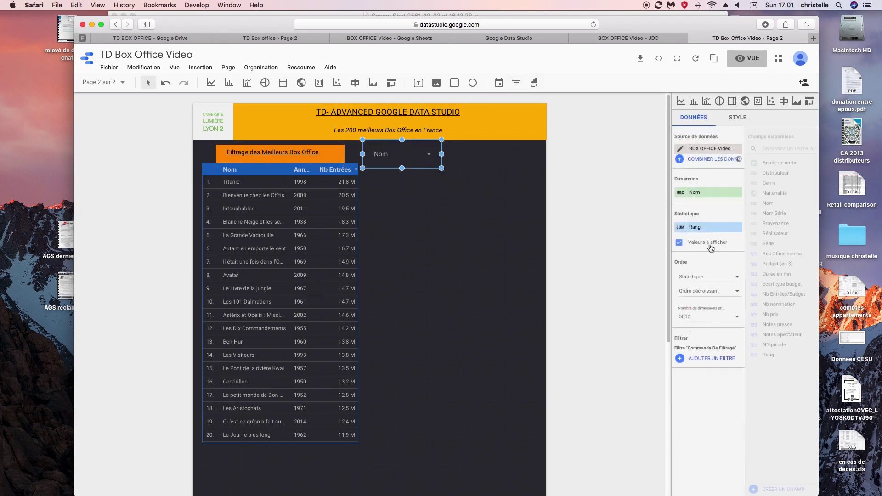
pyautogui.moveTo(772, 223); pyautogui.dragTo(697, 193)
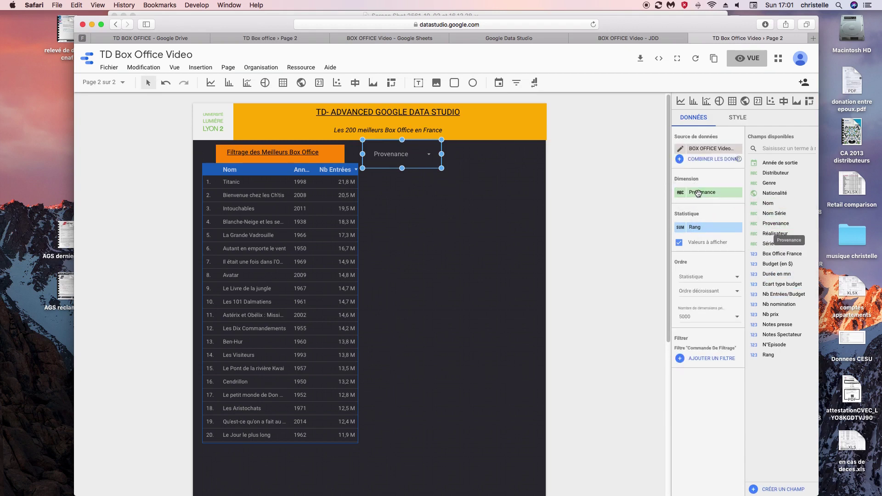
pyautogui.click(439, 155)
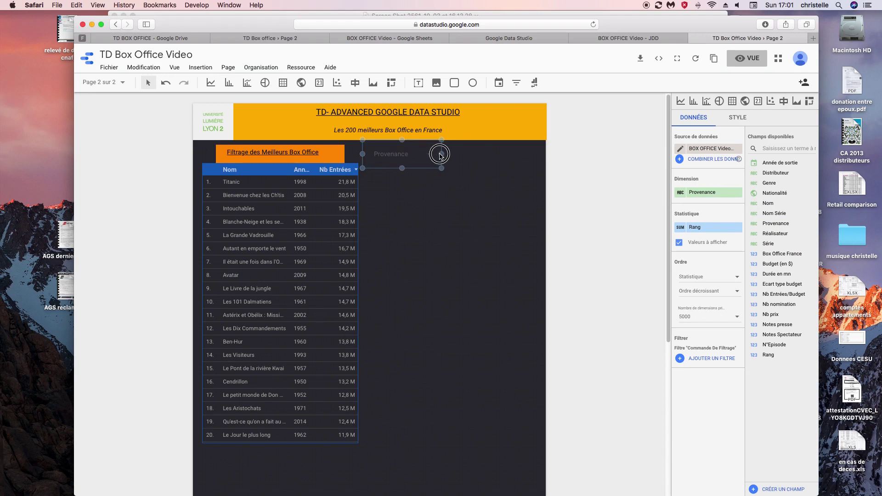
# - Color the Provenance filter's text red and reduce the control's height slightly
pyautogui.click(737, 118)
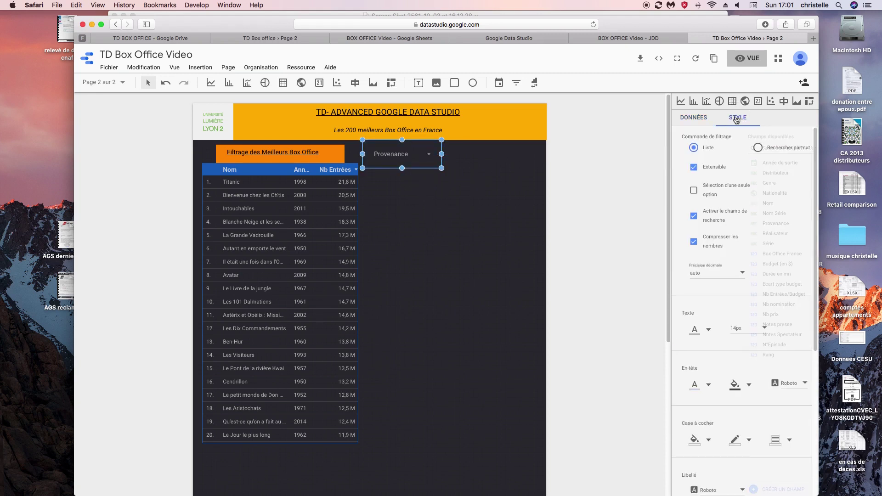
pyautogui.click(707, 328)
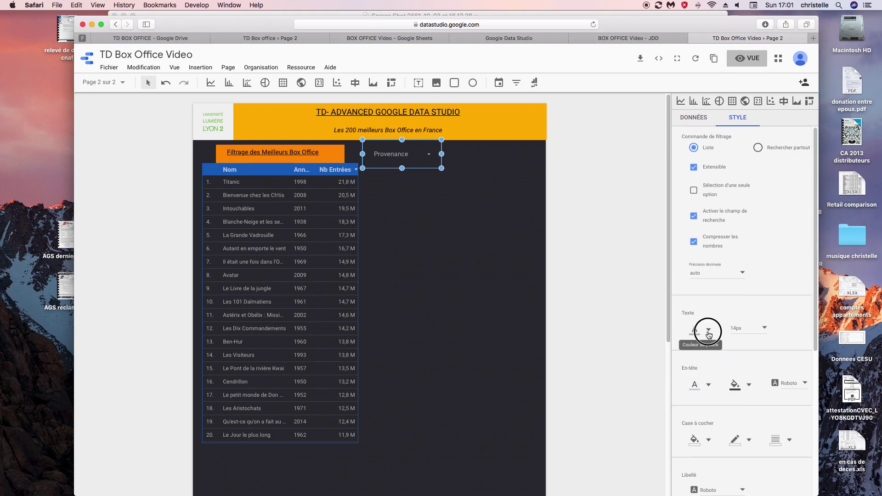
pyautogui.click(688, 406)
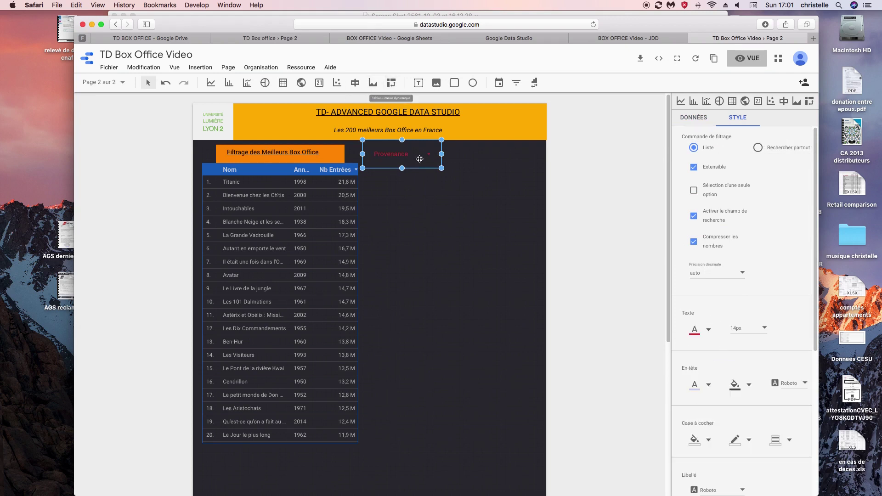
pyautogui.moveTo(402, 168); pyautogui.dragTo(402, 164)
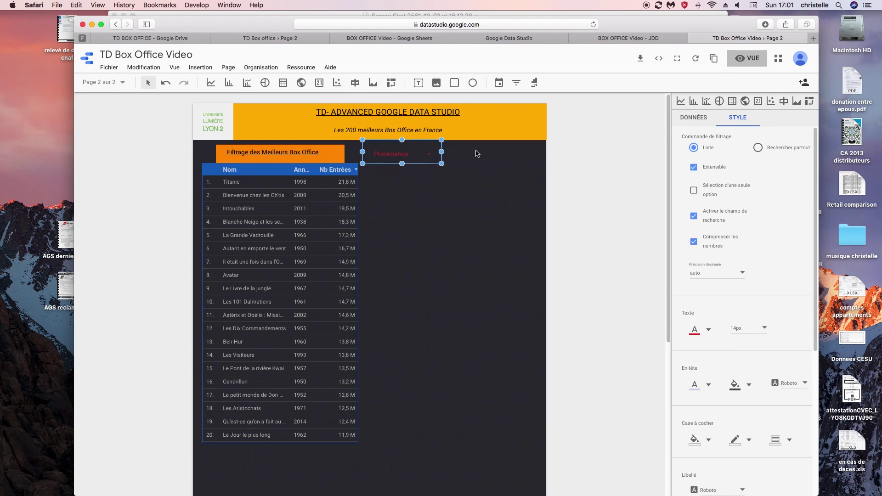
# - Test the Provenance filter in view mode by keeping only Etats-Unis, and return to editing the report
pyautogui.click(748, 58)
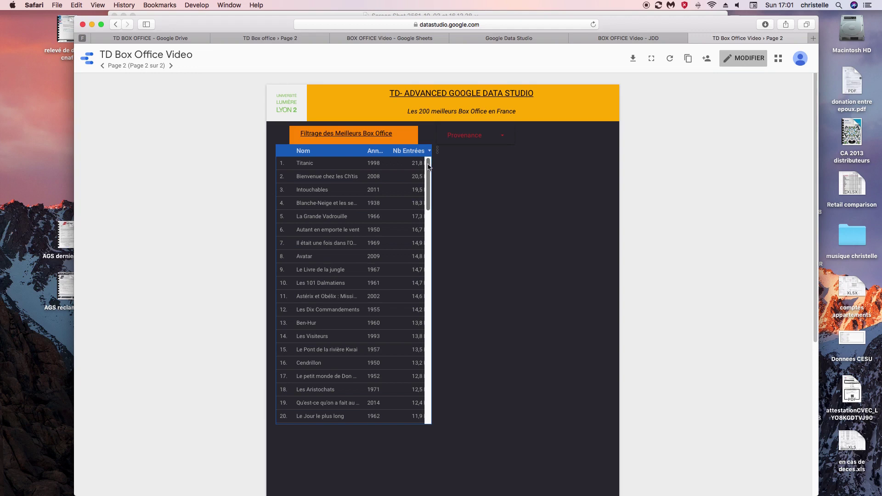
pyautogui.click(503, 138)
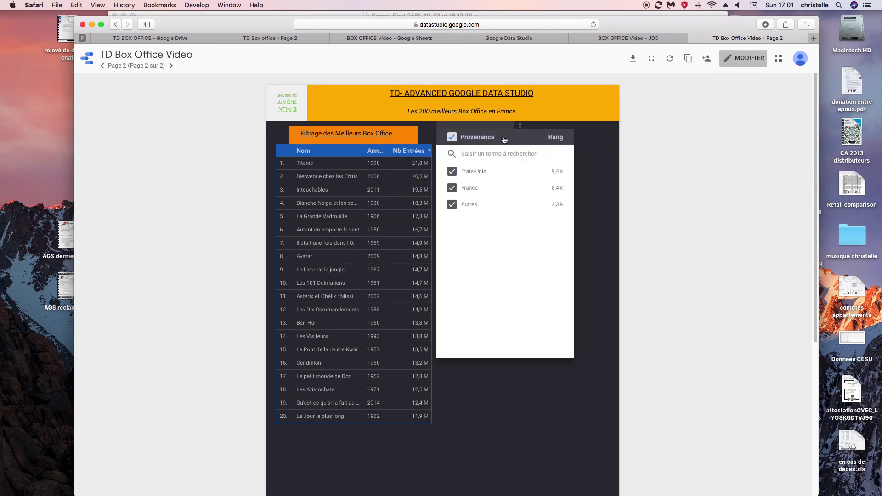
pyautogui.click(531, 183)
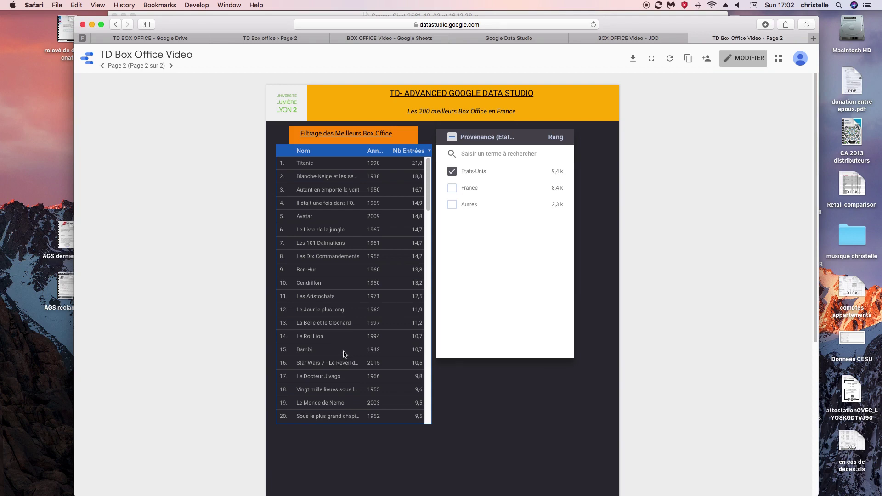
pyautogui.click(743, 59)
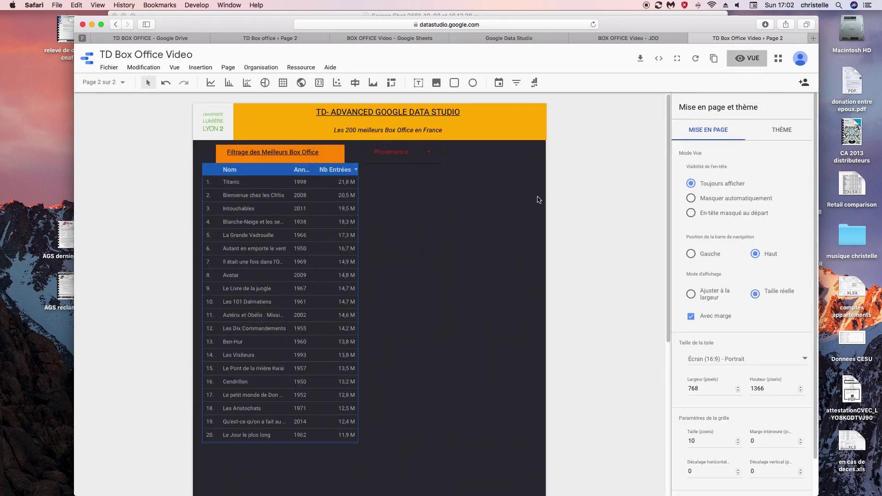
# - Insert a scatter chart below the Provenance filter, with Notes presse as the X value and Notes Spectateur as the Y value
pyautogui.click(308, 213)
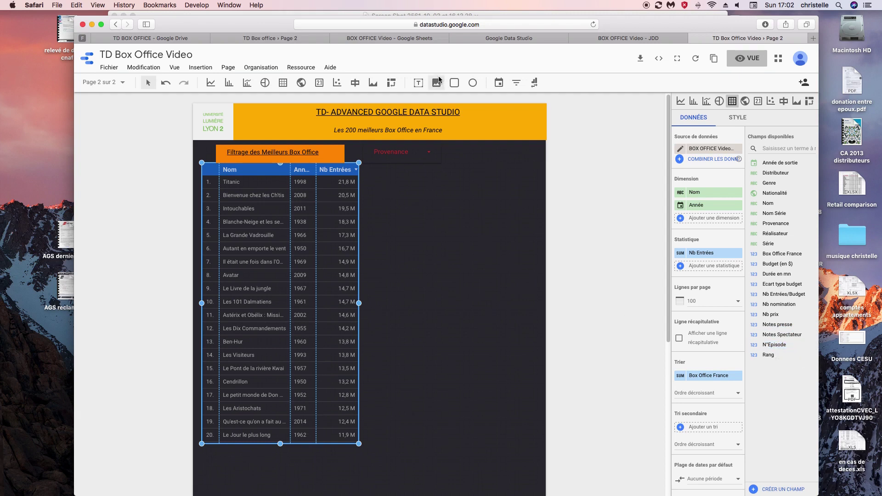
pyautogui.click(338, 83)
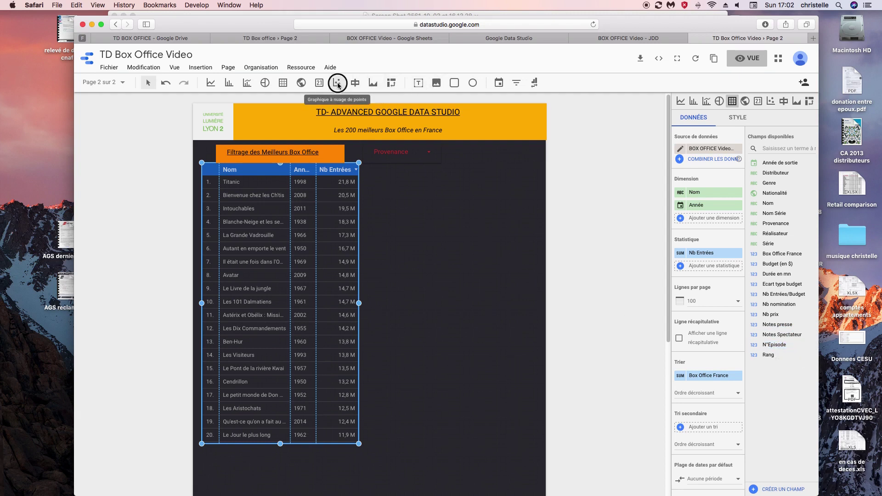
pyautogui.moveTo(365, 175); pyautogui.dragTo(546, 324)
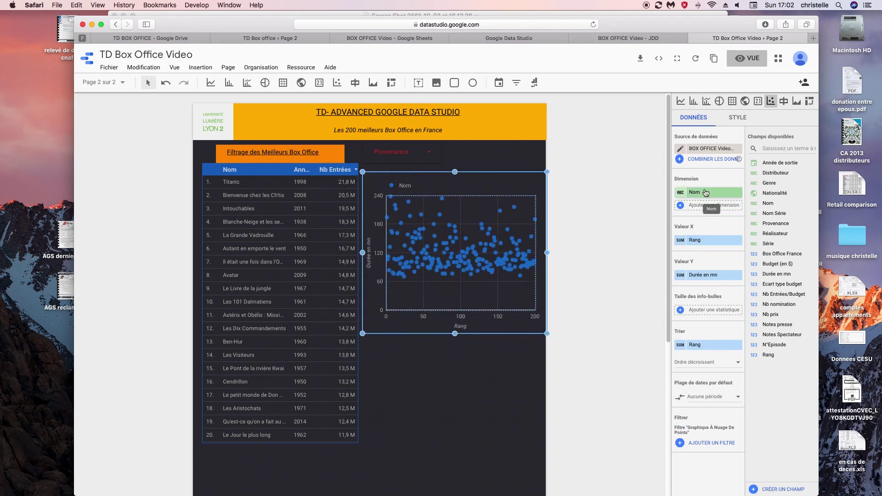
pyautogui.click(779, 329)
pyautogui.moveTo(779, 329); pyautogui.dragTo(714, 281)
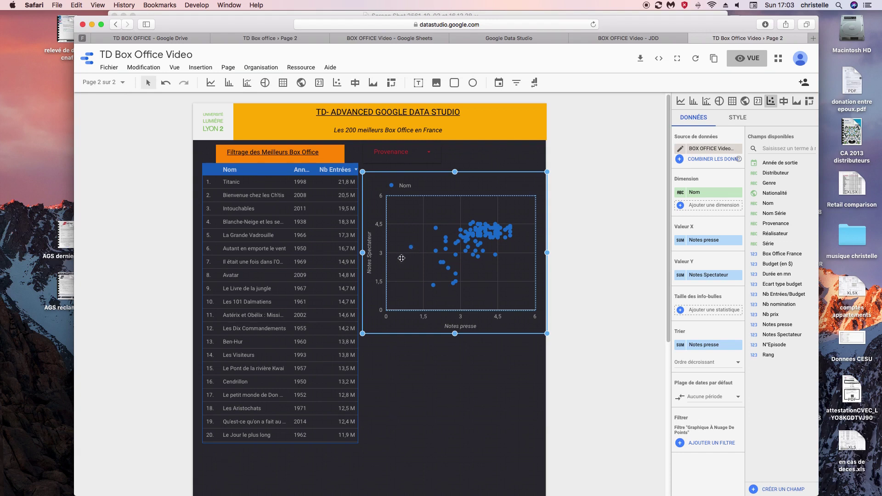
# - Set the scatter chart's Y axis range to a minimum of 1.5 and a maximum of 5
pyautogui.click(737, 118)
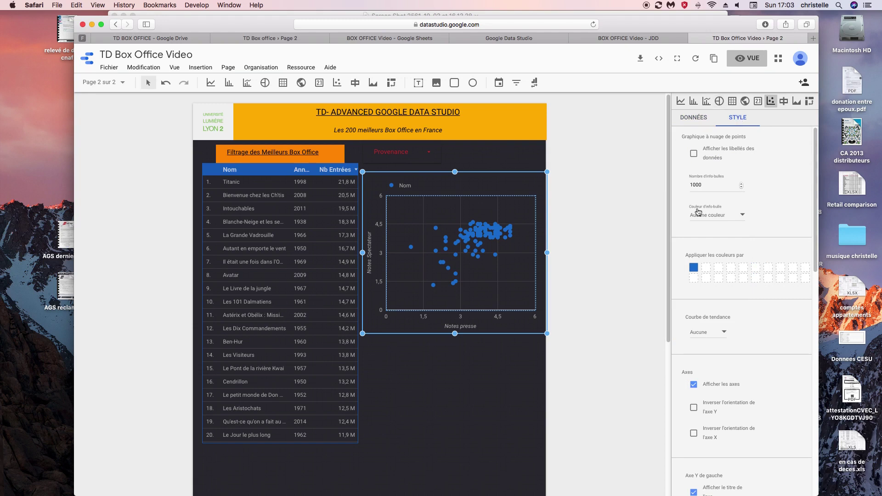
pyautogui.moveTo(815, 232); pyautogui.dragTo(816, 362)
pyautogui.doubleClick(698, 191)
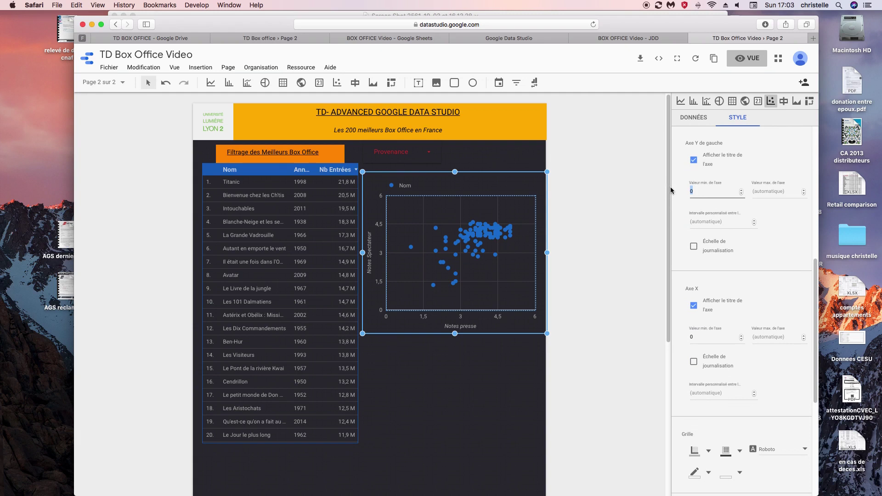
pyautogui.write('1')
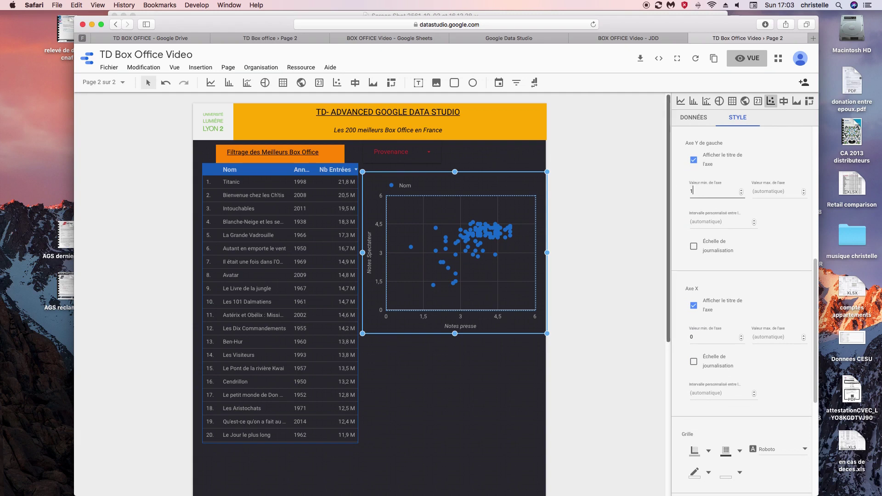
pyautogui.write('.5')
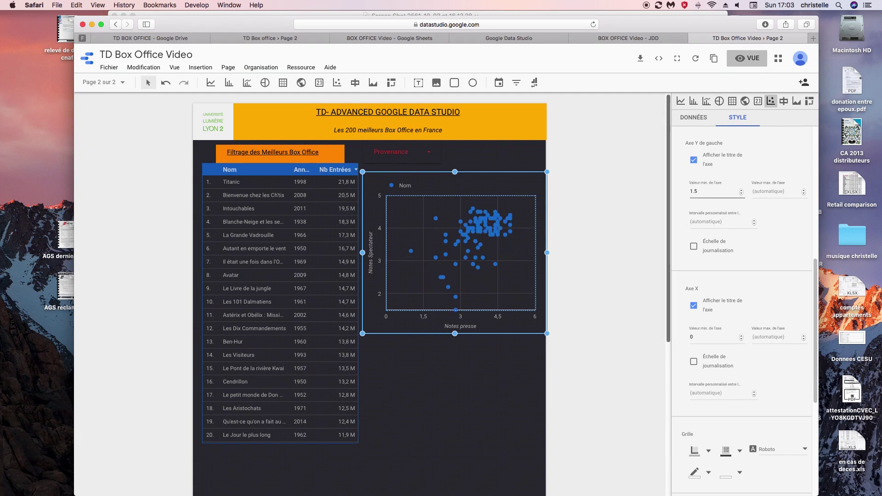
pyautogui.click(766, 191)
pyautogui.write('5')
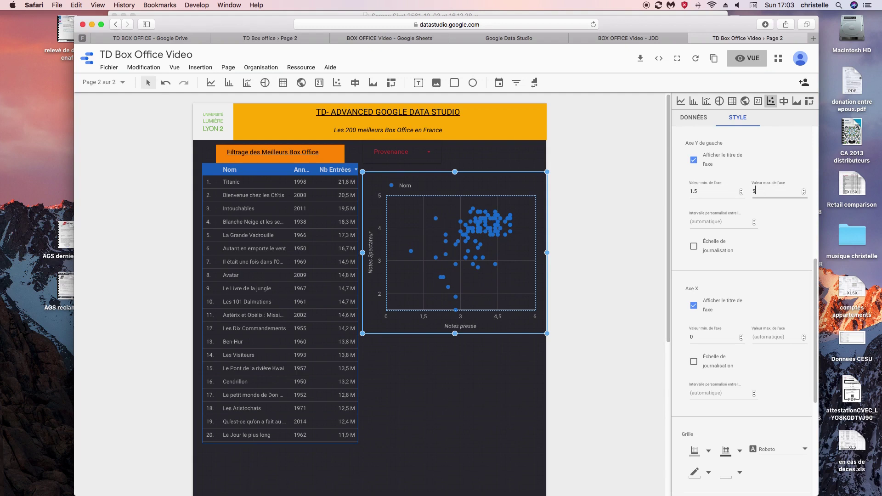
# - Set the scatter chart's X axis range to a minimum of 1.5 and a maximum of 5
pyautogui.click(702, 337)
pyautogui.press('BackSpace')
pyautogui.write('1.5')
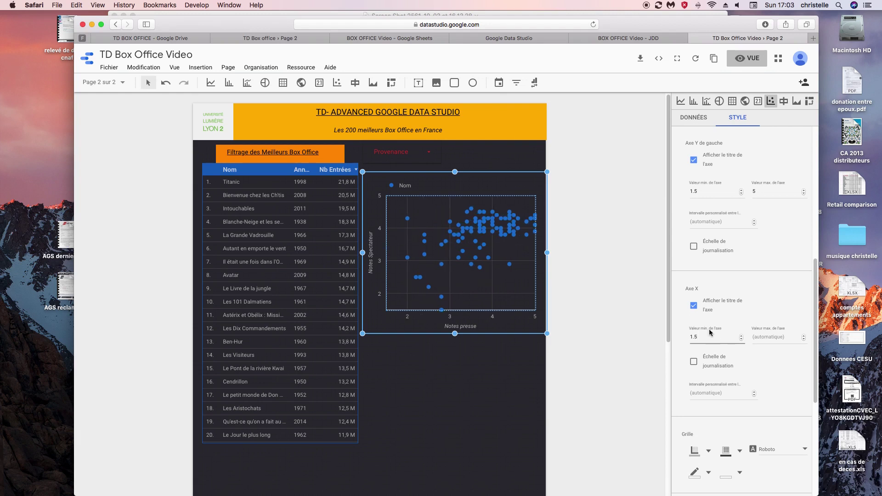
pyautogui.click(775, 338)
pyautogui.write('5')
# - Try displaying the data labels on the scatter chart, and hide them again
pyautogui.click(816, 272)
pyautogui.moveTo(816, 272); pyautogui.dragTo(804, 130)
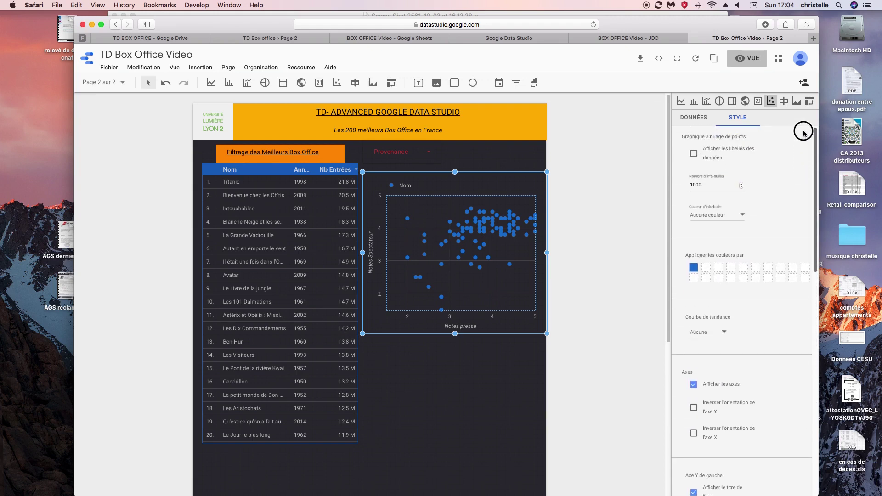
pyautogui.click(694, 154)
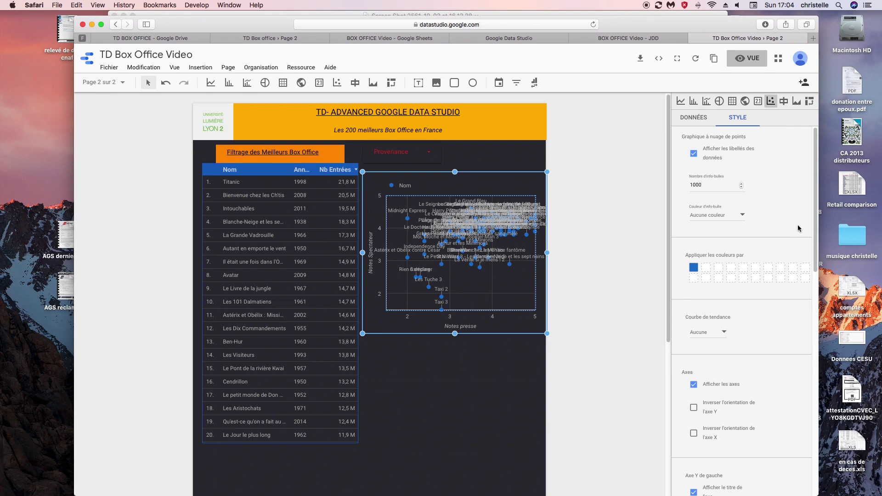
pyautogui.click(694, 154)
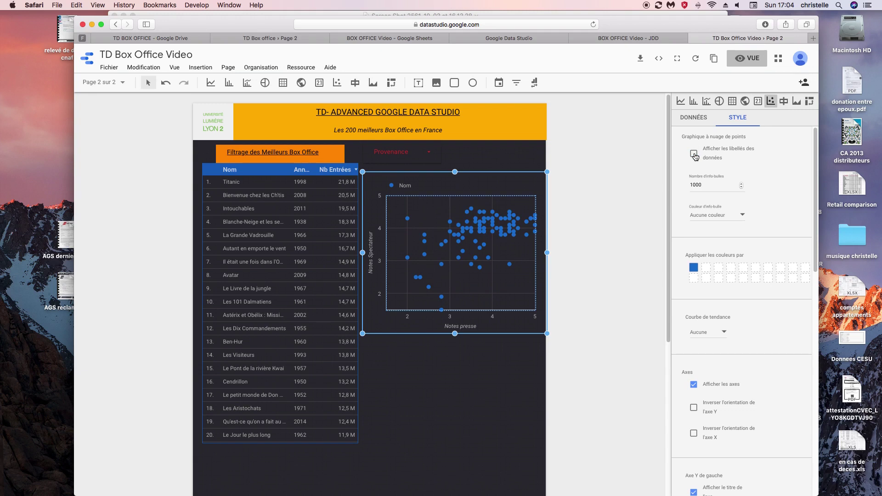
# - Try the Linéaire, Exponentielle and Polynomiale trend lines on the scatter chart, and return the setting to Aucune
pyautogui.click(725, 334)
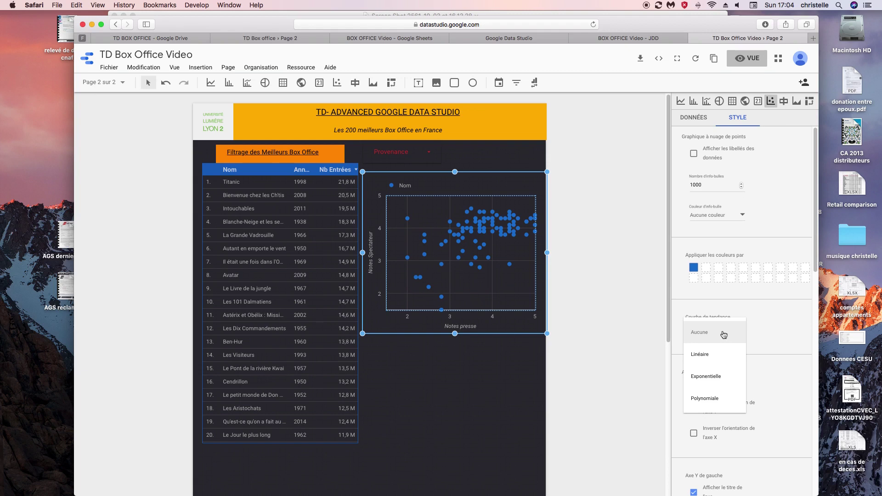
pyautogui.click(713, 354)
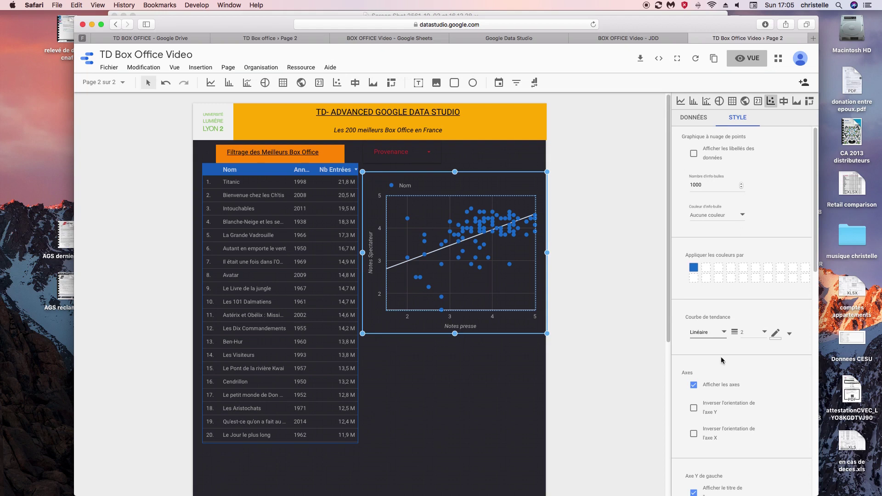
pyautogui.click(726, 332)
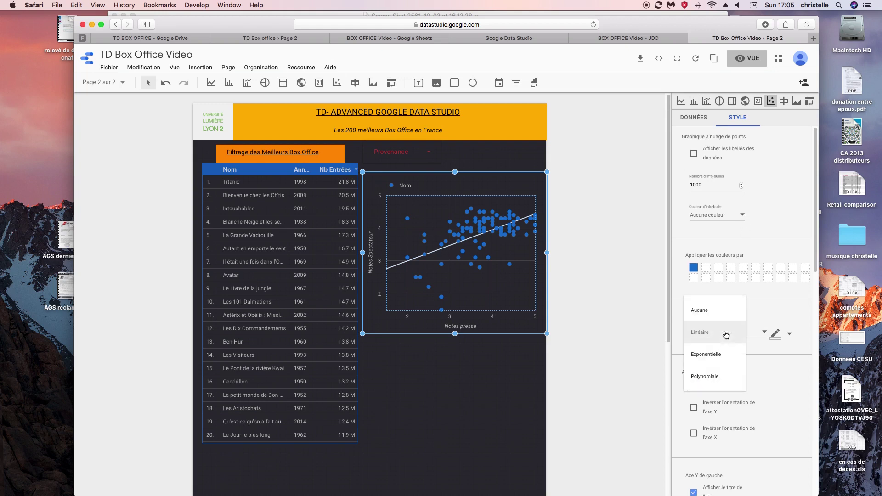
pyautogui.click(717, 355)
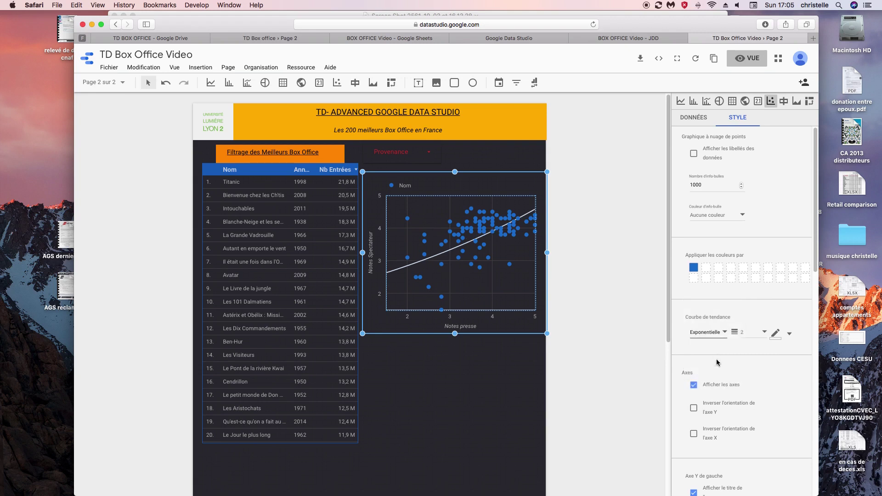
pyautogui.click(725, 332)
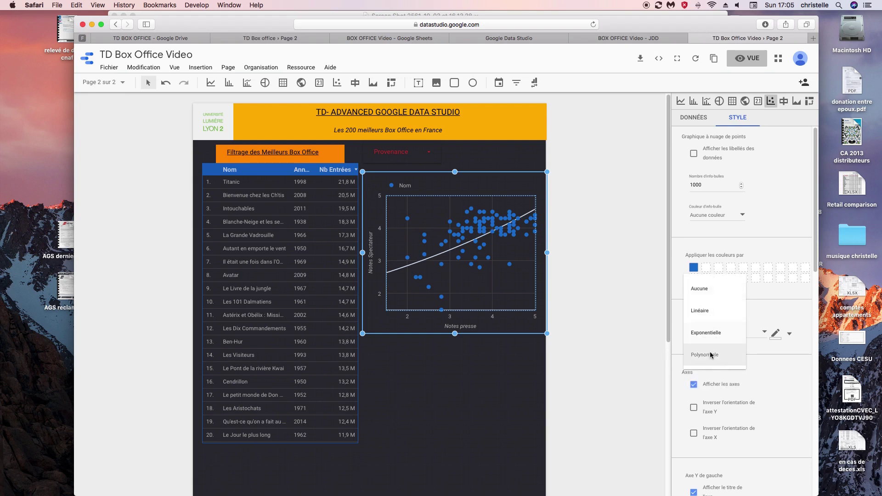
pyautogui.click(711, 355)
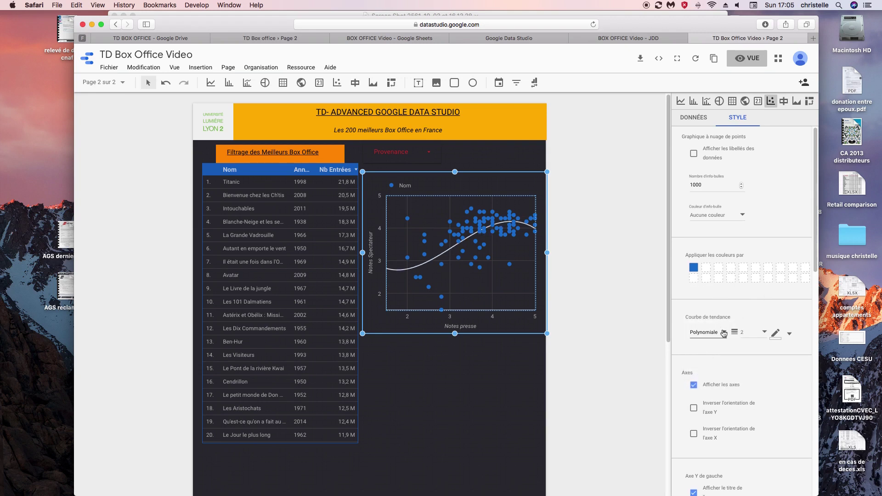
pyautogui.click(724, 333)
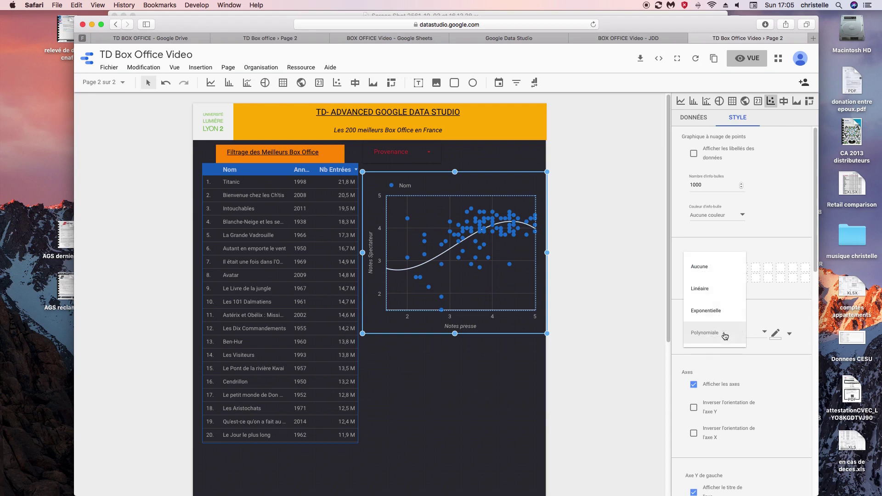
pyautogui.click(705, 268)
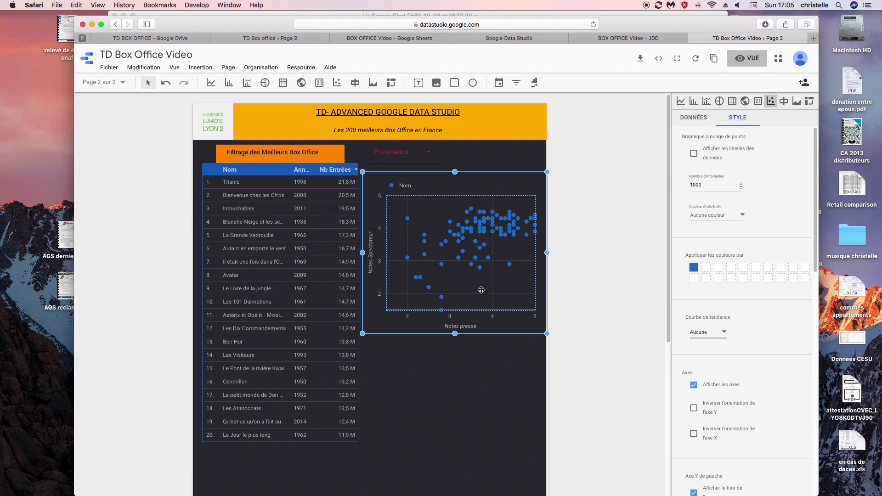
# - Add Genre as a second dimension of the scatter chart and color its bubbles by Genre
pyautogui.click(694, 119)
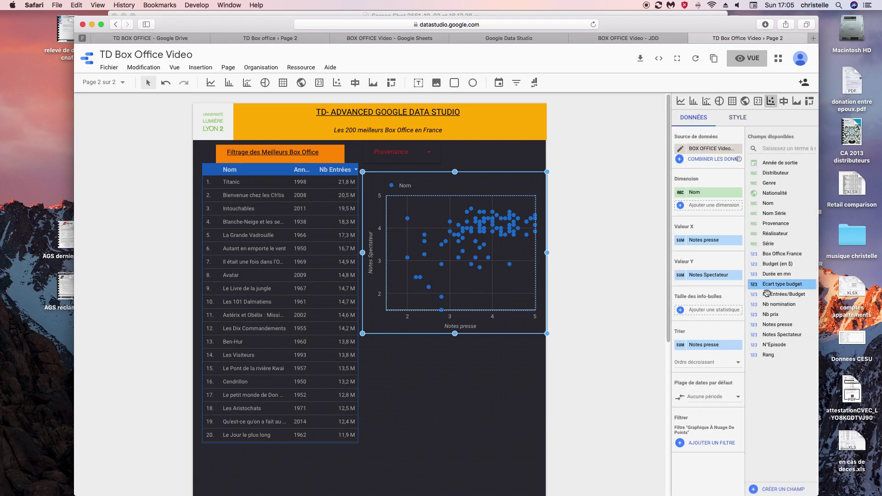
pyautogui.moveTo(775, 186); pyautogui.dragTo(703, 208)
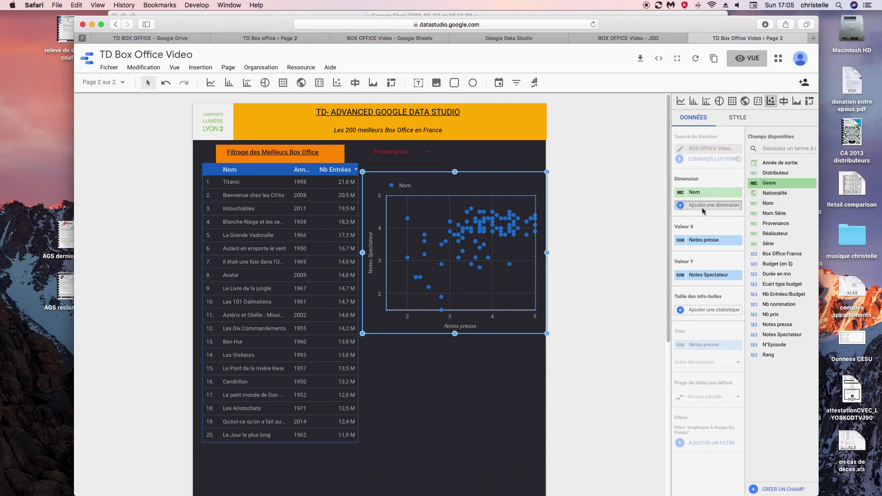
pyautogui.click(738, 119)
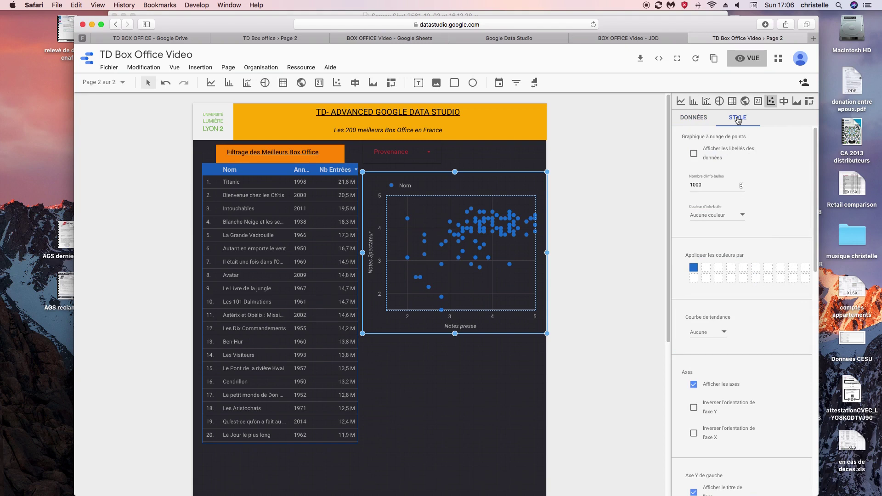
pyautogui.click(744, 216)
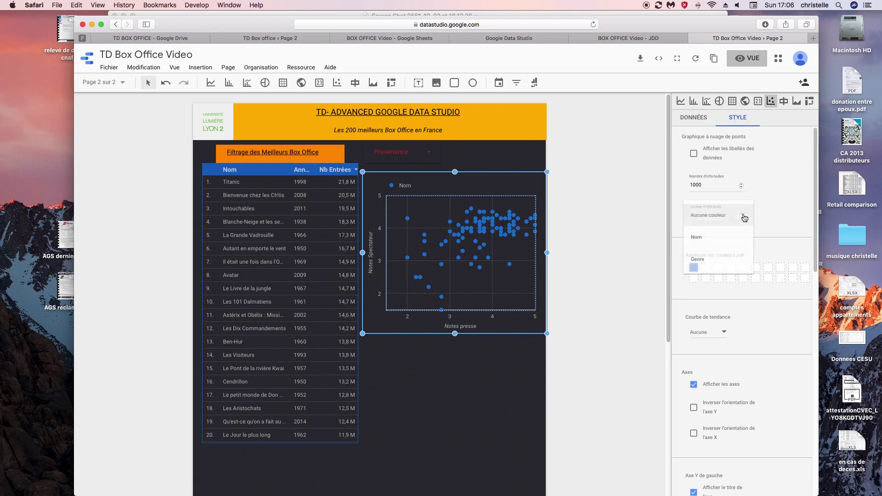
pyautogui.click(712, 262)
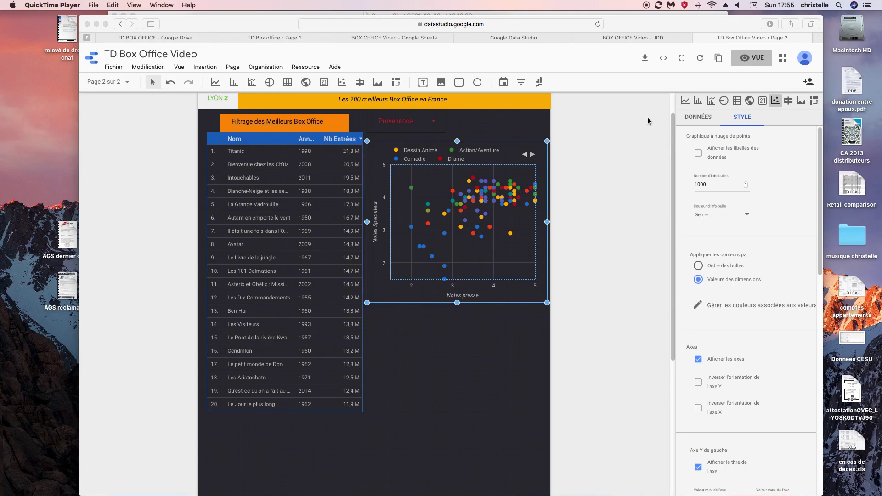
# - Start a new calculated field from the scatter chart's data source and name it Diff Notes
pyautogui.click(697, 119)
pyautogui.click(697, 119)
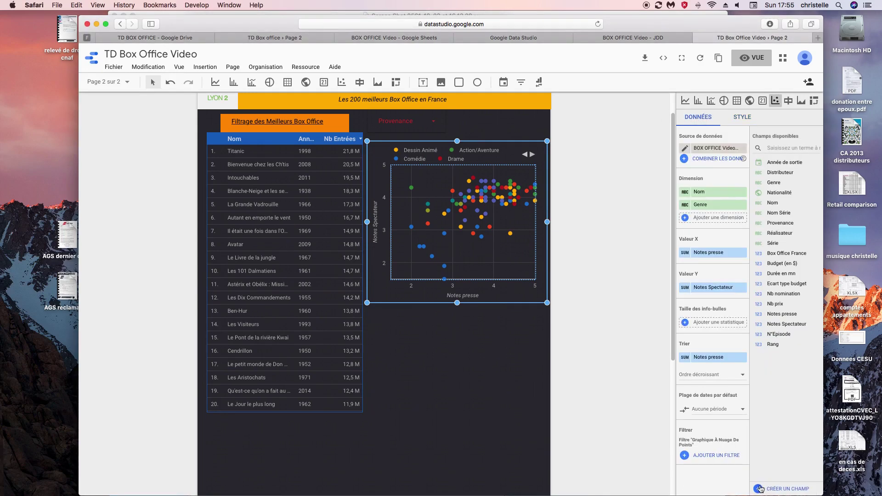
pyautogui.click(760, 489)
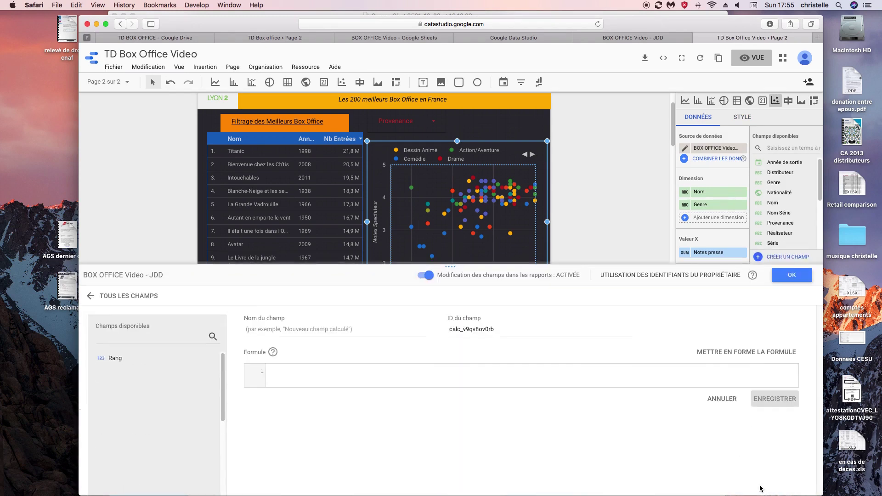
pyautogui.click(250, 311)
pyautogui.write('Diff Not')
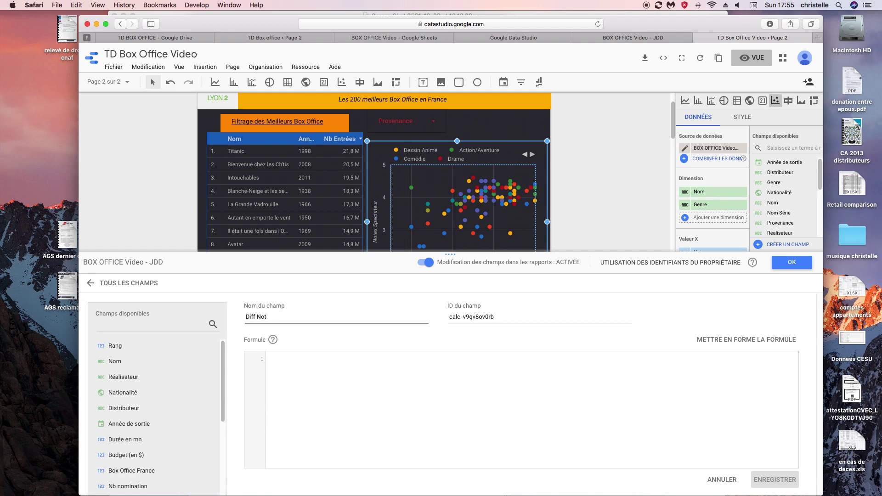
pyautogui.write('es')
# - Enter the formula ABS(Notes Spectateur - Notes presse) for the Diff Notes field and save it
pyautogui.click(279, 360)
pyautogui.write('ab')
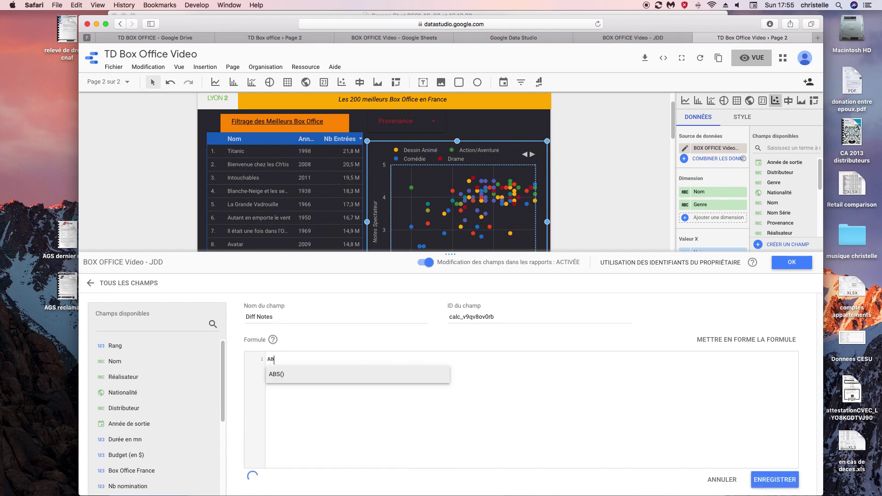
pyautogui.press('Return')
pyautogui.moveTo(222, 399); pyautogui.dragTo(222, 472)
pyautogui.click(131, 378)
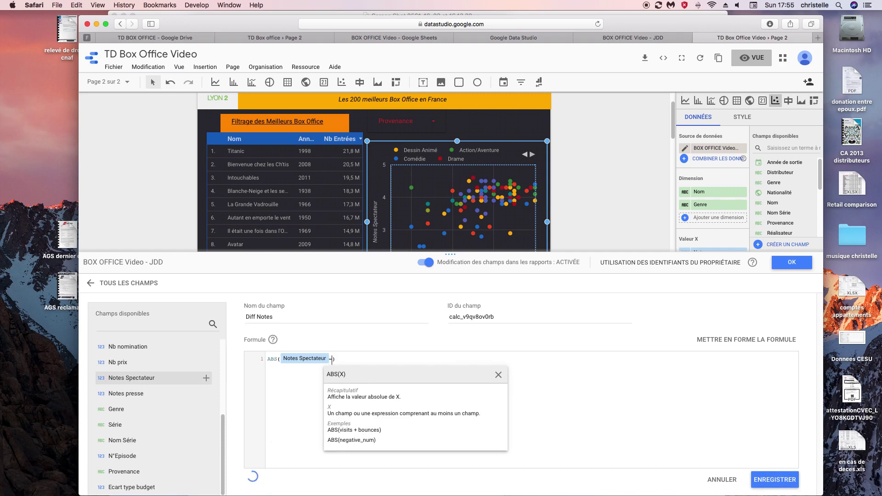
pyautogui.write('-')
pyautogui.click(122, 394)
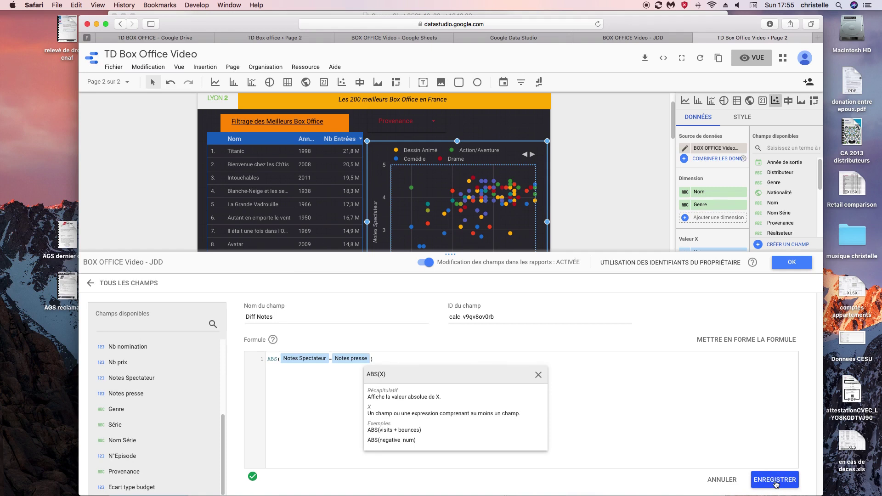
pyautogui.click(775, 480)
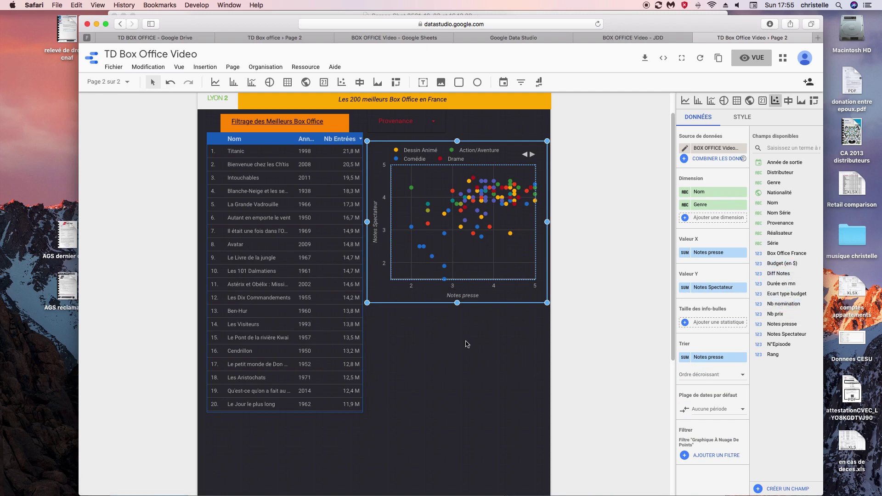
# - Try a table below the scatter chart listing Nom with Diff Notes as its metric, and delete it
pyautogui.click(288, 83)
pyautogui.moveTo(378, 313); pyautogui.dragTo(543, 408)
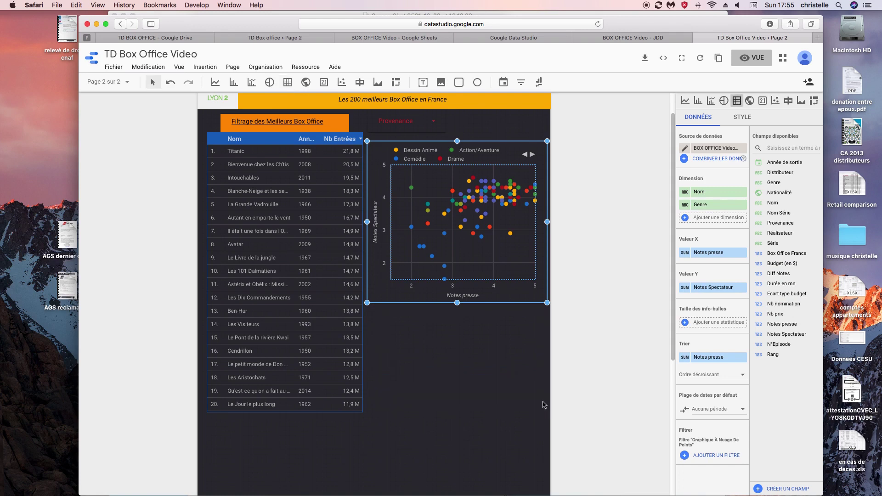
pyautogui.click(785, 275)
pyautogui.moveTo(785, 275); pyautogui.dragTo(712, 243)
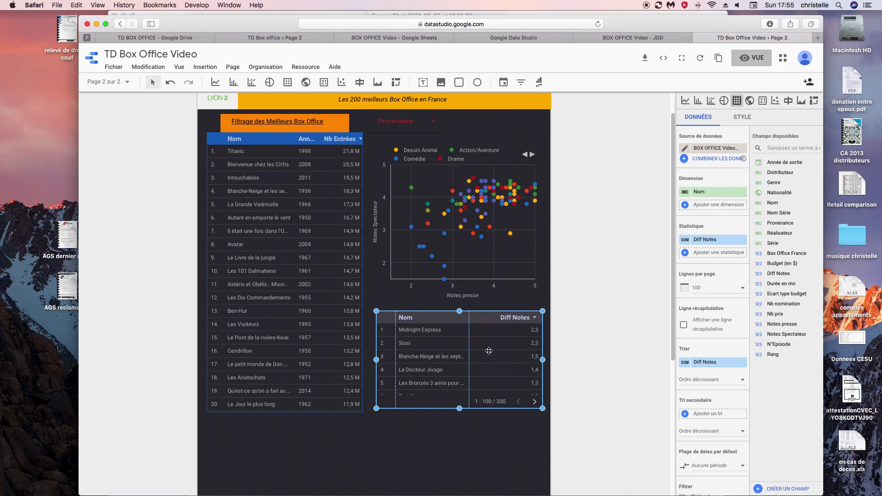
pyautogui.press('Delete')
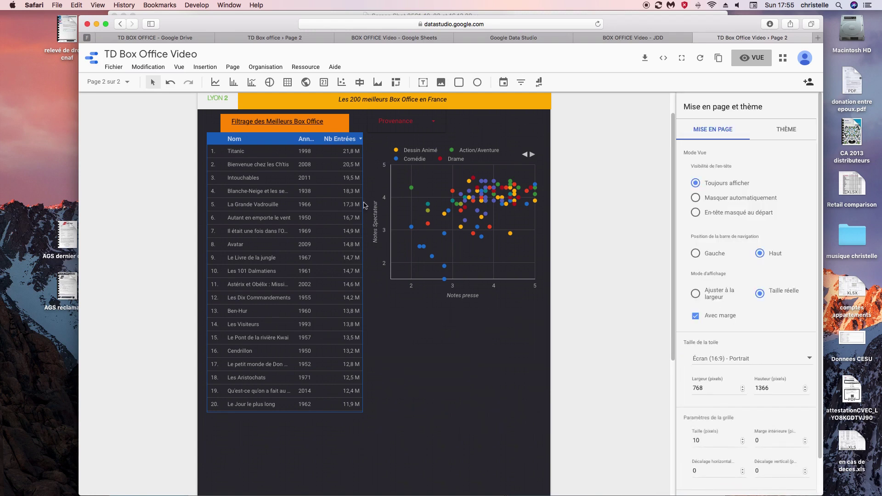
# - Insert a scorecard below the scatter chart, with Diff Notes as its metric
pyautogui.click(324, 82)
pyautogui.moveTo(382, 307); pyautogui.dragTo(537, 367)
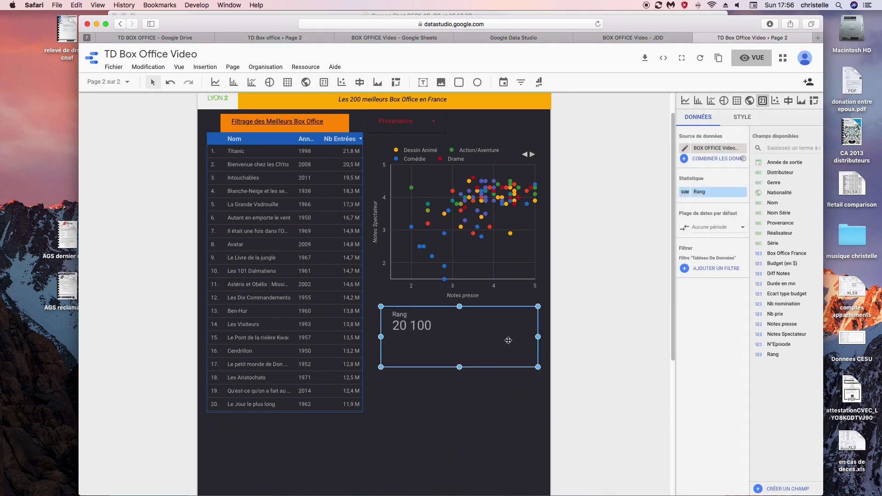
pyautogui.moveTo(780, 274); pyautogui.dragTo(709, 193)
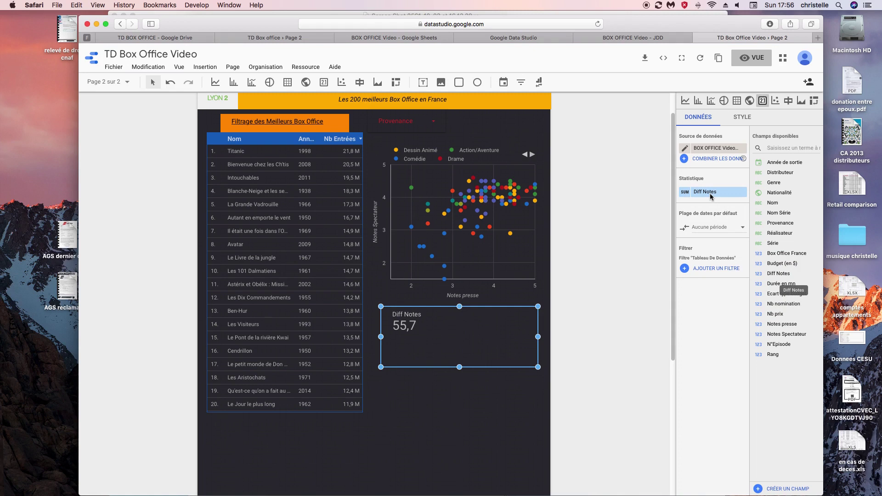
# - Set the Diff Notes scorecard's aggregation to Nombre and reduce the scorecard's height to fit its content
pyautogui.click(685, 193)
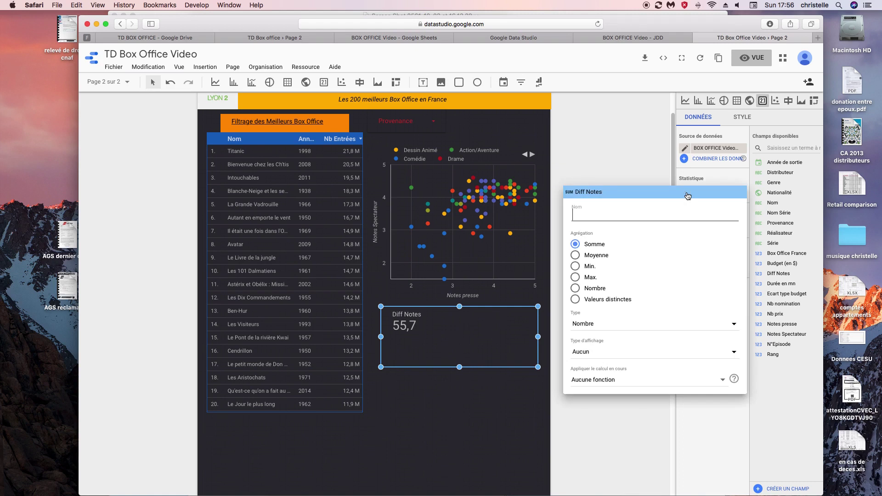
pyautogui.click(576, 256)
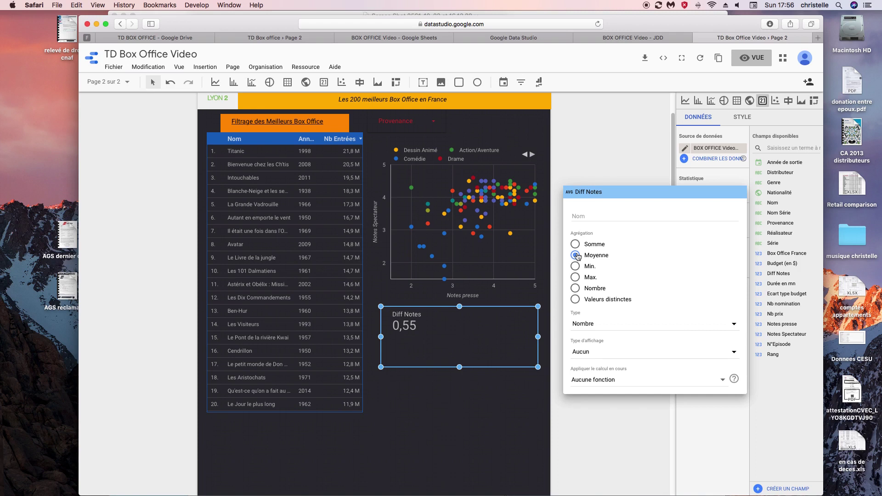
pyautogui.click(575, 289)
pyautogui.click(459, 367)
pyautogui.moveTo(459, 367); pyautogui.dragTo(459, 335)
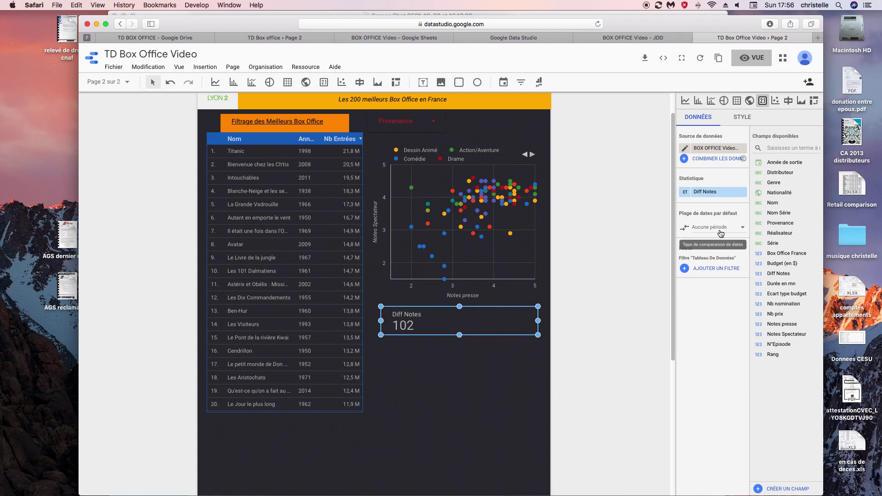
# - Start a new filter for the scorecard and name it Diff Note>1
pyautogui.click(685, 268)
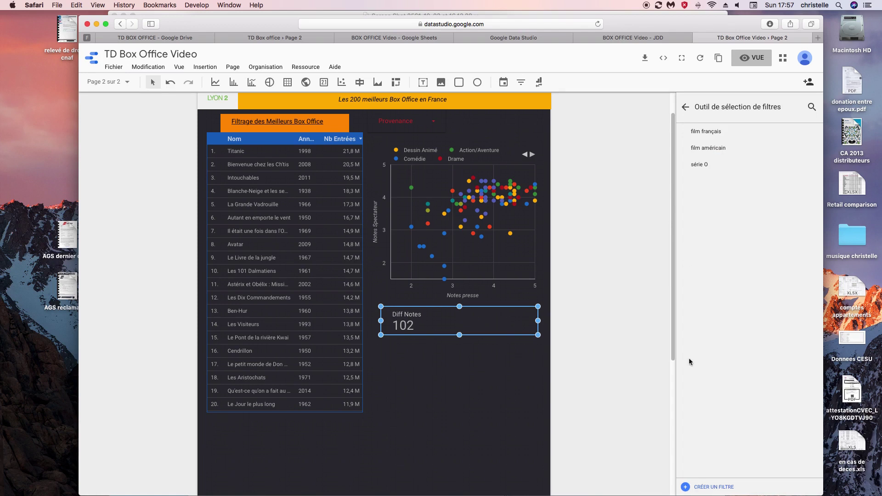
pyautogui.click(686, 488)
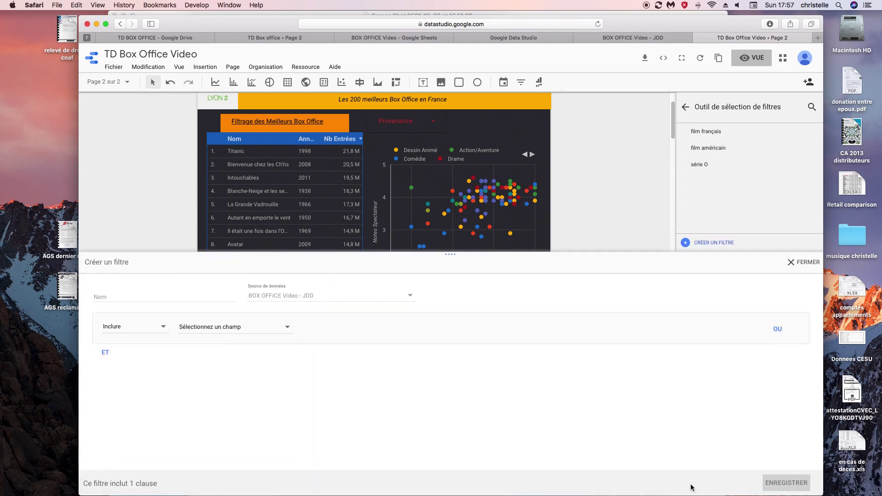
pyautogui.click(141, 296)
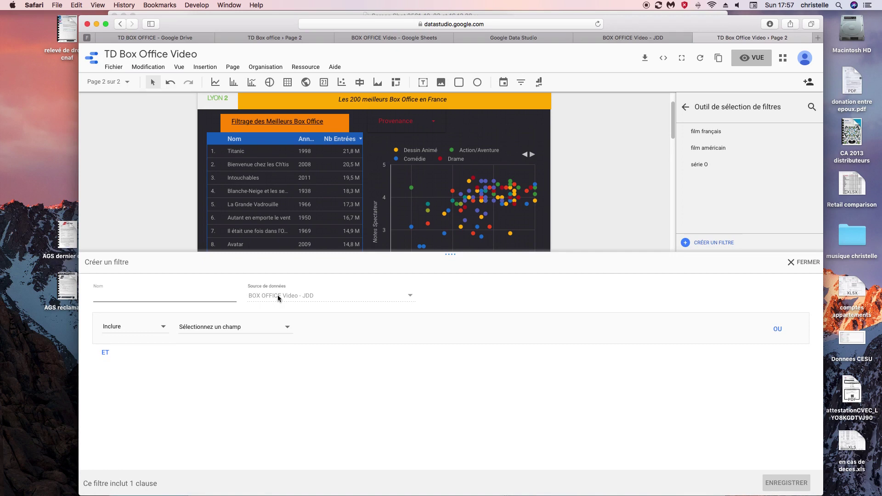
pyautogui.write('Diff Note>1')
# - Make the filter include records where Diff Notes is greater than or equal to 1, and save it
pyautogui.click(288, 328)
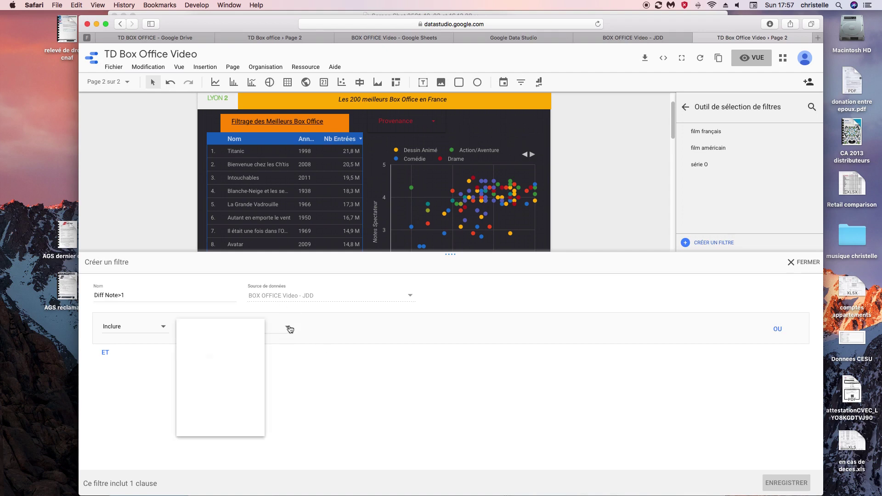
pyautogui.moveTo(262, 365); pyautogui.dragTo(263, 426)
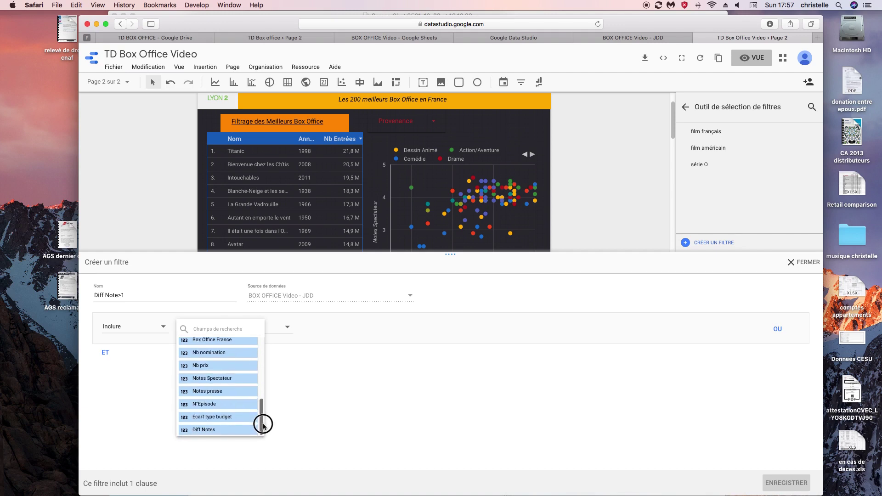
pyautogui.click(208, 429)
pyautogui.click(384, 325)
pyautogui.click(344, 370)
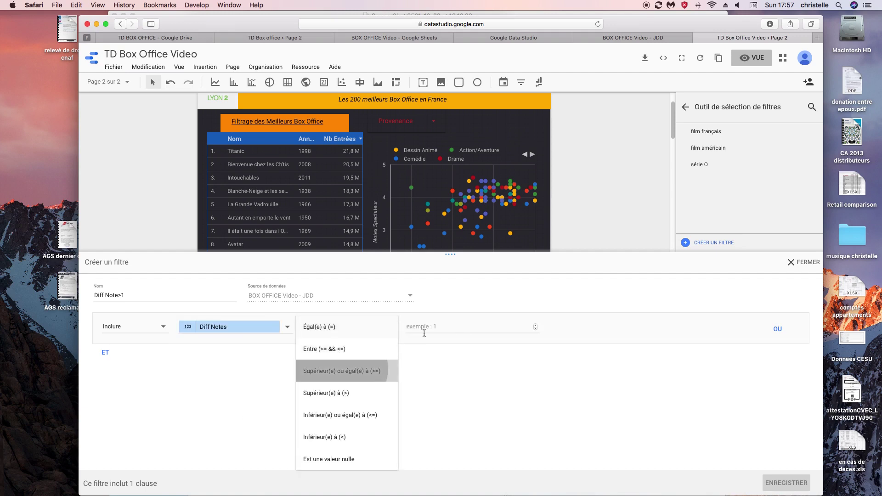
pyautogui.click(431, 326)
pyautogui.write('1')
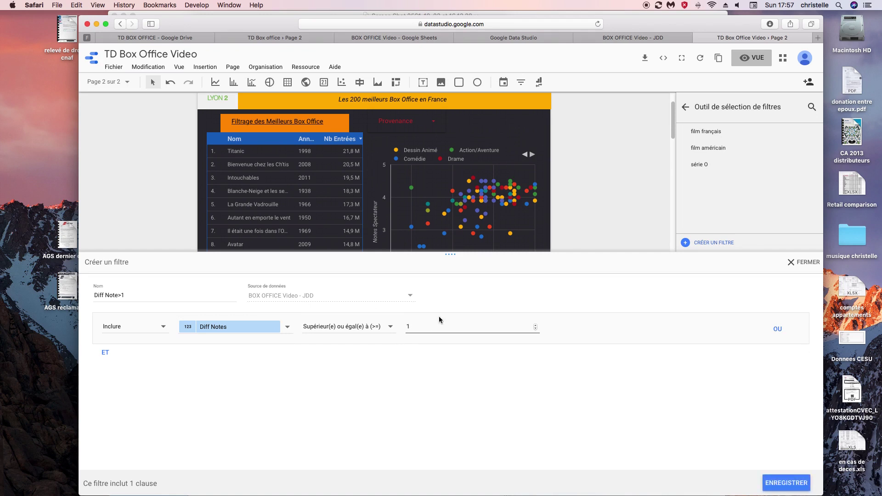
pyautogui.click(780, 484)
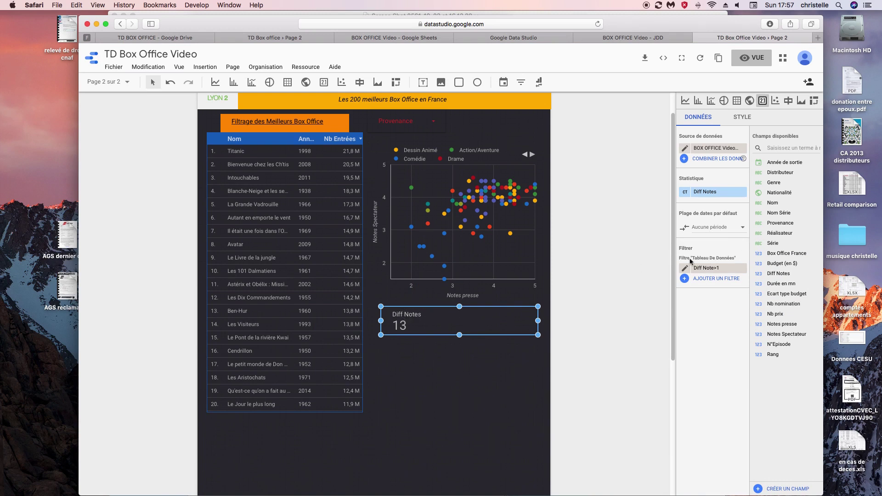
# - Rename the scorecard's metric as "Diff Notes >1" and narrow the scorecard
pyautogui.click(685, 194)
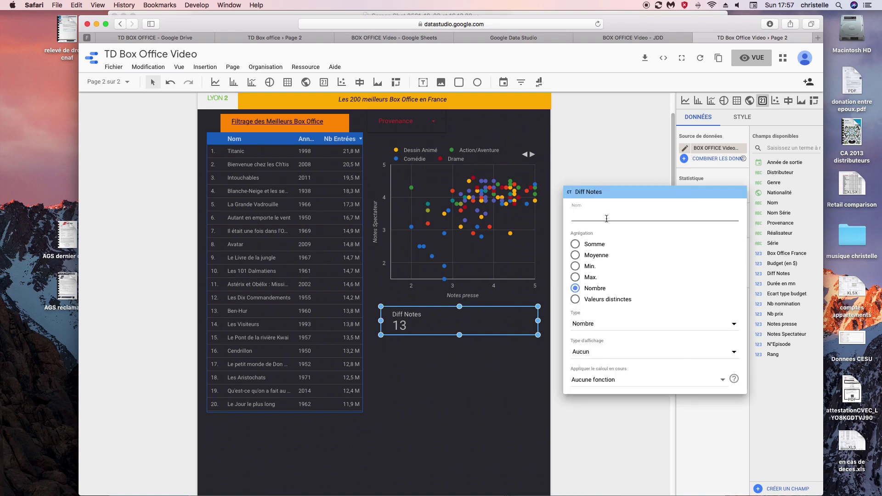
pyautogui.write('Diff No')
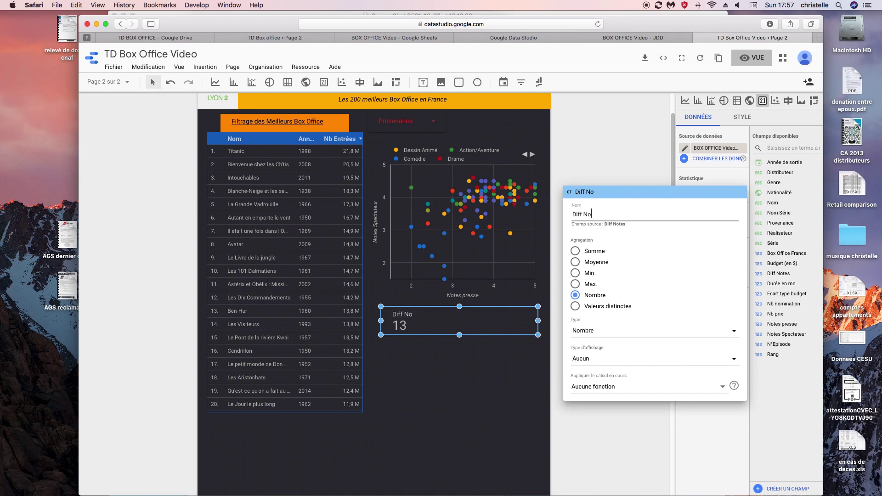
pyautogui.write('tes')
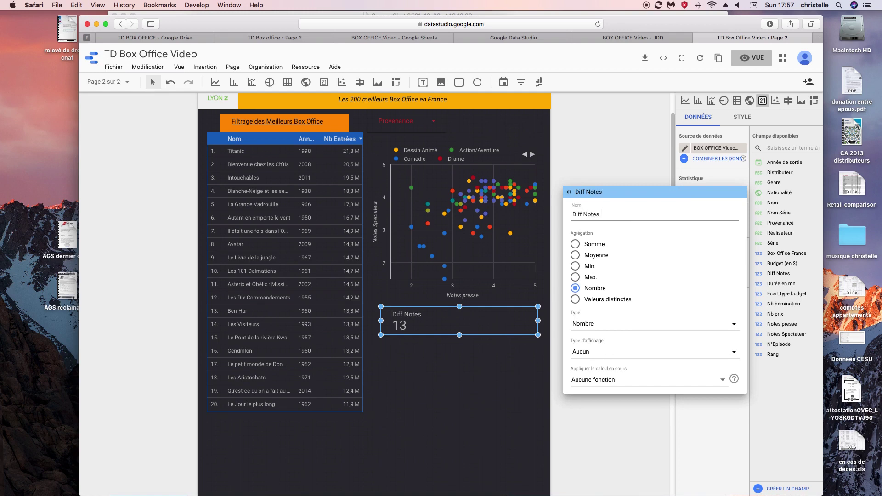
pyautogui.write(' >1')
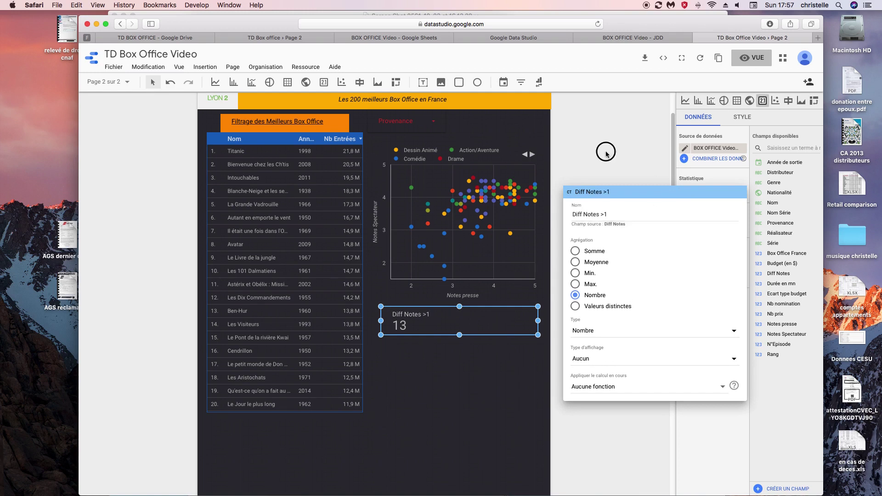
pyautogui.click(585, 178)
pyautogui.moveTo(537, 321); pyautogui.dragTo(437, 321)
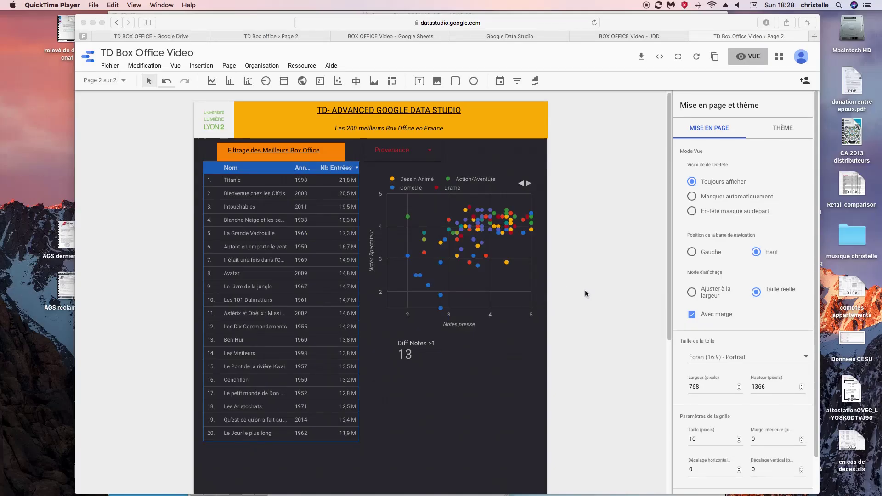
# - Insert a time series chart below the scorecard, with Budget (en $) as its metric
pyautogui.click(388, 395)
pyautogui.moveTo(670, 310); pyautogui.dragTo(670, 414)
pyautogui.click(485, 141)
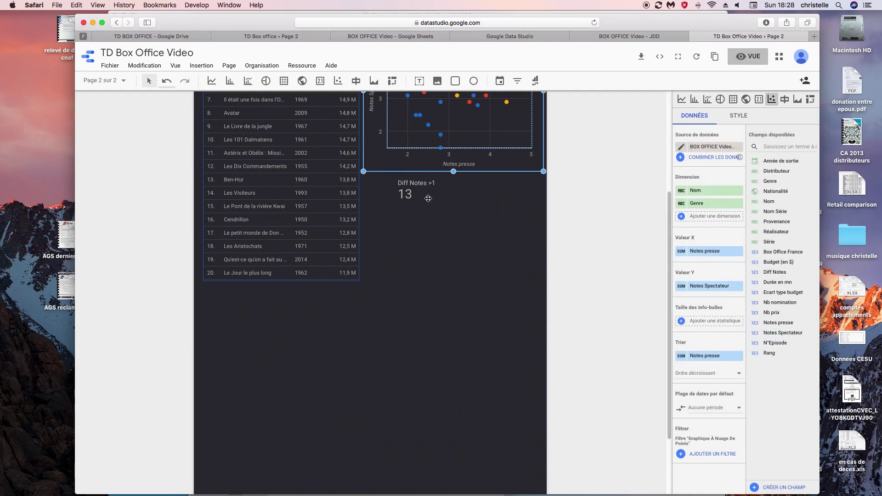
pyautogui.click(213, 82)
pyautogui.moveTo(363, 216); pyautogui.dragTo(543, 282)
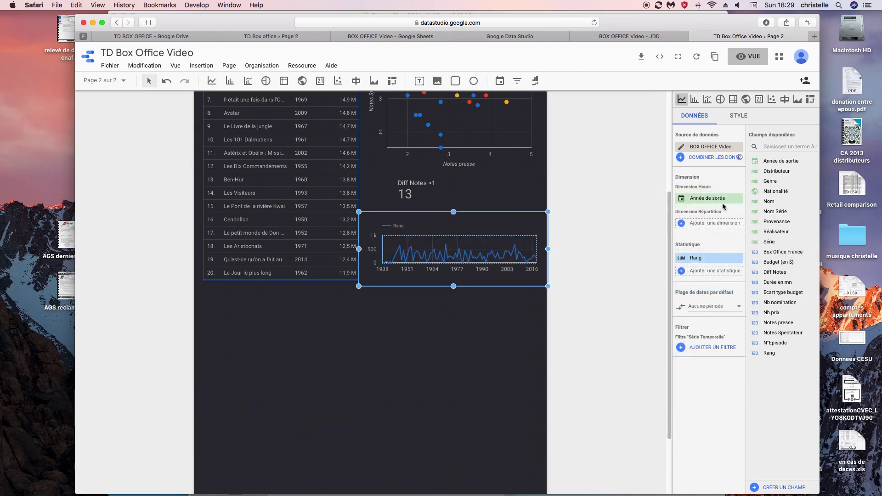
pyautogui.moveTo(774, 261); pyautogui.dragTo(706, 265)
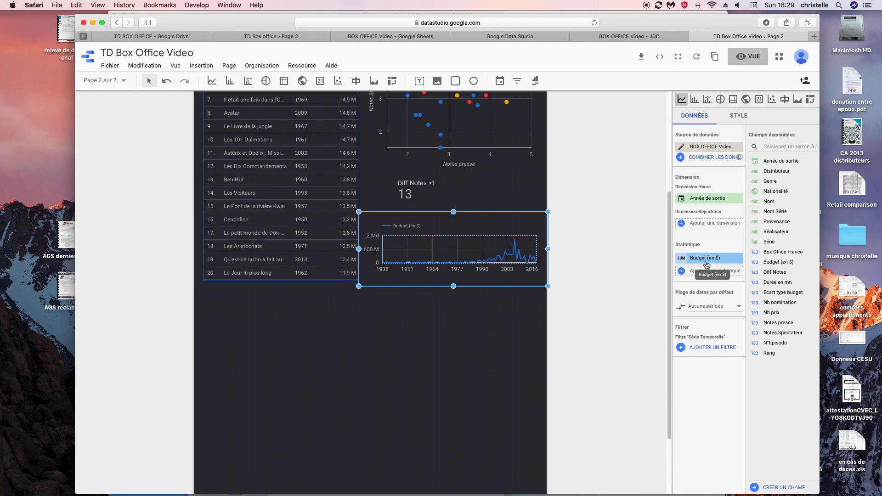
# - Make the time series chart taller and set the aggregation of Budget (en $) to Moyenne
pyautogui.moveTo(453, 286); pyautogui.dragTo(454, 309)
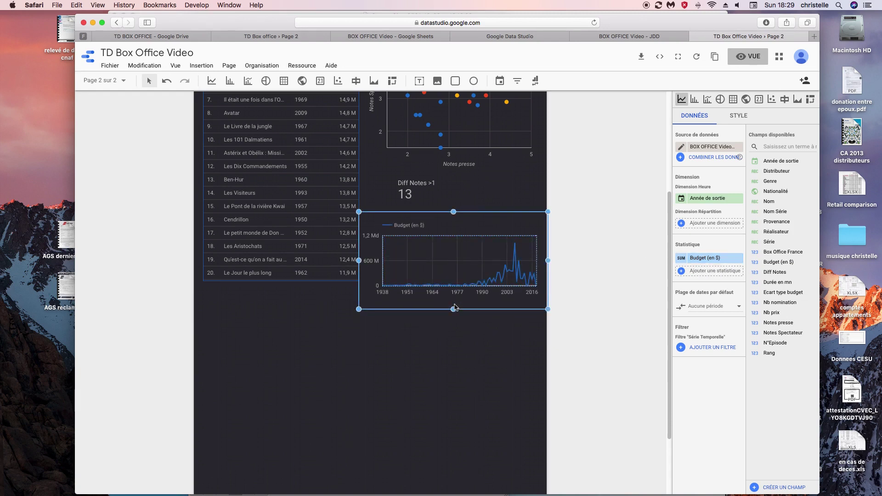
pyautogui.click(683, 258)
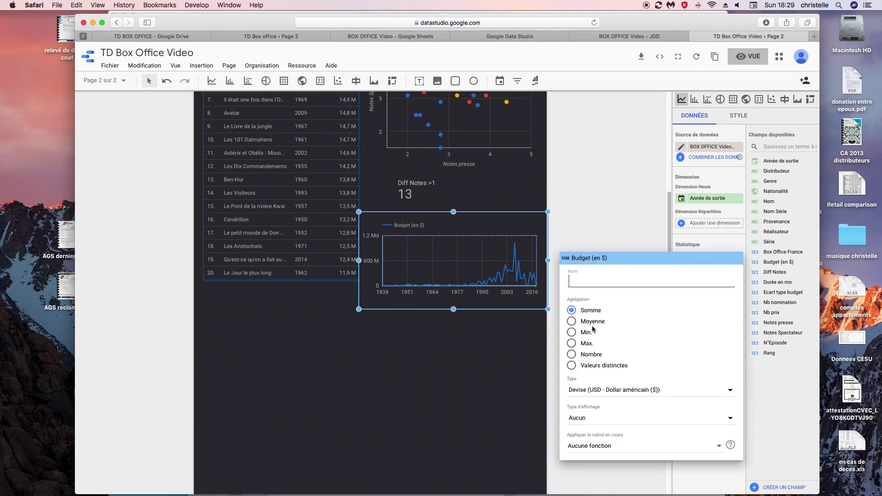
pyautogui.click(571, 322)
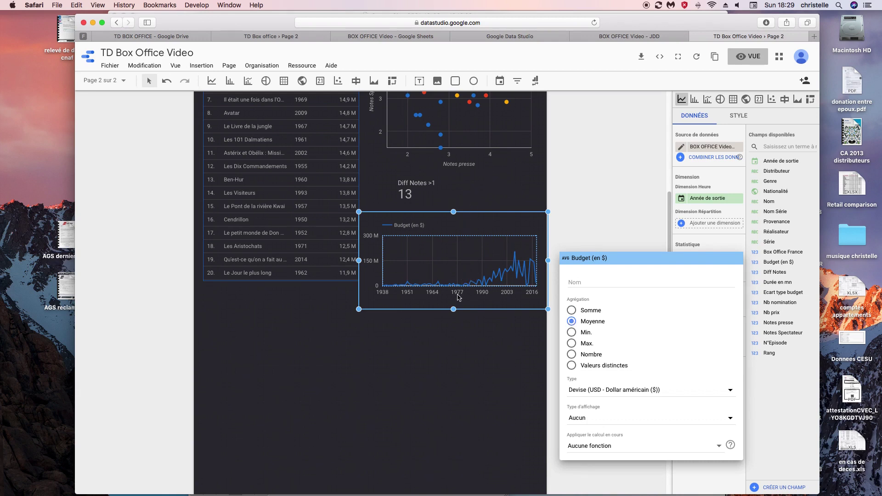
# - Shorten the time series chart, shift it down, and move the scorecard up under the scatter chart to leave space between them
pyautogui.click(454, 311)
pyautogui.moveTo(453, 307); pyautogui.dragTo(454, 286)
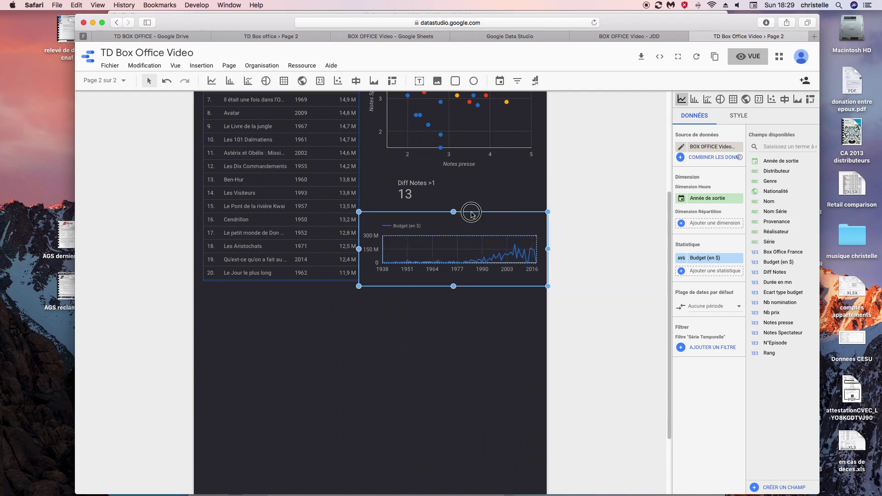
pyautogui.moveTo(479, 212); pyautogui.dragTo(479, 226)
pyautogui.moveTo(413, 187); pyautogui.dragTo(402, 177)
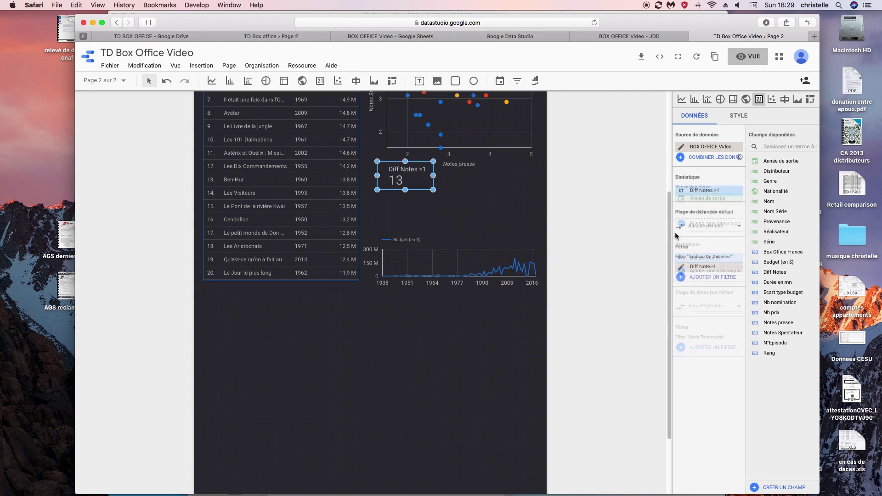
# - Paste a copied orange title onto the page and delete the duplicate ranking table pasted with it
pyautogui.moveTo(663, 236); pyautogui.dragTo(656, 130)
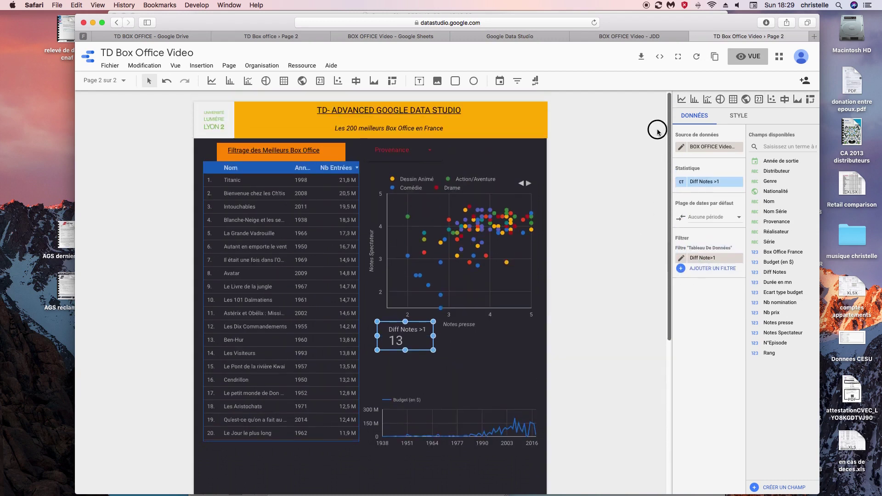
pyautogui.click(284, 154)
pyautogui.rightClick(279, 154)
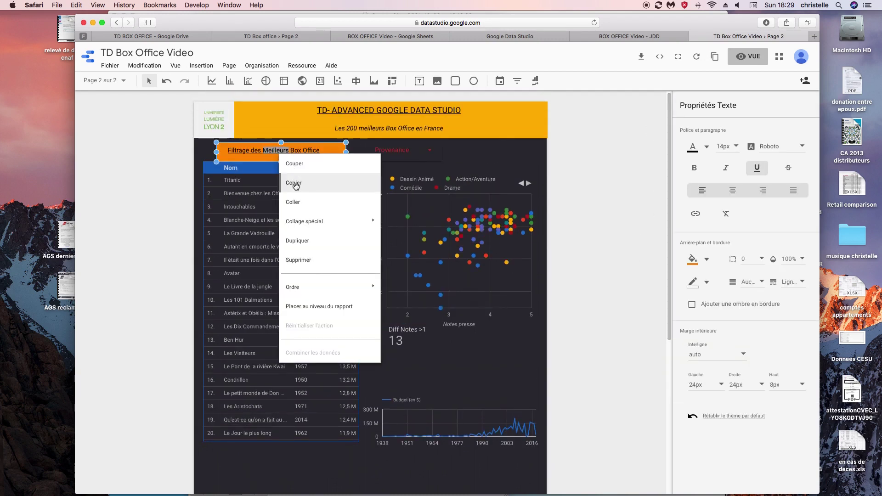
pyautogui.rightClick(399, 368)
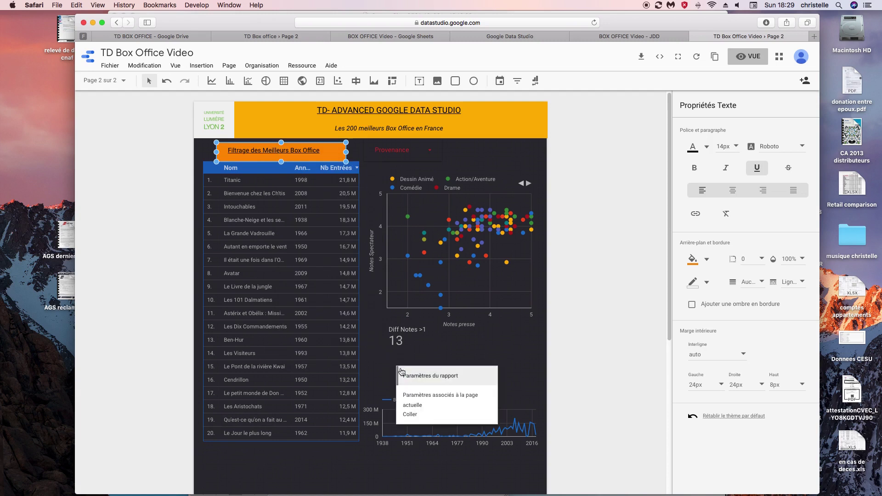
pyautogui.click(410, 414)
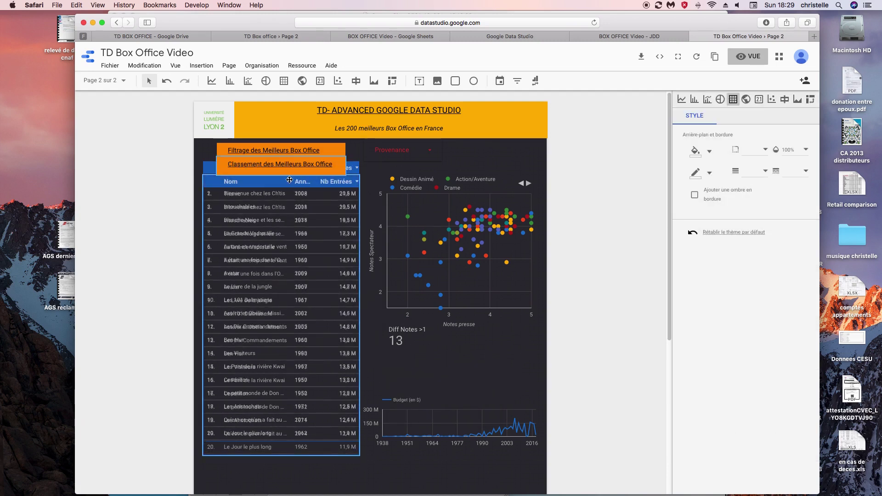
pyautogui.press('Delete')
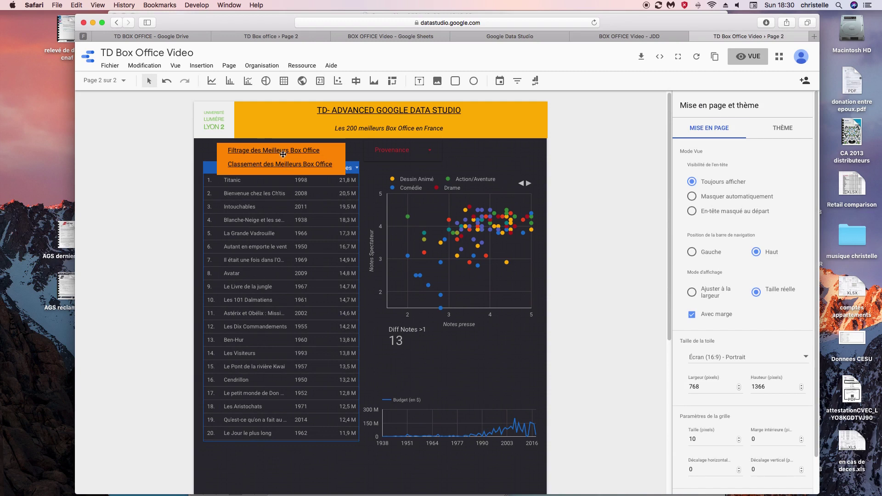
# - Move the pasted title between the scorecard and the time series chart and change its text to "Evolution temporelle des budgets"
pyautogui.moveTo(283, 163); pyautogui.dragTo(455, 359)
pyautogui.moveTo(399, 367); pyautogui.dragTo(505, 366)
pyautogui.write('Evolution temporelle des budgets')
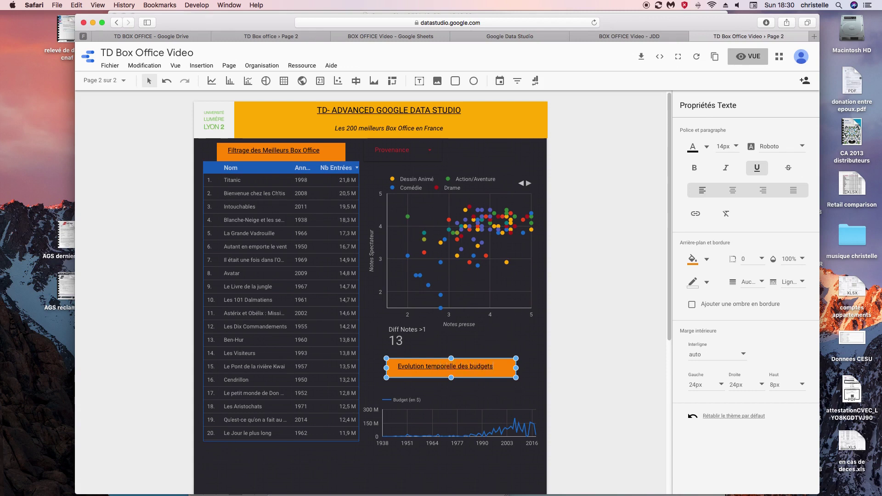
# - Move the budget title and the time series chart slightly up towards the scorecard
pyautogui.click(485, 392)
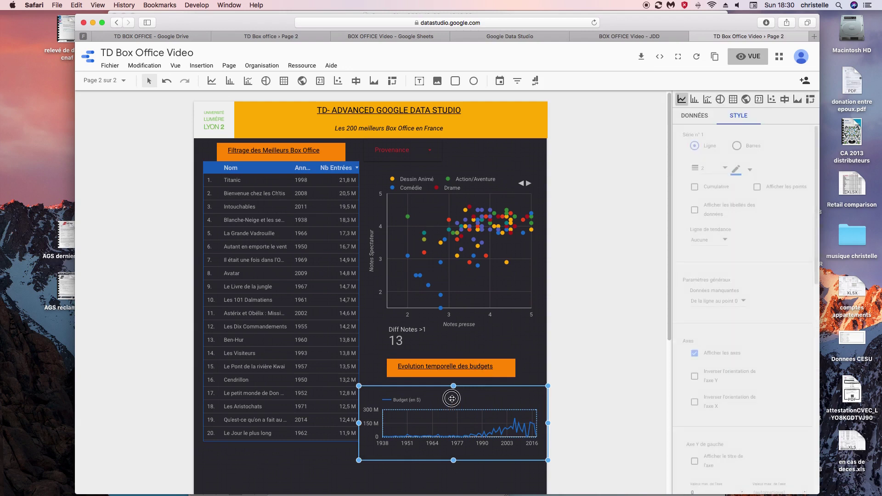
pyautogui.moveTo(447, 368); pyautogui.dragTo(435, 378)
pyautogui.click(429, 399)
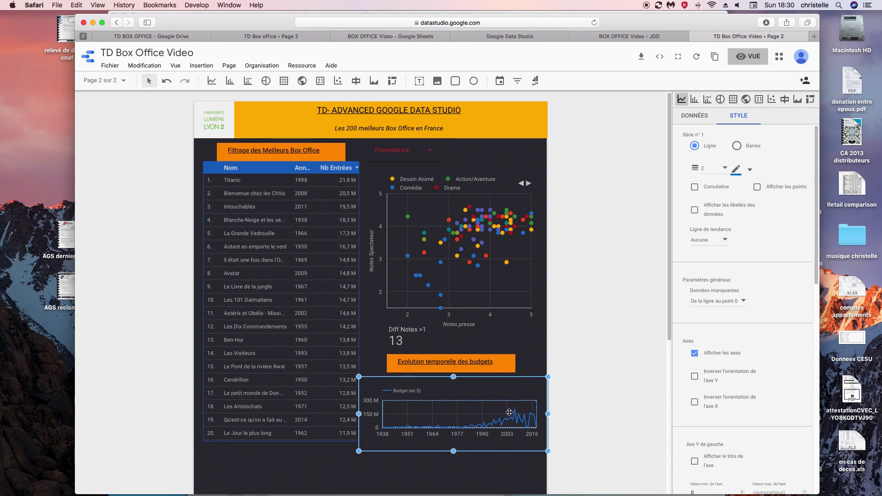
# - Rename the time series chart's budget metric as "Budget moyen"
pyautogui.click(694, 116)
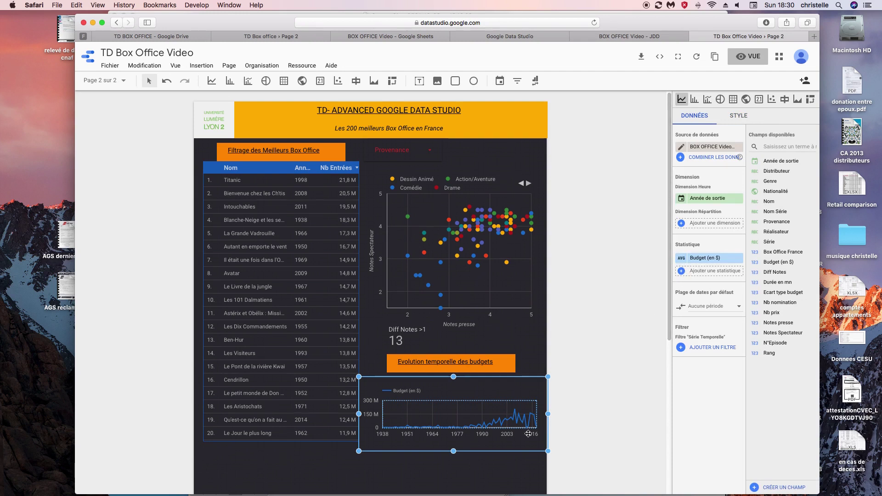
pyautogui.click(680, 261)
pyautogui.write('Budget moyen')
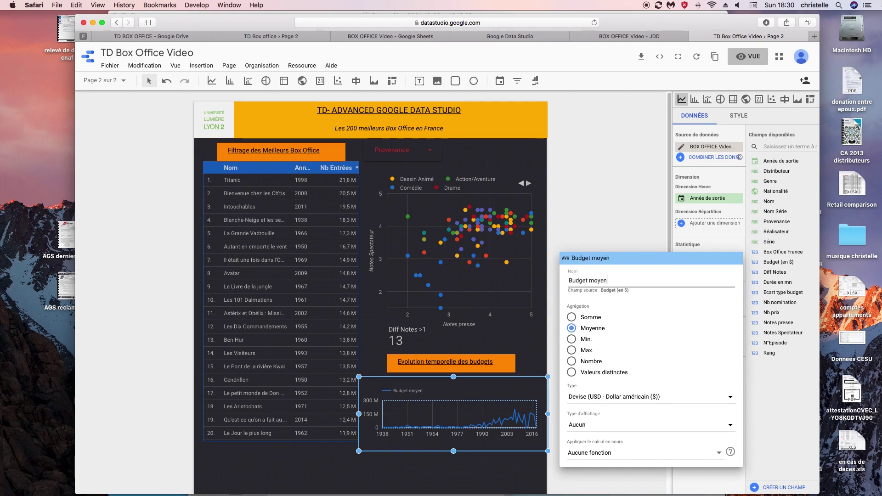
pyautogui.press('Return')
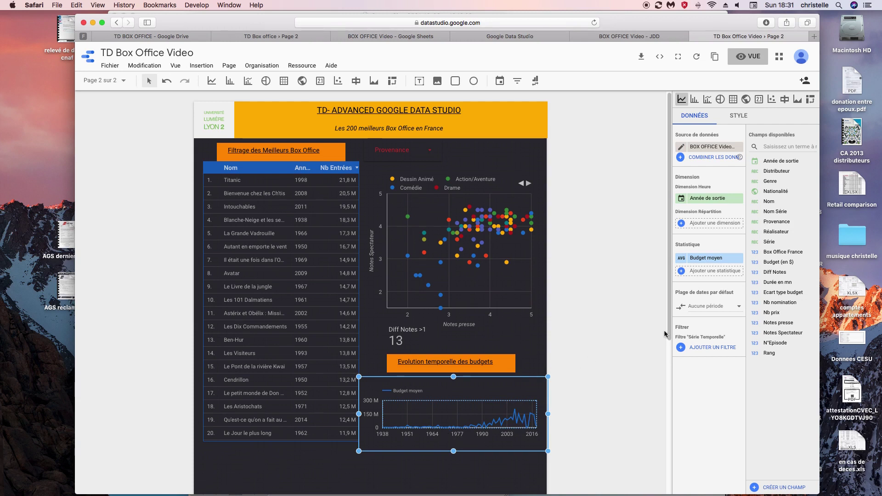
# - Insert a combo chart in the empty area below the ranking table, with Année de sortie as its dimension
pyautogui.moveTo(669, 333); pyautogui.dragTo(669, 412)
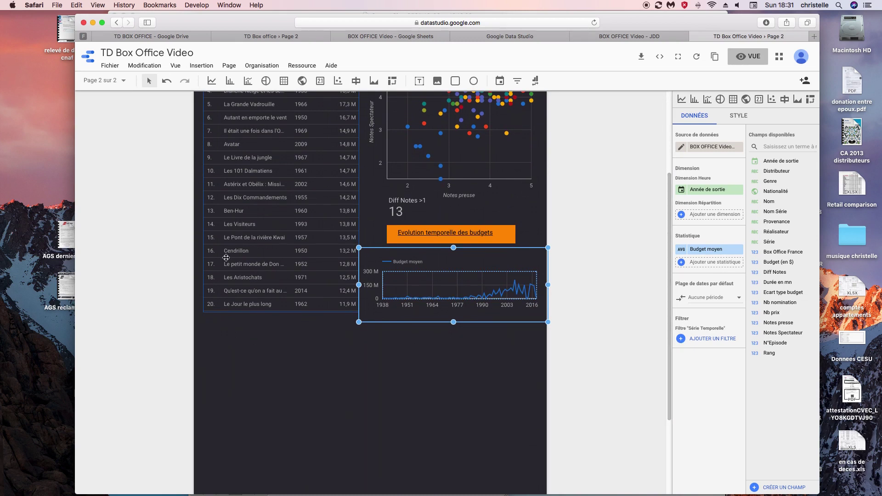
pyautogui.click(248, 80)
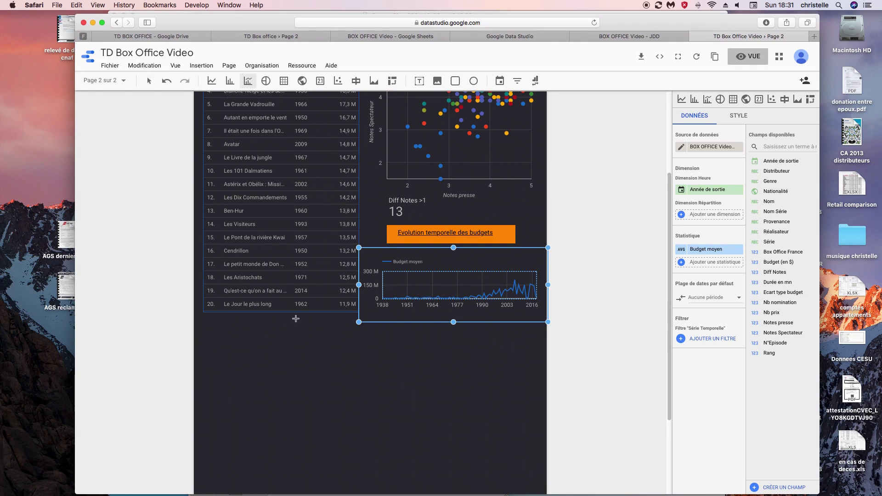
pyautogui.moveTo(201, 331); pyautogui.dragTo(421, 412)
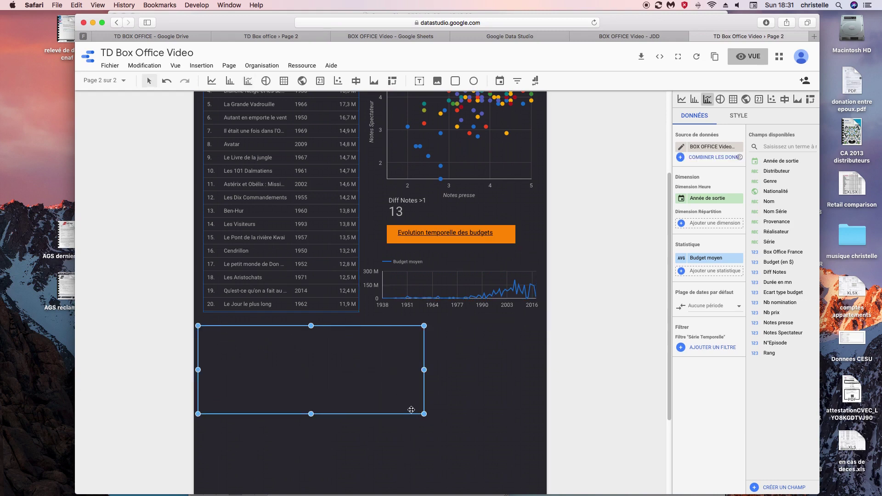
pyautogui.moveTo(775, 161); pyautogui.dragTo(705, 193)
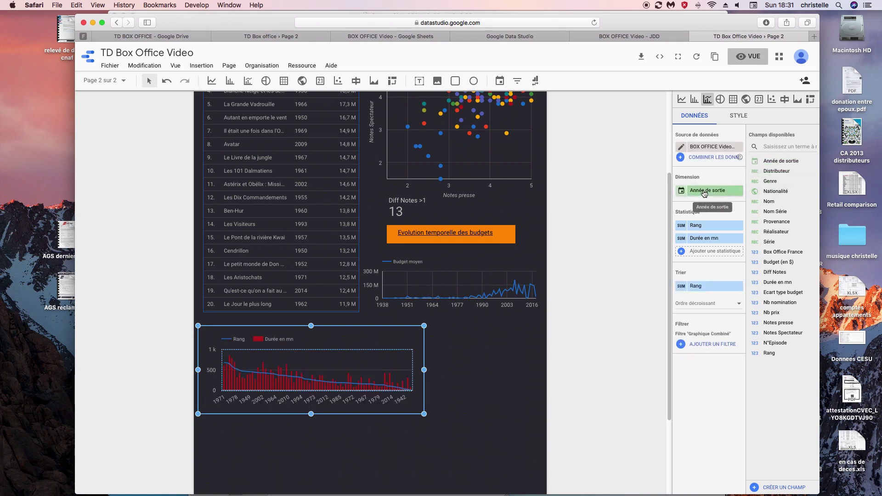
# - Sort the combo chart by Année de sortie in ascending order
pyautogui.click(699, 286)
pyautogui.click(694, 131)
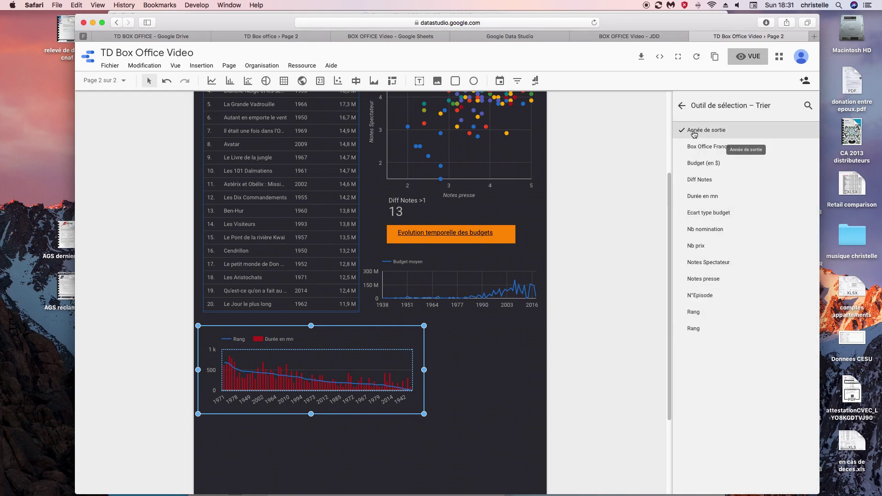
pyautogui.click(682, 105)
pyautogui.click(739, 304)
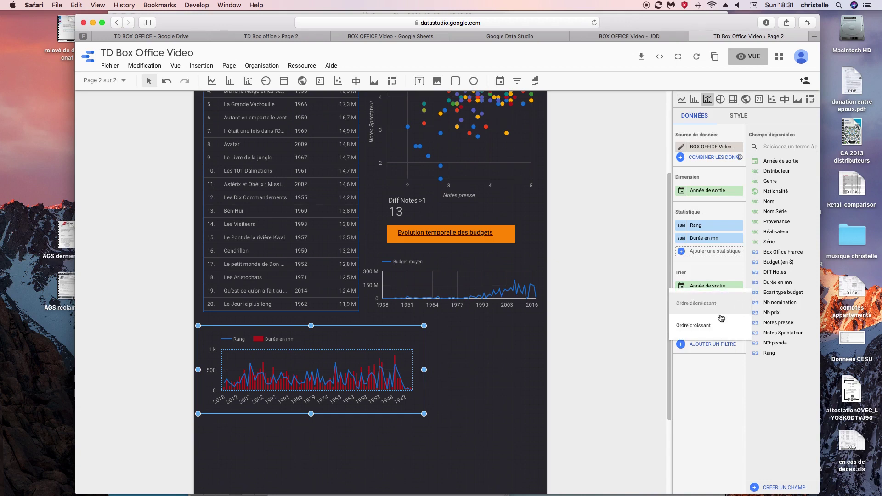
pyautogui.click(708, 328)
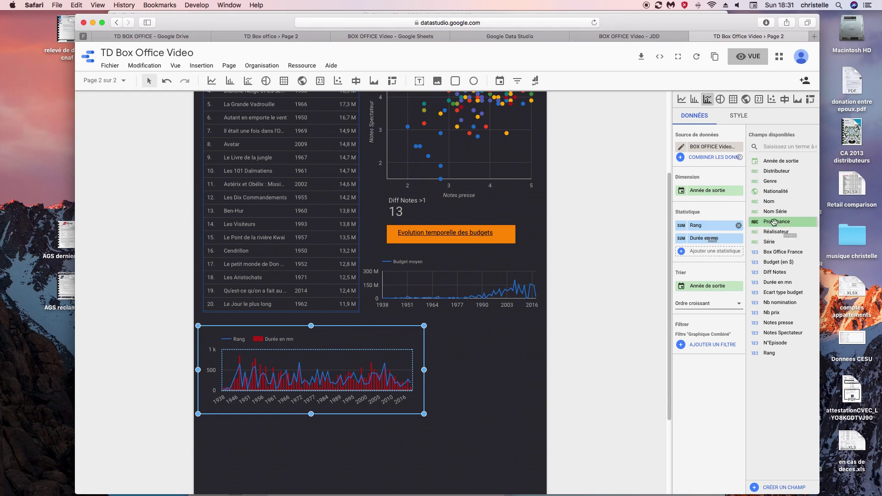
# - Use Budget (en $) for both combo chart metrics, and aggregate the first as Moyenne under the name "Budget moyen"
pyautogui.moveTo(781, 254); pyautogui.dragTo(703, 229)
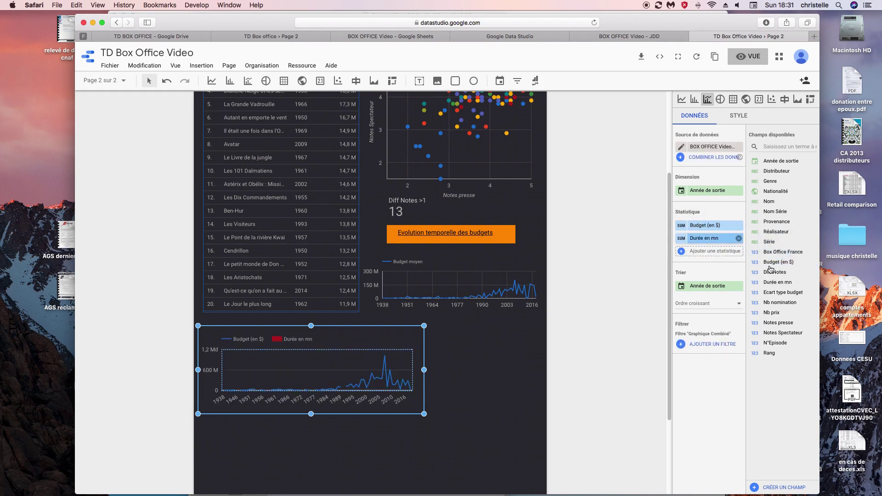
pyautogui.moveTo(776, 263); pyautogui.dragTo(703, 242)
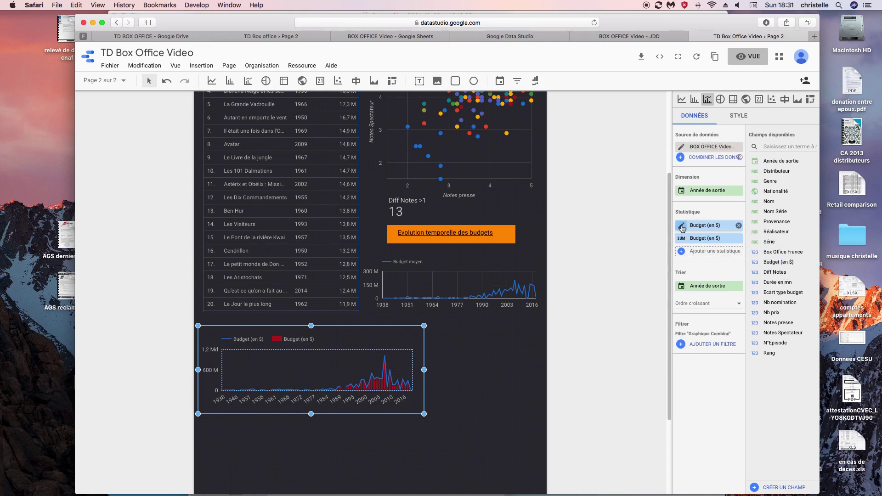
pyautogui.click(682, 228)
pyautogui.click(574, 289)
pyautogui.click(597, 249)
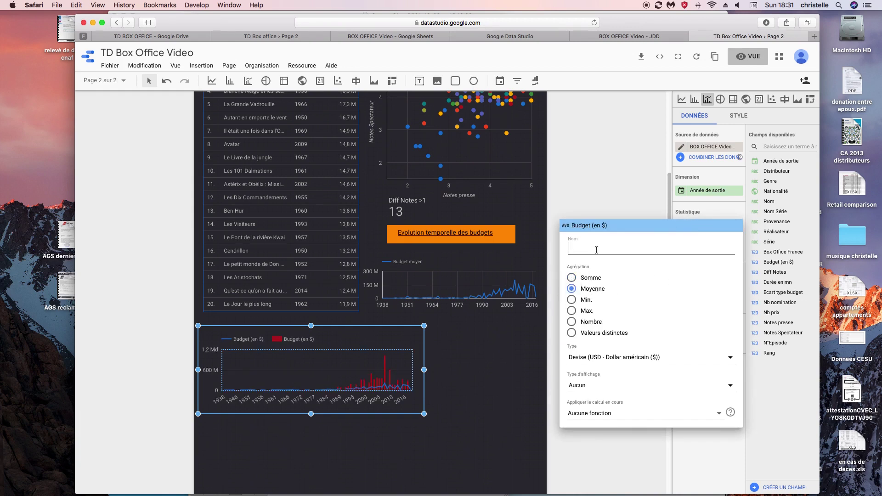
pyautogui.write('Budget m')
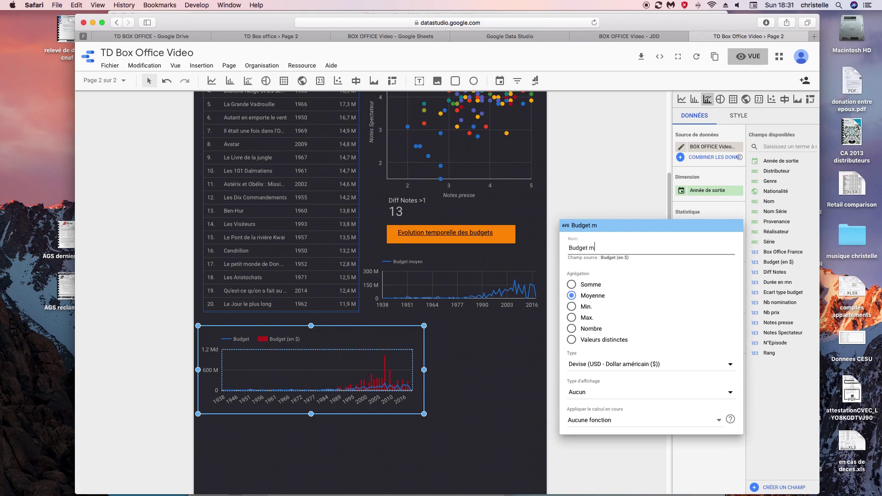
pyautogui.write('oyen')
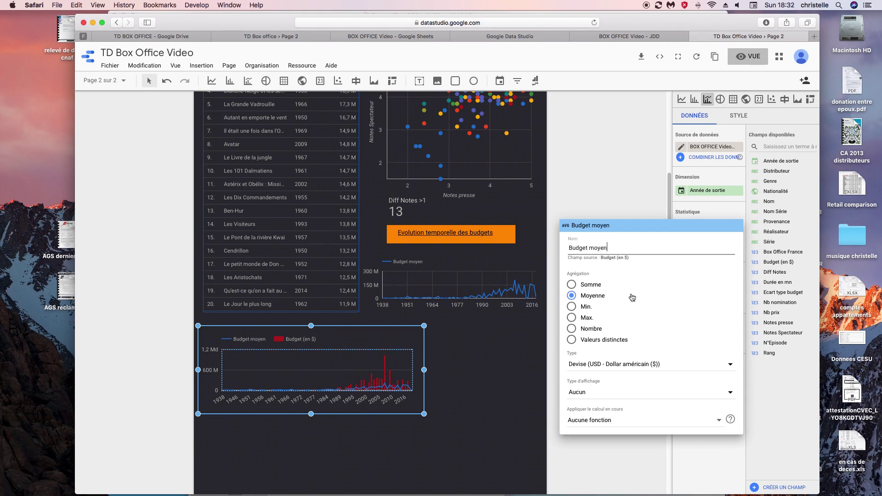
pyautogui.click(571, 191)
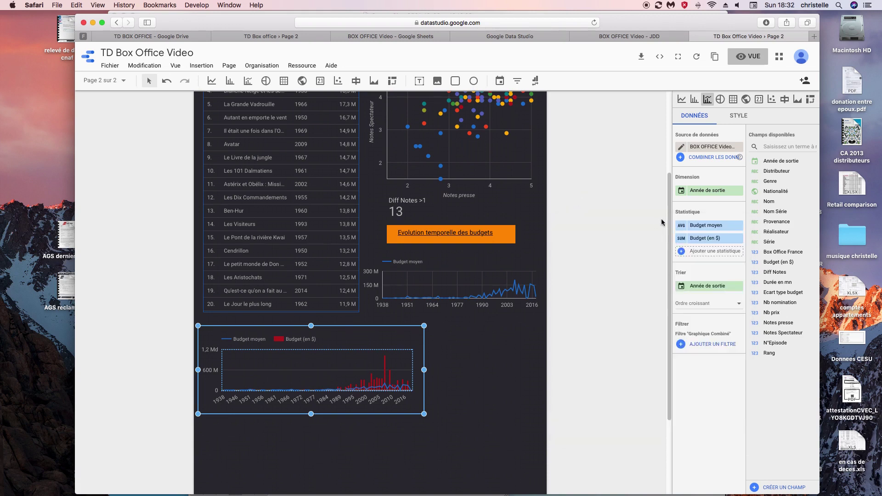
# - Rename the combo chart's second, summed budget metric as "Budget global"
pyautogui.click(683, 238)
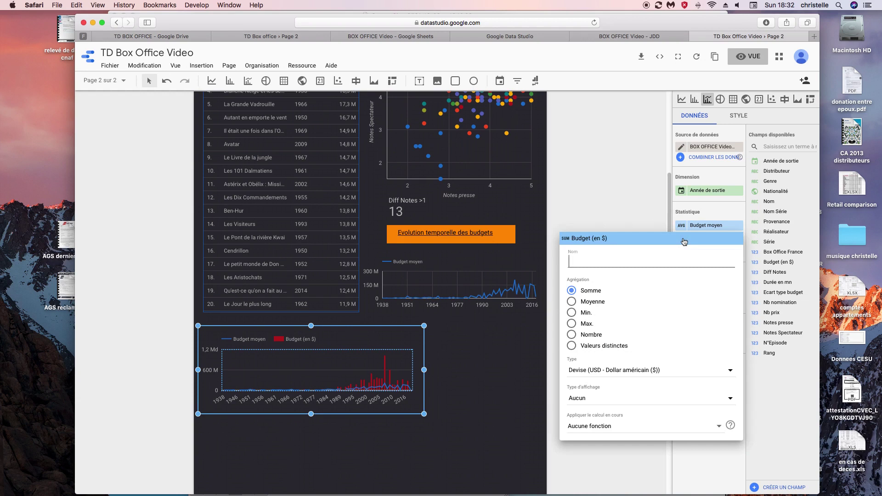
pyautogui.write('Budg')
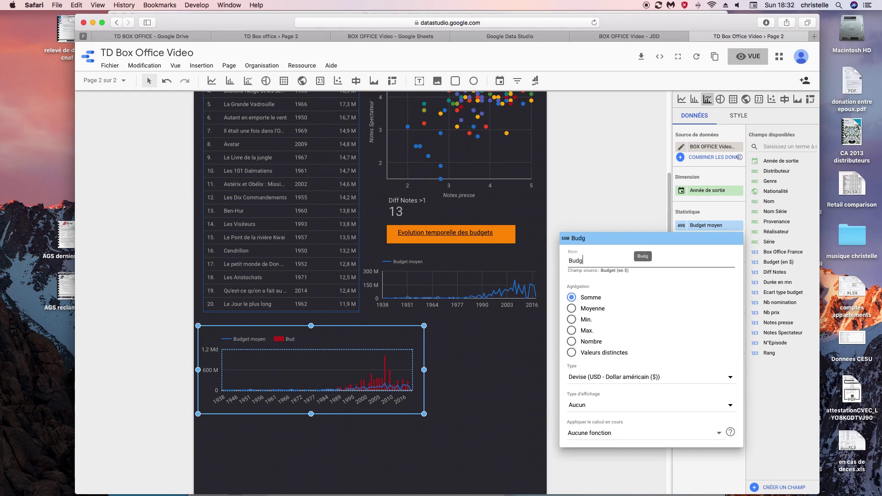
pyautogui.write('et global')
pyautogui.click(615, 199)
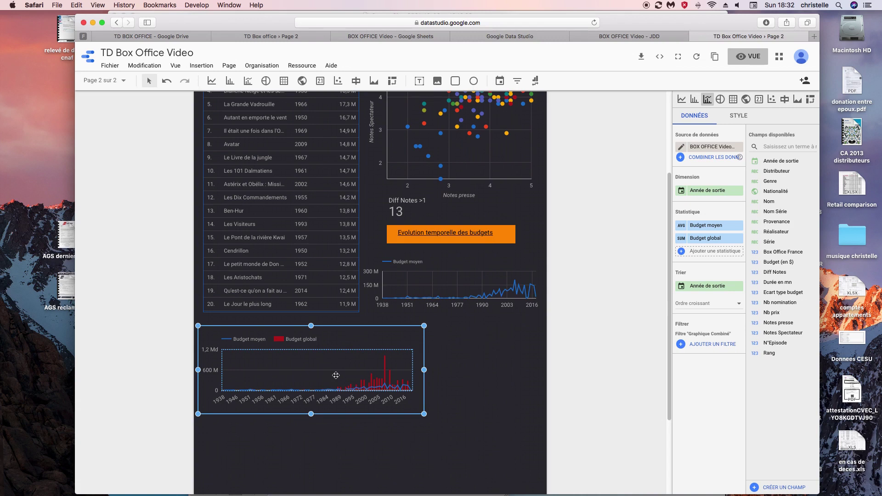
# - Set the maximum of the combo chart's left Y axis to 600000000 and make the chart slightly taller
pyautogui.click(739, 117)
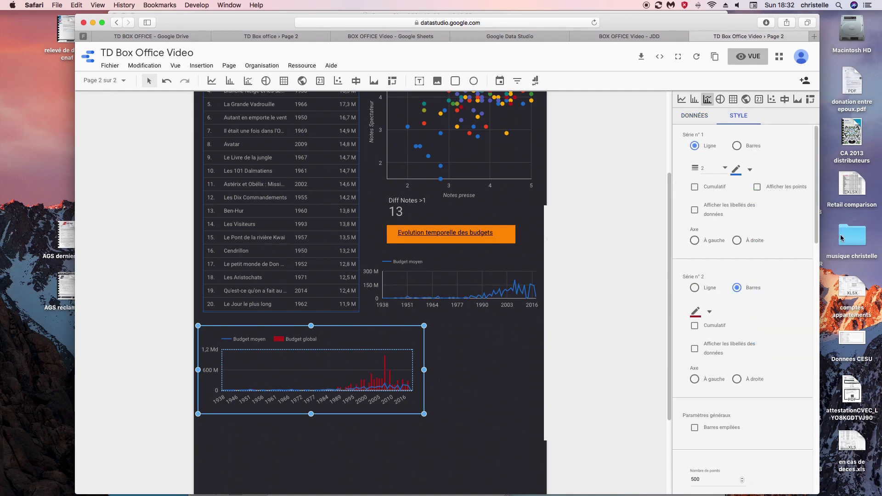
pyautogui.click(814, 225)
pyautogui.moveTo(815, 225); pyautogui.dragTo(815, 386)
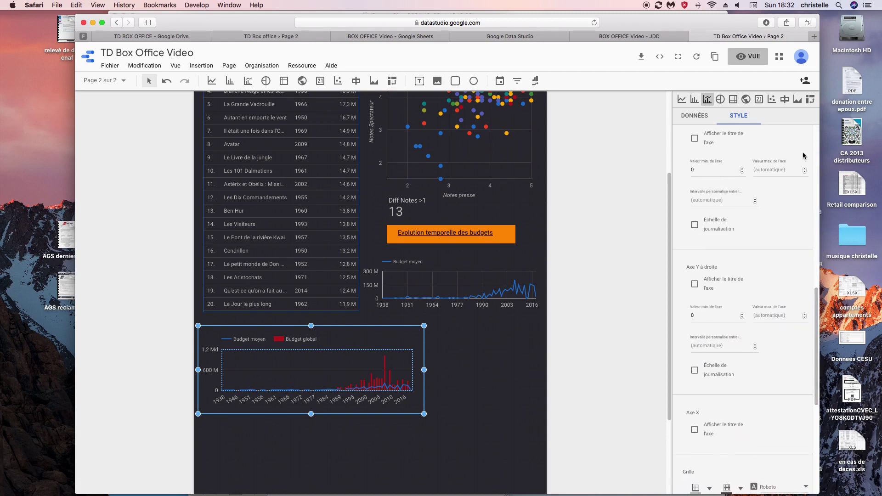
pyautogui.click(765, 171)
pyautogui.write('600000000')
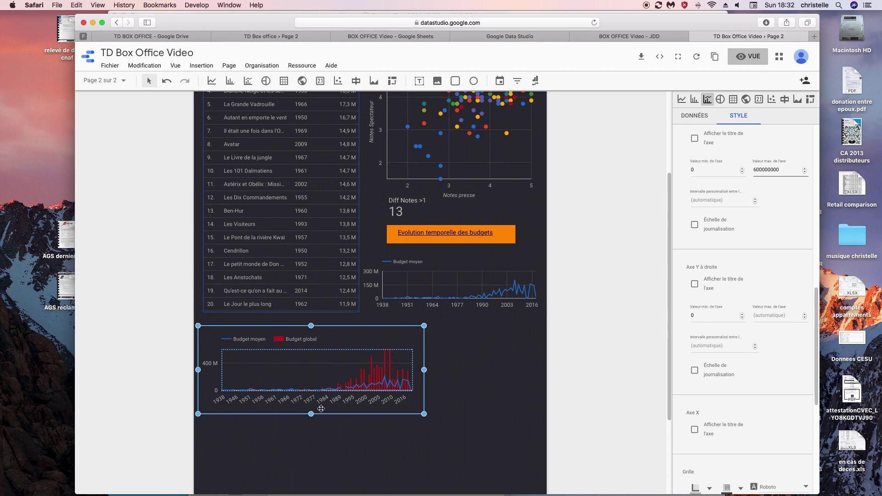
pyautogui.moveTo(311, 414); pyautogui.dragTo(310, 427)
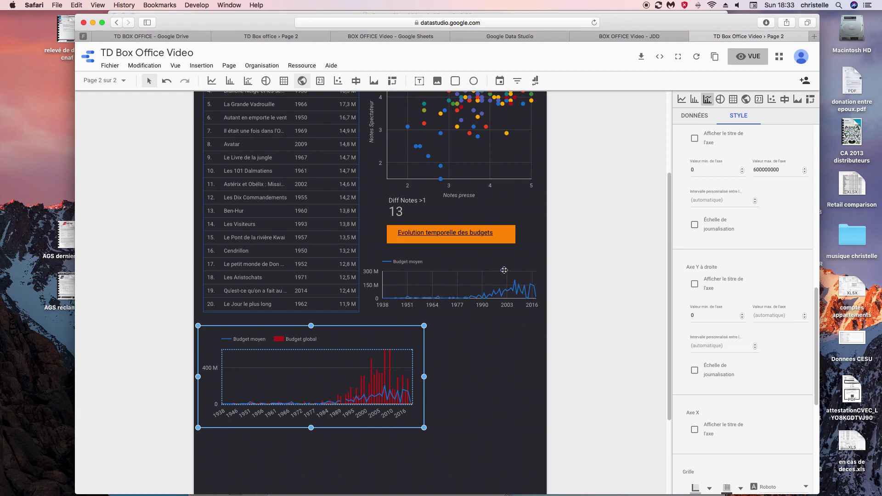
# - Insert a bar chart below the combo chart, with Année de sortie as its dimension instead of Nom
pyautogui.click(669, 262)
pyautogui.moveTo(669, 262); pyautogui.dragTo(666, 340)
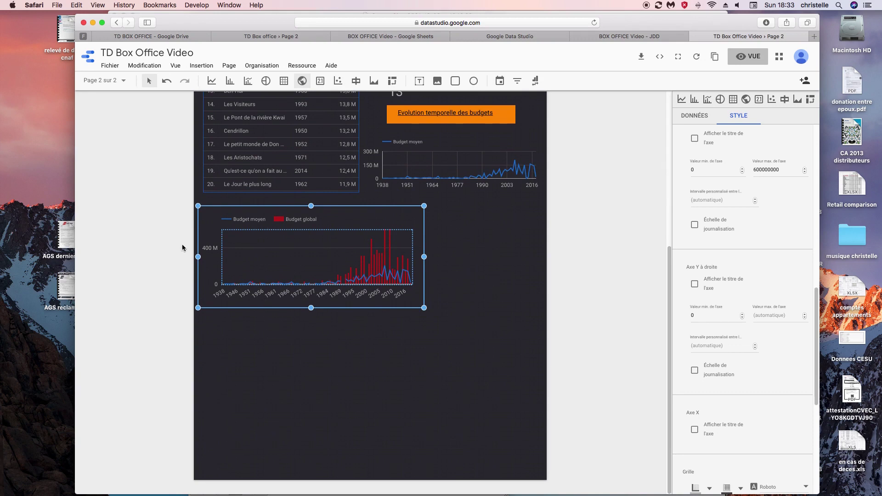
pyautogui.click(227, 81)
pyautogui.moveTo(197, 318); pyautogui.dragTo(428, 410)
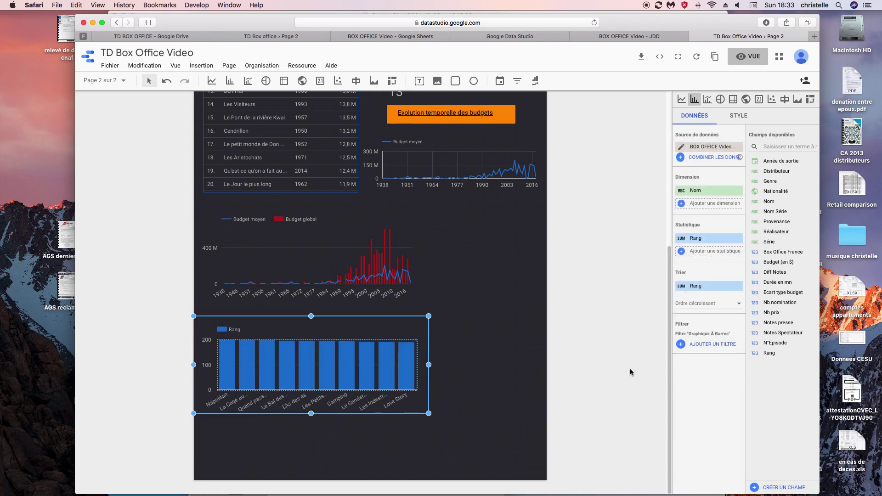
pyautogui.moveTo(770, 162); pyautogui.dragTo(737, 191)
pyautogui.click(737, 204)
# - Sort the bar chart by Année de sortie in ascending order
pyautogui.moveTo(768, 161); pyautogui.dragTo(692, 286)
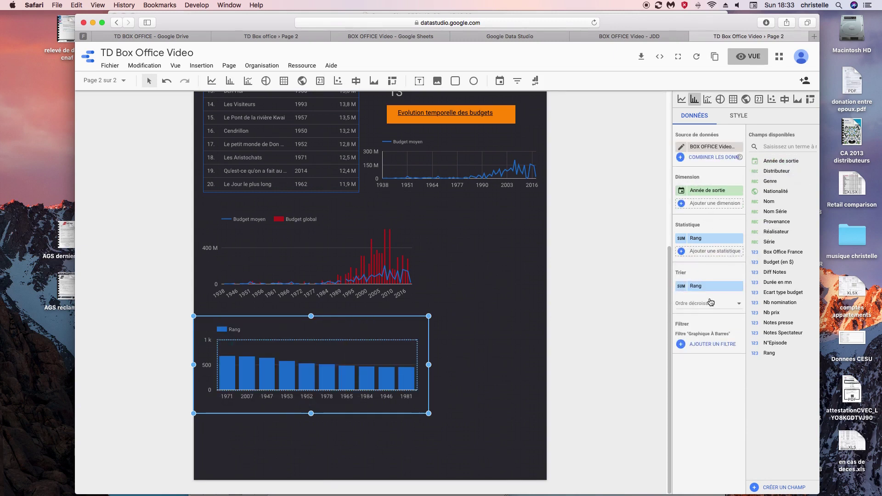
pyautogui.click(700, 286)
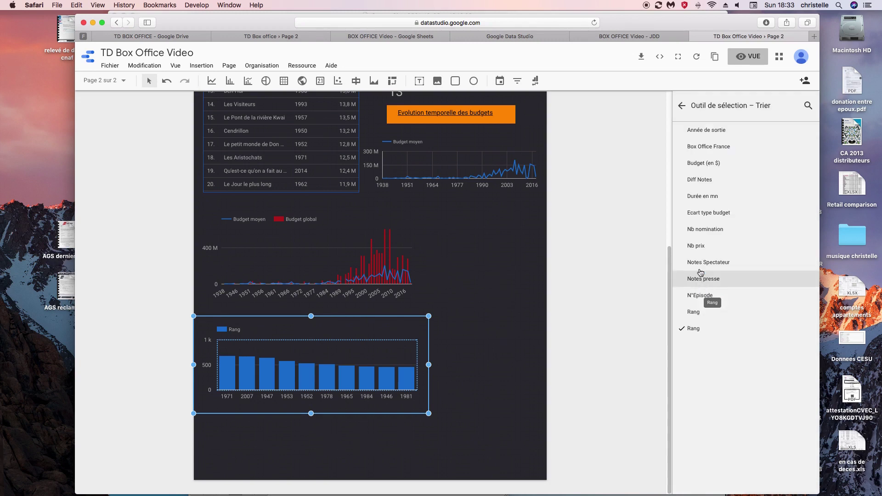
pyautogui.click(703, 130)
pyautogui.click(682, 106)
pyautogui.click(738, 303)
pyautogui.click(711, 326)
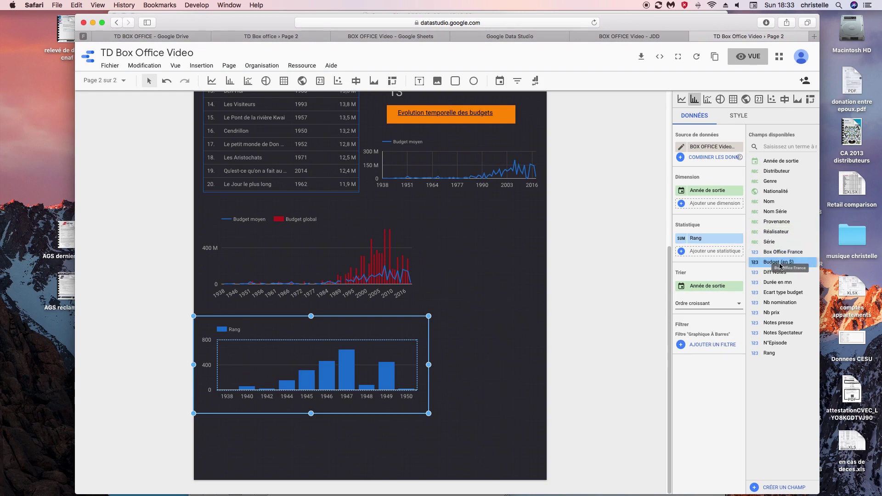
# - Replace the bar chart's Rang metric with Box Office France and aggregate it as Moyenne
pyautogui.moveTo(781, 252); pyautogui.dragTo(696, 240)
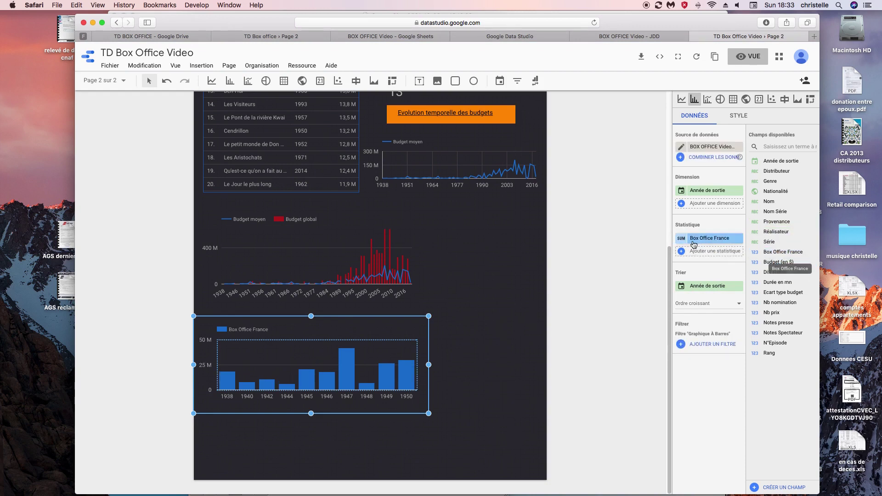
pyautogui.click(681, 239)
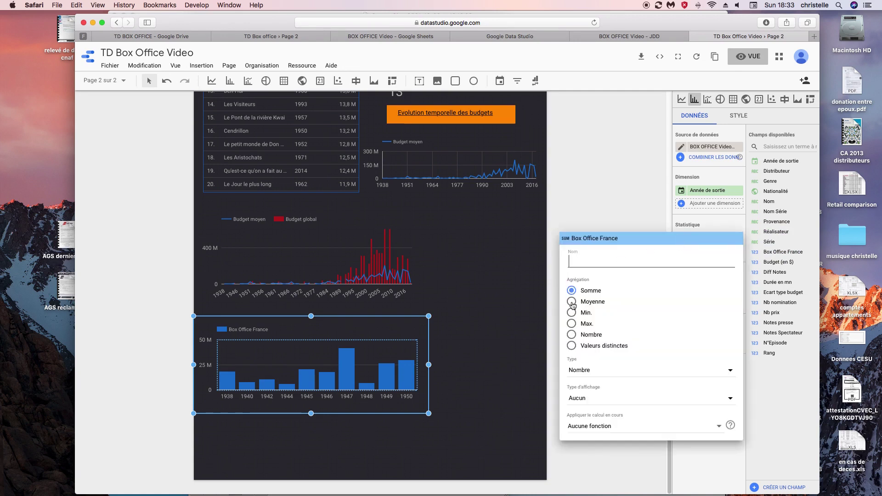
pyautogui.click(572, 302)
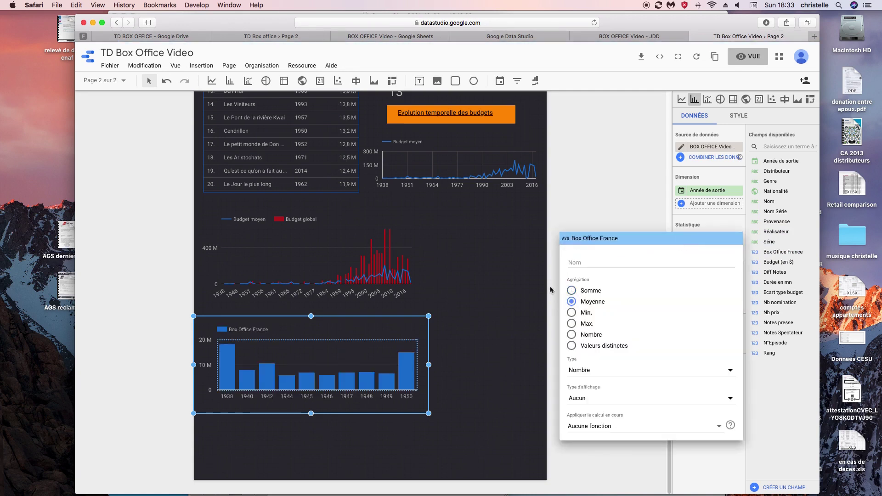
pyautogui.click(586, 201)
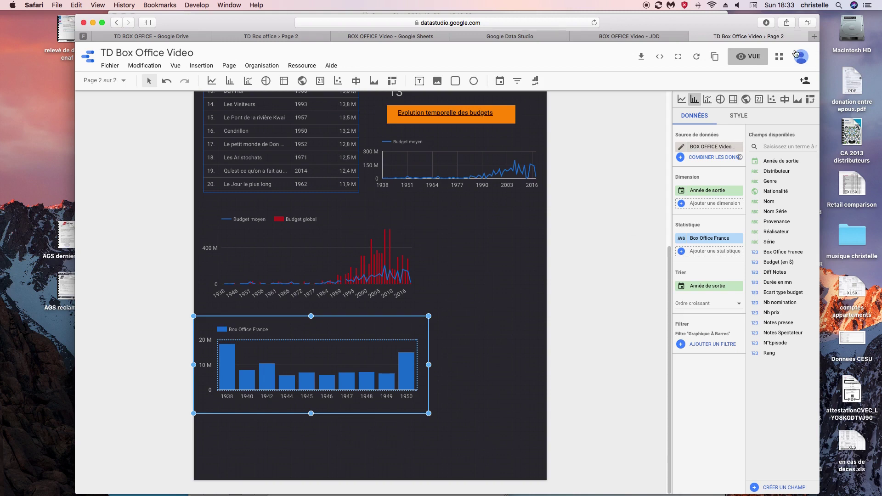
# - Set the number of bars shown in the Box Office France chart to 75
pyautogui.click(740, 116)
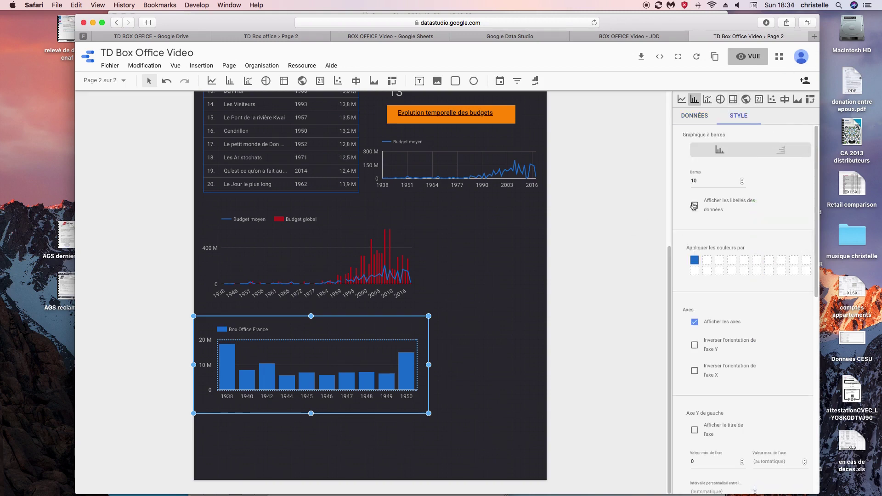
pyautogui.moveTo(698, 181); pyautogui.dragTo(677, 180)
pyautogui.write('75')
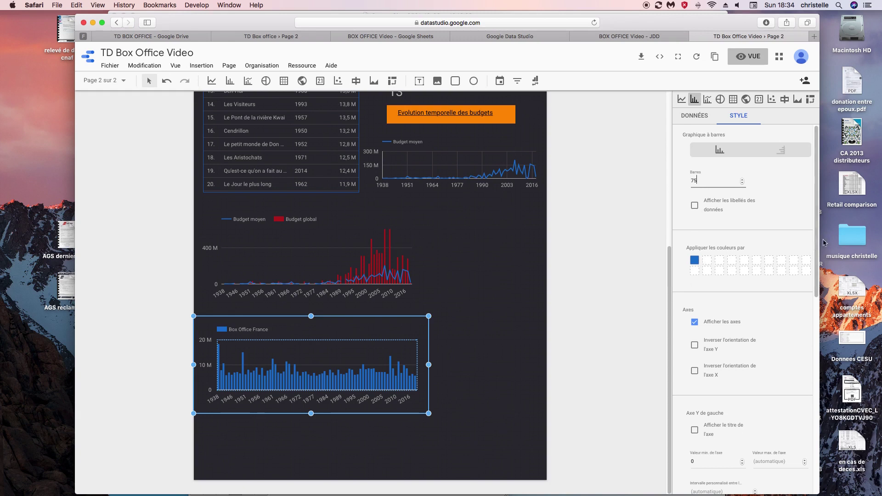
pyautogui.moveTo(816, 244); pyautogui.dragTo(817, 220)
# - Move the combo chart slightly up towards the ranking table, and the Box Office France bar chart up below it
pyautogui.moveTo(296, 253); pyautogui.dragTo(297, 243)
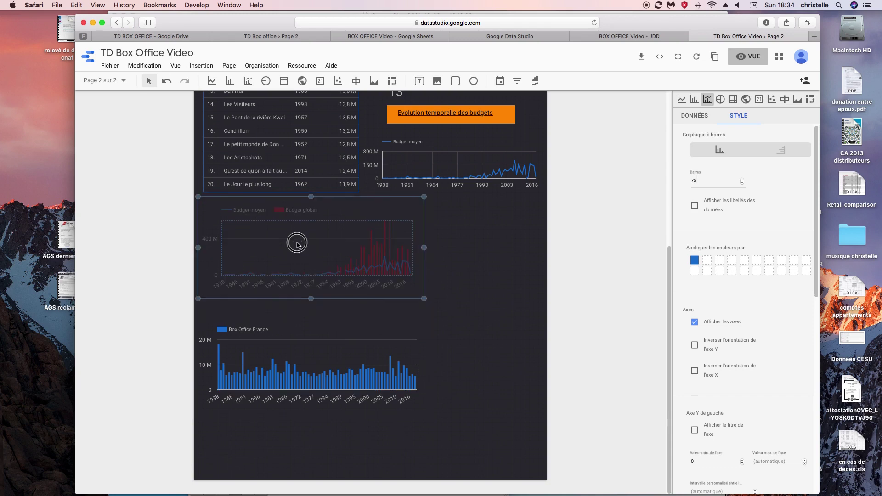
pyautogui.click(303, 324)
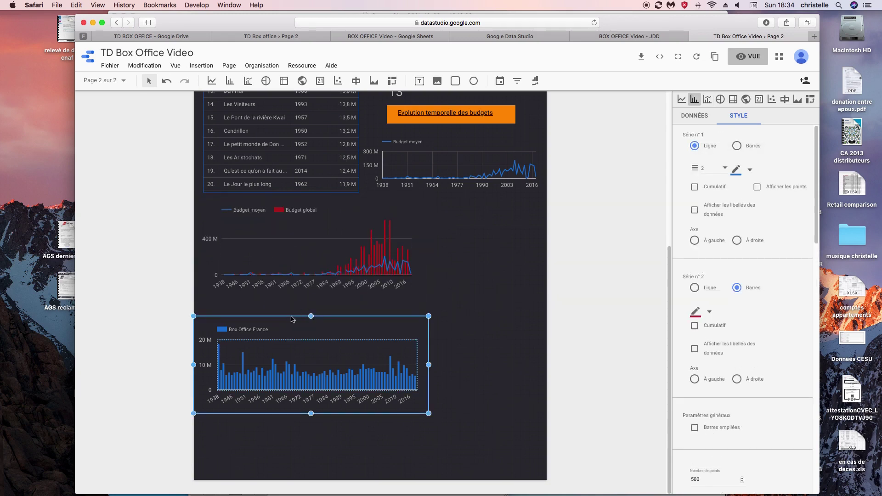
pyautogui.moveTo(292, 325); pyautogui.dragTo(294, 310)
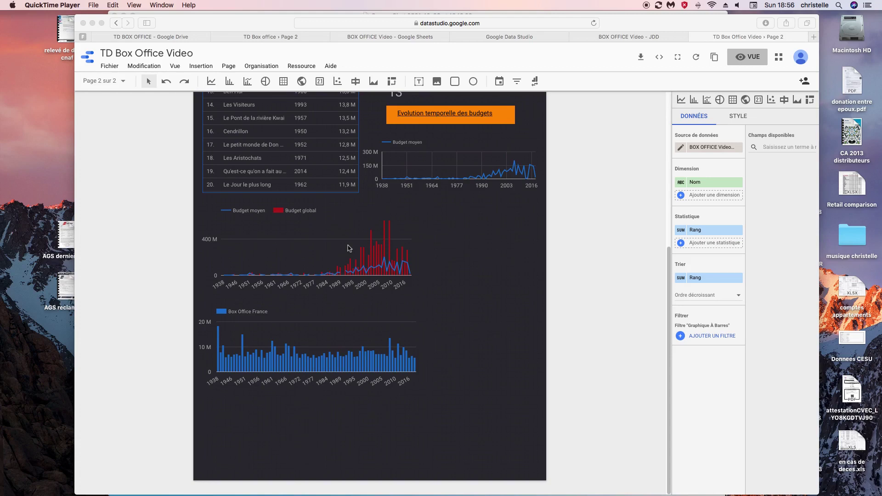
pyautogui.click(347, 263)
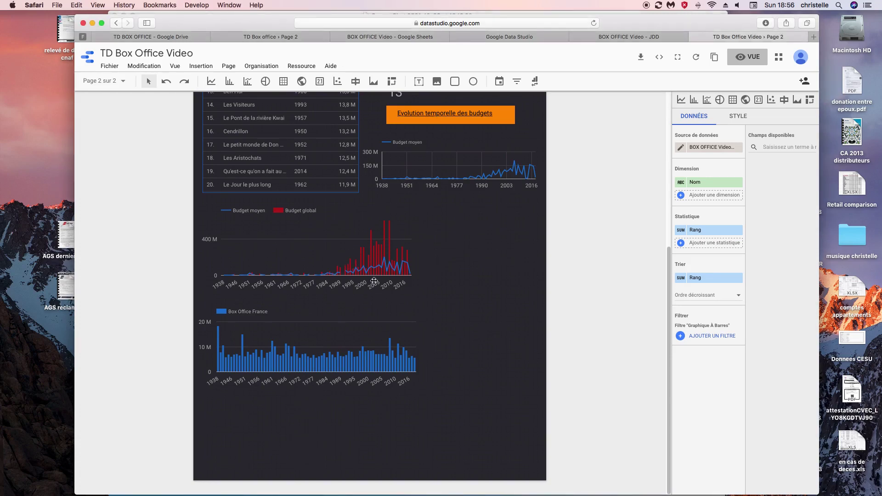
# - Narrow the combo chart to about half the page width, and shrink the Box Office France bar chart to a similar width
pyautogui.click(378, 275)
pyautogui.moveTo(423, 197); pyautogui.dragTo(371, 204)
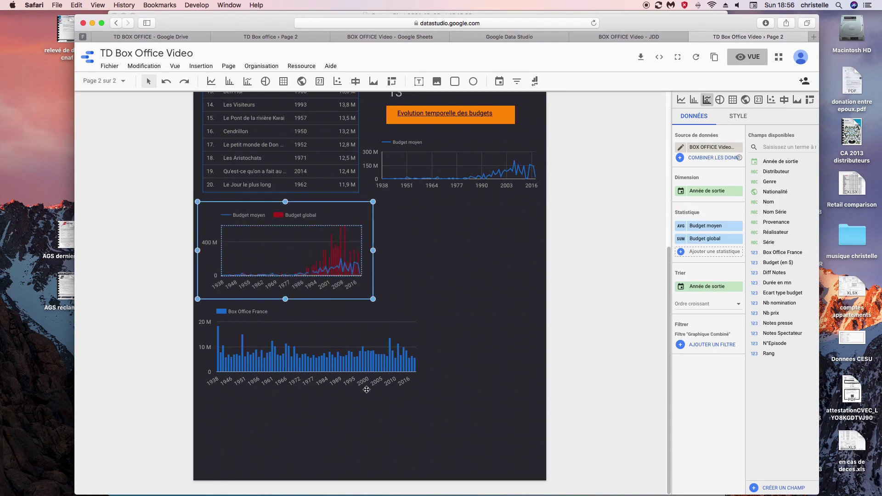
pyautogui.click(338, 370)
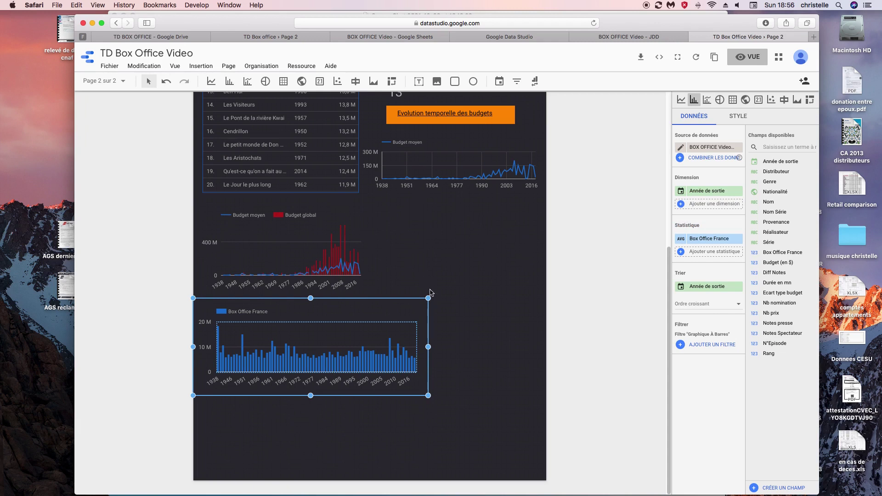
pyautogui.moveTo(429, 297); pyautogui.dragTo(359, 303)
# - Place the Box Office France bar chart to the right of the combo chart and enlarge it slightly to line the two up
pyautogui.moveTo(319, 332); pyautogui.dragTo(491, 237)
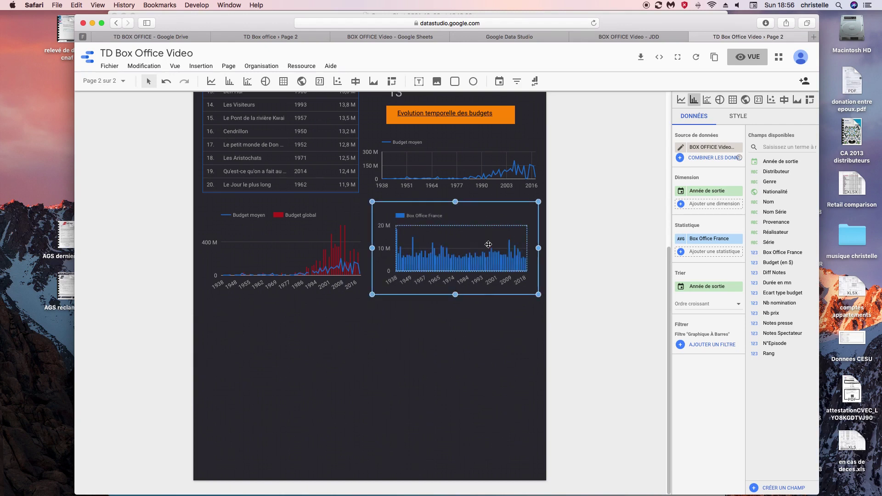
pyautogui.moveTo(457, 296); pyautogui.dragTo(457, 299)
pyautogui.moveTo(372, 250); pyautogui.dragTo(361, 250)
pyautogui.click(380, 326)
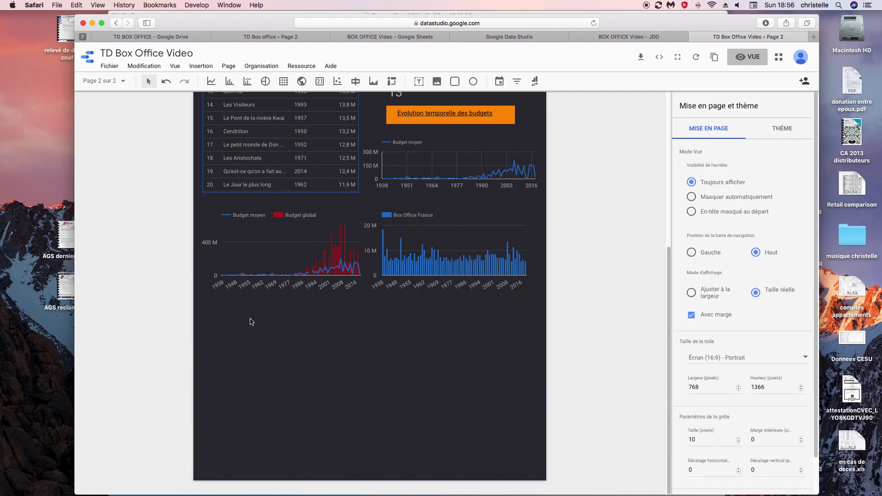
# - Duplicate the orange "Evolution temporelle des budgets" title box
pyautogui.rightClick(428, 124)
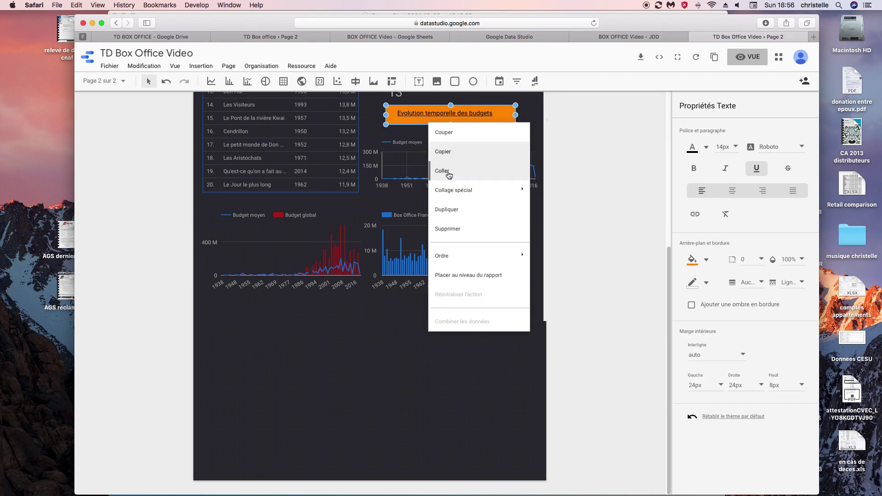
pyautogui.click(451, 209)
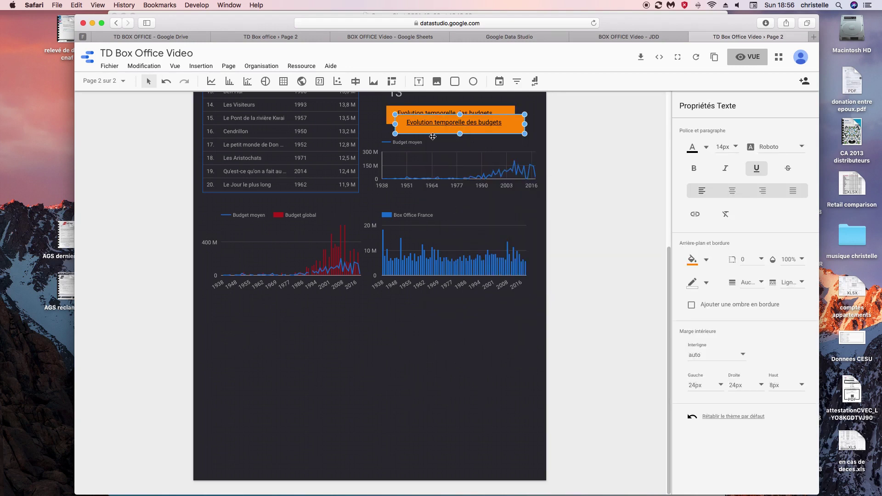
# - Shift the average budget line chart slightly down and move the duplicated orange title below the combined budget chart
pyautogui.moveTo(432, 135)
pyautogui.mouseDown()
pyautogui.moveTo(404, 224)
pyautogui.moveTo(315, 309)
pyautogui.moveTo(456, 161)
pyautogui.moveTo(433, 143)
pyautogui.mouseUp()
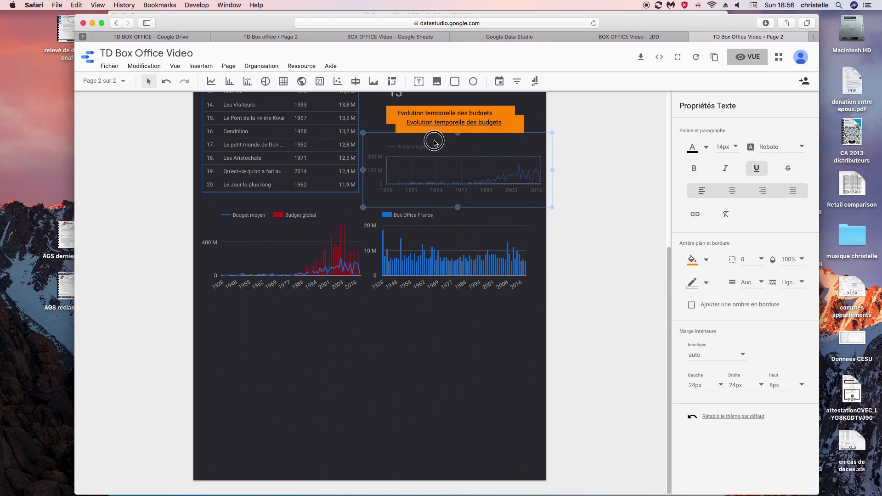
pyautogui.click(518, 115)
pyautogui.moveTo(518, 115); pyautogui.dragTo(339, 311)
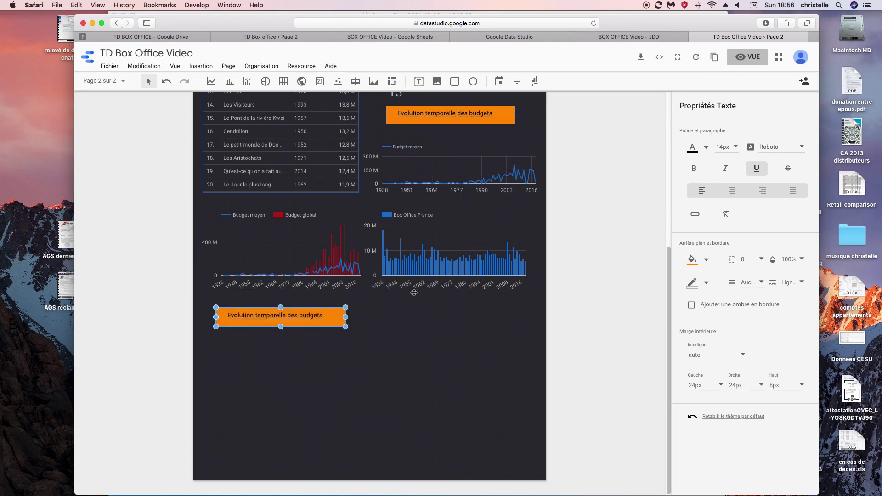
# - Insert a table below the duplicated title with Genre as dimension and Box Office France as metric
pyautogui.click(347, 277)
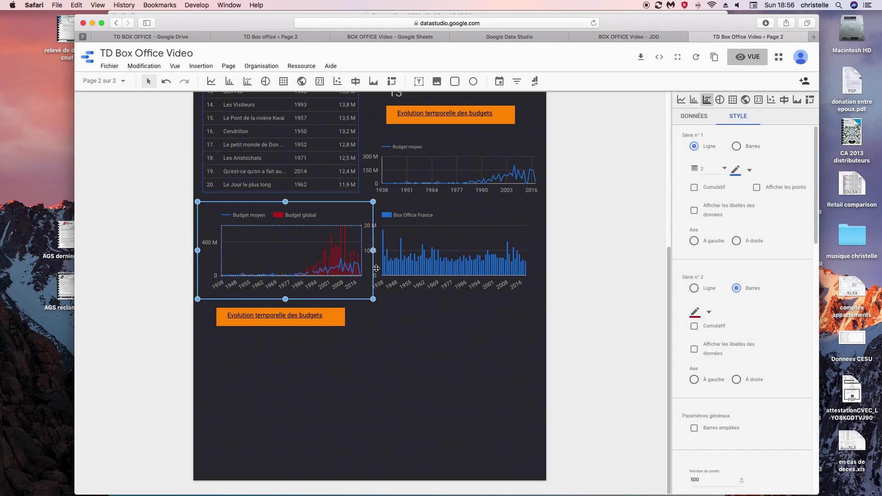
pyautogui.click(699, 116)
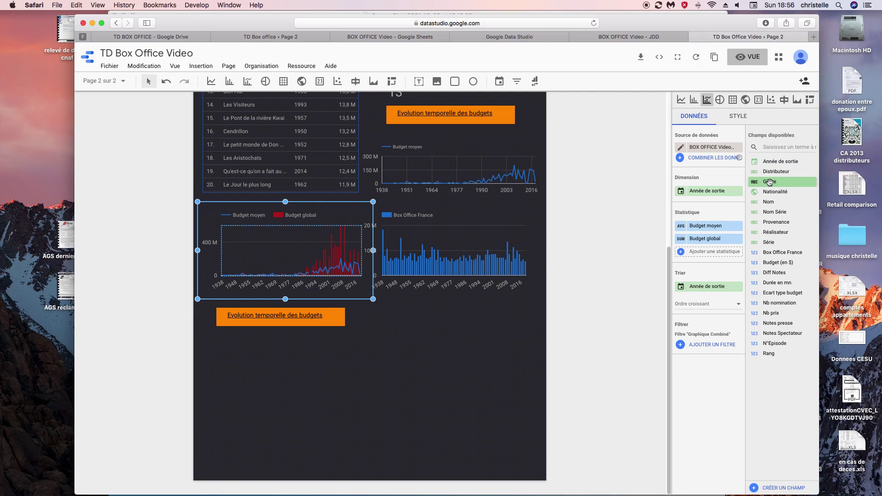
pyautogui.click(283, 83)
pyautogui.moveTo(203, 337); pyautogui.dragTo(368, 464)
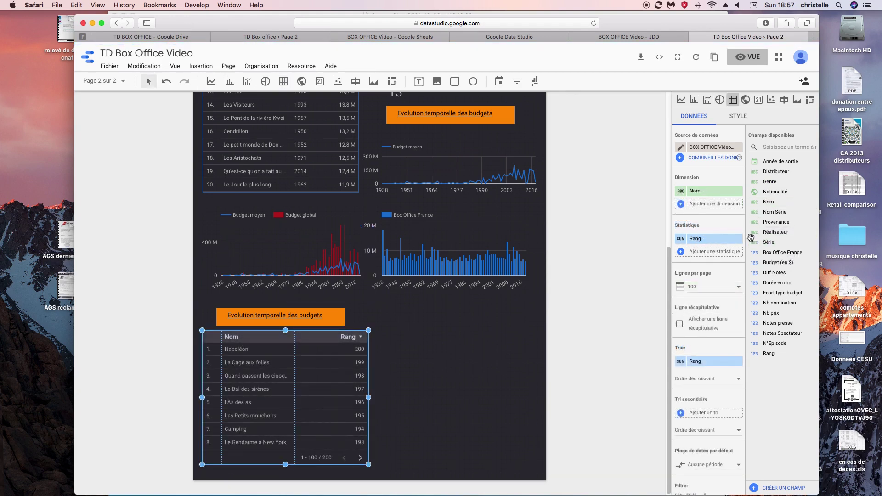
pyautogui.moveTo(766, 182); pyautogui.dragTo(700, 194)
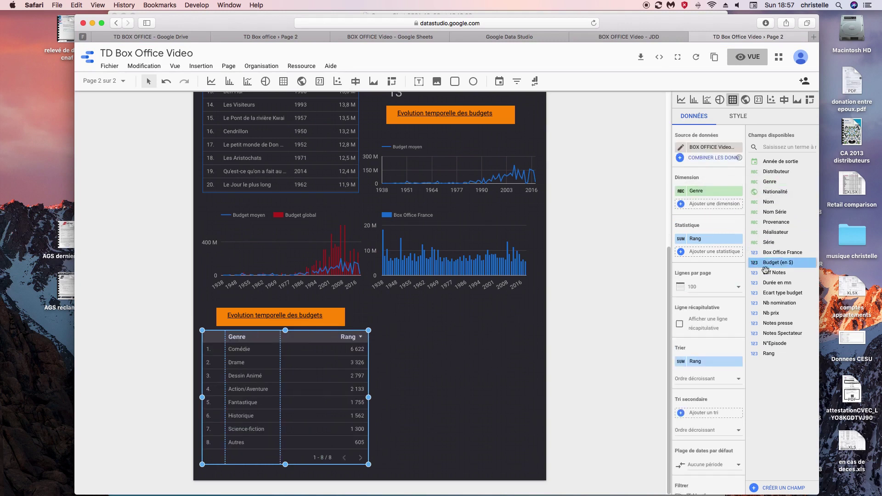
pyautogui.moveTo(772, 253); pyautogui.dragTo(771, 254)
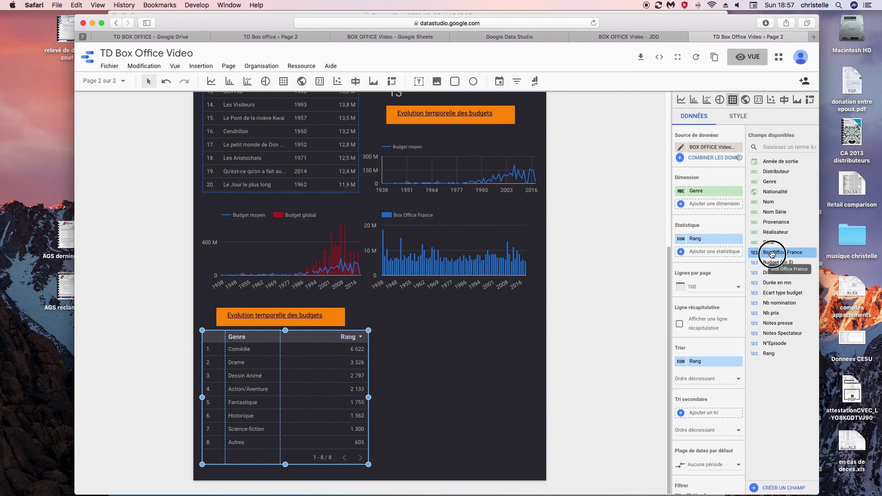
pyautogui.moveTo(771, 253); pyautogui.dragTo(702, 242)
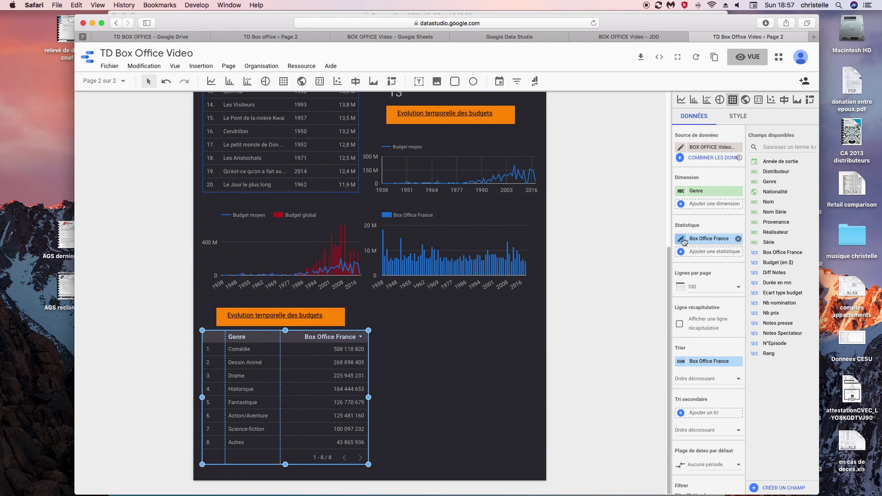
# - Set the table metric's aggregation to Moyenne and name it "Moy. Nb Entrées"
pyautogui.click(682, 238)
pyautogui.click(571, 302)
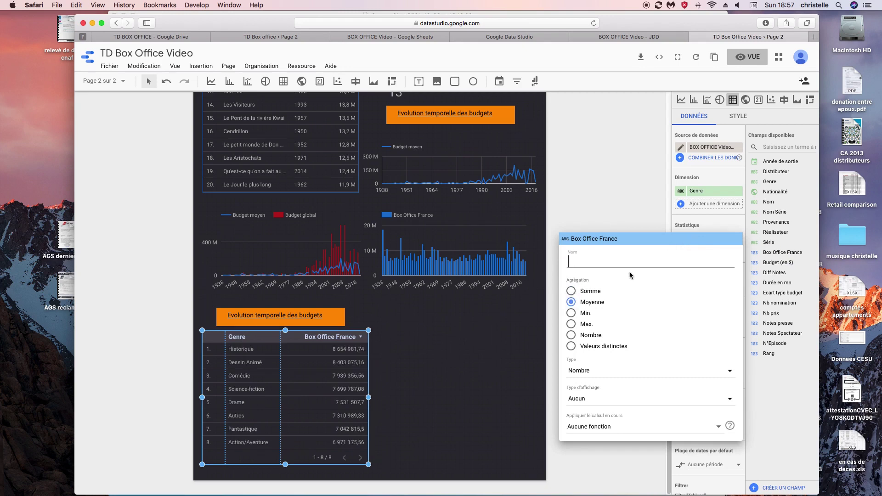
pyautogui.write('Moy. Nb')
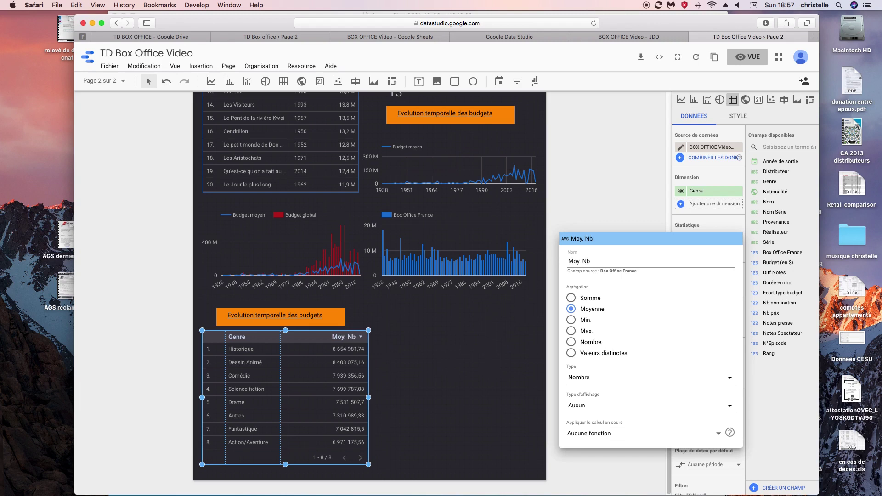
pyautogui.write(' Entrées')
pyautogui.click(582, 212)
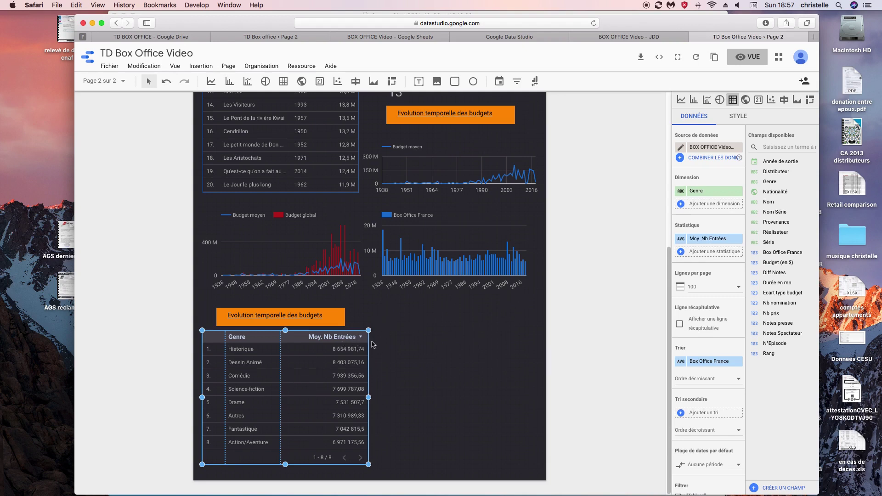
# - Shift the genre table slightly to the right and narrow it from its right edge
pyautogui.moveTo(337, 331); pyautogui.dragTo(342, 331)
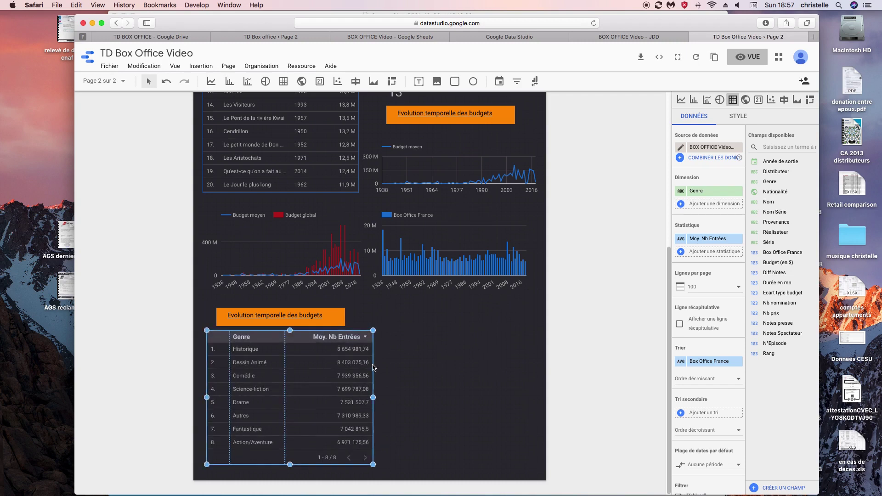
pyautogui.click(378, 368)
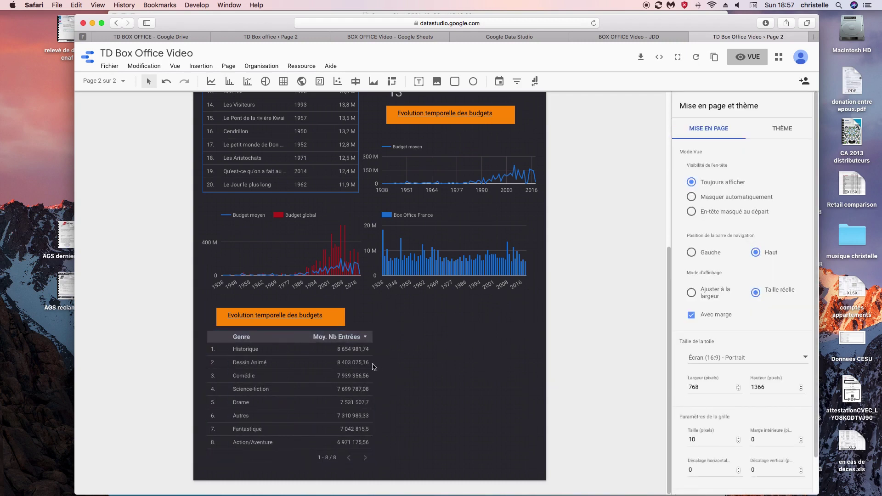
pyautogui.click(365, 348)
pyautogui.moveTo(373, 330); pyautogui.dragTo(367, 334)
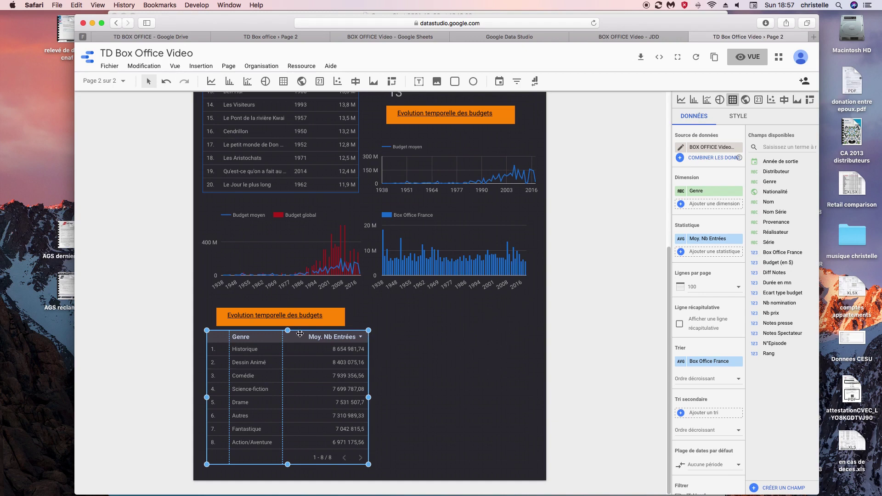
pyautogui.moveTo(301, 331); pyautogui.dragTo(301, 334)
# - Color the genre table's header dark blue and hide its pagination
pyautogui.click(734, 117)
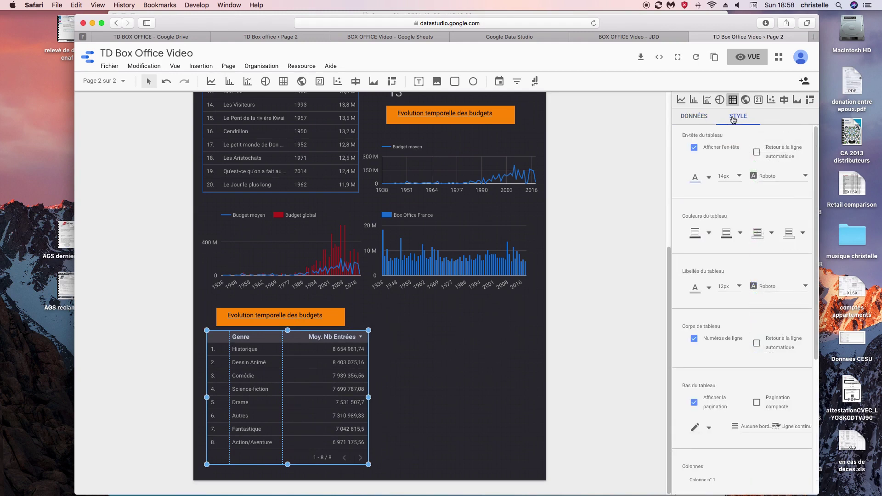
pyautogui.click(709, 233)
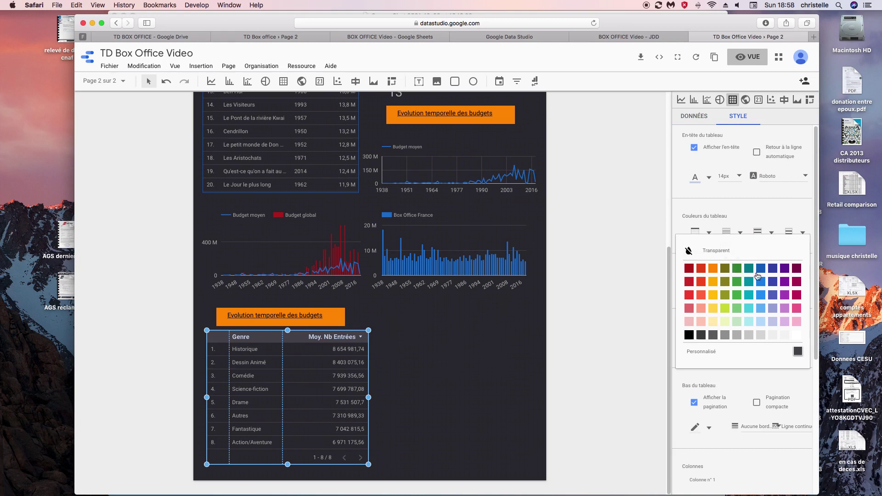
pyautogui.click(762, 270)
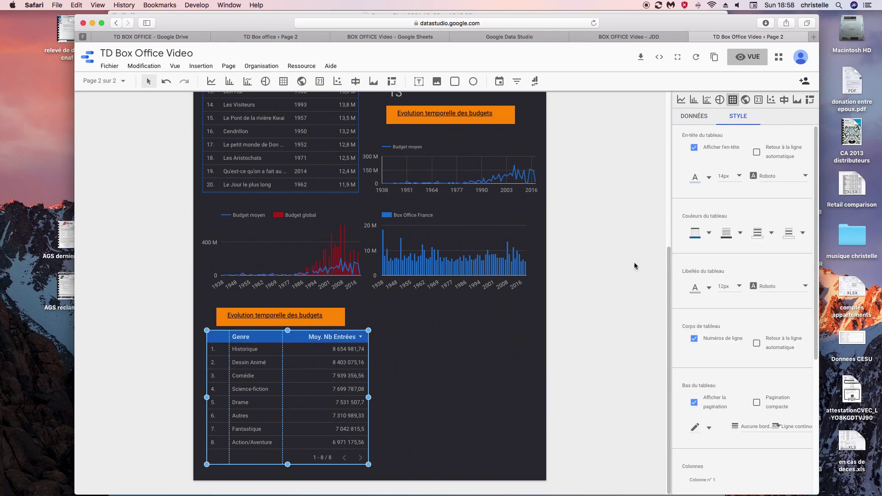
pyautogui.moveTo(816, 260); pyautogui.dragTo(817, 324)
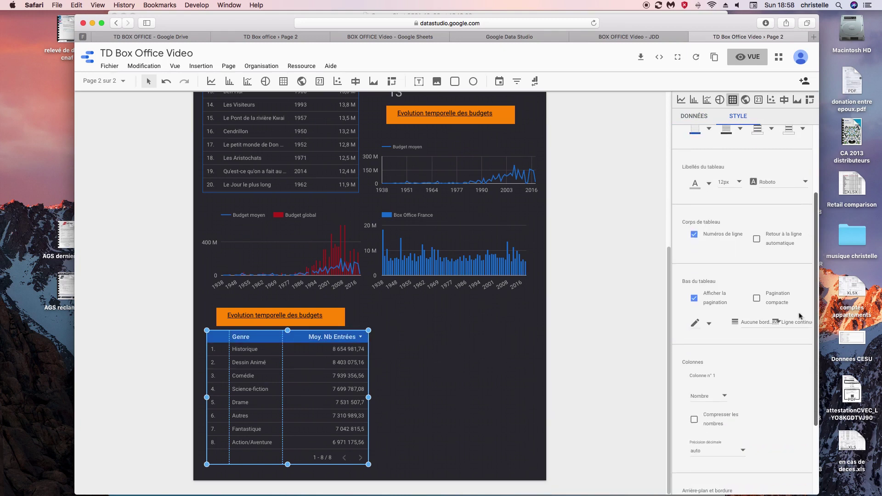
pyautogui.click(694, 298)
# - Give the genre table a dark blue border
pyautogui.moveTo(816, 404); pyautogui.dragTo(822, 472)
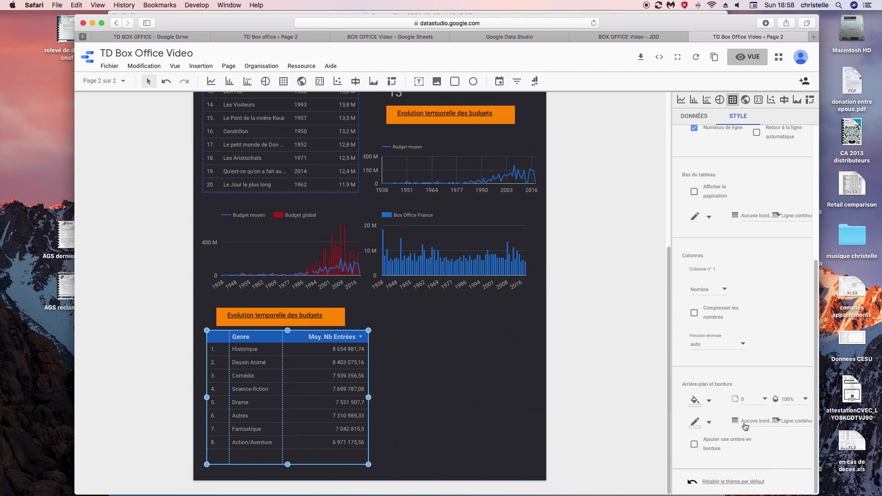
pyautogui.click(708, 427)
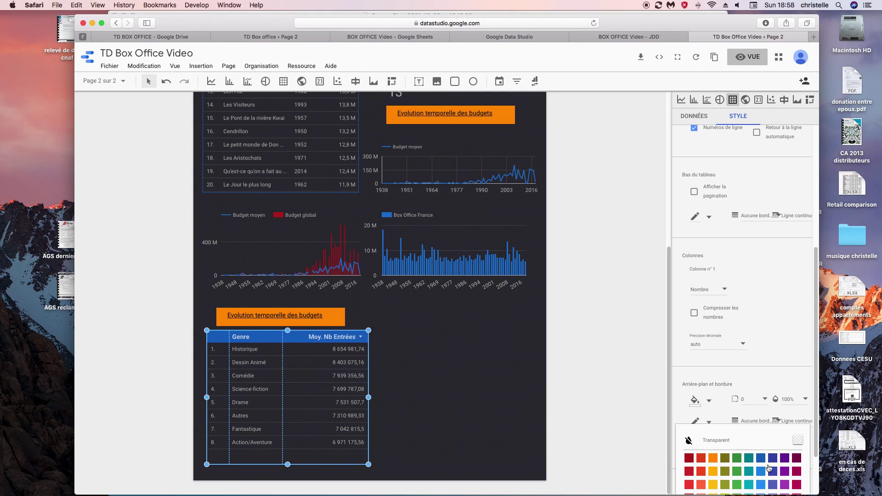
pyautogui.click(761, 460)
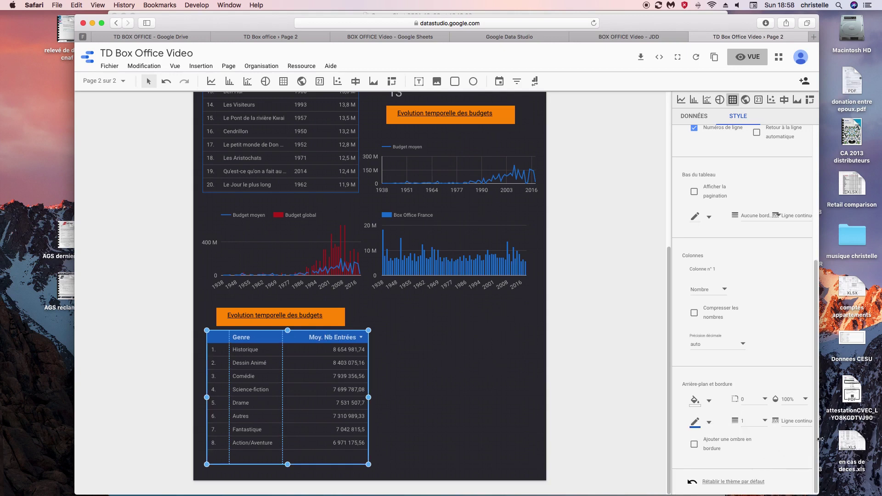
# - Compress the numbers in the table's metric column and set their decimal precision to 2
pyautogui.moveTo(818, 440)
pyautogui.mouseDown()
pyautogui.moveTo(813, 305)
pyautogui.moveTo(815, 448)
pyautogui.mouseUp()
pyautogui.click(694, 312)
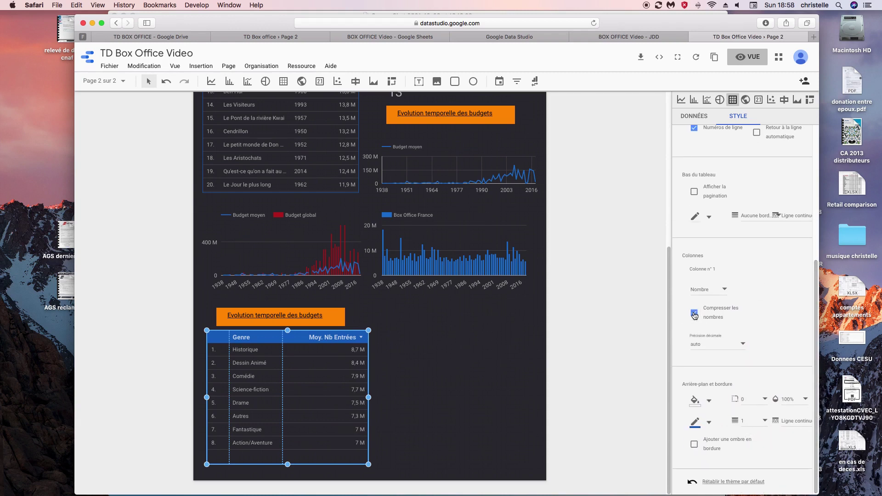
pyautogui.click(743, 345)
pyautogui.click(696, 300)
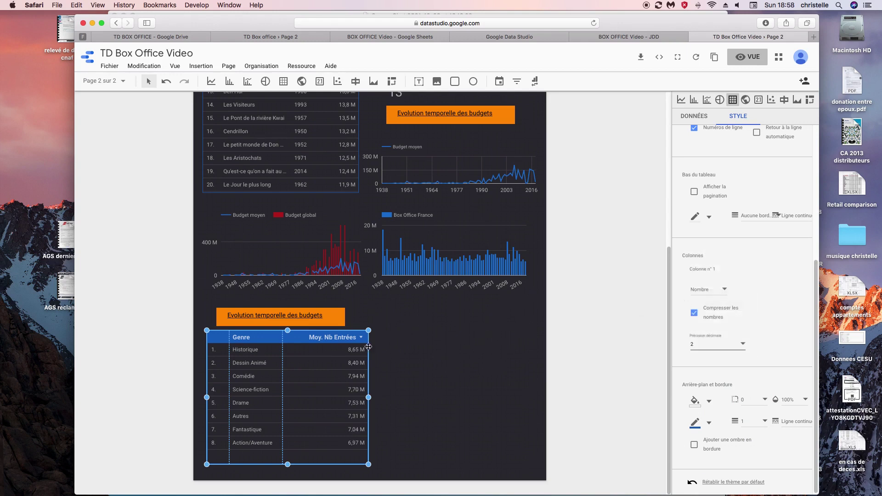
# - Narrow the genre table further and reposition it so that it sits centered beneath the duplicated title
pyautogui.moveTo(368, 349); pyautogui.dragTo(346, 331)
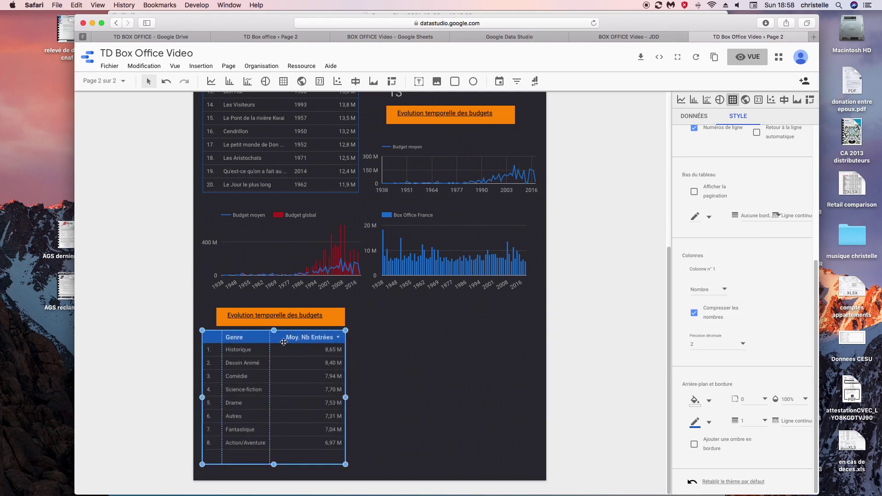
pyautogui.moveTo(268, 350); pyautogui.dragTo(288, 352)
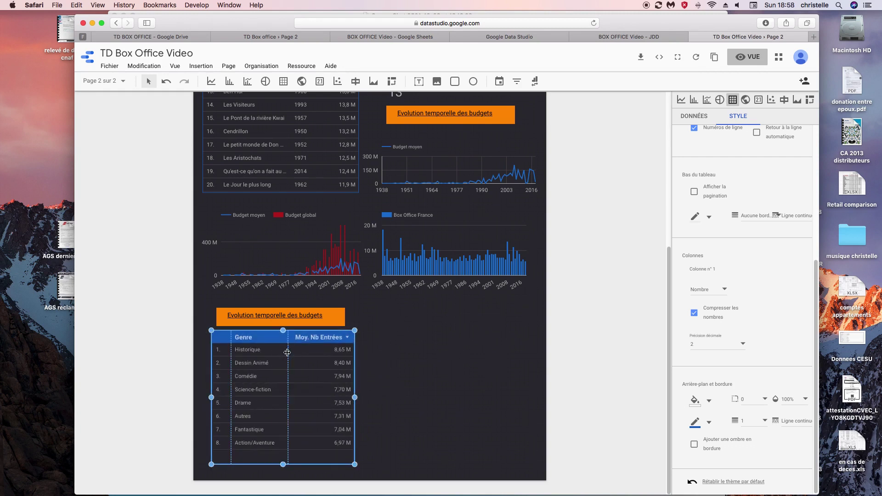
pyautogui.click(402, 370)
pyautogui.click(325, 343)
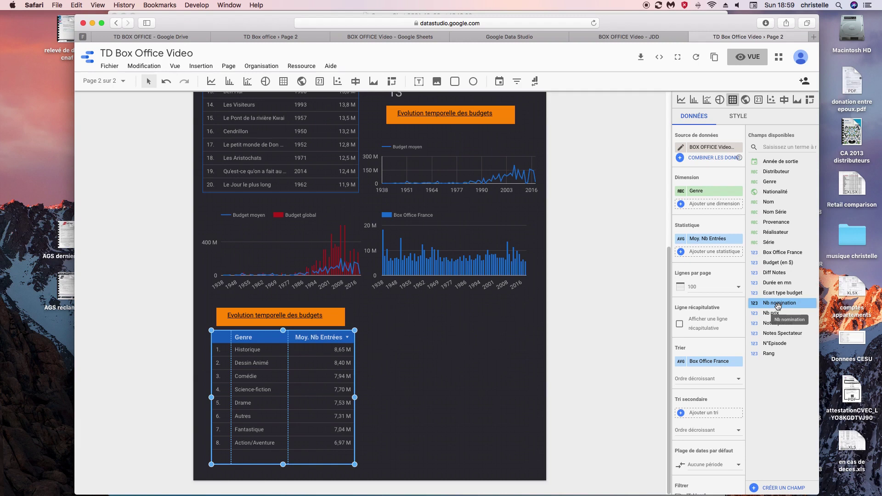
# - Insert a bar chart to the right of the genre table, with Genre as its only dimension and Nb nomination as metric
pyautogui.click(230, 84)
pyautogui.moveTo(379, 333); pyautogui.dragTo(528, 430)
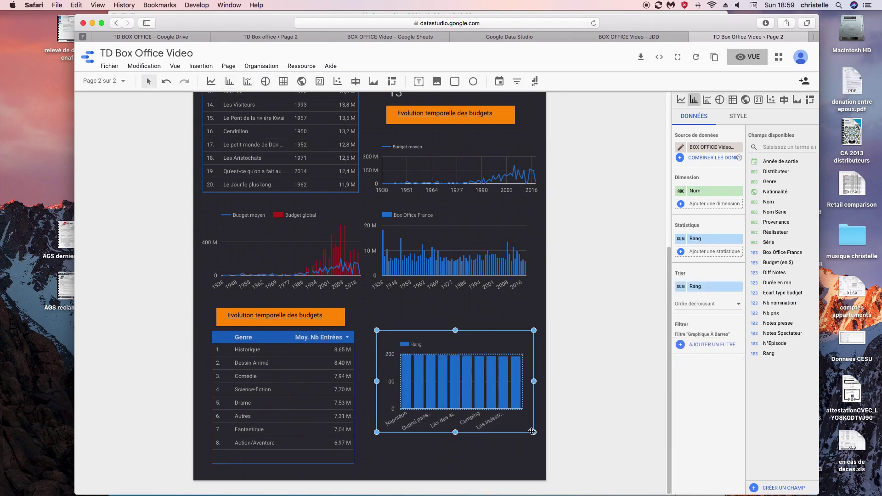
pyautogui.moveTo(769, 181); pyautogui.dragTo(708, 201)
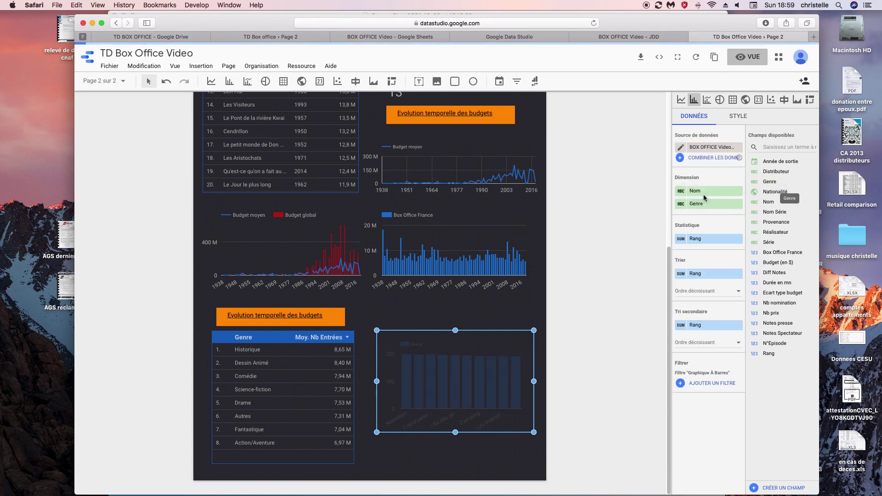
pyautogui.click(738, 191)
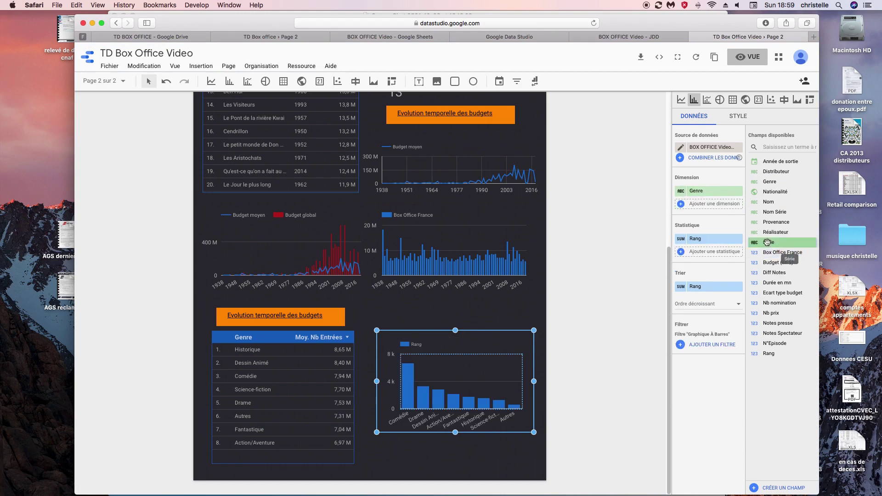
pyautogui.moveTo(775, 304); pyautogui.dragTo(707, 238)
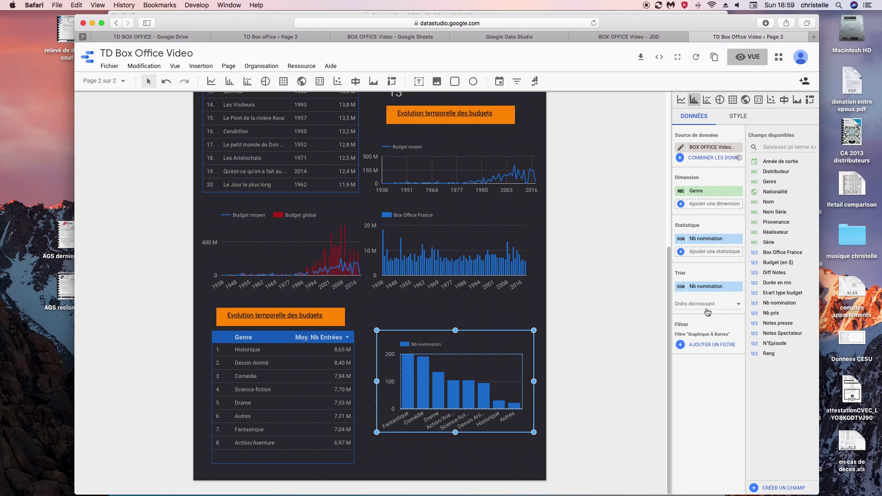
# - Change the aggregation of the bar chart's Nb nomination sort field to average (Moyenne)
pyautogui.click(682, 287)
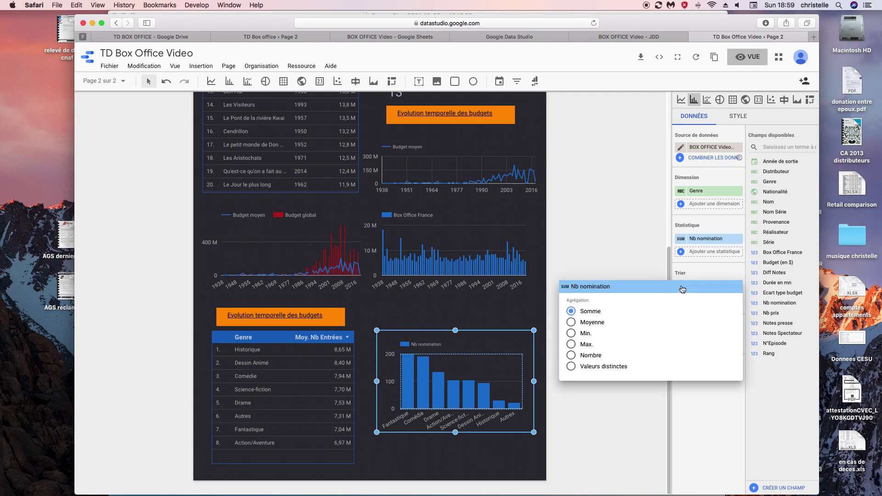
pyautogui.click(573, 323)
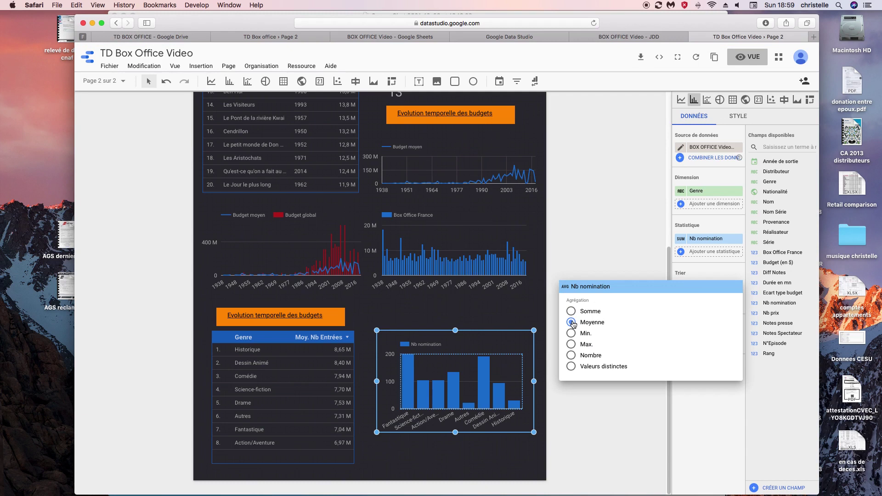
pyautogui.click(602, 257)
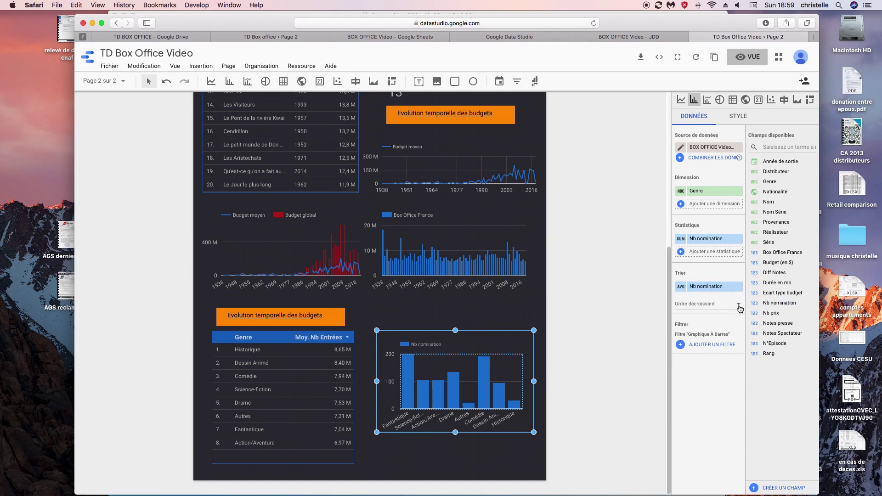
# - Aggregate the bar chart's Nb nomination metric as an average and rename it "Nbre moyen de nominations"
pyautogui.click(680, 241)
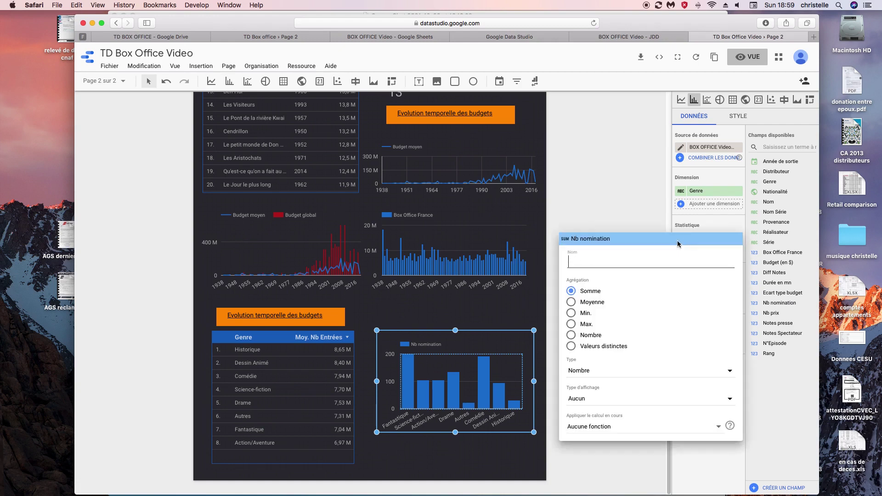
pyautogui.click(571, 302)
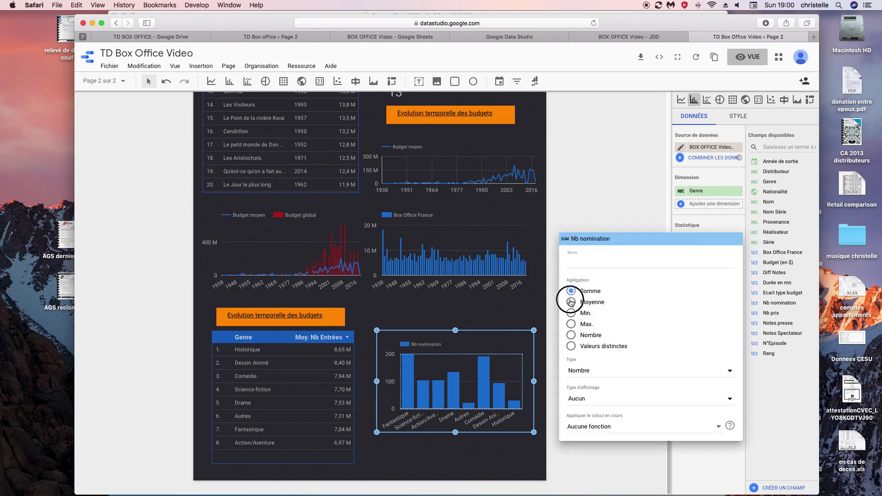
pyautogui.click(574, 264)
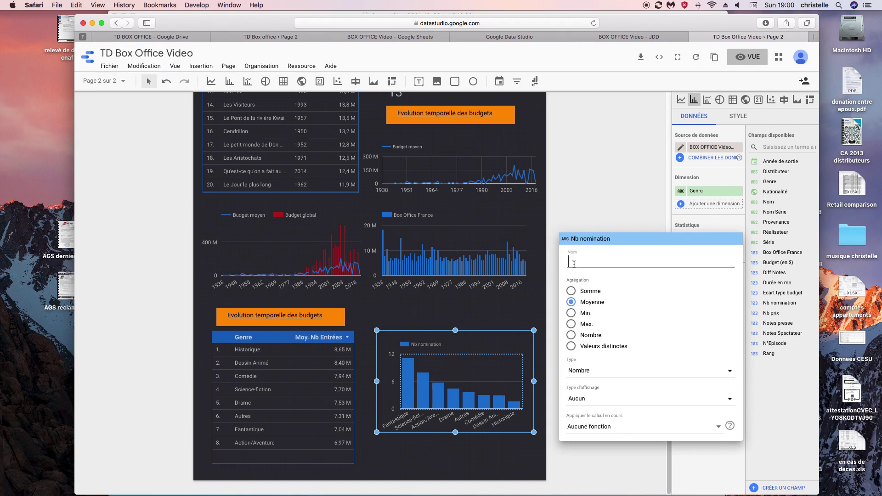
pyautogui.write('N')
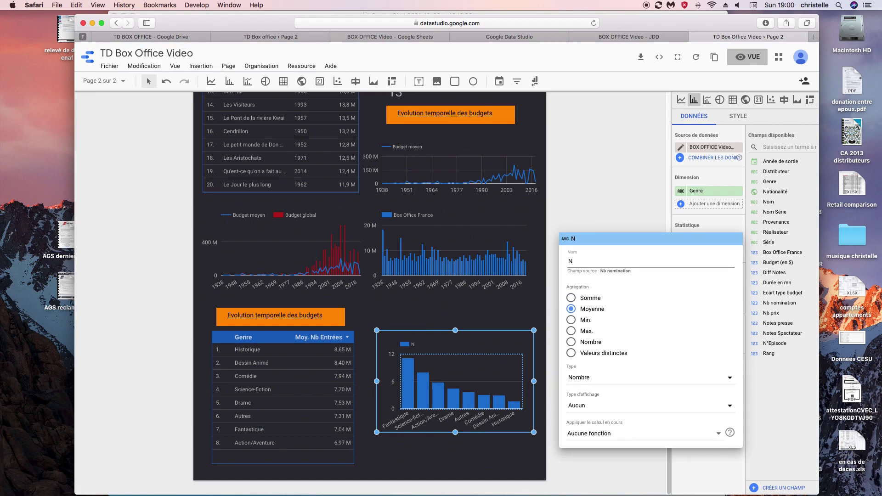
pyautogui.write('bre moyen de nominations')
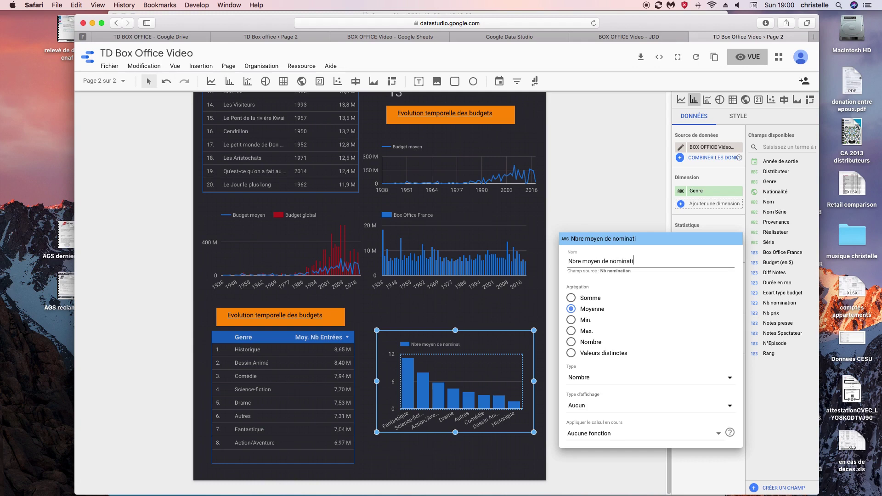
pyautogui.click(431, 464)
# - Widen and heighten the nominations bar chart, and move it slightly down so it fills the space beside the genre table
pyautogui.moveTo(376, 381); pyautogui.dragTo(367, 381)
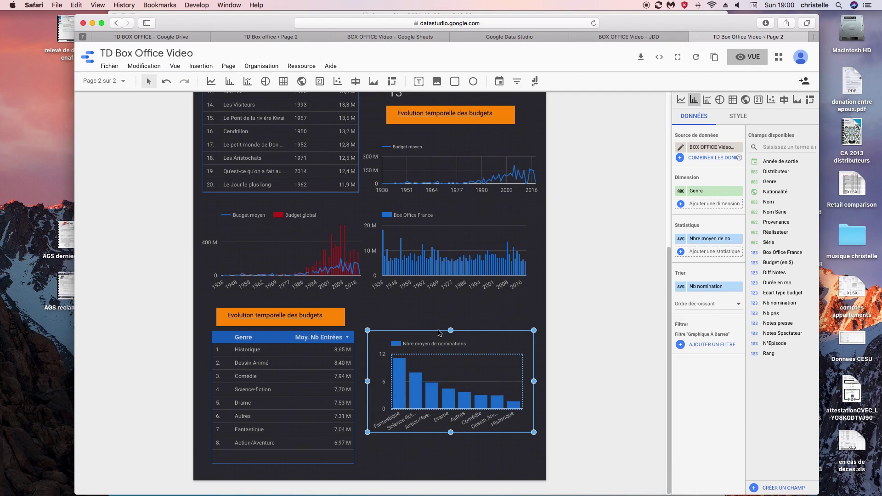
pyautogui.moveTo(435, 333); pyautogui.dragTo(436, 348)
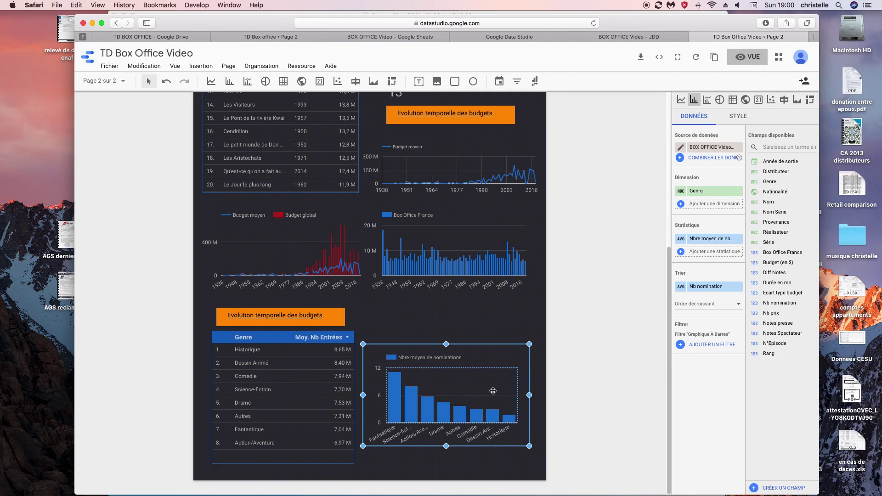
pyautogui.moveTo(447, 446); pyautogui.dragTo(446, 456)
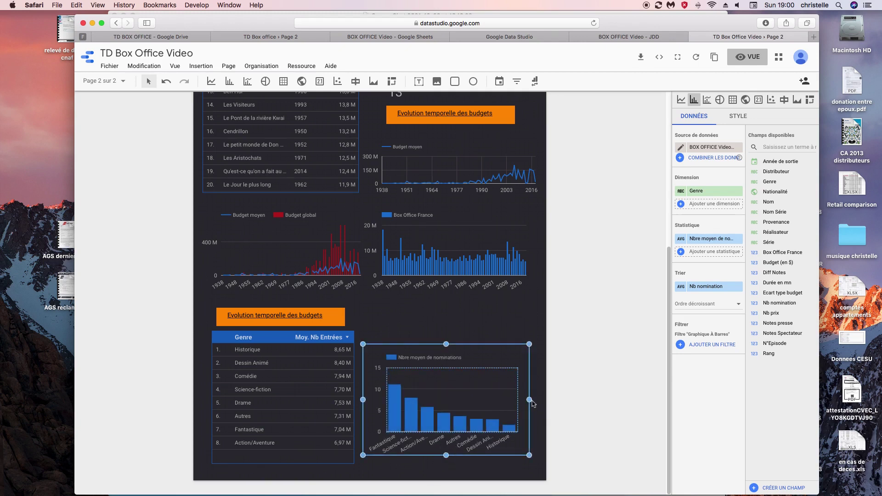
pyautogui.moveTo(529, 400); pyautogui.dragTo(537, 400)
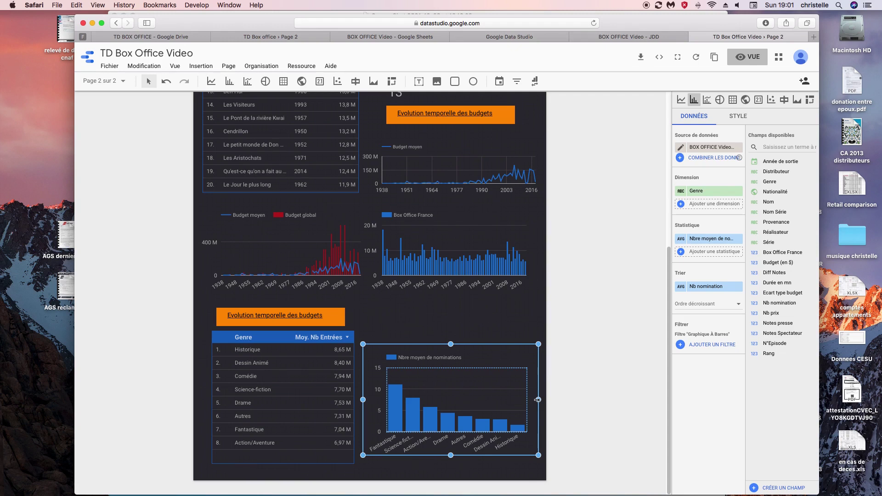
pyautogui.moveTo(451, 455); pyautogui.dragTo(453, 461)
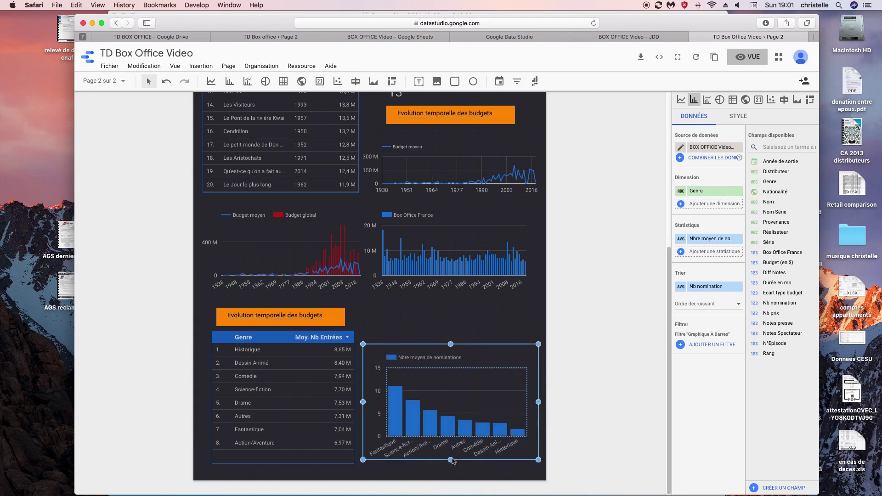
# - Duplicate the orange title above the genre table and place the copy above the nominations bar chart
pyautogui.click(315, 322)
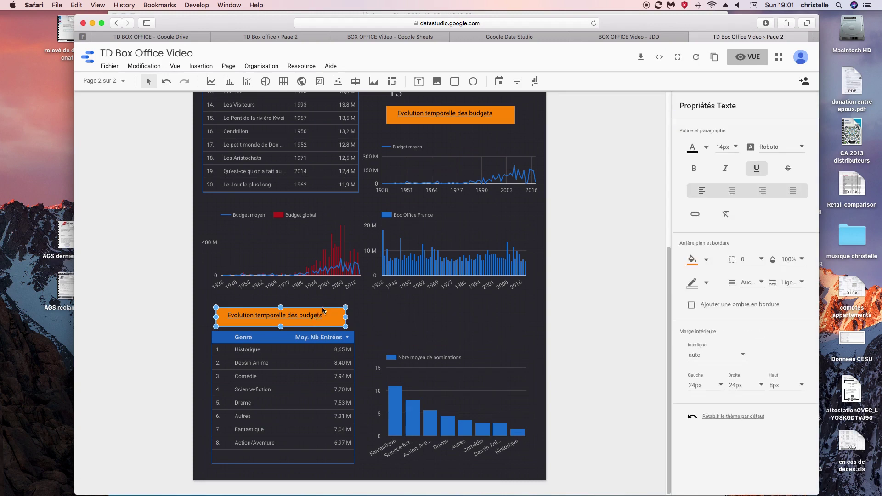
pyautogui.rightClick(325, 311)
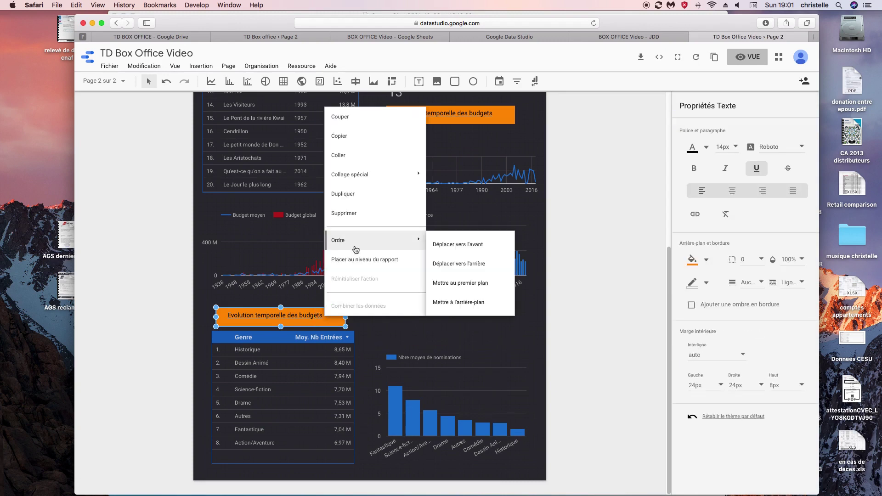
pyautogui.click(347, 193)
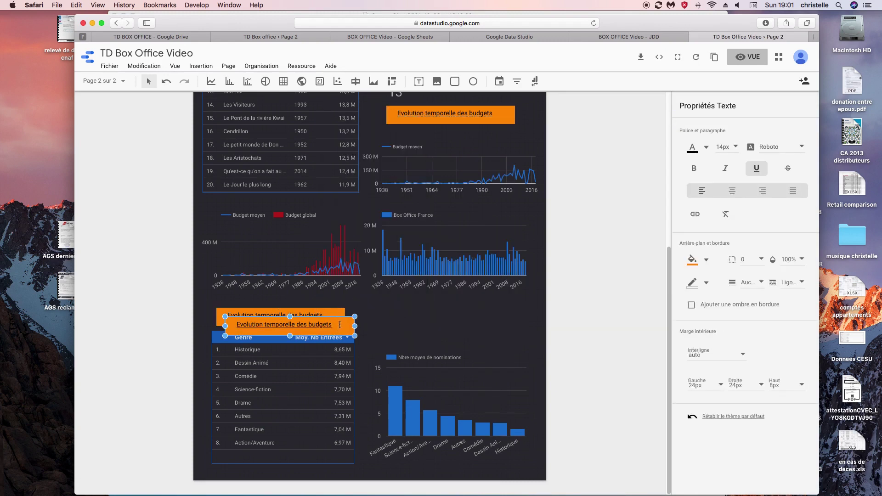
pyautogui.moveTo(348, 318); pyautogui.dragTo(392, 321)
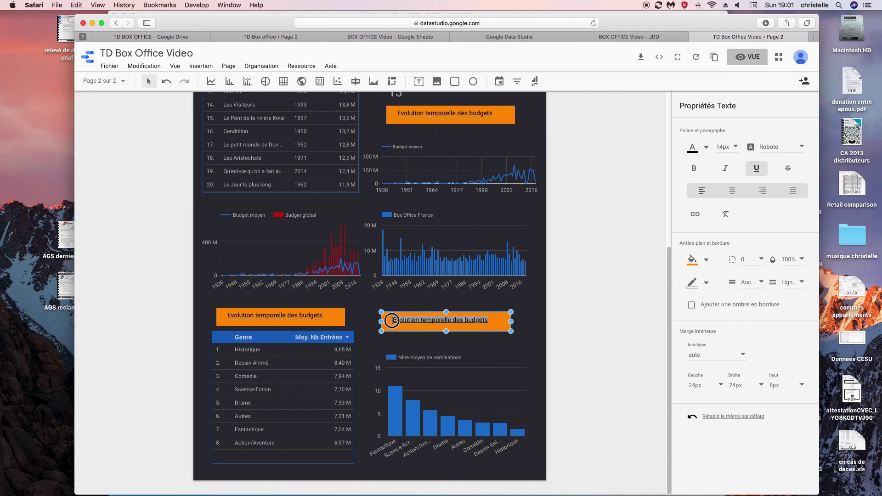
# - Replace the copied title's text with "Nbre moyen de nominations par genre" and widen its box to fit one line
pyautogui.write('N')
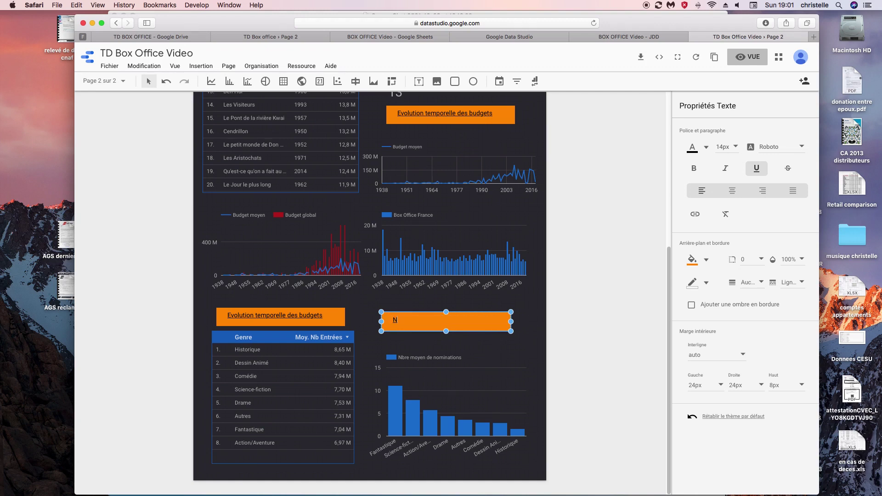
pyautogui.write('bre moyen de nominations par genre')
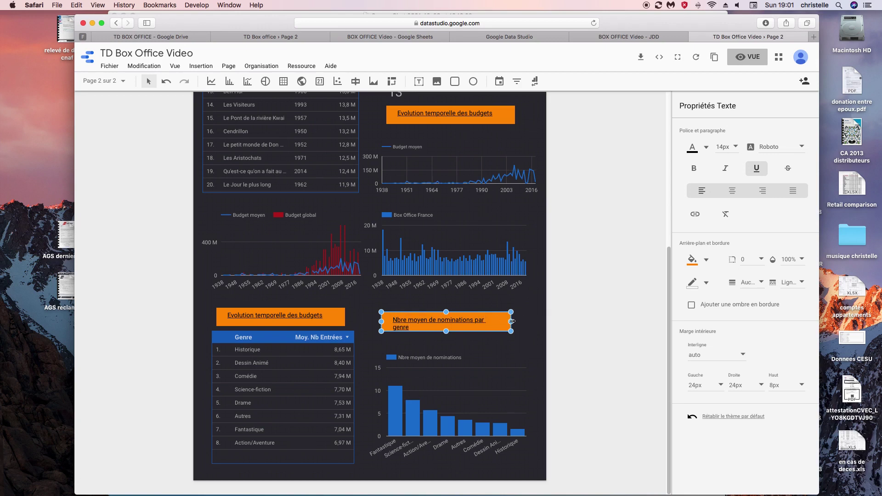
pyautogui.moveTo(511, 322); pyautogui.dragTo(525, 322)
# - Replace the title text above the genre table with "Box office moyen par genr"
pyautogui.click(292, 319)
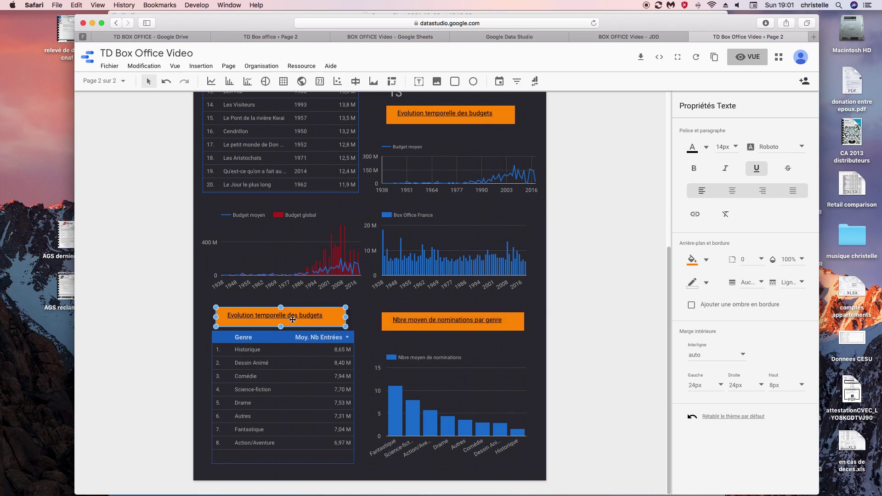
pyautogui.moveTo(322, 316); pyautogui.dragTo(227, 315)
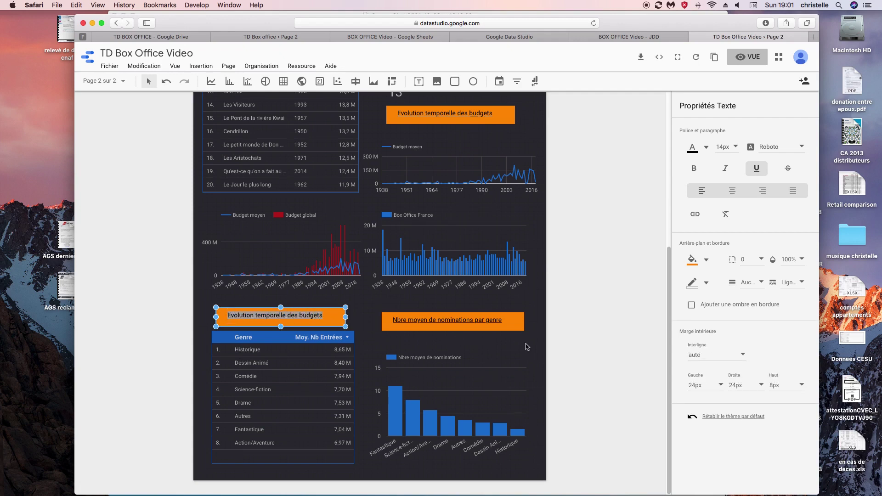
pyautogui.write('Box offi')
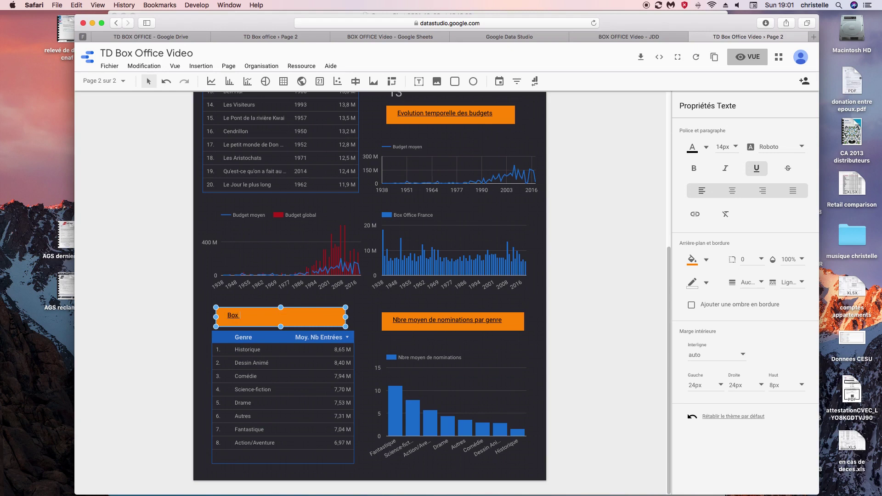
pyautogui.write('ce moyen par genr')
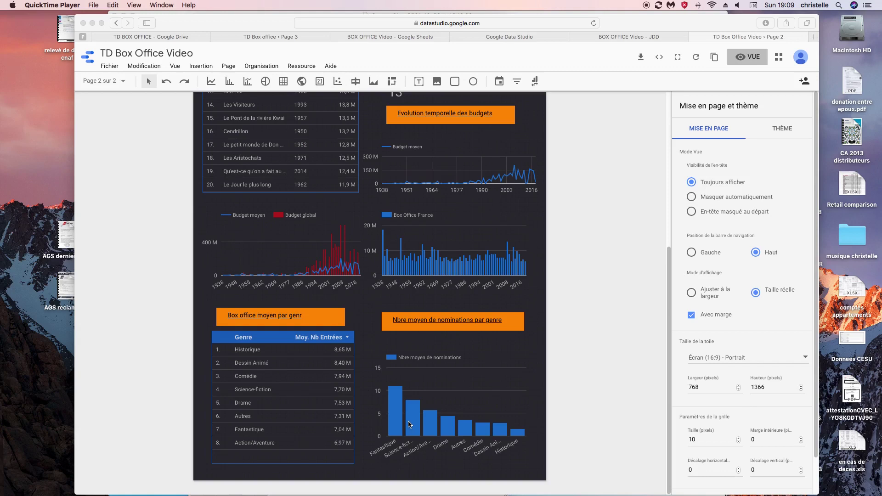
# - Start a new calculated field from the nominations bar chart's data source and name it "Durée en classes"
pyautogui.click(410, 424)
pyautogui.click(411, 424)
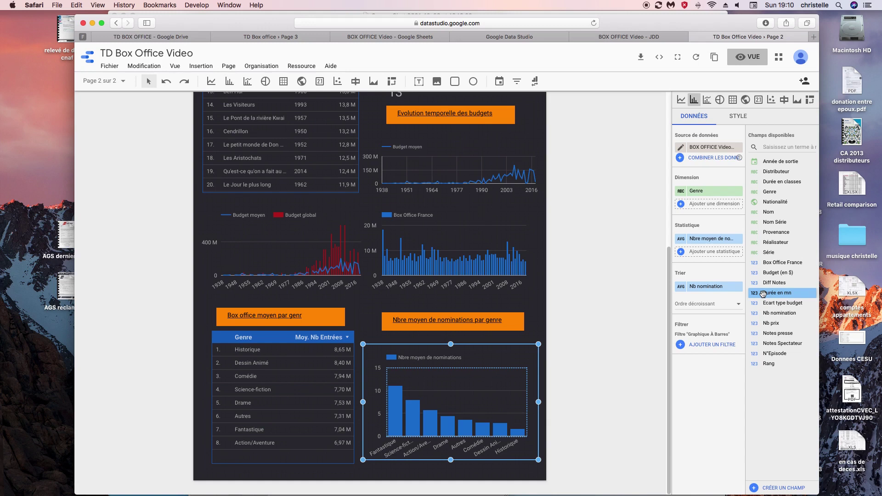
pyautogui.click(767, 488)
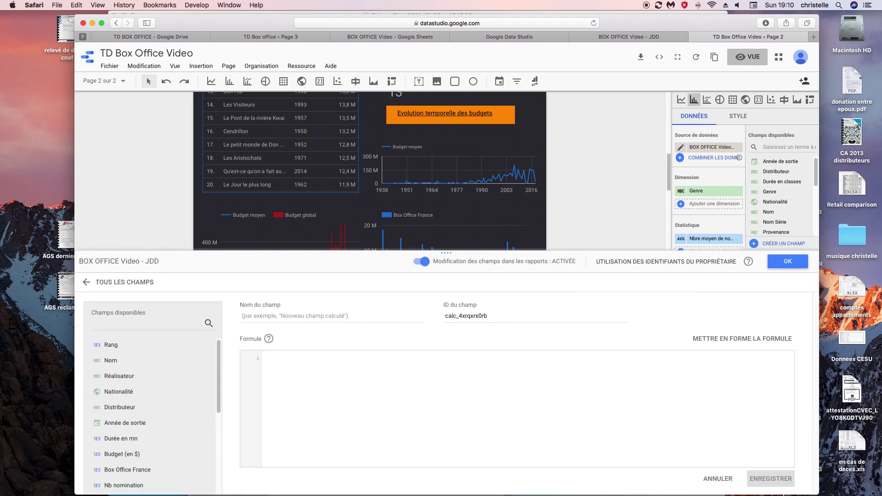
pyautogui.click(310, 316)
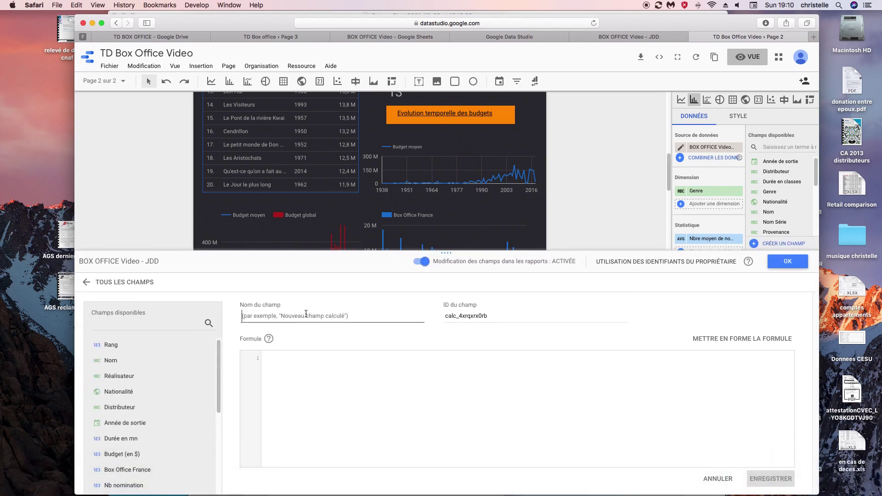
pyautogui.write('Durée en')
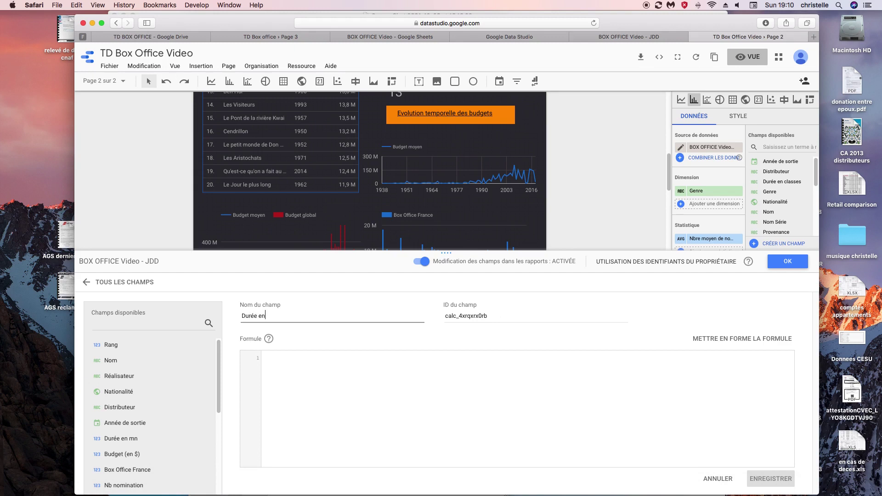
pyautogui.write(' classes')
# - Paste a CASE formula grouping Durée en mn at 90, 110, 130, 150 and 180, from "1h30 et moins" to "3h et plus", and save the field
pyautogui.click(285, 355)
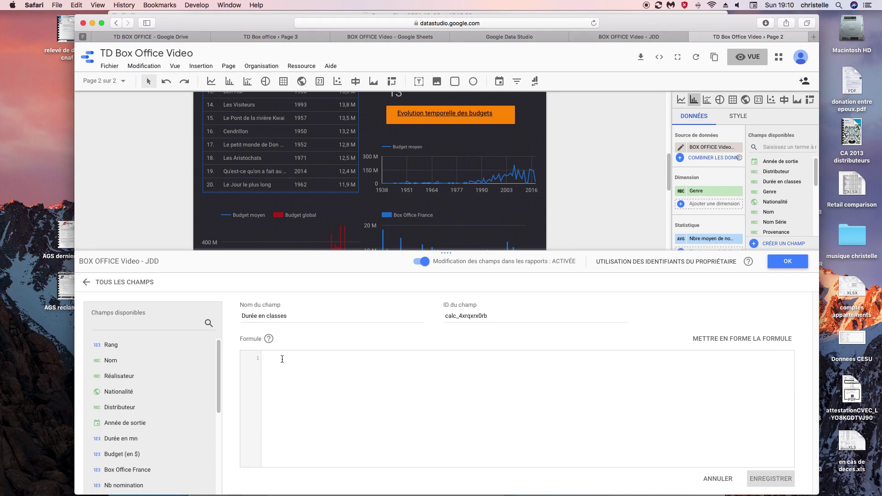
pyautogui.rightClick(282, 356)
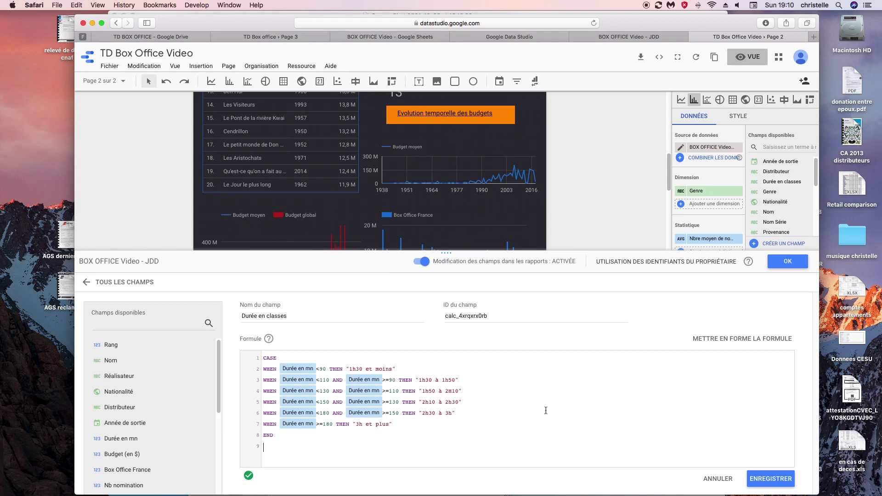
pyautogui.click(770, 478)
pyautogui.click(787, 261)
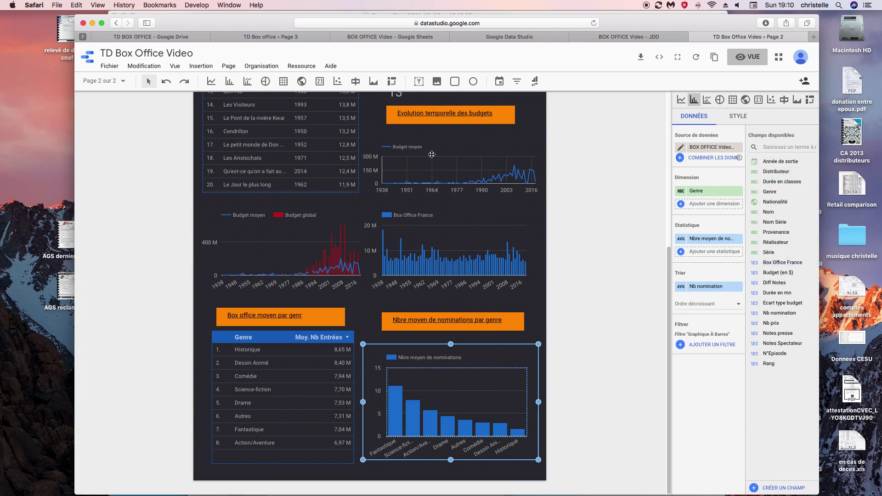
# - Add a new page to the report and insert a table on the left half of its canvas, below the header
pyautogui.click(229, 67)
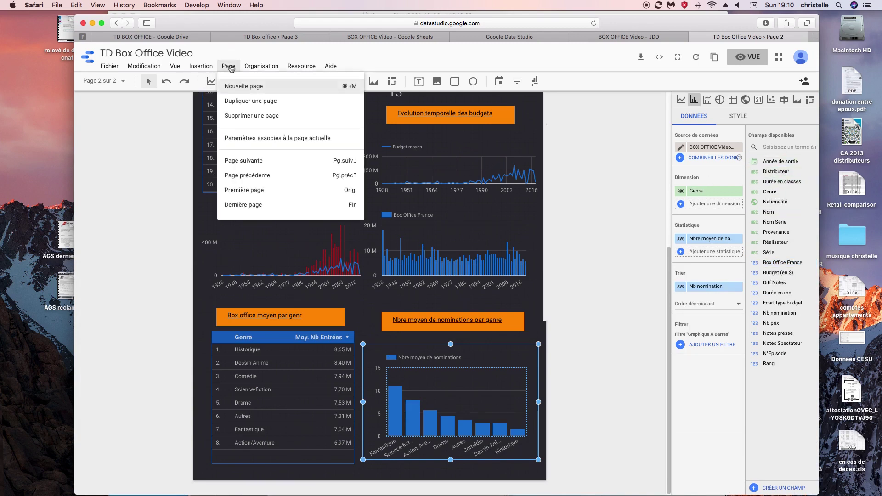
pyautogui.click(239, 87)
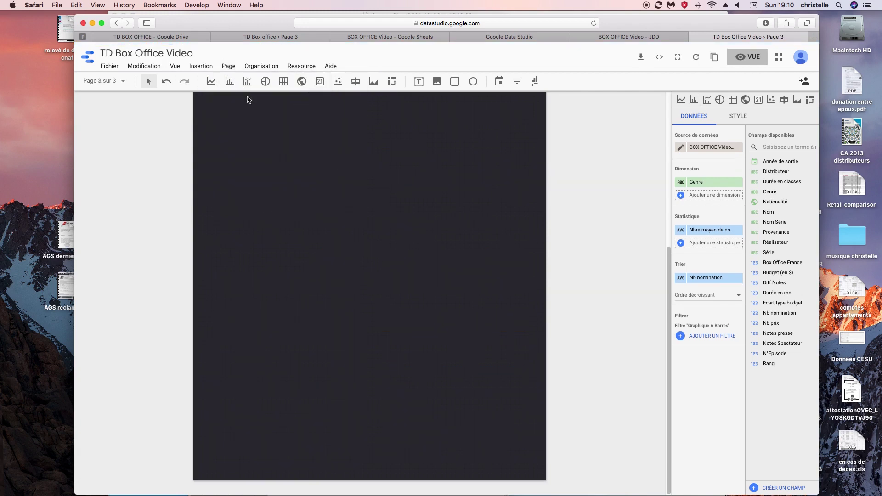
pyautogui.moveTo(669, 271); pyautogui.dragTo(662, 81)
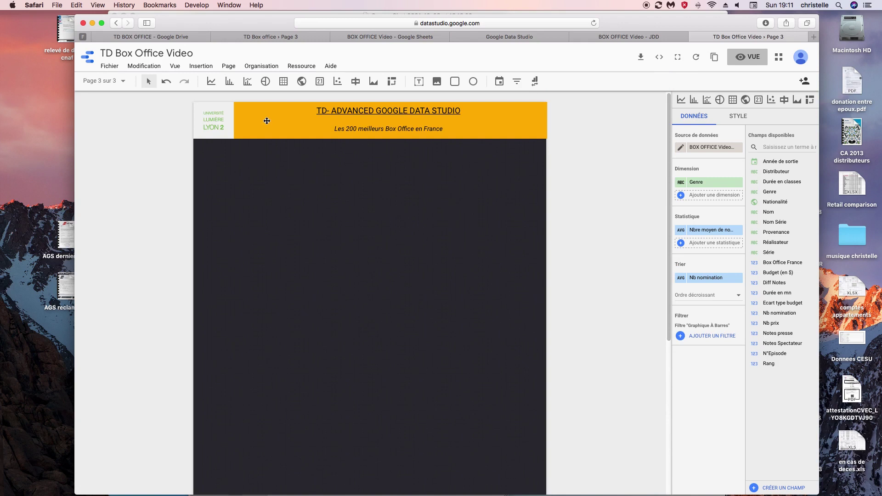
pyautogui.click(283, 82)
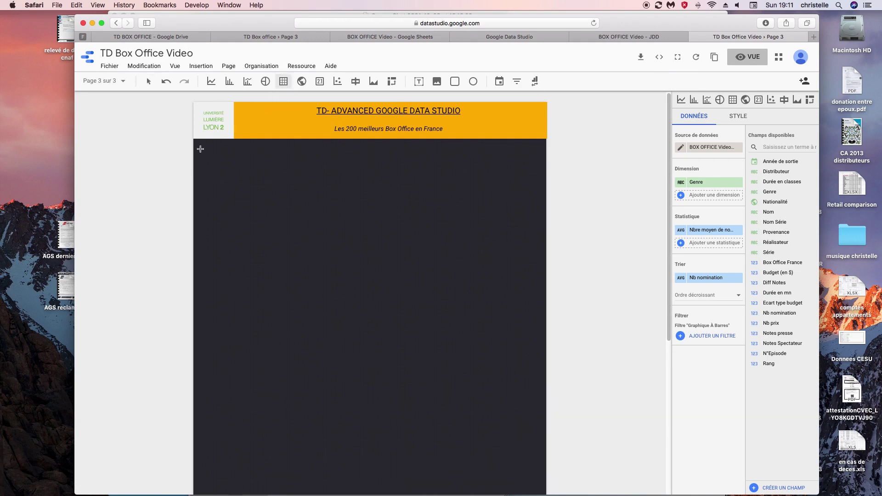
pyautogui.moveTo(196, 171); pyautogui.dragTo(369, 317)
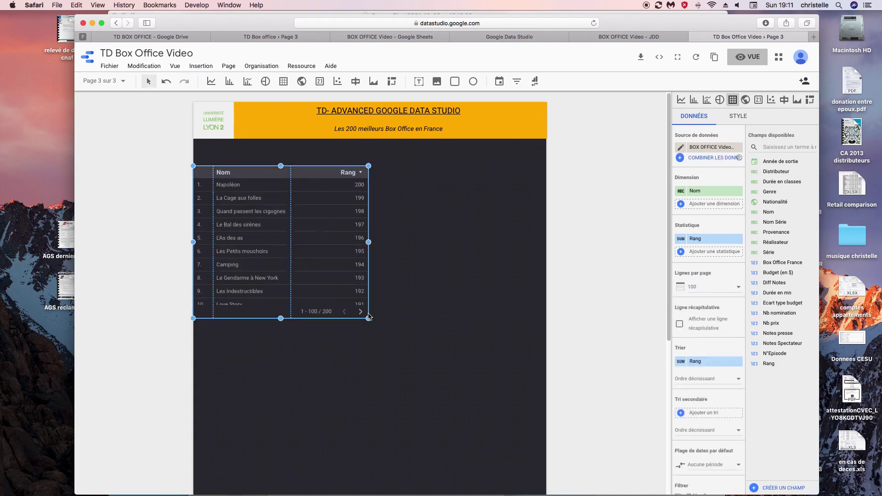
# - Set the table's dimension to Durée en classes and sort the table by that same field
pyautogui.moveTo(776, 181); pyautogui.dragTo(689, 191)
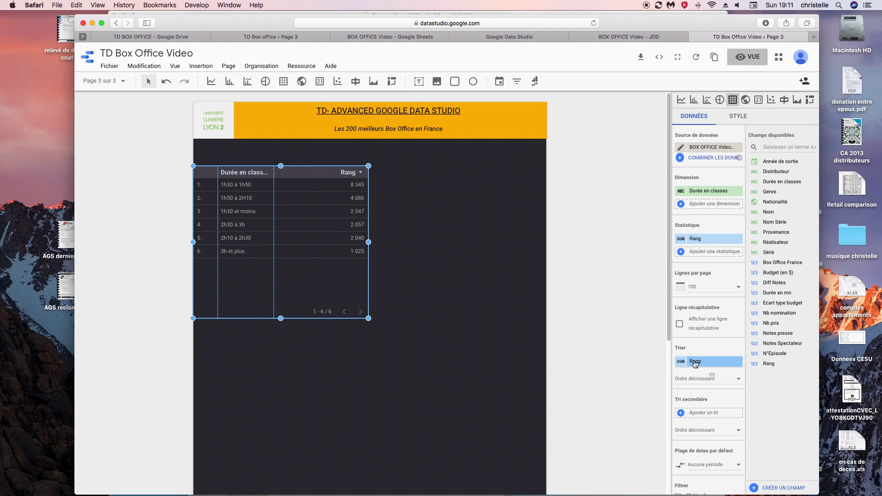
pyautogui.click(692, 362)
pyautogui.click(706, 181)
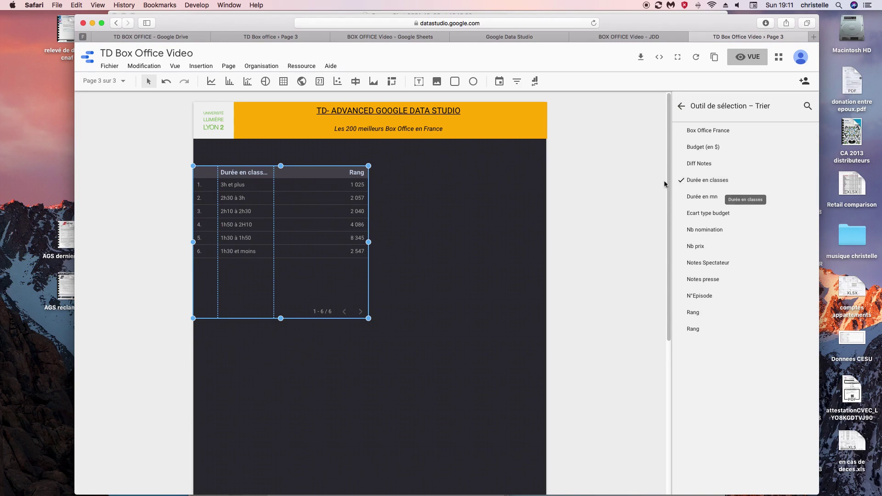
pyautogui.click(681, 107)
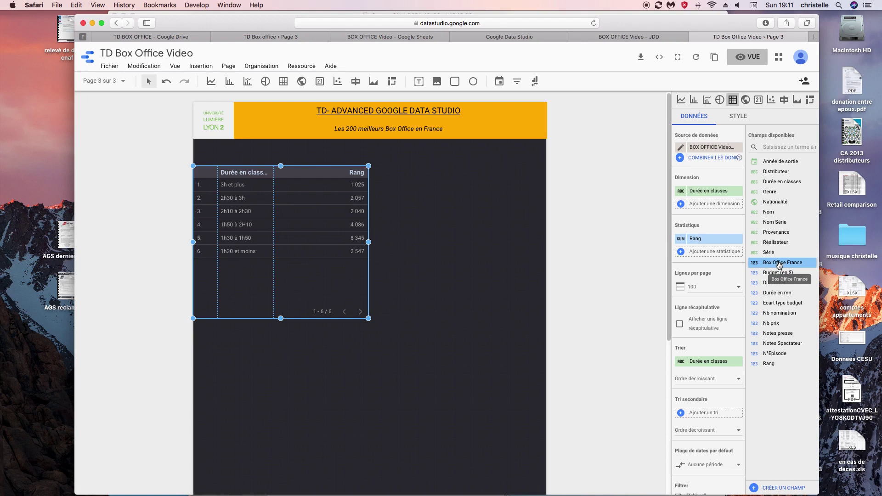
# - Change the Rang statistic's aggregation to Nombre and name it "Nbre"
pyautogui.click(681, 240)
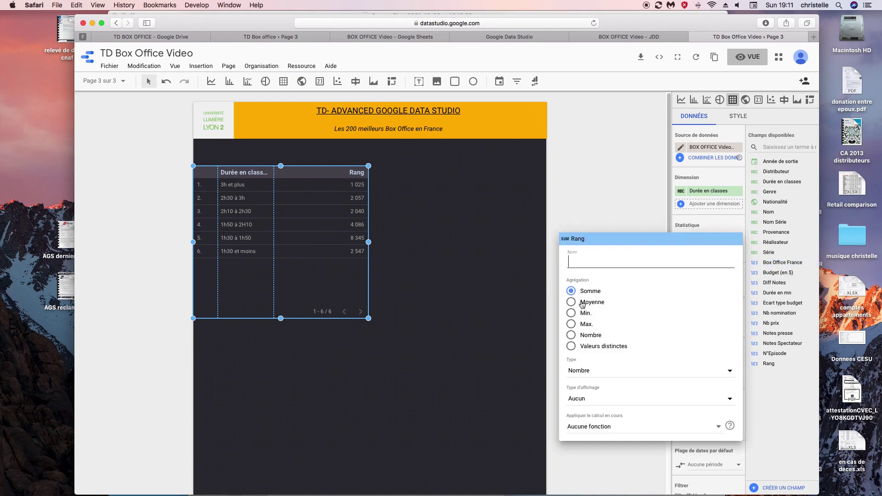
pyautogui.click(572, 336)
pyautogui.click(578, 263)
pyautogui.write('Nb ')
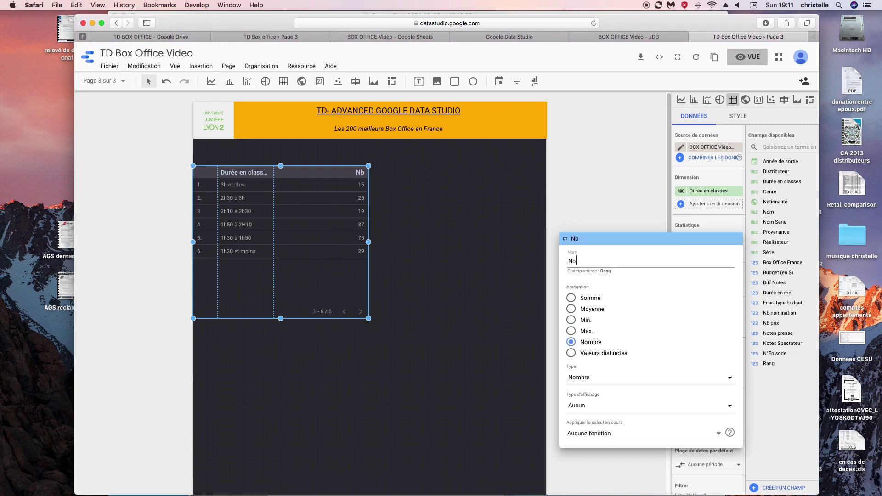
pyautogui.write('de')
pyautogui.press('BackSpace')
pyautogui.press('BackSpace')
pyautogui.press('BackSpace')
pyautogui.write('re')
pyautogui.click(489, 246)
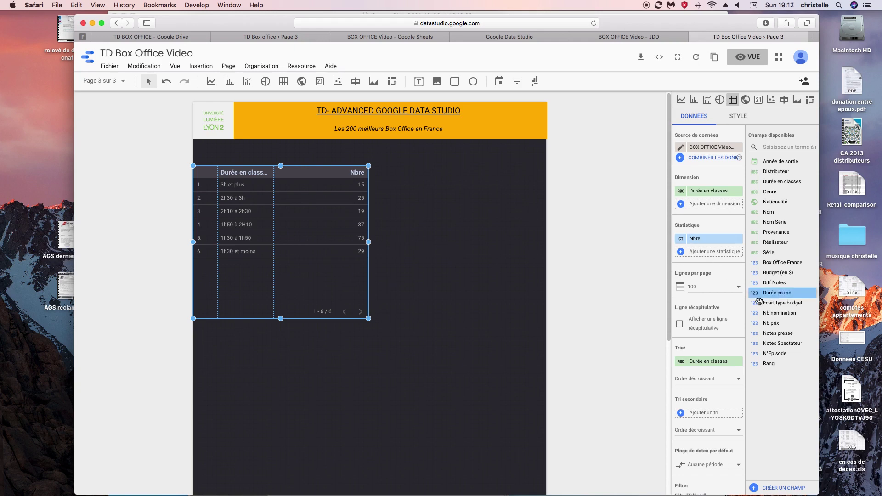
# - Add Box Office France and Budget (en $) as table statistics, both aggregated as Moyenne
pyautogui.moveTo(778, 262); pyautogui.dragTo(703, 257)
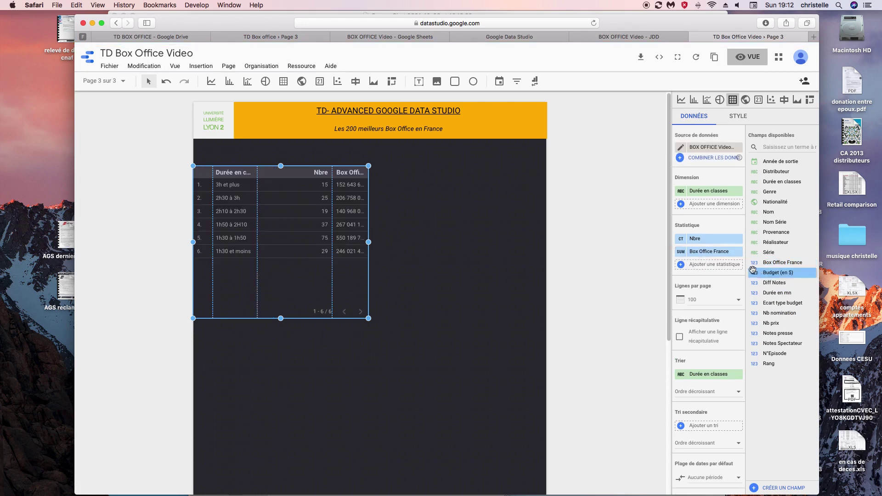
pyautogui.moveTo(766, 274); pyautogui.dragTo(693, 258)
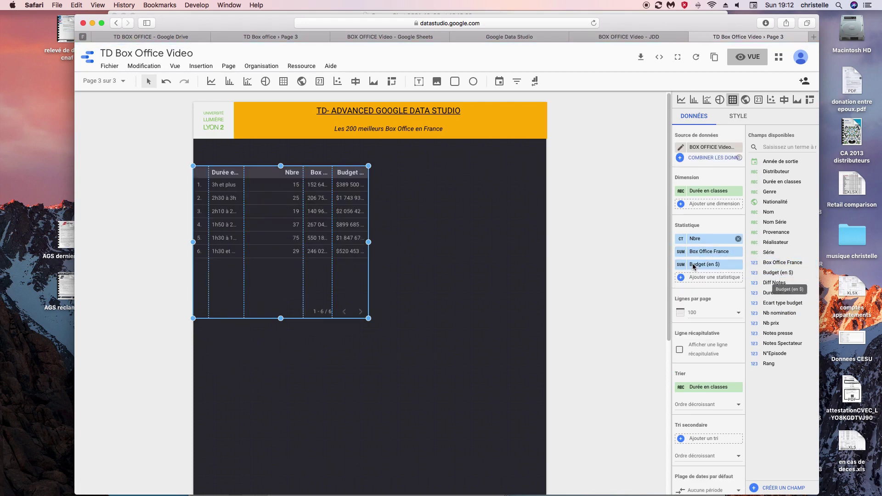
pyautogui.click(682, 254)
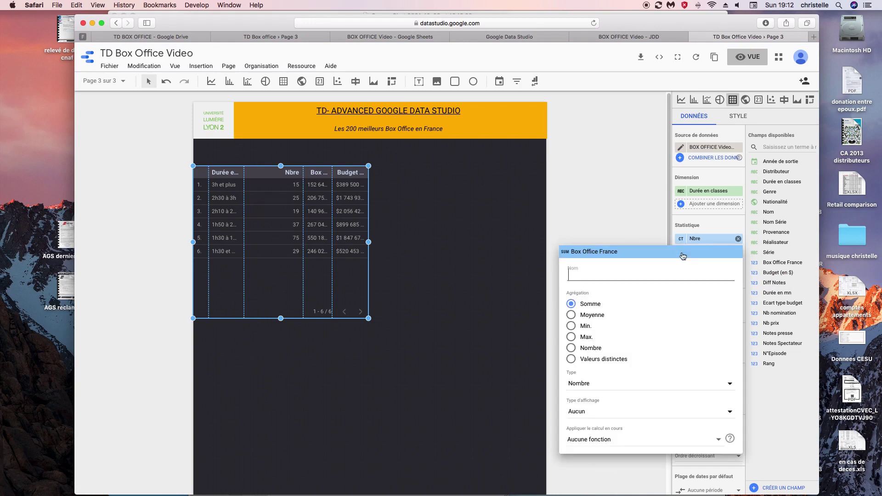
pyautogui.click(570, 315)
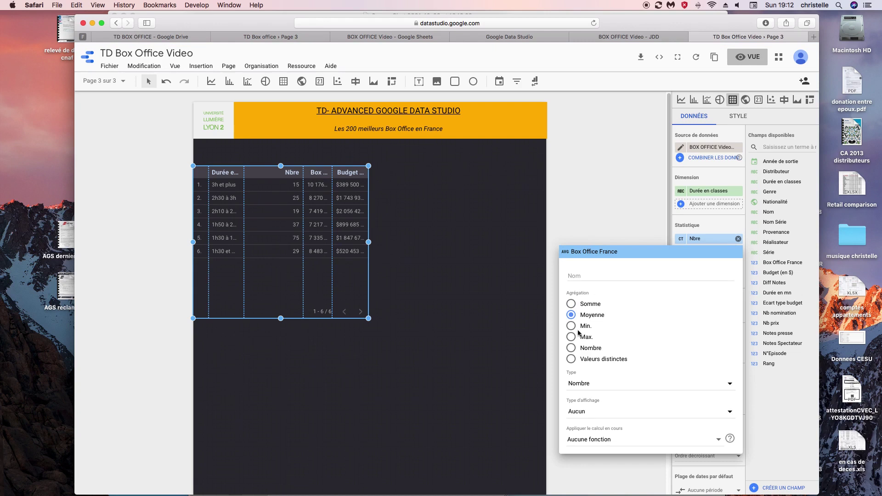
pyautogui.click(620, 238)
pyautogui.click(684, 266)
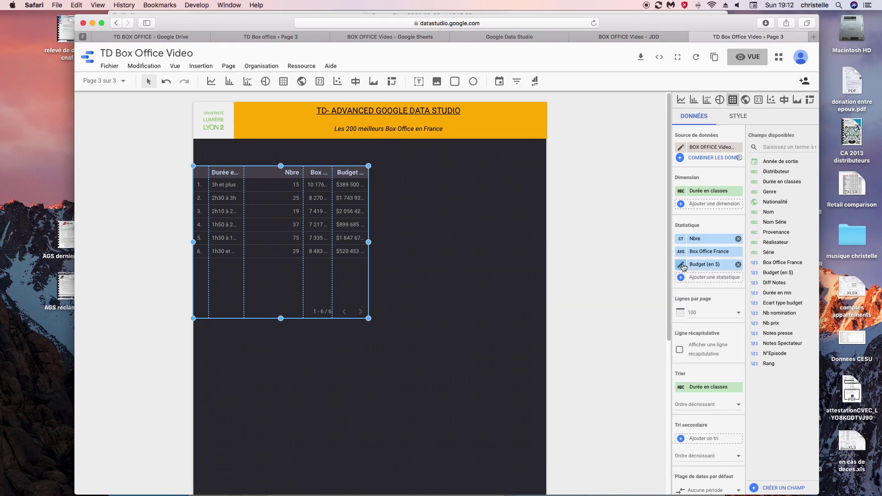
pyautogui.click(572, 329)
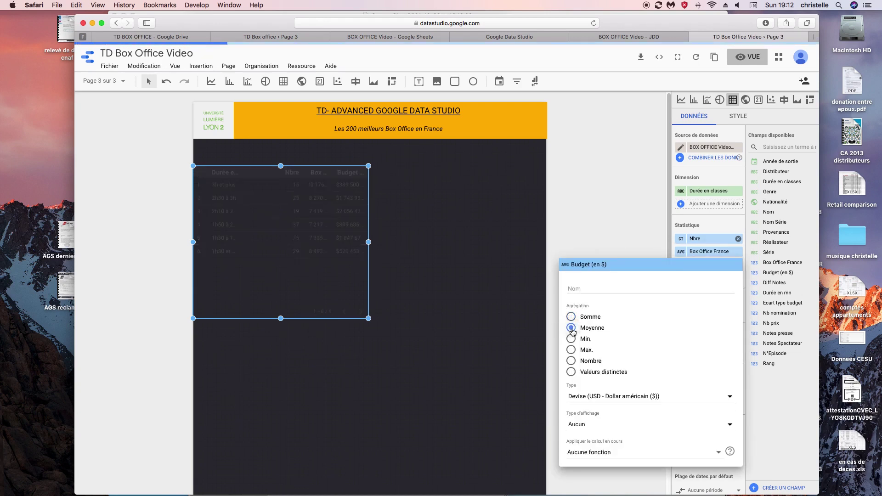
pyautogui.click(436, 220)
# - Narrow the Nbre column to widen Box Office France, and reduce the table's height to just below its last row
pyautogui.moveTo(303, 176); pyautogui.dragTo(278, 174)
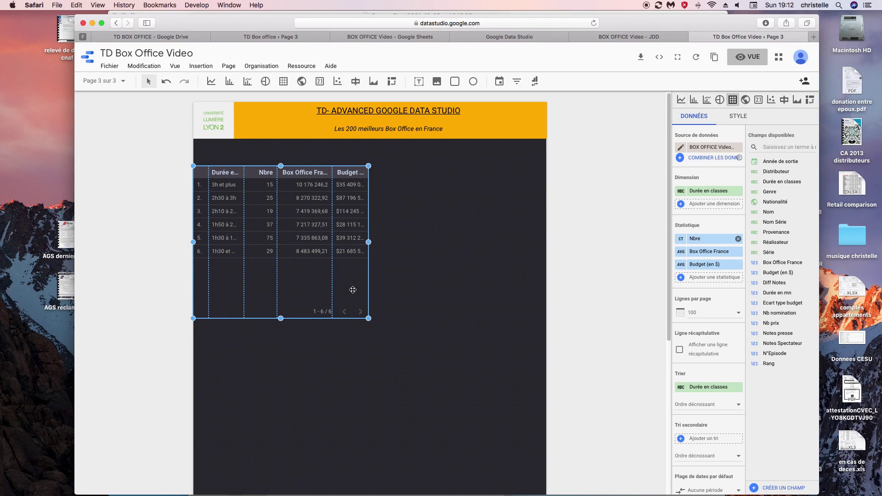
pyautogui.moveTo(281, 318); pyautogui.dragTo(281, 273)
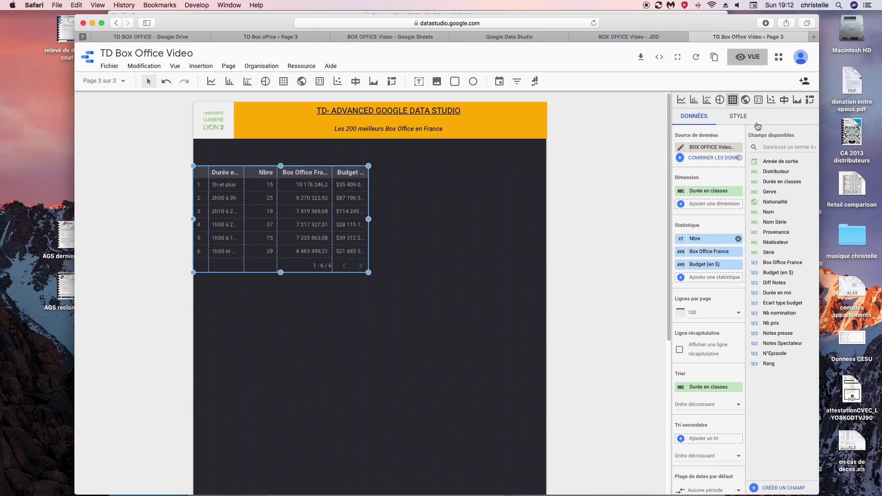
# - Turn off the table's pagination and row numbers
pyautogui.click(741, 118)
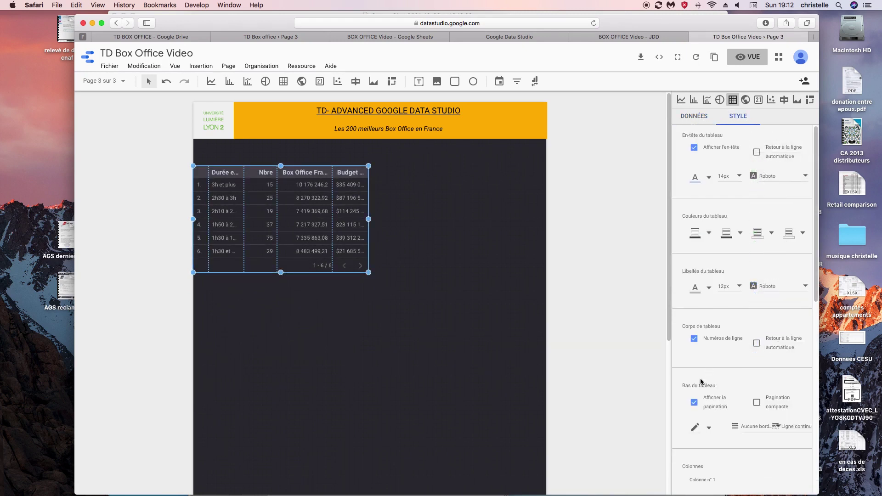
pyautogui.click(694, 403)
pyautogui.click(694, 339)
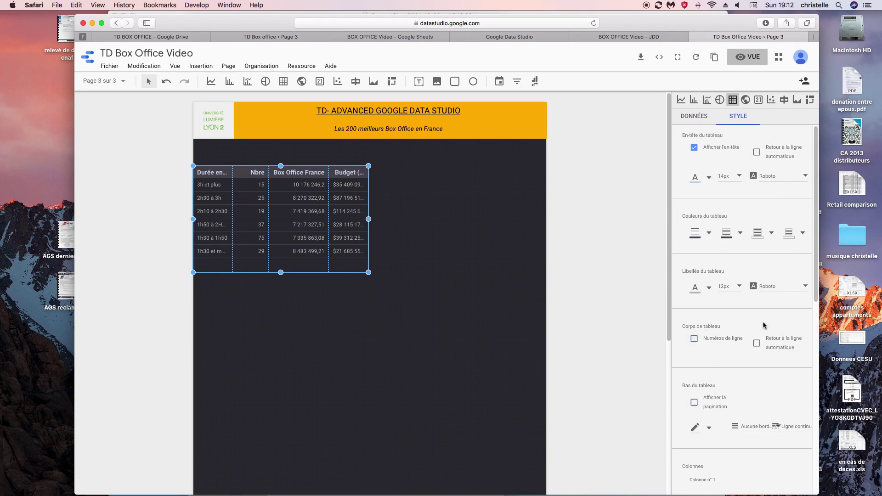
# - Compress the numbers in table columns 2 and 3, with a decimal precision of 2 for column 2
pyautogui.scroll(-10, 812, 299)
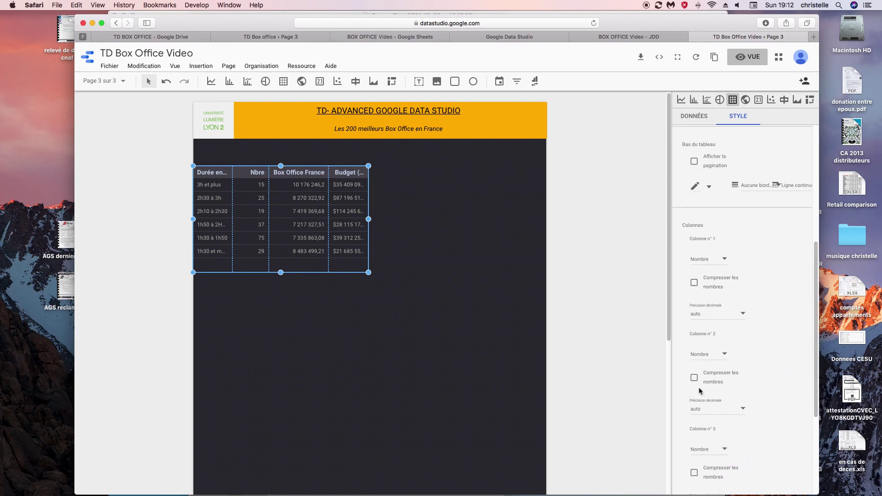
pyautogui.click(694, 379)
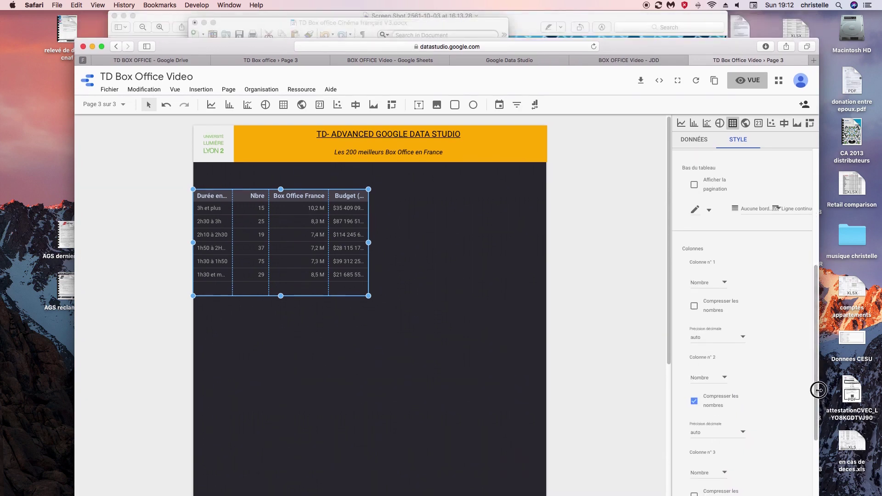
pyautogui.moveTo(819, 354); pyautogui.dragTo(821, 331)
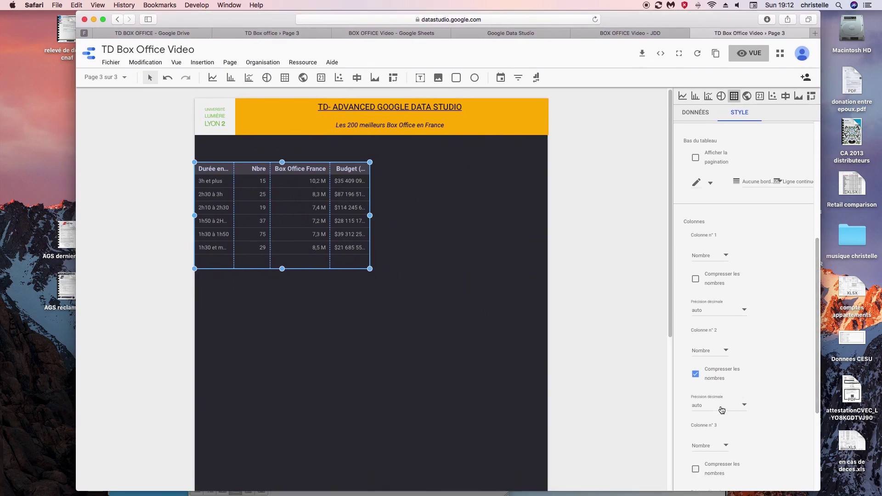
pyautogui.click(745, 407)
pyautogui.click(702, 362)
pyautogui.moveTo(818, 416); pyautogui.dragTo(818, 457)
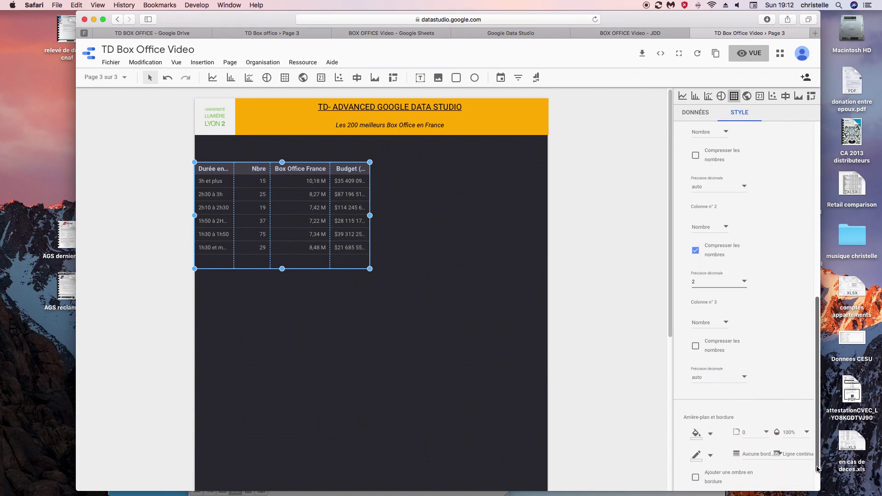
pyautogui.click(696, 347)
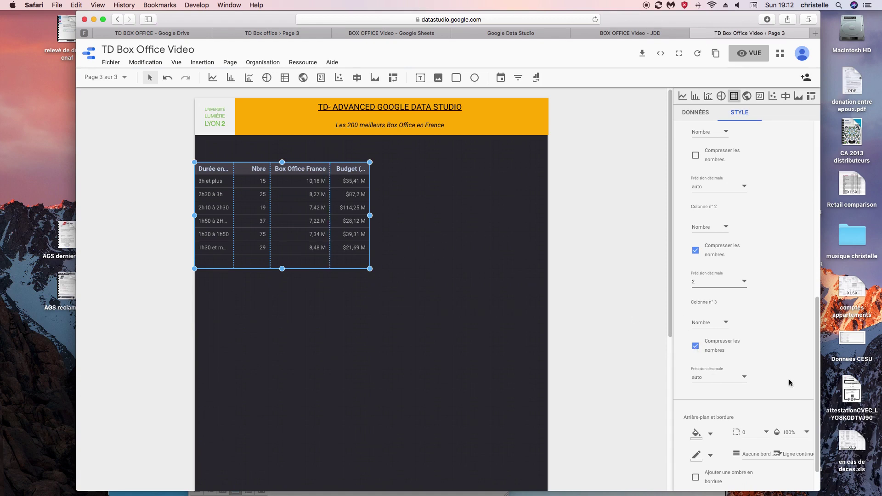
# - Color the table's header background and its border dark blue
pyautogui.moveTo(810, 383); pyautogui.dragTo(803, 191)
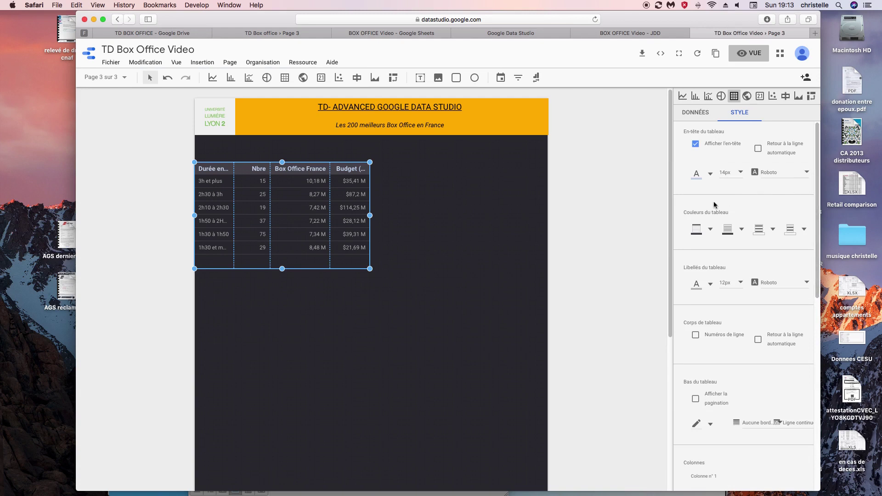
pyautogui.click(713, 233)
pyautogui.click(758, 268)
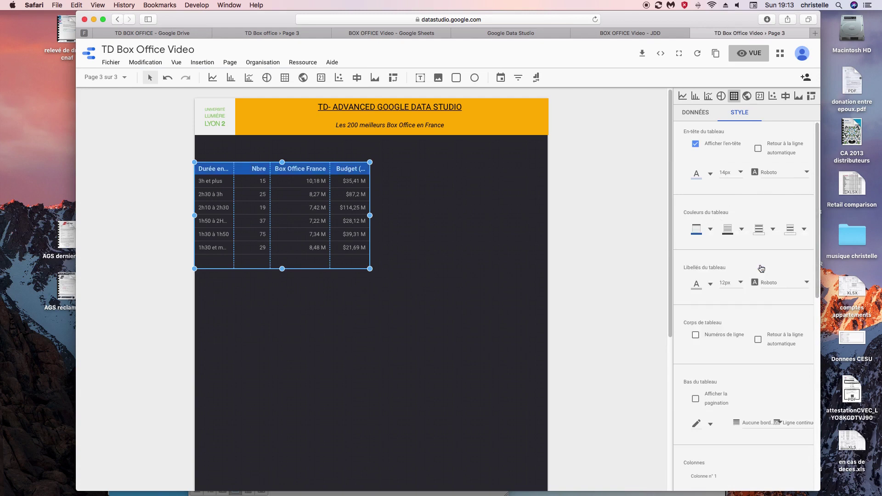
pyautogui.moveTo(817, 294); pyautogui.dragTo(805, 476)
pyautogui.click(710, 428)
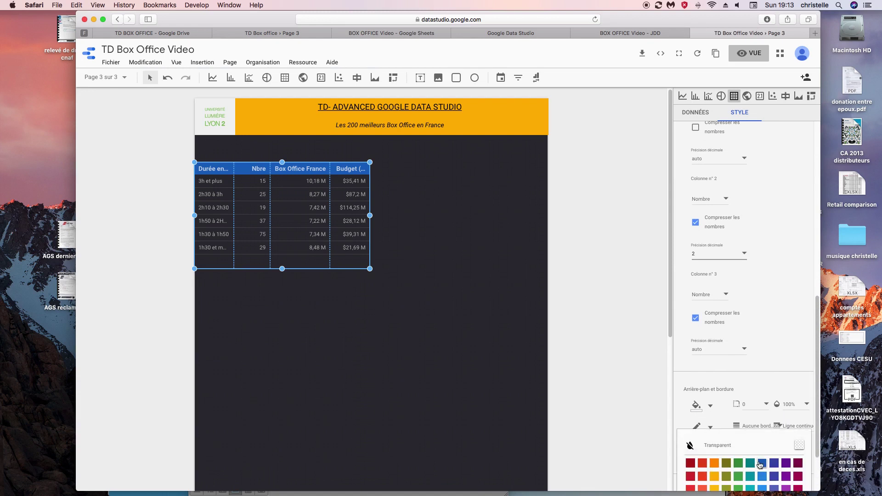
pyautogui.click(765, 462)
pyautogui.click(426, 306)
# - Shorten the table to remove the empty space below the "1h30 et moins" row
pyautogui.click(287, 269)
pyautogui.click(267, 266)
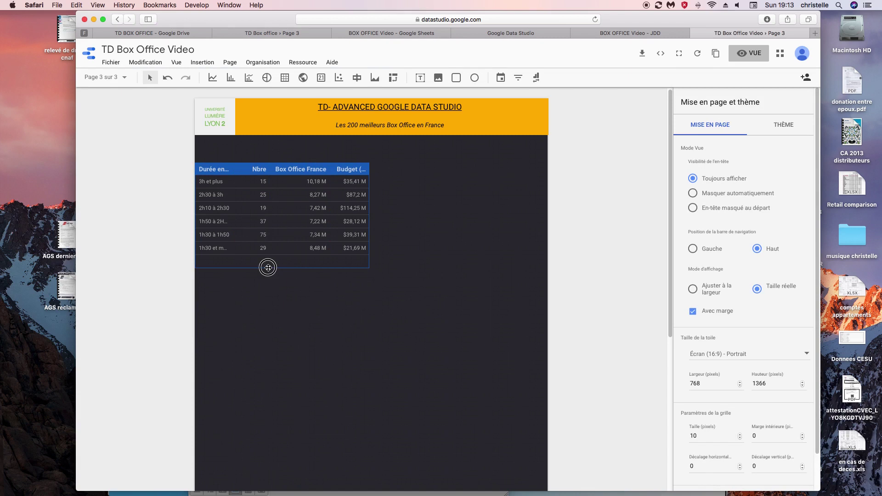
pyautogui.click(281, 263)
pyautogui.moveTo(280, 263); pyautogui.dragTo(281, 251)
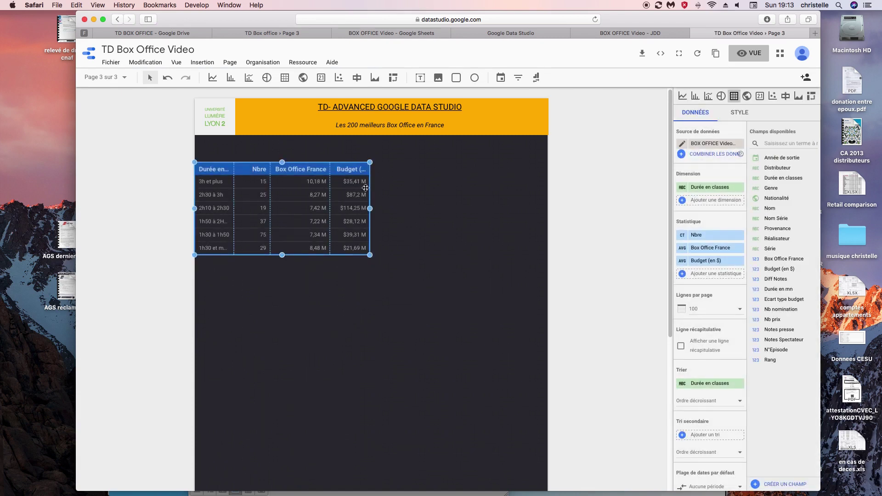
# - Rename the Box Office France statistic "Nb Entrées" and the Budget (en $) statistic "Budget moy."
pyautogui.click(681, 251)
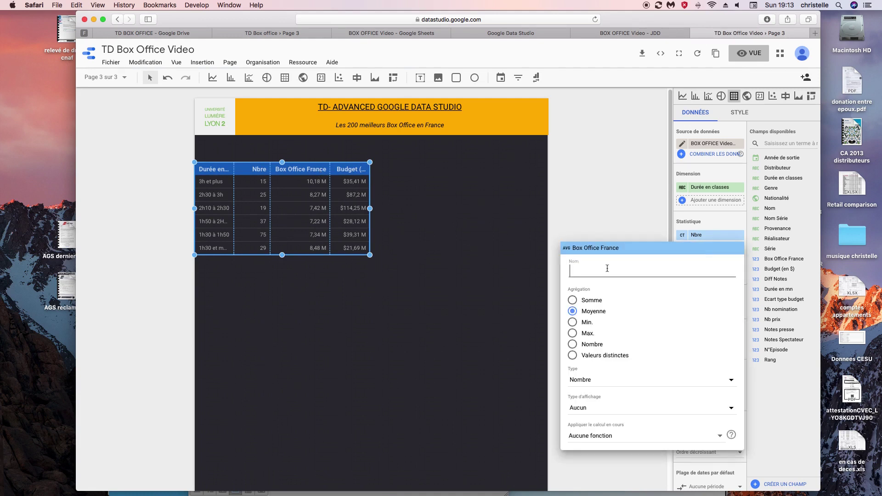
pyautogui.write('Nb Entrées')
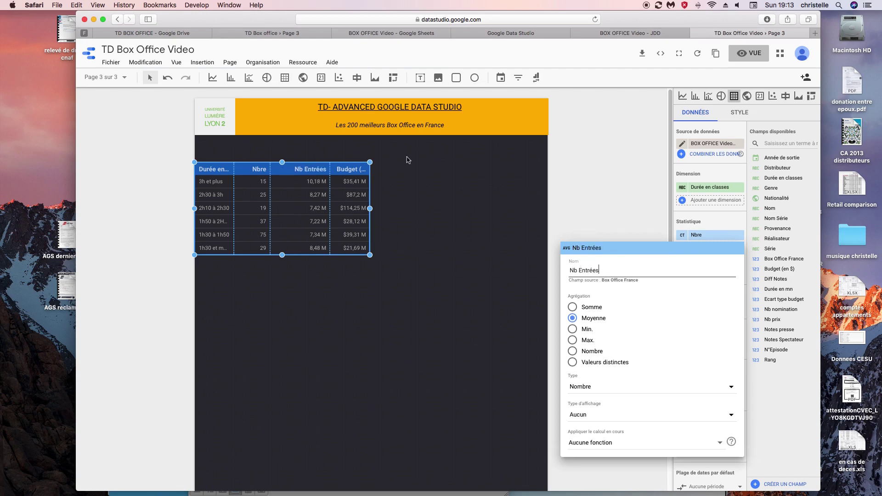
pyautogui.click(359, 168)
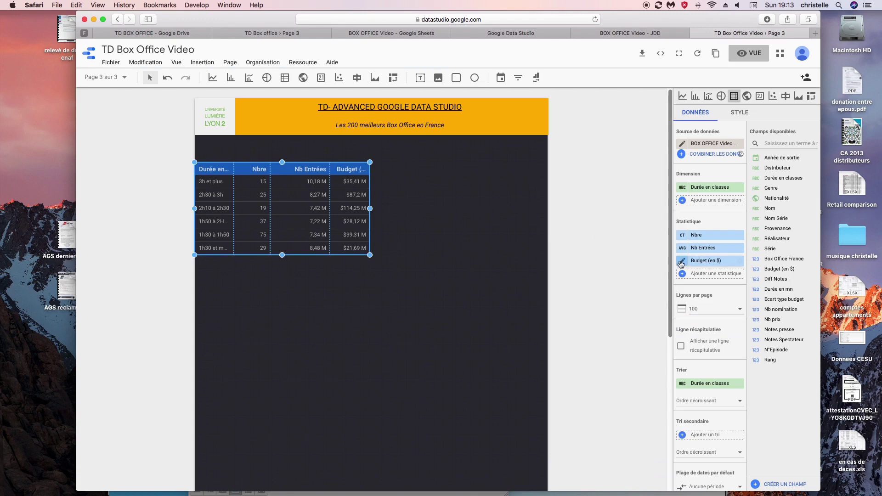
pyautogui.click(683, 261)
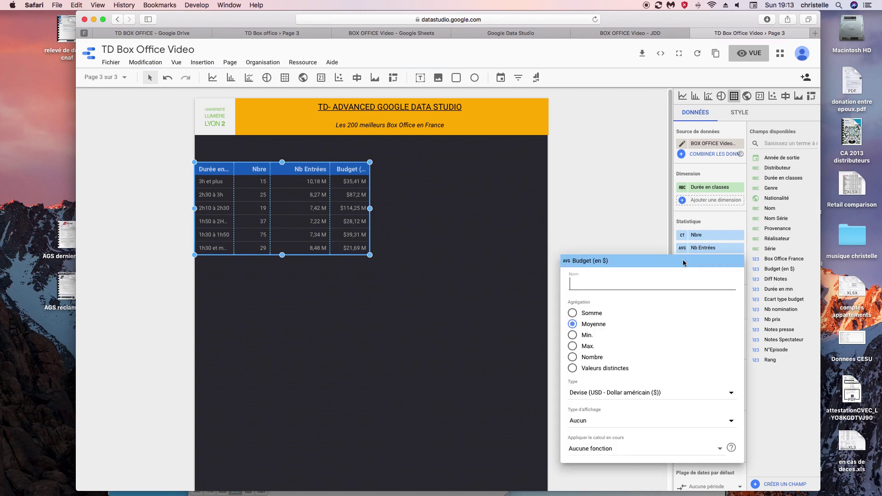
pyautogui.write('Budget my.')
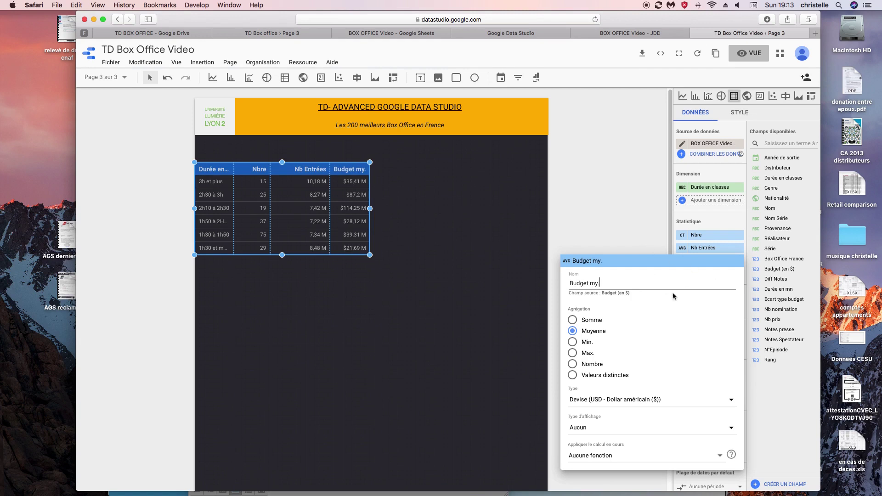
pyautogui.write('o')
pyautogui.click(387, 297)
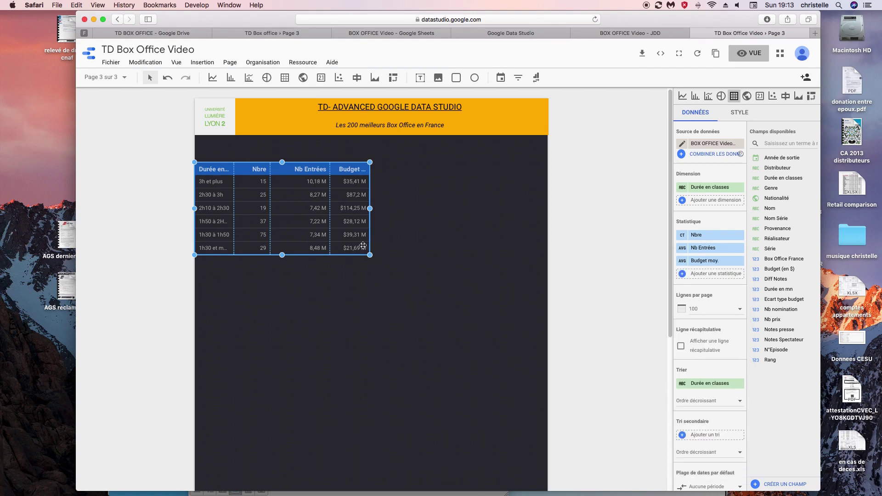
# - Make the table slightly narrower and adjust its column widths, widening Durée en classes and Budget moy
pyautogui.click(365, 164)
pyautogui.moveTo(365, 164); pyautogui.dragTo(351, 164)
pyautogui.click(229, 172)
pyautogui.moveTo(230, 172); pyautogui.dragTo(245, 176)
pyautogui.click(324, 173)
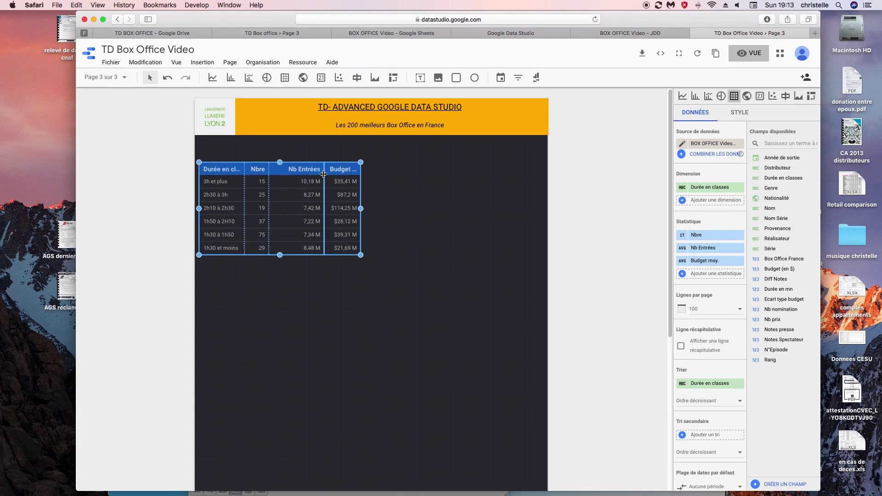
pyautogui.moveTo(324, 174); pyautogui.dragTo(317, 174)
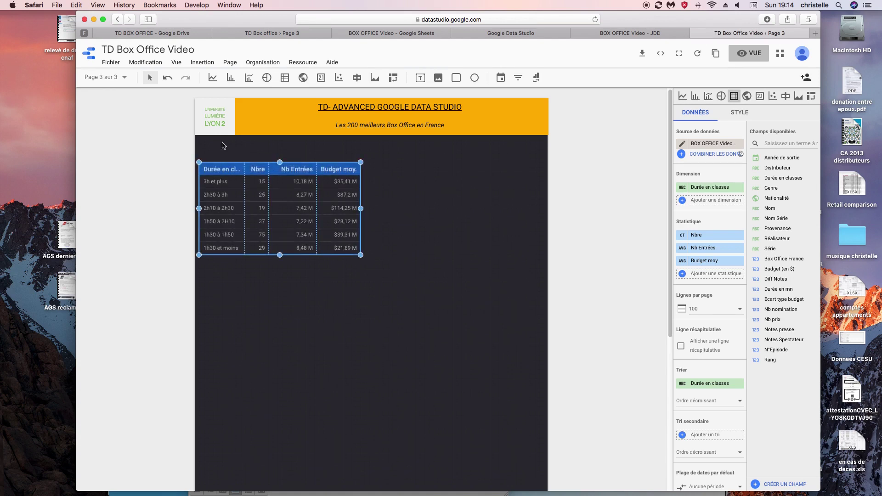
# - Copy the orange "Evolution temporelle des budgets" title box from page 2
pyautogui.click(106, 77)
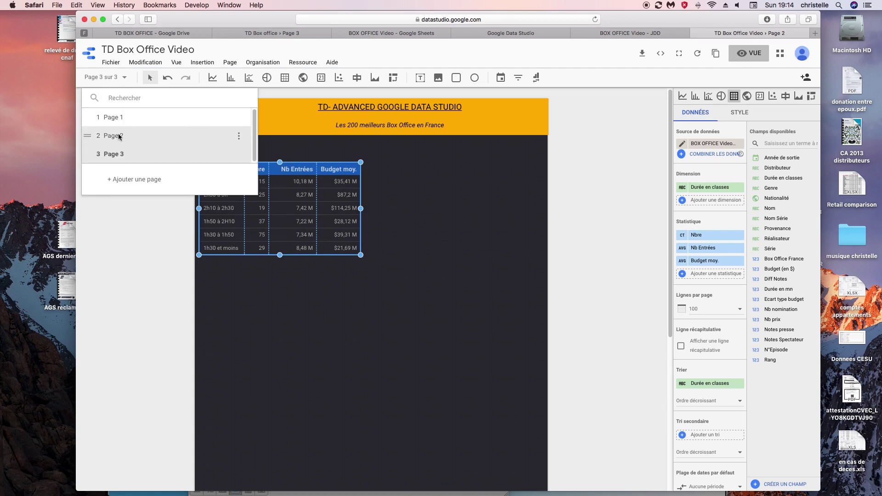
pyautogui.click(119, 136)
pyautogui.rightClick(445, 364)
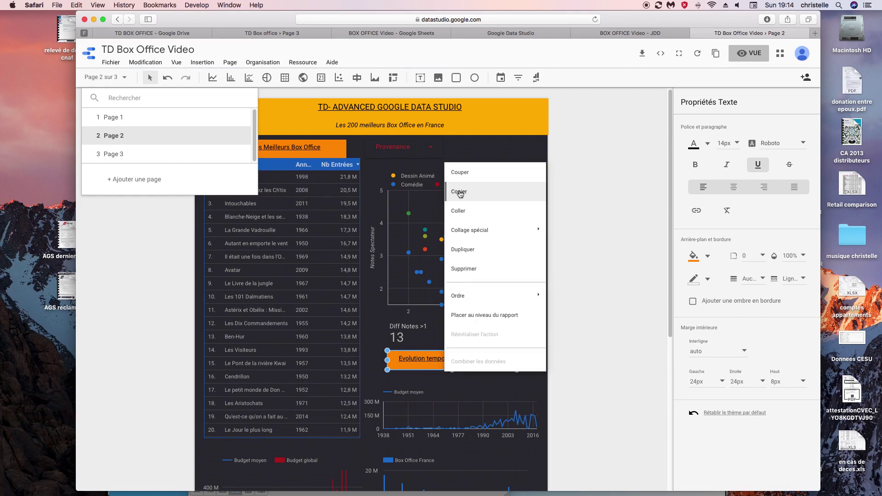
pyautogui.click(459, 191)
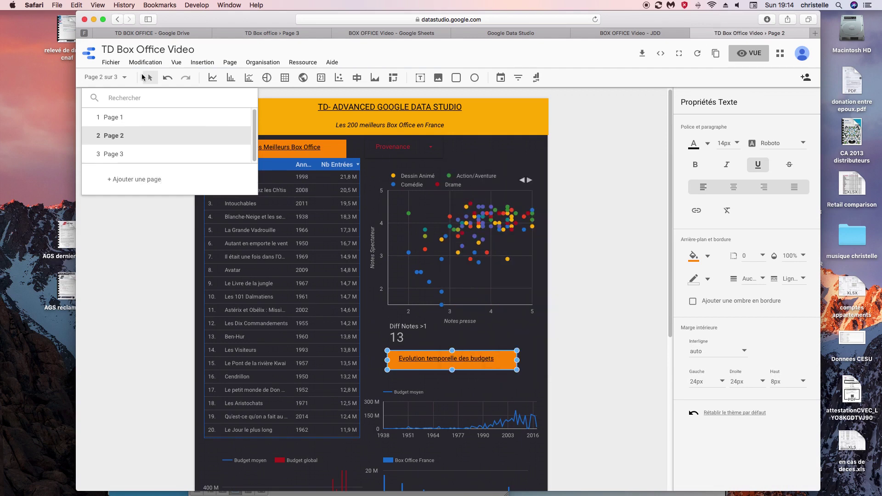
# - Paste the copied title box onto page 3 and place it above the duration table
pyautogui.click(123, 77)
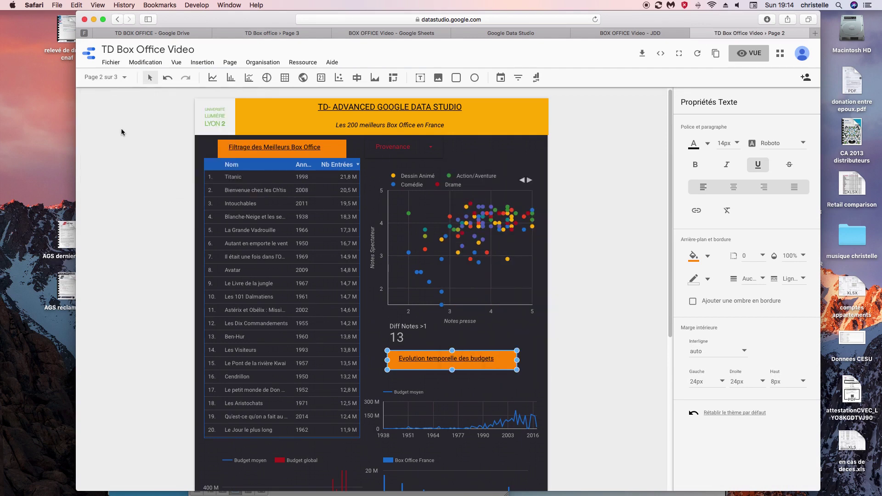
pyautogui.click(124, 77)
pyautogui.click(112, 154)
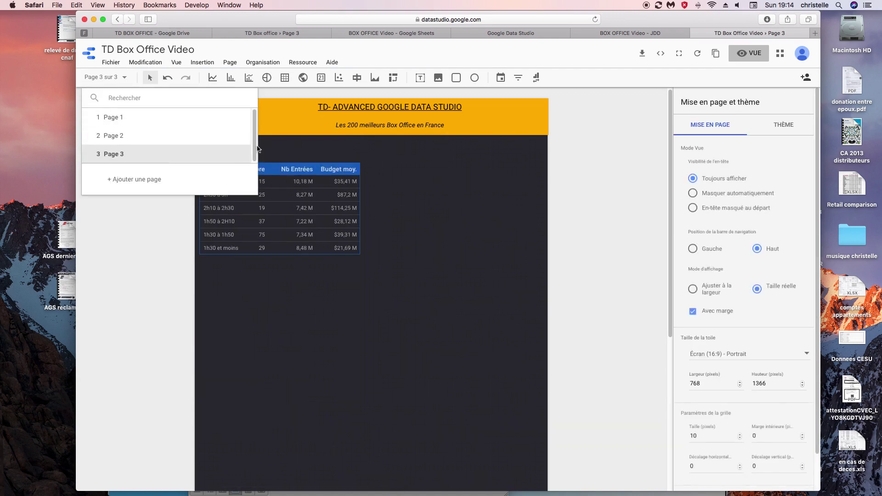
pyautogui.click(273, 145)
pyautogui.rightClick(224, 147)
pyautogui.click(244, 193)
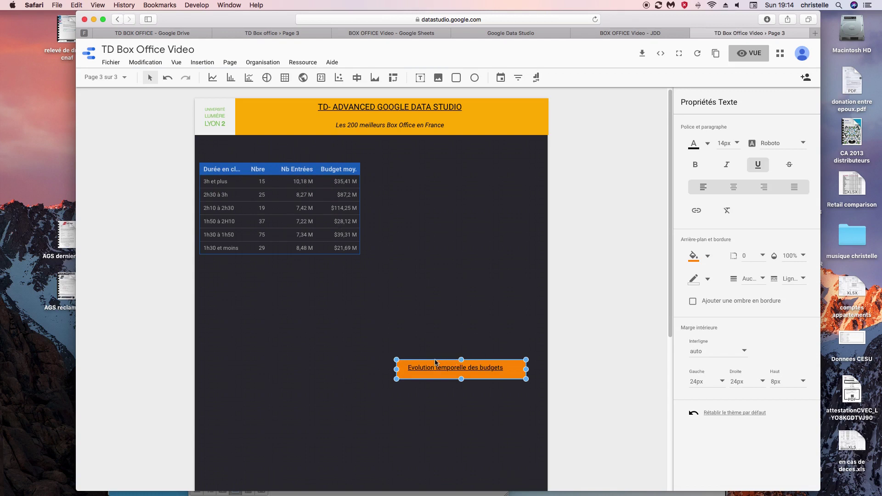
pyautogui.moveTo(436, 362); pyautogui.dragTo(330, 147)
# - Change the title box text to "Zoom sur les séries" and center it
pyautogui.write('Zoom sur les séries')
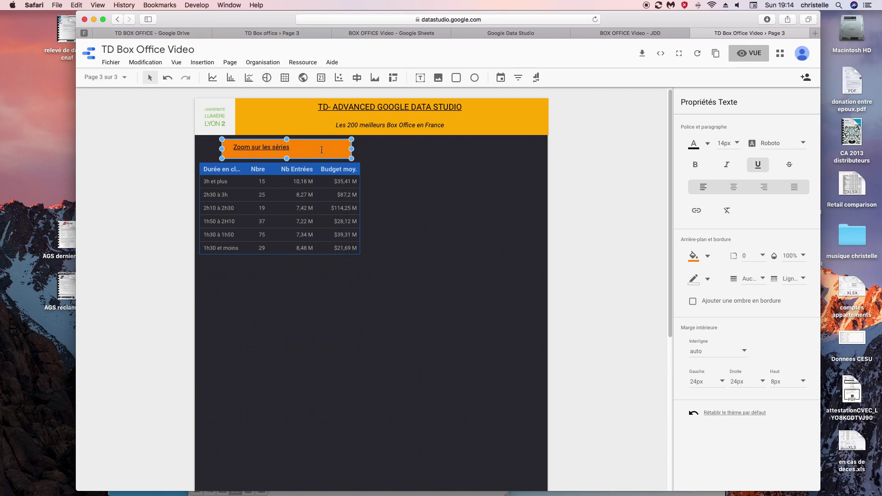
pyautogui.click(404, 170)
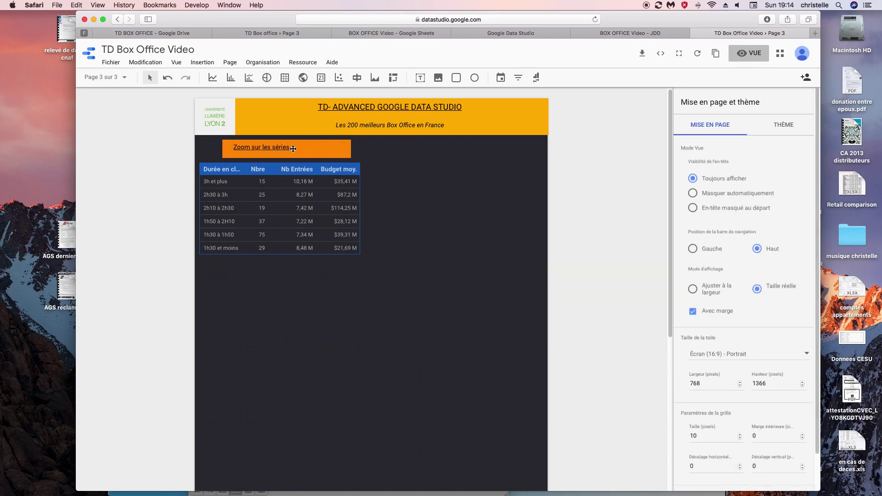
pyautogui.click(234, 148)
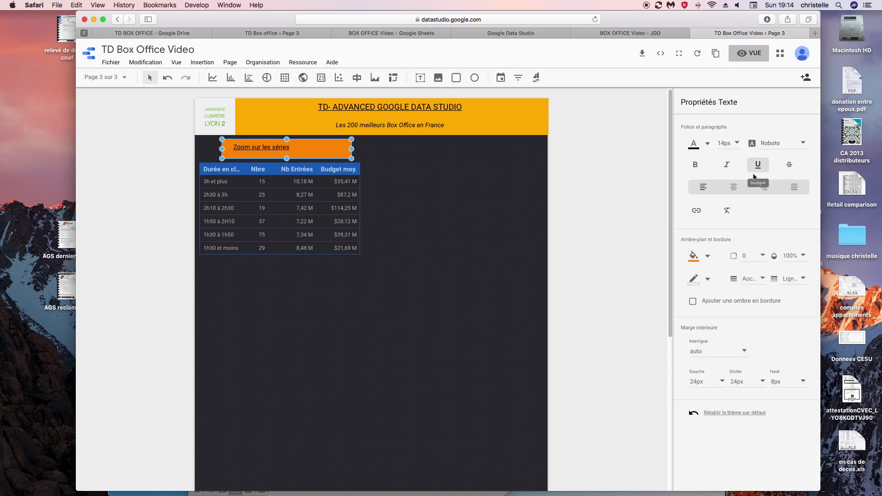
pyautogui.click(737, 189)
pyautogui.click(437, 222)
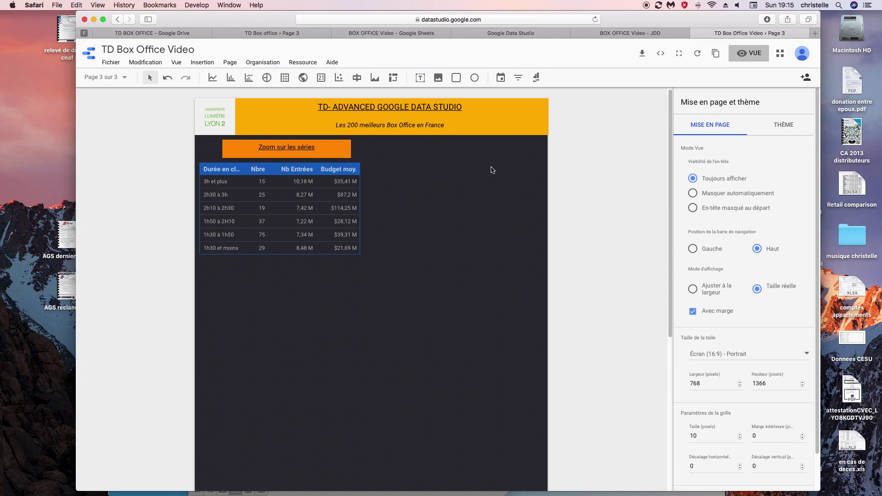
# - Insert a pie chart beside the duration table and set its dimension to Genre
pyautogui.click(267, 78)
pyautogui.moveTo(406, 164); pyautogui.dragTo(507, 250)
pyautogui.moveTo(418, 153); pyautogui.dragTo(399, 160)
pyautogui.moveTo(770, 187); pyautogui.dragTo(700, 191)
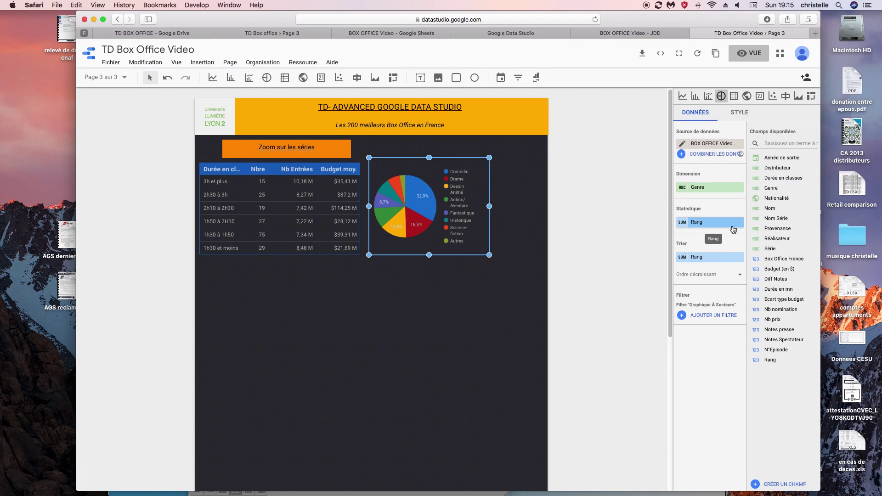
# - Shift the duration table to the page's left edge and move the pie chart close beside it
pyautogui.click(309, 168)
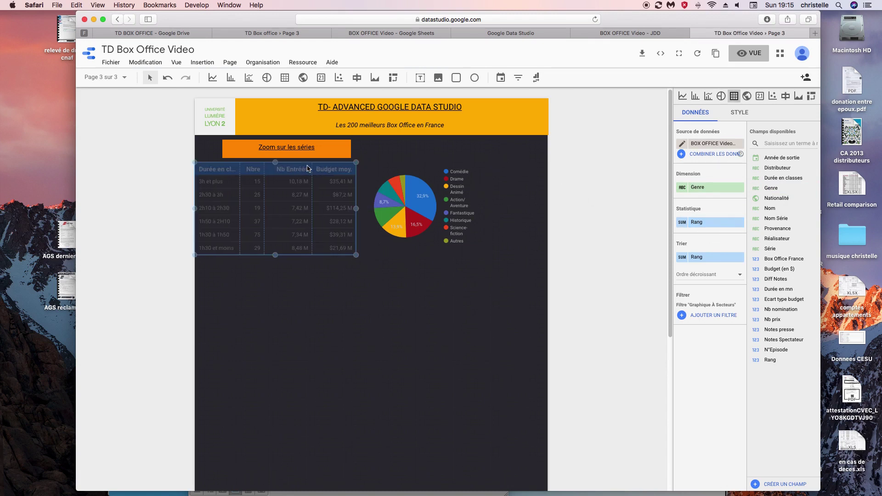
pyautogui.click(390, 189)
pyautogui.moveTo(391, 188); pyautogui.dragTo(386, 193)
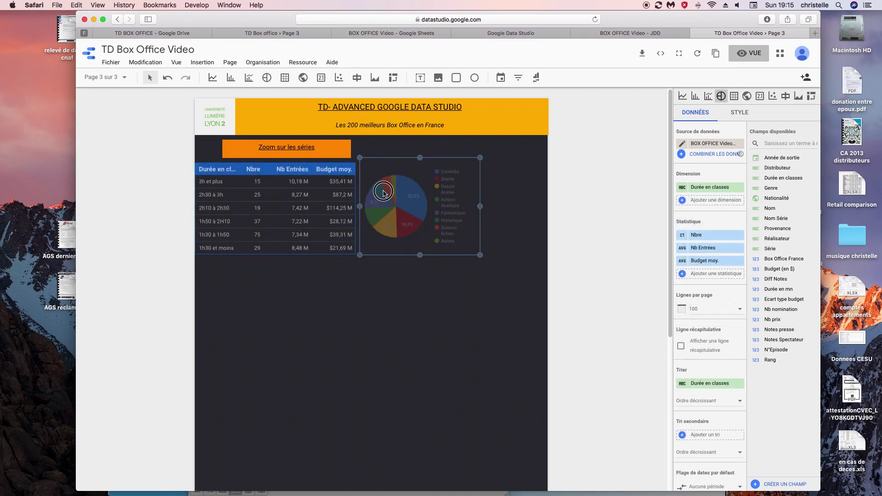
# - Add a filter control above the pie chart's right side with Durée en classes as its dimension
pyautogui.click(518, 78)
pyautogui.moveTo(483, 139); pyautogui.dragTo(548, 186)
pyautogui.moveTo(479, 161); pyautogui.dragTo(475, 162)
pyautogui.moveTo(792, 179); pyautogui.dragTo(720, 186)
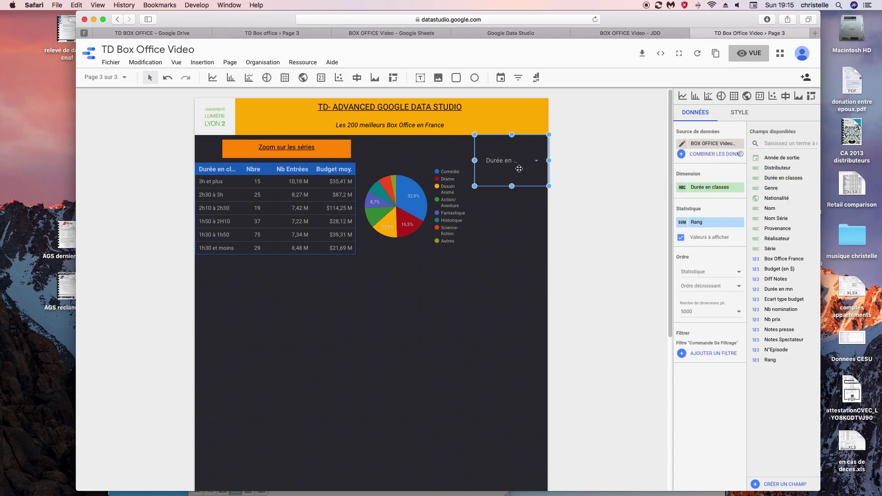
# - Rename the filter control's dimension "Durée" and shrink the control to fit inside the page's right edge
pyautogui.click(684, 189)
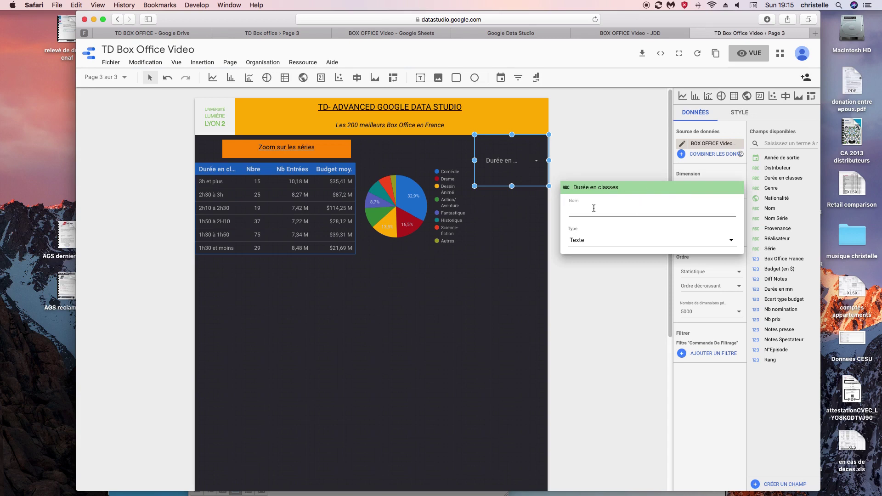
pyautogui.write('Durée')
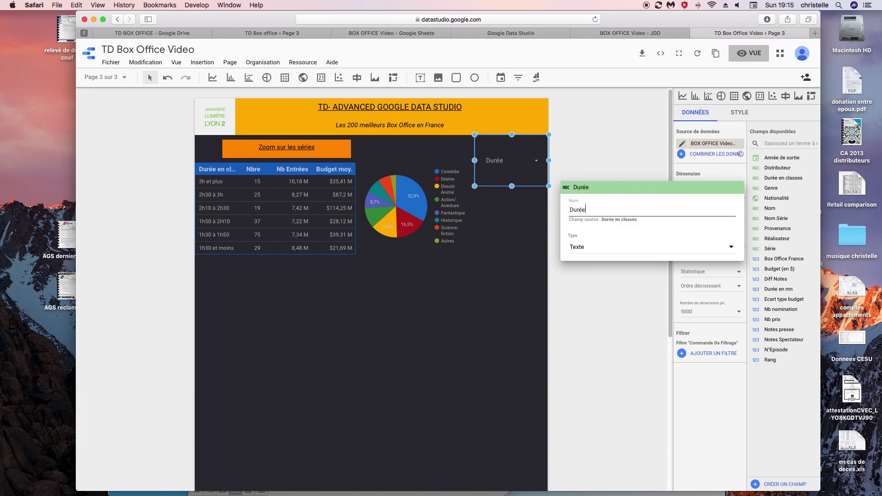
pyautogui.click(511, 221)
pyautogui.moveTo(512, 186); pyautogui.dragTo(511, 173)
pyautogui.moveTo(512, 135); pyautogui.dragTo(544, 139)
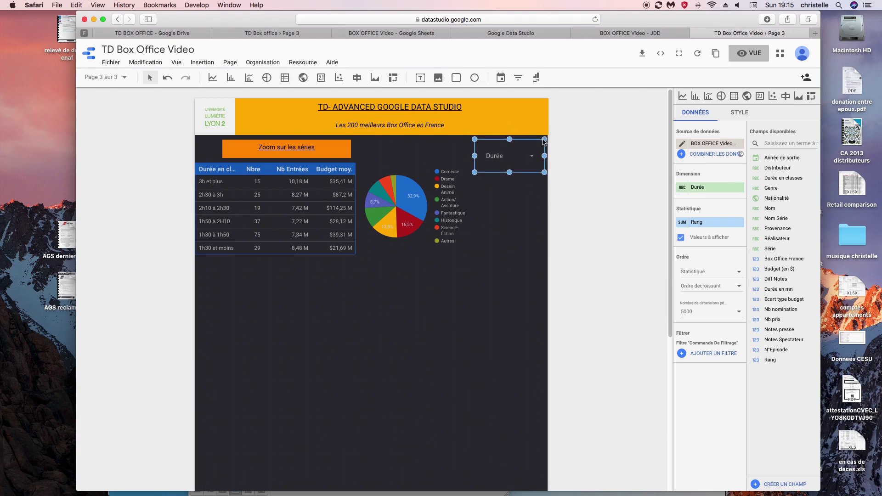
# - Enlarge the pie chart slightly in height and width
pyautogui.click(429, 201)
pyautogui.moveTo(420, 154); pyautogui.dragTo(423, 151)
pyautogui.moveTo(480, 202); pyautogui.dragTo(489, 202)
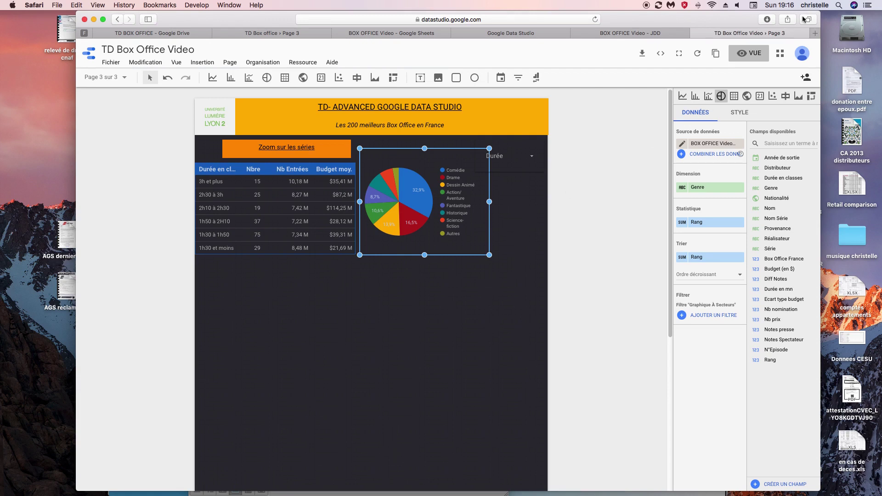
# - Test the Durée filter in view mode by isolating 3h et plus and 1h30 et moins, reselect all classes, and return to editing
pyautogui.click(749, 53)
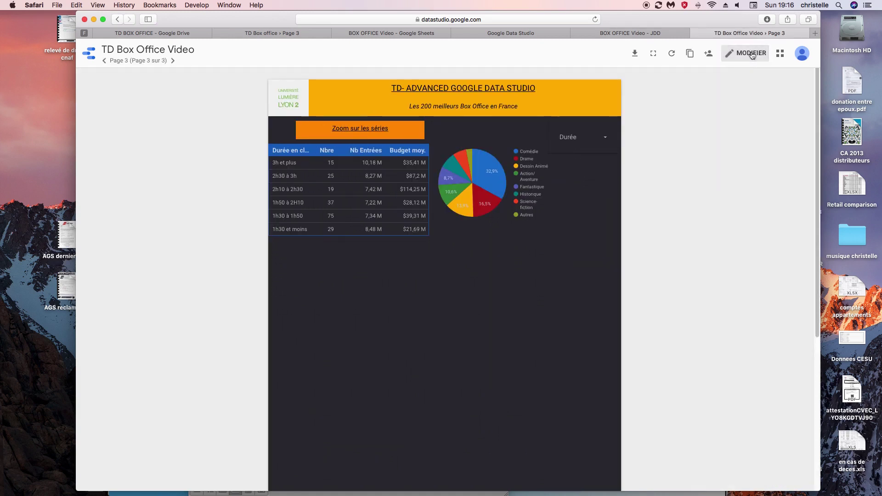
pyautogui.click(605, 145)
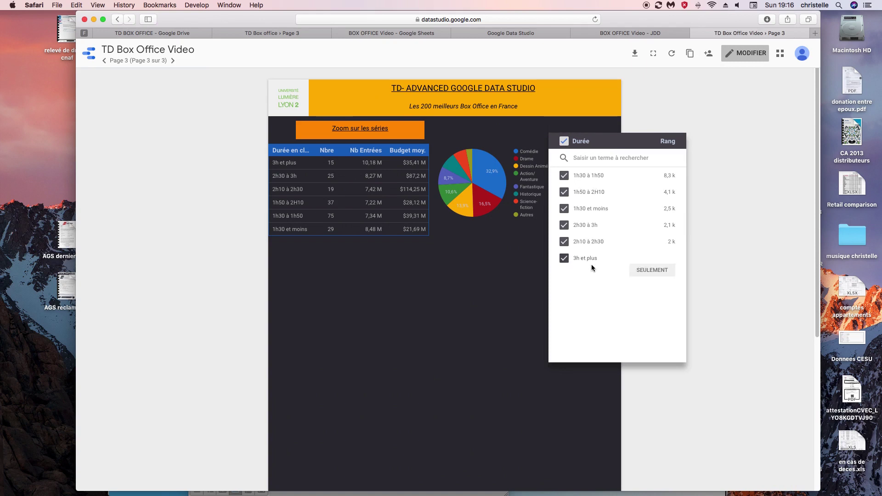
pyautogui.click(646, 271)
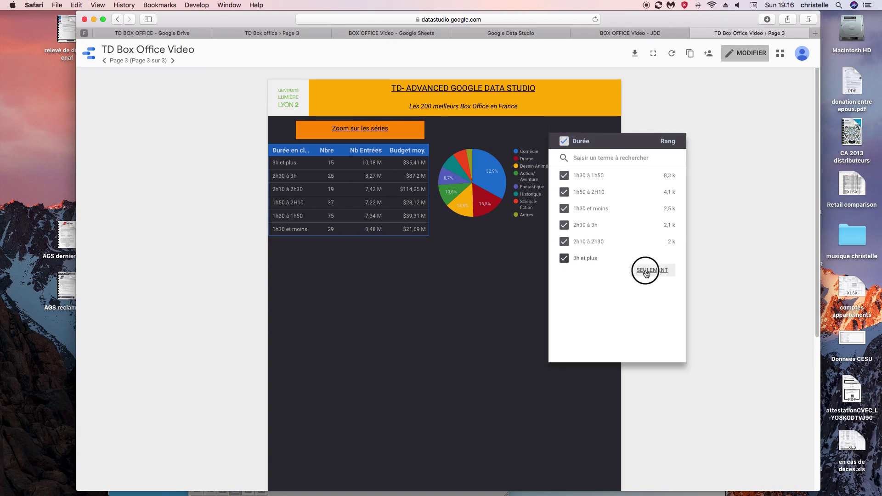
pyautogui.click(564, 260)
pyautogui.moveTo(565, 176)
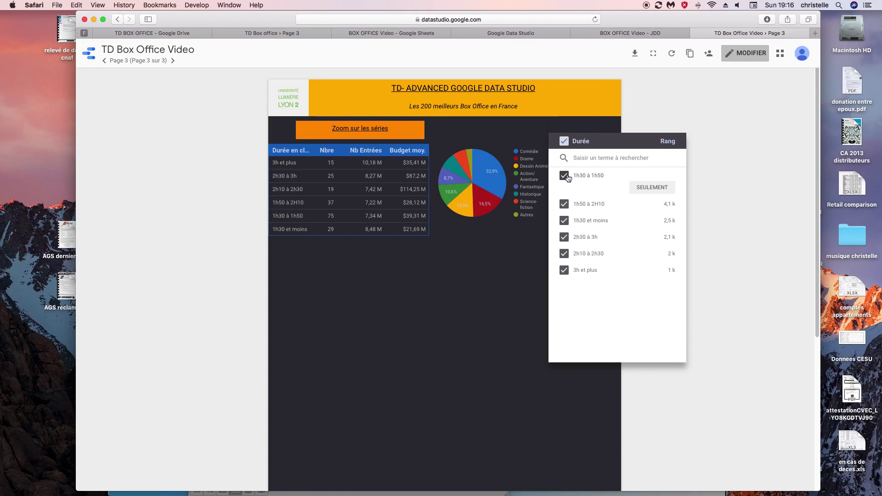
pyautogui.moveTo(594, 220)
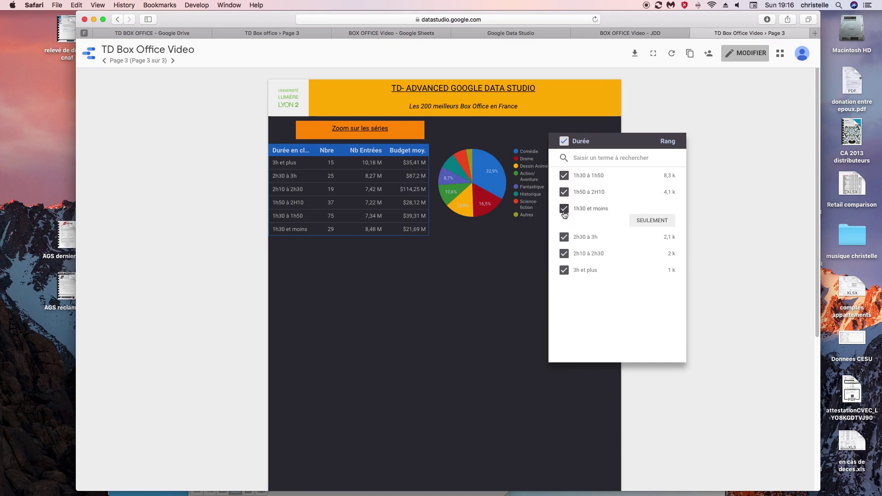
pyautogui.click(648, 221)
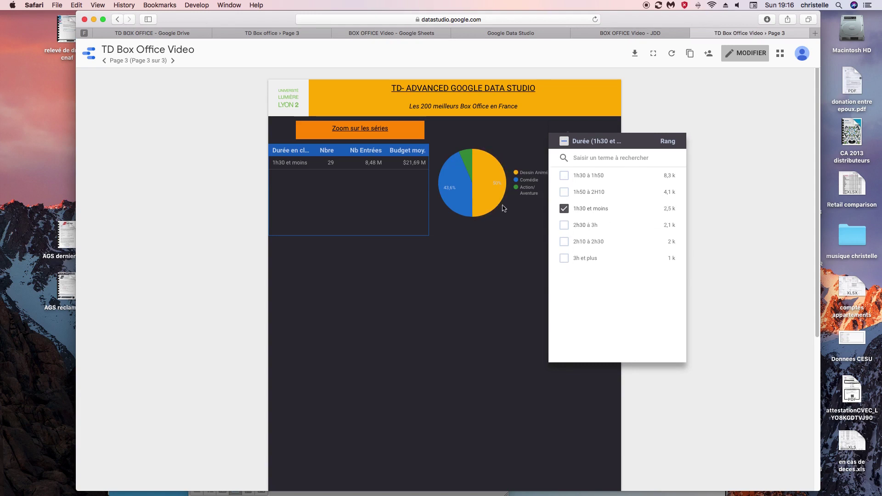
pyautogui.click(564, 141)
pyautogui.click(659, 91)
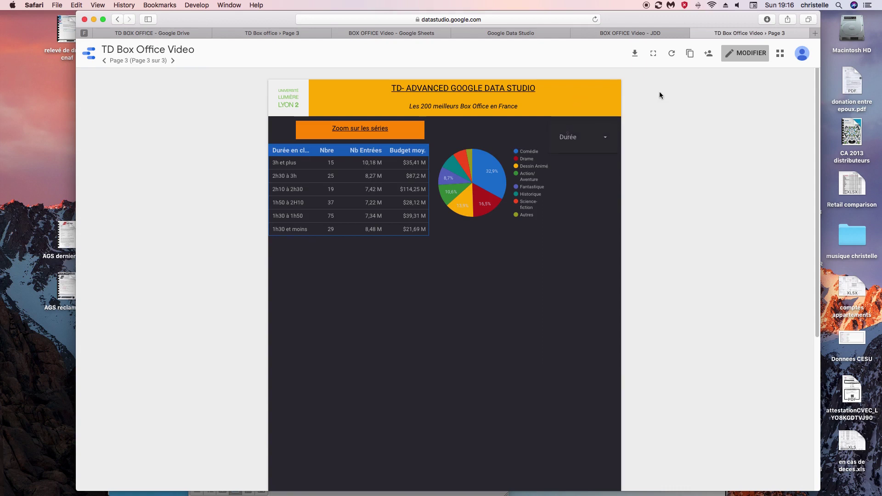
pyautogui.click(745, 54)
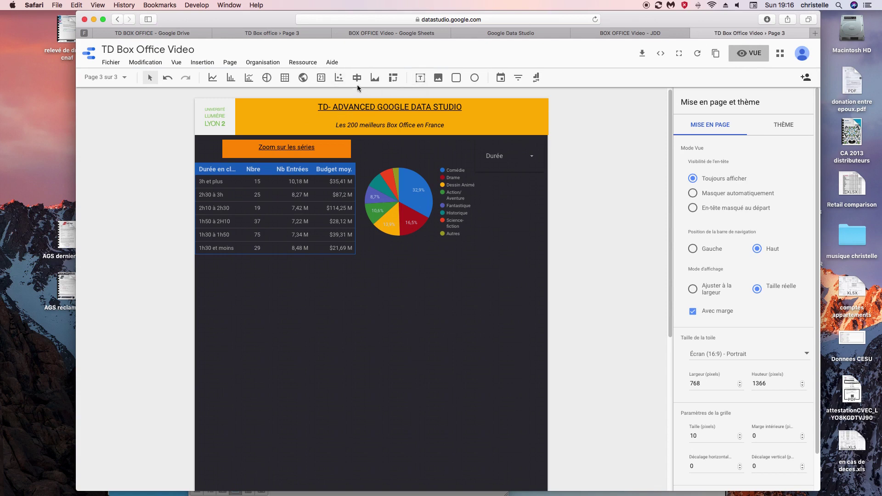
# - Insert a pivot table below the duration table with only Durée en classes as row dimension and Genre as column dimension
pyautogui.click(391, 81)
pyautogui.moveTo(196, 265); pyautogui.dragTo(358, 355)
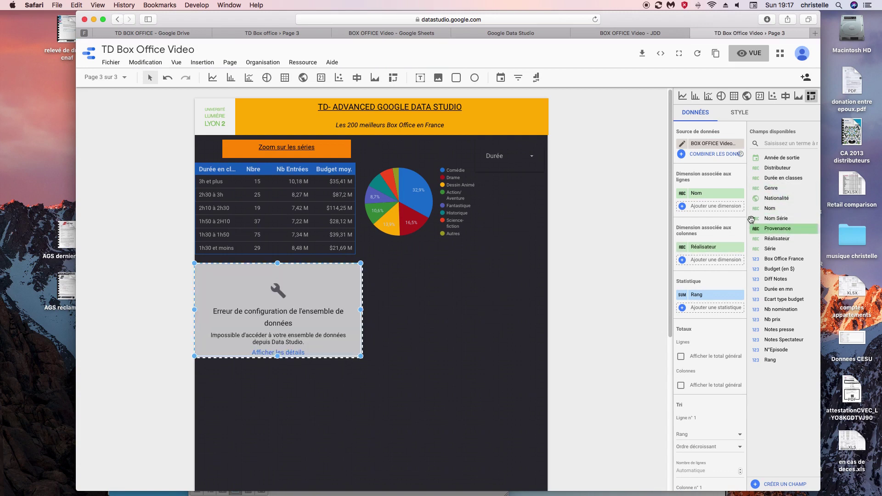
pyautogui.moveTo(766, 182); pyautogui.dragTo(704, 195)
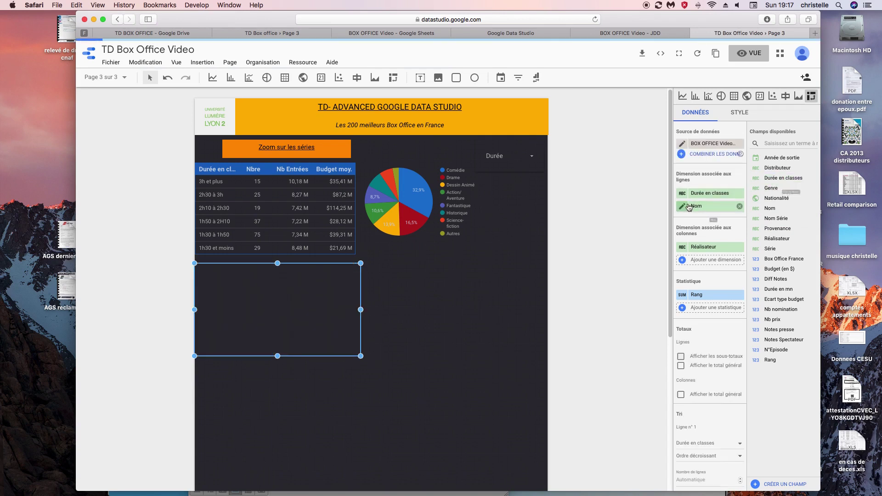
pyautogui.click(739, 205)
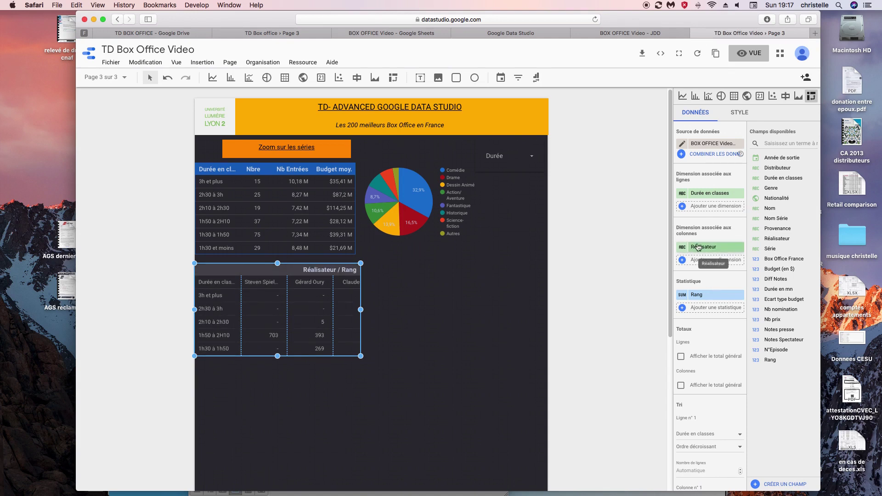
pyautogui.moveTo(767, 188); pyautogui.dragTo(703, 247)
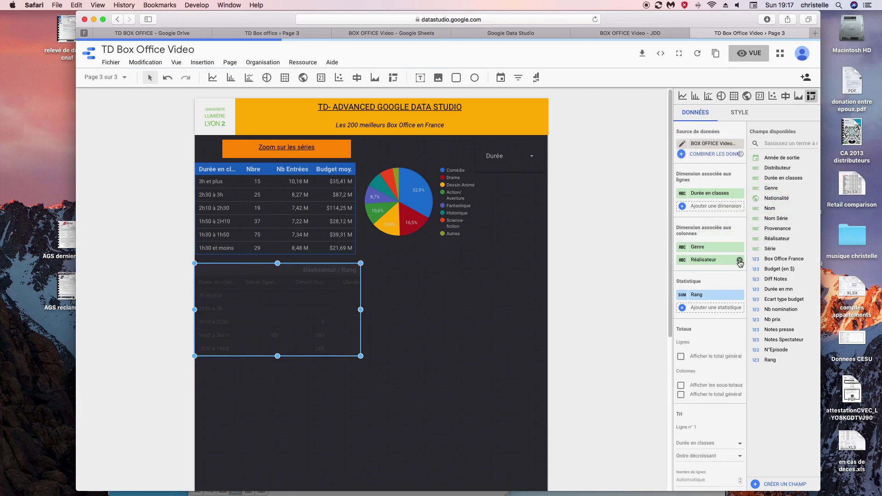
pyautogui.click(740, 260)
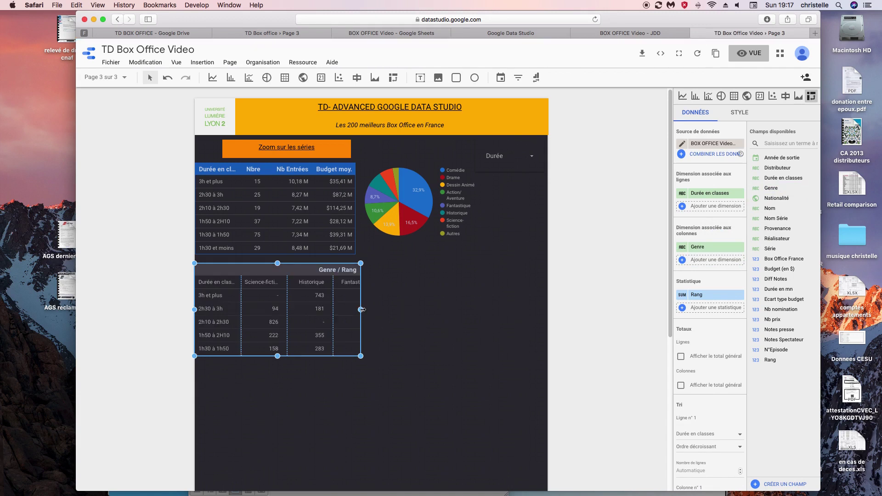
# - Widen the pivot table beyond the page's right edge to fit all genre columns, extend it slightly upward, and nudge it right
pyautogui.moveTo(361, 310); pyautogui.dragTo(548, 309)
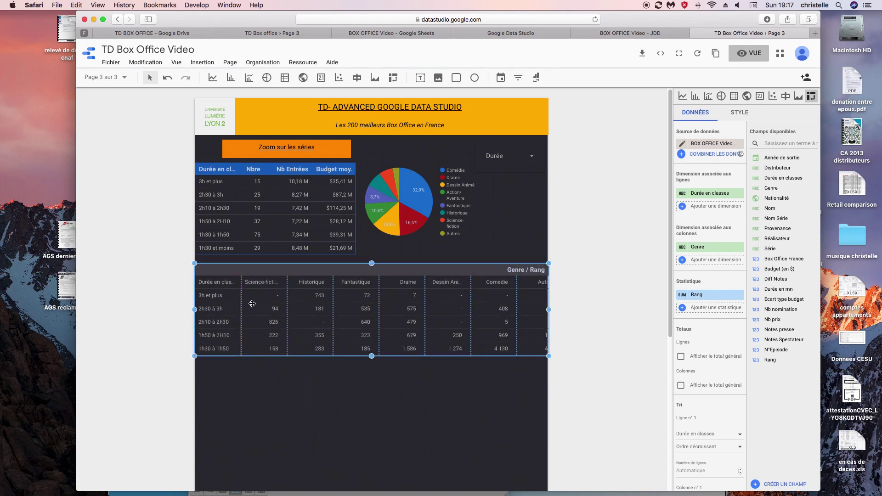
pyautogui.moveTo(371, 263); pyautogui.dragTo(371, 259)
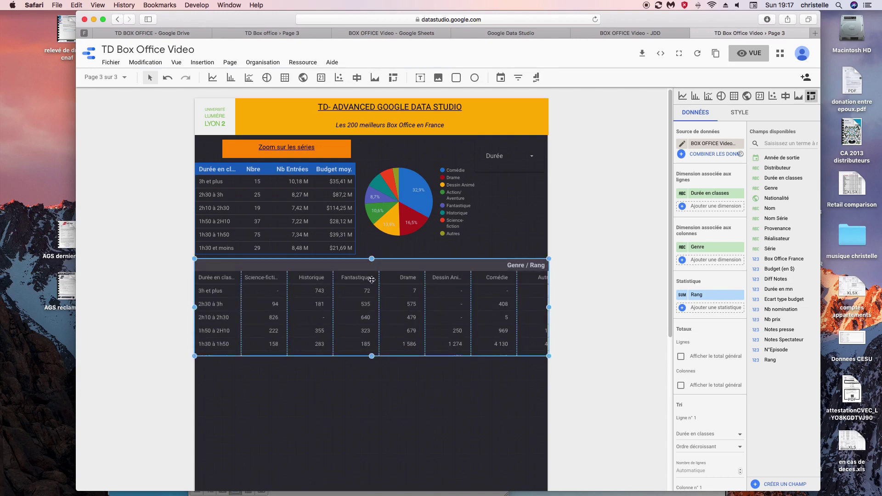
pyautogui.moveTo(549, 307); pyautogui.dragTo(604, 308)
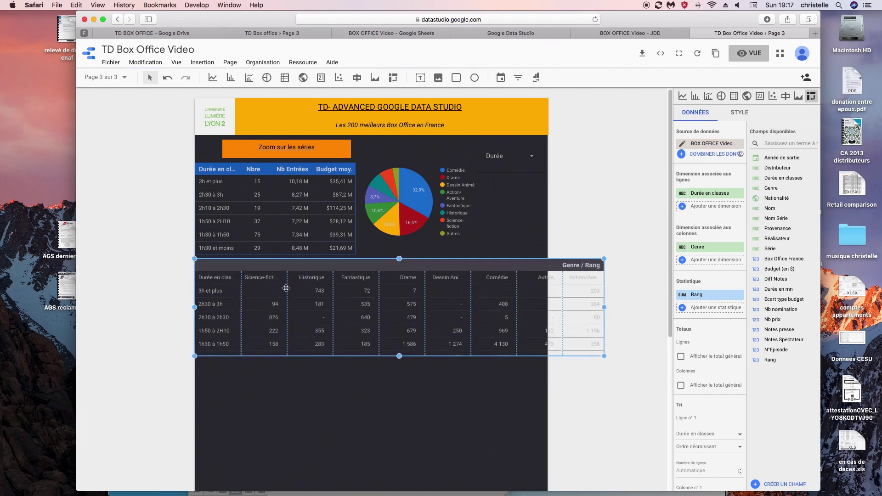
pyautogui.moveTo(269, 279)
pyautogui.mouseDown()
pyautogui.moveTo(329, 305)
pyautogui.moveTo(270, 288)
pyautogui.moveTo(262, 275)
pyautogui.moveTo(272, 279)
pyautogui.mouseUp()
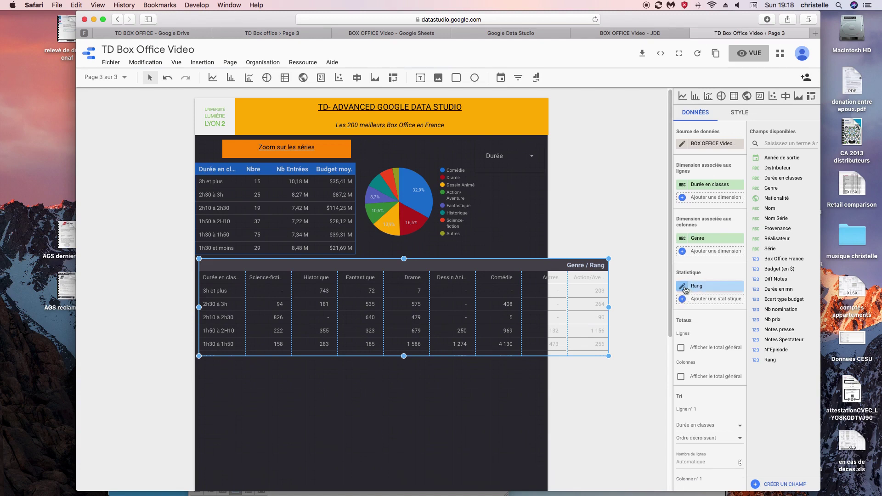
# - Set the aggregation of the pivot table's Rang metric to Nombre
pyautogui.click(683, 287)
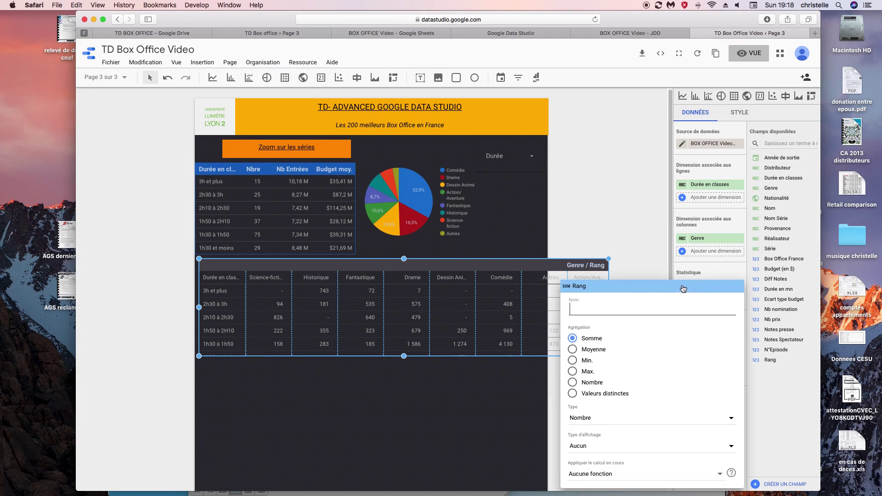
pyautogui.click(572, 382)
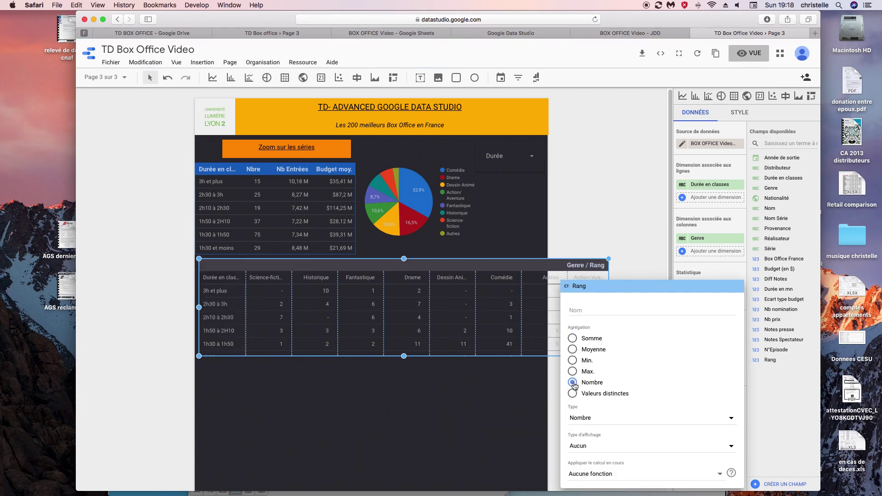
pyautogui.click(621, 225)
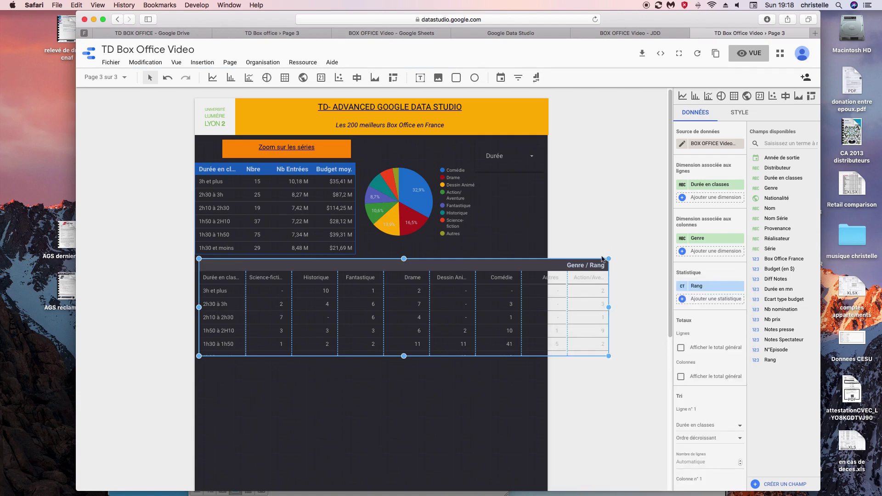
# - Swap the pivot dimensions to Genre in rows and Durée en classes in columns, and fit the table to the full page width
pyautogui.moveTo(609, 259); pyautogui.dragTo(544, 260)
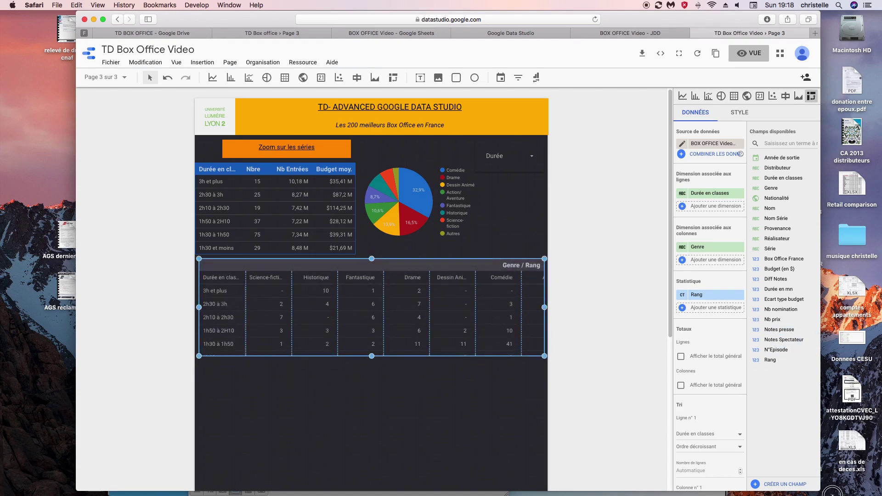
pyautogui.moveTo(820, 491); pyautogui.dragTo(837, 490)
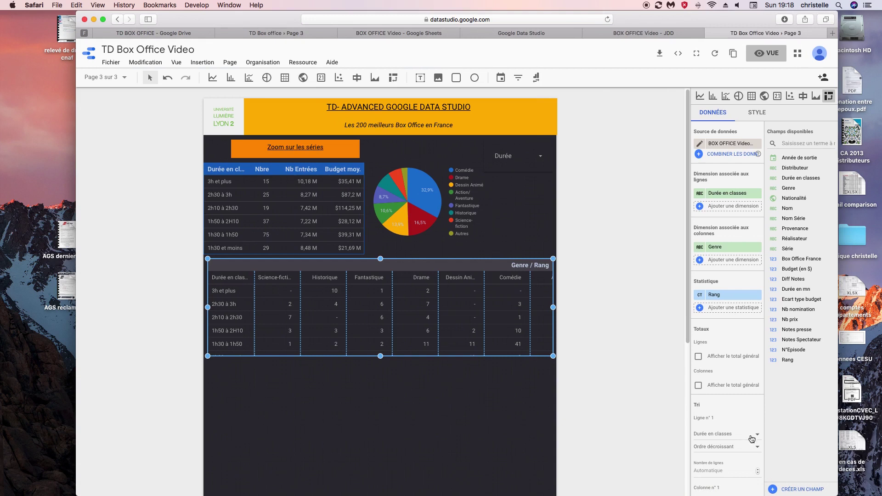
pyautogui.moveTo(730, 248)
pyautogui.mouseDown()
pyautogui.moveTo(723, 189)
pyautogui.moveTo(732, 205)
pyautogui.moveTo(728, 246)
pyautogui.mouseUp()
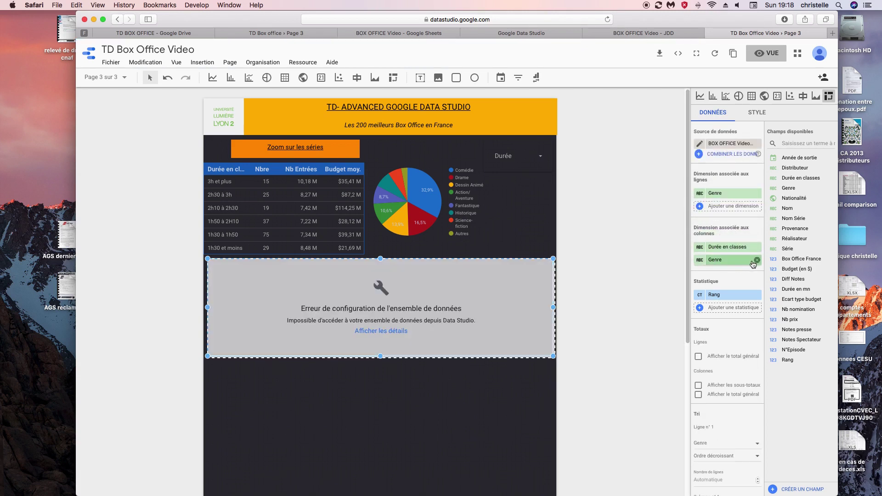
pyautogui.click(756, 261)
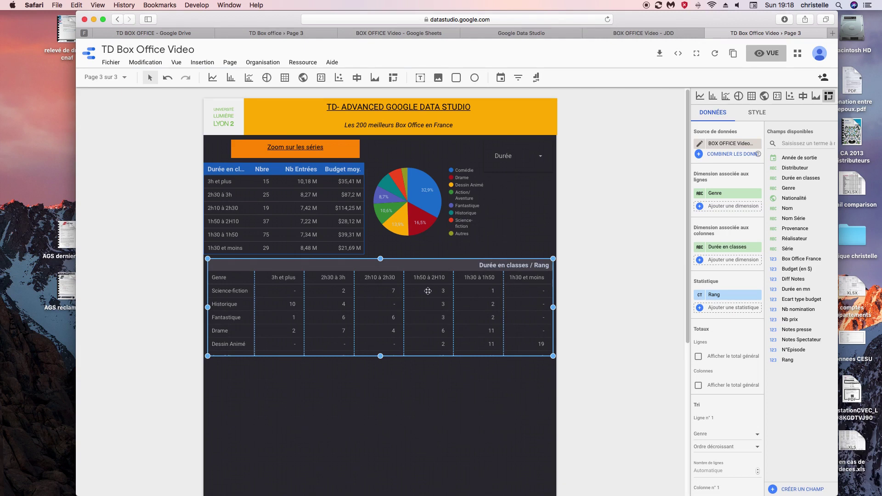
pyautogui.moveTo(208, 307); pyautogui.dragTo(204, 307)
pyautogui.moveTo(553, 306); pyautogui.dragTo(557, 306)
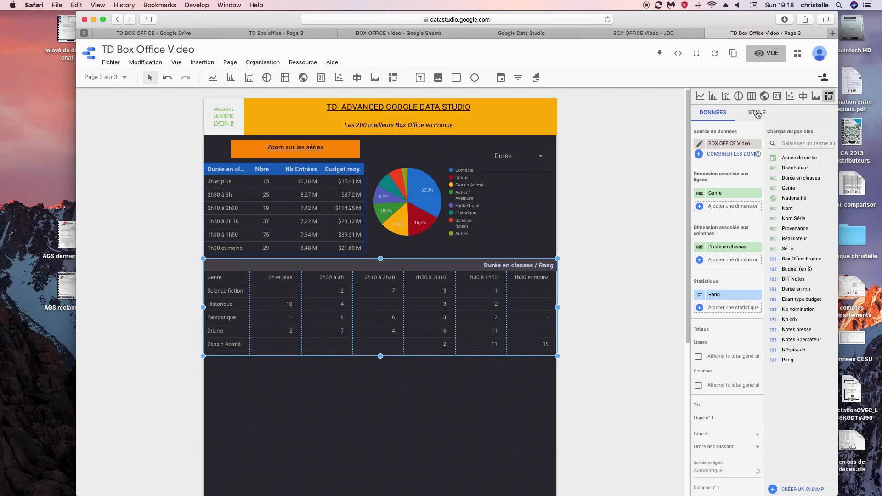
# - Rename the pivot table's Rang metric to "Nbre de films"
pyautogui.click(703, 295)
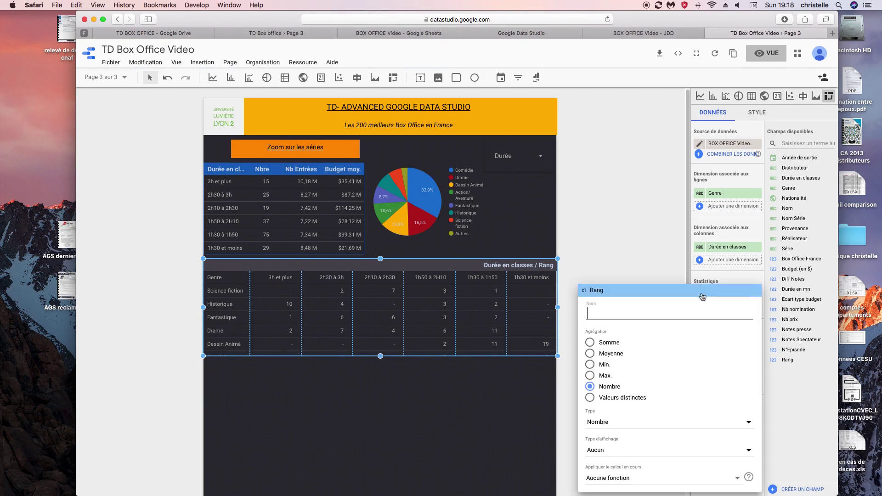
pyautogui.click(602, 313)
pyautogui.write('?b')
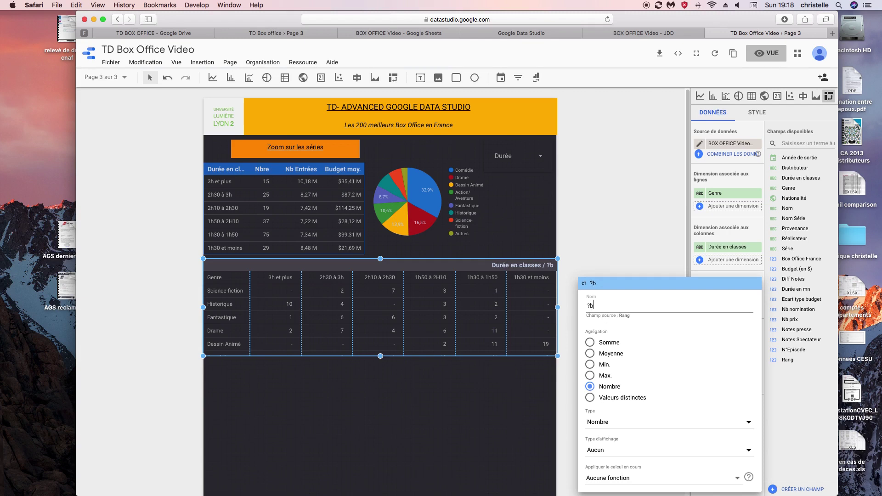
pyautogui.write('re de films')
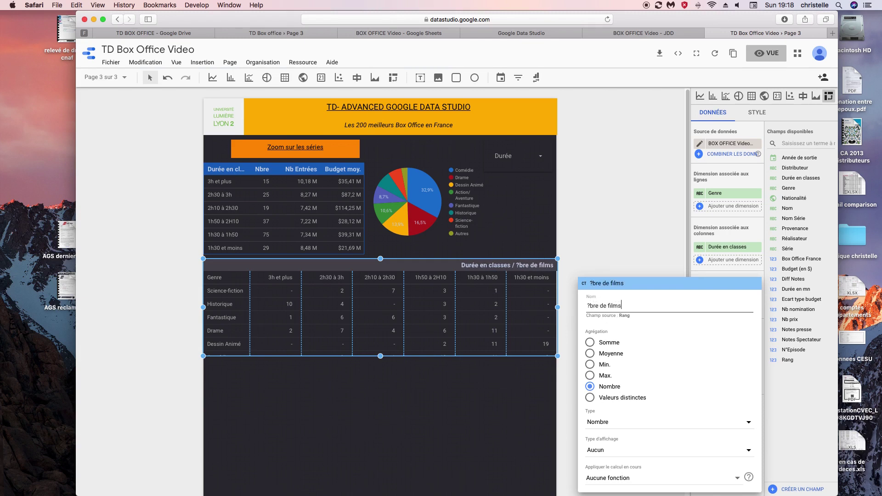
pyautogui.click(590, 305)
pyautogui.press('BackSpace')
pyautogui.write('N')
pyautogui.click(587, 258)
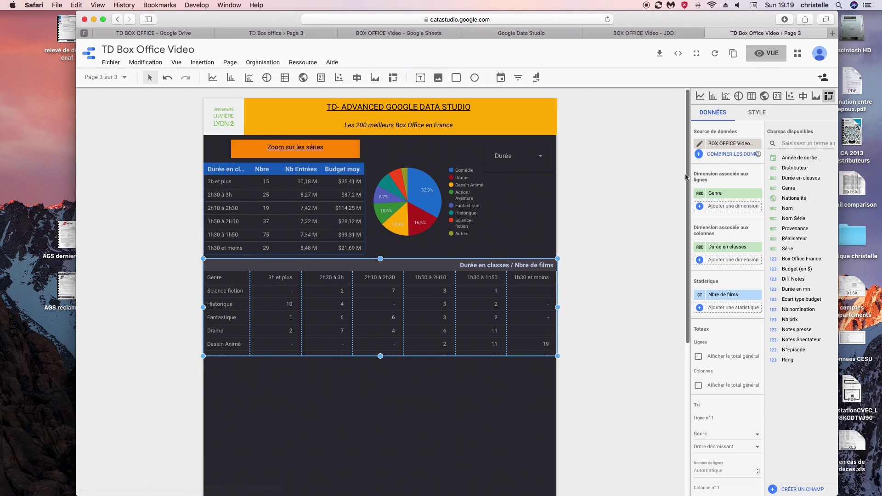
# - Give the pivot table header the same dark blue background as the duration table
pyautogui.click(764, 113)
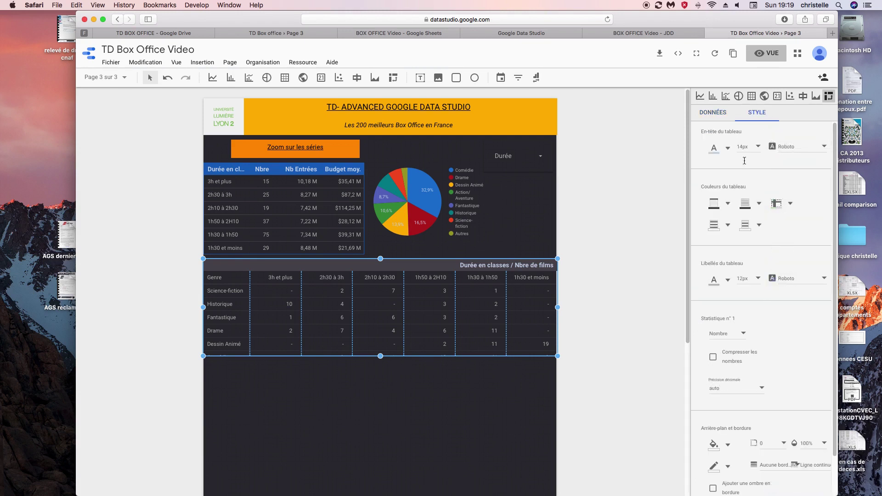
pyautogui.click(728, 204)
pyautogui.click(782, 240)
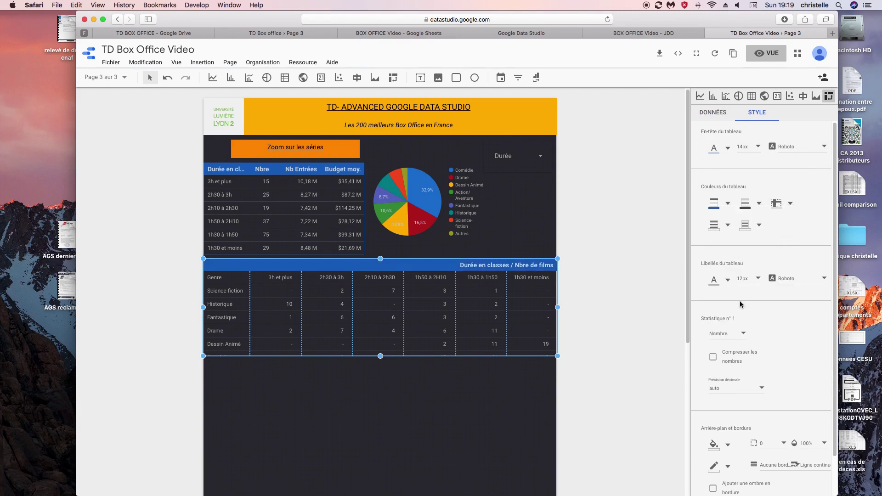
# - Display the pivot table's metric as Carte de densité and extend the table downward to show every genre row
pyautogui.scroll(-2, 826, 305)
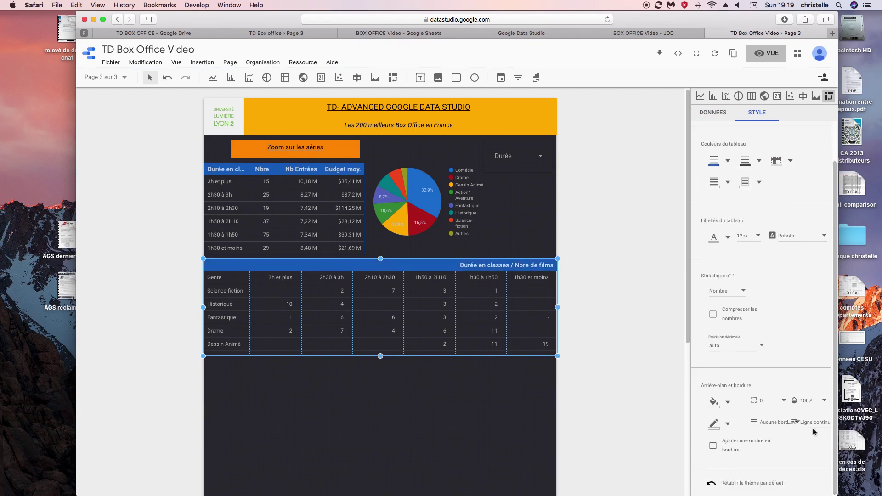
pyautogui.click(743, 291)
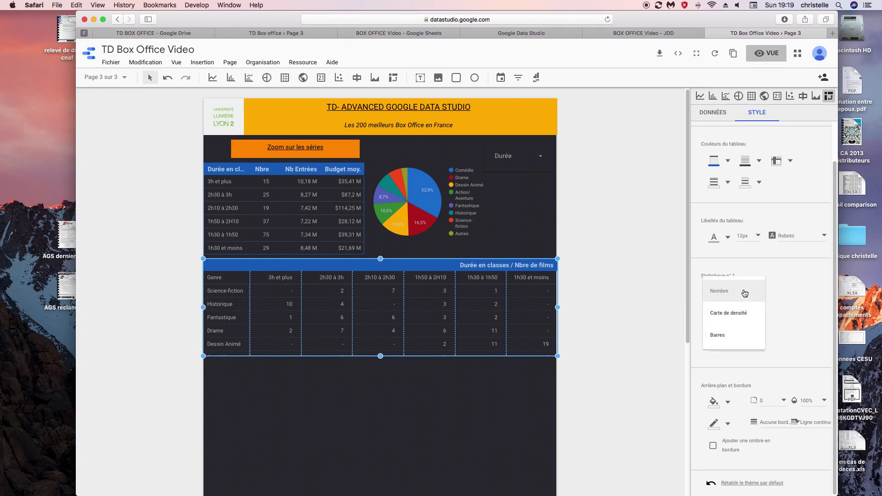
pyautogui.click(729, 313)
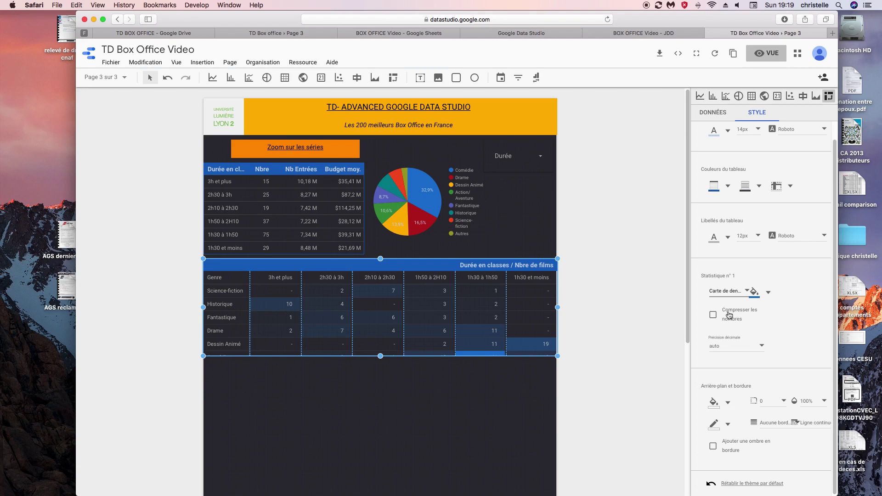
pyautogui.moveTo(380, 356); pyautogui.dragTo(385, 394)
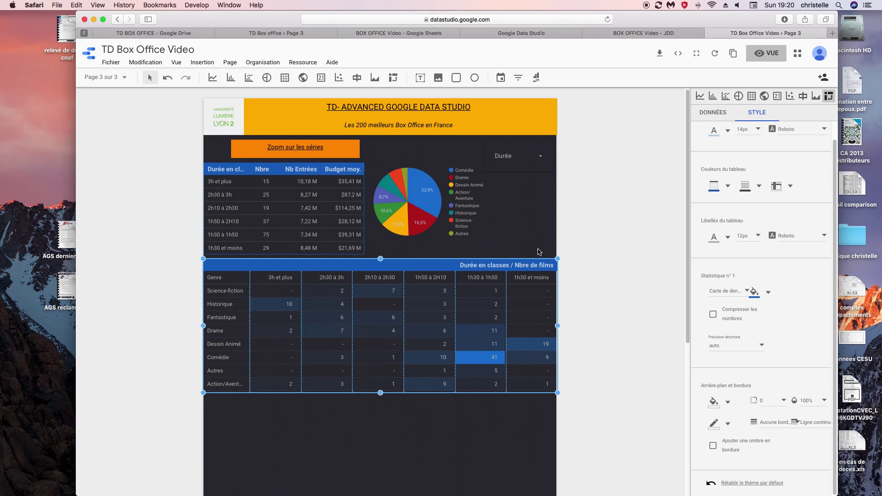
# - Insert a second pivot table below with Durée en classes in rows and Provenance in columns, positioned just inside the page's left edge
pyautogui.moveTo(688, 323); pyautogui.dragTo(689, 365)
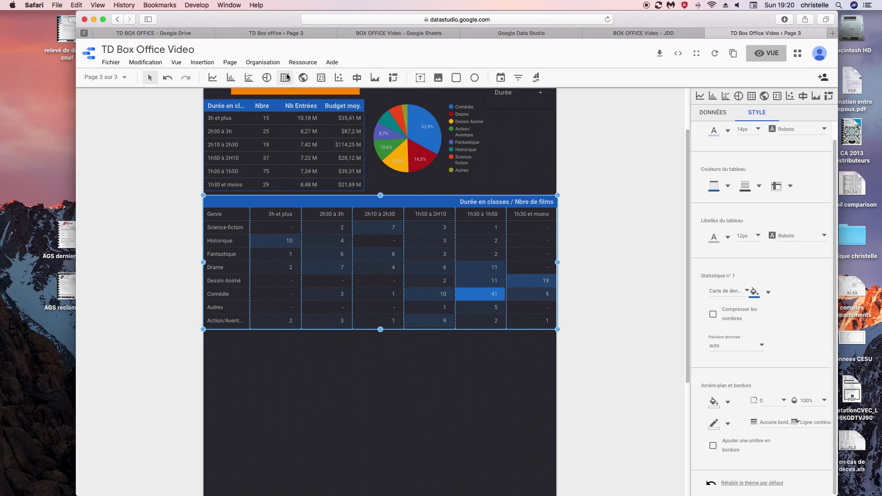
pyautogui.click(393, 78)
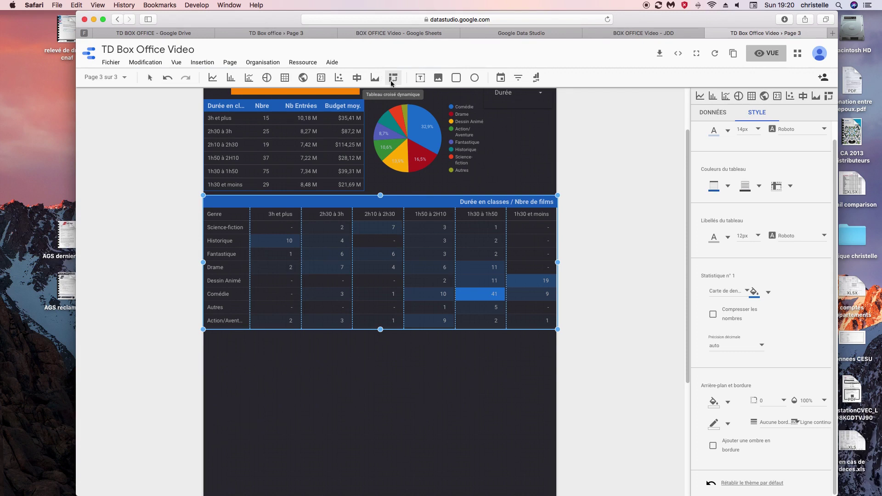
pyautogui.moveTo(204, 338); pyautogui.dragTo(393, 448)
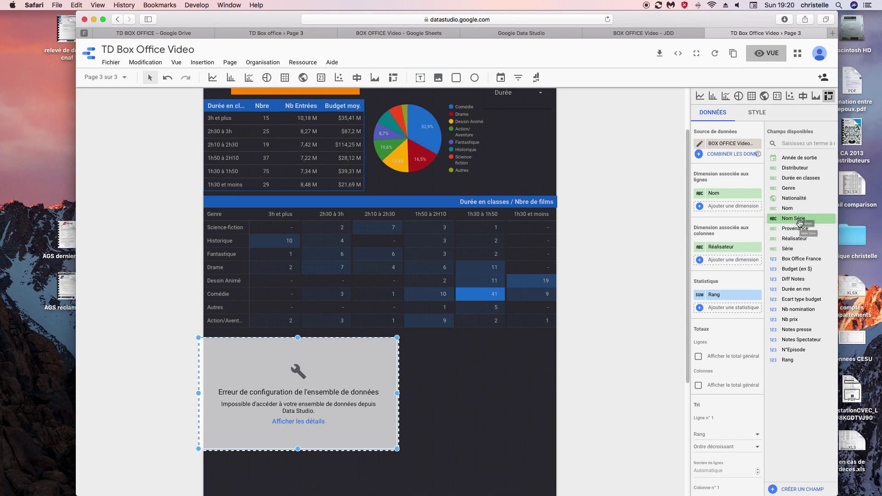
pyautogui.moveTo(787, 180); pyautogui.dragTo(725, 248)
pyautogui.click(756, 258)
pyautogui.moveTo(793, 231); pyautogui.dragTo(715, 198)
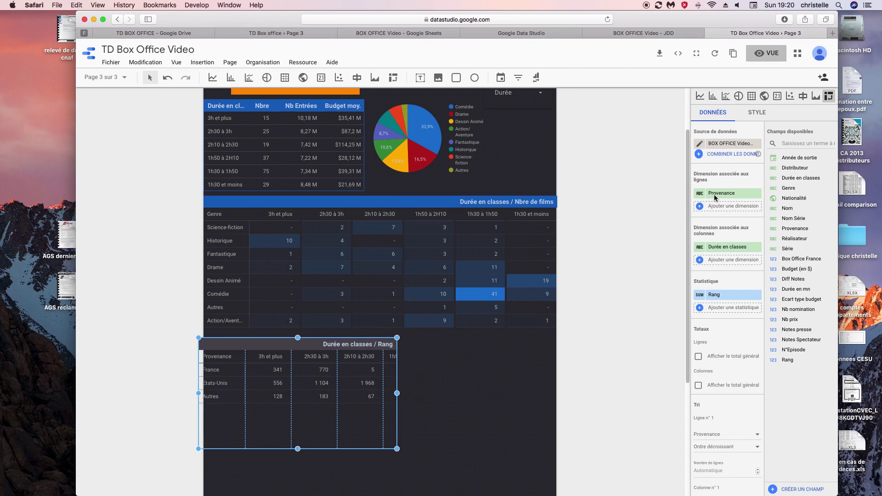
pyautogui.click(727, 249)
pyautogui.moveTo(727, 248); pyautogui.dragTo(753, 259)
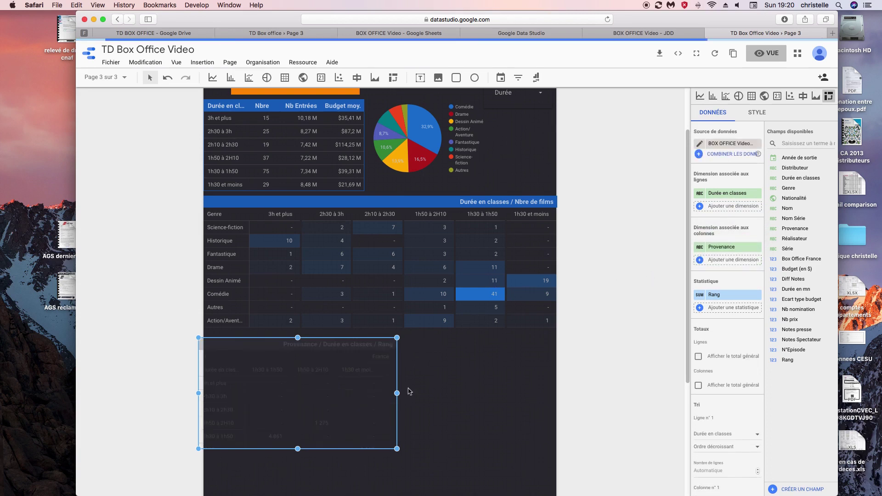
pyautogui.moveTo(320, 350); pyautogui.dragTo(329, 346)
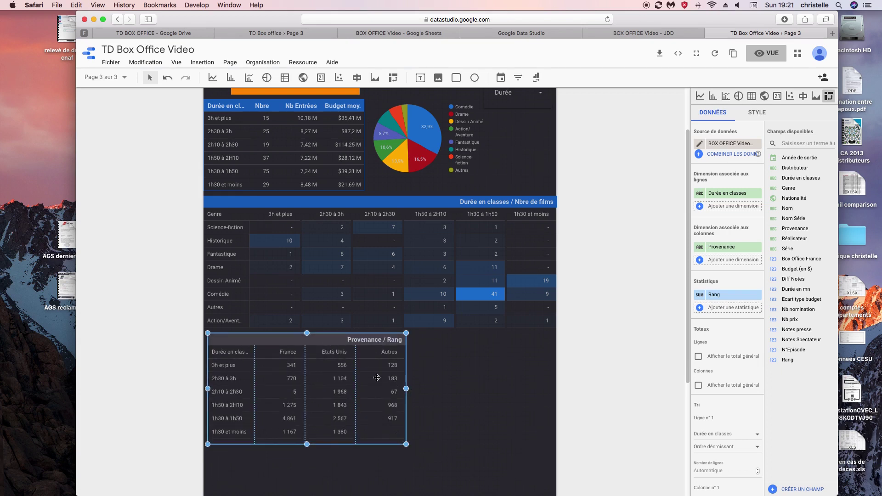
# - Set the second pivot table's Rang metric to the Nombre aggregation and rename it "Nbre de films"
pyautogui.click(699, 295)
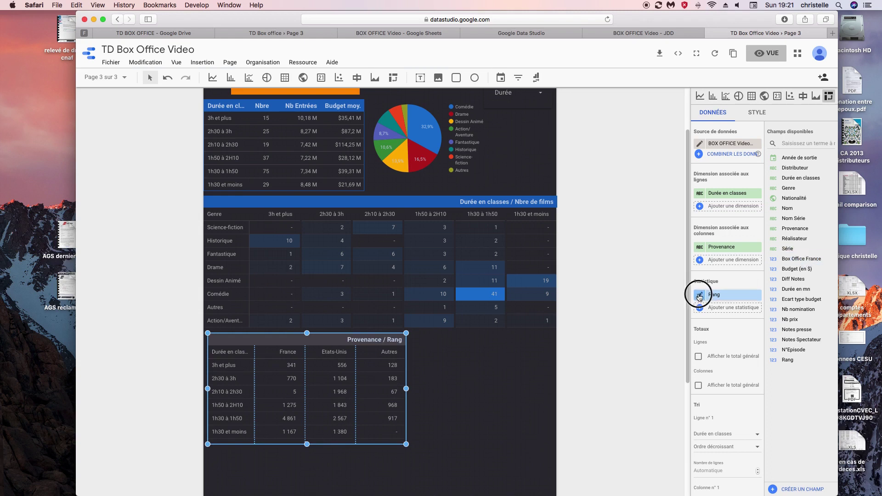
pyautogui.click(591, 386)
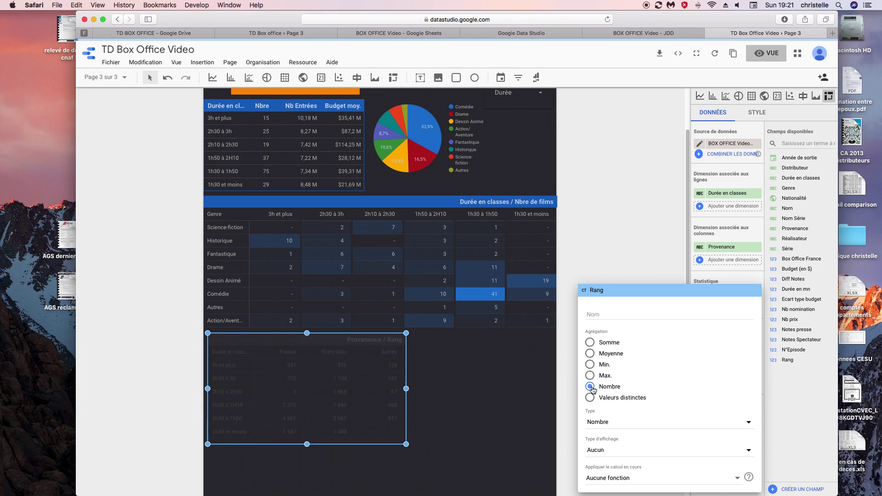
pyautogui.click(455, 356)
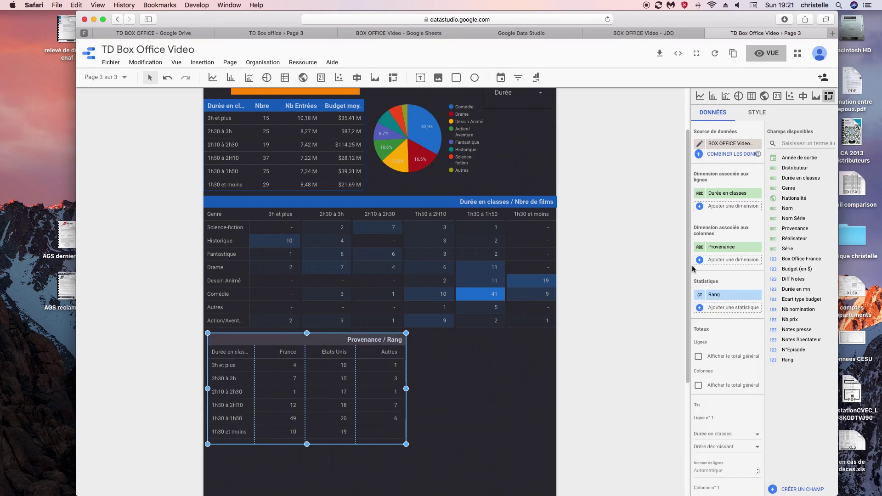
pyautogui.click(701, 295)
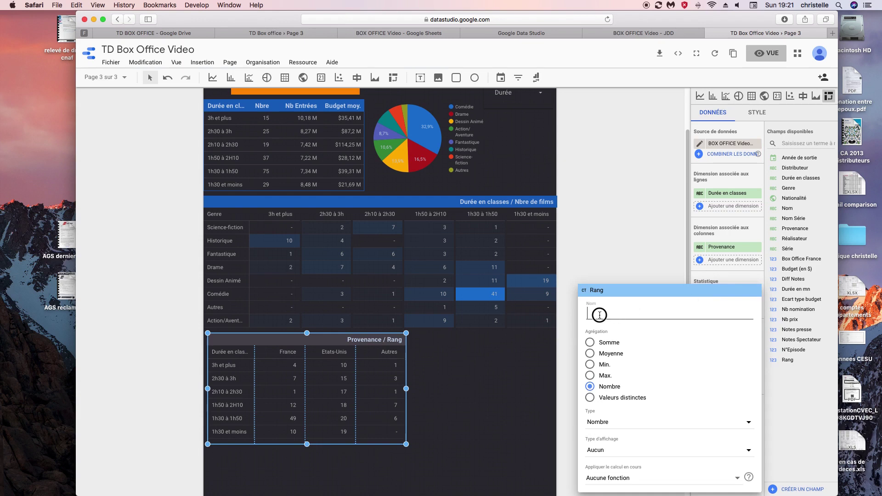
pyautogui.write('Nbre')
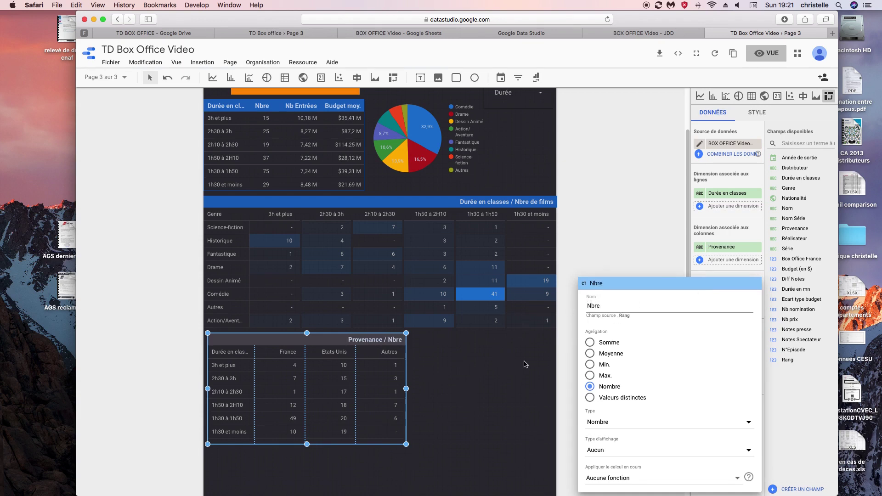
pyautogui.write(' de films')
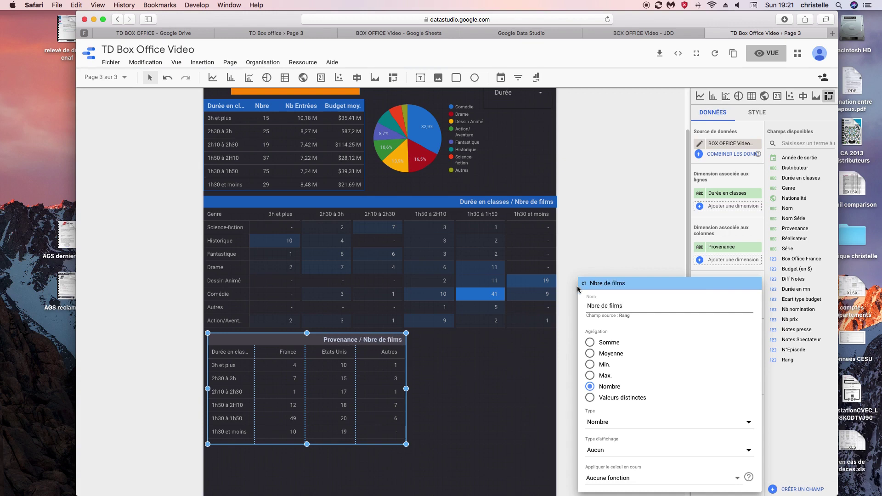
pyautogui.click(591, 261)
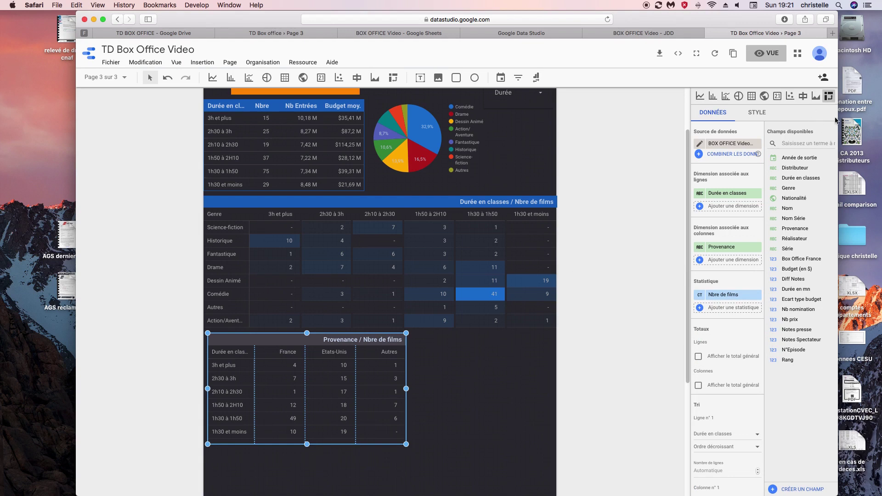
# - Try to give the Provenance pivot table a dark blue header, and display its metric as Carte de densité
pyautogui.click(755, 114)
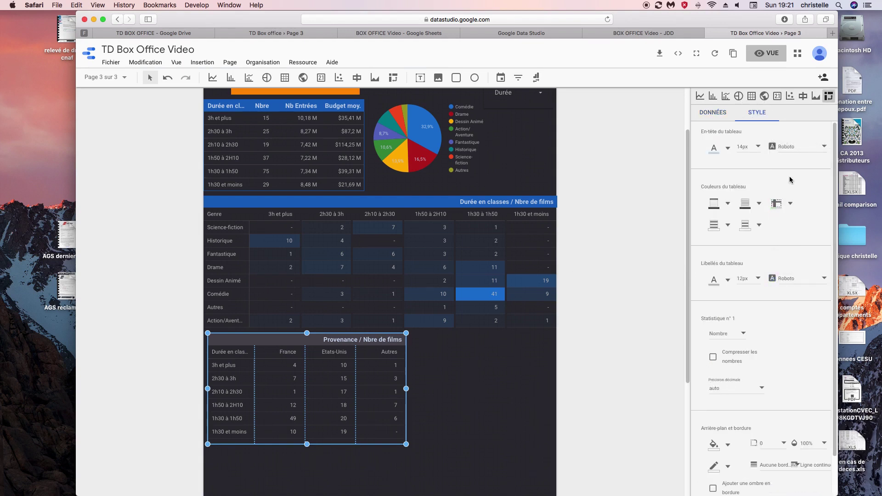
pyautogui.click(727, 204)
pyautogui.click(783, 238)
pyautogui.moveTo(835, 267); pyautogui.dragTo(840, 341)
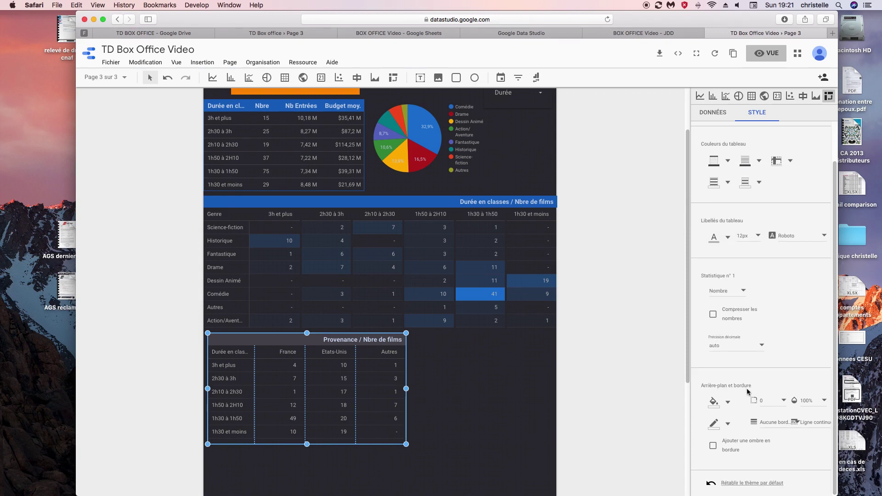
pyautogui.click(743, 290)
pyautogui.click(726, 317)
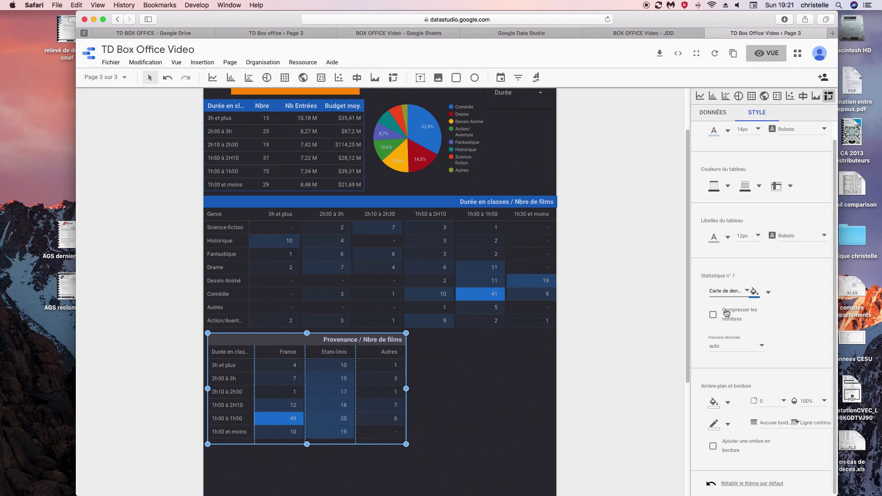
pyautogui.moveTo(833, 212); pyautogui.dragTo(833, 212)
pyautogui.scroll(2, 832, 188)
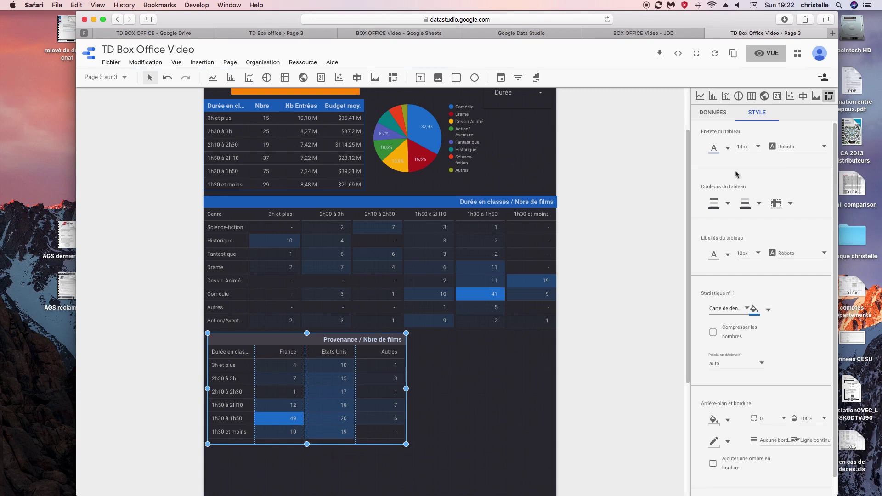
# - Give the Durée en classes / Provenance pivot table a dark blue header and narrow it to about the width of the duration table
pyautogui.click(728, 205)
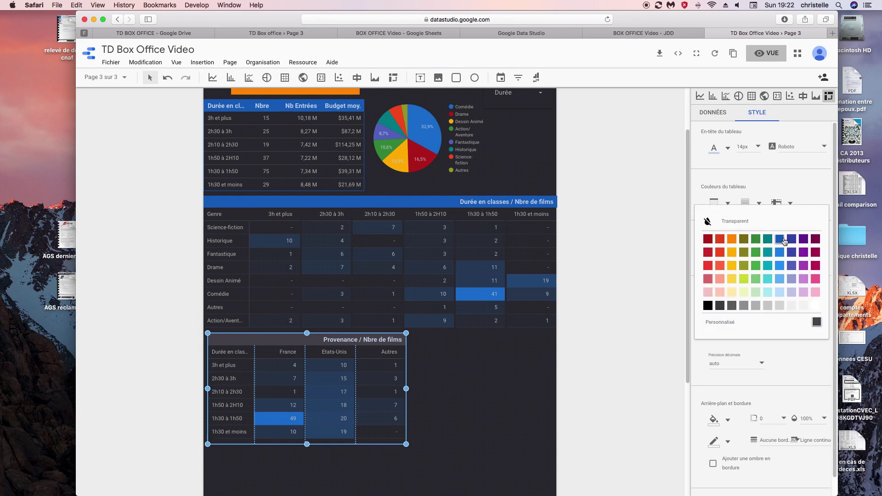
pyautogui.click(780, 240)
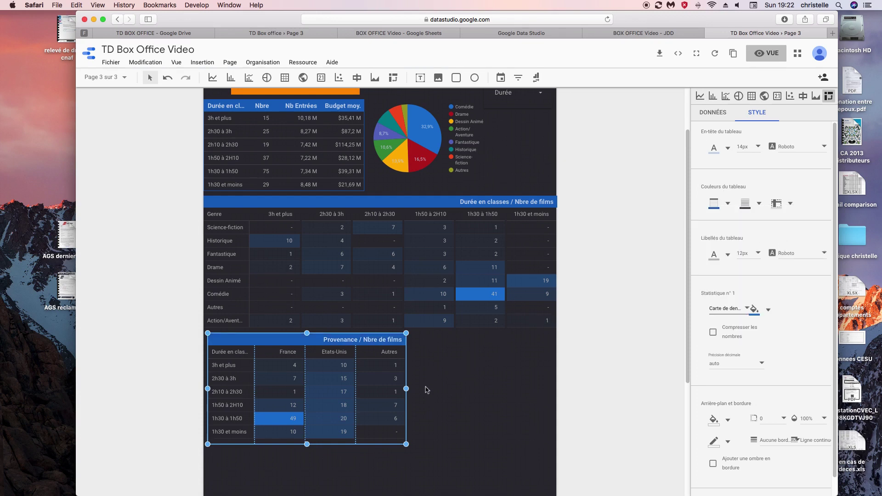
pyautogui.moveTo(406, 388); pyautogui.dragTo(340, 379)
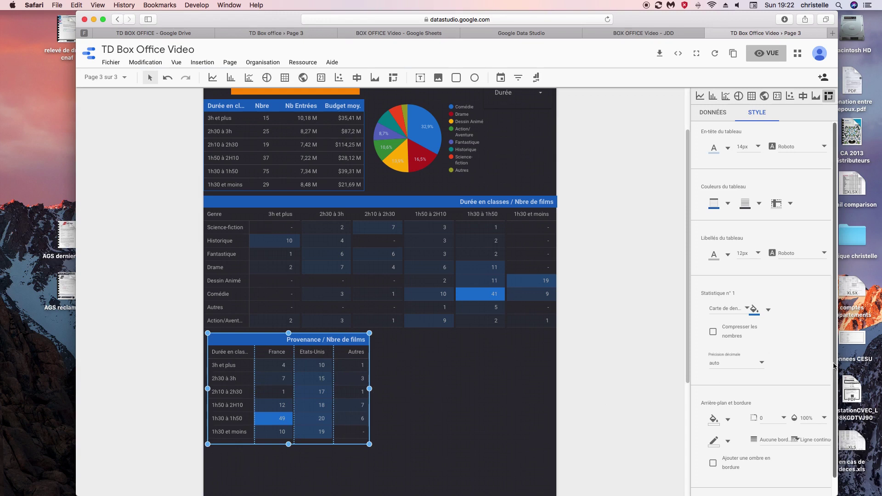
# - Add a dark blue border to the Durée en classes / Provenance pivot table and to the Genre / Durée en classes pivot table
pyautogui.scroll(-2, 758, 413)
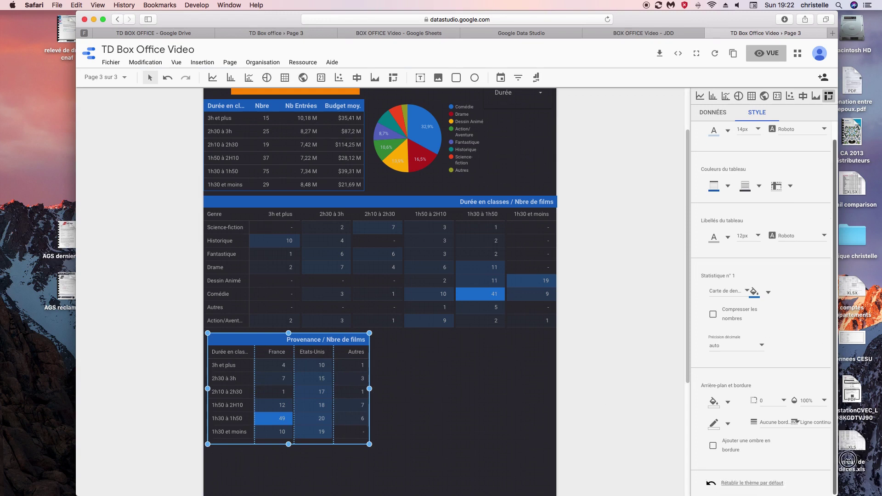
pyautogui.click(729, 426)
pyautogui.click(780, 395)
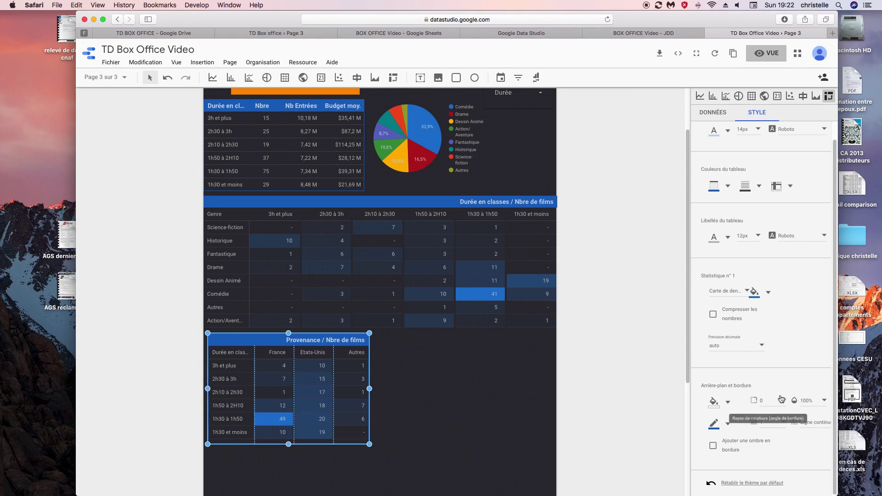
pyautogui.click(492, 327)
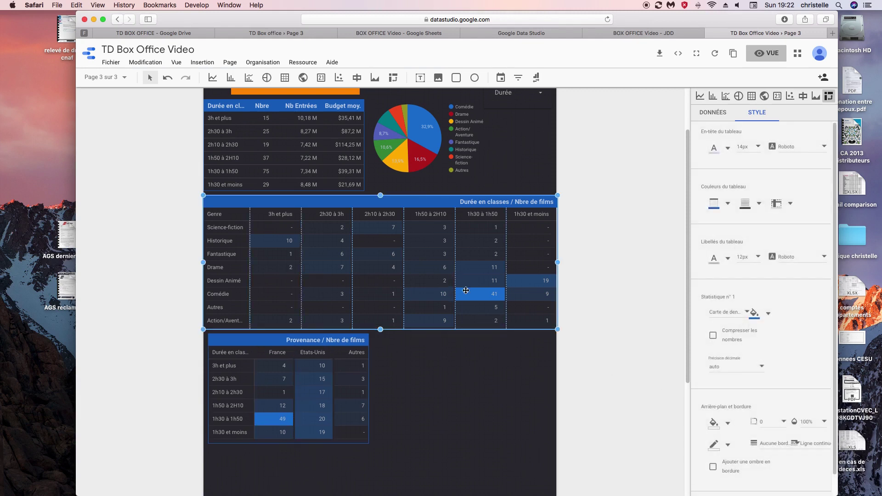
pyautogui.click(726, 444)
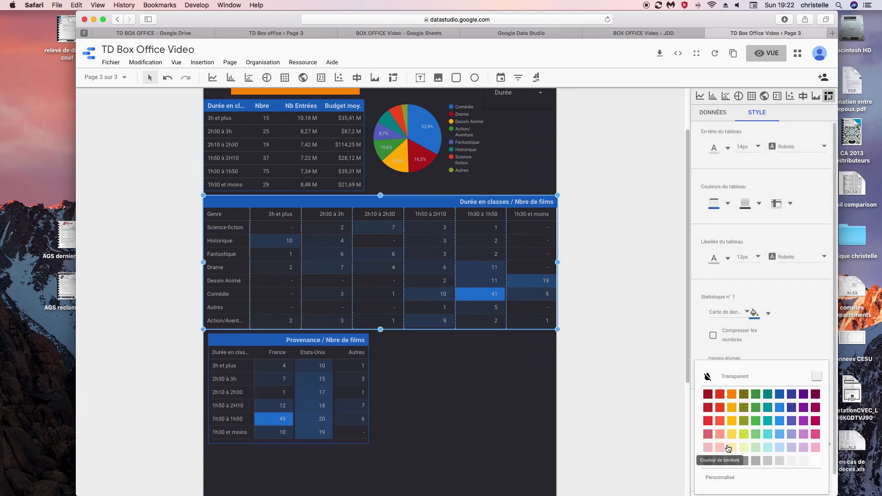
pyautogui.click(781, 395)
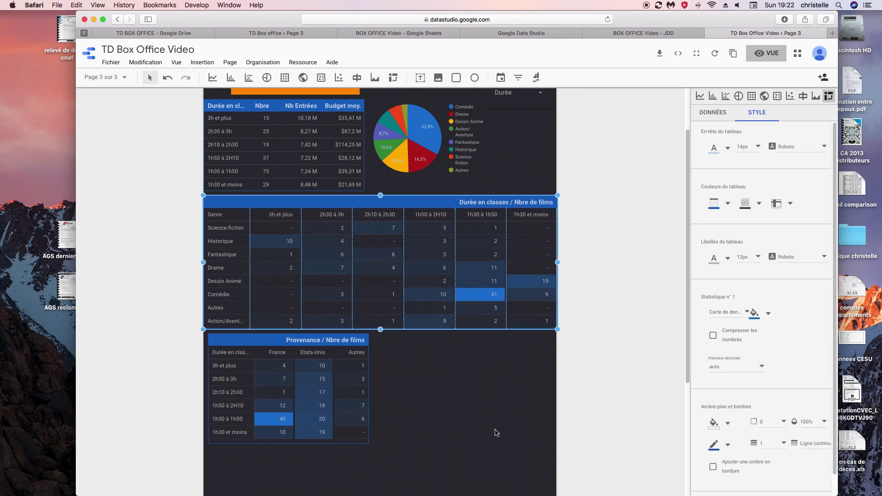
pyautogui.click(452, 426)
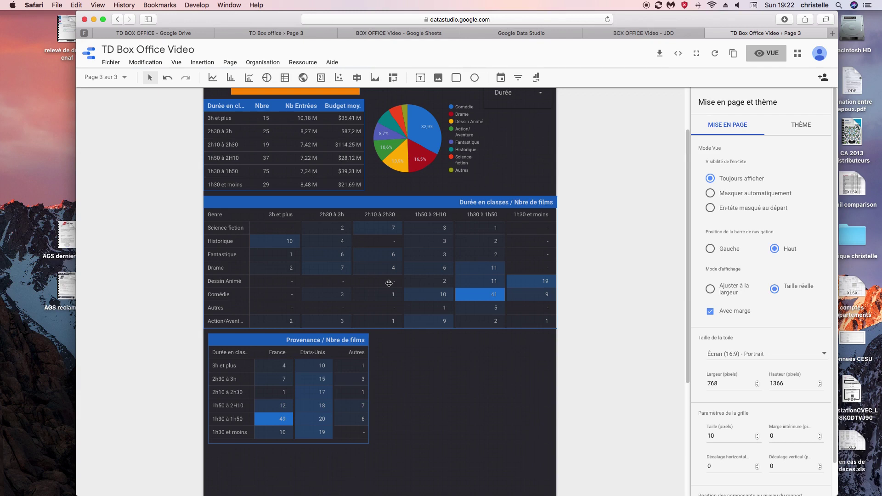
# - Insert a third pivot table beside the Provenance one, with Genre in rows and Provenance in columns, matching its neighbour's height
pyautogui.click(394, 78)
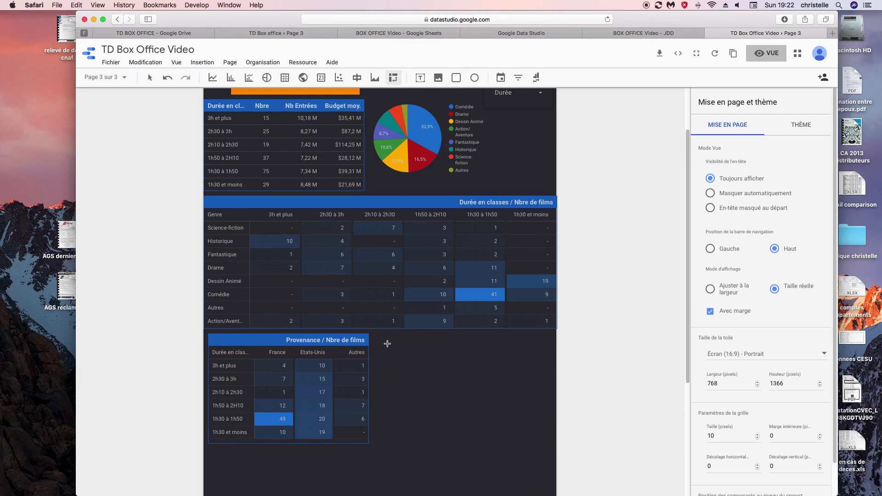
pyautogui.moveTo(385, 336); pyautogui.dragTo(555, 445)
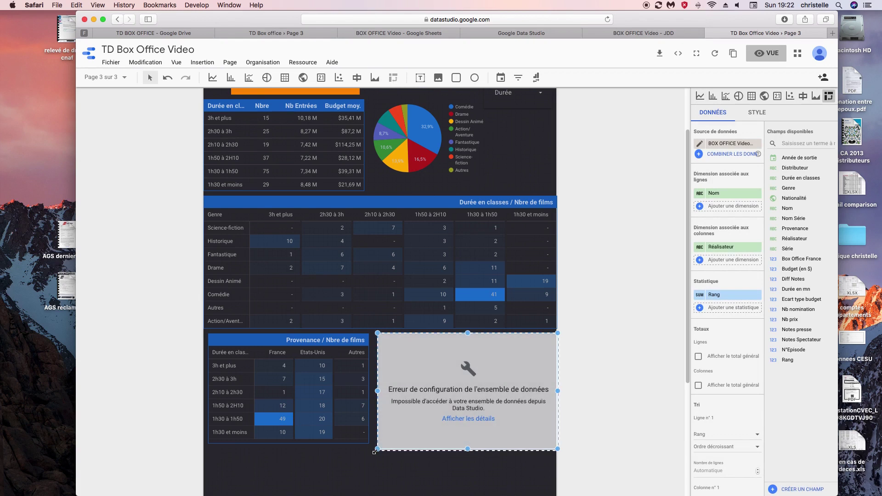
pyautogui.moveTo(378, 449); pyautogui.dragTo(377, 439)
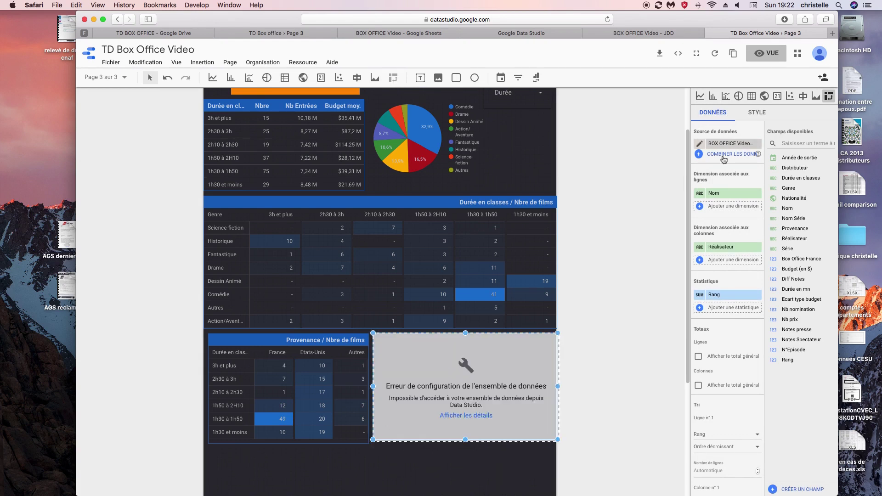
pyautogui.moveTo(791, 231); pyautogui.dragTo(724, 247)
pyautogui.click(756, 260)
pyautogui.moveTo(788, 188); pyautogui.dragTo(727, 196)
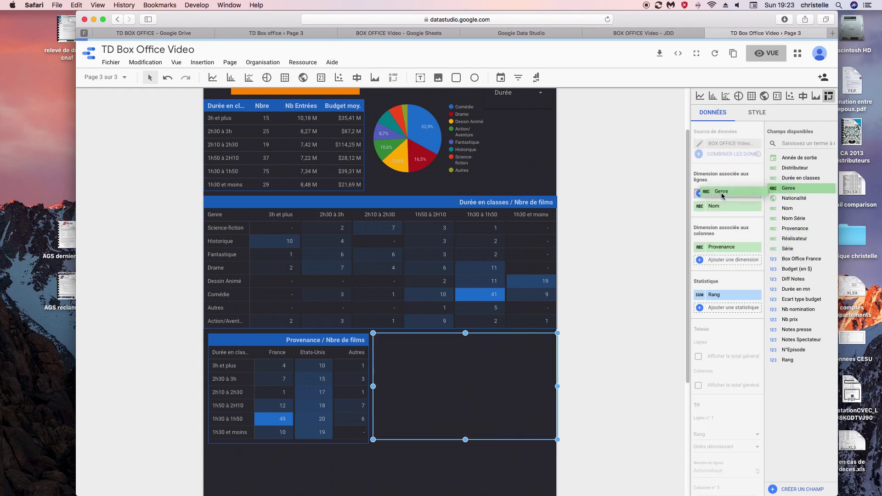
pyautogui.click(757, 205)
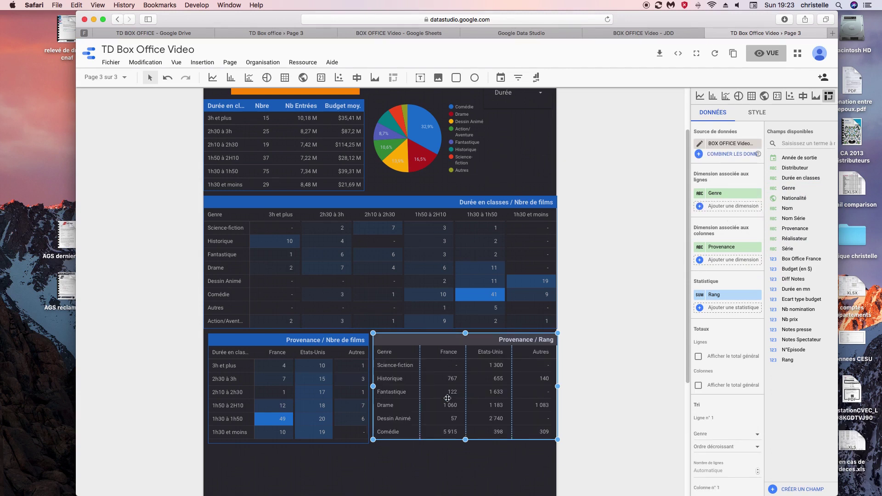
# - Set the third pivot table's Rang metric to the Nombre aggregation and rename it "Nbre de films"
pyautogui.click(700, 294)
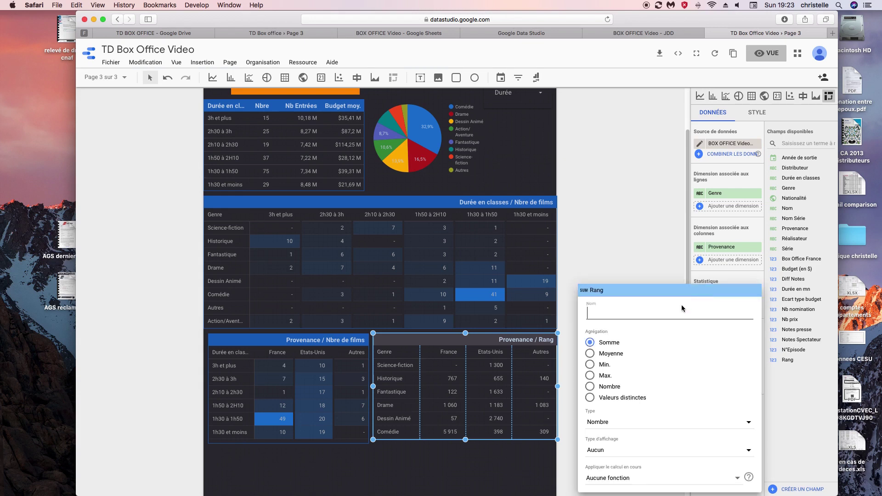
pyautogui.click(590, 387)
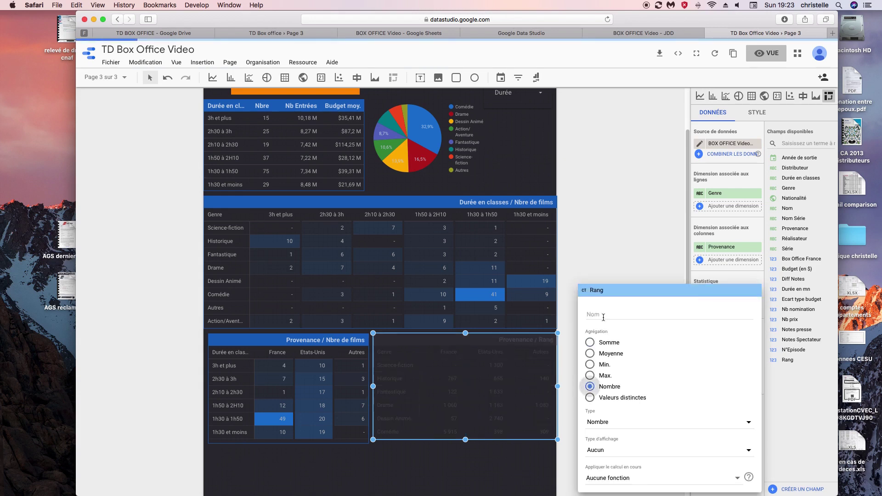
pyautogui.write('N')
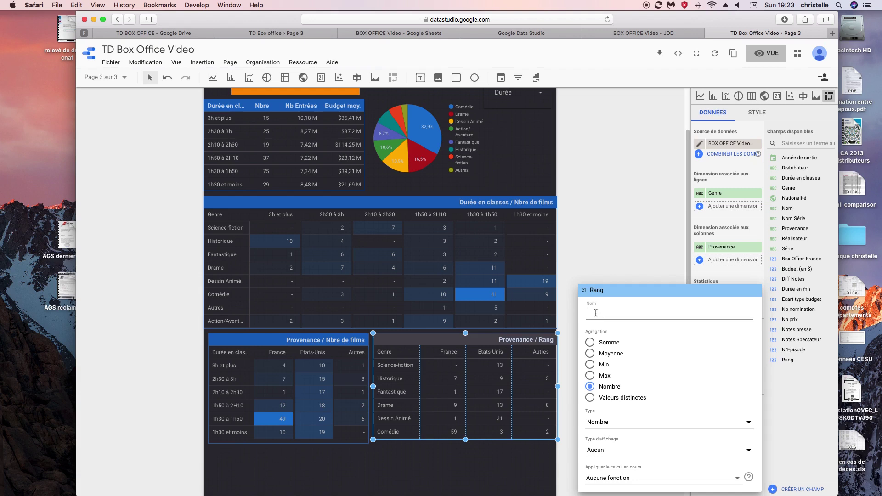
pyautogui.write('r')
pyautogui.press('BackSpace')
pyautogui.write('bre de films')
pyautogui.click(576, 243)
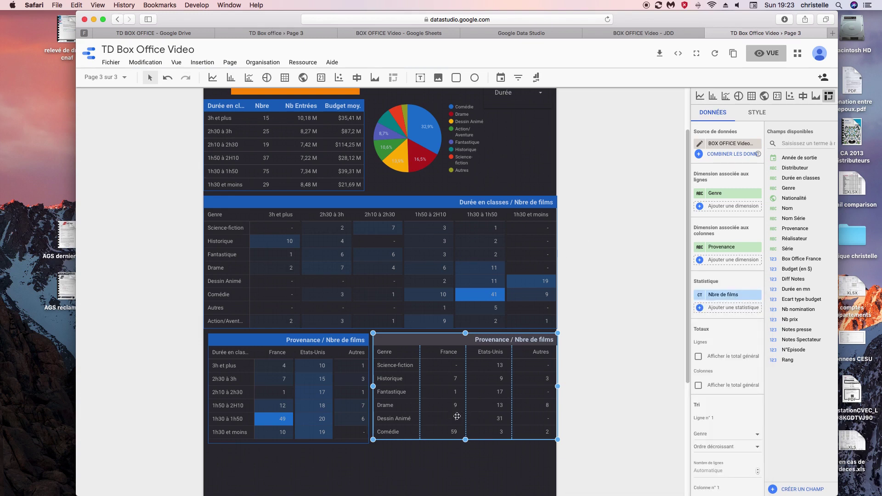
# - Give the Genre / Provenance pivot table a dark blue border and header, and display its metric as Carte de densité
pyautogui.click(757, 112)
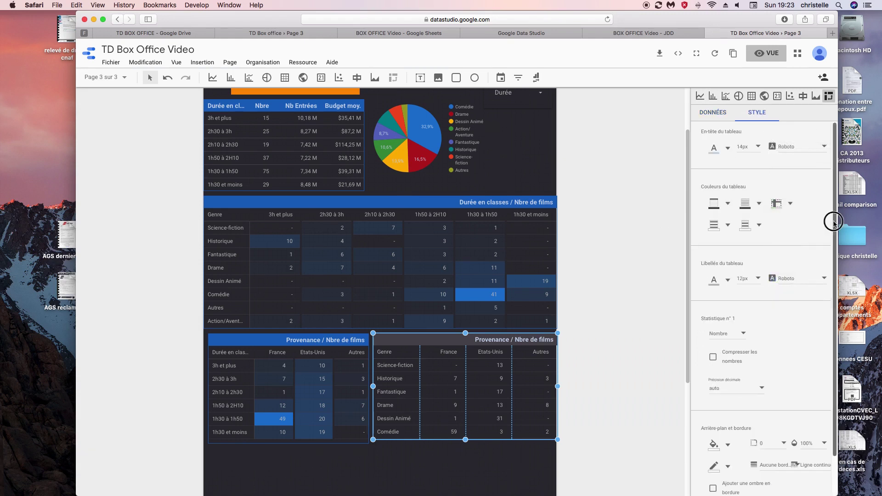
pyautogui.scroll(-2, 801, 289)
pyautogui.click(728, 424)
pyautogui.click(784, 397)
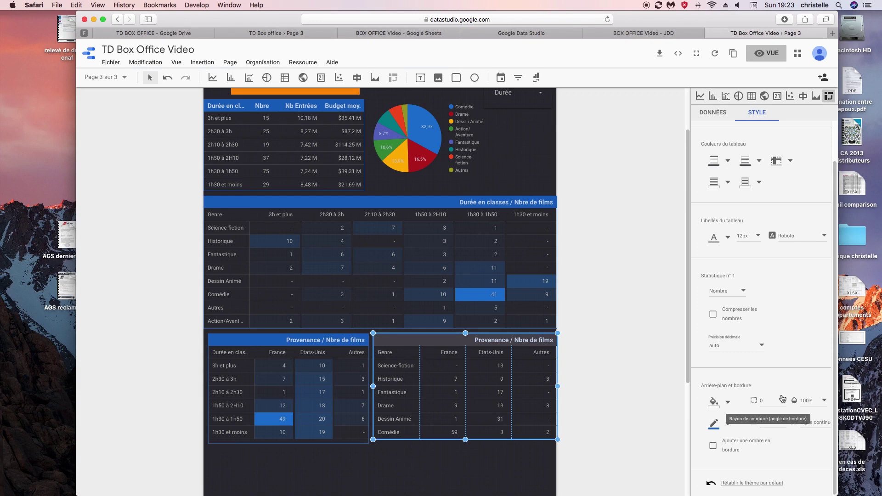
pyautogui.click(728, 160)
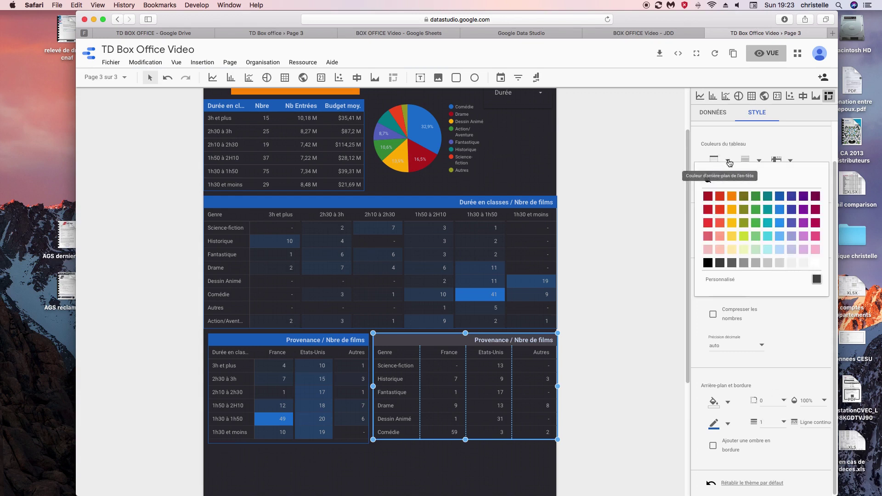
pyautogui.click(772, 197)
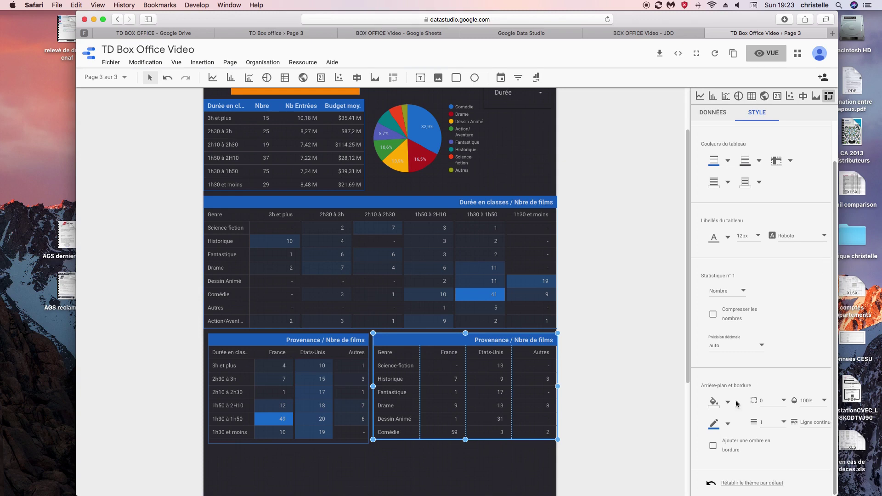
pyautogui.click(743, 291)
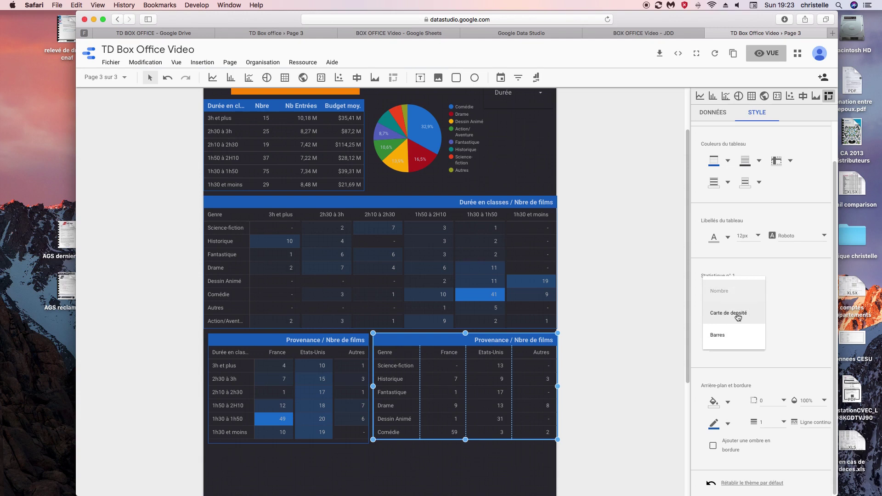
pyautogui.click(737, 315)
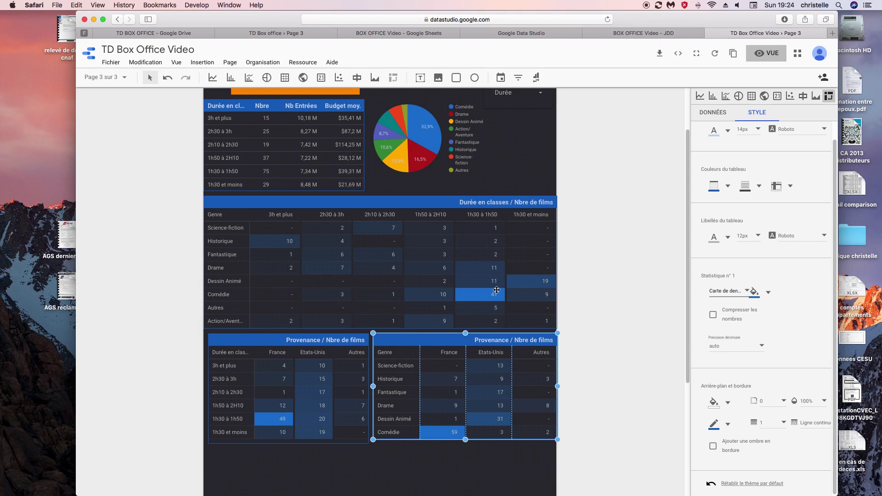
# - Show the grand totals for both rows and columns on the Genre by Durée en classes pivot table
pyautogui.moveTo(688, 237)
pyautogui.mouseDown()
pyautogui.moveTo(687, 178)
pyautogui.moveTo(687, 350)
pyautogui.moveTo(685, 235)
pyautogui.mouseUp()
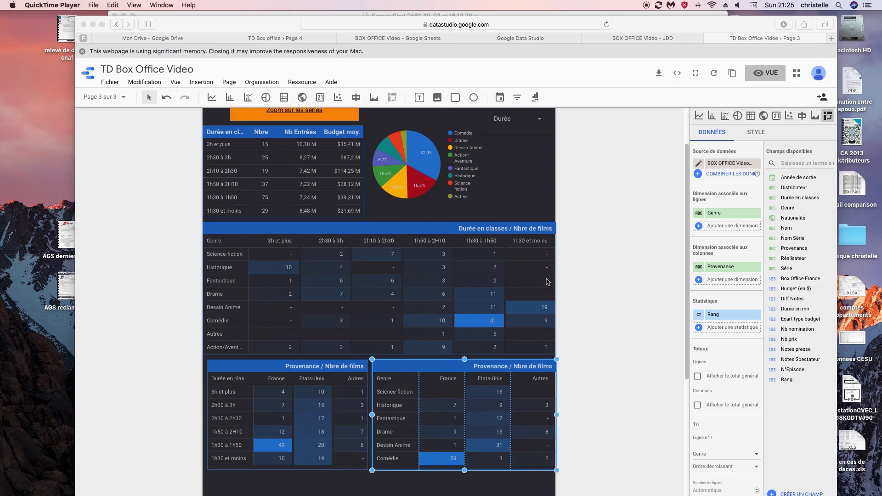
pyautogui.click(688, 259)
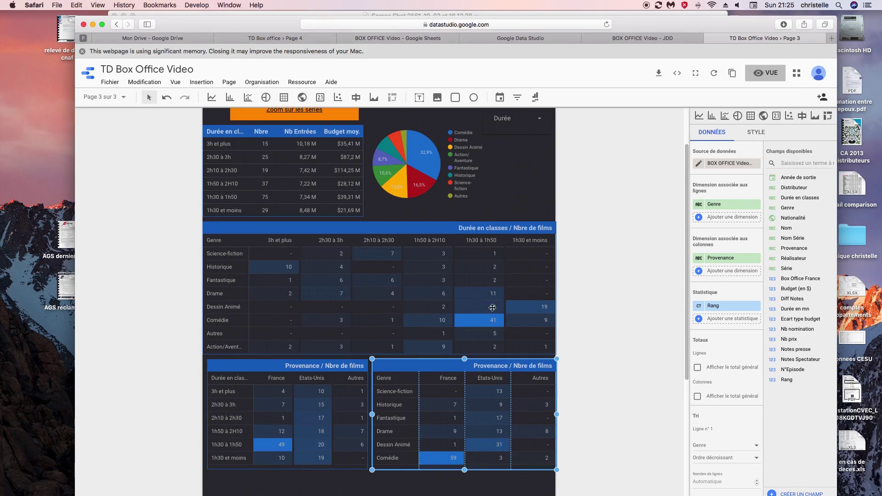
pyautogui.click(492, 308)
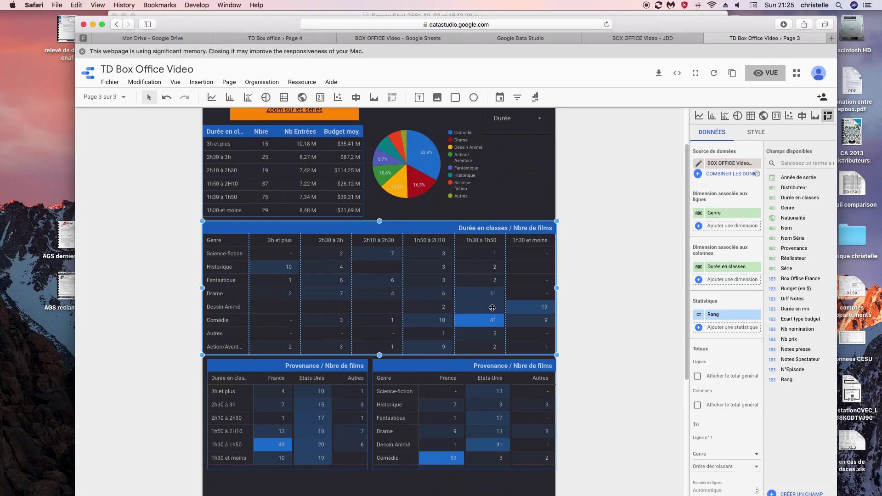
pyautogui.click(698, 376)
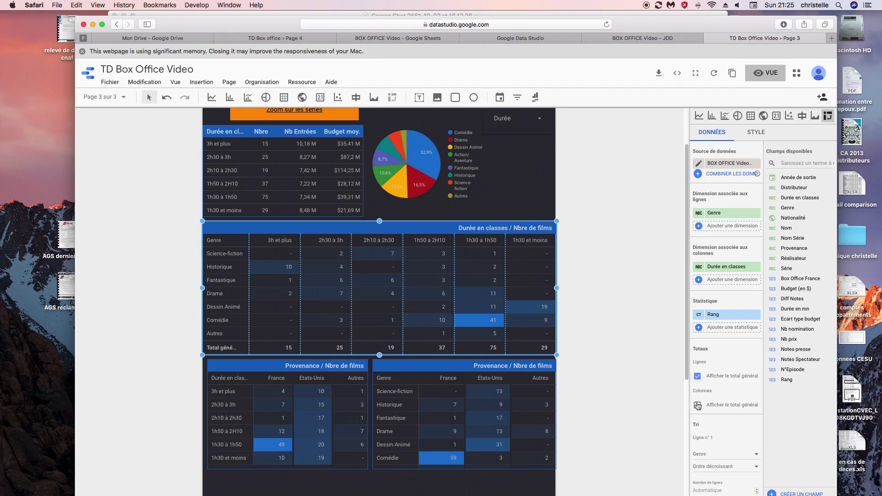
pyautogui.click(698, 405)
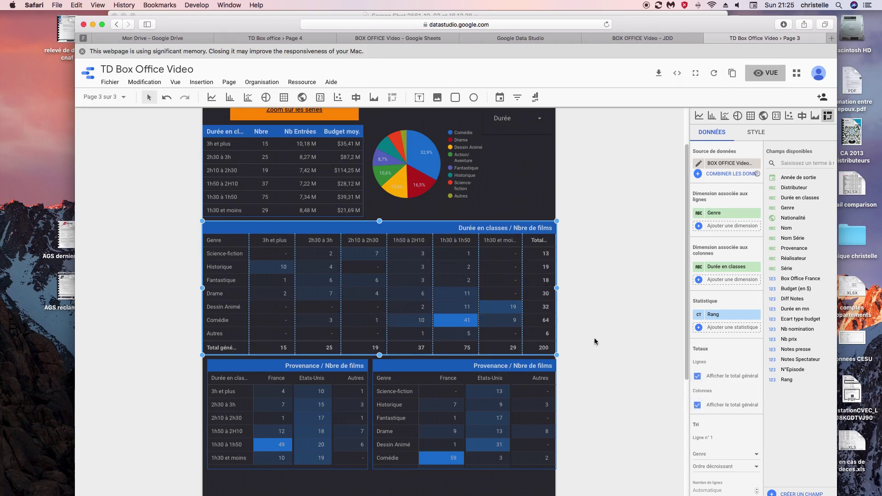
pyautogui.moveTo(524, 236); pyautogui.dragTo(526, 236)
# - Duplicate the orange "Zoom sur les séries" text box and bring the copy down to the Provenance pivot tables
pyautogui.moveTo(685, 338); pyautogui.dragTo(679, 297)
pyautogui.click(295, 172)
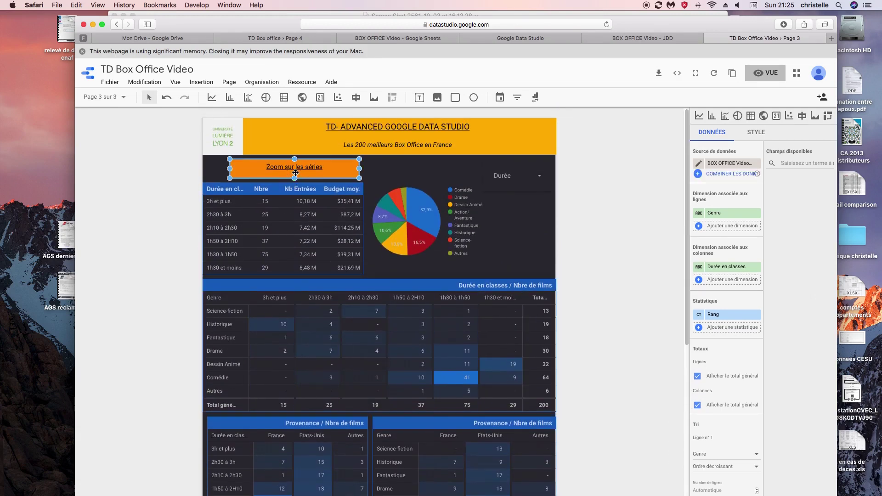
pyautogui.rightClick(296, 173)
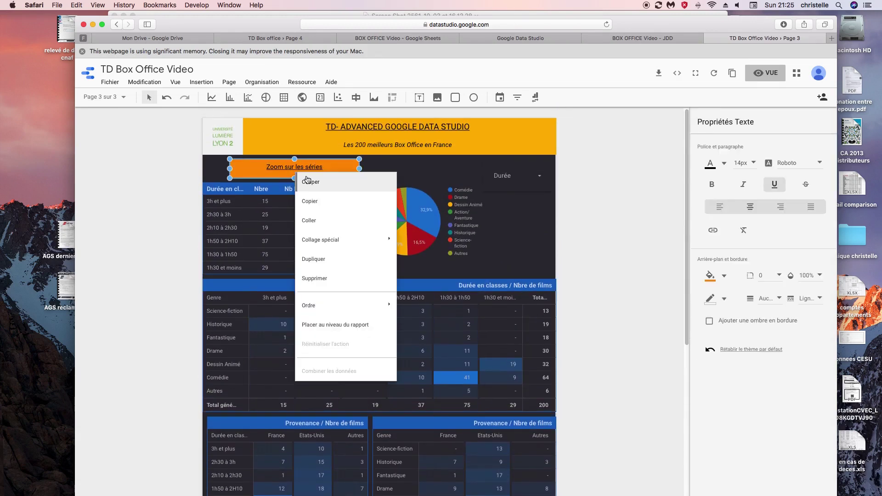
pyautogui.click(316, 260)
pyautogui.moveTo(362, 169); pyautogui.dragTo(364, 469)
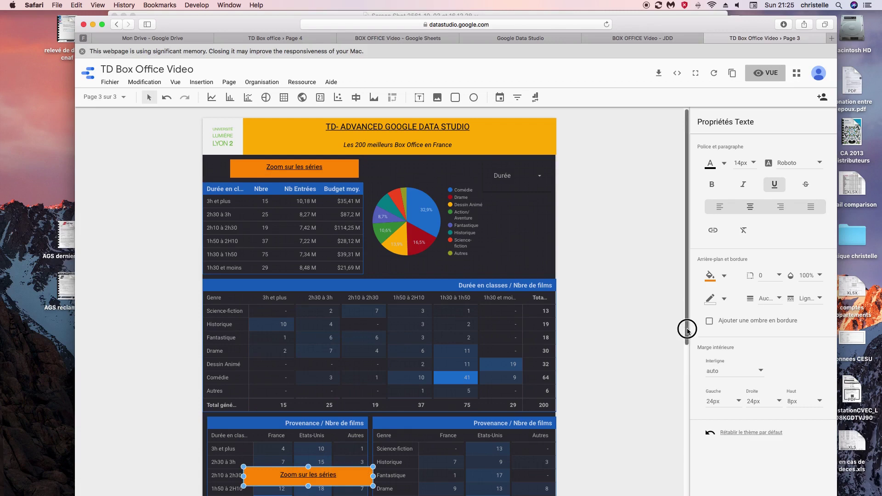
# - Move the duplicated orange text box just below the Provenance pivot tables and change its text to "Classement des Nominations"
pyautogui.moveTo(687, 329); pyautogui.dragTo(692, 469)
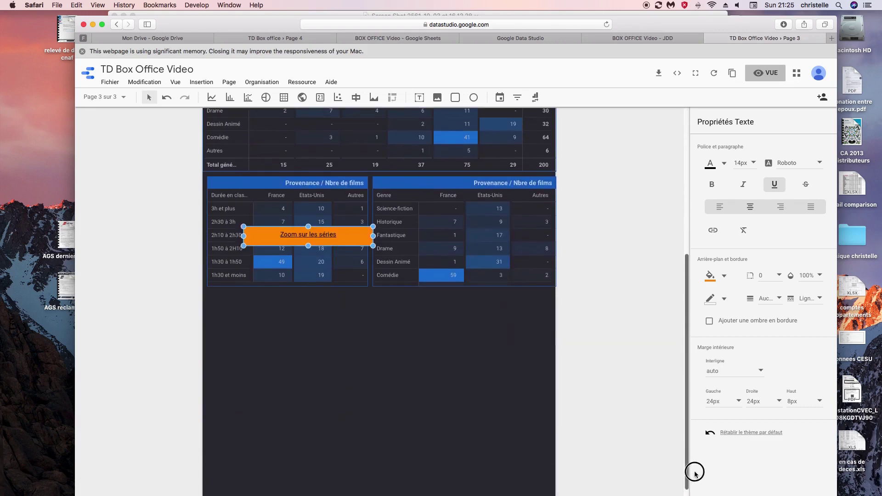
pyautogui.click(345, 247)
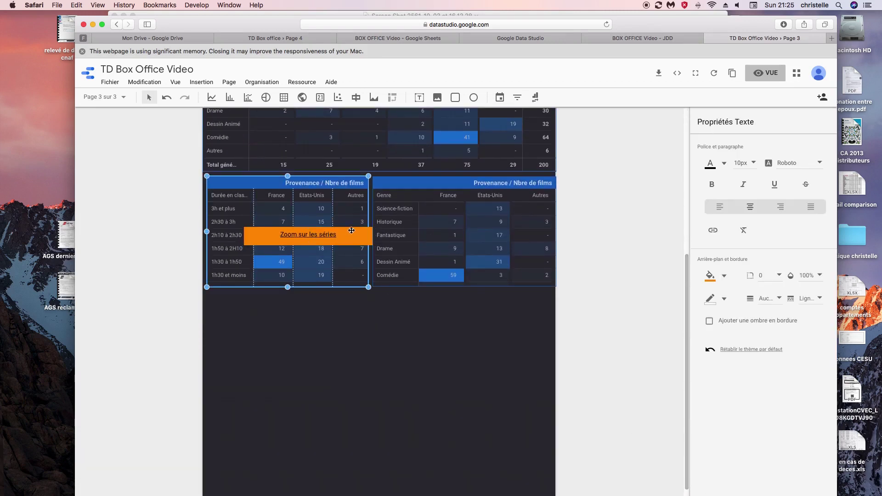
pyautogui.click(354, 231)
pyautogui.moveTo(358, 227); pyautogui.dragTo(244, 308)
pyautogui.write('Cl')
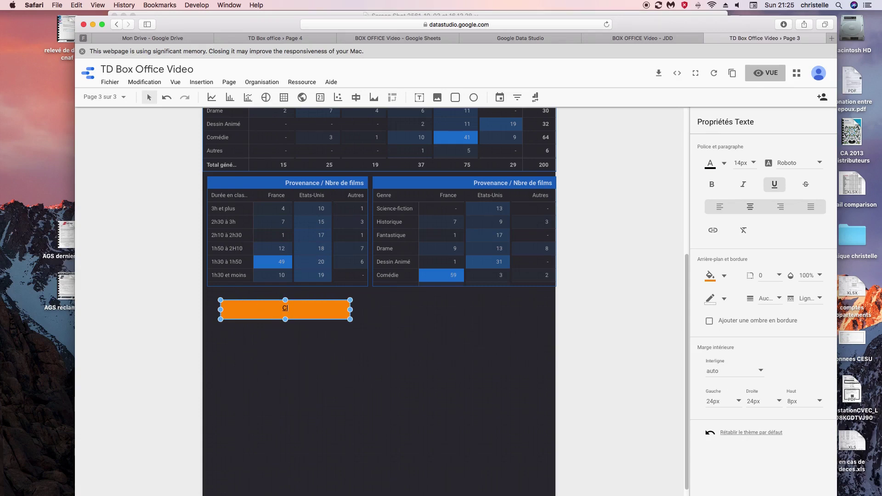
pyautogui.write('assement des Nominations')
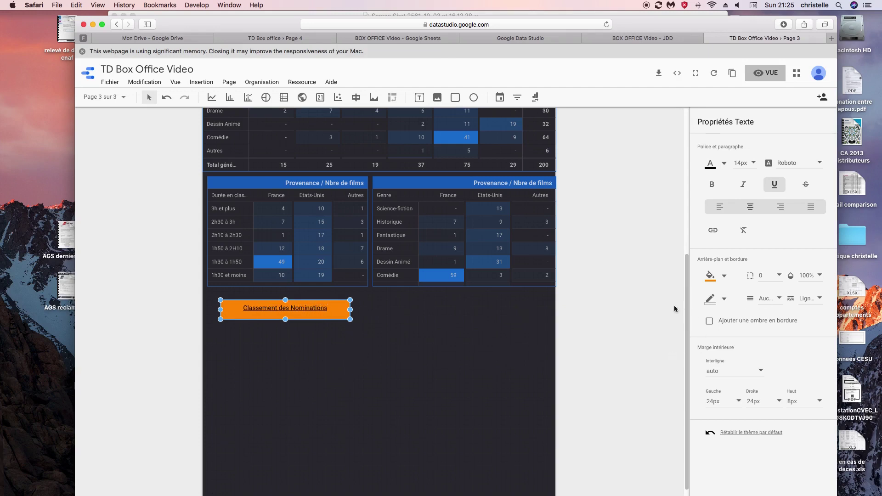
pyautogui.scroll(-1, 683, 376)
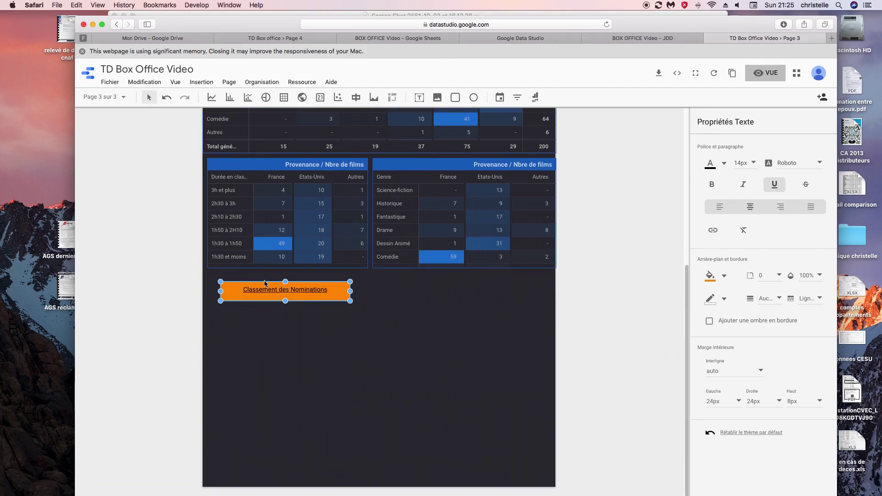
pyautogui.moveTo(264, 281); pyautogui.dragTo(264, 277)
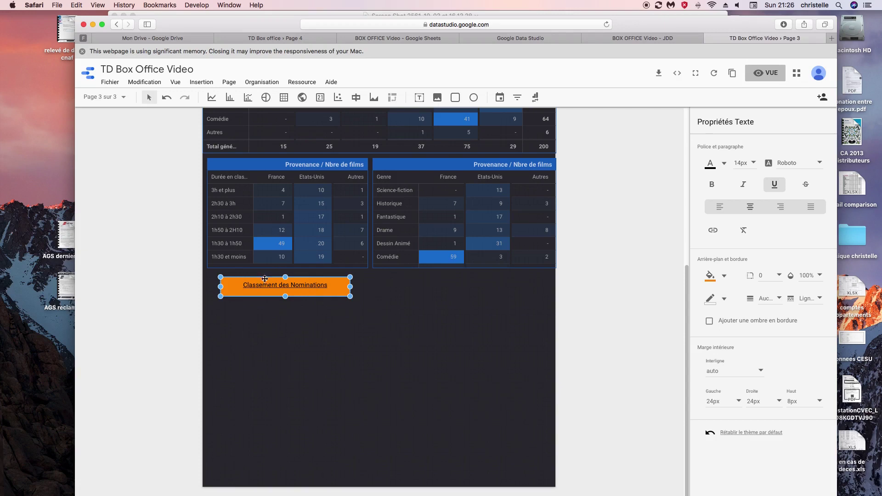
# - Insert a table of Nom with Nb nomination and Rang metrics below the "Classement des Nominations" box, and widen its Nom column
pyautogui.click(284, 100)
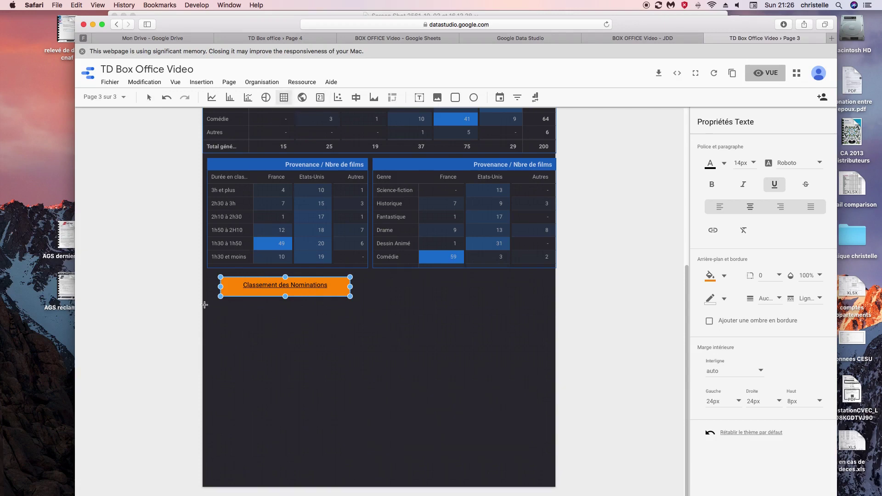
pyautogui.moveTo(205, 305); pyautogui.dragTo(379, 482)
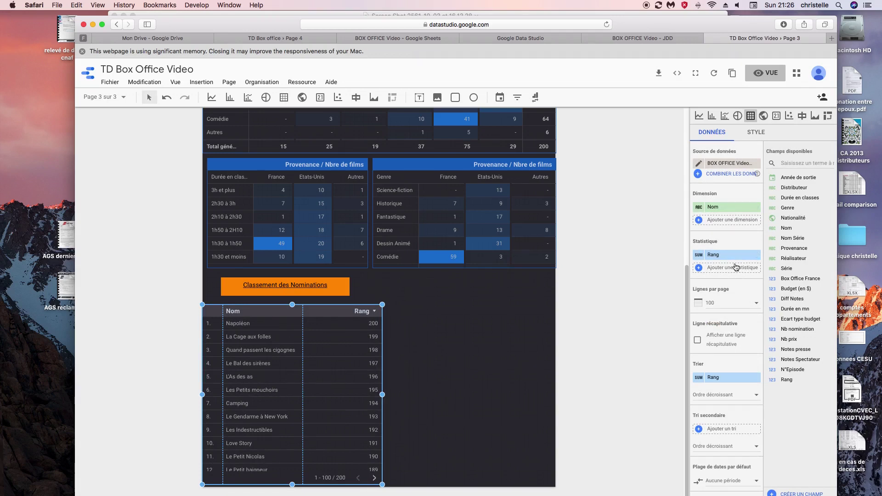
pyautogui.moveTo(802, 332); pyautogui.dragTo(730, 257)
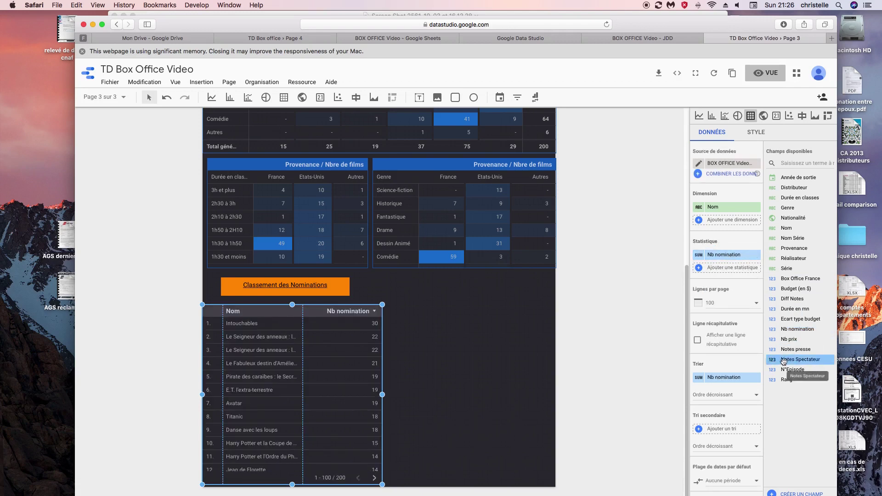
pyautogui.moveTo(789, 379); pyautogui.dragTo(720, 274)
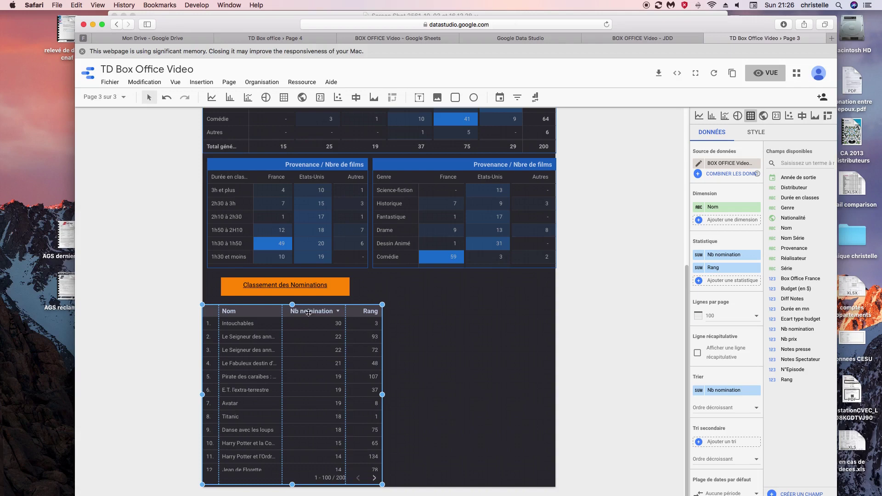
pyautogui.moveTo(282, 316); pyautogui.dragTo(302, 316)
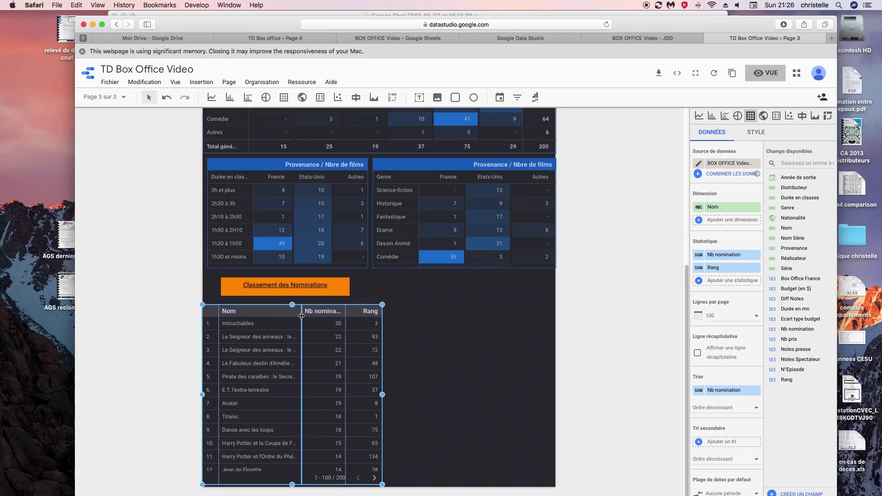
pyautogui.moveTo(302, 316); pyautogui.dragTo(301, 315)
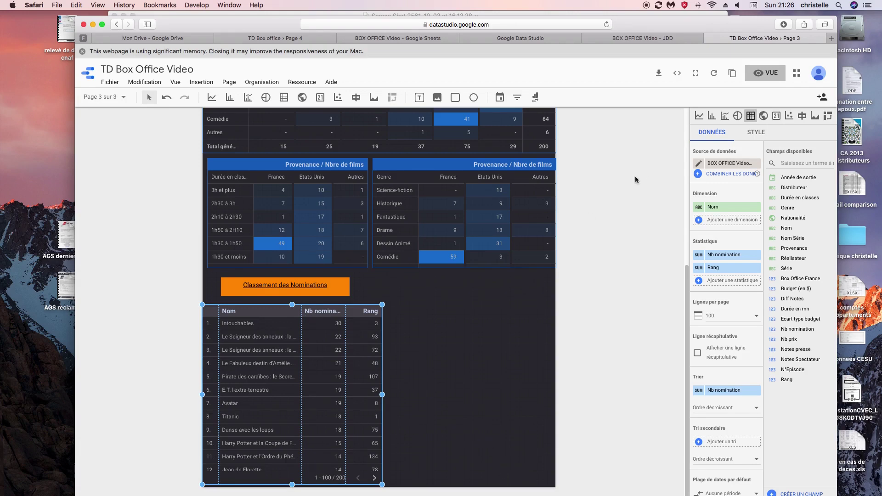
# - Give the nominations table a dark blue header, hide its pagination, and extend its upper edge closer to the orange title
pyautogui.click(757, 135)
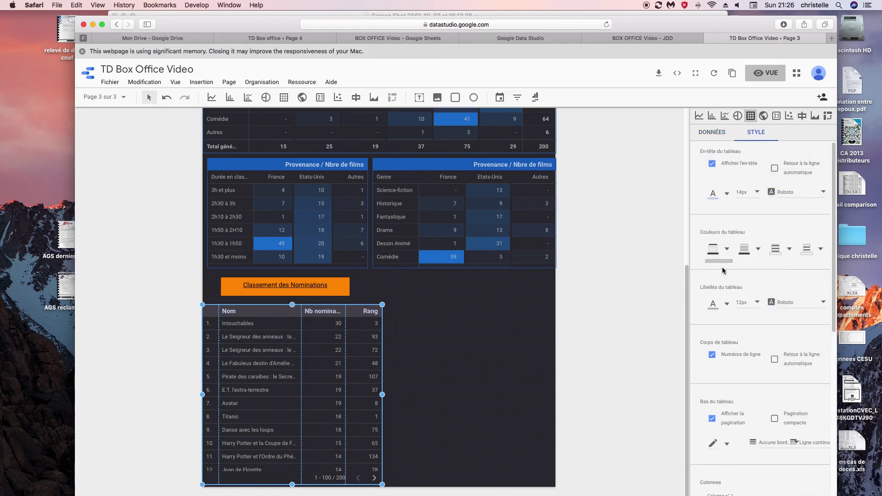
pyautogui.click(726, 249)
pyautogui.click(779, 297)
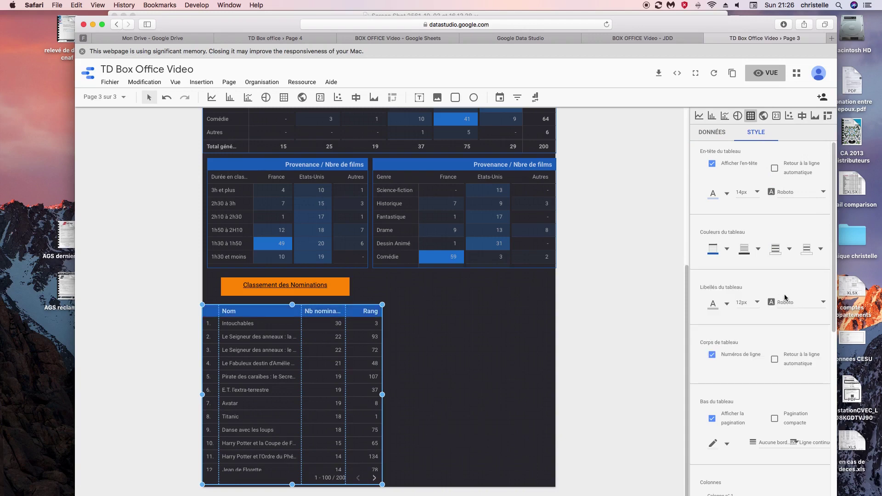
pyautogui.scroll(-5, 822, 338)
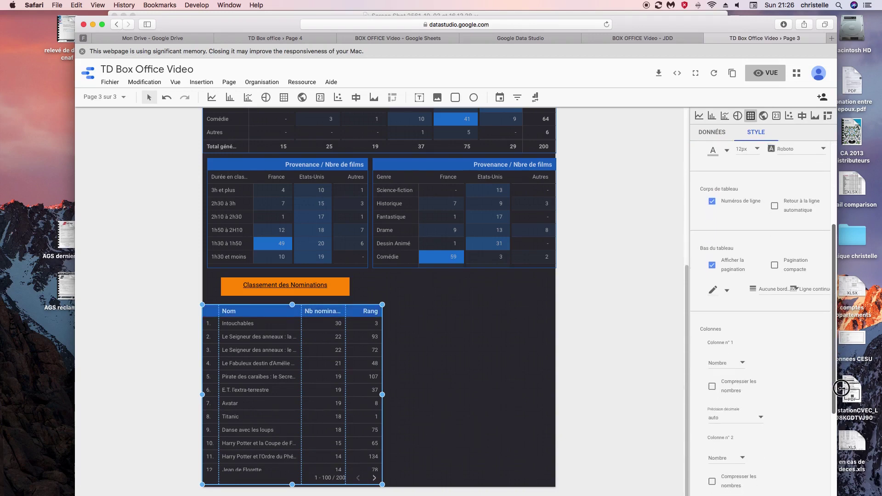
pyautogui.click(712, 211)
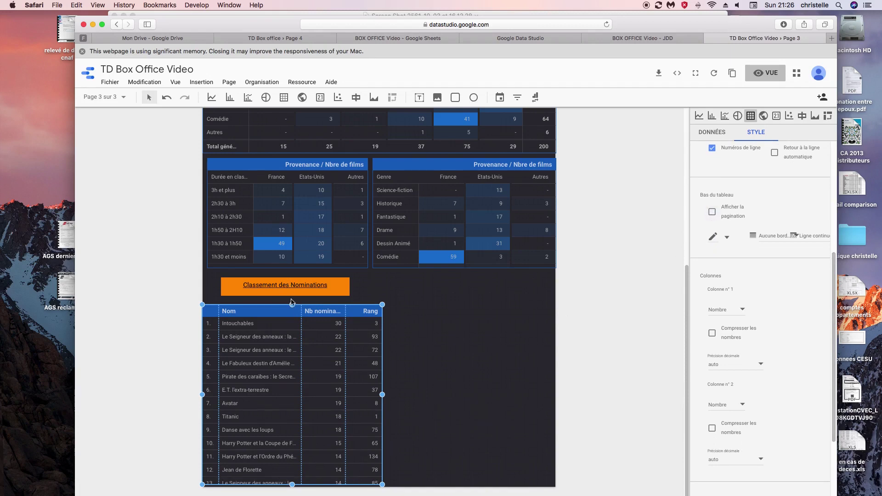
pyautogui.moveTo(292, 304); pyautogui.dragTo(292, 299)
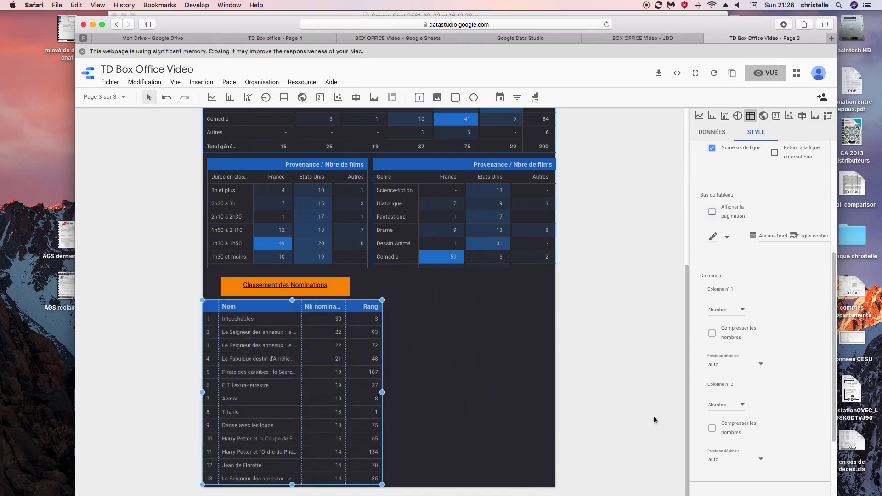
# - Add a dark blue border to the nominations table, narrow the table slightly, and widen its Nom column
pyautogui.moveTo(833, 340); pyautogui.dragTo(833, 401)
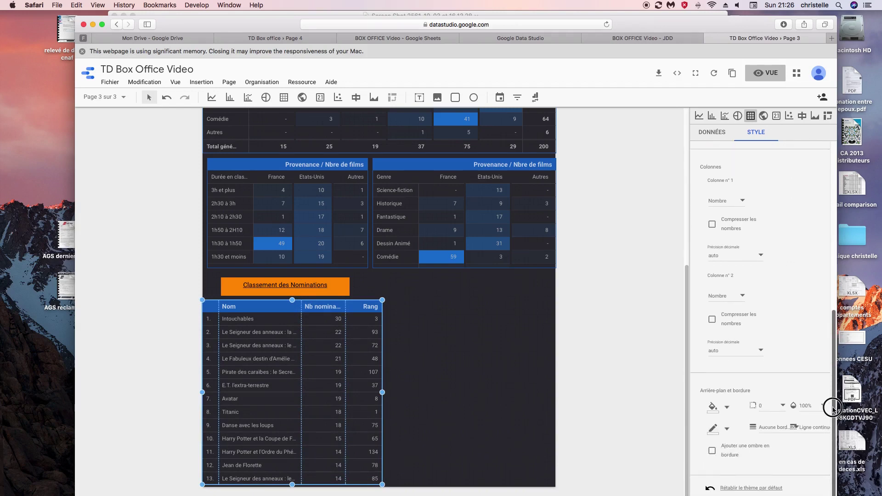
pyautogui.click(728, 431)
pyautogui.click(779, 463)
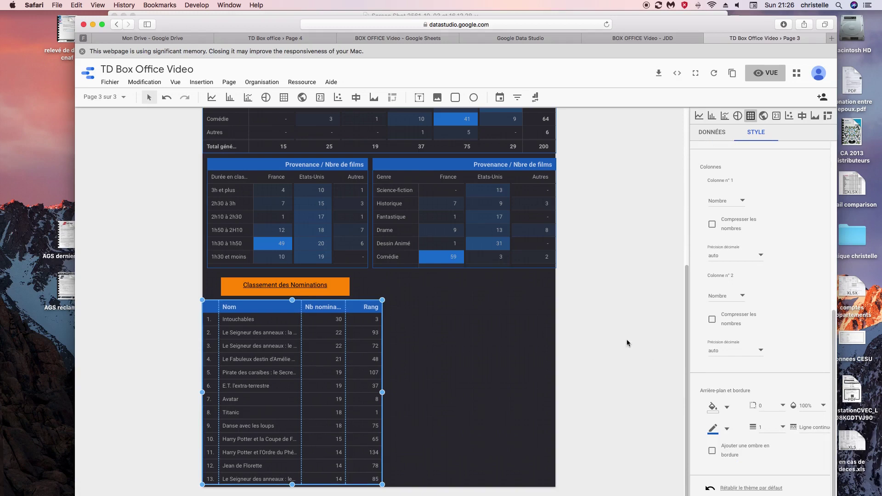
pyautogui.moveTo(382, 300); pyautogui.dragTo(372, 301)
pyautogui.moveTo(297, 307); pyautogui.dragTo(307, 307)
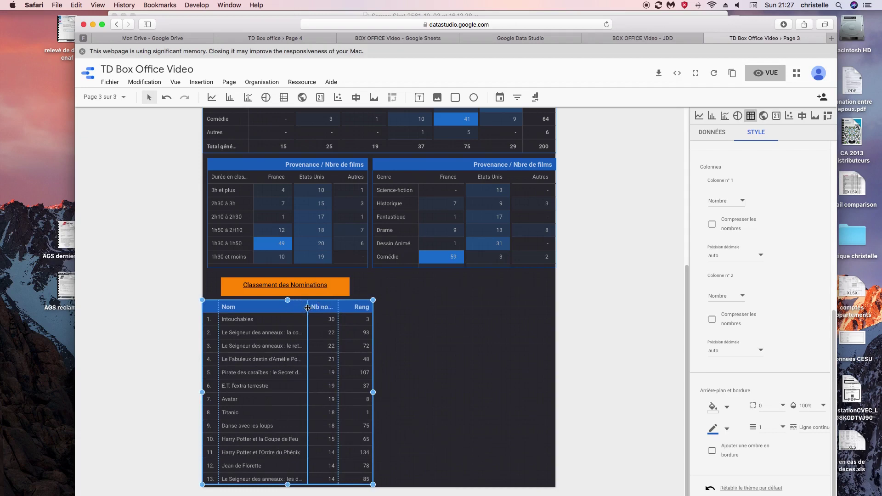
pyautogui.moveTo(307, 307); pyautogui.dragTo(307, 308)
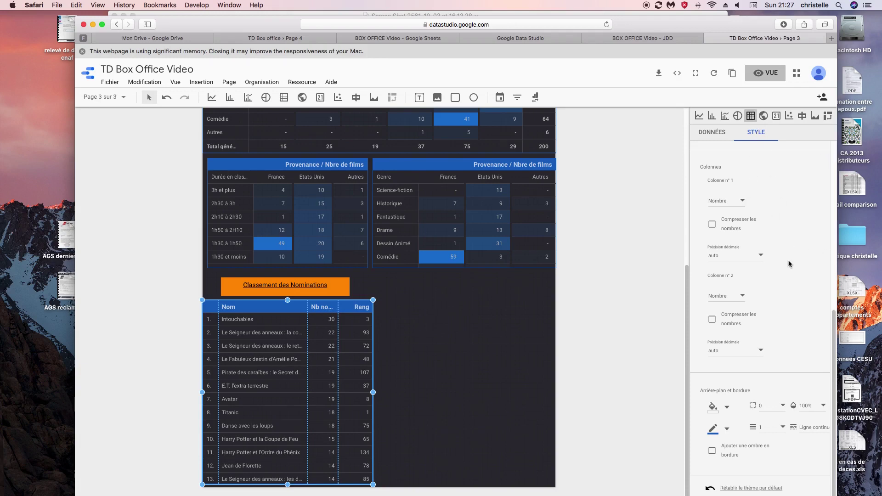
# - Color the nominations table's odd rows blue and even rows pale blue, with black label text
pyautogui.moveTo(834, 345); pyautogui.dragTo(822, 184)
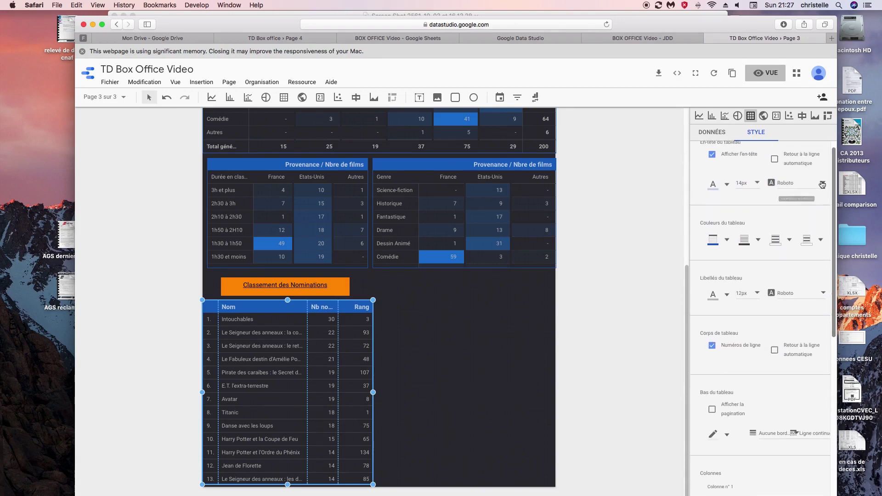
pyautogui.click(789, 240)
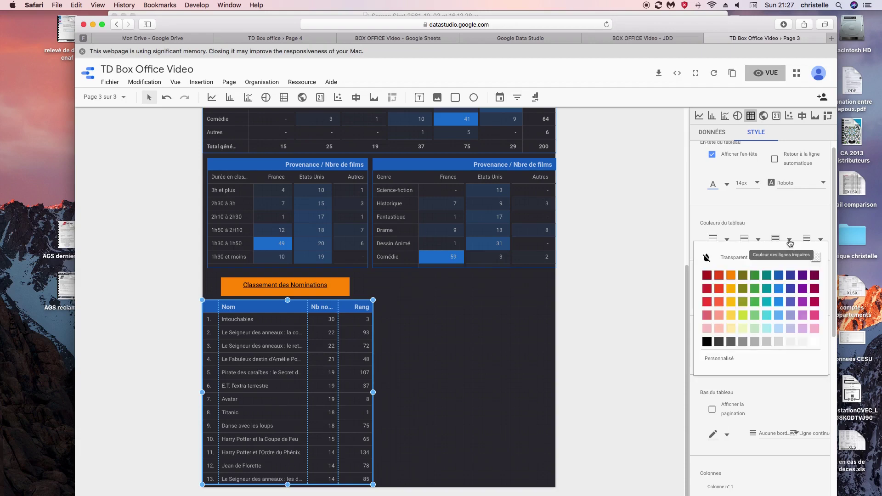
pyautogui.click(781, 302)
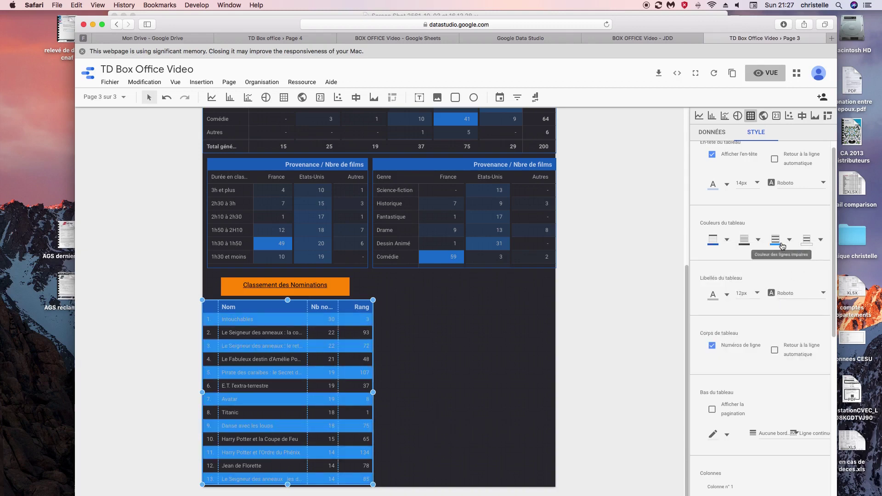
pyautogui.click(820, 241)
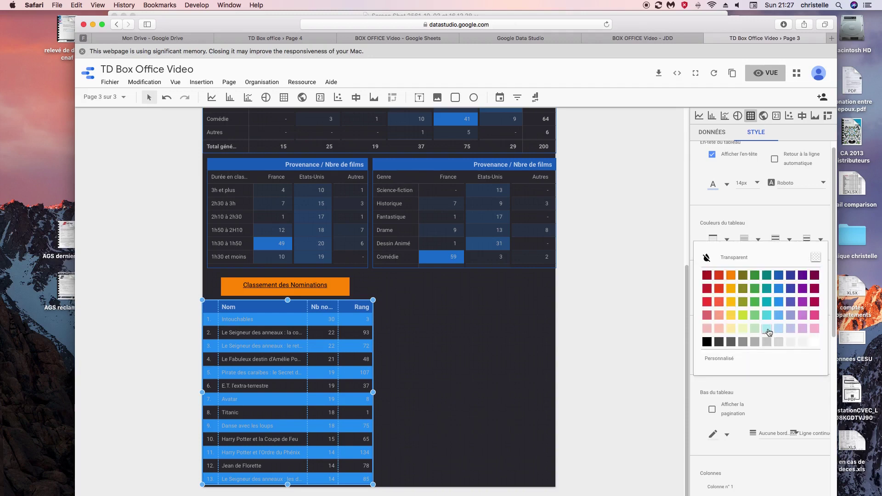
pyautogui.click(769, 330)
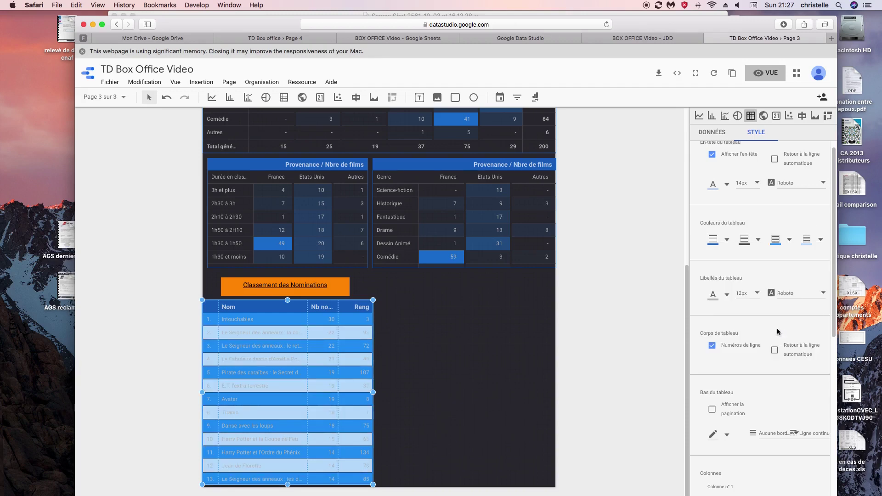
pyautogui.click(726, 294)
pyautogui.click(707, 376)
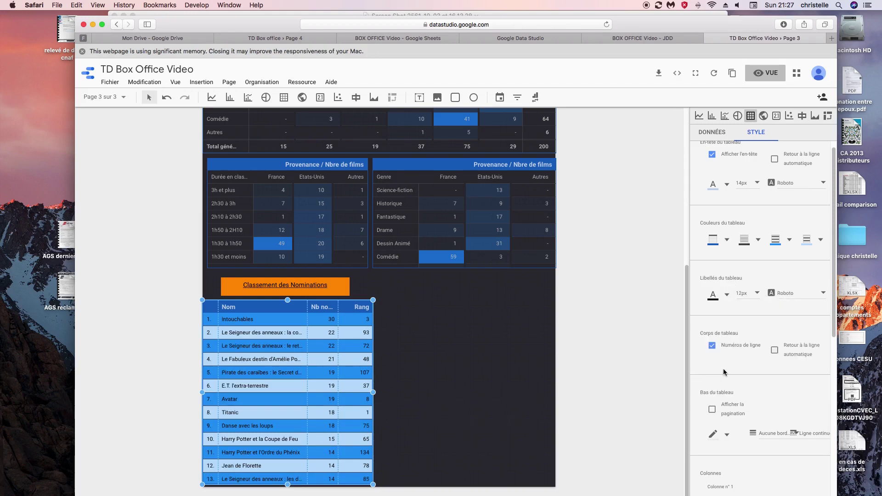
pyautogui.click(442, 336)
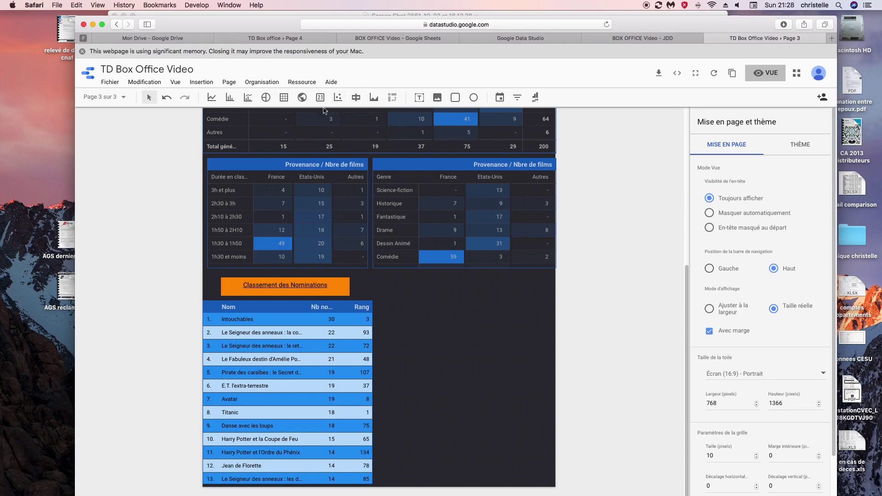
# - Insert a scatter chart beside the nominations table with Nb nomination as X and Nb prix as Y, sized to fill the space
pyautogui.click(339, 98)
pyautogui.moveTo(383, 301); pyautogui.dragTo(553, 446)
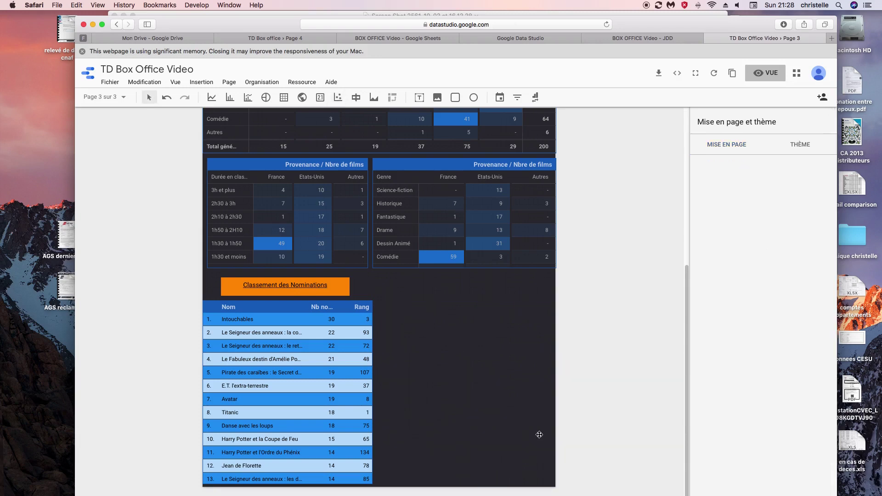
pyautogui.moveTo(384, 371); pyautogui.dragTo(379, 374)
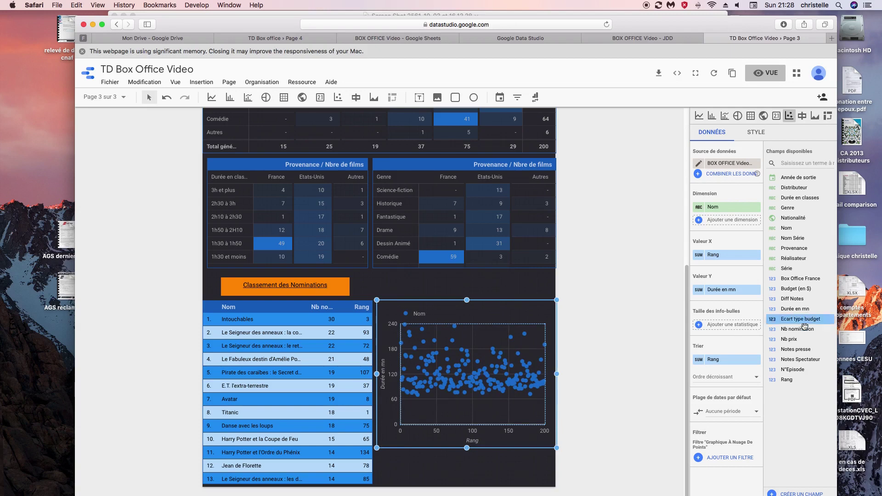
pyautogui.moveTo(791, 330); pyautogui.dragTo(723, 257)
pyautogui.moveTo(789, 339); pyautogui.dragTo(715, 293)
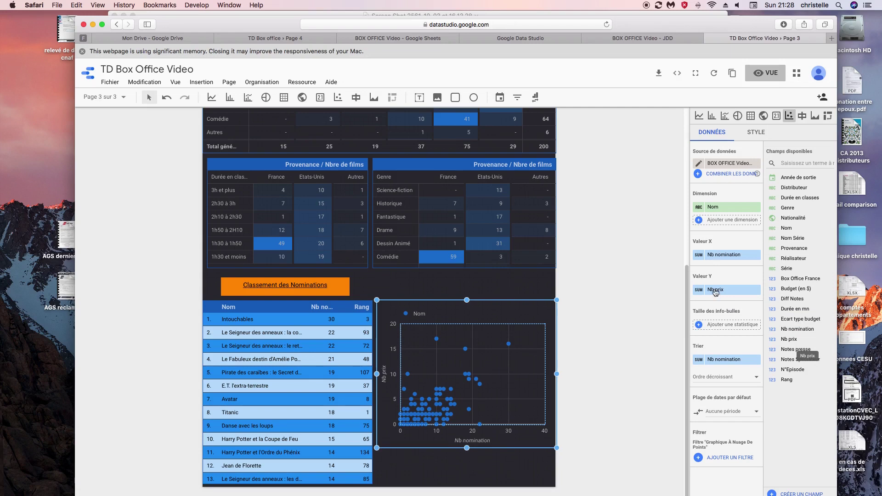
pyautogui.moveTo(466, 450); pyautogui.dragTo(467, 452)
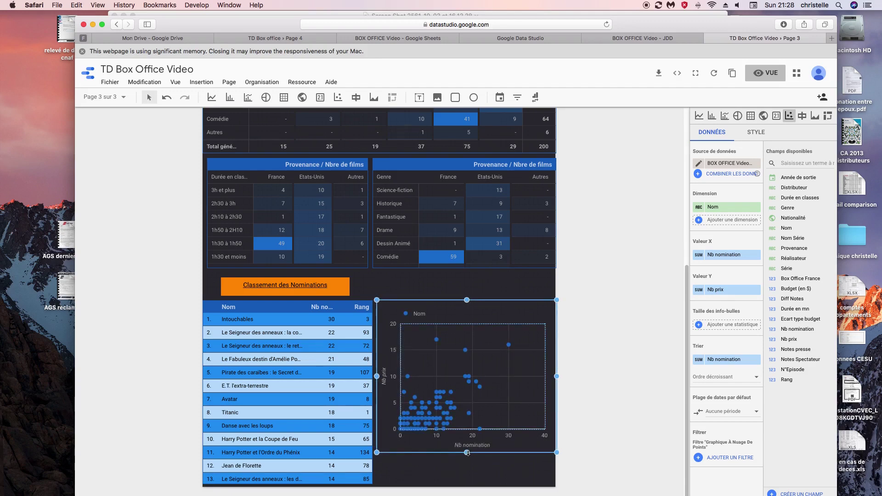
# - Add a Linéaire trend line to the Nb nomination / Nb prix scatter chart
pyautogui.click(755, 134)
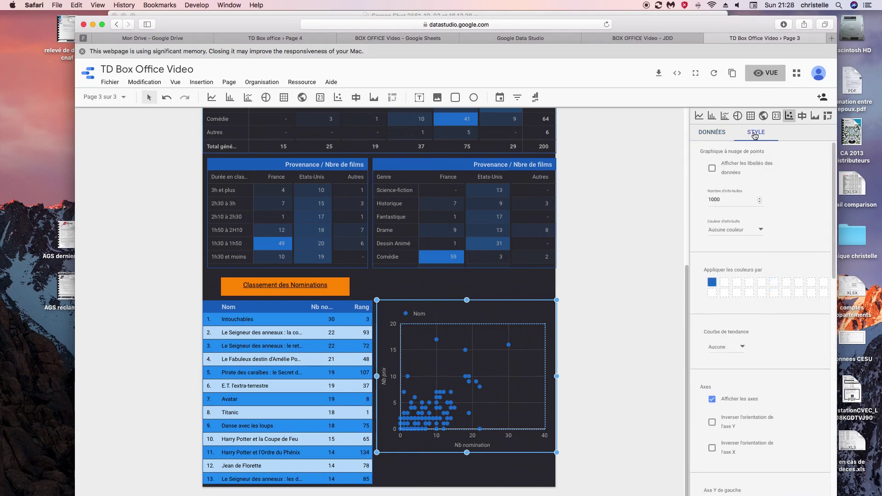
pyautogui.click(741, 348)
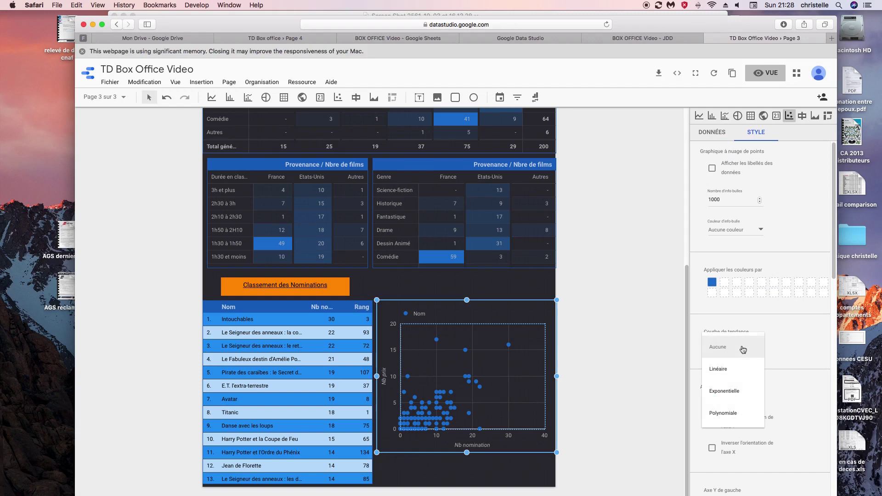
pyautogui.click(729, 370)
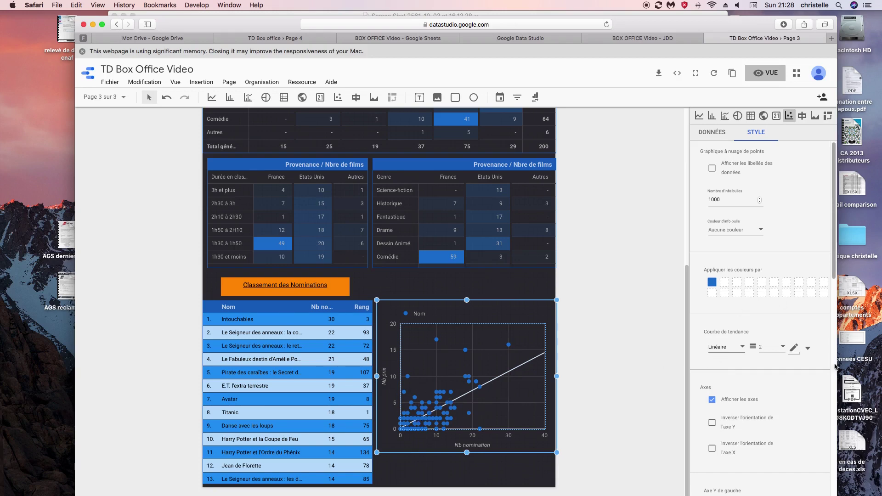
# - Try a minimum value of 5 for the scatter chart's left Y axis
pyautogui.moveTo(835, 270); pyautogui.dragTo(824, 367)
pyautogui.doubleClick(709, 270)
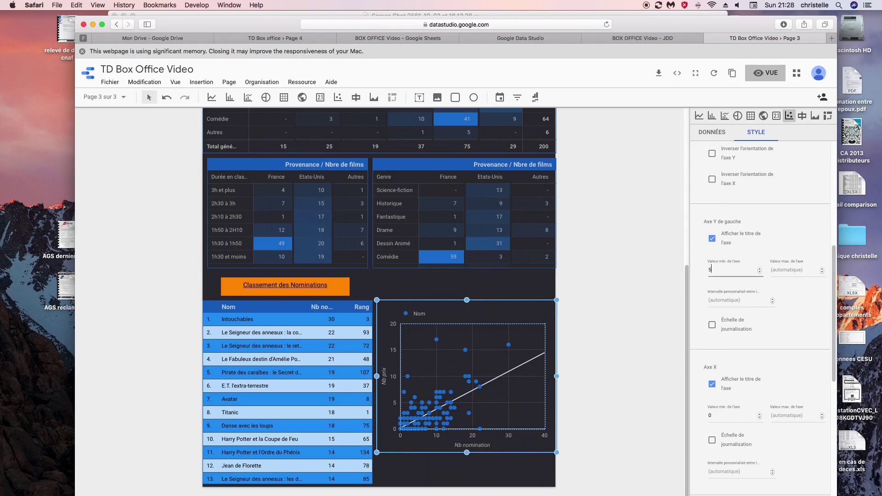
pyautogui.write('5')
pyautogui.click(834, 260)
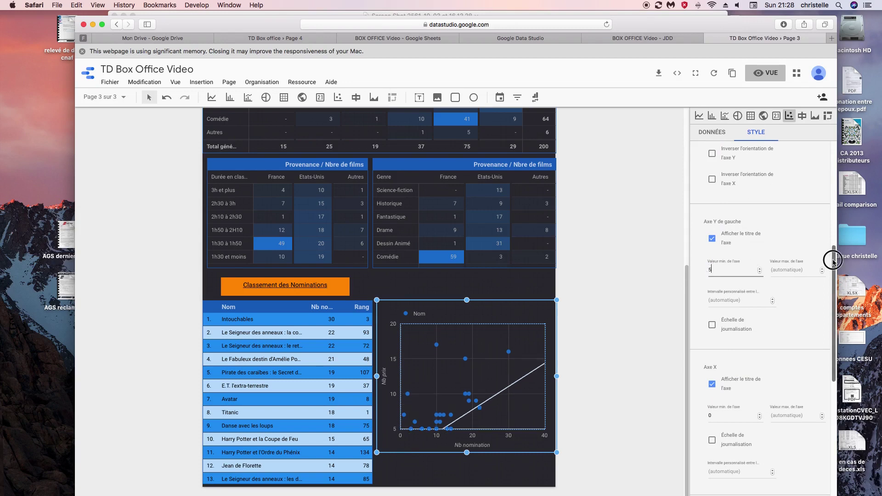
# - Set the scatter chart's left Y axis minimum to 2 and its X axis minimum to 5
pyautogui.moveTo(719, 269); pyautogui.dragTo(703, 268)
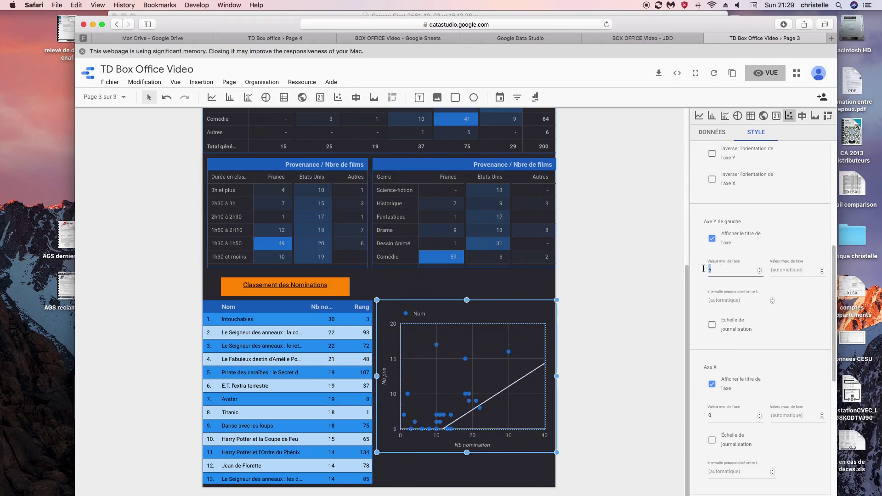
pyautogui.write('2')
pyautogui.click(834, 252)
pyautogui.moveTo(835, 253); pyautogui.dragTo(829, 287)
pyautogui.click(708, 292)
pyautogui.write('5')
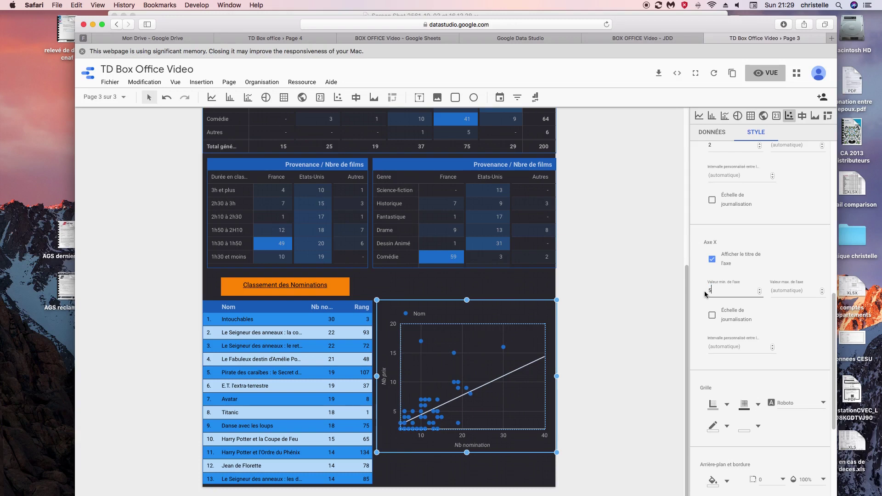
# - Color the scatter chart's trend line dark red
pyautogui.moveTo(833, 308); pyautogui.dragTo(837, 203)
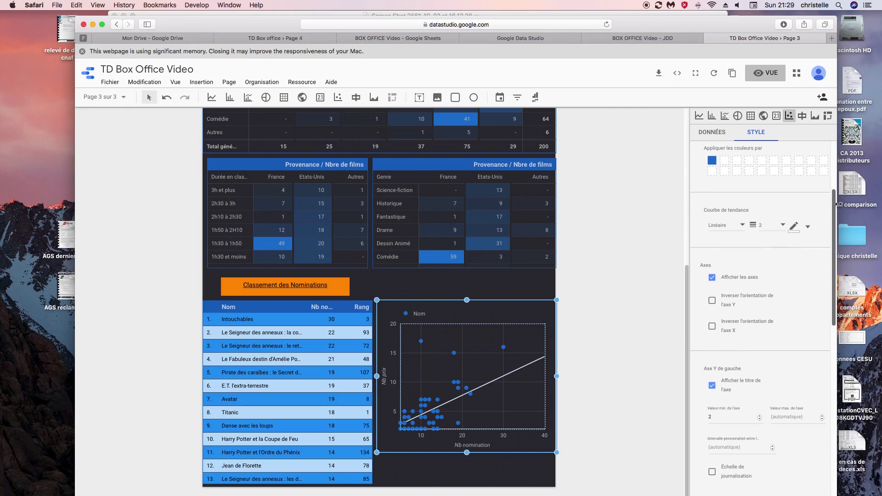
pyautogui.click(808, 228)
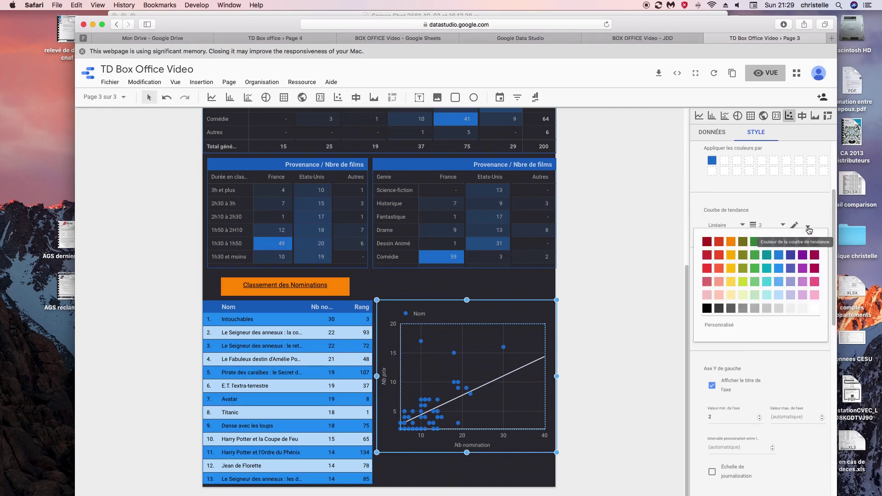
pyautogui.click(707, 259)
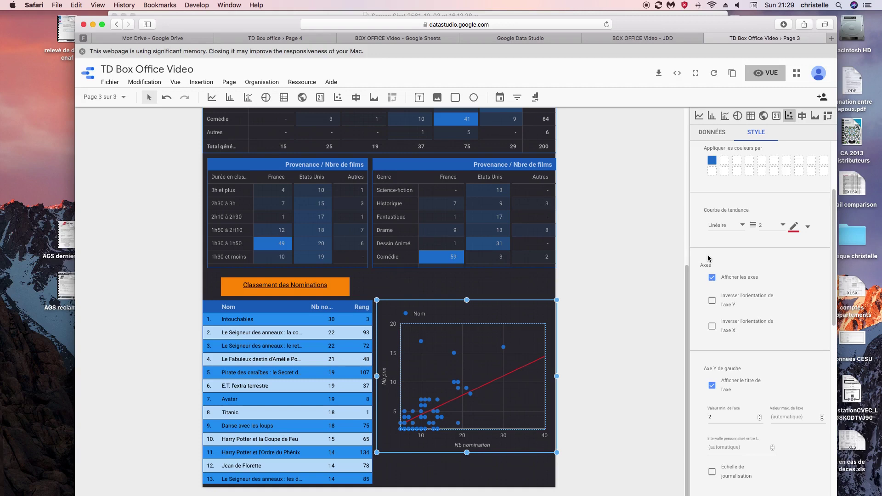
# - Try displaying the data labels on the scatter chart's points, then hide them again
pyautogui.scroll(5, 834, 205)
pyautogui.click(713, 169)
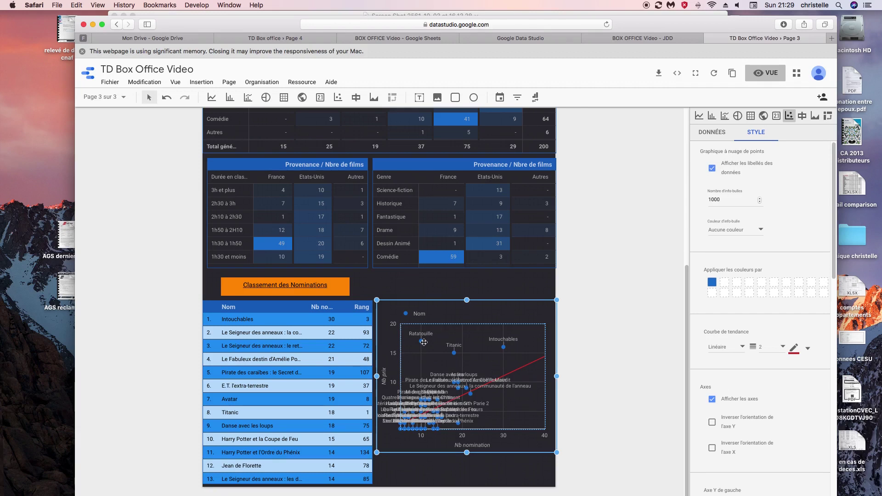
pyautogui.click(713, 170)
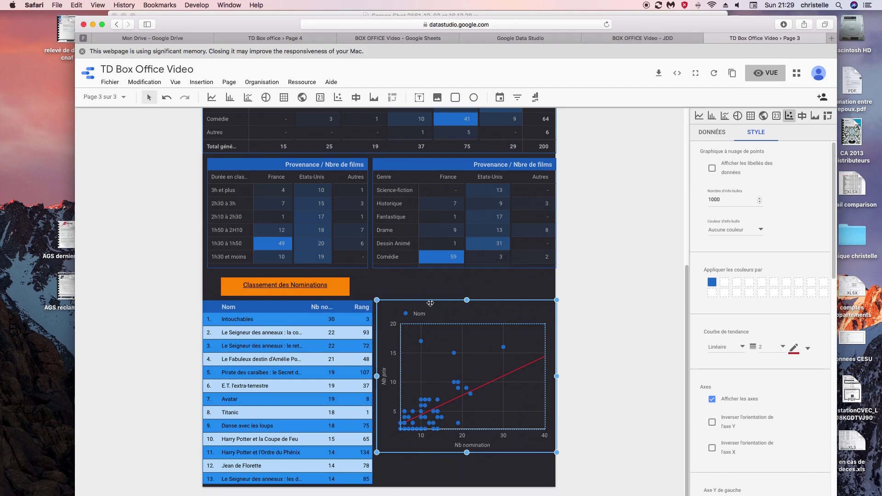
# - Move the scatter chart up beside the Classement des Nominations title and reduce its height
pyautogui.click(434, 288)
pyautogui.click(476, 302)
pyautogui.moveTo(476, 301); pyautogui.dragTo(473, 274)
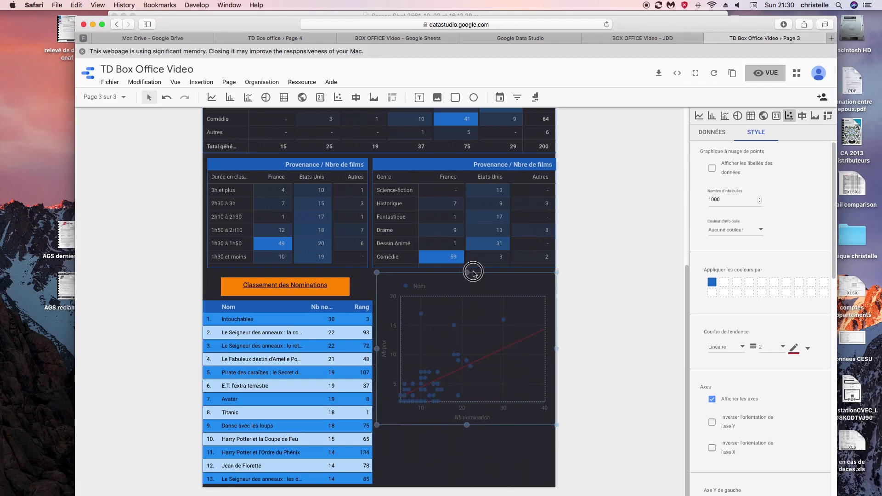
pyautogui.moveTo(468, 426); pyautogui.dragTo(466, 397)
# - Duplicate the scatter chart and move the copy down below the original
pyautogui.click(458, 354)
pyautogui.rightClick(458, 354)
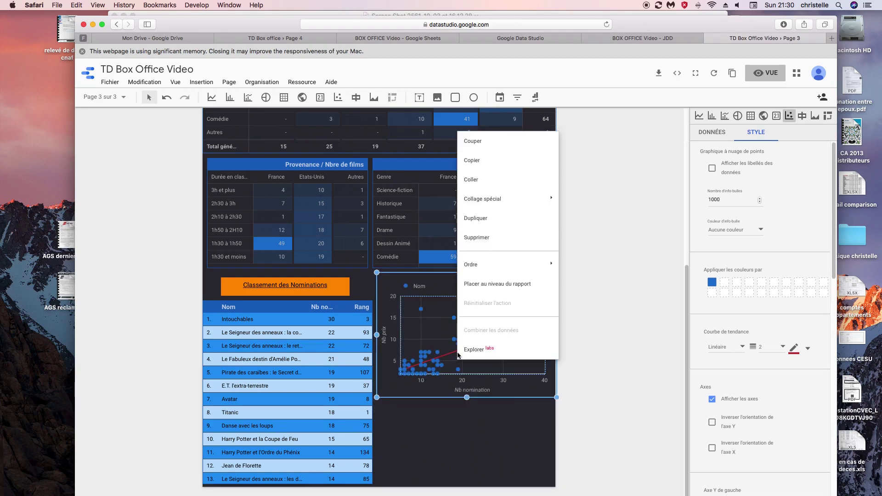
pyautogui.click(490, 219)
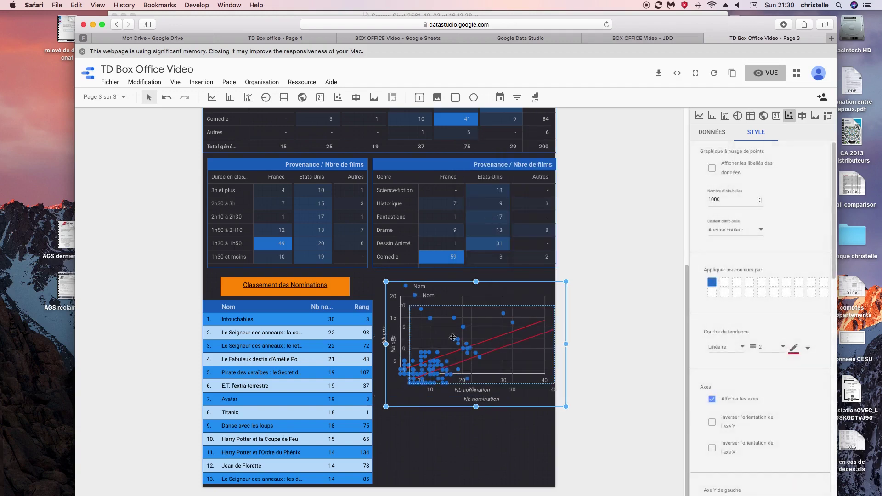
pyautogui.moveTo(461, 286); pyautogui.dragTo(461, 347)
# - Stack the two scatter charts beside the nominations table, shrinking the upper one and aligning the copy beneath it
pyautogui.moveTo(450, 301); pyautogui.dragTo(452, 289)
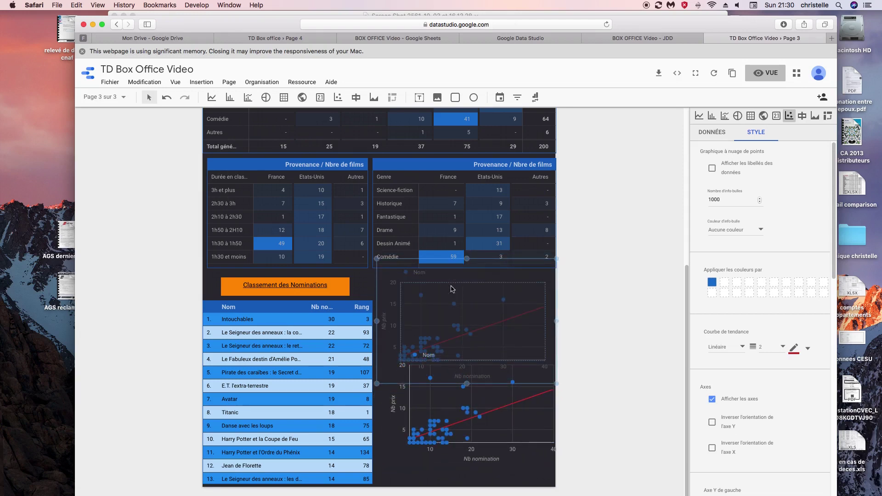
pyautogui.moveTo(466, 414); pyautogui.dragTo(452, 432)
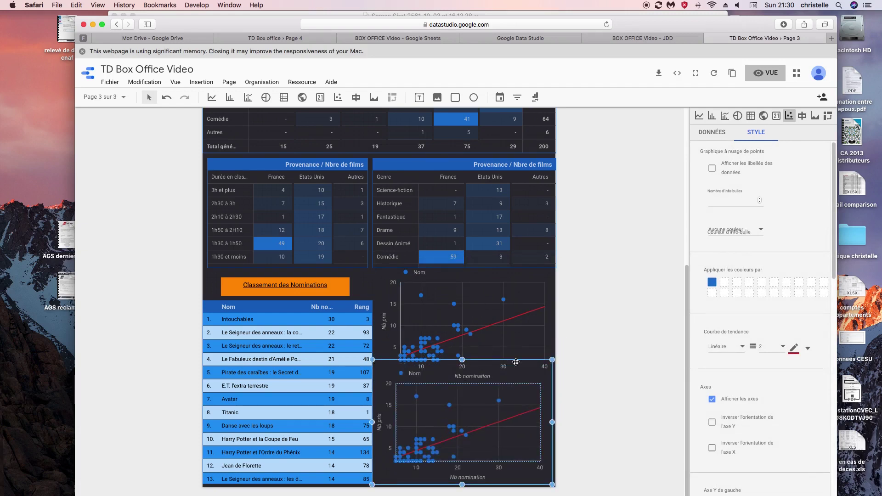
pyautogui.click(551, 290)
pyautogui.moveTo(556, 261); pyautogui.dragTo(552, 273)
pyautogui.moveTo(502, 408); pyautogui.dragTo(508, 416)
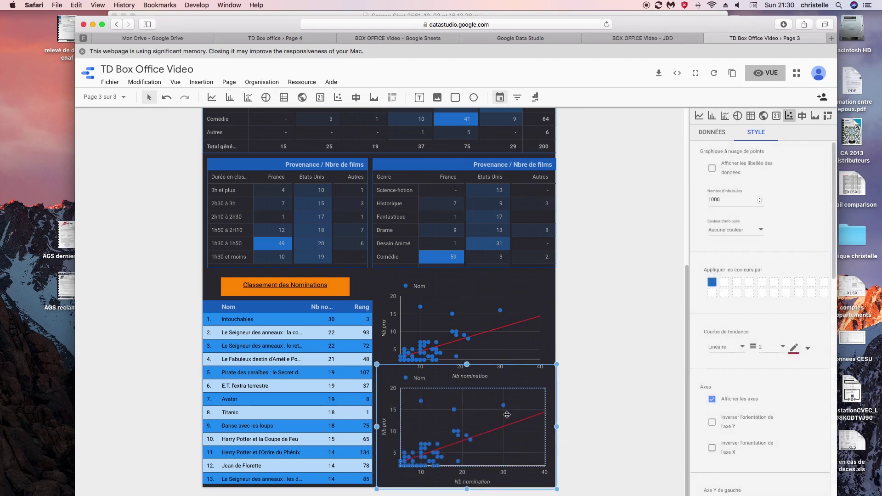
# - Set the lower chart's dimension to Genre and its X value to the Moyenne of Nb nomination, named Moy. Nbre nominations
pyautogui.click(712, 134)
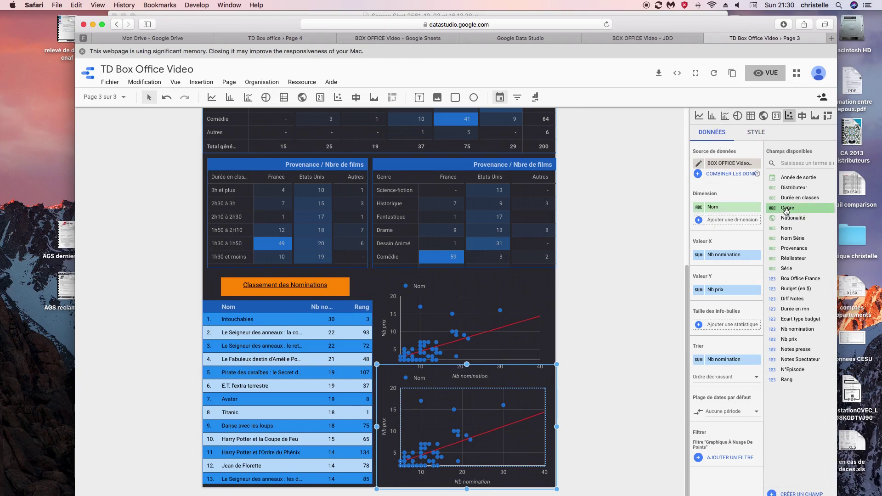
pyautogui.moveTo(782, 212); pyautogui.dragTo(717, 212)
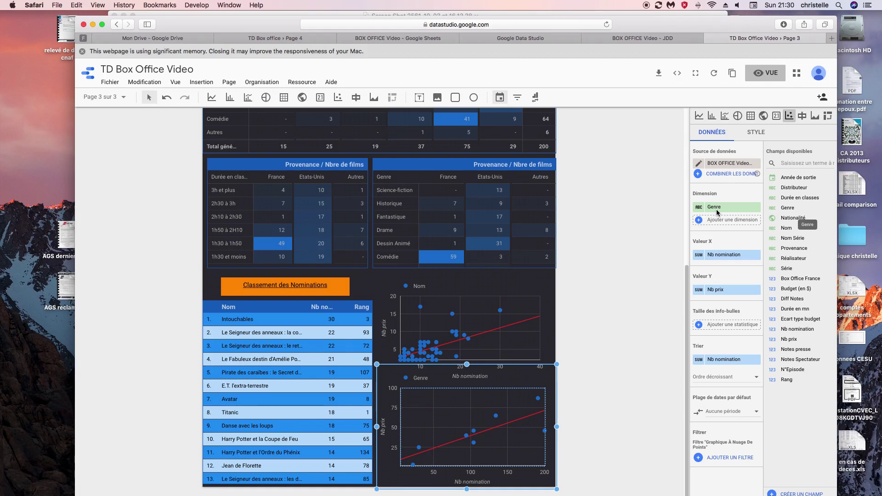
pyautogui.click(699, 256)
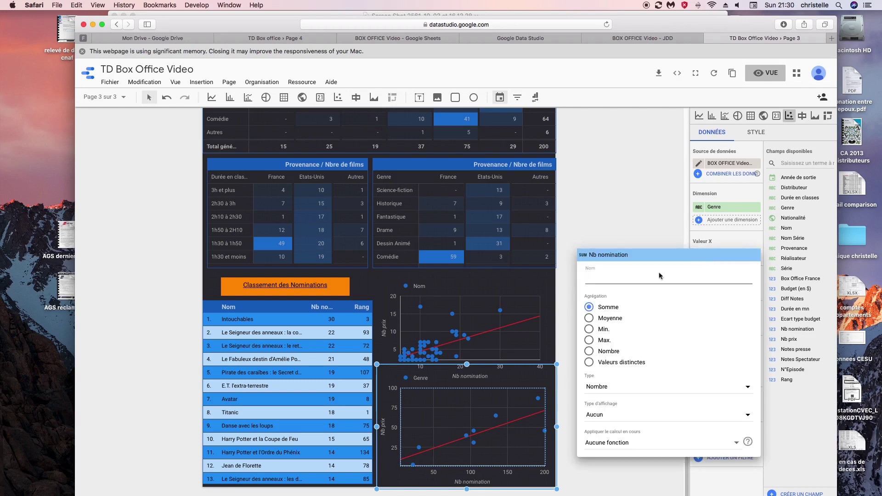
pyautogui.click(590, 318)
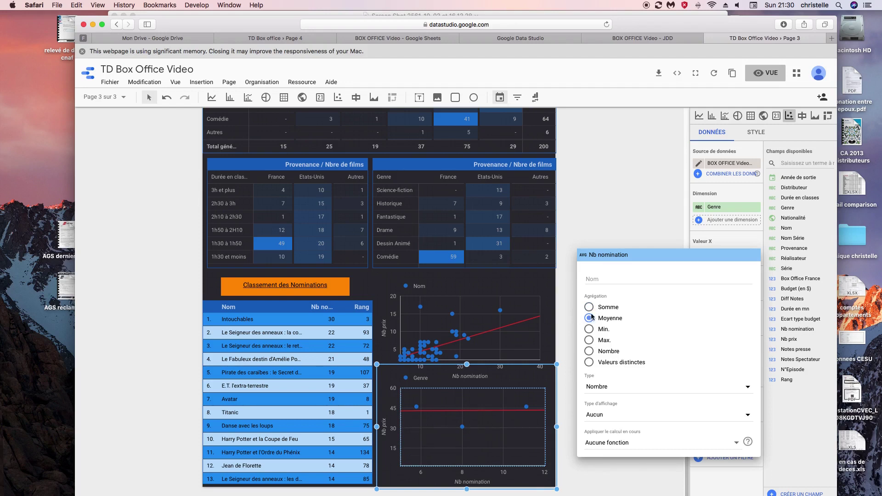
pyautogui.click(598, 279)
pyautogui.write('Mo')
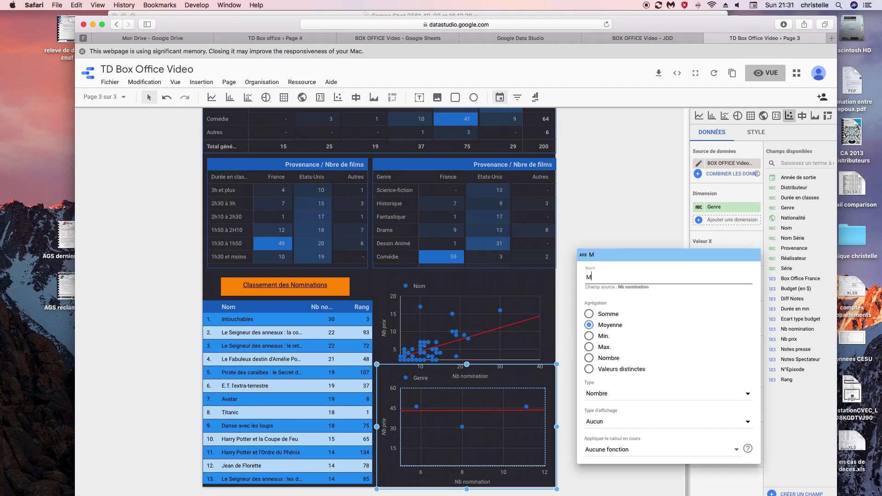
pyautogui.write('Nbre nominations')
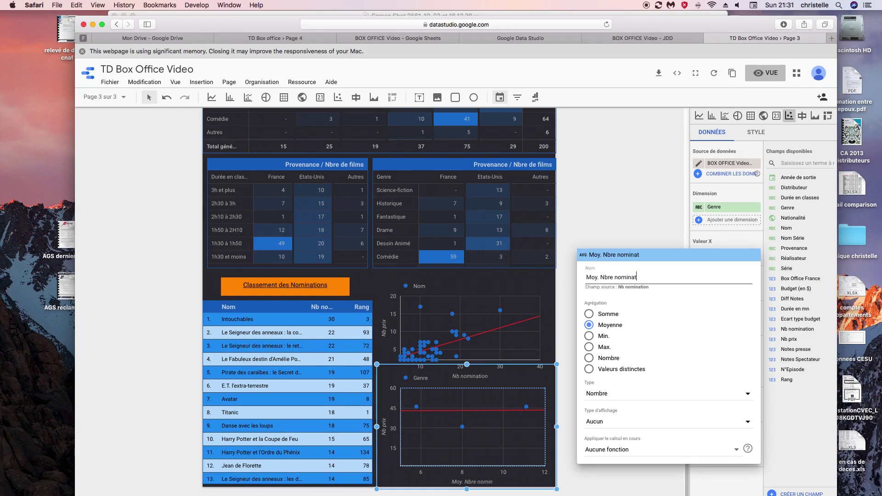
pyautogui.click(595, 216)
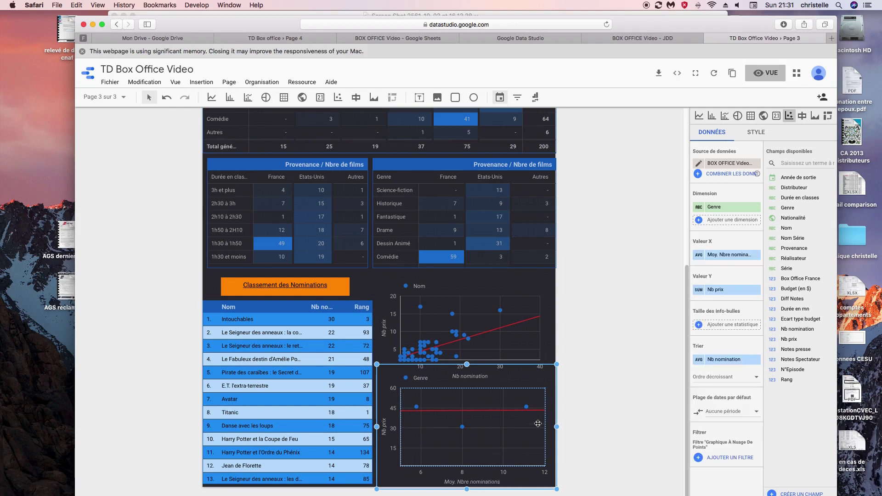
# - Aggregate the lower chart's Nb prix Y value as Moyenne and name it Moy. Nb Prix
pyautogui.click(698, 290)
pyautogui.click(589, 354)
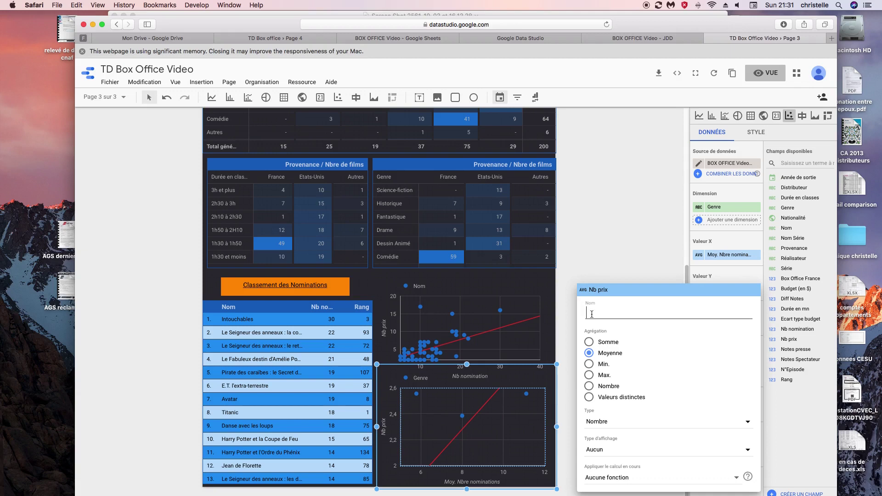
pyautogui.write('Mo')
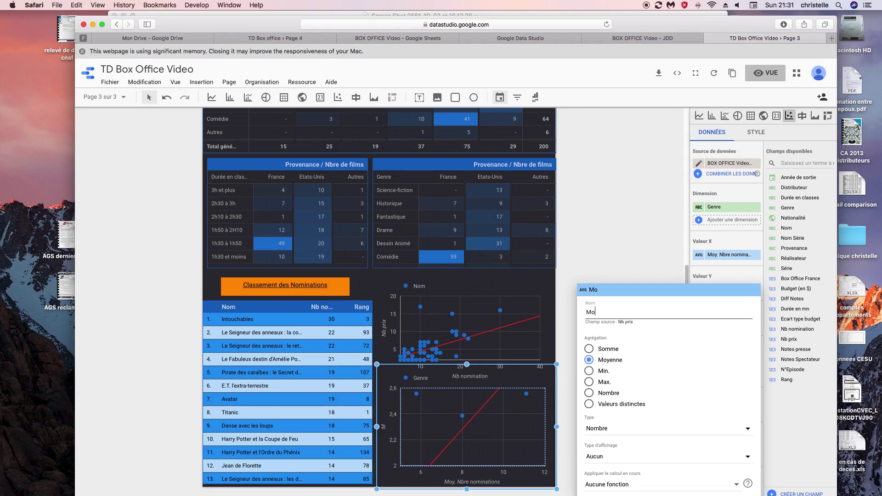
pyautogui.write('y. Nb Prix')
pyautogui.click(602, 270)
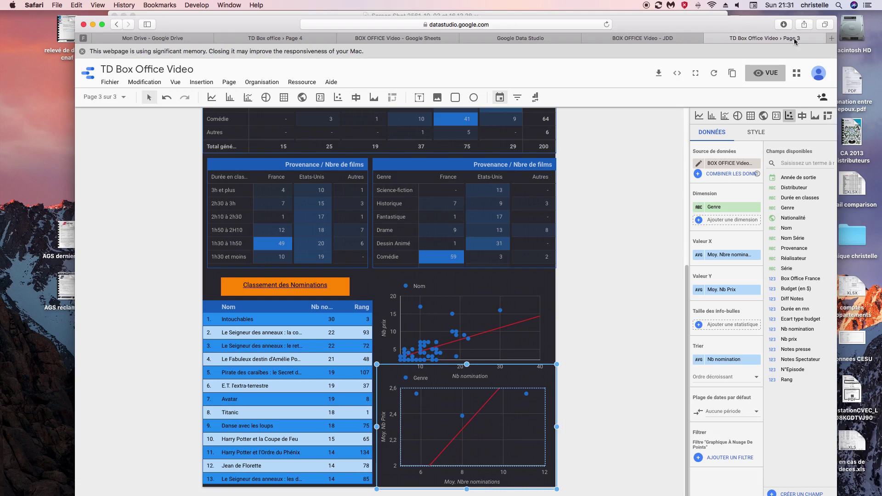
# - Set both the left Y axis and X axis minimums of the Genre scatter chart to 0
pyautogui.click(755, 133)
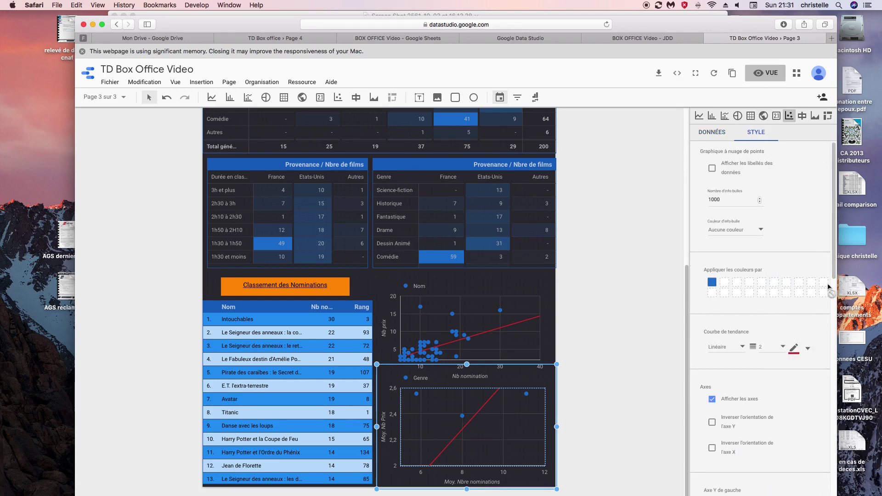
pyautogui.moveTo(831, 269); pyautogui.dragTo(828, 385)
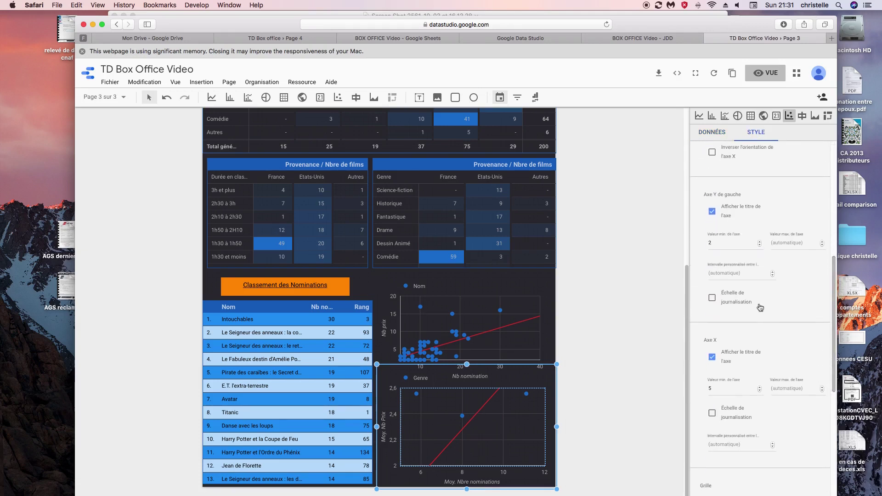
pyautogui.click(759, 247)
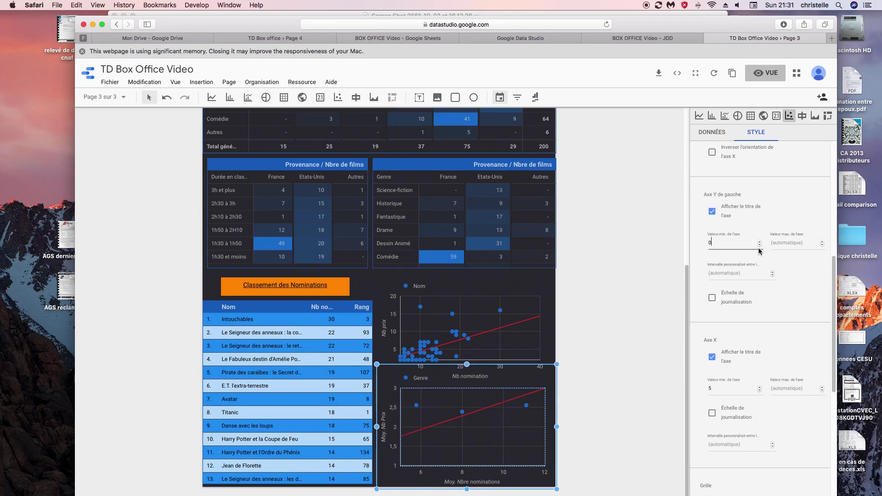
pyautogui.moveTo(833, 321); pyautogui.dragTo(817, 367)
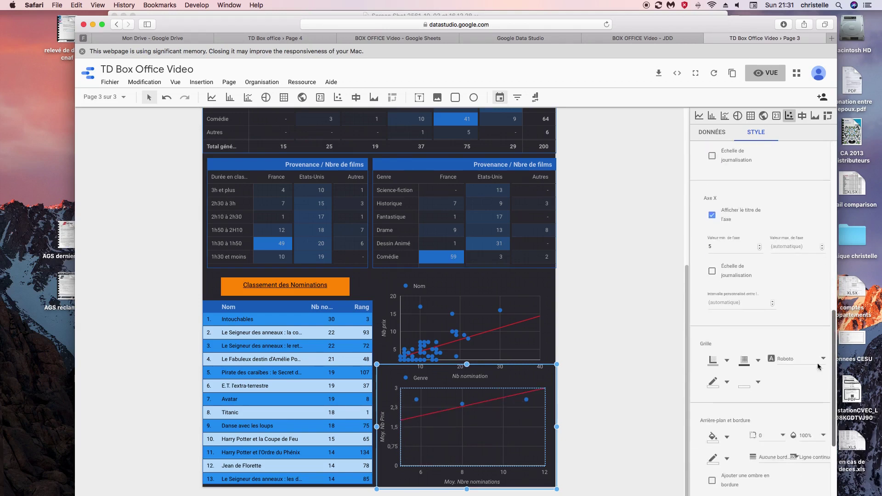
pyautogui.click(759, 249)
pyautogui.click(760, 248)
pyautogui.click(759, 249)
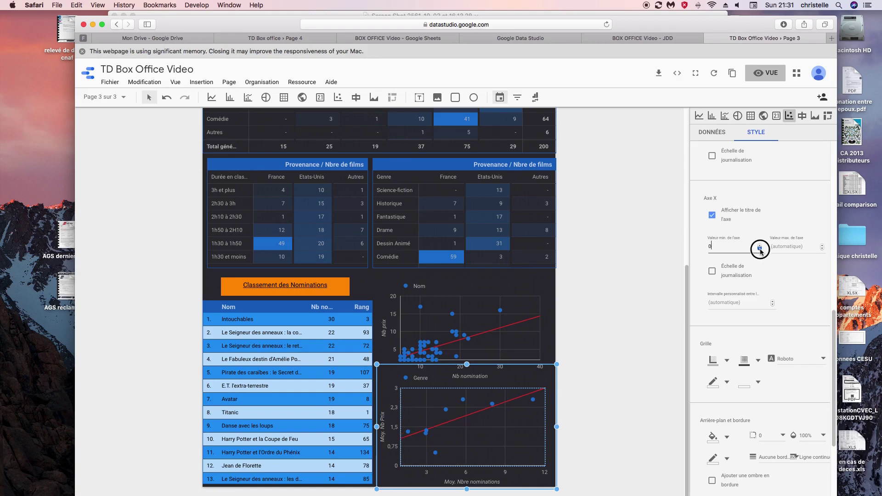
pyautogui.click(519, 456)
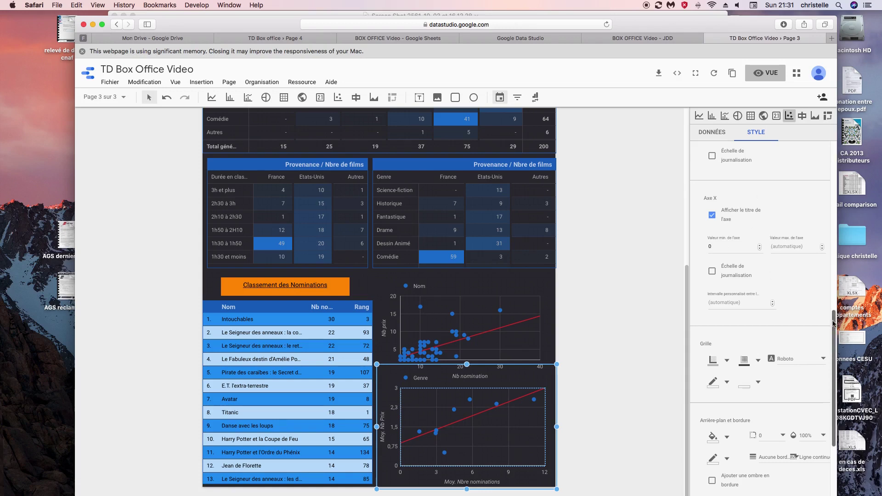
# - Try displaying the genre data labels on the lower scatter chart, then hide them again
pyautogui.moveTo(833, 323); pyautogui.dragTo(832, 180)
pyautogui.click(713, 168)
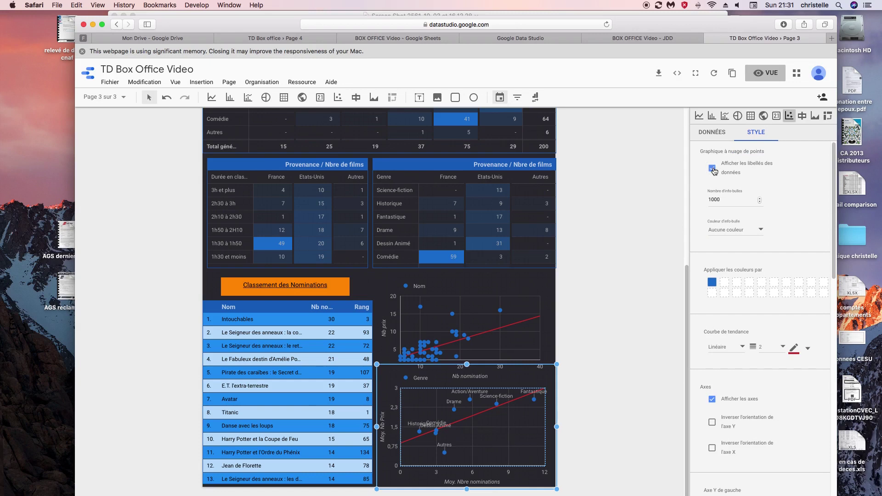
pyautogui.click(712, 169)
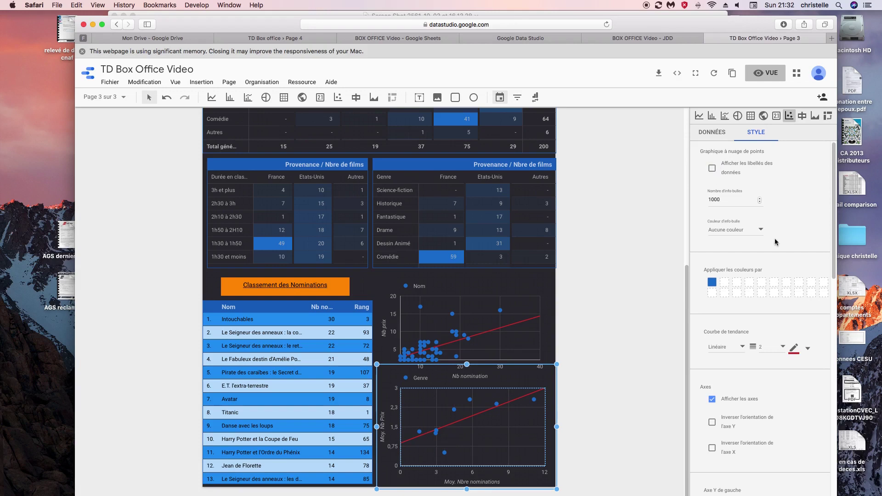
# - Color the lower scatter chart's bubbles by Genre, then select the upper scatter chart
pyautogui.click(761, 230)
pyautogui.click(733, 252)
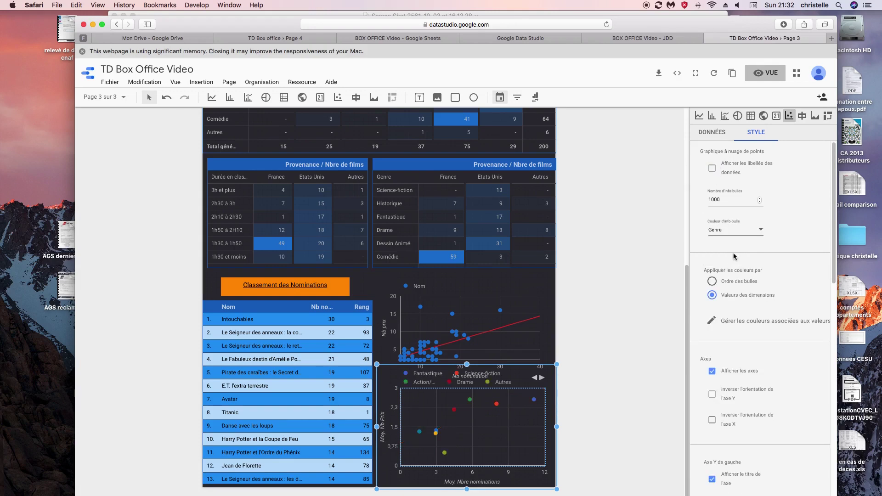
pyautogui.click(483, 357)
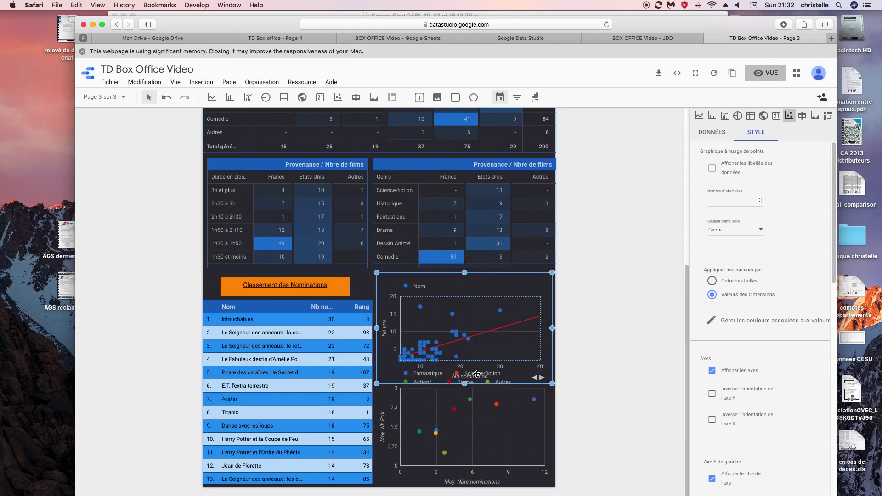
# - Move the Nom scatter chart up slightly, just below the Genre table, to separate it from the lower chart
pyautogui.click(461, 365)
pyautogui.click(461, 328)
pyautogui.moveTo(475, 273); pyautogui.dragTo(474, 269)
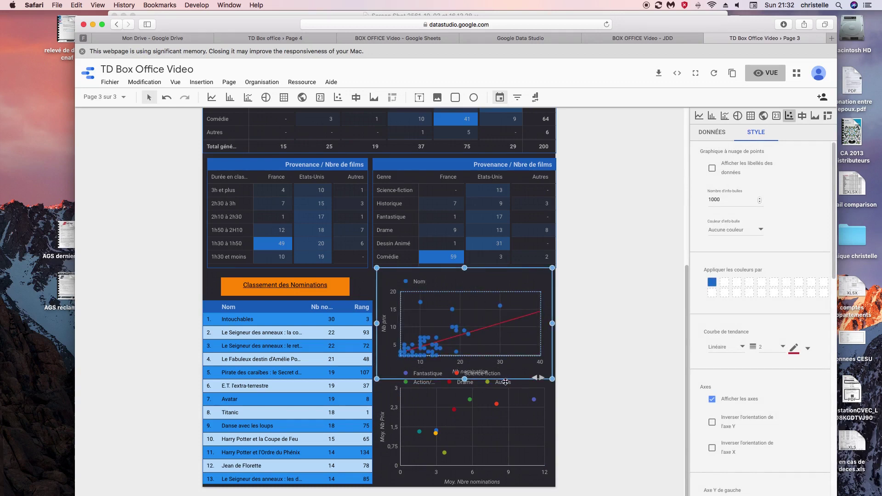
# - Shrink the Genre scatter chart's width and height, and reposition it directly beneath the Nom scatter chart within the page
pyautogui.click(543, 378)
pyautogui.moveTo(558, 364); pyautogui.dragTo(543, 385)
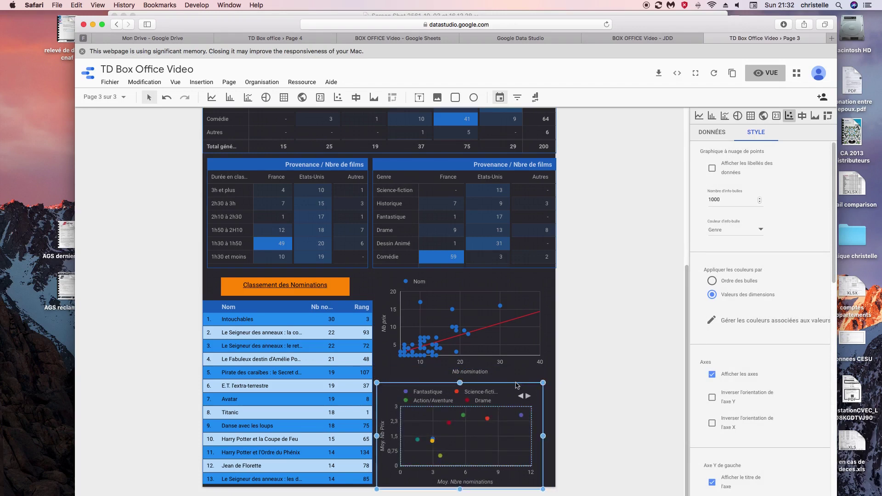
pyautogui.click(517, 385)
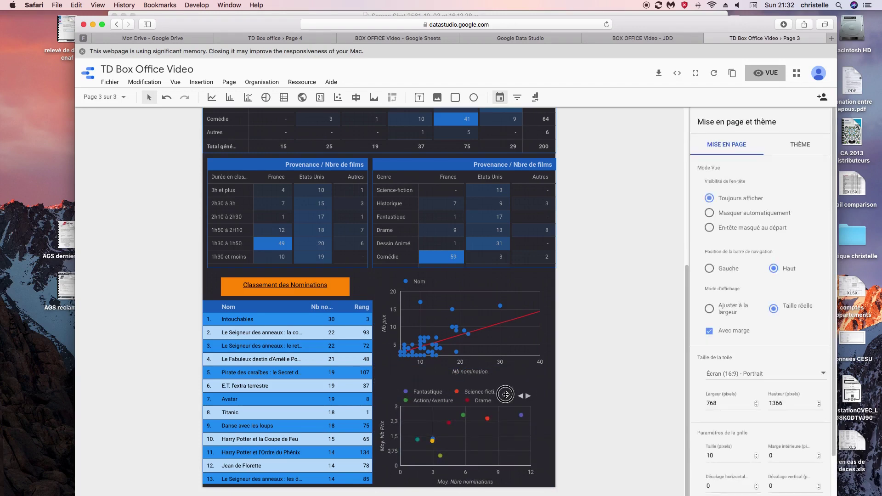
pyautogui.moveTo(508, 387); pyautogui.dragTo(514, 382)
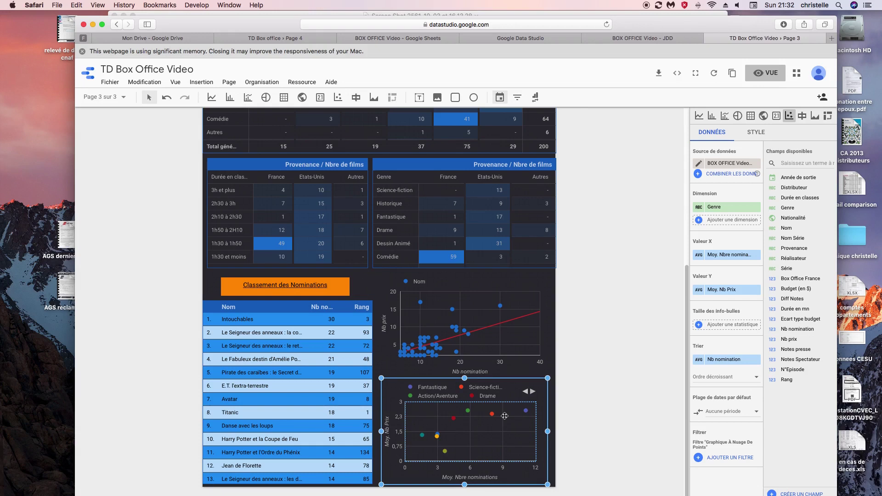
# - Set the Genre scatter chart's bubble color to Aucune couleur
pyautogui.click(752, 133)
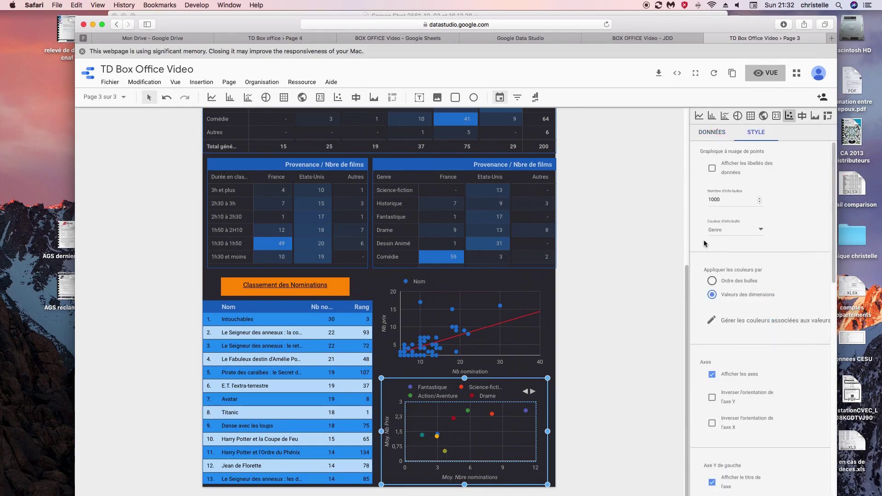
pyautogui.click(761, 230)
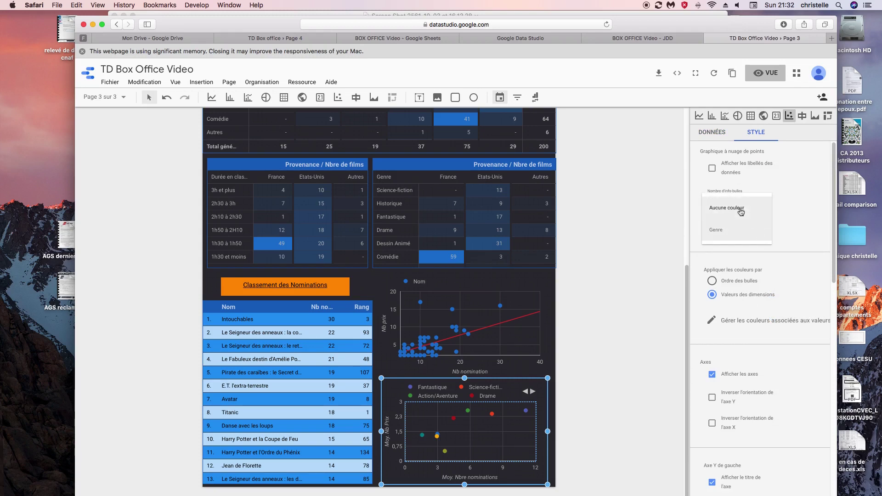
pyautogui.click(740, 210)
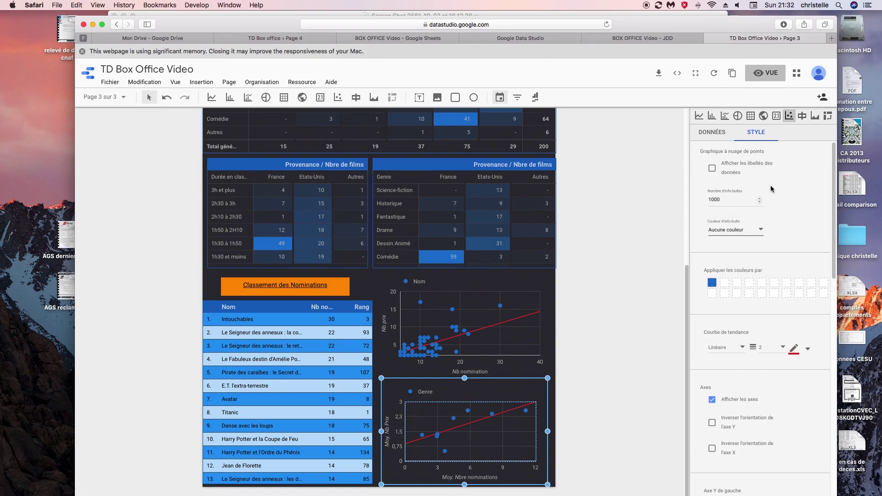